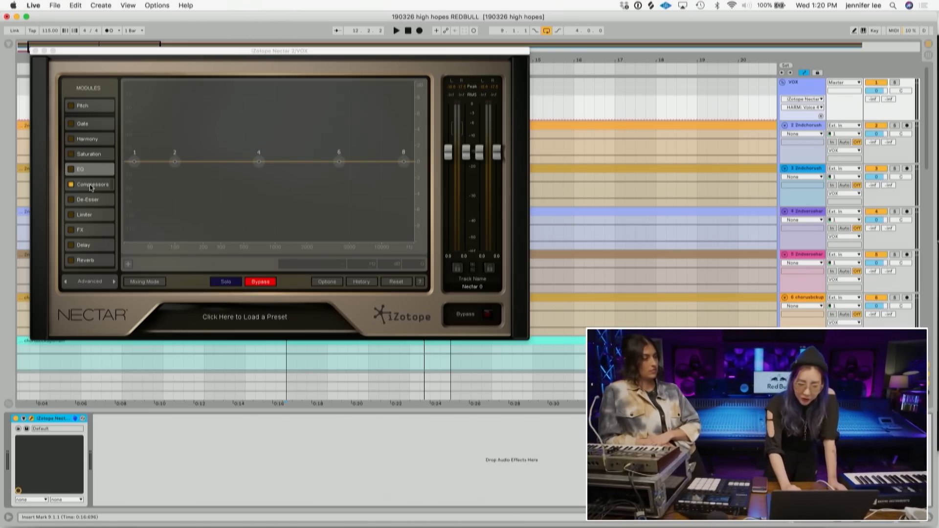
- Enable Nectar's Compressor on the VOX track, lower its threshold, raise the makeup gain to 7.5 dB, and close the window
click(91, 186)
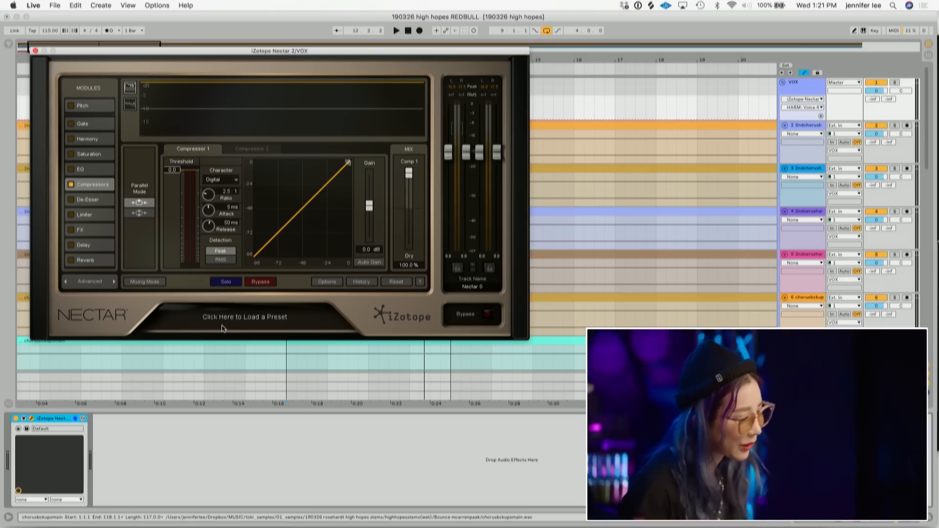
key(space)
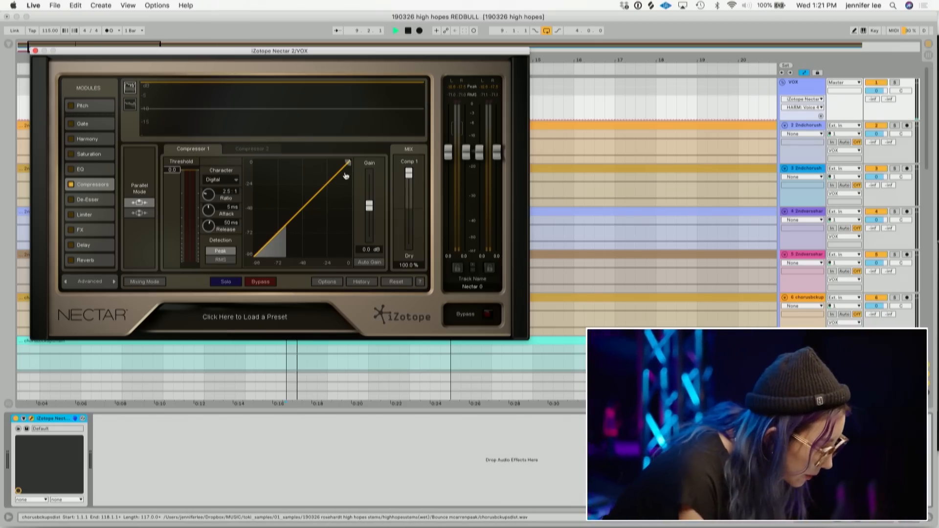
drag(348, 162, 323, 186)
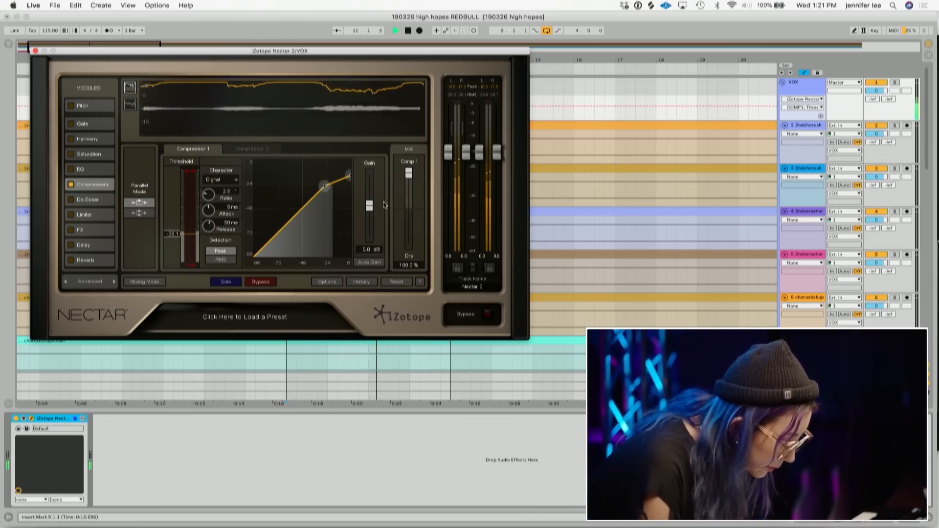
drag(370, 213, 370, 203)
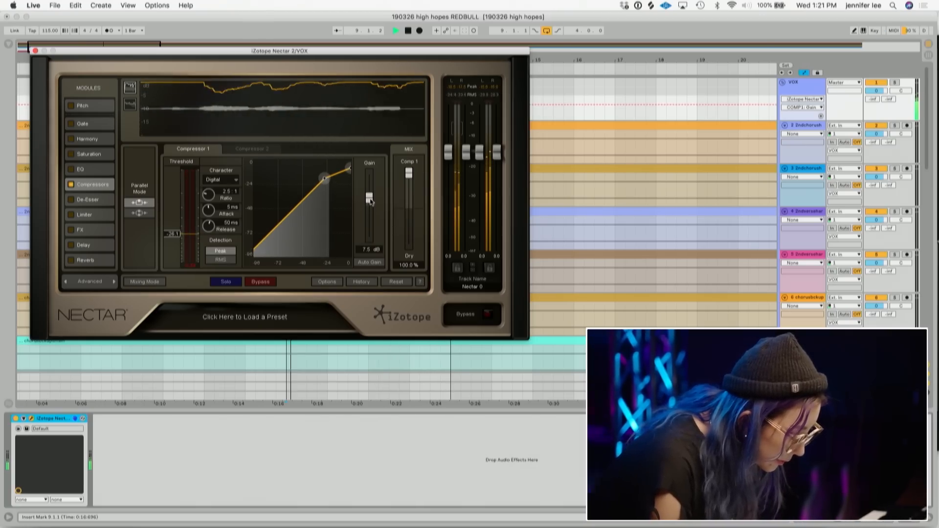
click(35, 51)
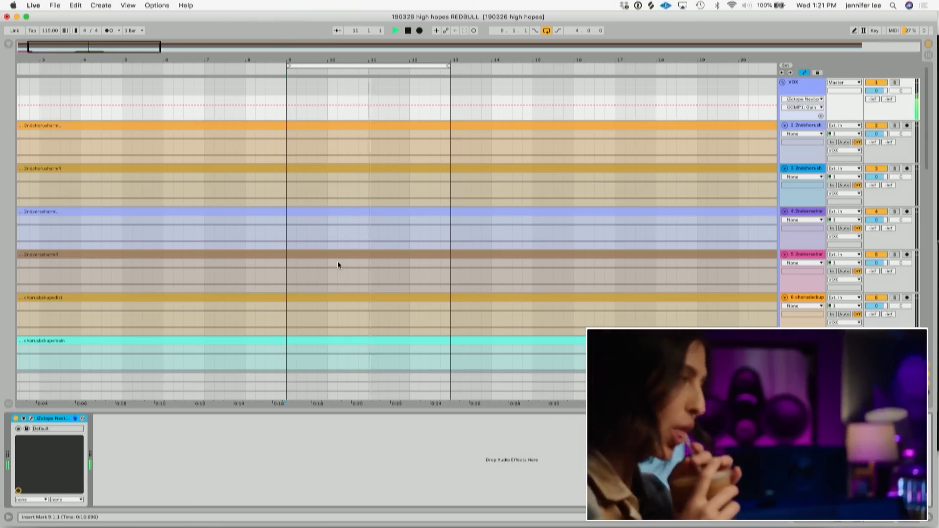
- Reopen the VOX track's Nectar window to check the compressor, then close it and stop playback
click(813, 90)
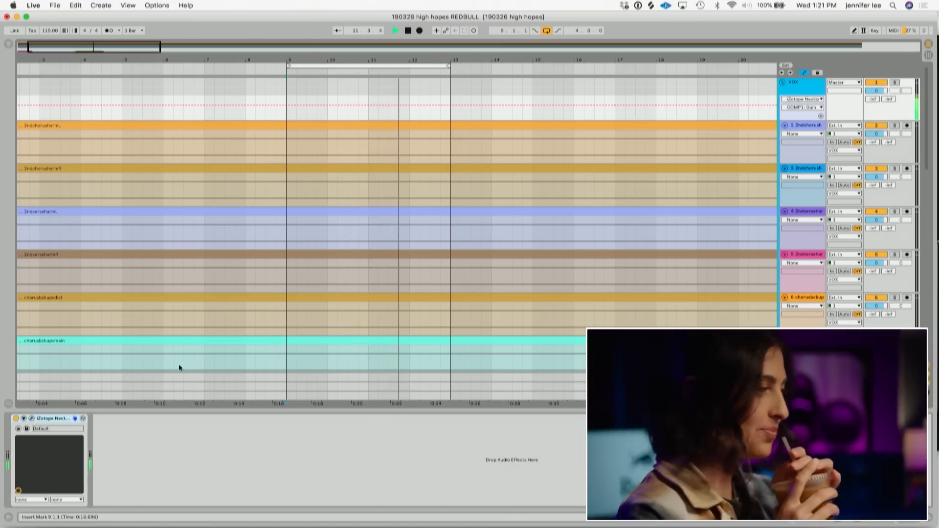
click(30, 419)
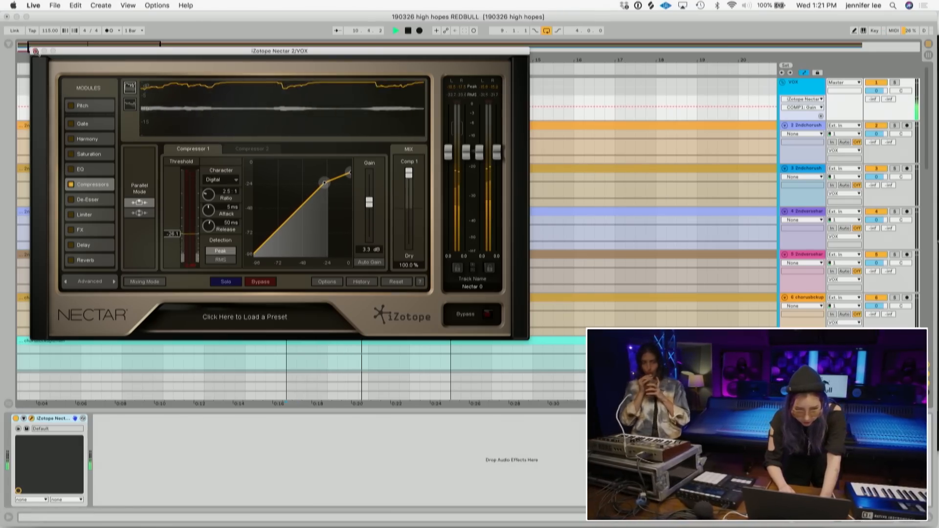
key(super+w)
key(space)
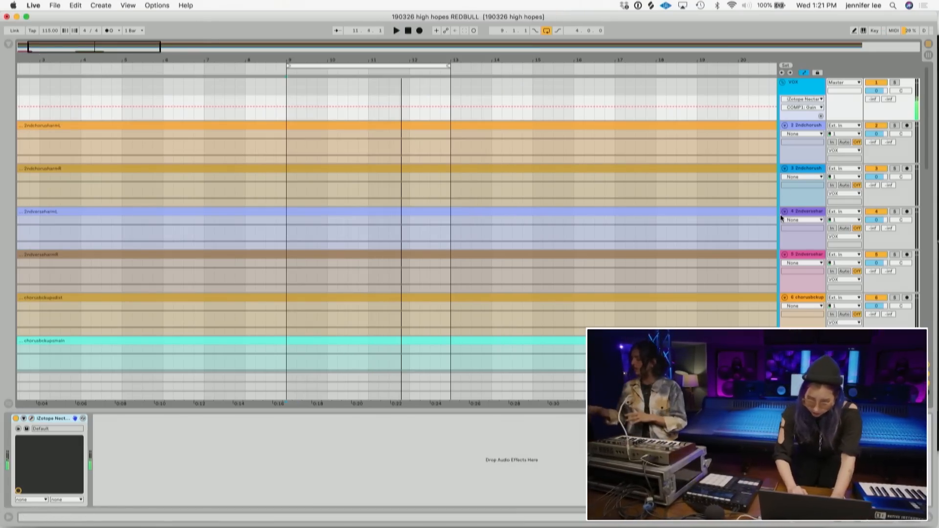
- Extend the loop to end at bar 17 and duplicate the two Kontakt clips to fill bars 13 to 17
scroll(637, 237, down, 10)
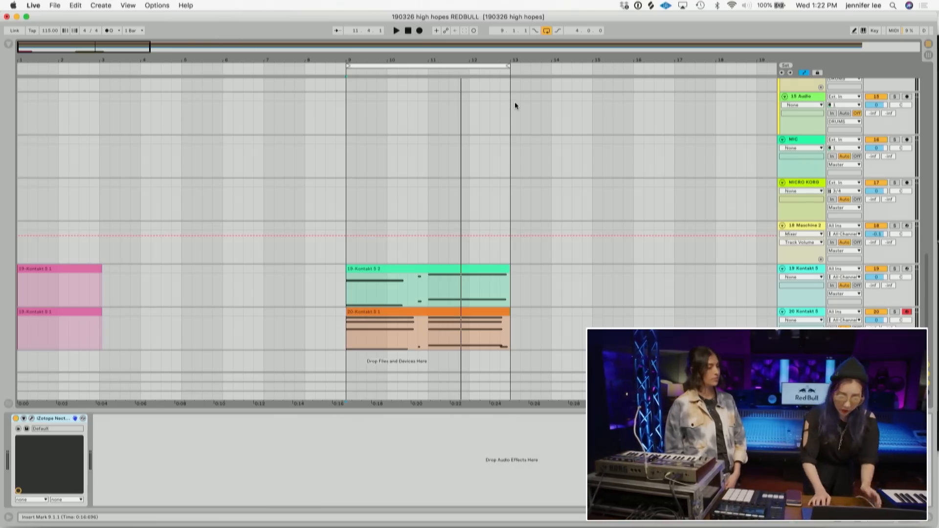
drag(509, 66, 671, 62)
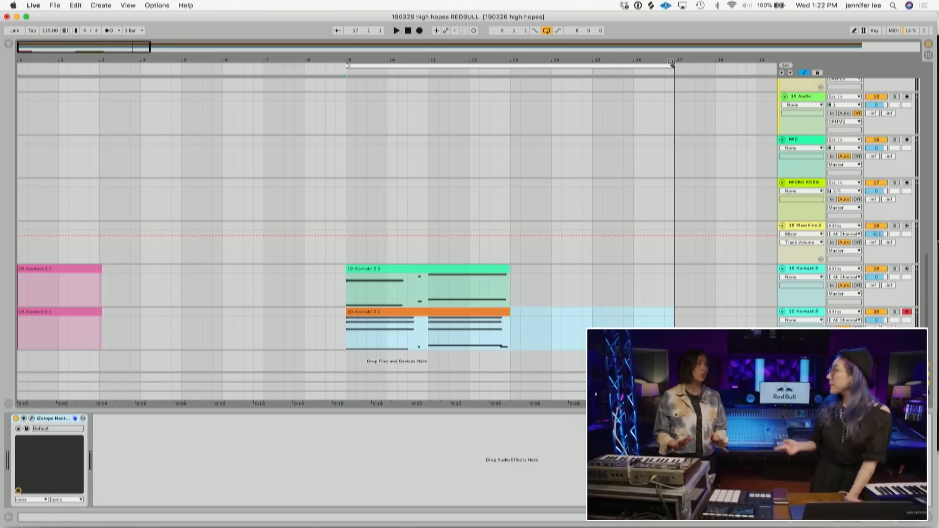
drag(539, 326, 346, 270)
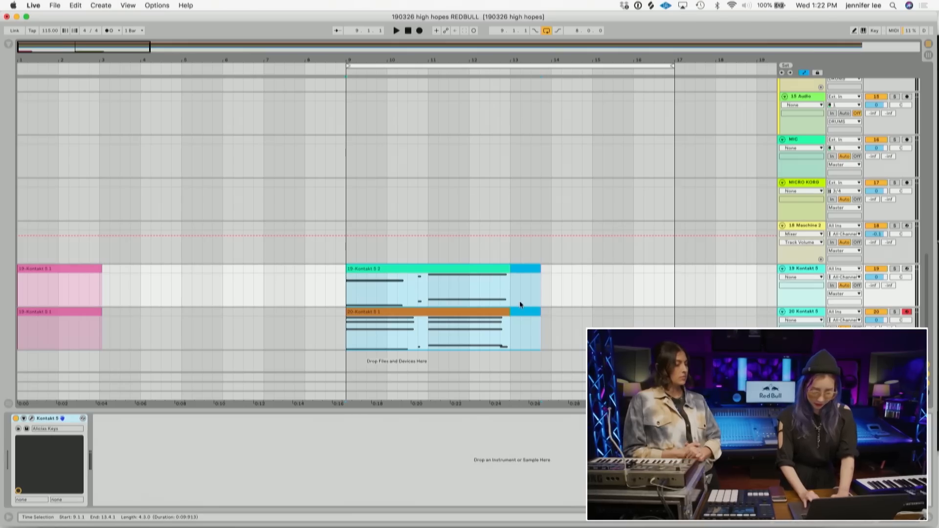
key(super+d)
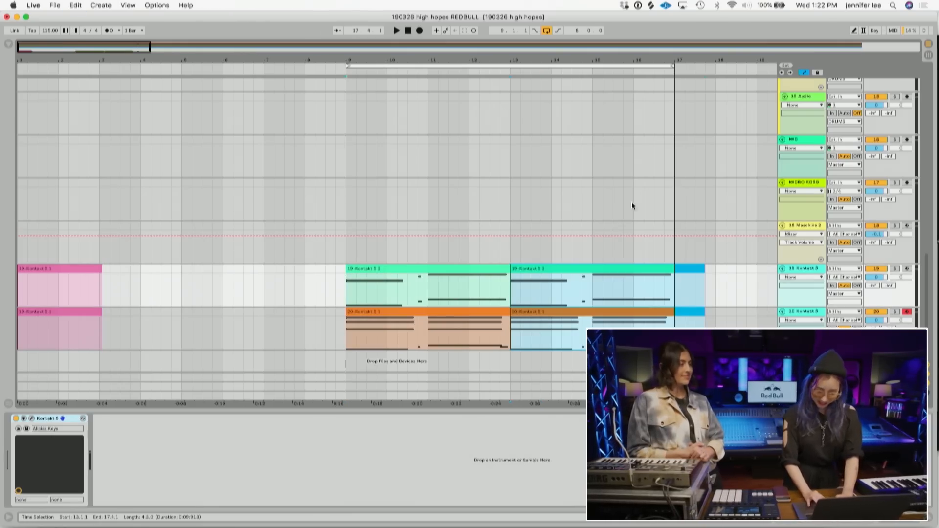
click(543, 267)
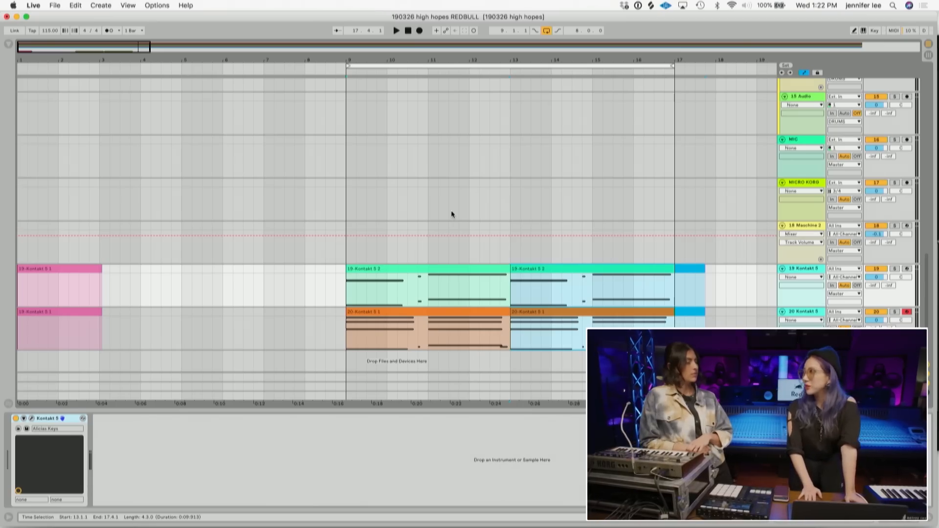
- Navigate the arrangement to the main vocal tracks and start playback
scroll(452, 214, up, 10)
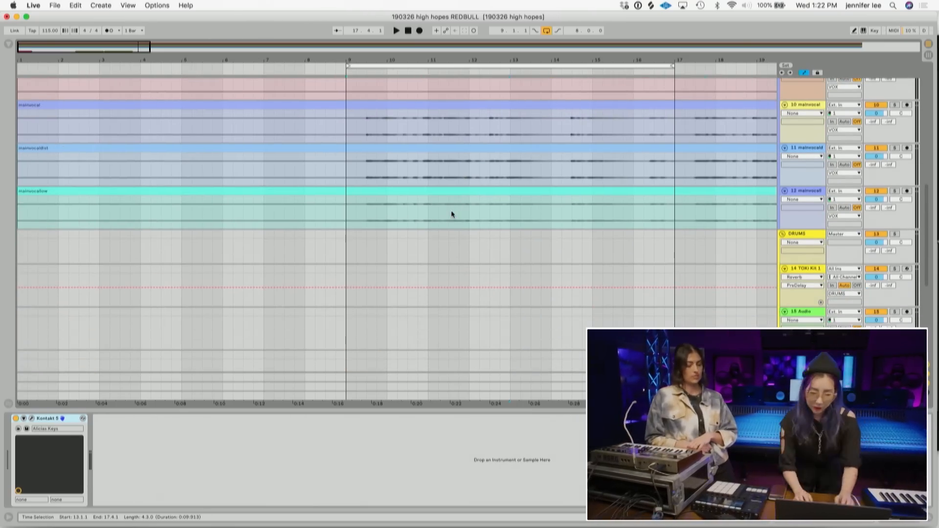
scroll(460, 199, down, 8)
scroll(459, 199, up, 8)
scroll(459, 199, right, 1)
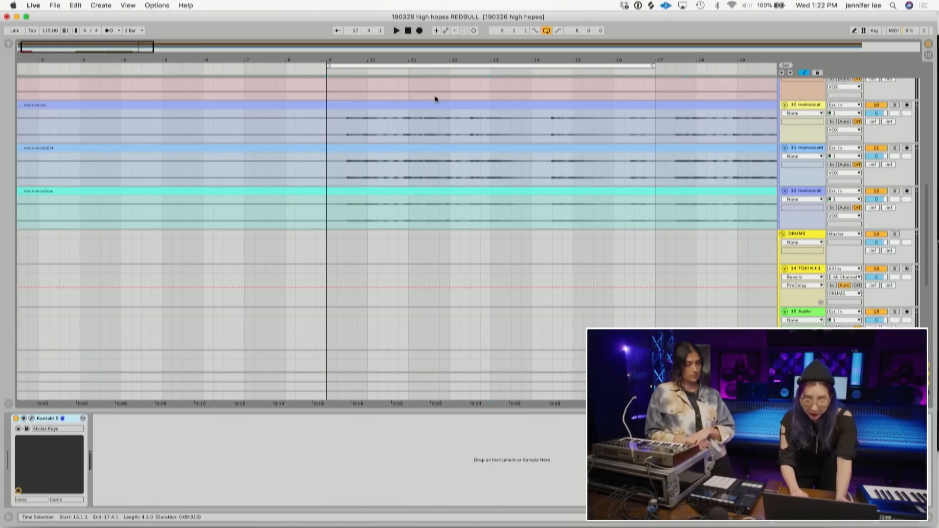
drag(507, 53, 126, 55)
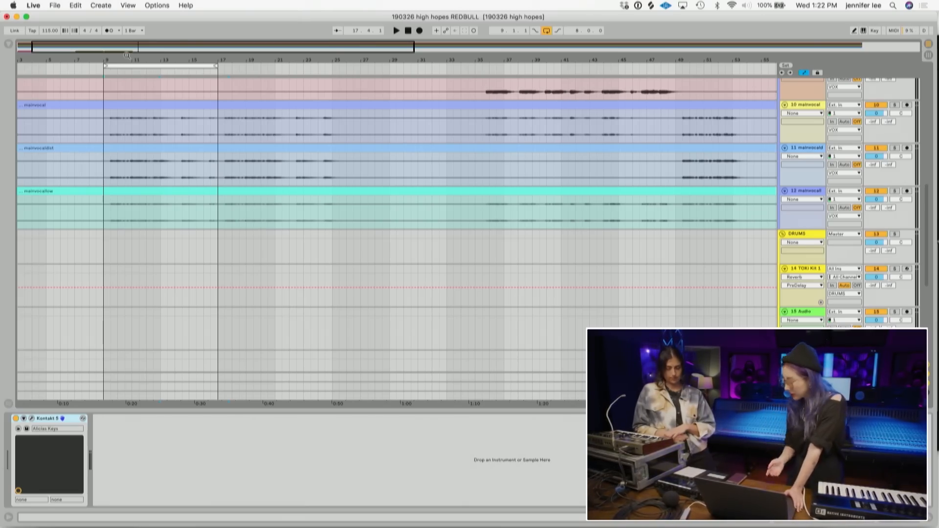
key(space)
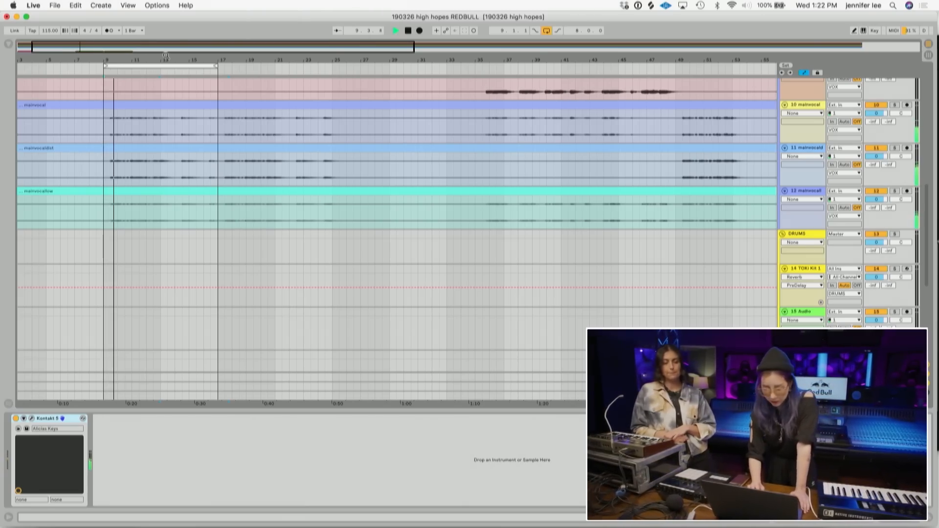
- Nudge the Nectar compressor gain slightly up on the VOX track and close the plugin window
scroll(344, 187, up, 10)
click(804, 87)
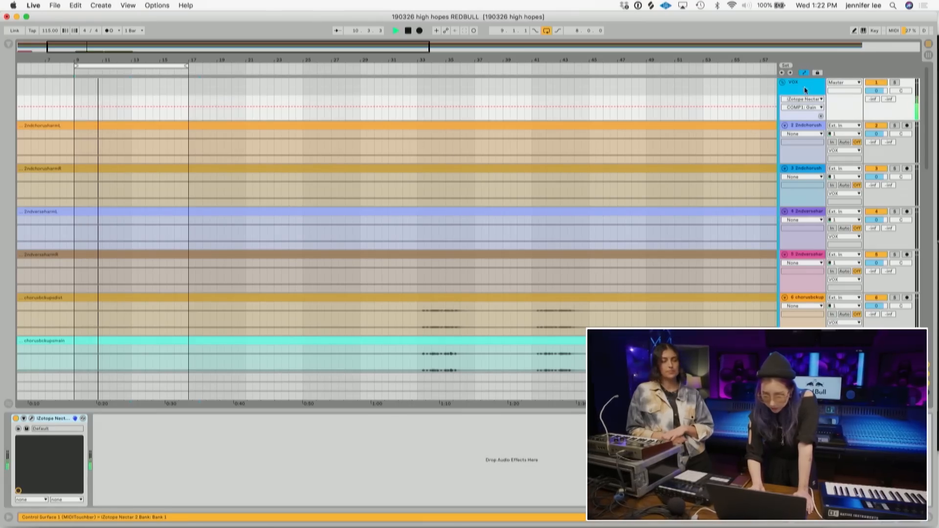
click(32, 419)
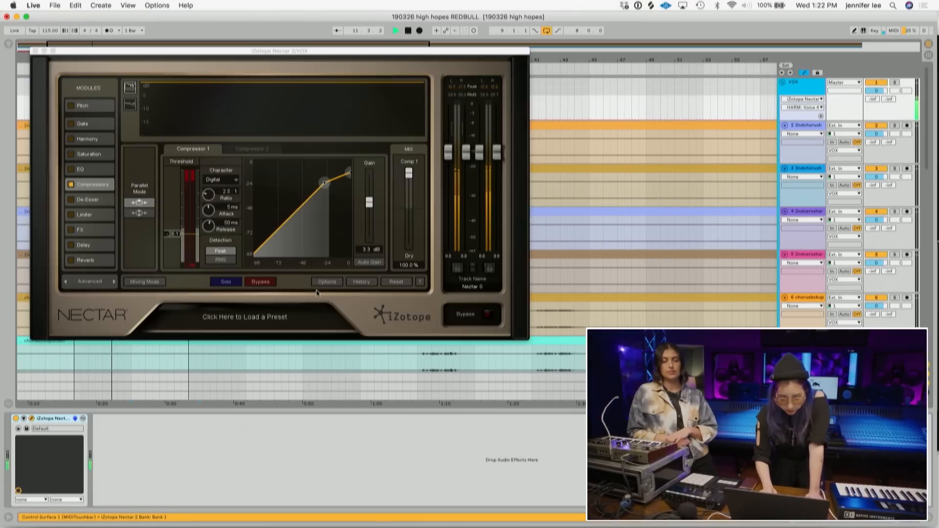
drag(369, 208, 369, 205)
click(35, 50)
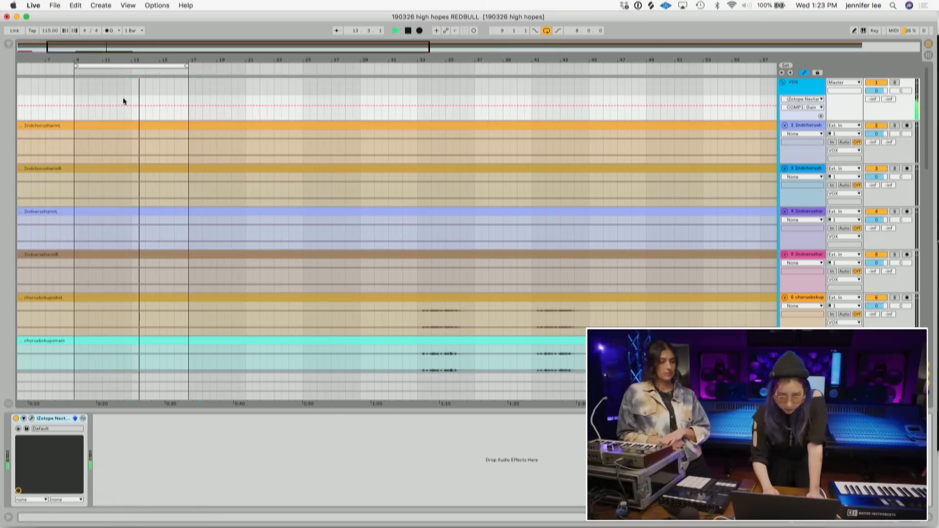
- Zoom in on the main vocal tracks around bar 13 and audition that section
scroll(202, 183, down, 12)
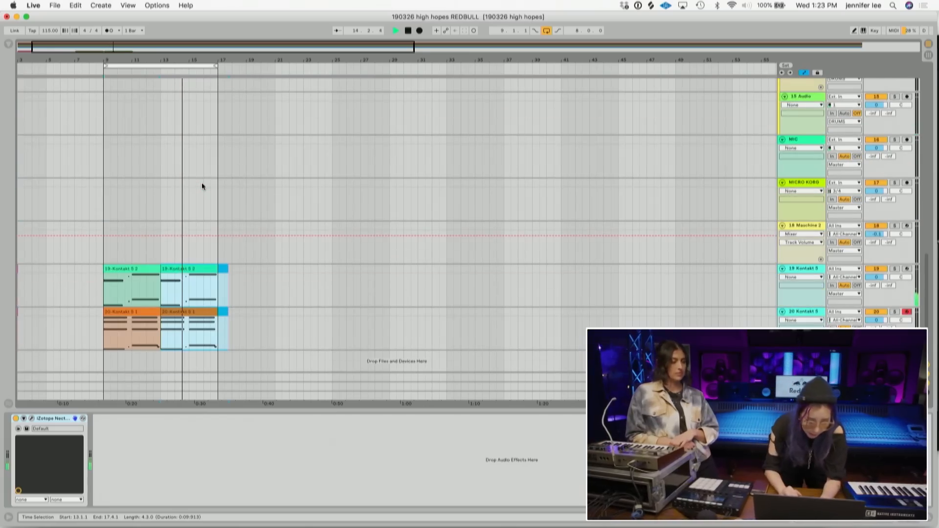
scroll(202, 183, up, 2)
scroll(202, 186, up, 3)
scroll(212, 100, up, 4)
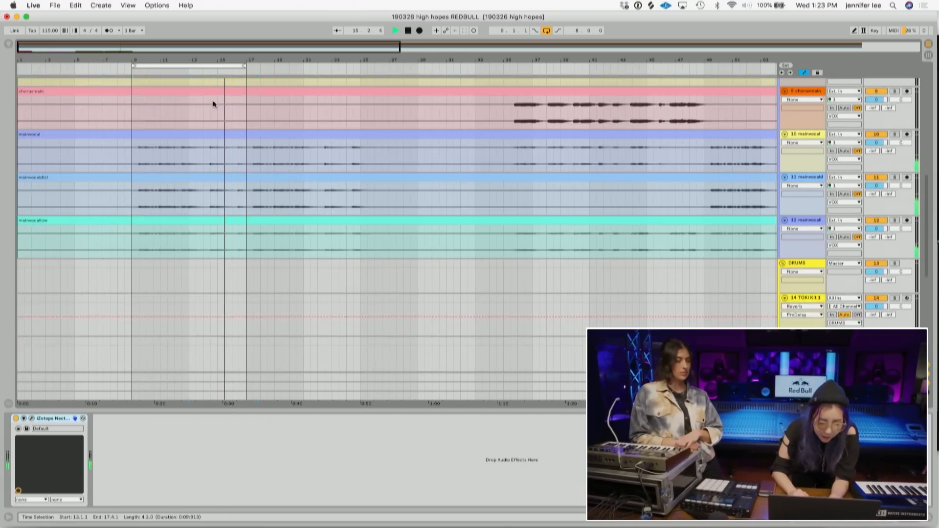
key(space)
drag(191, 61, 209, 118)
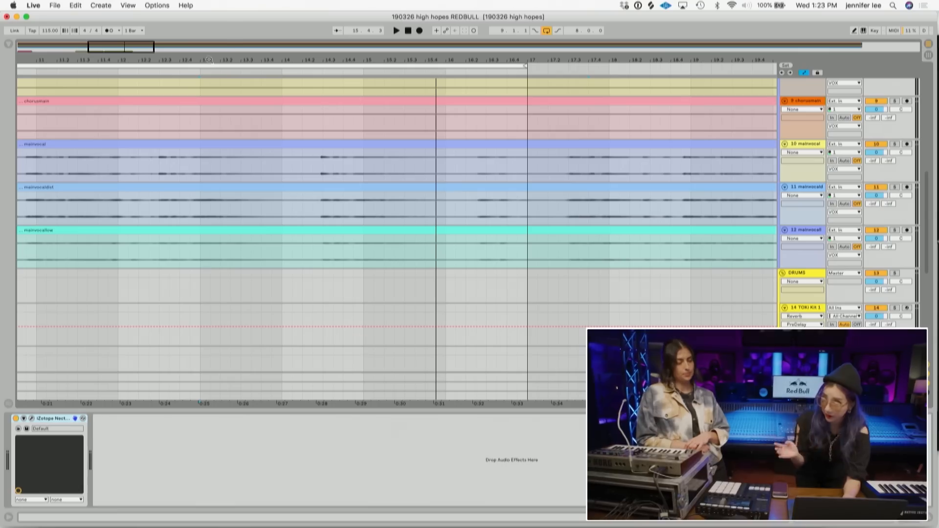
click(155, 166)
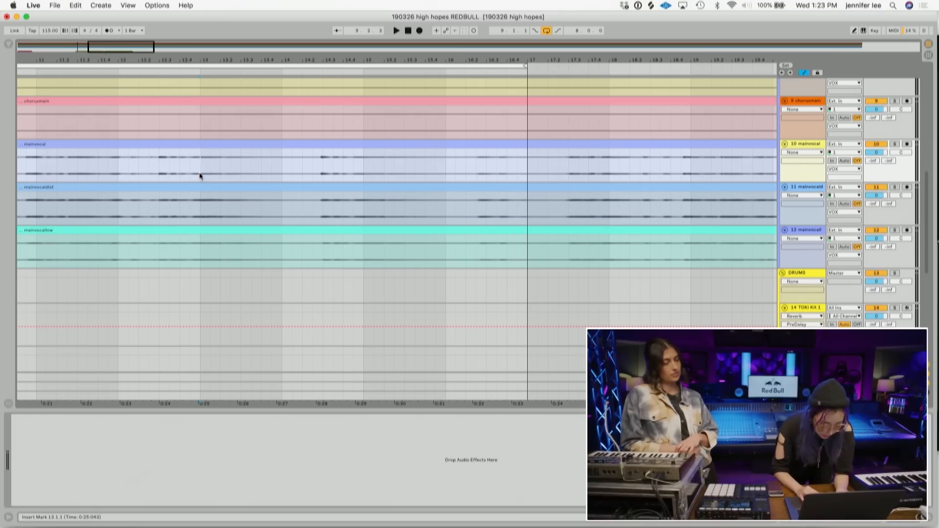
key(space)
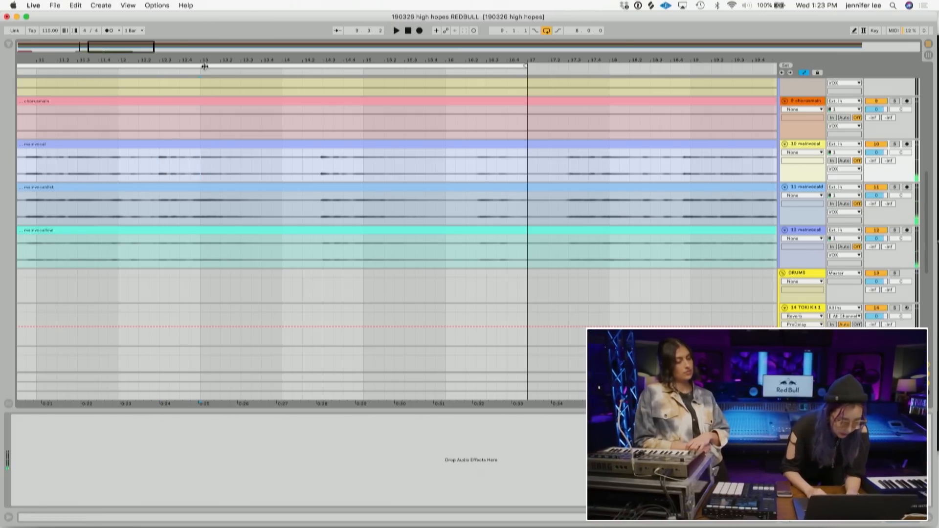
right_click(204, 67)
click(227, 95)
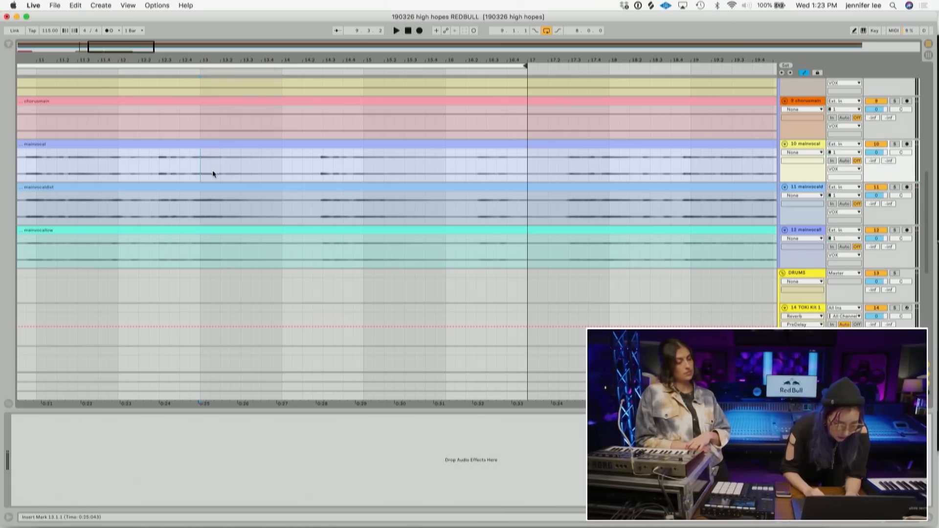
key(space)
- Select the short section after bar 13.2 across the three main vocal tracks with a finer grid and split the clips there
key(space)
click(221, 172)
drag(282, 264, 221, 145)
key(space)
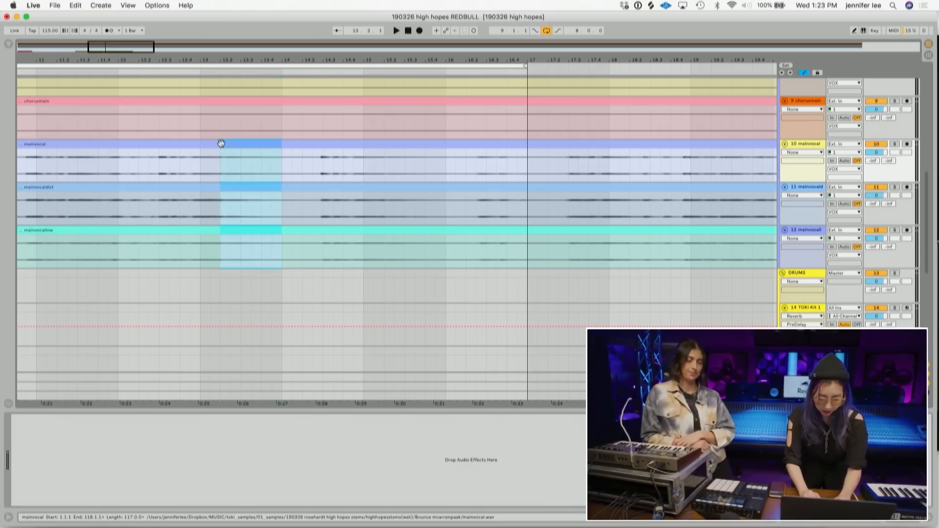
key(space)
key(super+1)
drag(284, 259, 224, 148)
- Move the start of the split vocal section slightly earlier and audition it
key(space)
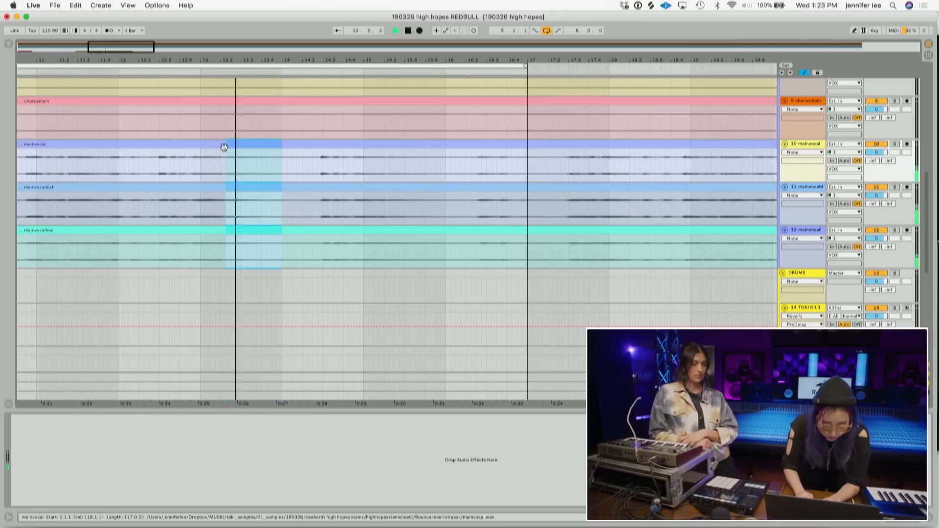
key(super+e)
key(space)
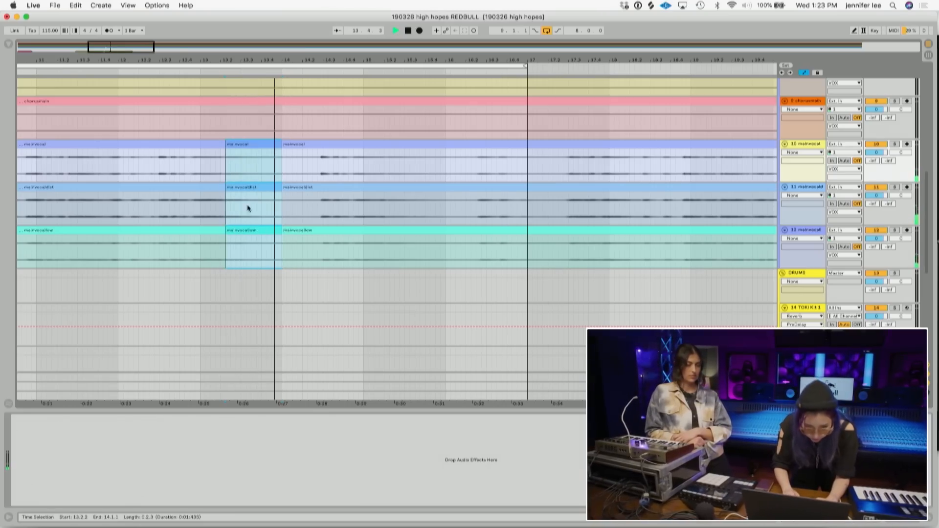
drag(226, 145, 221, 144)
key(space)
key(space)
- Transpose the three split vocal clips down 1 semitone and set their Formants to 0
click(788, 522)
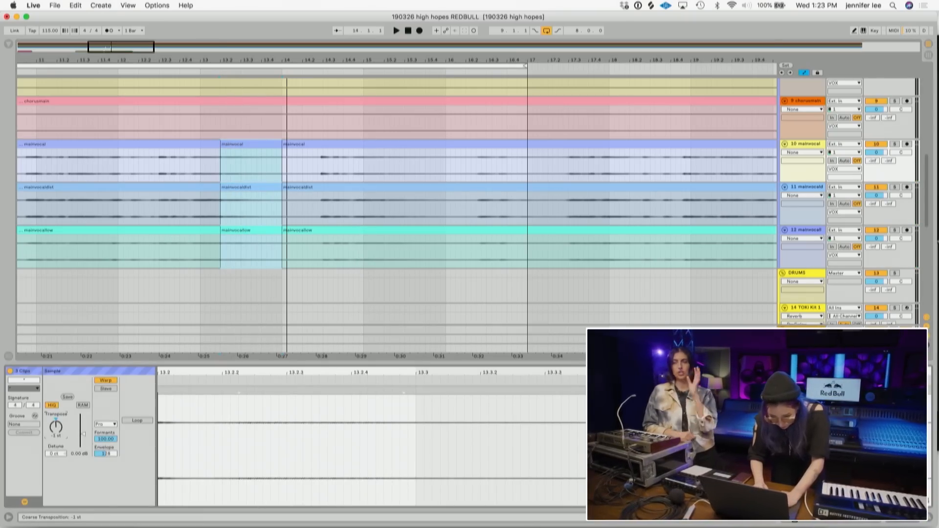
key(space)
key(space)
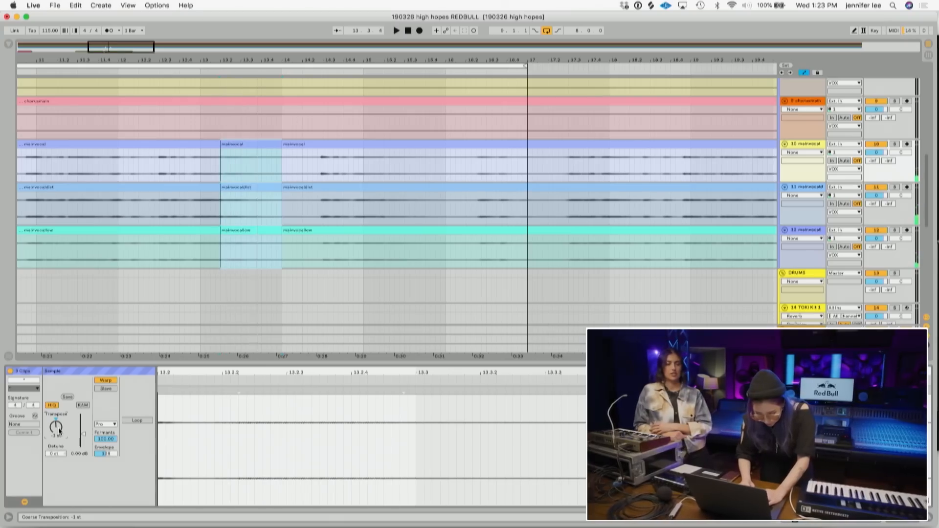
key(space)
drag(108, 440, 108, 490)
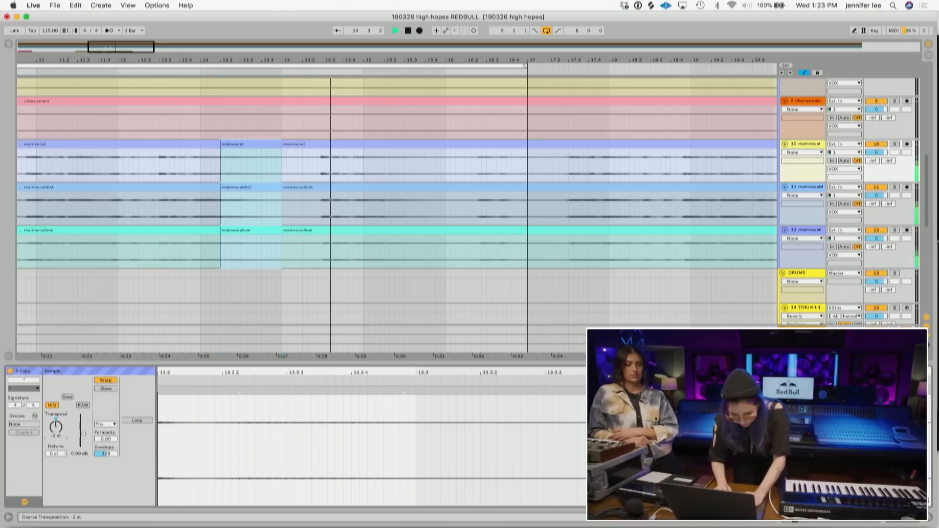
- Adjust the split clips' transposition slightly and replay the passage from just before them
click(146, 70)
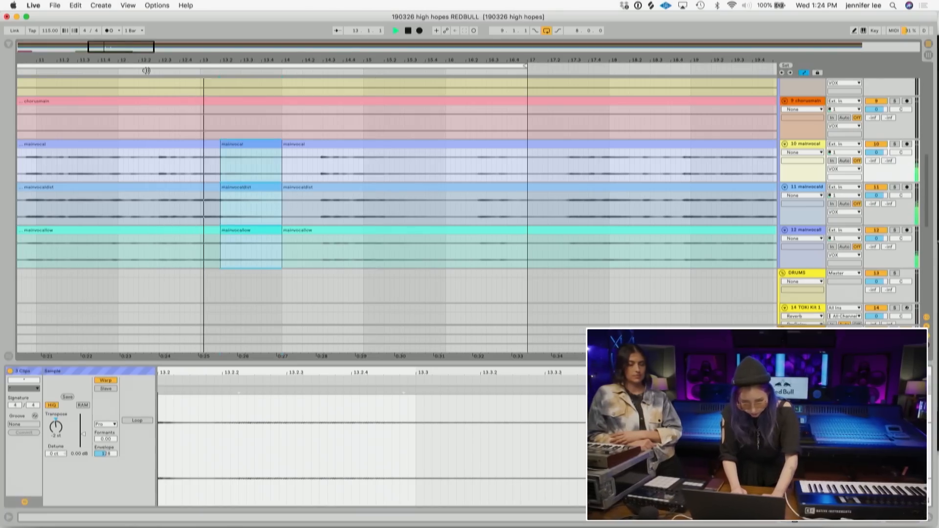
drag(56, 427, 56, 422)
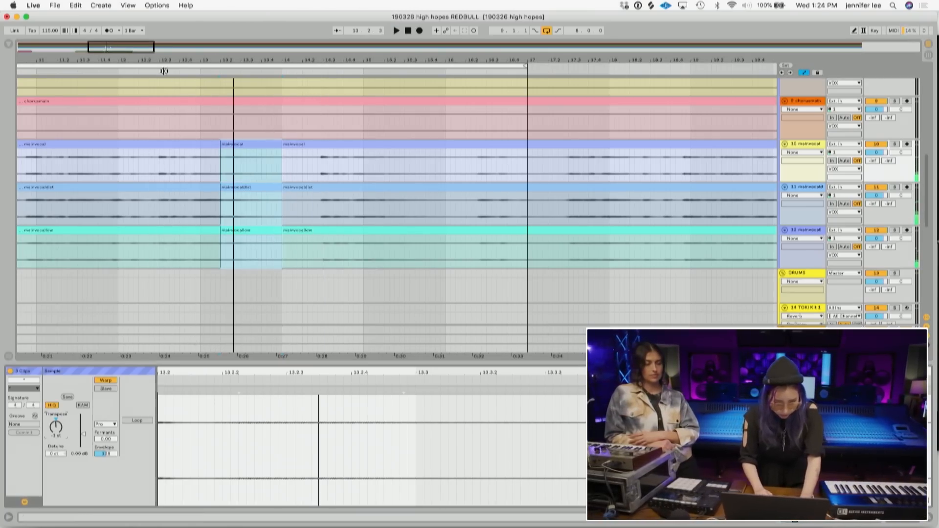
click(146, 74)
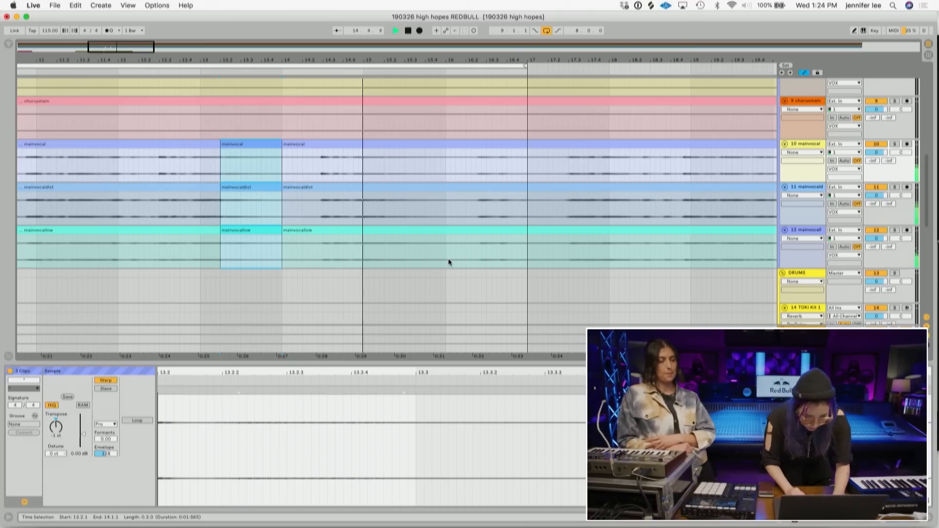
- Select a short section after bar 15.2 across the three main vocal tracks and split the clips there
key(space)
drag(384, 246, 447, 144)
key(super+e)
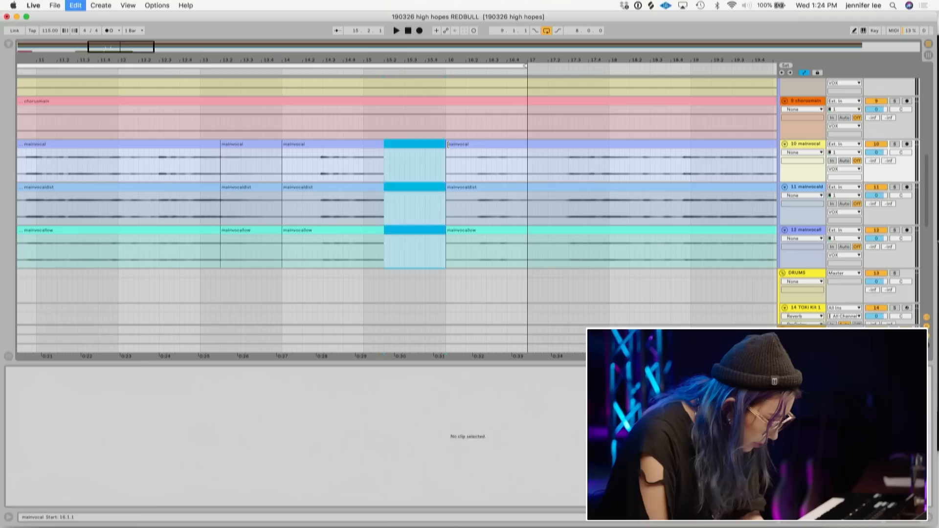
- Transpose the three newly split vocal clips down to -4 st, auditioning the passage while adjusting
click(61, 422)
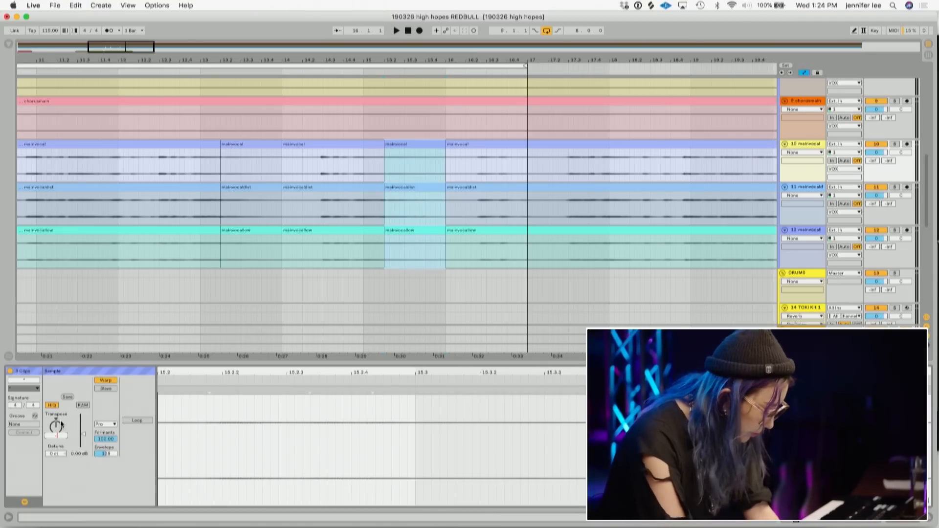
key(space)
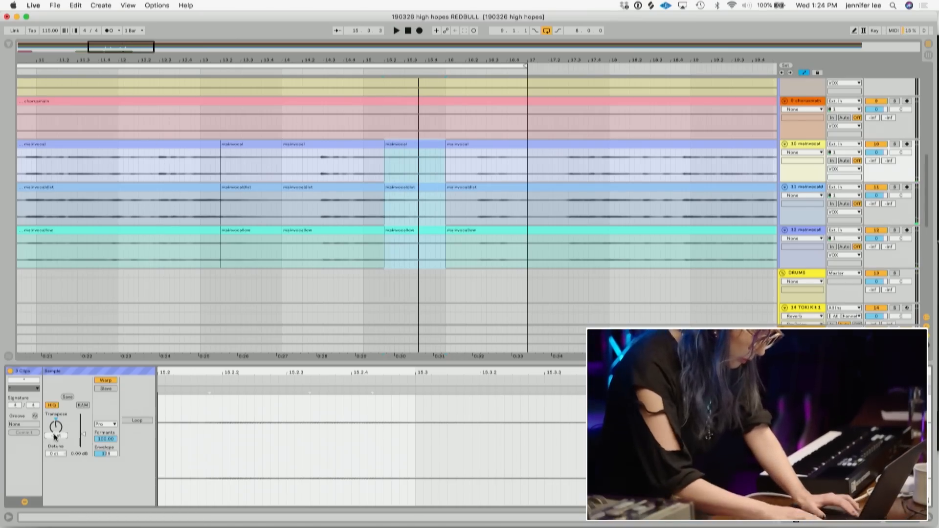
click(94, 73)
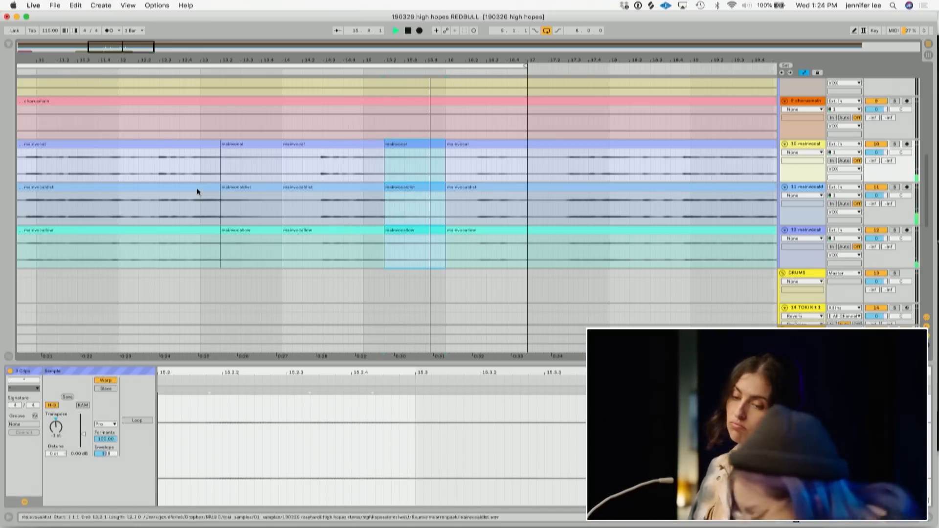
key(space)
key(space)
drag(51, 428, 53, 432)
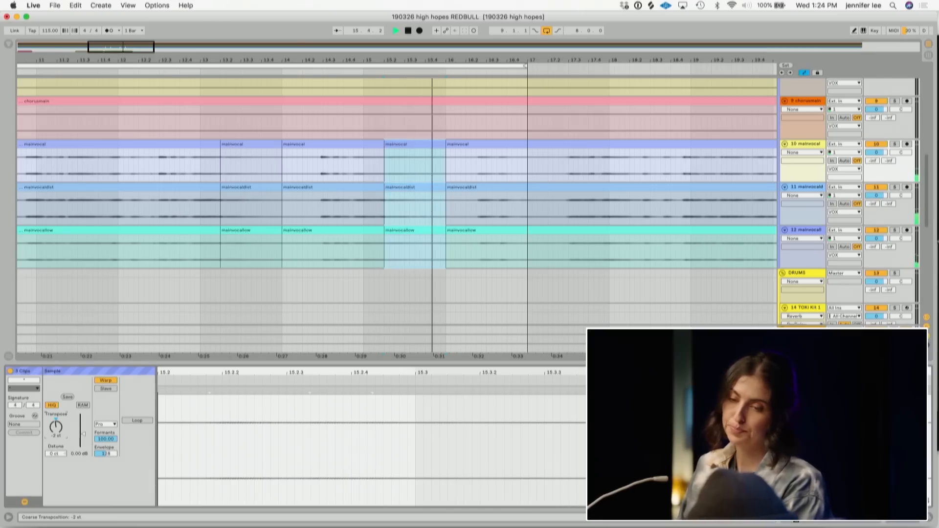
key(space)
key(space)
key(Down)
key(Down)
key(space)
drag(83, 434, 57, 426)
key(space)
key(space)
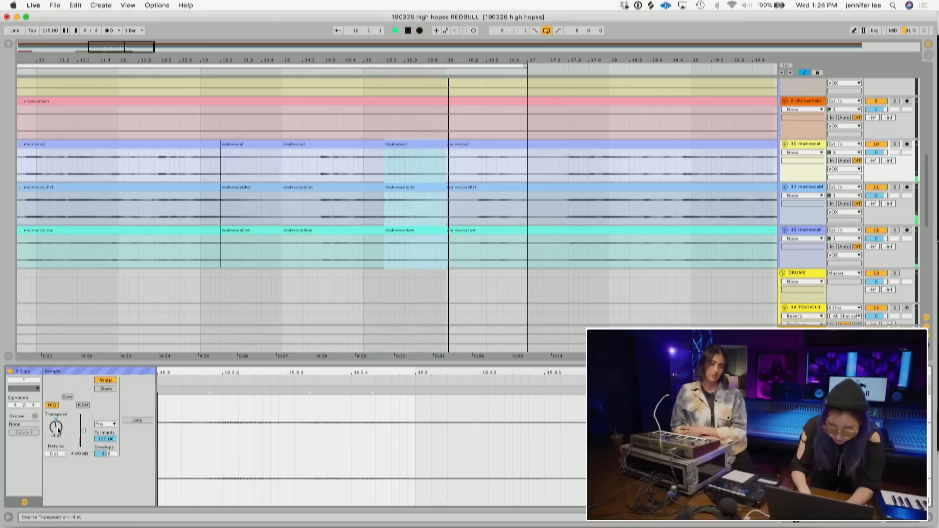
- Nudge the split clips' transposition by single semitones while replaying the passage to compare
key(space)
key(space)
key(space)
key(Down)
key(space)
key(space)
key(Up)
key(Up)
key(Up)
key(Up)
key(space)
key(space)
key(space)
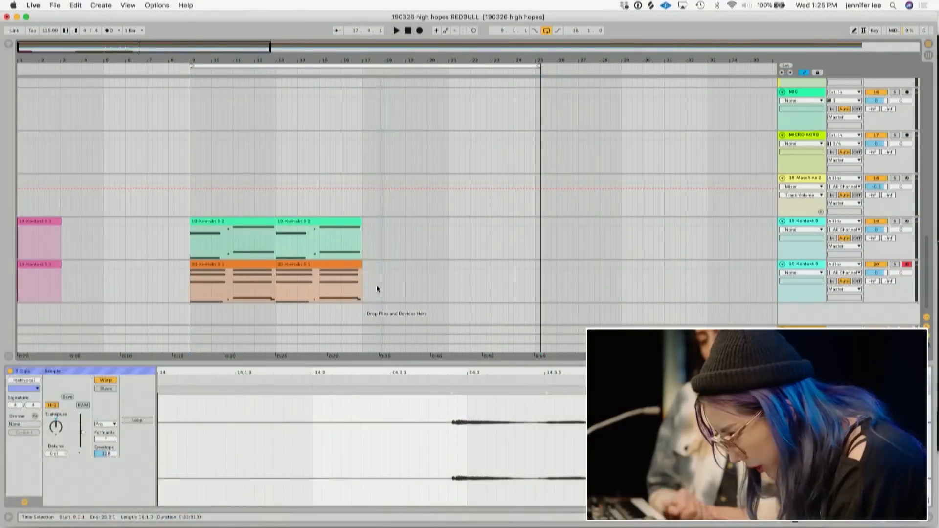
- Select the two Kontakt 5 clips from bar 9 and duplicate them to extend the parts toward bar 25
drag(377, 294, 191, 220)
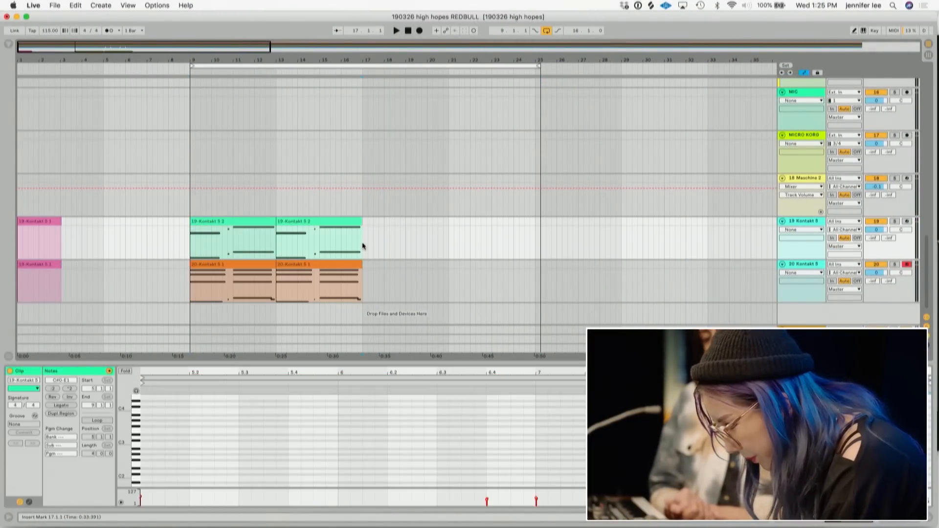
key(super+d)
scroll(362, 243, up, 10)
scroll(361, 240, down, 8)
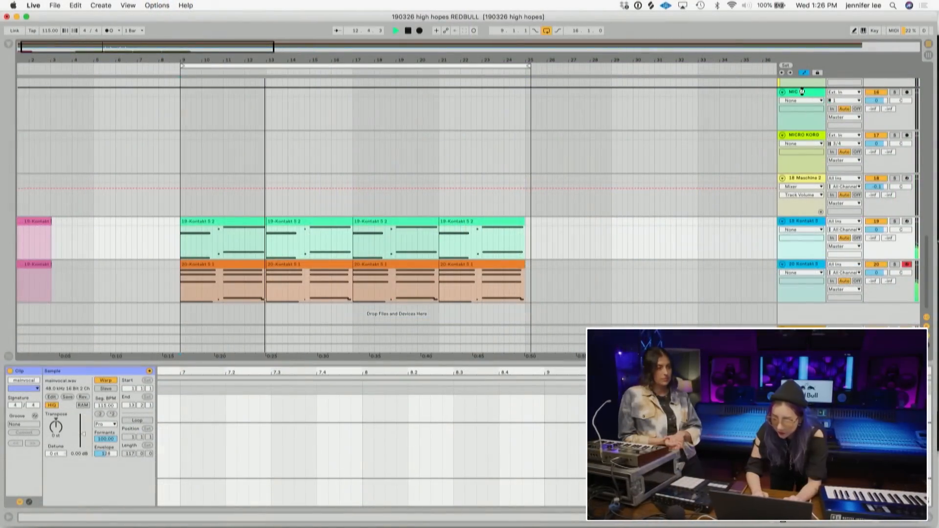
- Move the two Kontakt 5 tracks above the MIC track and play back the vocal section
drag(802, 92, 803, 301)
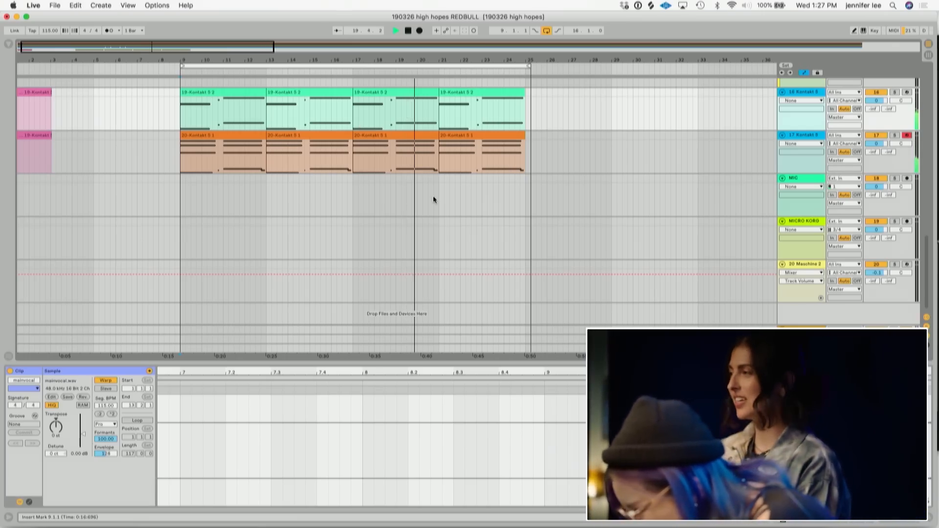
scroll(434, 196, up, 10)
drag(435, 60, 436, 96)
key(space)
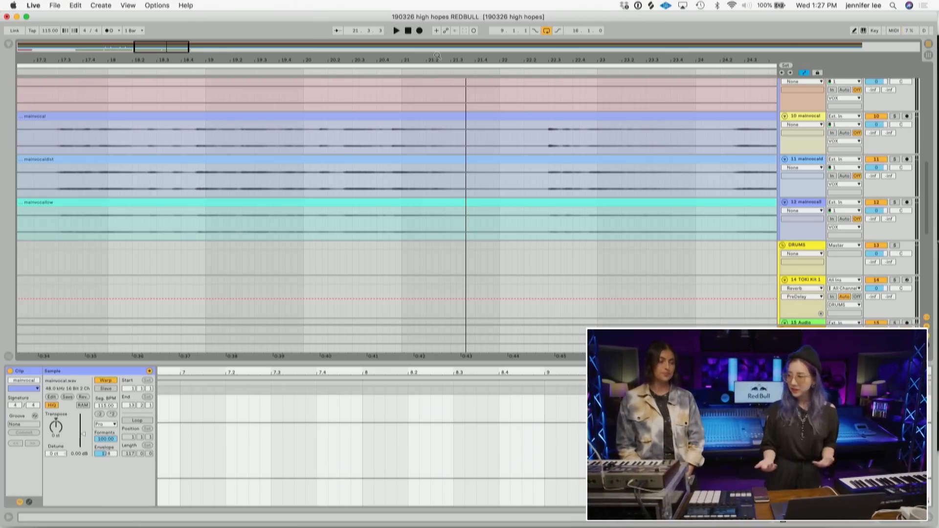
- Select a short section around bar 21 across the three main vocal tracks, split the clips there, and audition it
drag(382, 49, 420, 59)
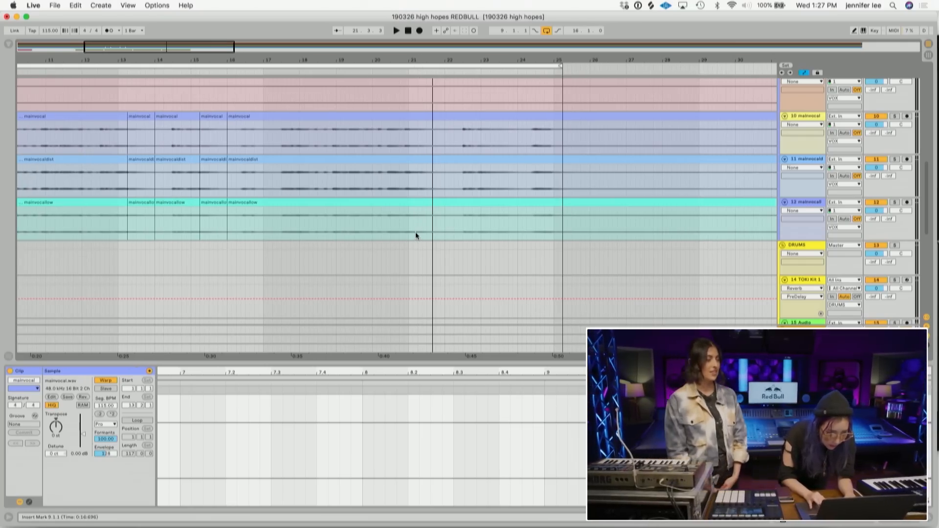
drag(419, 233, 445, 115)
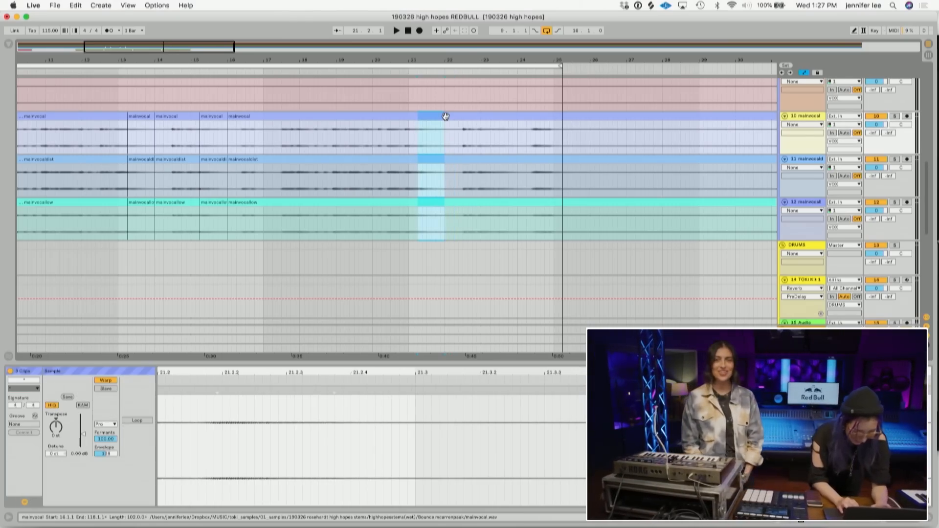
key(super+e)
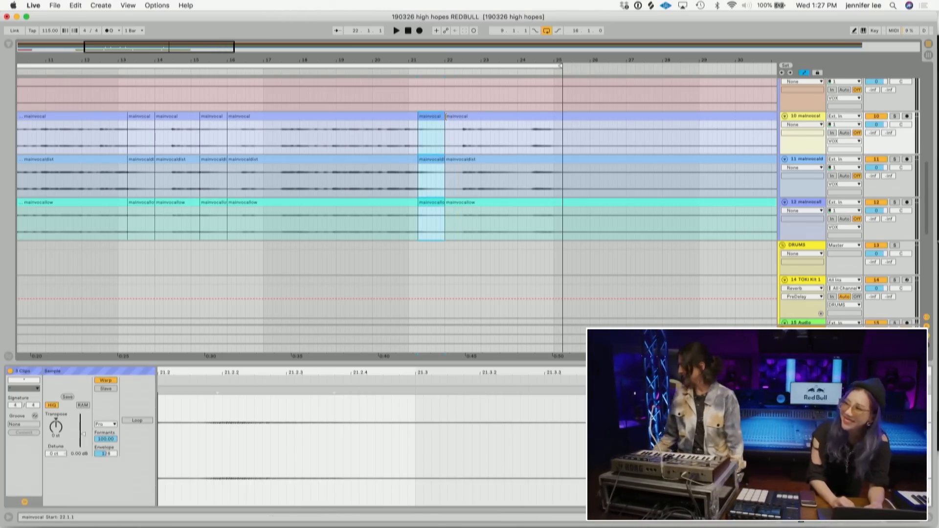
key(space)
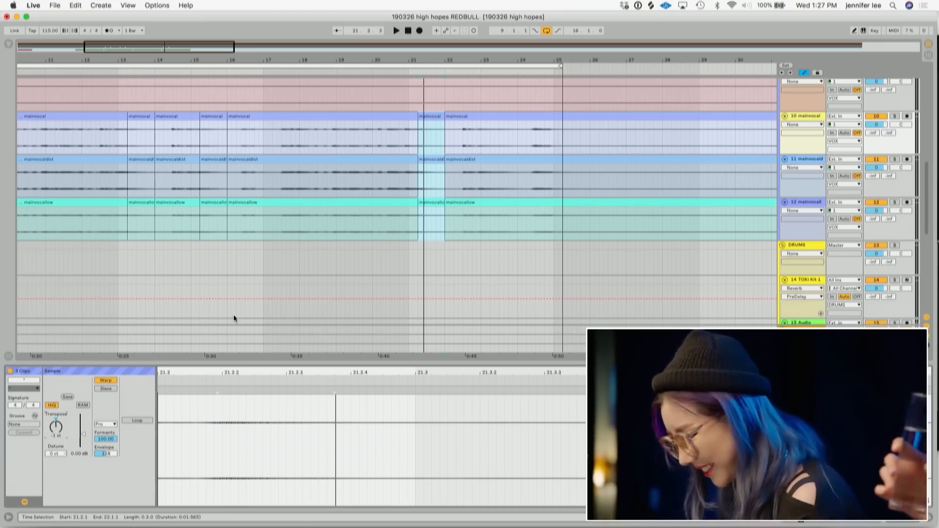
click(405, 143)
key(space)
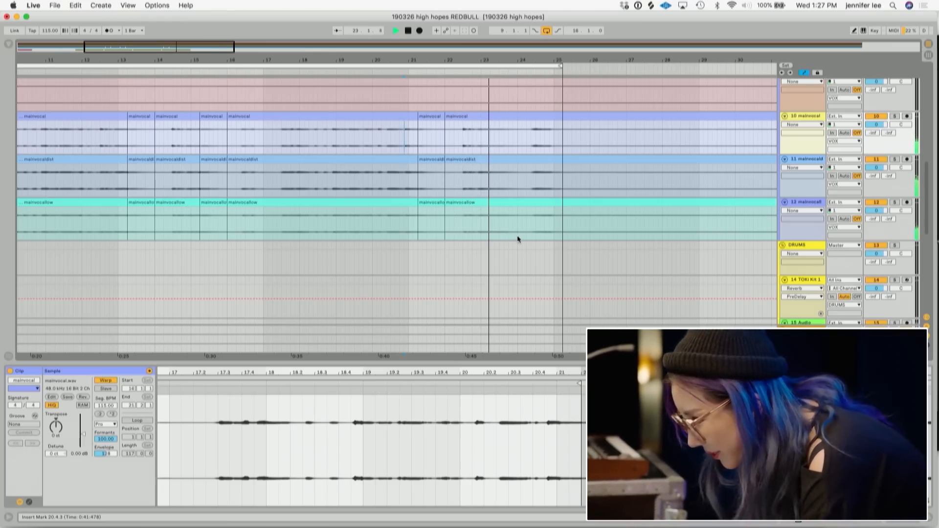
key(space)
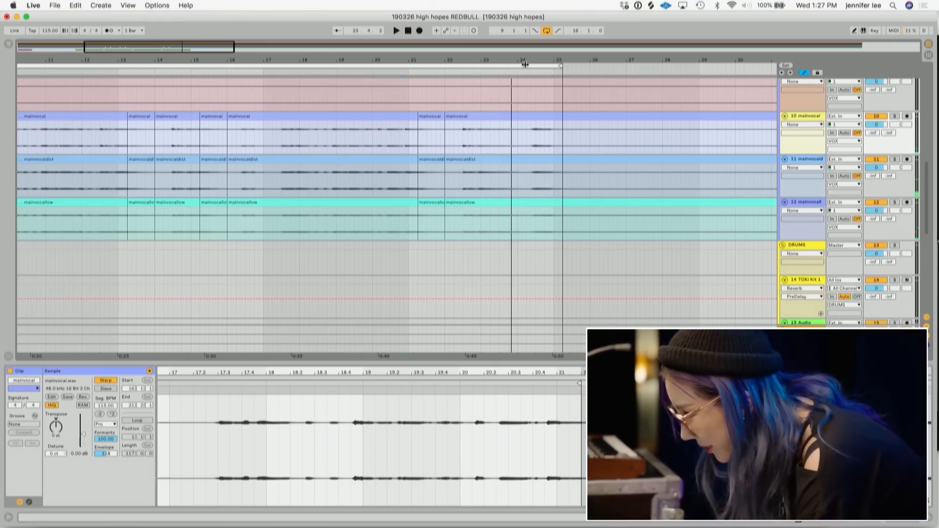
- Select another short section near bar 23 across the three main vocal tracks
drag(525, 64, 522, 75)
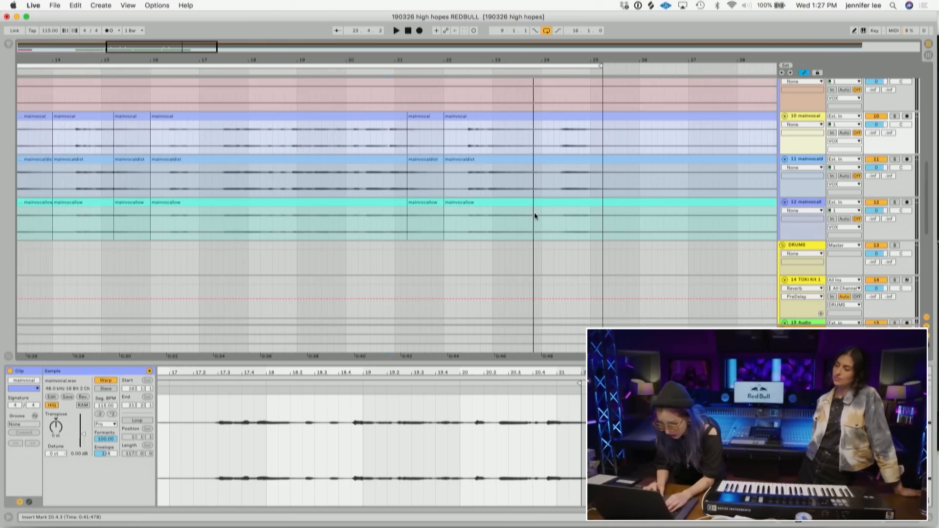
drag(541, 224, 504, 116)
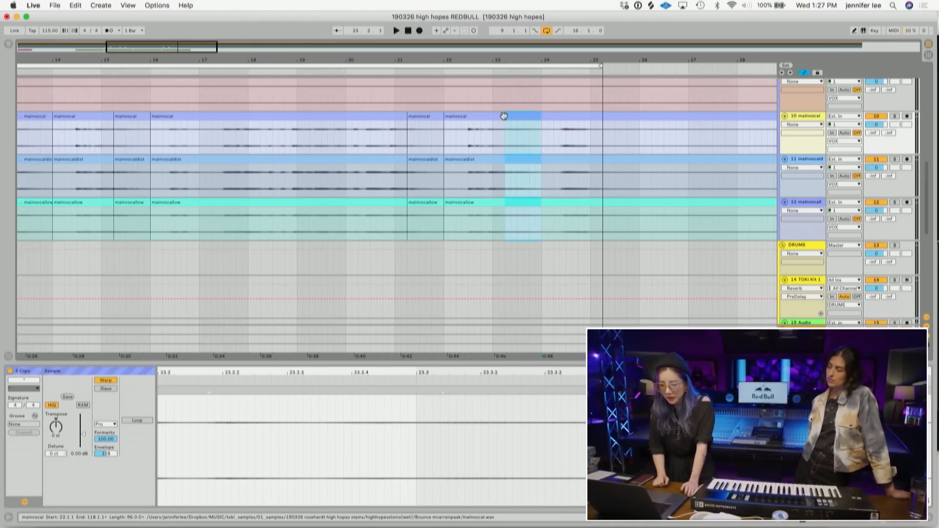
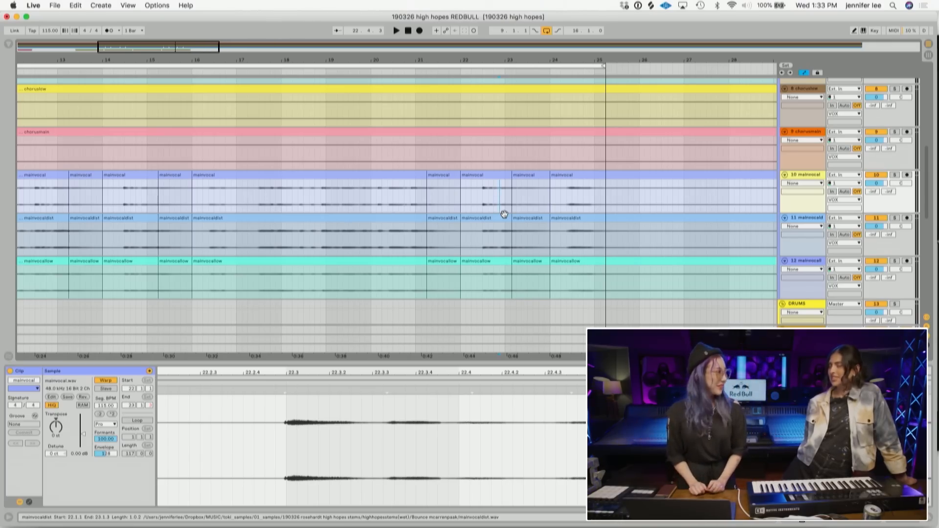
- Audition the split vocal section near bar 23, then zoom out the arrangement
click(504, 214)
key(space)
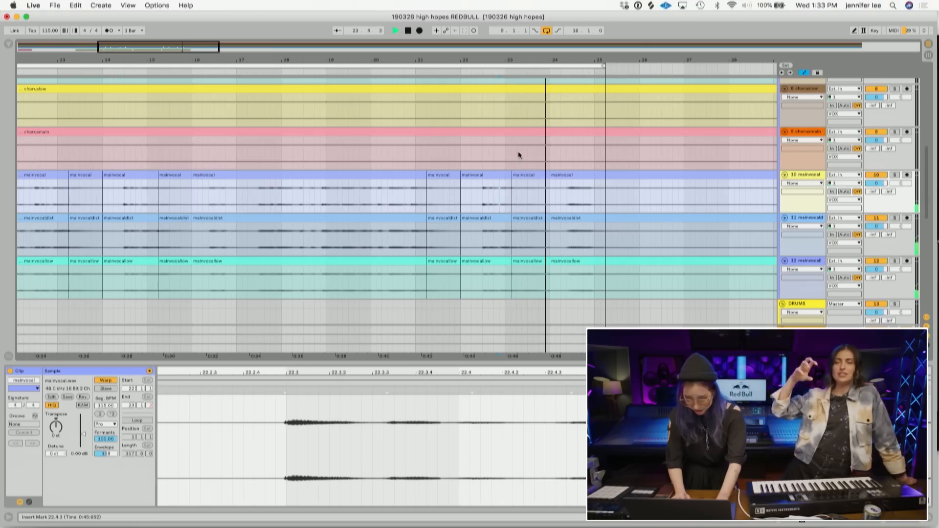
drag(496, 66, 537, 15)
key(space)
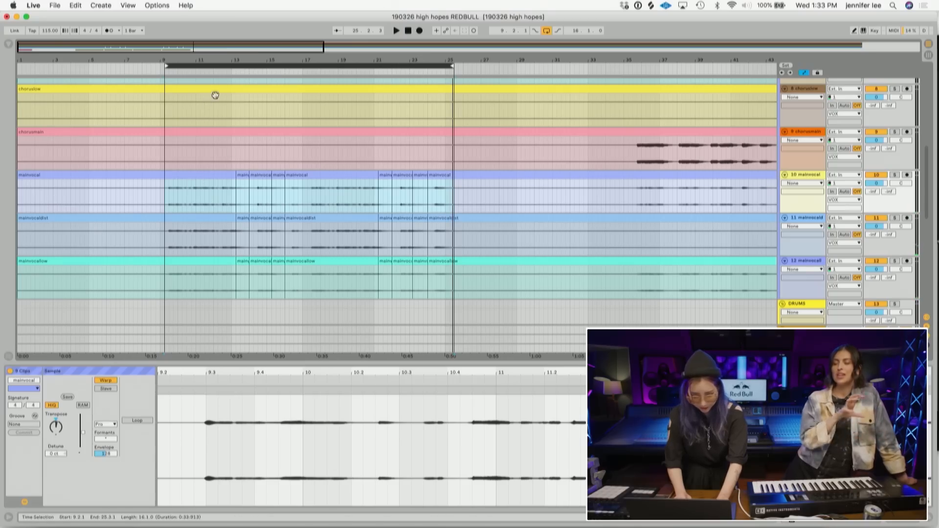
- Play the arrangement from bar 9 and extend the loop end to bar 27
drag(210, 66, 205, 66)
click(160, 192)
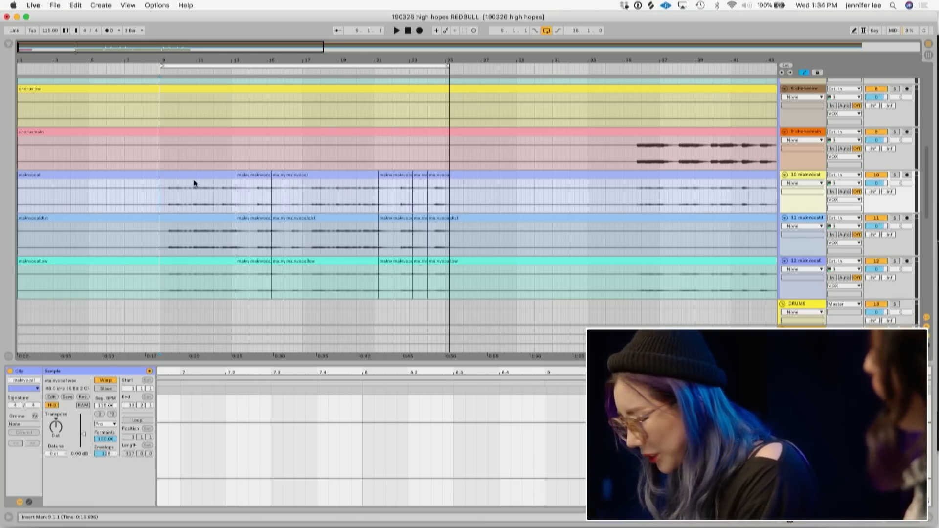
click(159, 166)
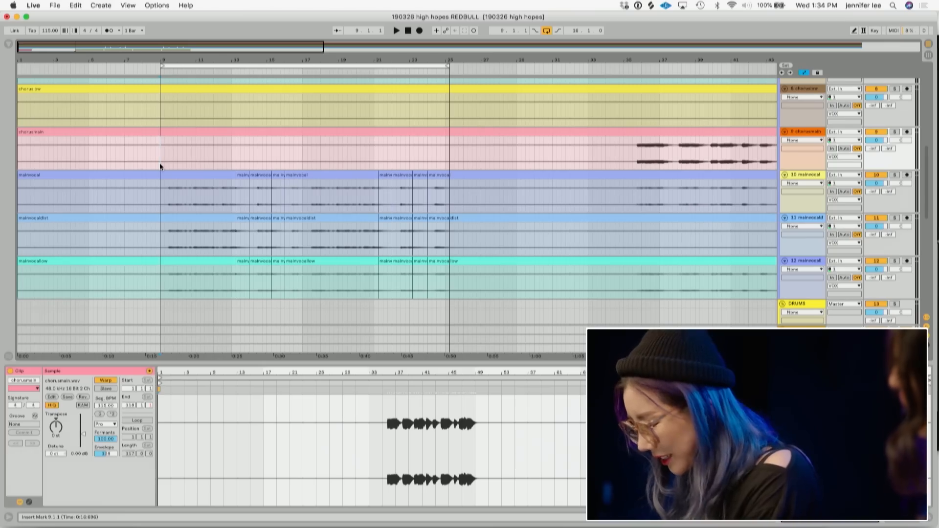
key(space)
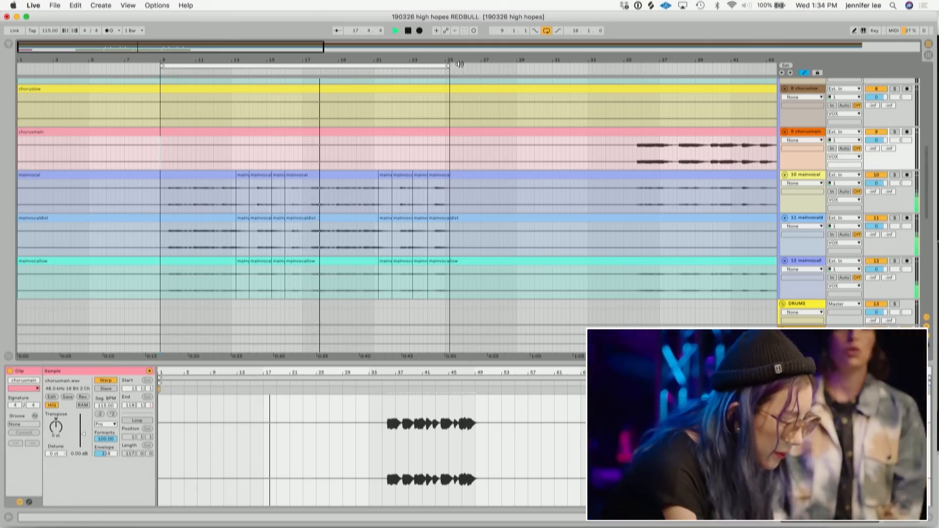
drag(448, 66, 484, 64)
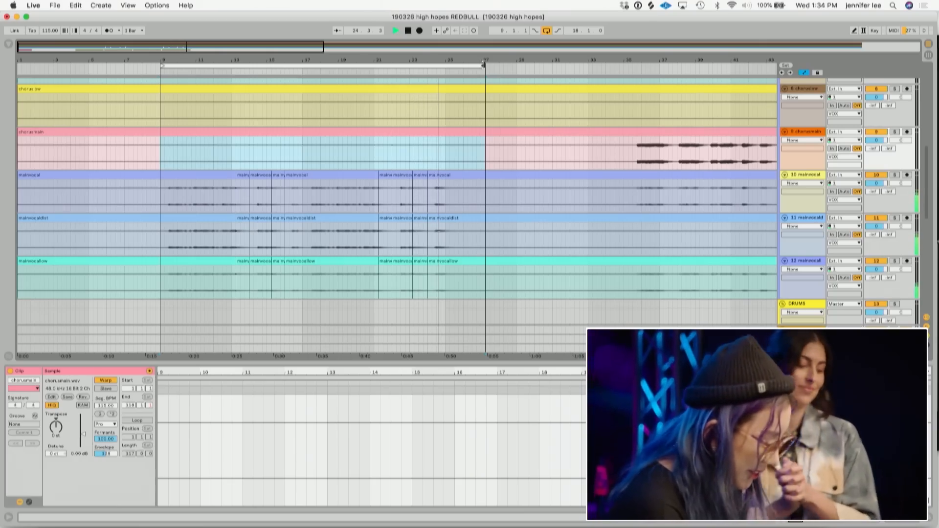
key(space)
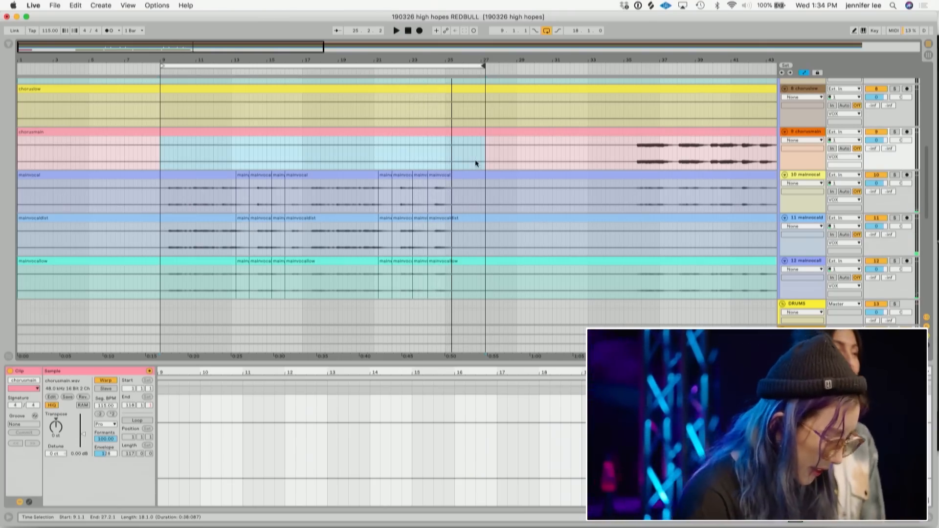
- Select the two Kontakt 5 tracks' clips from bar 9 to 25 and duplicate them
scroll(474, 159, down, 8)
drag(457, 161, 161, 93)
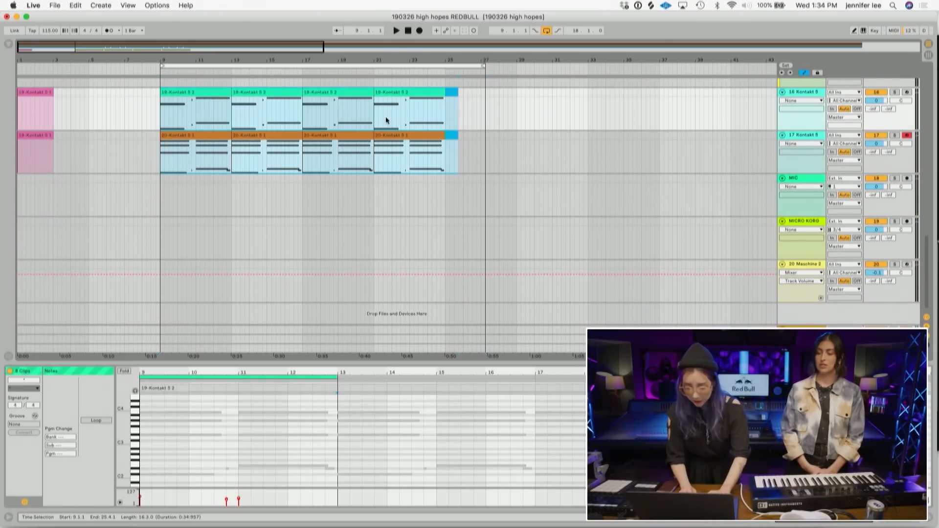
key(super+d)
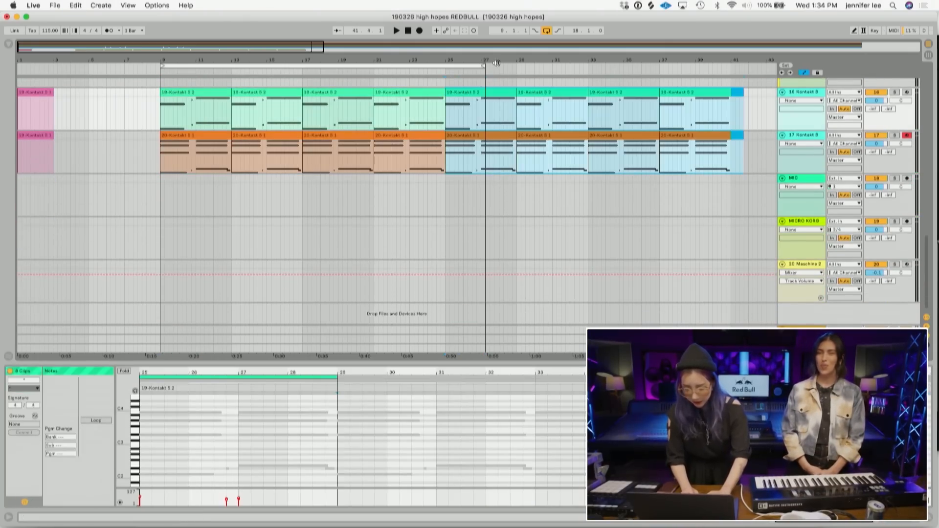
key(minus)
key(plus)
- Keep duplicating the Kontakt 5 clip sections until both parts extend to bar 89
drag(243, 66, 811, 2)
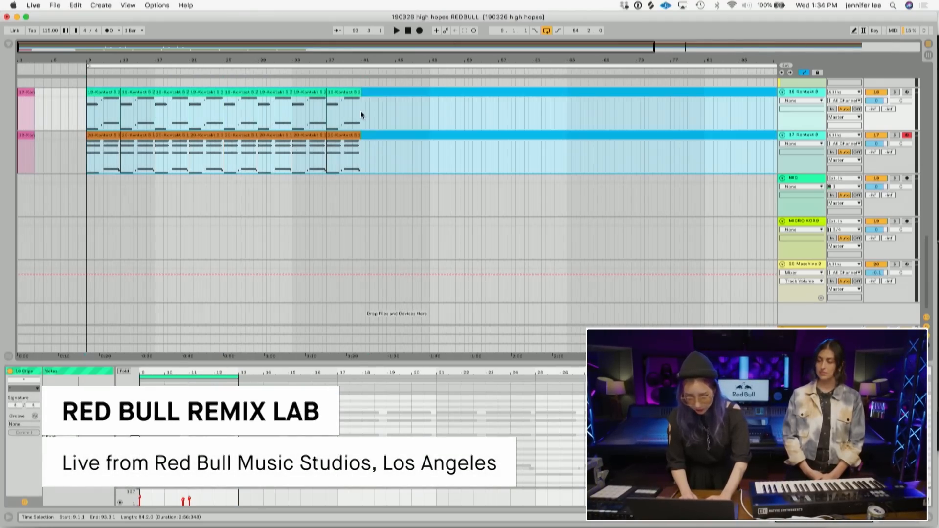
shift+click(361, 111)
key(super+d)
key(super+d)
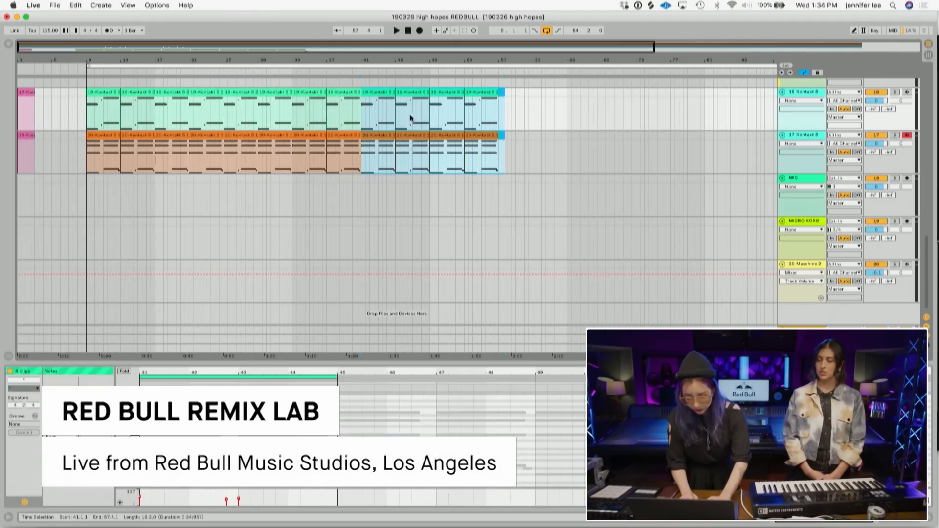
click(500, 116)
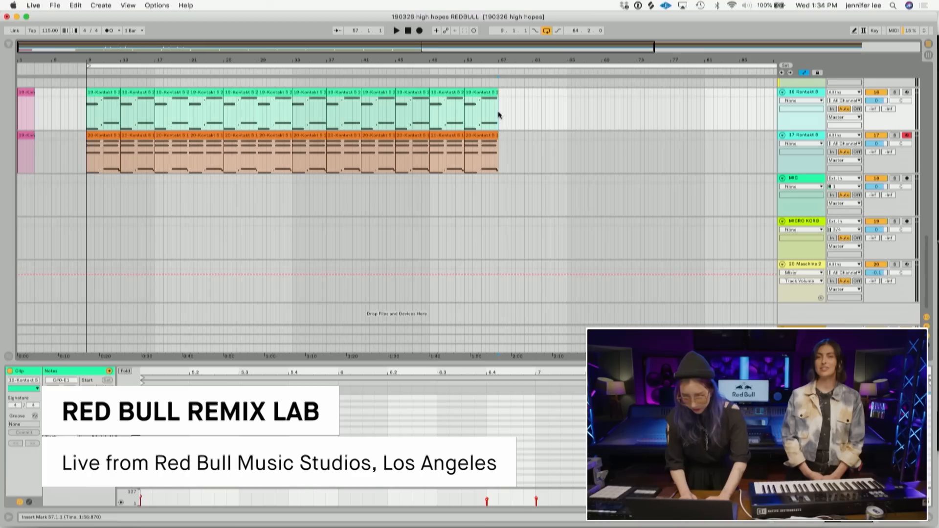
key(super+d)
click(636, 117)
key(super+d)
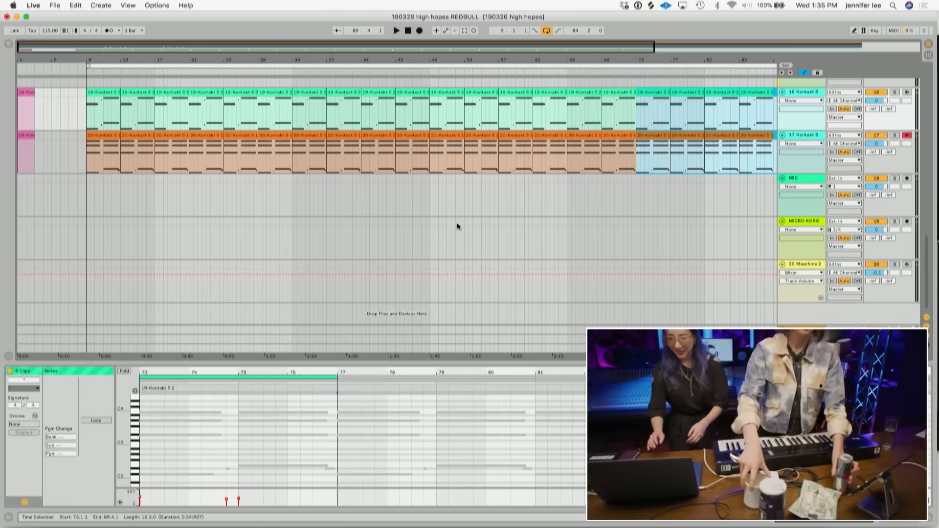
- Set the interface Zoom Display to 90% in the Look/Feel preferences and close them
drag(439, 51, 303, 29)
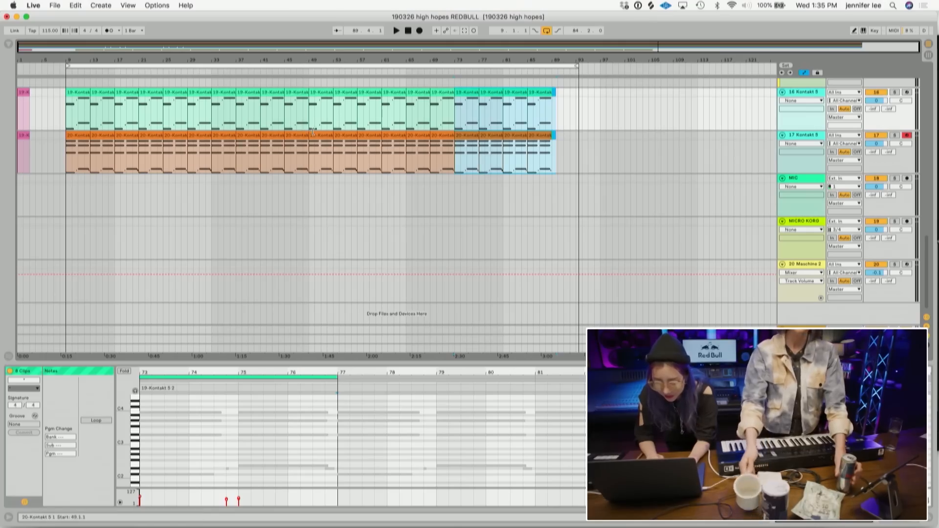
click(33, 5)
click(42, 31)
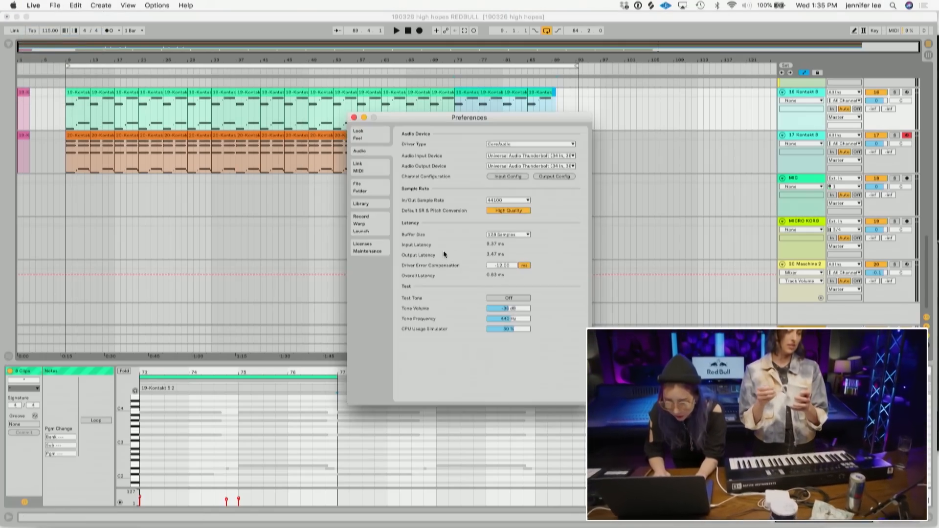
click(359, 133)
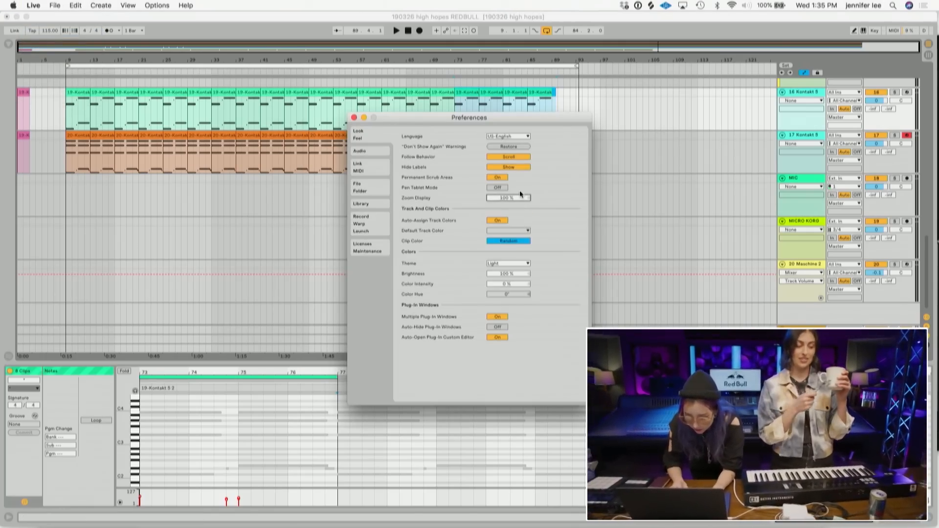
key(Down)
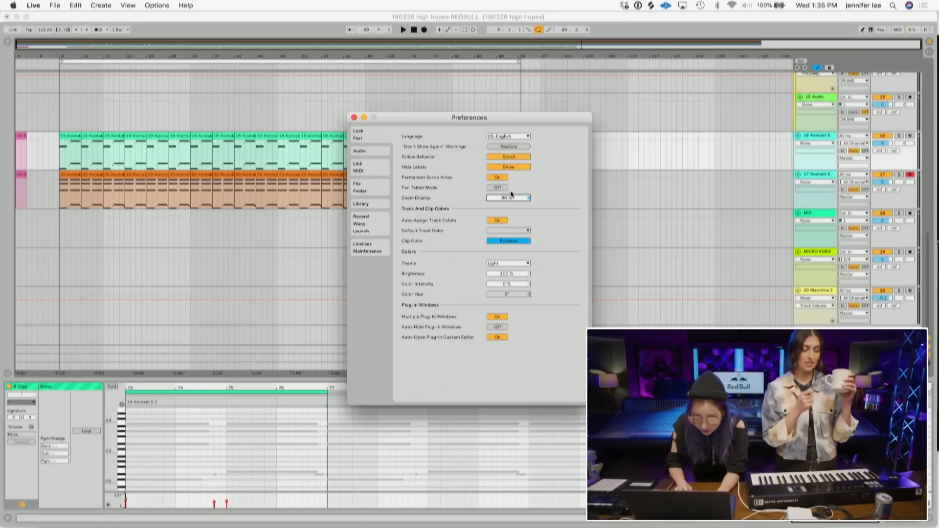
click(355, 117)
- Collapse the VOX and DRUMS group tracks
scroll(463, 183, up, 15)
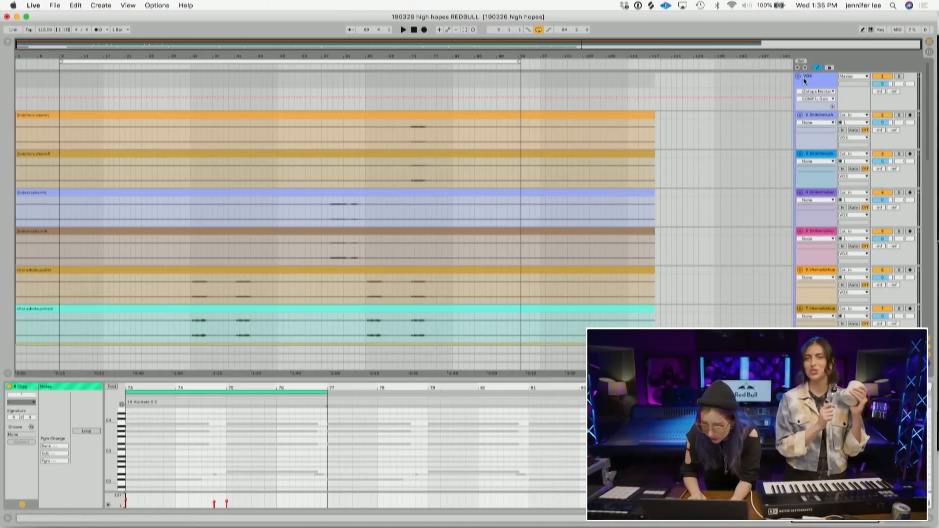
click(799, 77)
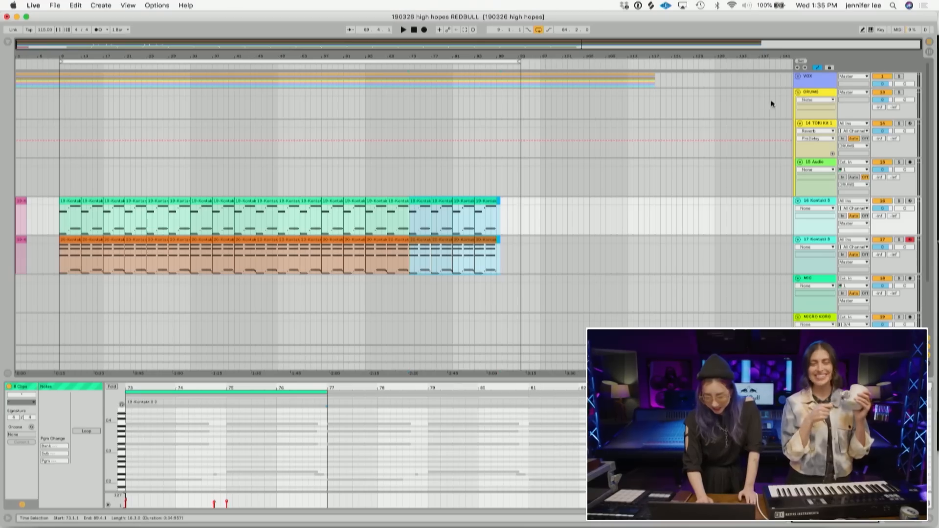
click(799, 92)
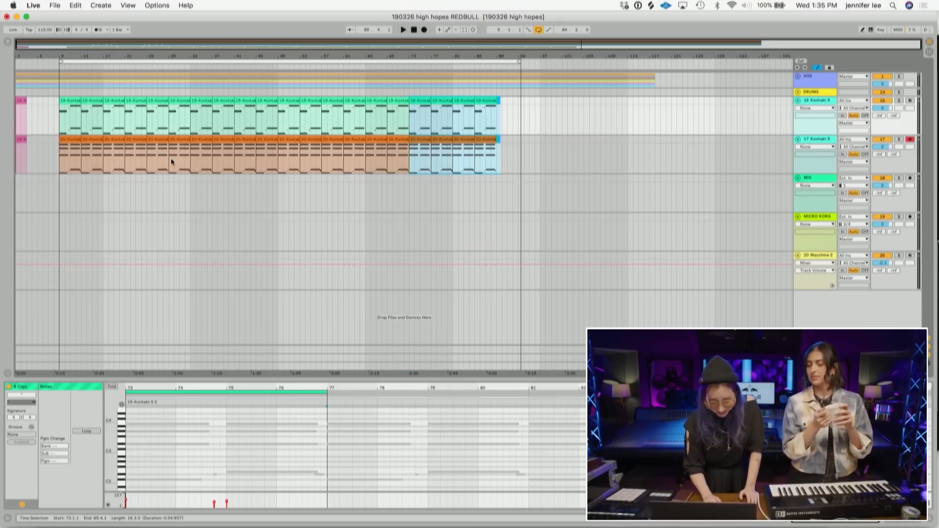
- Select and delete the short clips before bar 9 on the two Kontakt 5 tracks
click(59, 129)
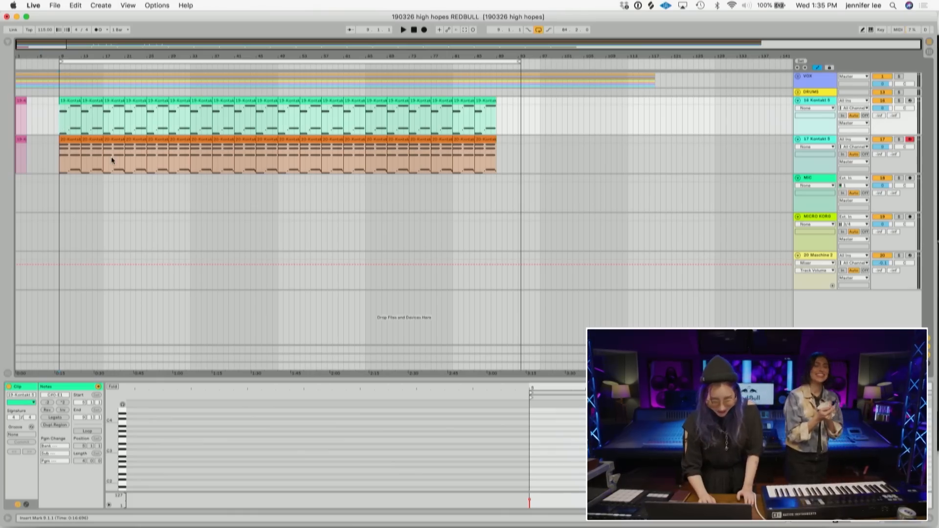
drag(44, 156, 2, 112)
key(Delete)
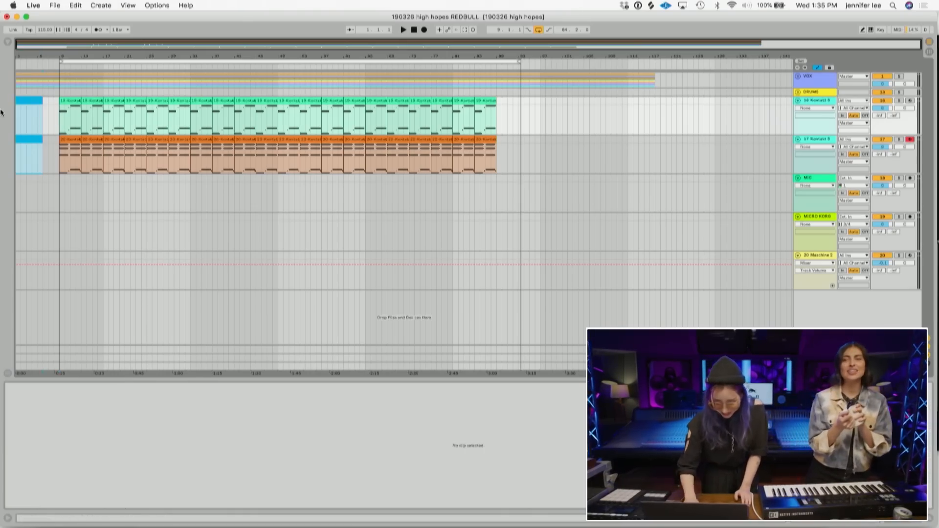
- Play the arrangement from bar 9, then arm the MIC track for recording
click(59, 122)
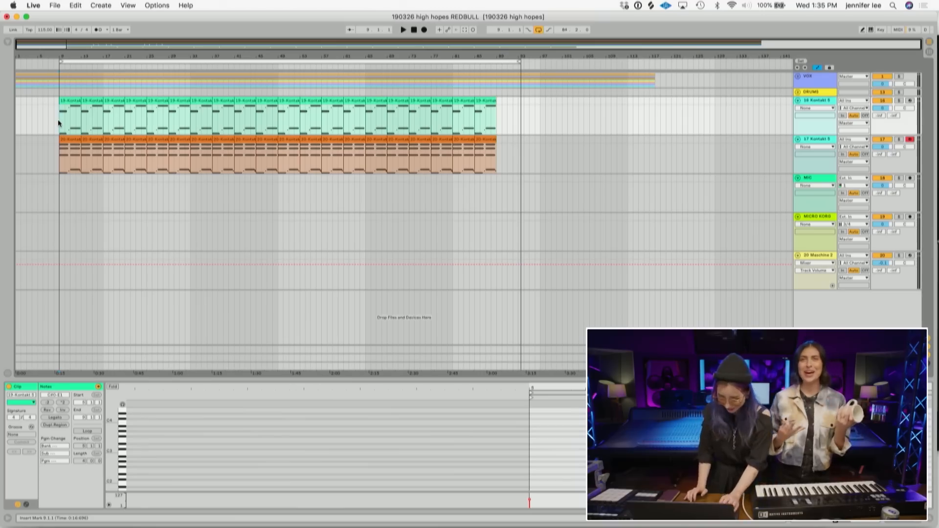
key(space)
key(space)
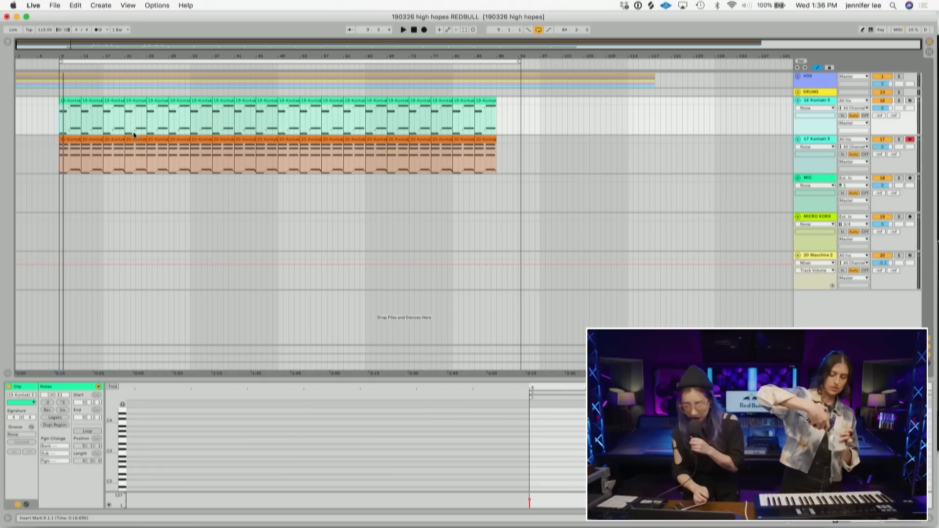
click(909, 179)
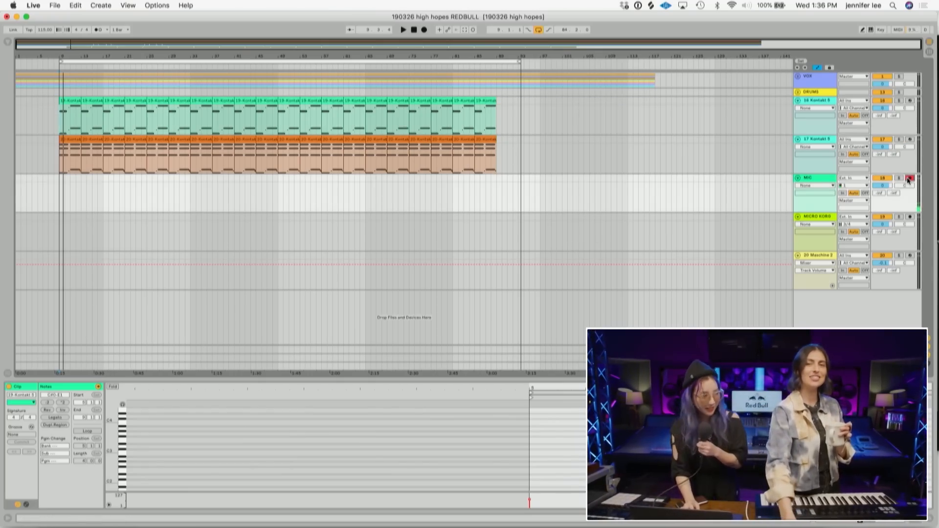
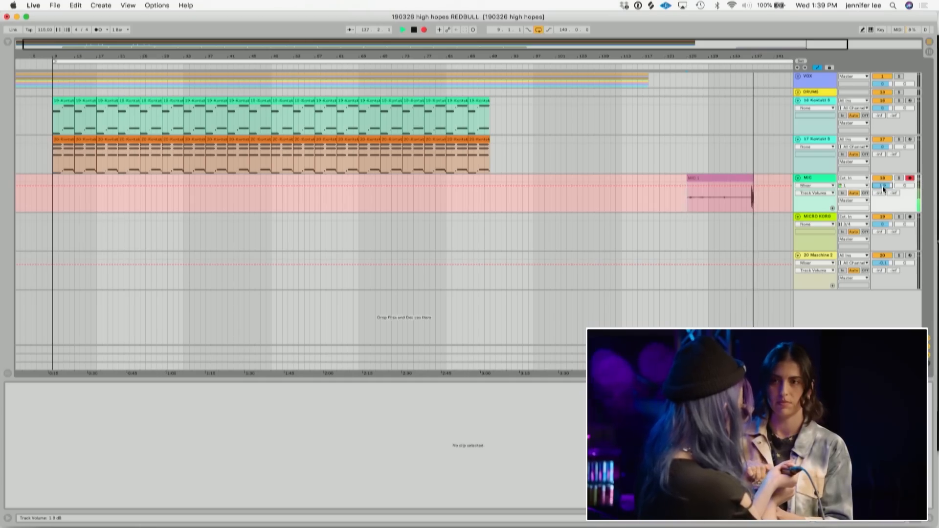
- Stop the current MIC take, then record another take on the MIC track starting around bar 145 with the metronome on
key(space)
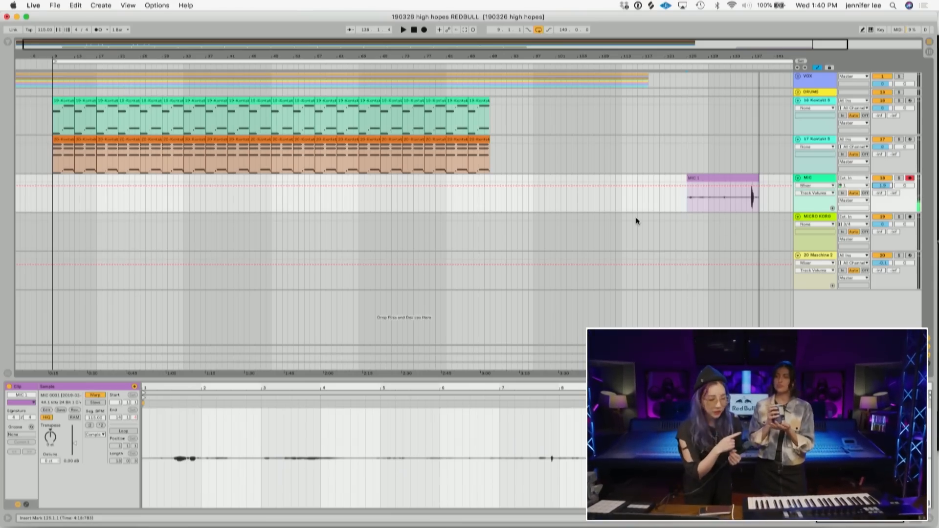
scroll(745, 177, right, 5)
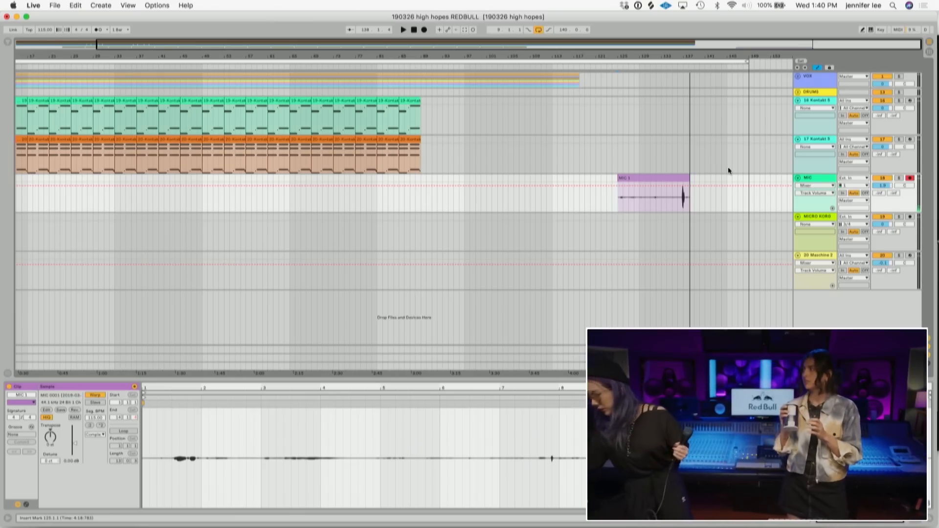
click(724, 202)
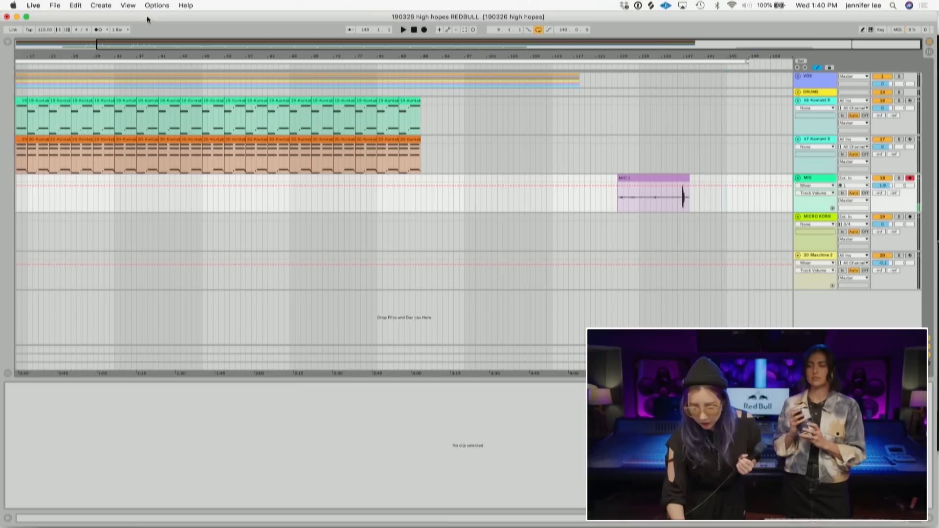
click(98, 30)
click(424, 30)
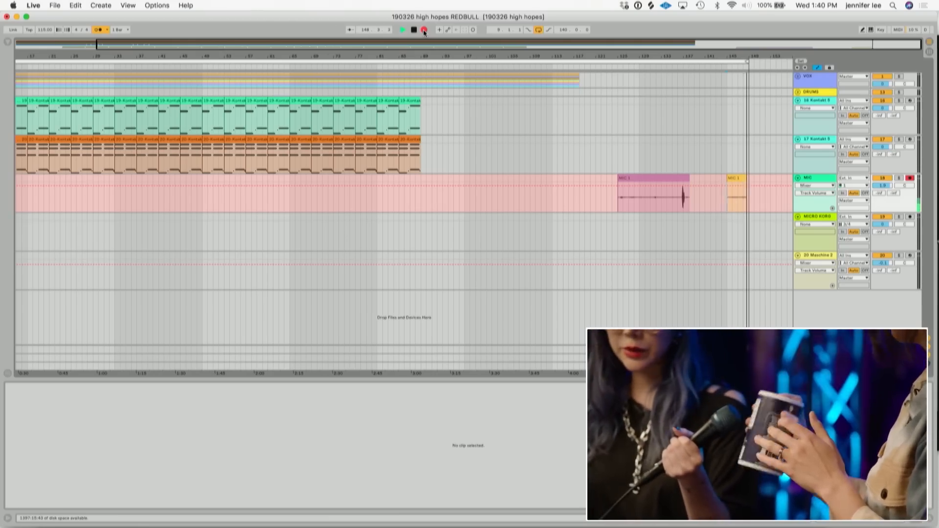
key(space)
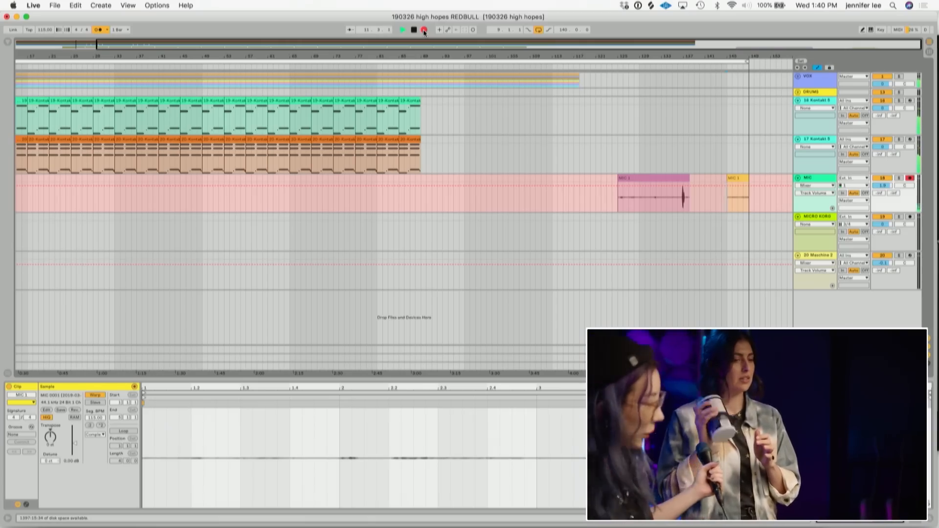
- Disarm recording, play back the short take near bar 145 and delete it
click(424, 31)
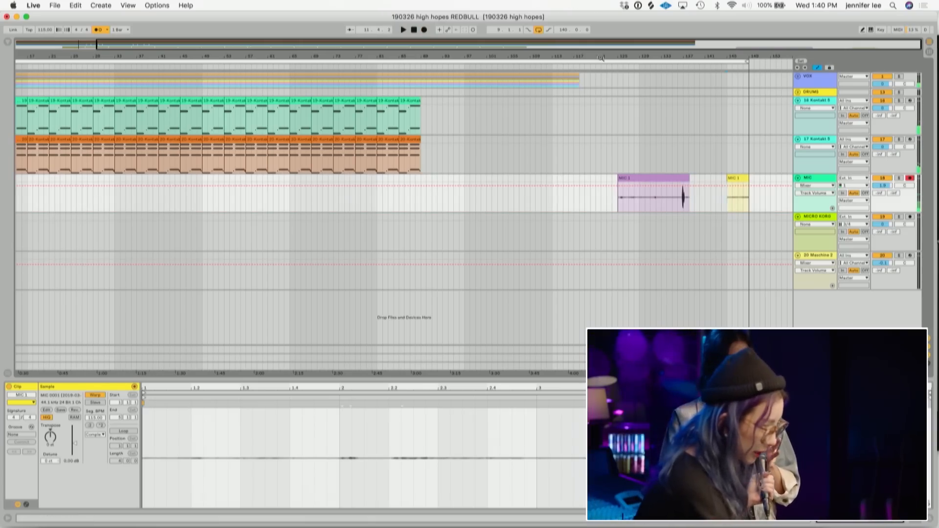
drag(600, 58, 618, 30)
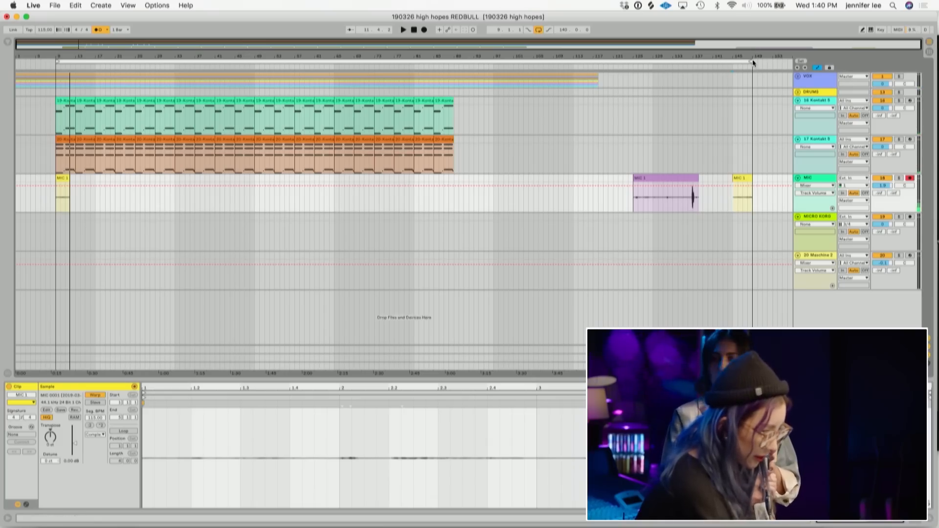
right_click(737, 60)
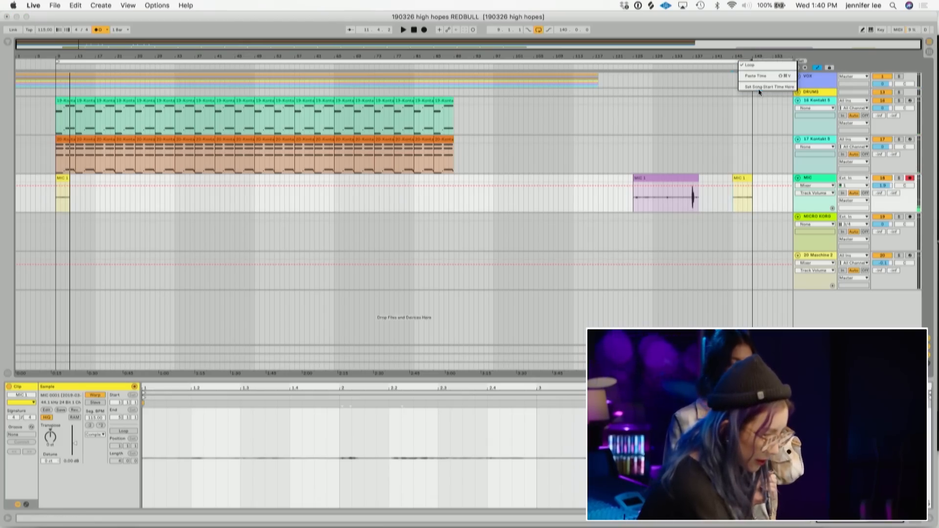
click(748, 66)
click(745, 177)
key(space)
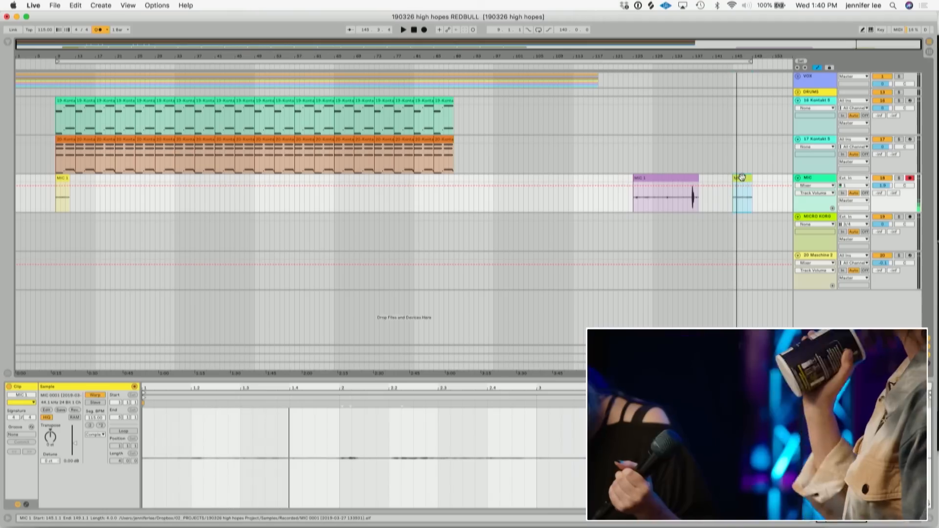
click(742, 177)
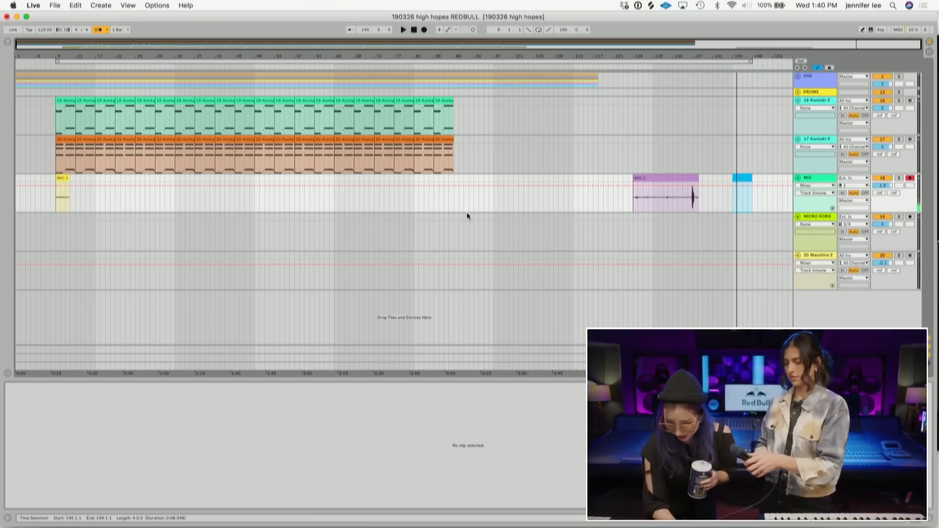
click(748, 201)
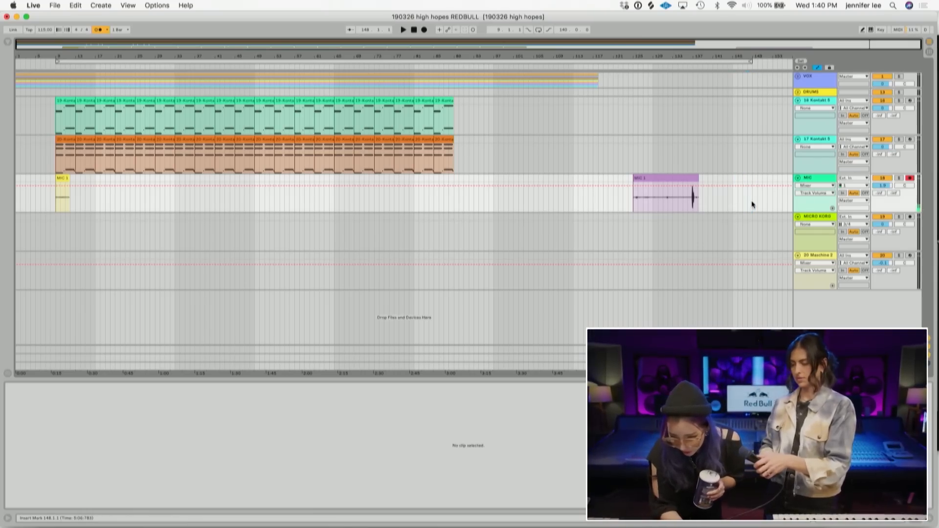
- Record a new take on the MIC track after the first one
click(424, 31)
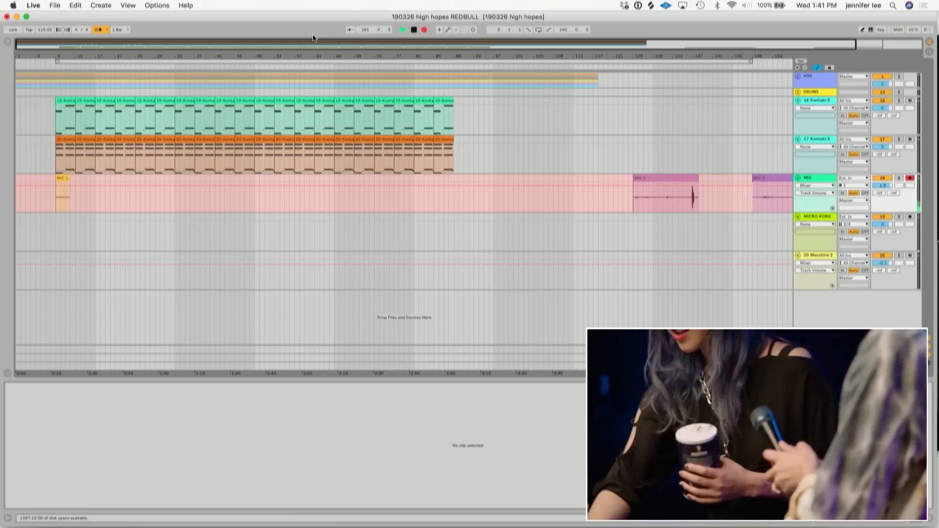
key(space)
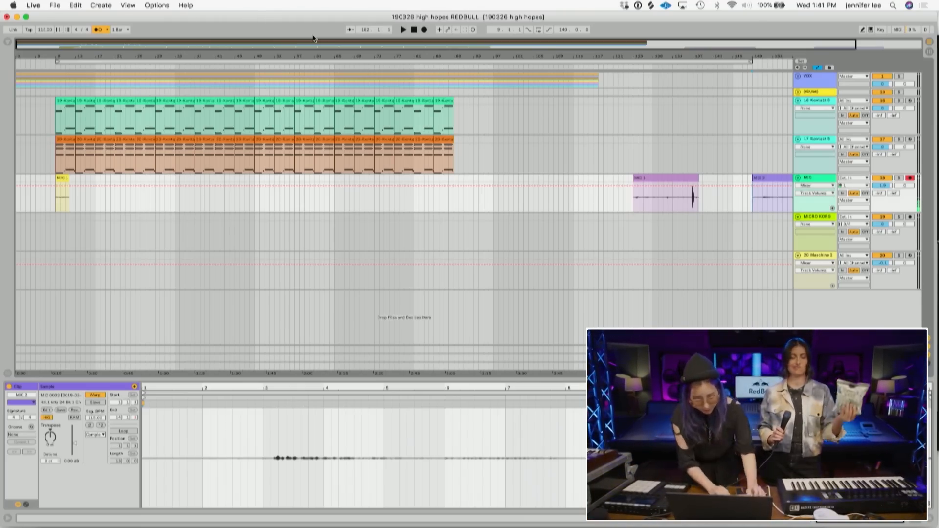
- Trim the first take and move the new MIC 2 take left so it sits just after it
mouse_move(634, 182)
mouse_down()
mouse_move(688, 182)
mouse_move(640, 184)
mouse_up()
click(766, 180)
shift+click(688, 178)
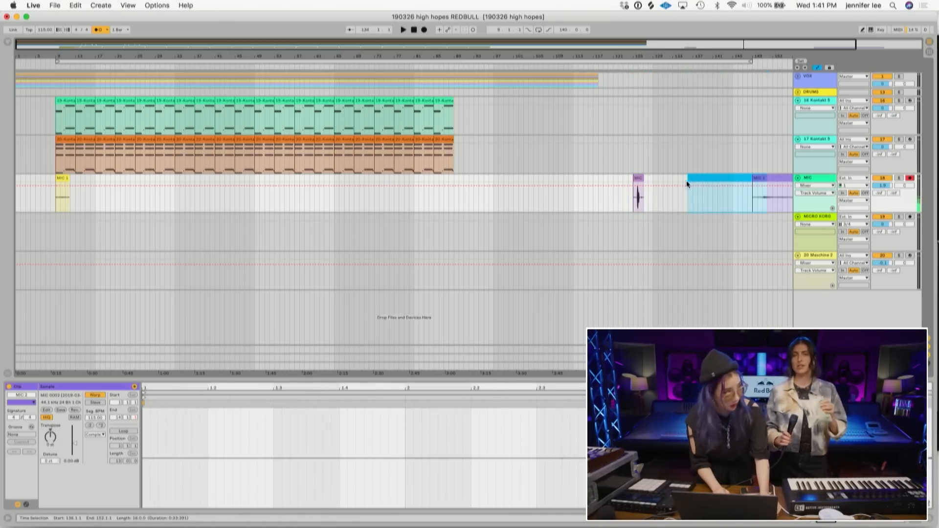
click(681, 210)
drag(785, 178, 686, 181)
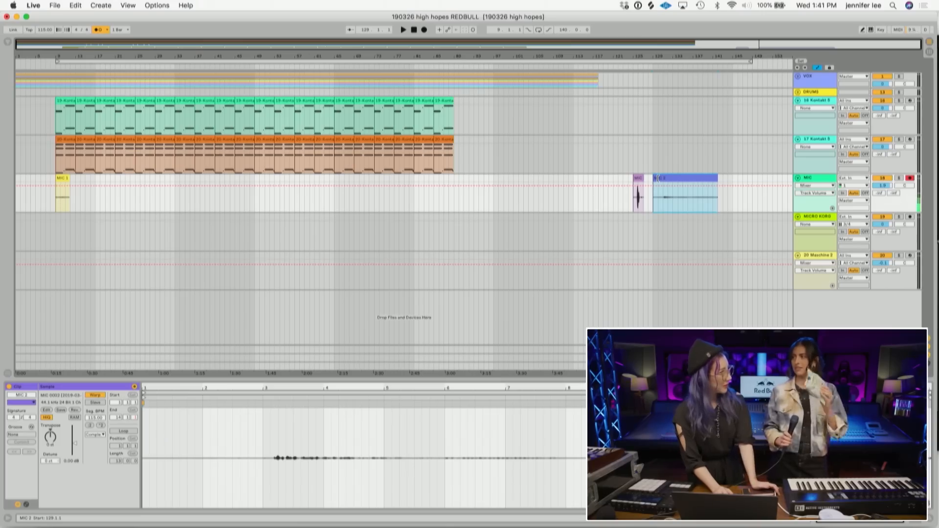
drag(659, 178, 677, 182)
click(732, 206)
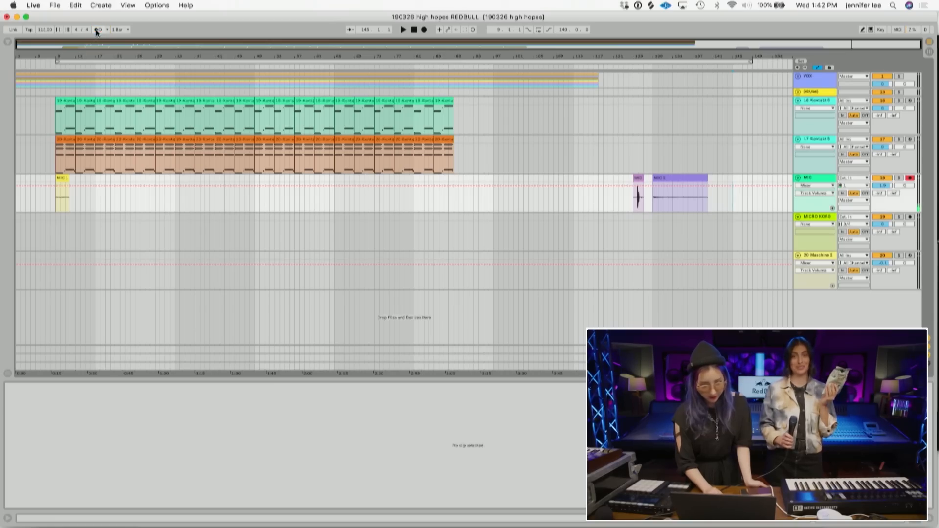
- Record a third take on the MIC track after the MIC 2 clip
click(424, 30)
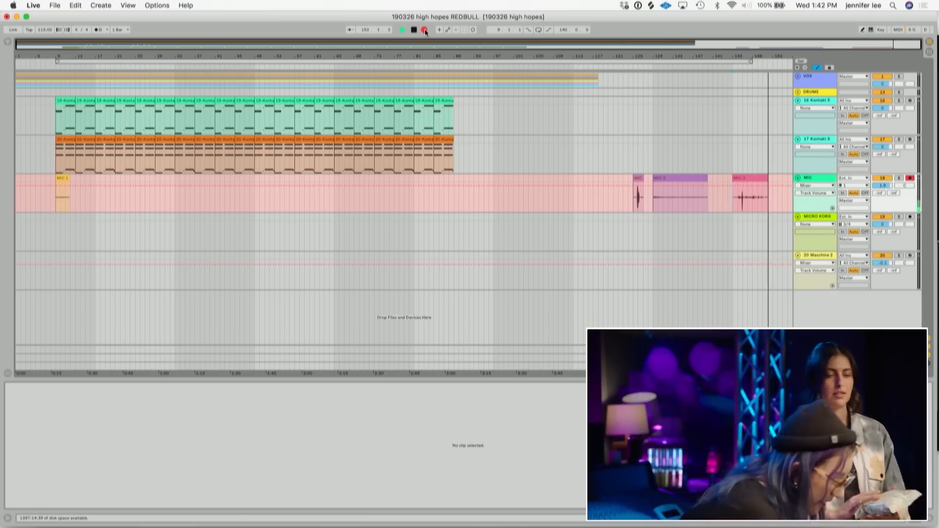
click(425, 30)
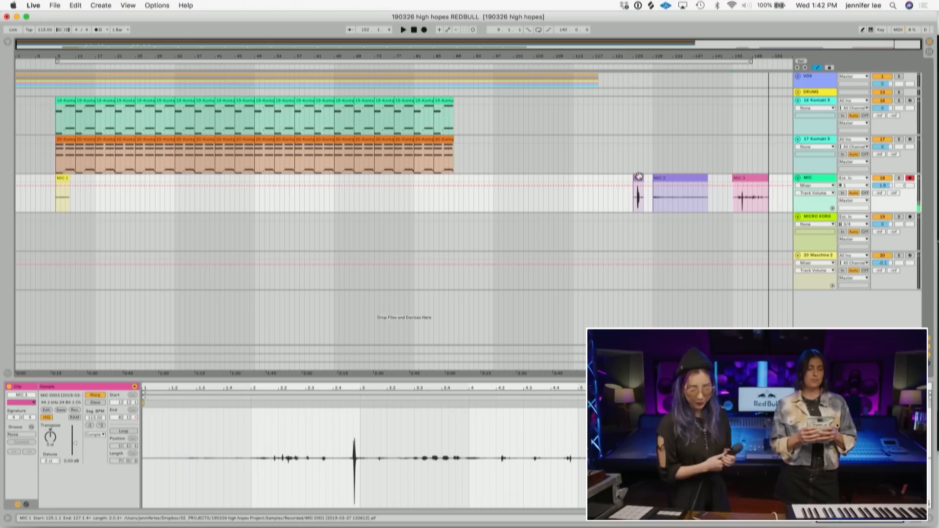
click(776, 201)
key(space)
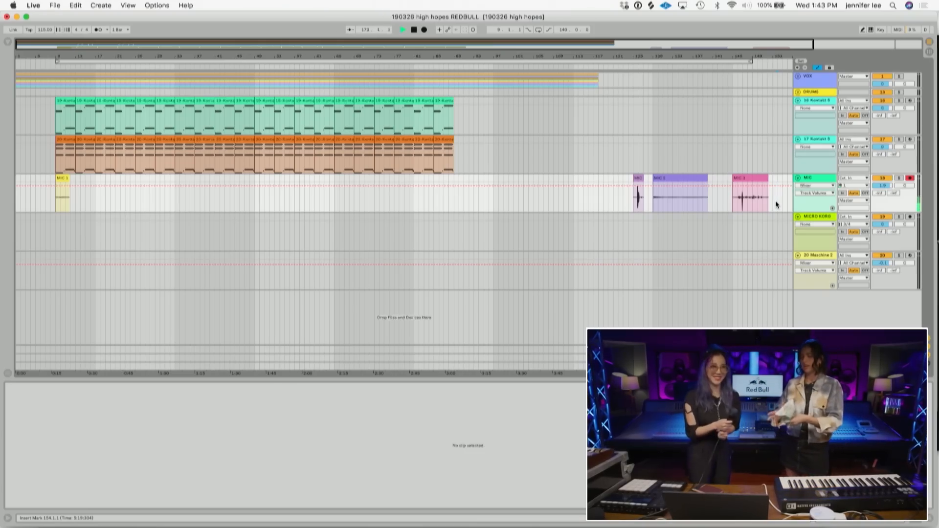
- Record a fourth take on the MIC track further along the arrangement
double_click(776, 201)
click(777, 202)
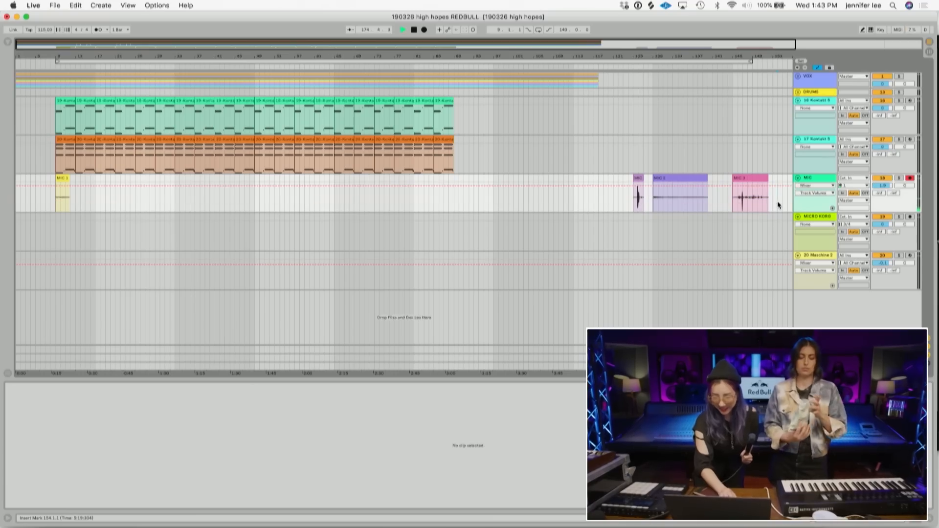
click(424, 30)
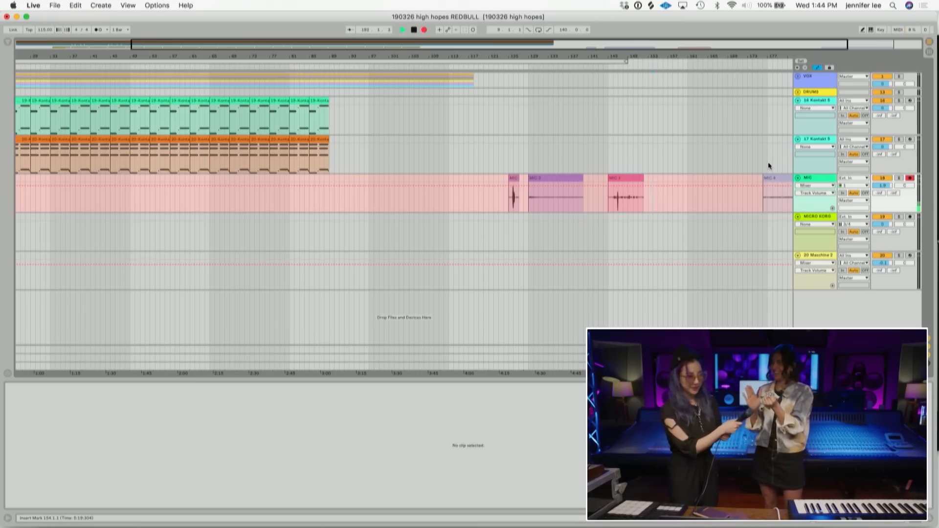
key(space)
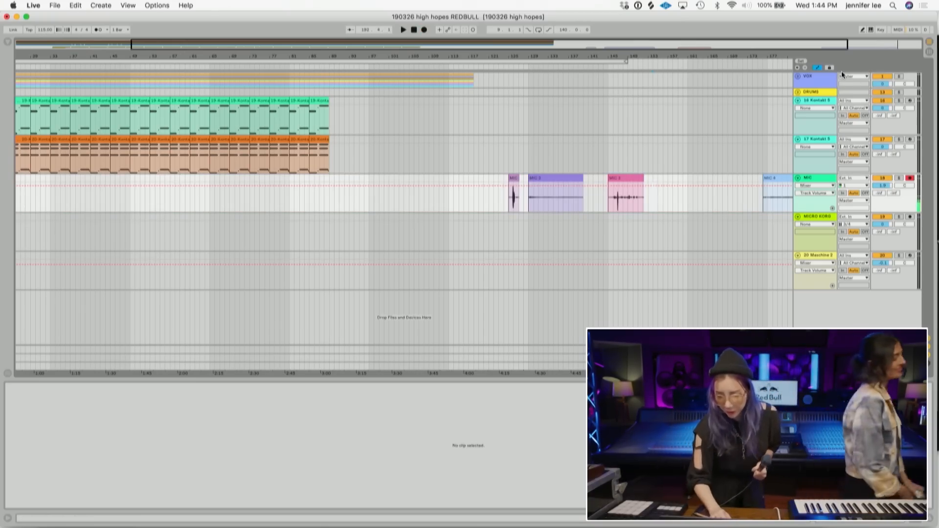
- Play back the first MIC take and raise its clip gain to 7.69 dB
drag(708, 52, 708, 54)
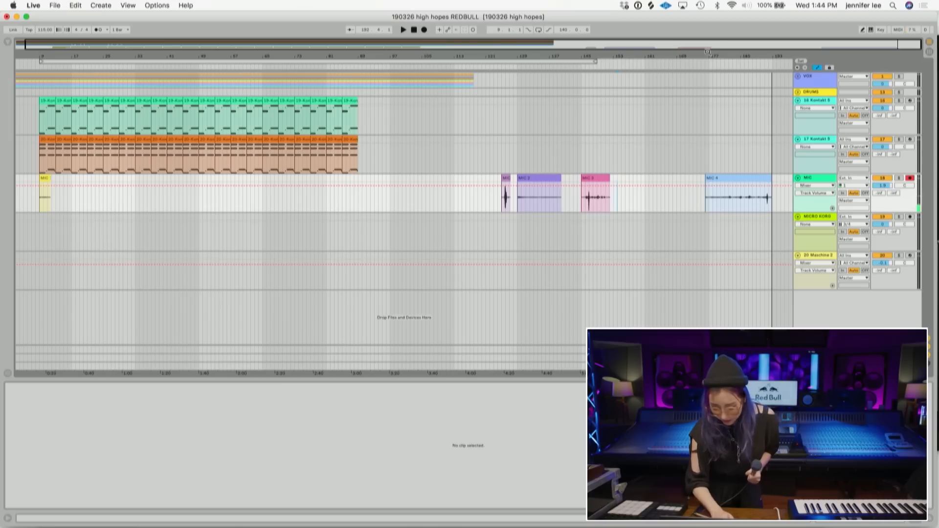
key(space)
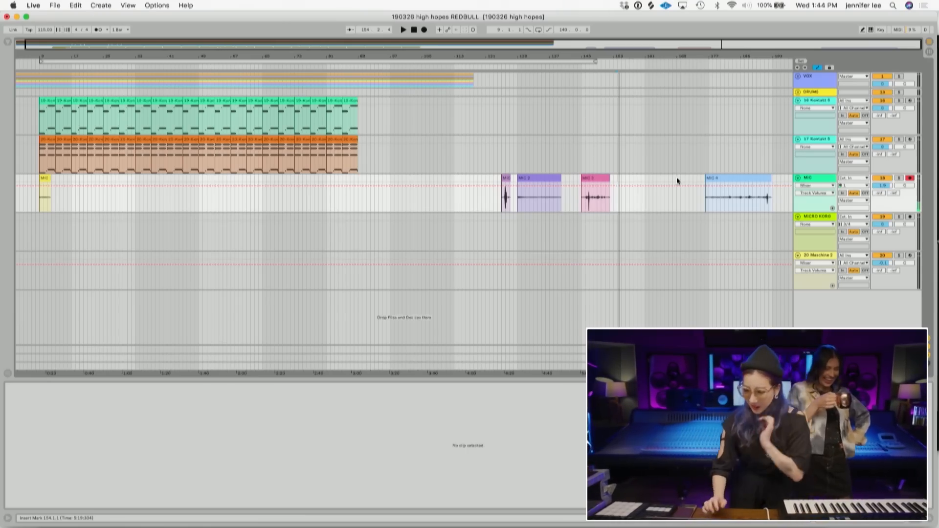
drag(559, 56, 522, 54)
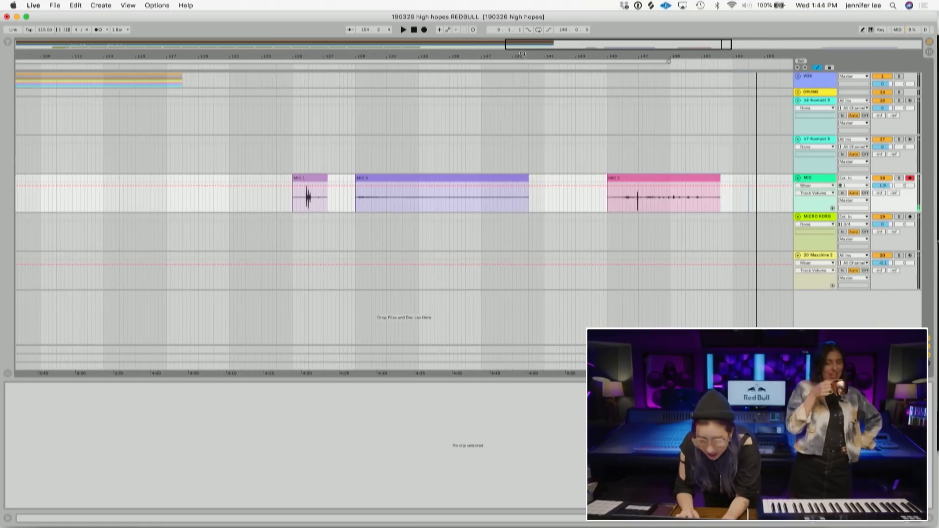
click(296, 201)
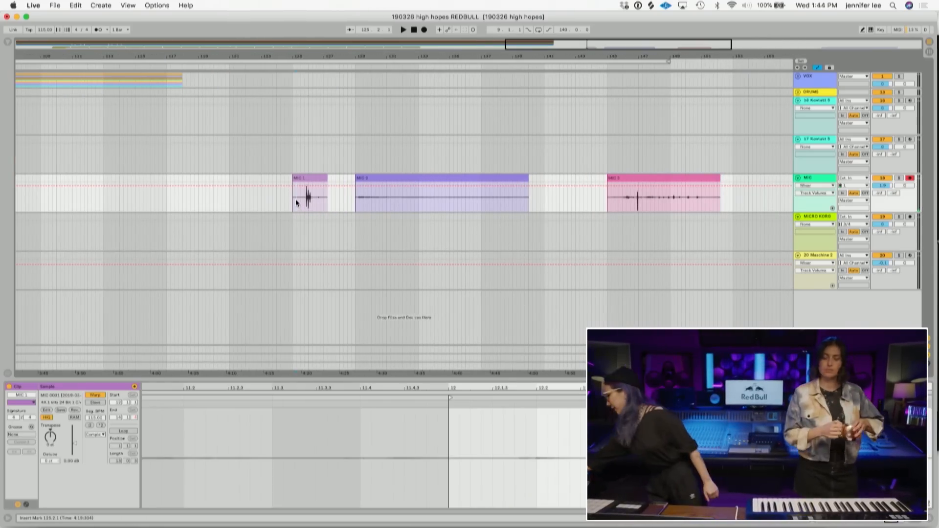
click(304, 199)
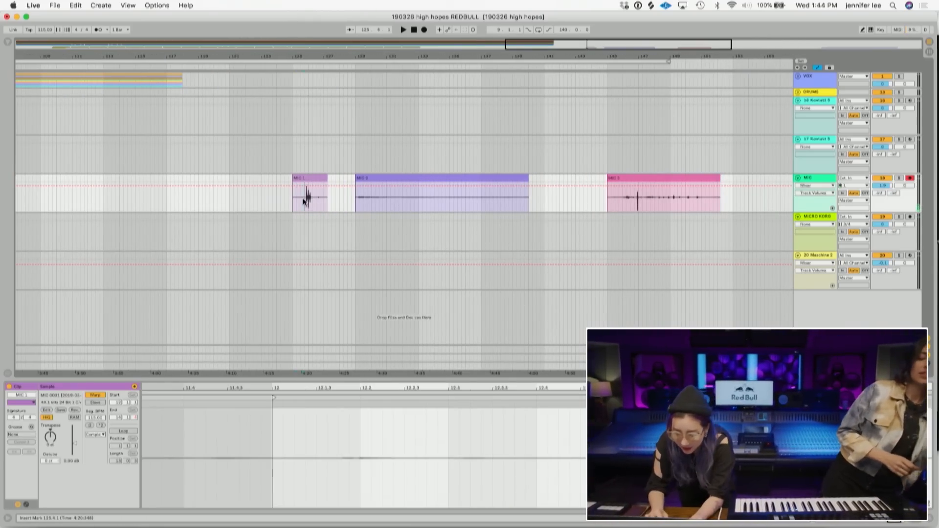
key(space)
key(space)
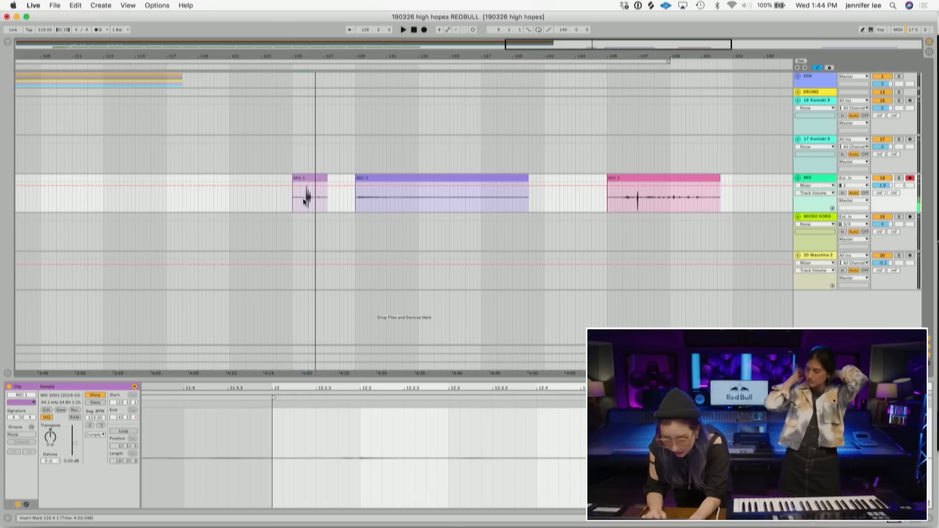
drag(75, 444, 75, 439)
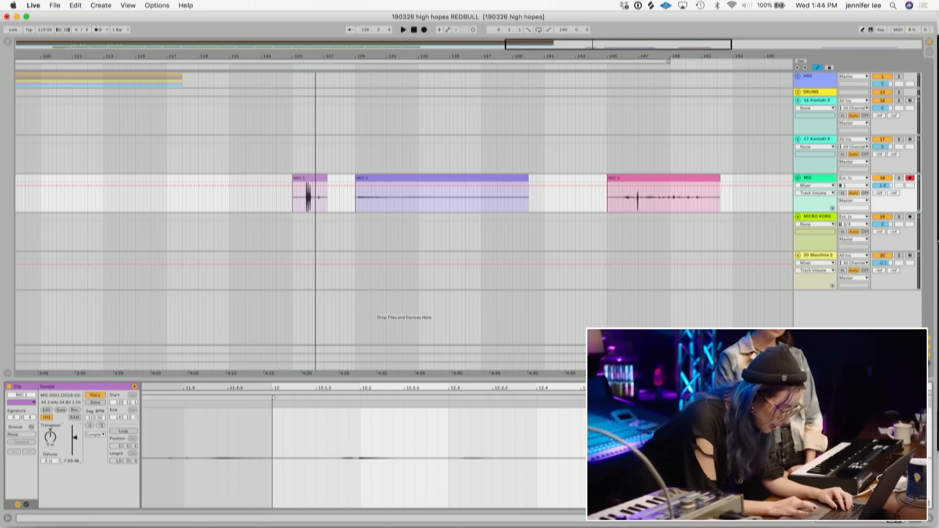
- Zoom into the first take and trim it down to just the can-opening sound
drag(304, 57, 304, 98)
key(space)
drag(175, 179, 323, 182)
key(space)
drag(570, 180, 392, 180)
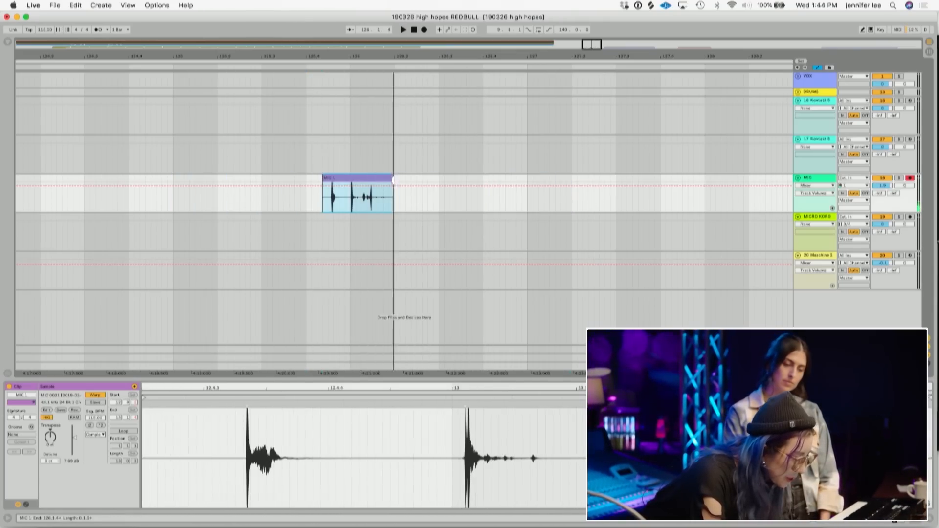
- Rename the trimmed clip to "can open"
key(super+r)
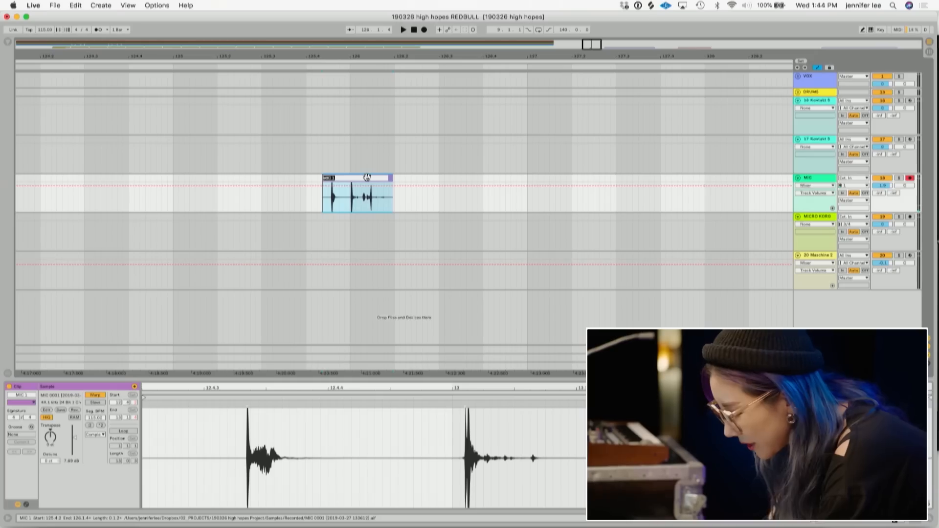
text(can open)
key(Return)
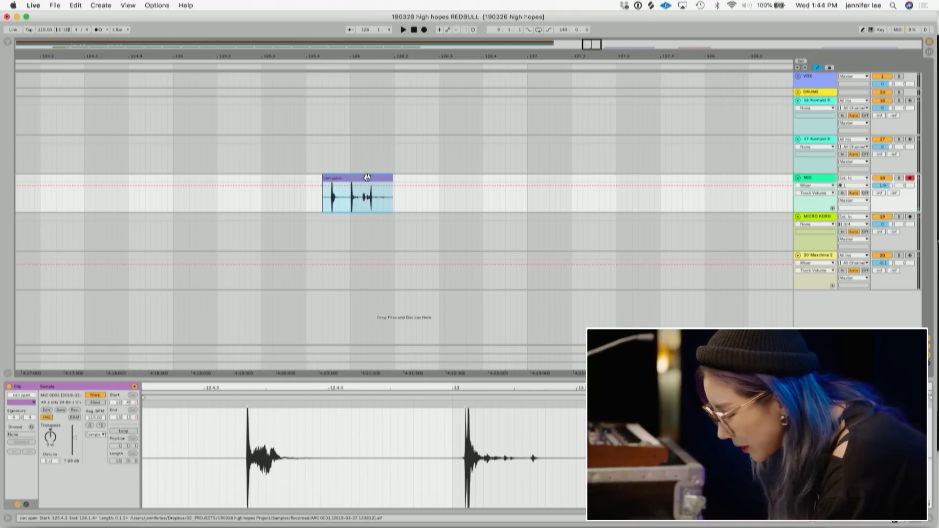
- Select the MIC 2 take, play it back and raise its clip gain to about 14 dB
key(space)
key(space)
mouse_move(439, 57)
mouse_down()
mouse_move(439, 38)
mouse_move(370, 15)
mouse_up()
mouse_move(416, 179)
mouse_down()
mouse_move(490, 179)
mouse_move(418, 181)
mouse_up()
- Trim the start of the MIC 2 clip so it begins where its audio starts
key(space)
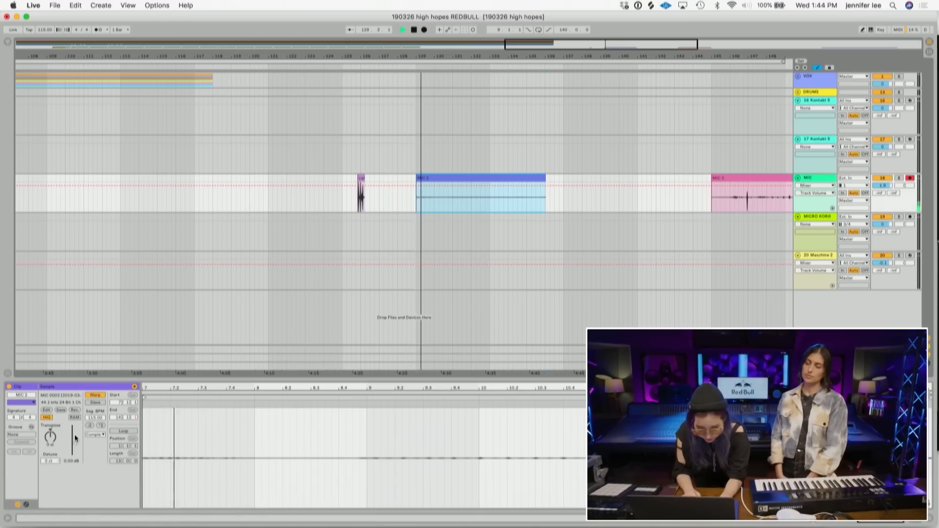
drag(75, 443, 75, 432)
key(space)
click(454, 205)
key(space)
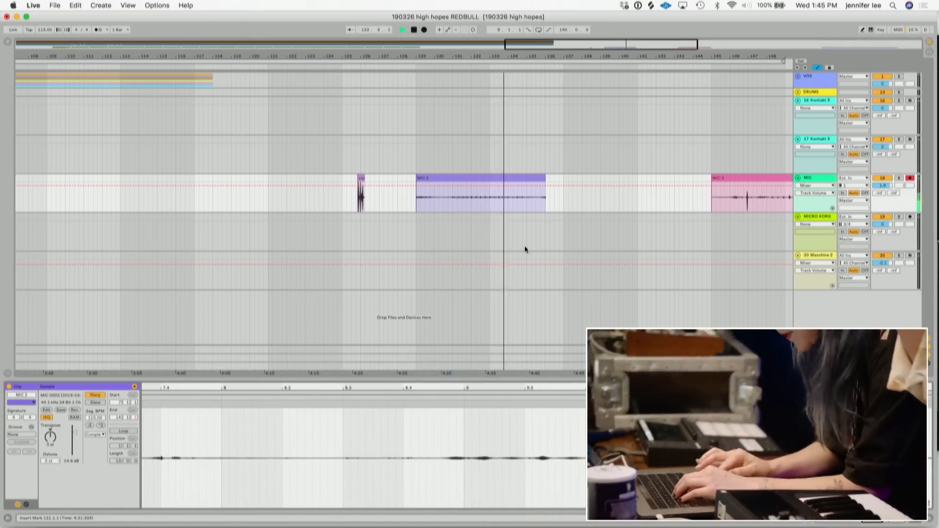
drag(417, 179, 453, 179)
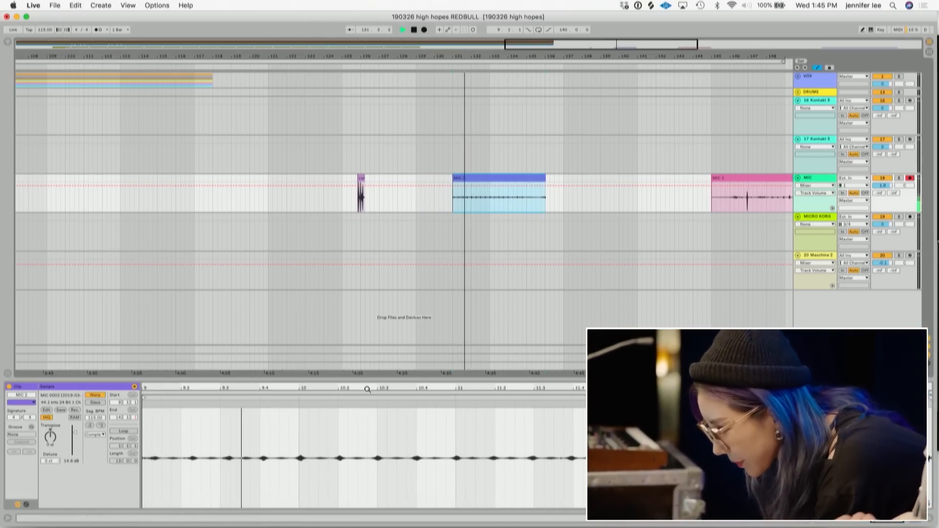
- Raise the MIC 2 clip's gain to about 17.8 dB and play it back
click(101, 30)
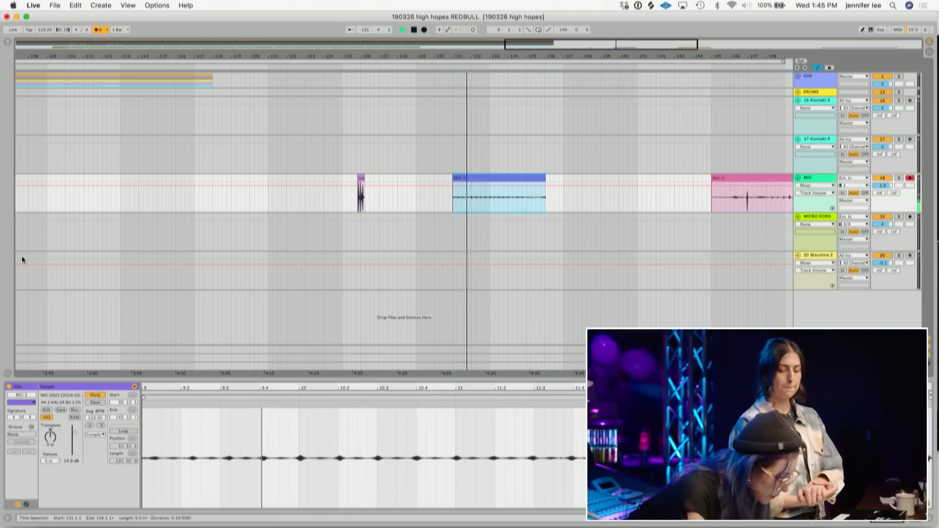
drag(73, 437, 76, 431)
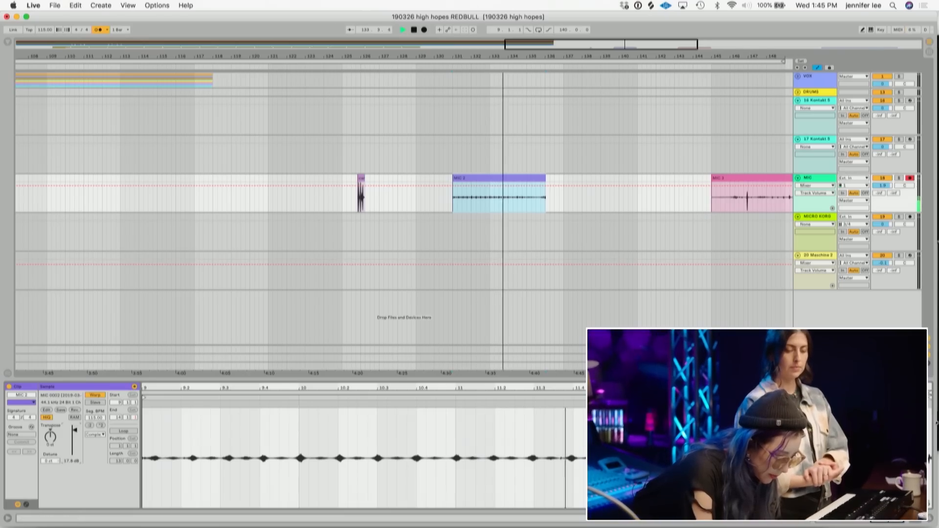
key(space)
- Turn on looping for the MIC 2 clip over the selected section and audition it
drag(930, 395, 456, 410)
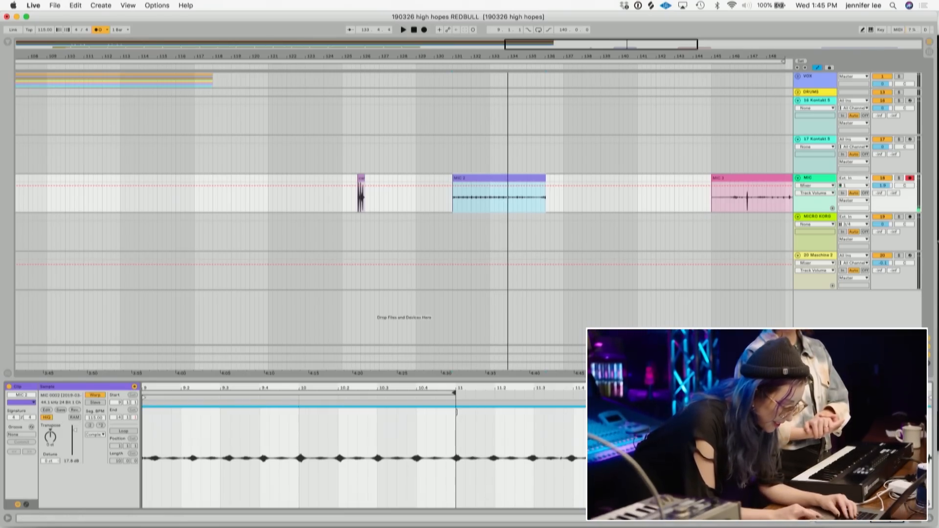
click(123, 432)
key(space)
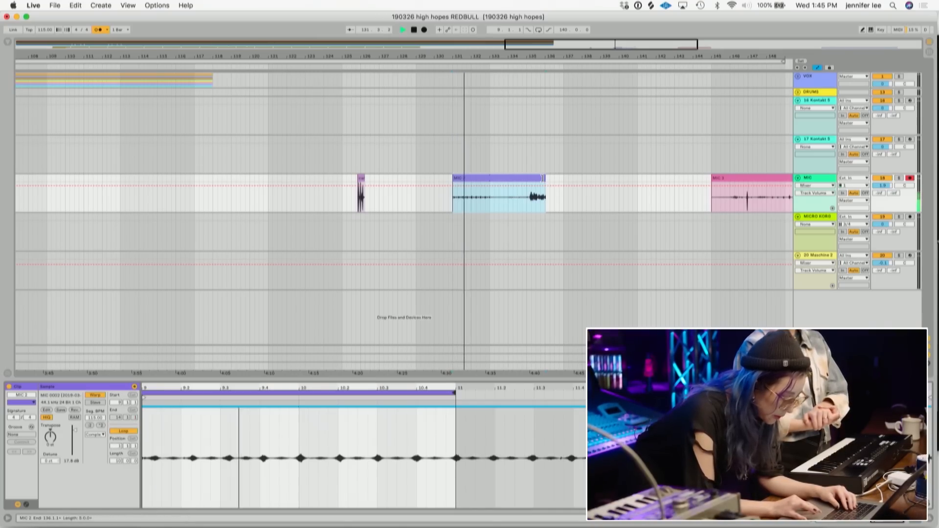
- Zoom through the MIC 2 clip's waveform in the clip view while playing it back
key(minus)
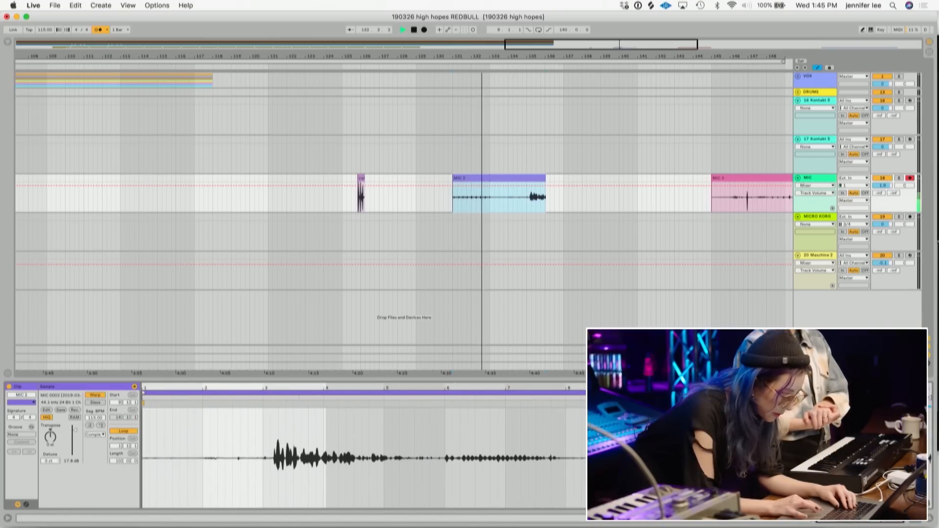
key(space)
drag(145, 392, 629, 392)
key(space)
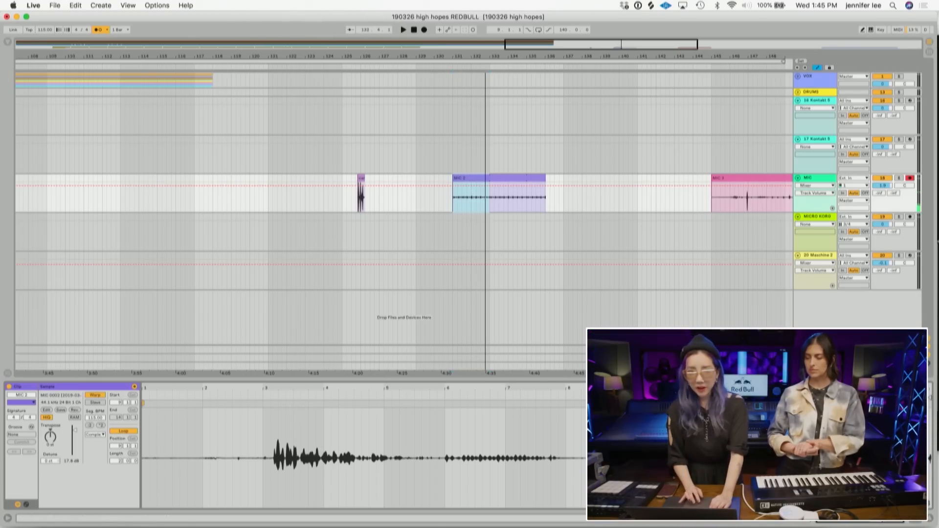
drag(701, 388, 702, 438)
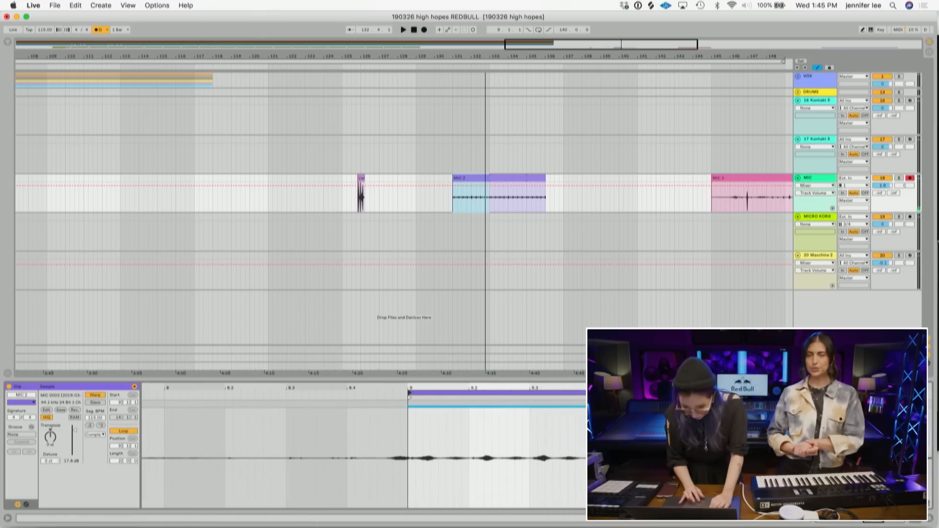
- Insert a new audio track and move the MIC 2 clip onto it at the start of the song, then play
drag(551, 63, 550, 39)
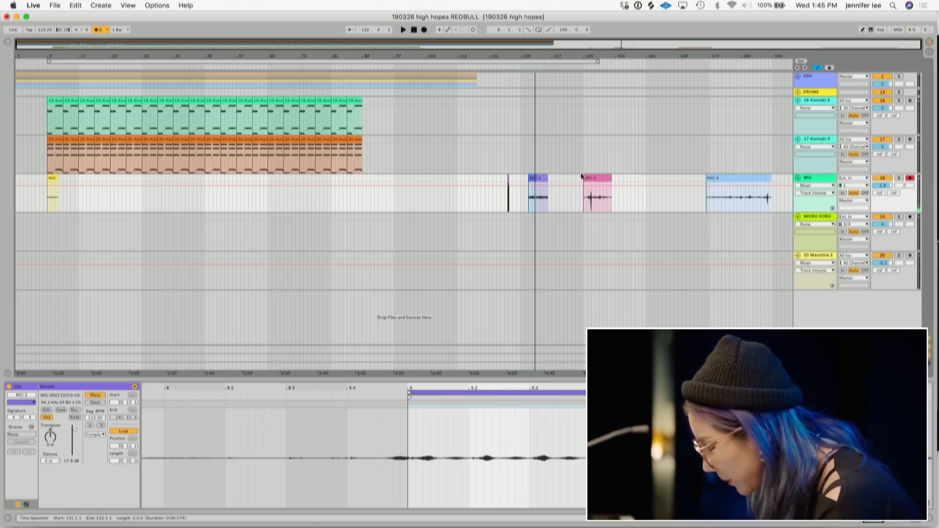
click(816, 179)
key(super+t)
drag(538, 179, 386, 219)
key(space)
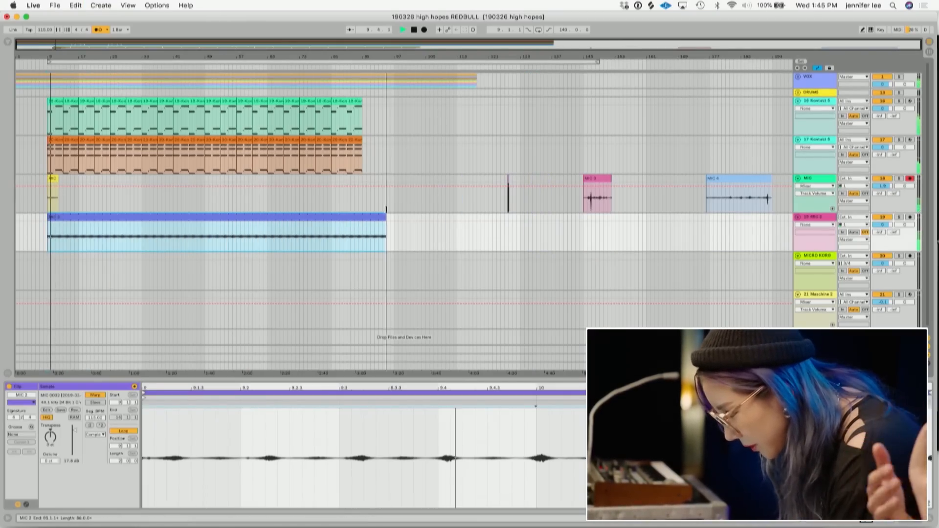
- Lower the MIC 2 clip's gain to about 13.8 dB
click(74, 431)
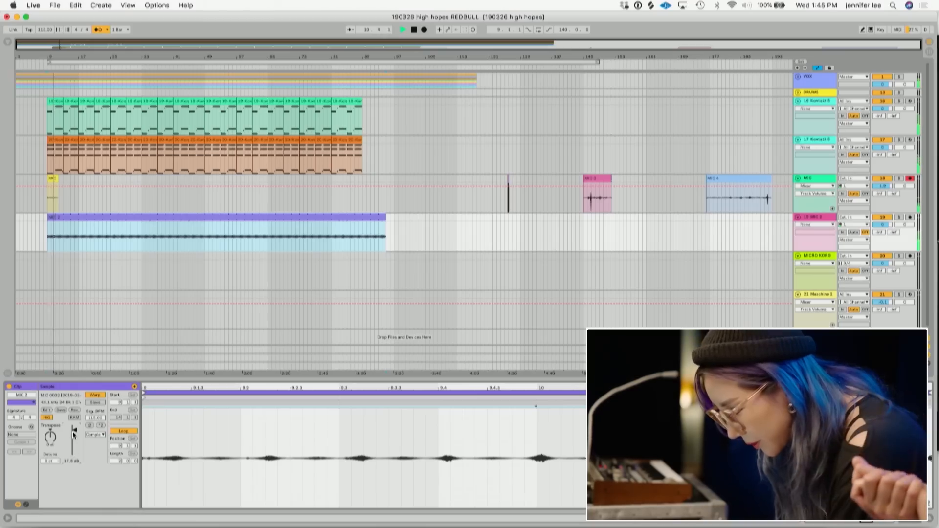
drag(74, 434, 74, 437)
click(100, 31)
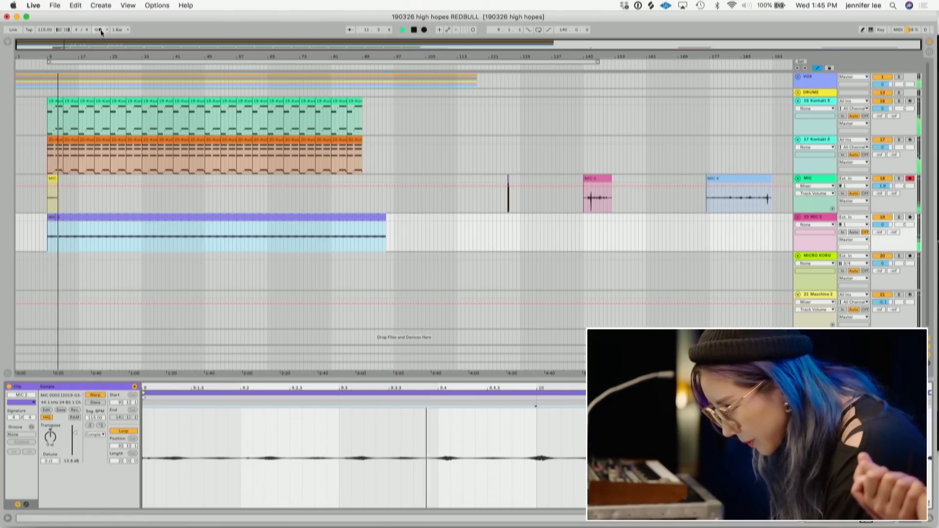
- Delete the short clip at the start of the MIC track, then select and play the MIC 2 clip
click(52, 179)
key(Delete)
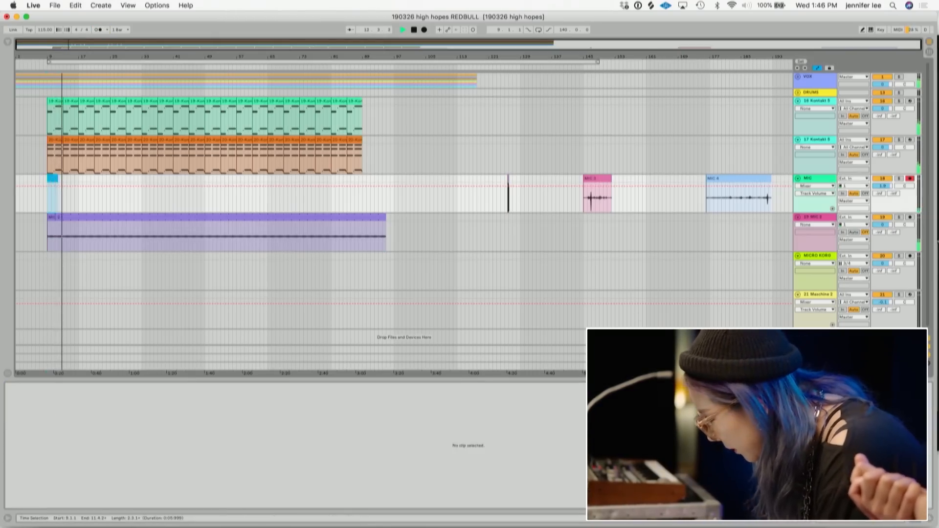
click(367, 216)
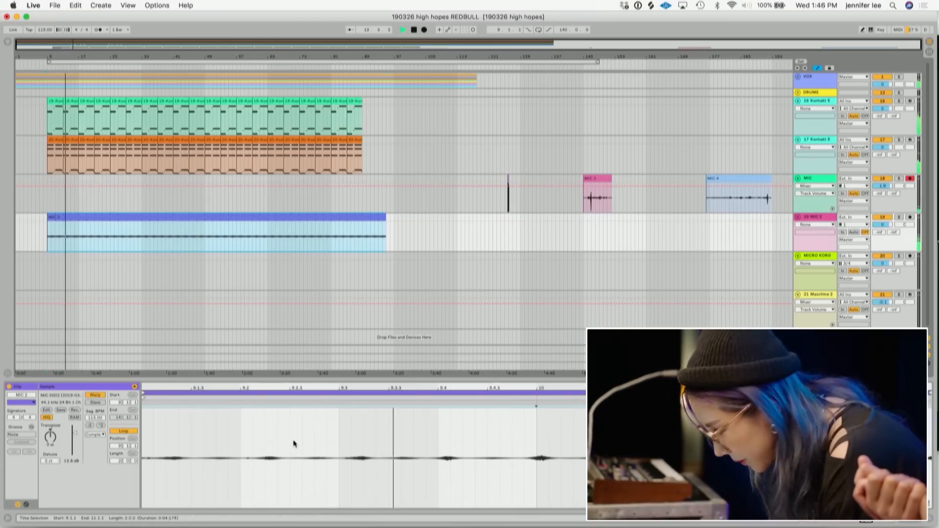
key(space)
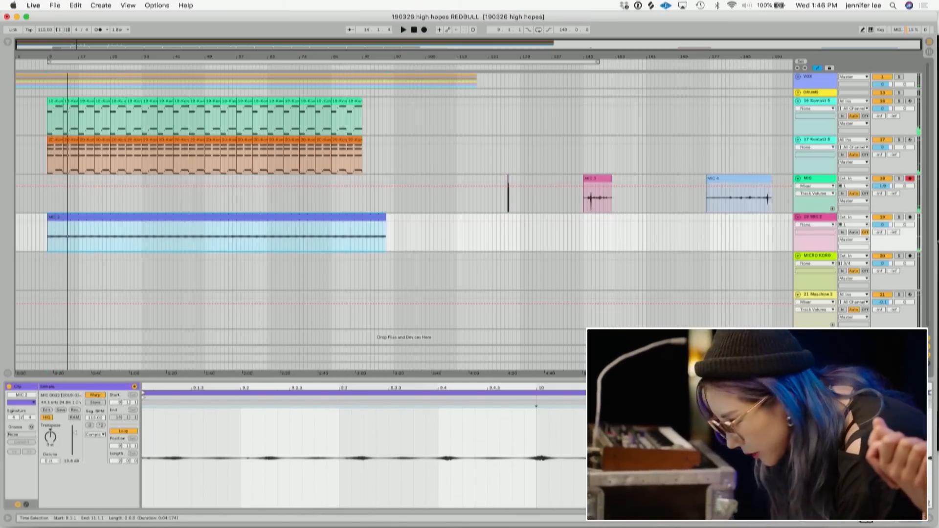
- Move the MIC 2 clip's start marker to where its audio begins and play it back
drag(670, 388, 670, 378)
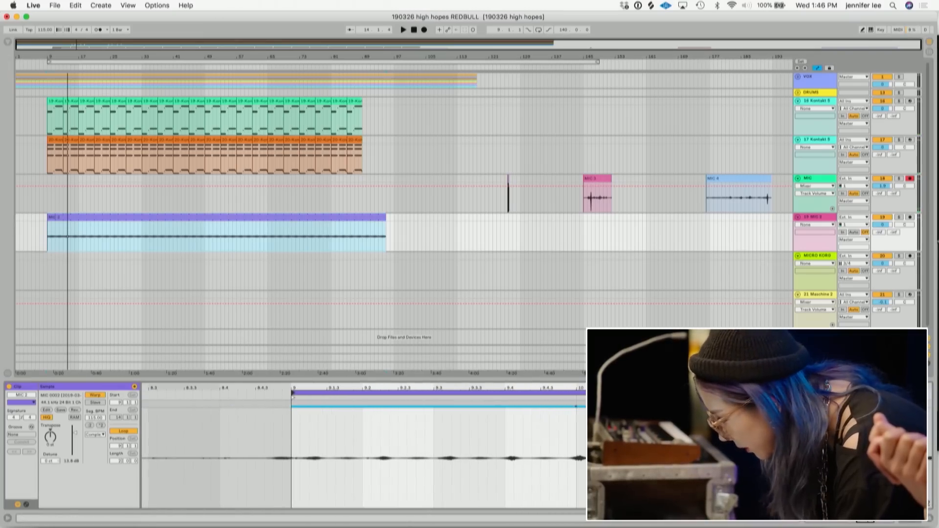
click(849, 458)
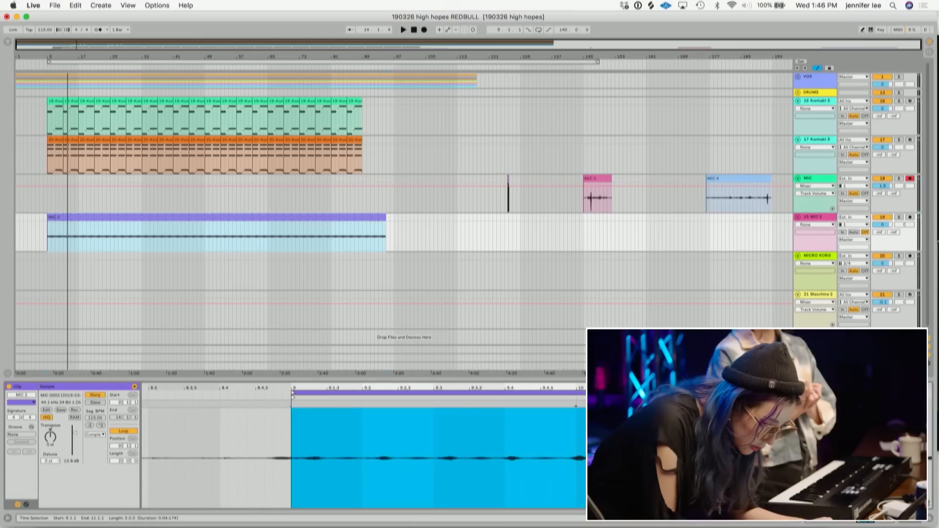
key(space)
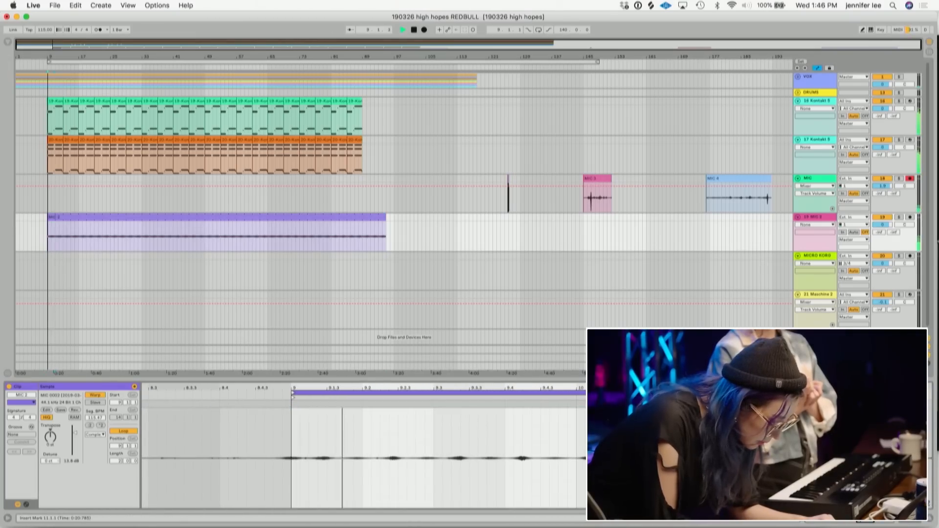
key(space)
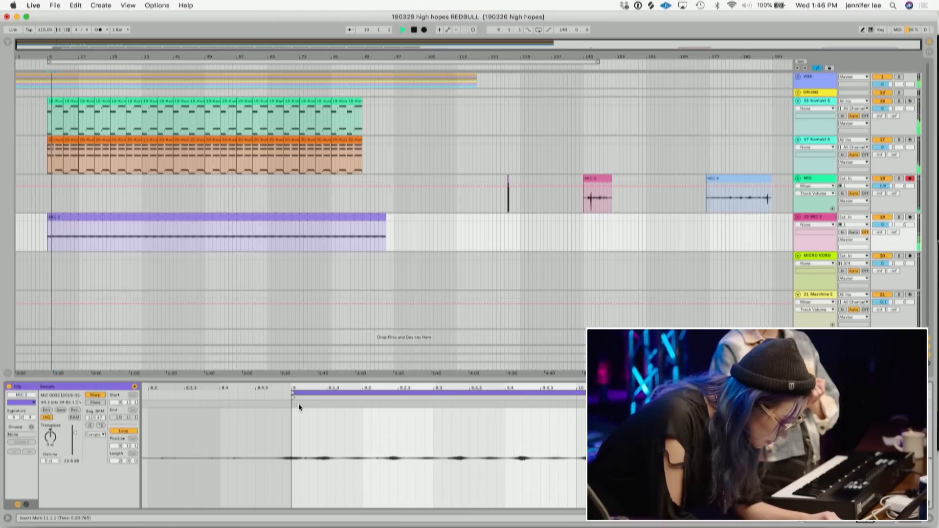
click(293, 403)
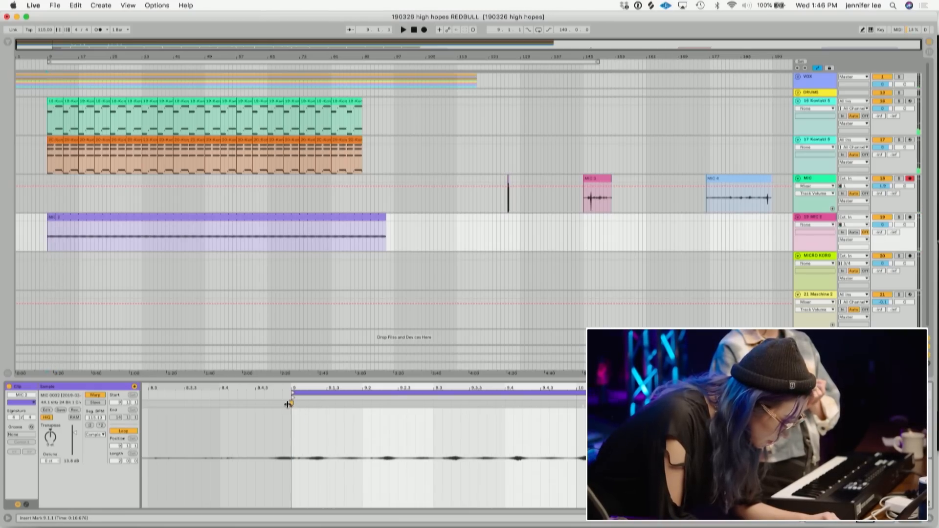
double_click(301, 405)
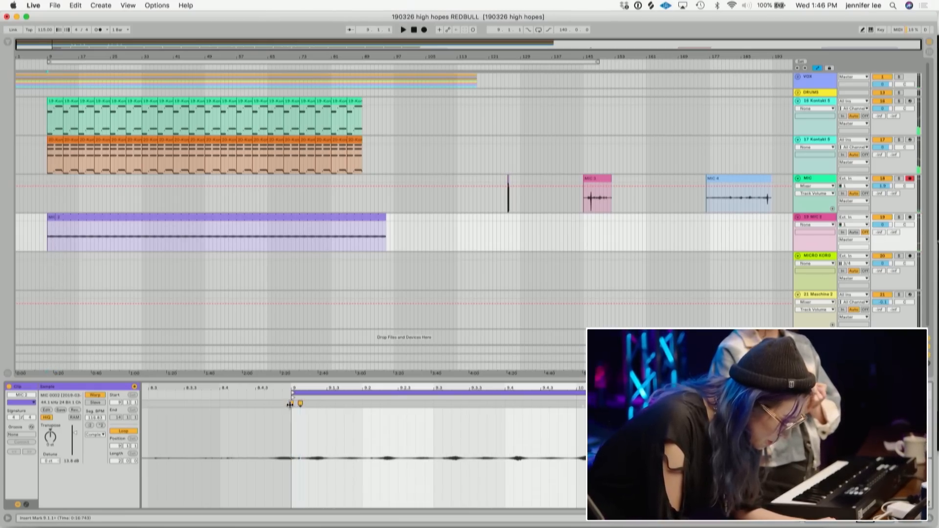
drag(291, 403, 293, 403)
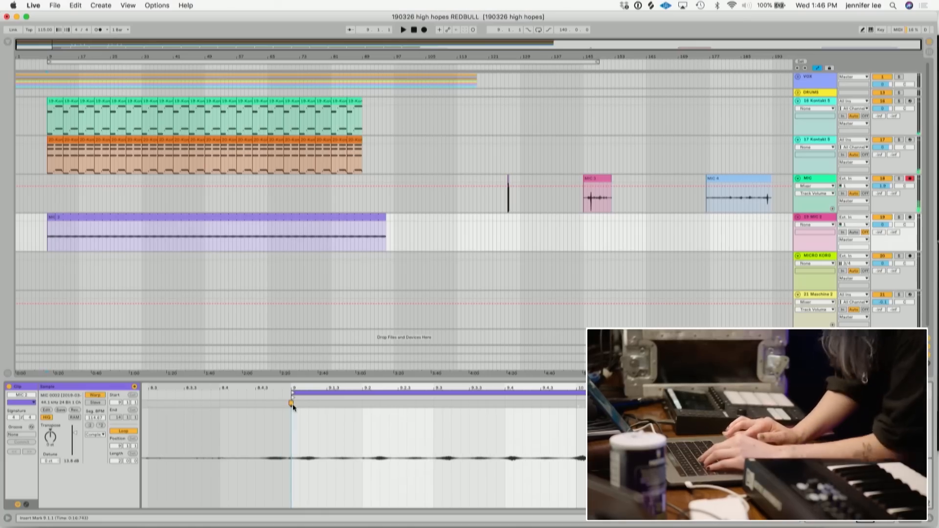
key(space)
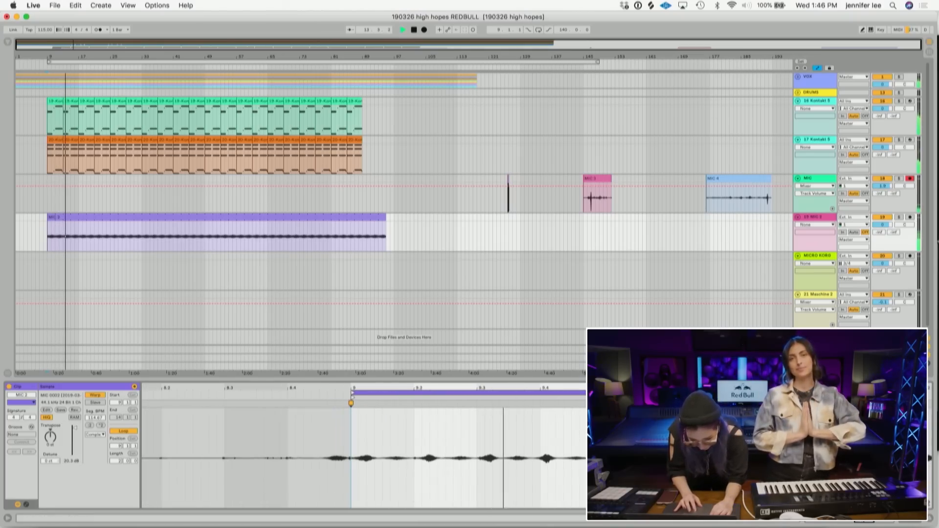
- Set the MIC 2 track's delay to 14.00 ms
drag(351, 388, 353, 406)
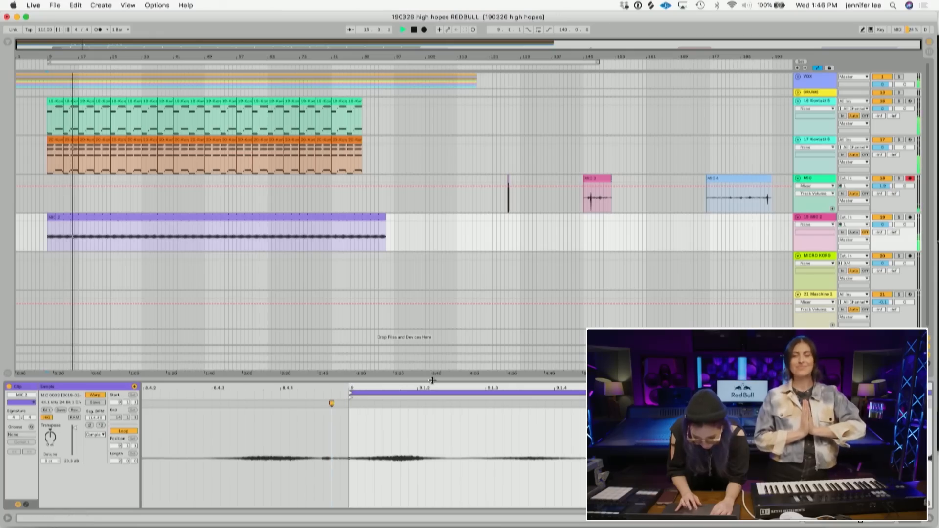
drag(425, 386, 426, 338)
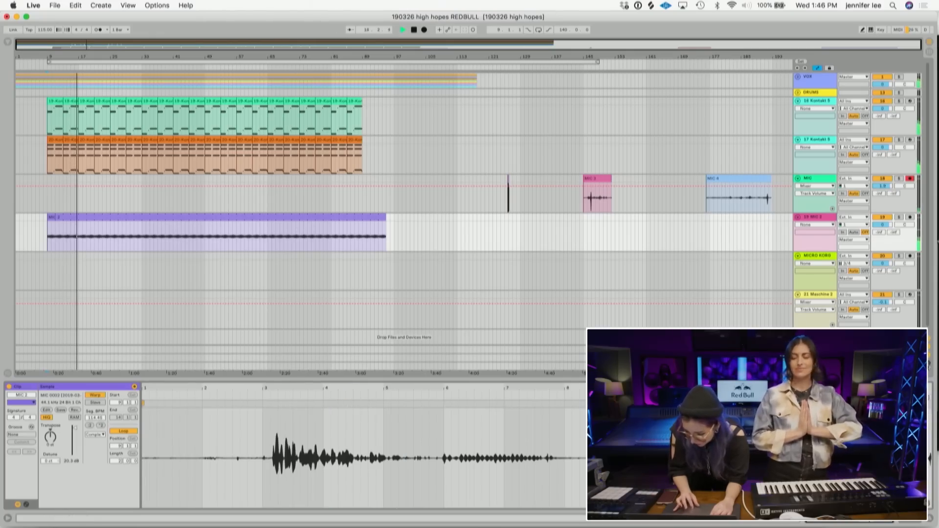
click(930, 363)
key(space)
drag(897, 220, 898, 214)
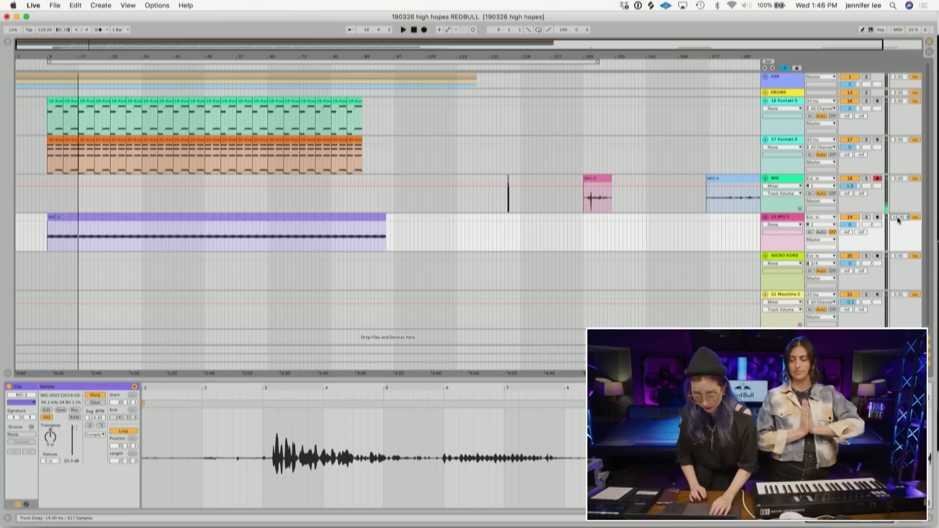
- Shorten the end of the MIC 2 clip in the arrangement and play it back
drag(383, 216, 363, 217)
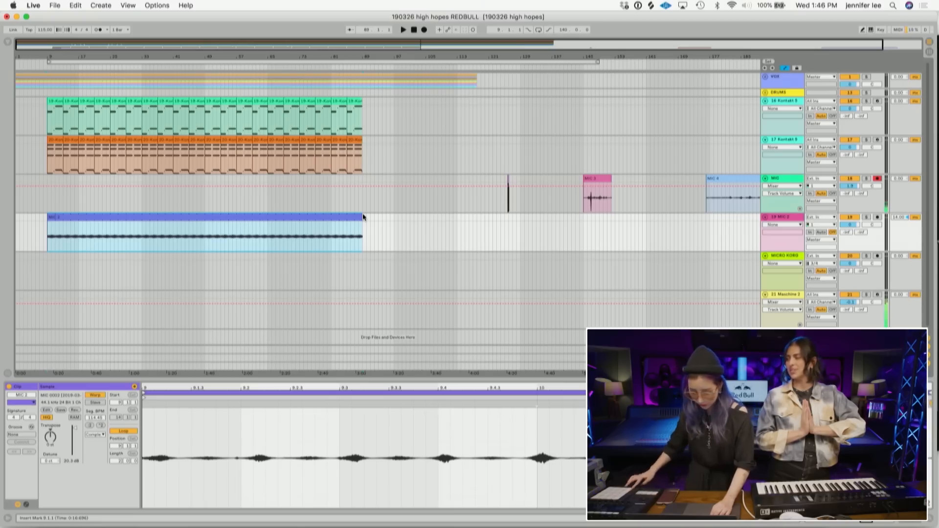
key(space)
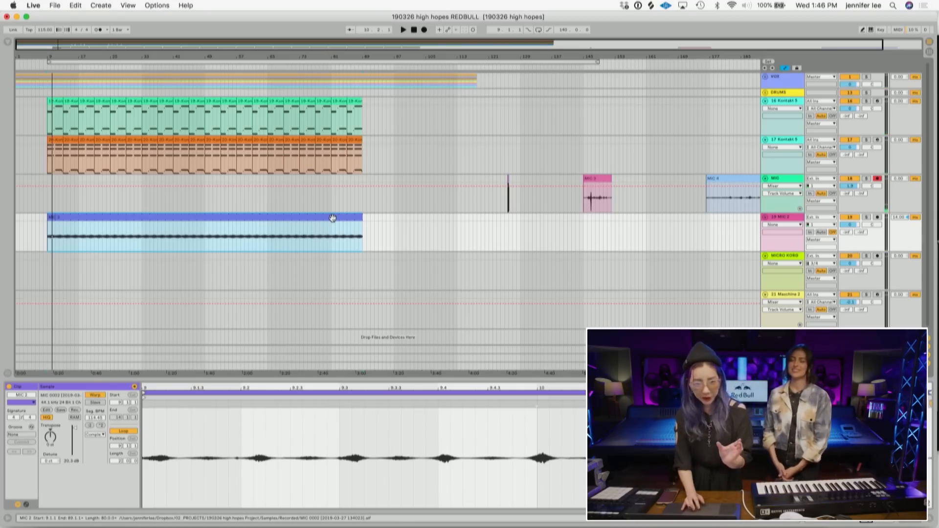
- Load FabFilter Pro-Q 2 from the FAV MIXING favorites onto the MIC 2 track and play
click(8, 44)
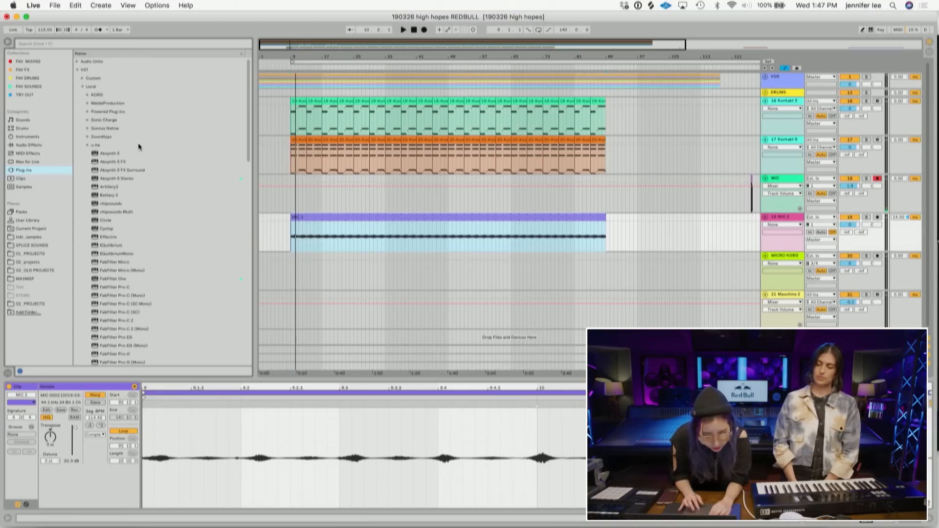
click(39, 61)
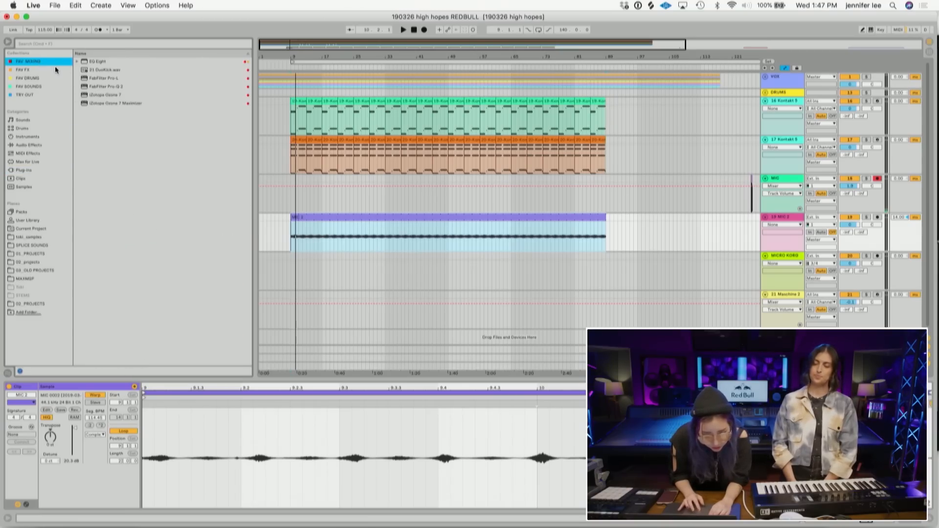
double_click(110, 86)
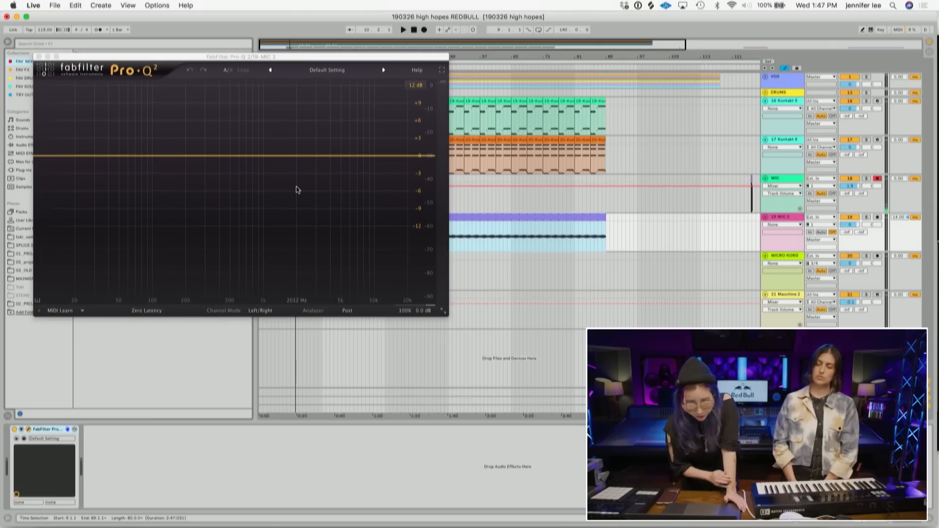
key(space)
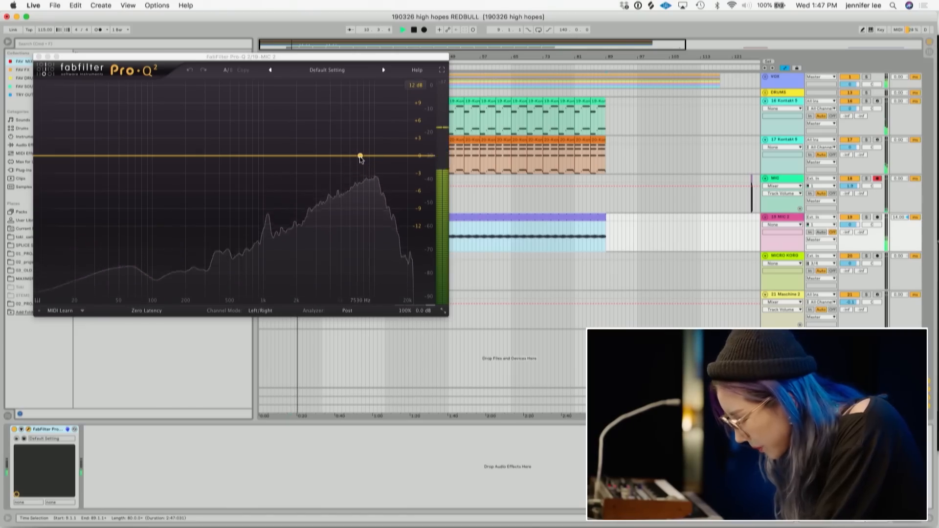
- Add a Low Cut band in Pro-Q 2 at about 295 Hz and play the track
mouse_move(281, 155)
mouse_down()
mouse_move(279, 105)
mouse_move(274, 158)
mouse_up()
key(space)
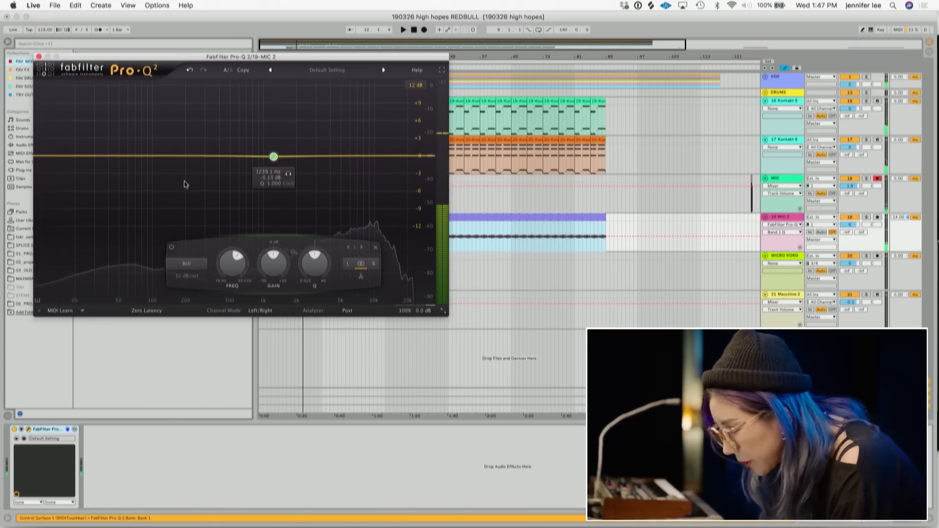
click(188, 264)
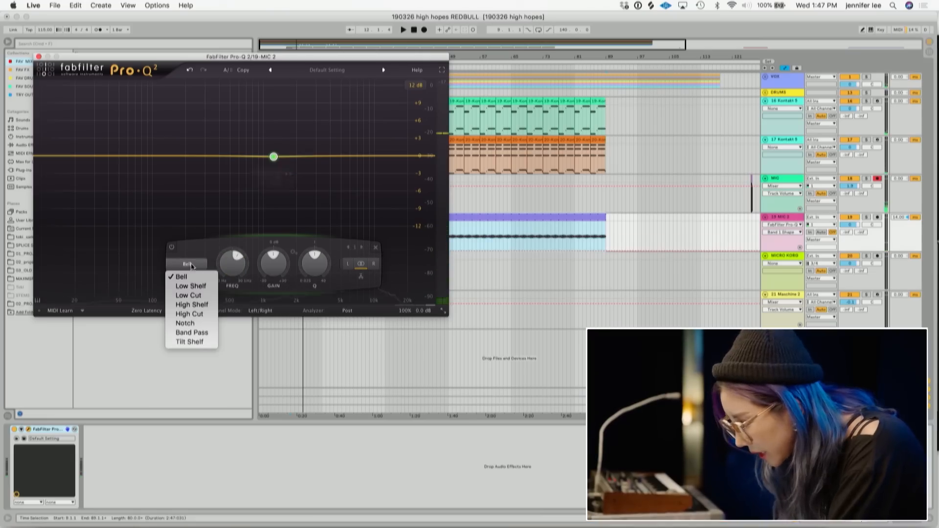
click(189, 296)
drag(273, 157, 204, 157)
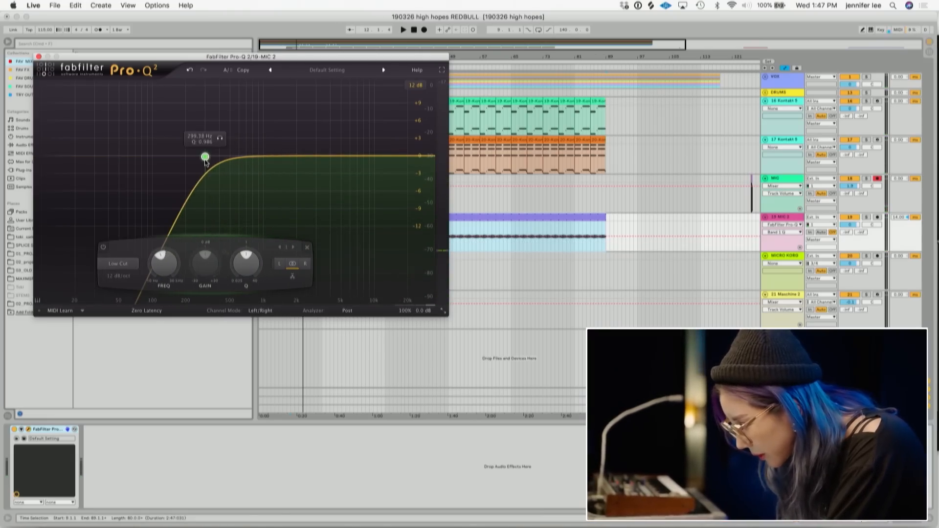
key(space)
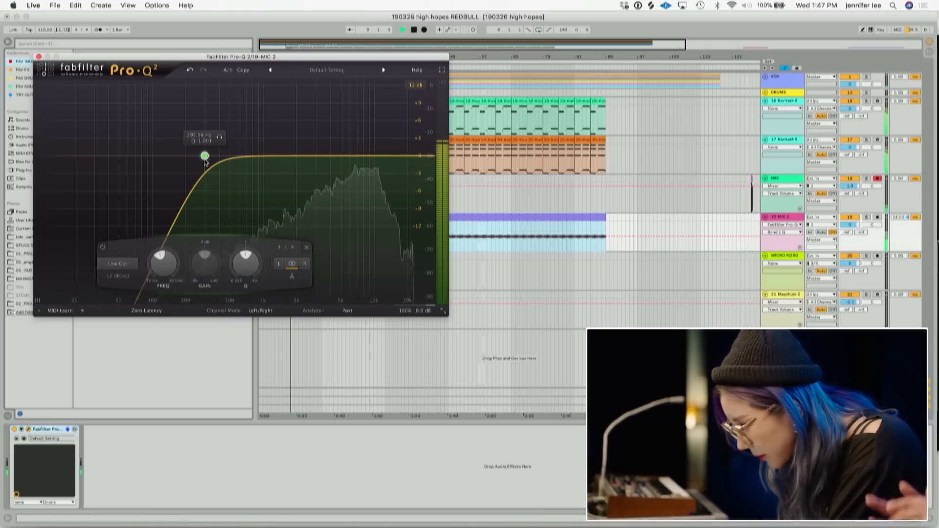
- Add a High Shelf band in Pro-Q 2 at about 7 kHz, boosted about 2 dB, and play the track
double_click(347, 157)
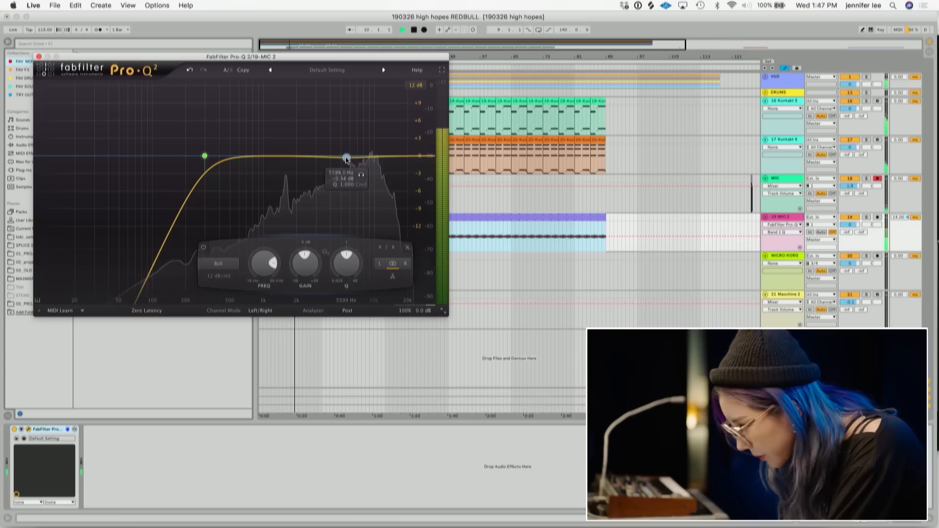
click(229, 264)
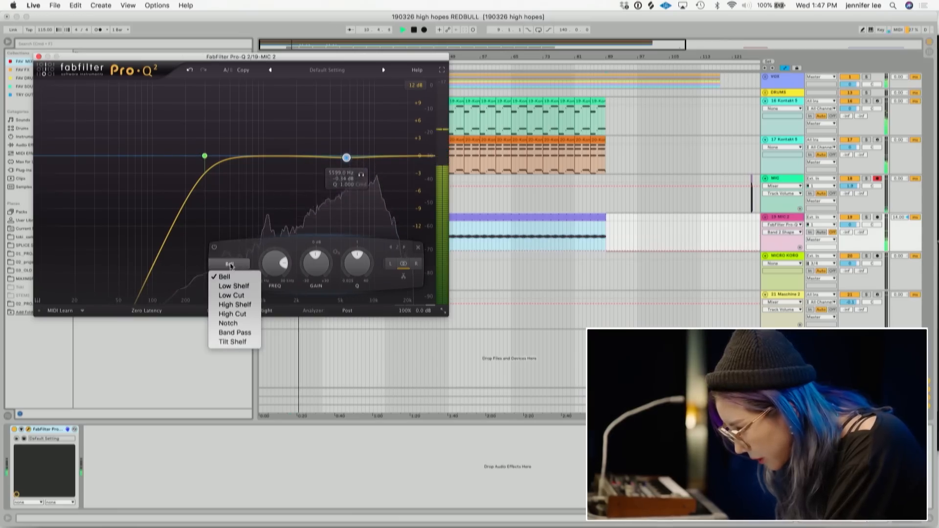
click(235, 304)
mouse_move(346, 158)
mouse_down()
mouse_move(343, 120)
mouse_move(347, 152)
mouse_up()
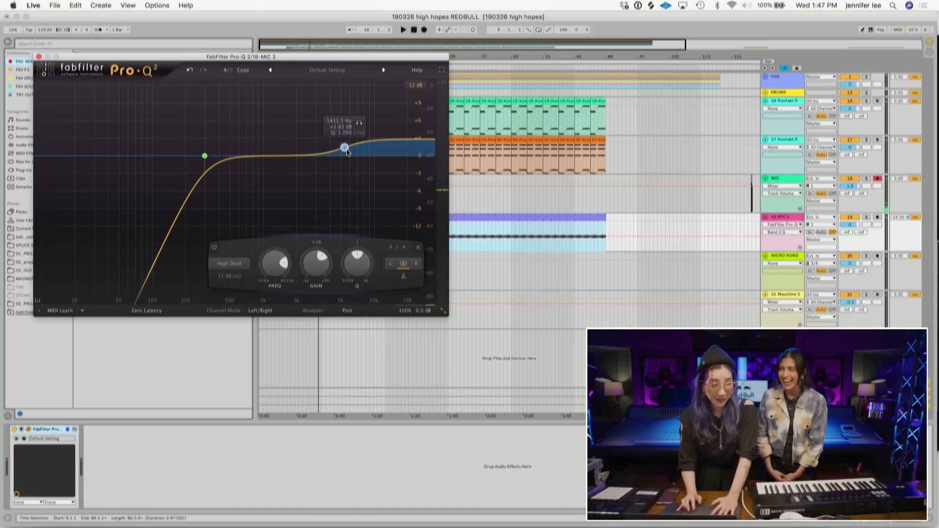
drag(347, 152, 360, 155)
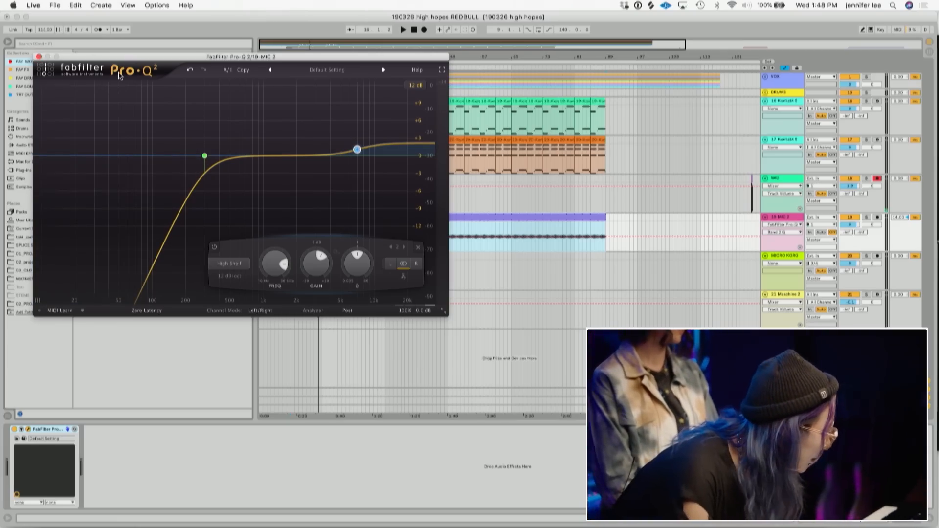
key(space)
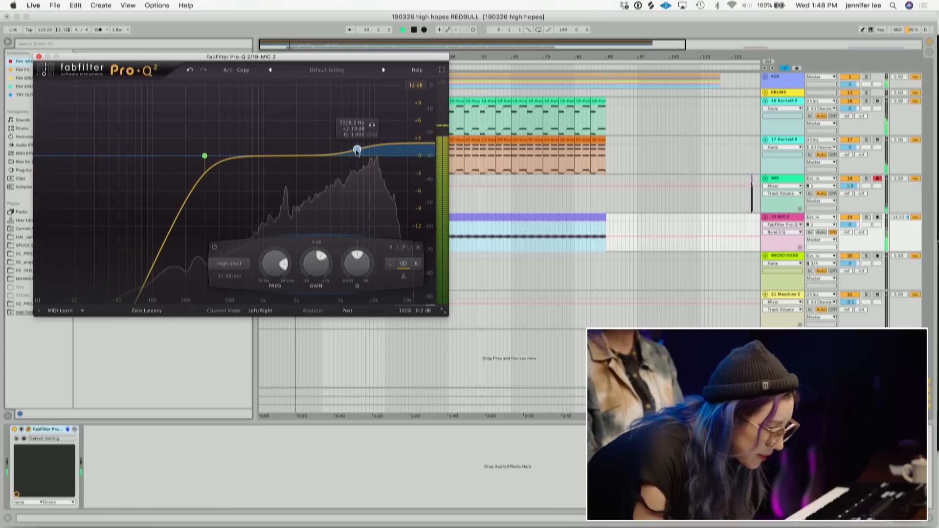
- Pull a Bell band down about 6 dB near 1 kHz in Pro-Q 2, then close the plugin window
drag(277, 156, 265, 186)
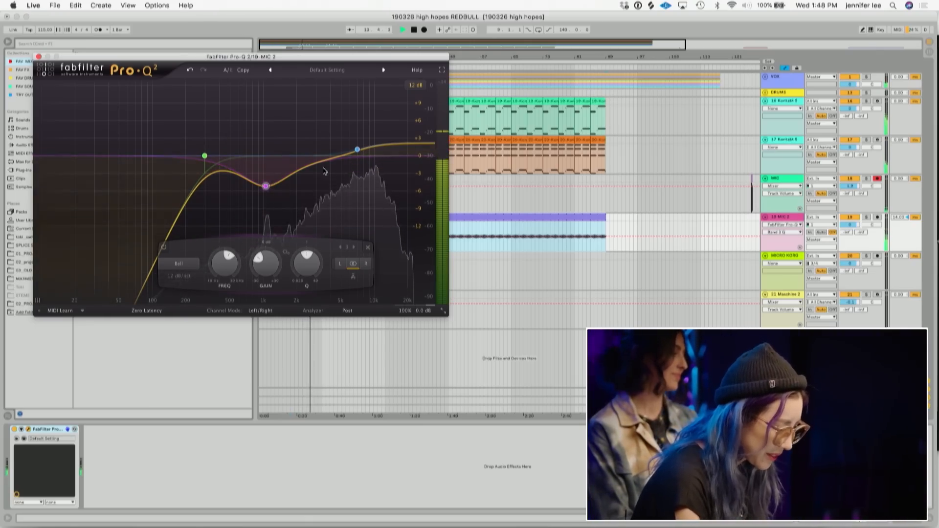
click(358, 152)
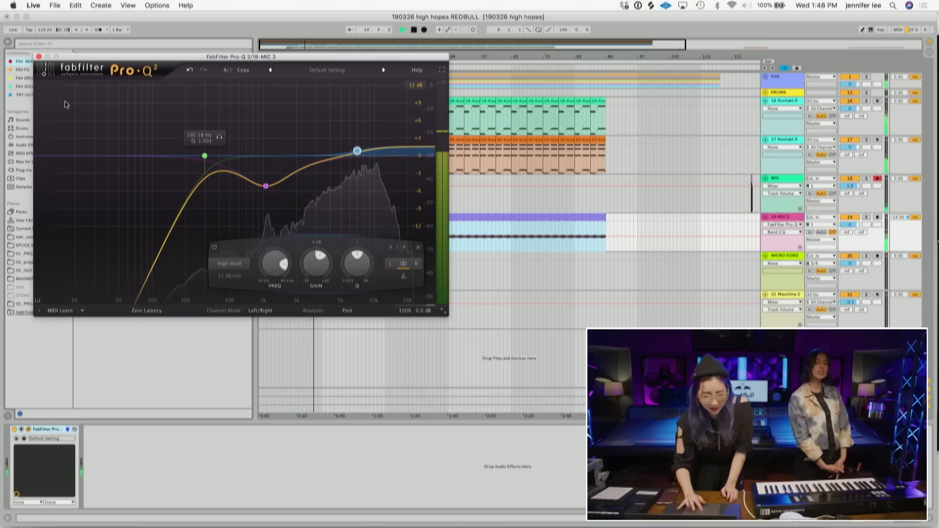
click(39, 57)
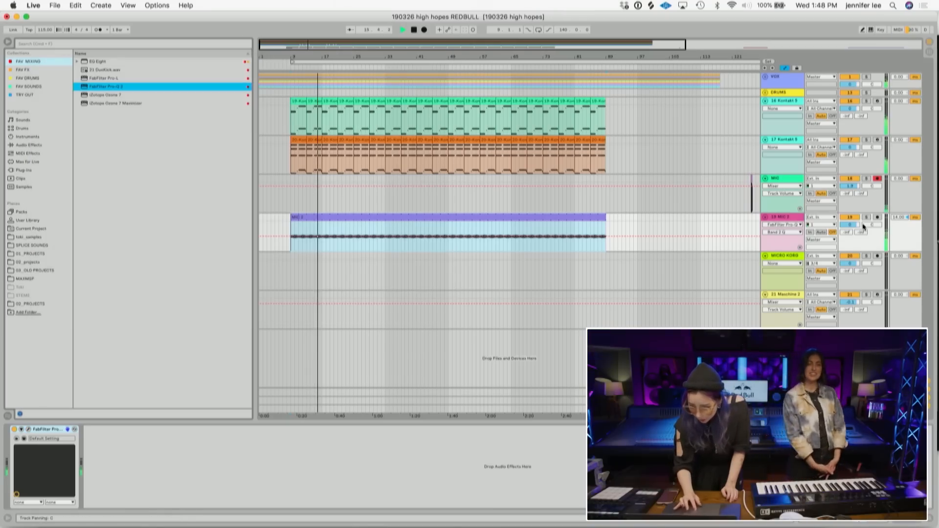
- Open the MIC 2 clip's detail view and lower its clip gain to 18.4 dB
click(560, 218)
click(860, 518)
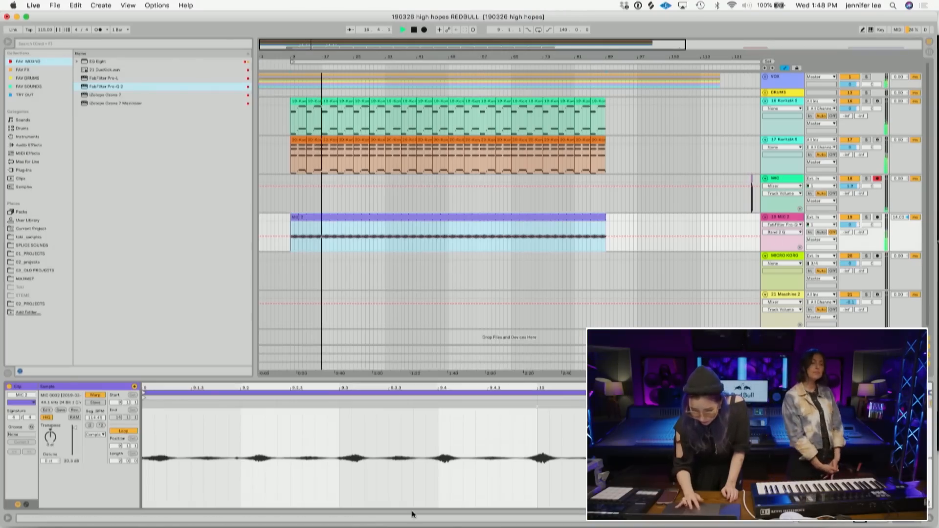
drag(76, 429, 75, 430)
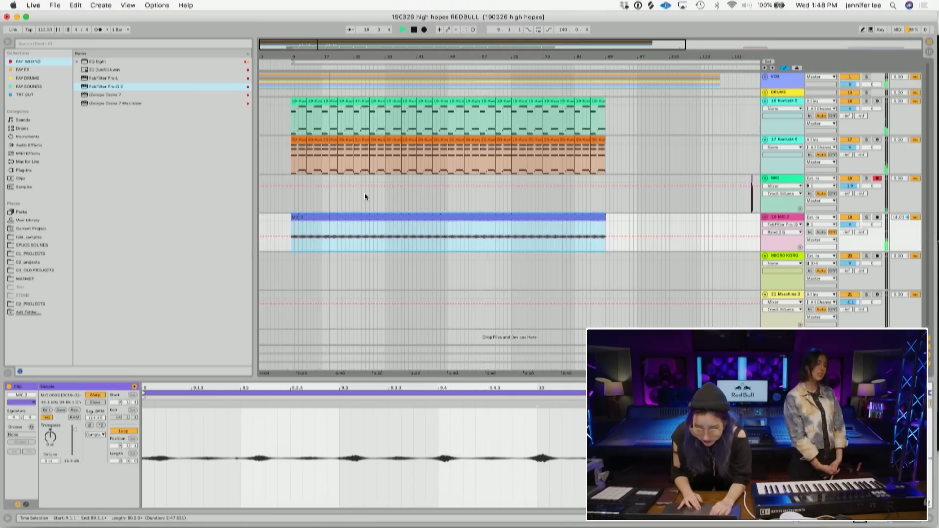
- Split the MIC 2 clip at bars 25 and 41
click(385, 250)
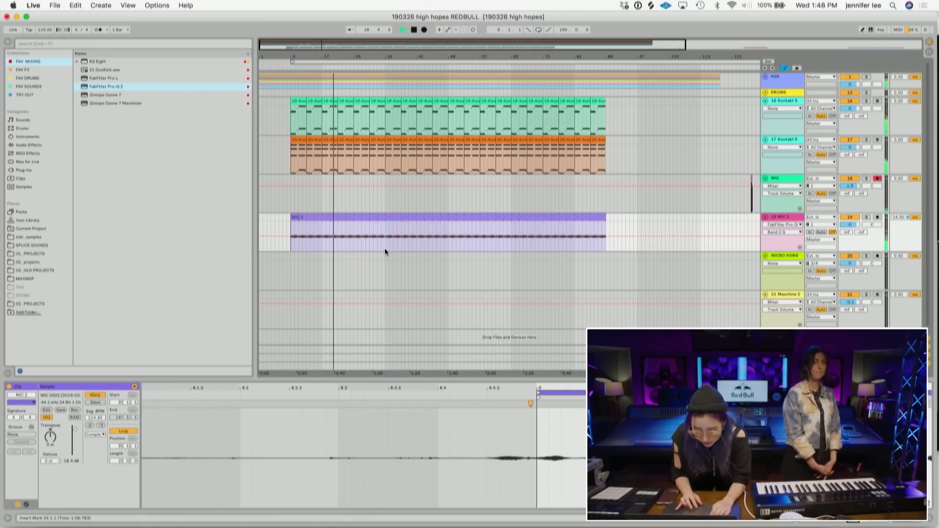
click(357, 245)
key(super+e)
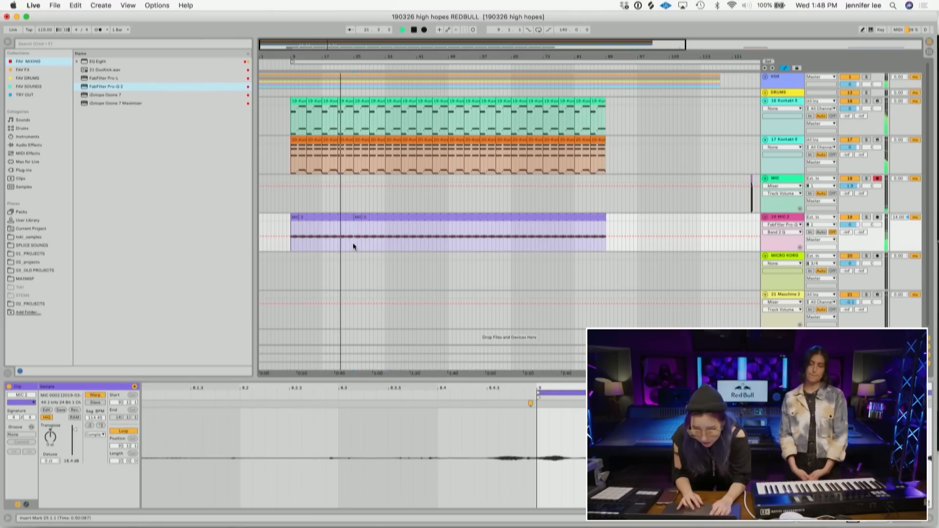
click(410, 245)
click(418, 244)
key(super+e)
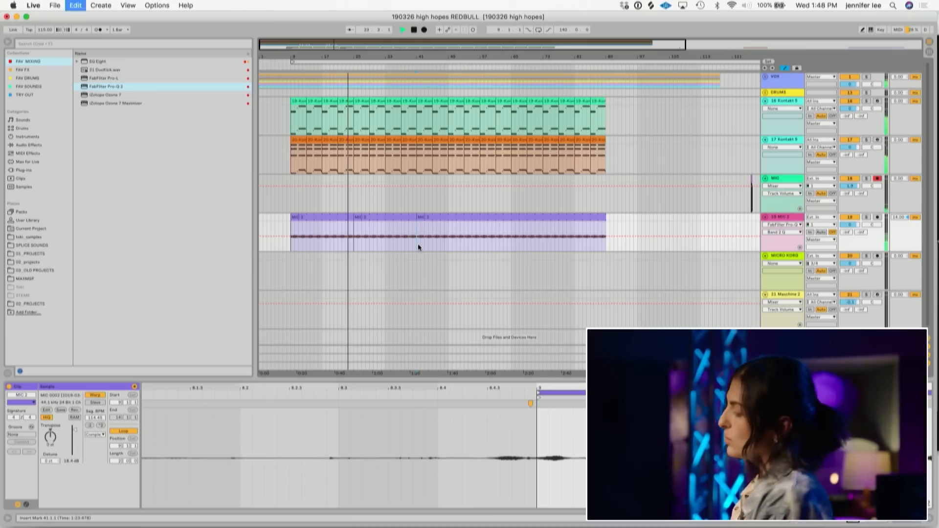
- Try halving and doubling the warp tempo of the middle MIC 2 segment while playing it
click(396, 221)
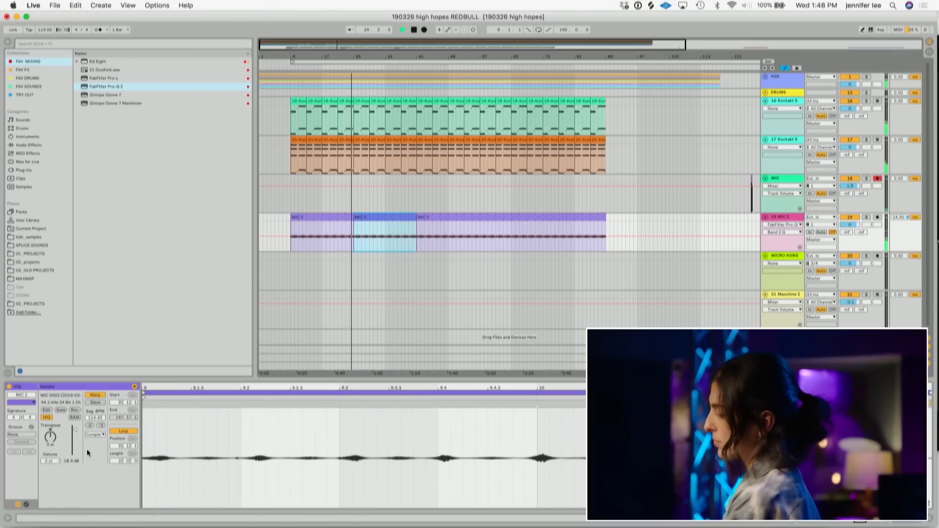
key(space)
click(99, 426)
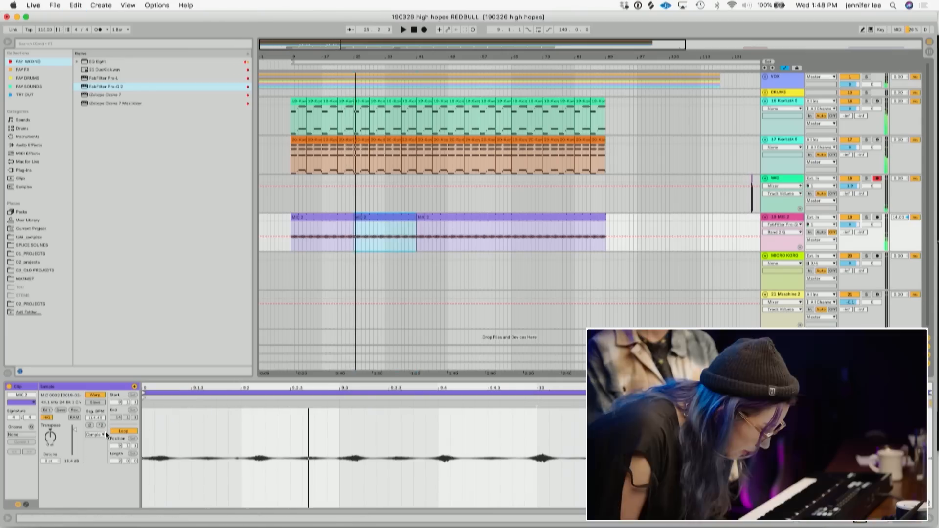
click(89, 426)
click(90, 425)
key(space)
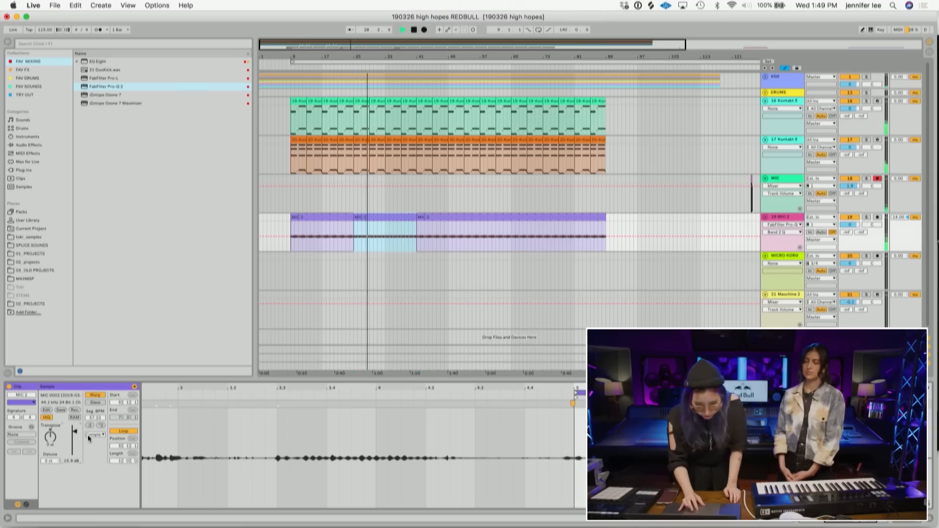
click(101, 426)
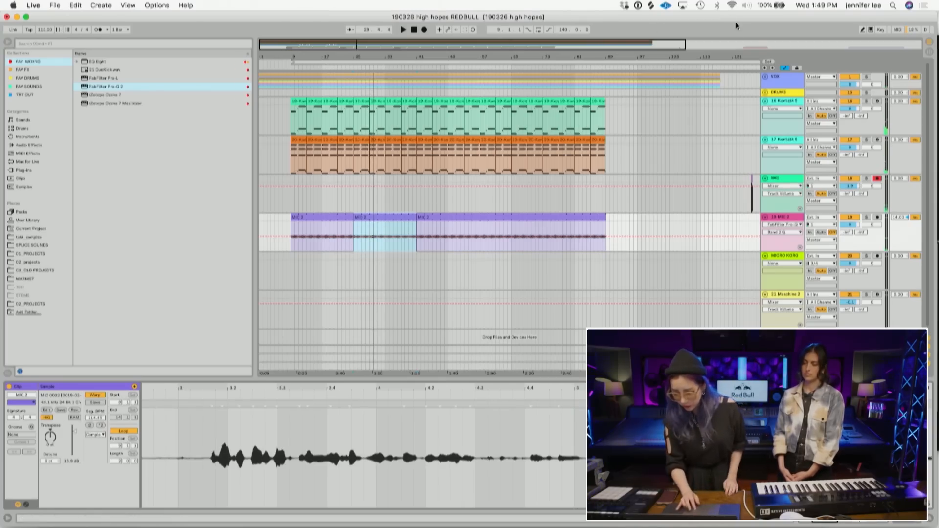
- Open the Maschine 2 plugin window on the Maschine track and move it lower over the arrangement
scroll(741, 177, down, 1)
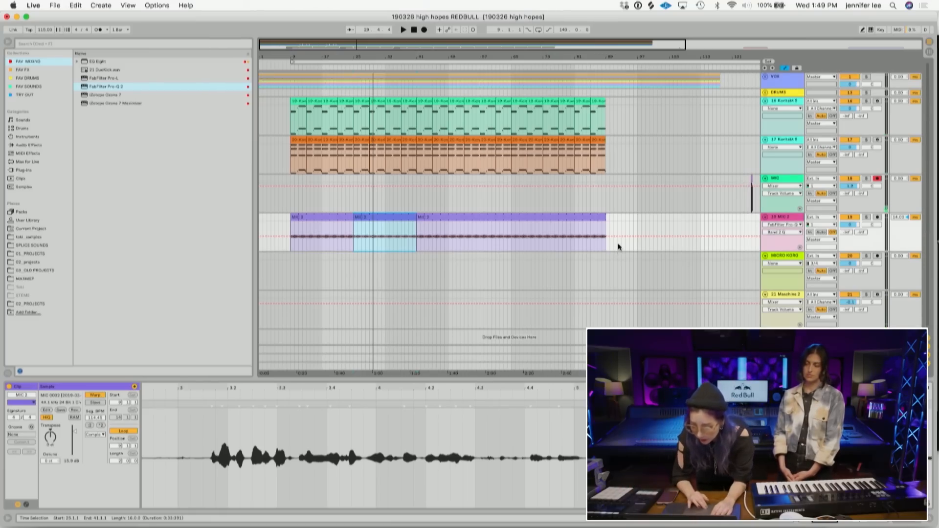
click(780, 292)
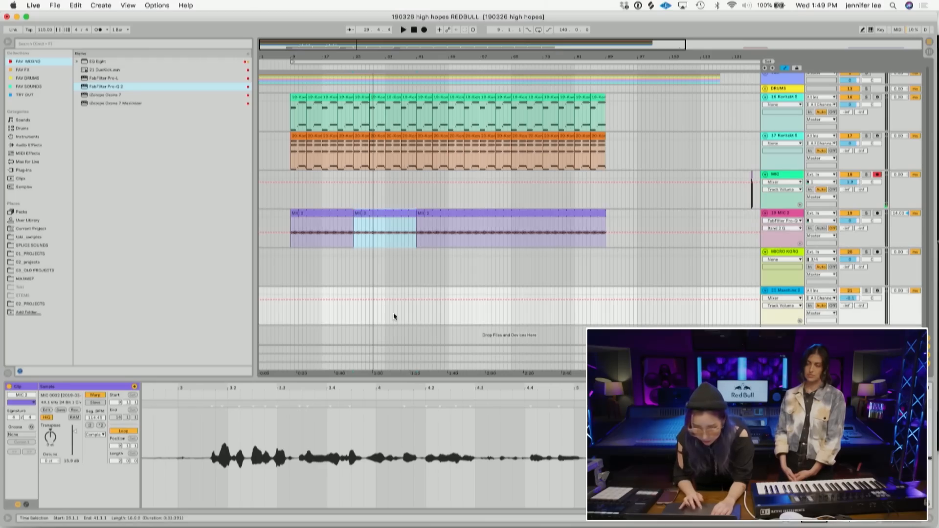
click(903, 523)
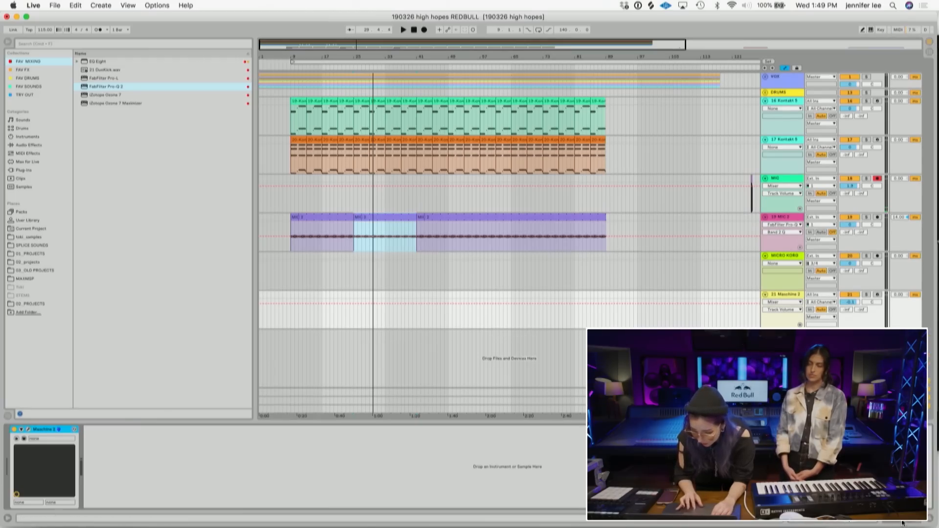
click(28, 430)
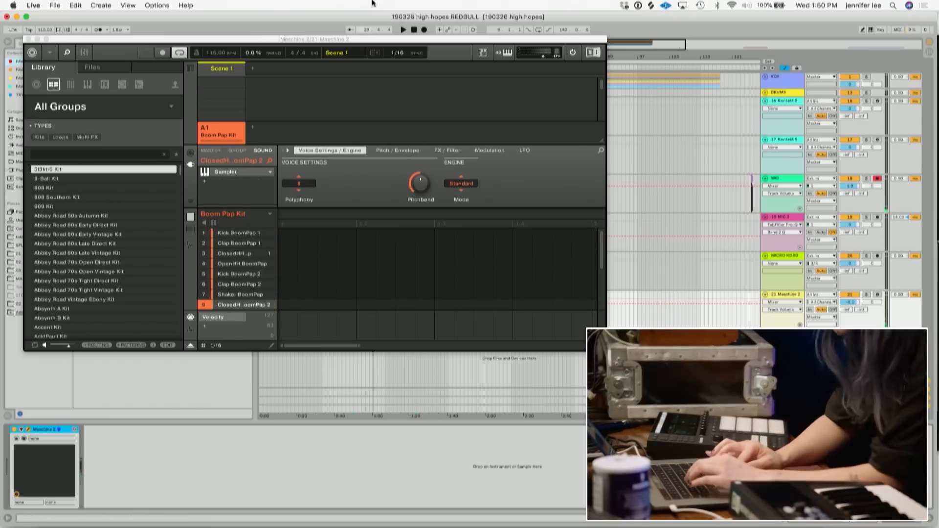
drag(368, 43, 362, 217)
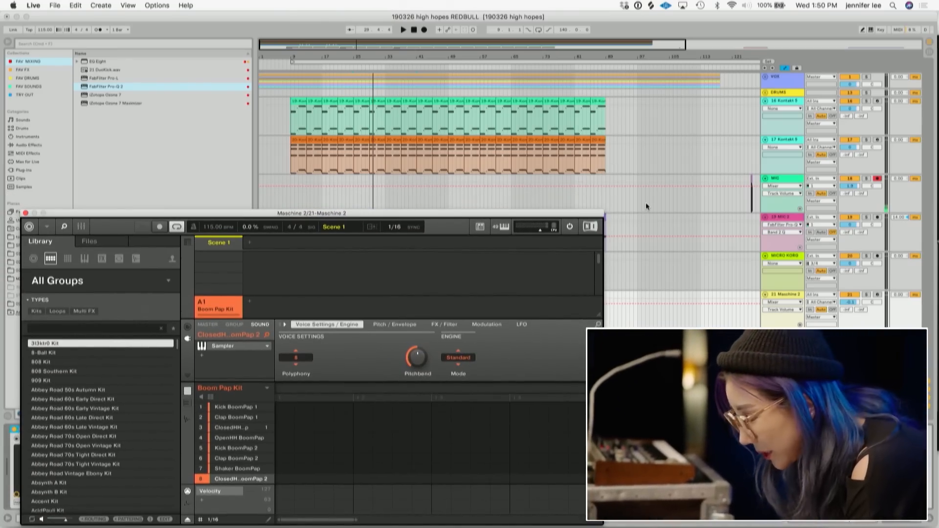
- Listen through the takes on the MIC track by playing from different points in its clips
scroll(646, 202, right, 10)
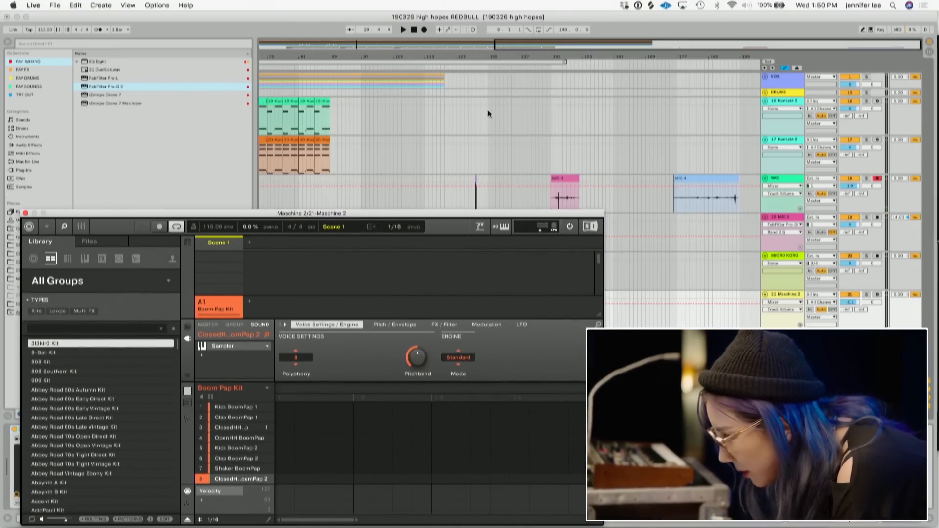
drag(473, 64, 477, 60)
click(459, 177)
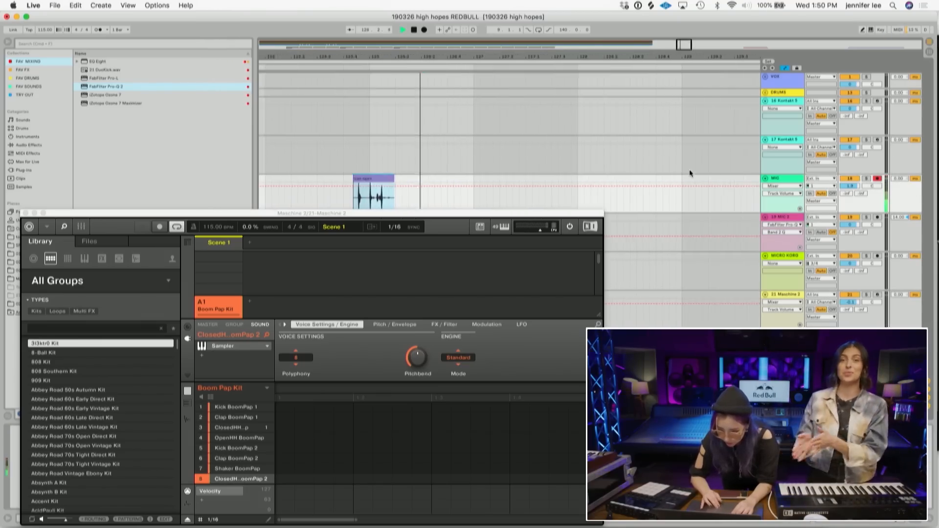
scroll(690, 171, right, 15)
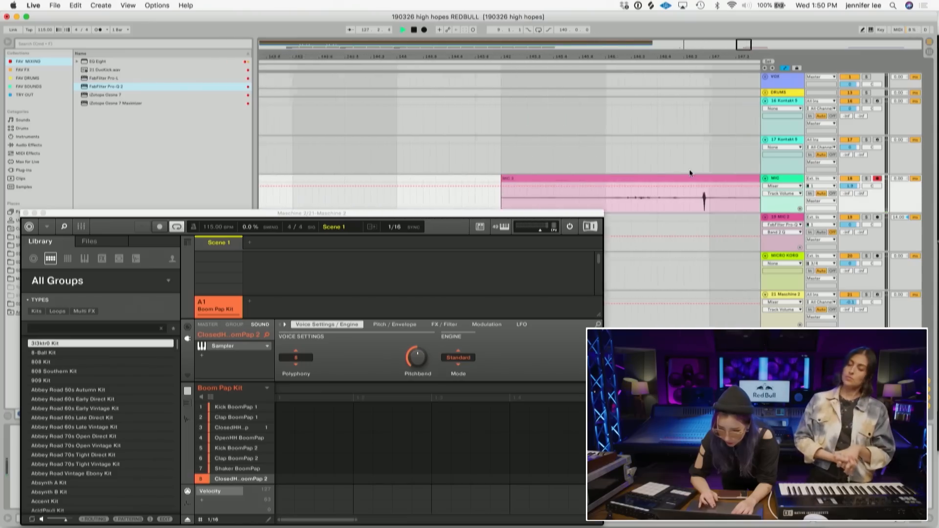
click(527, 194)
key(space)
click(570, 199)
key(space)
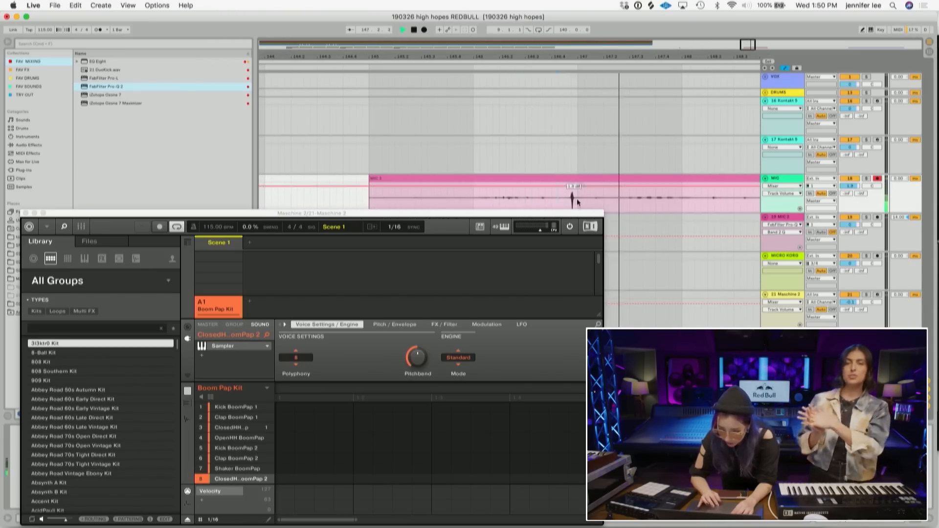
click(573, 215)
drag(574, 215, 428, 260)
key(space)
- Split the MIC 3 clip around the can sound and delete the part before it
drag(581, 47, 582, 4)
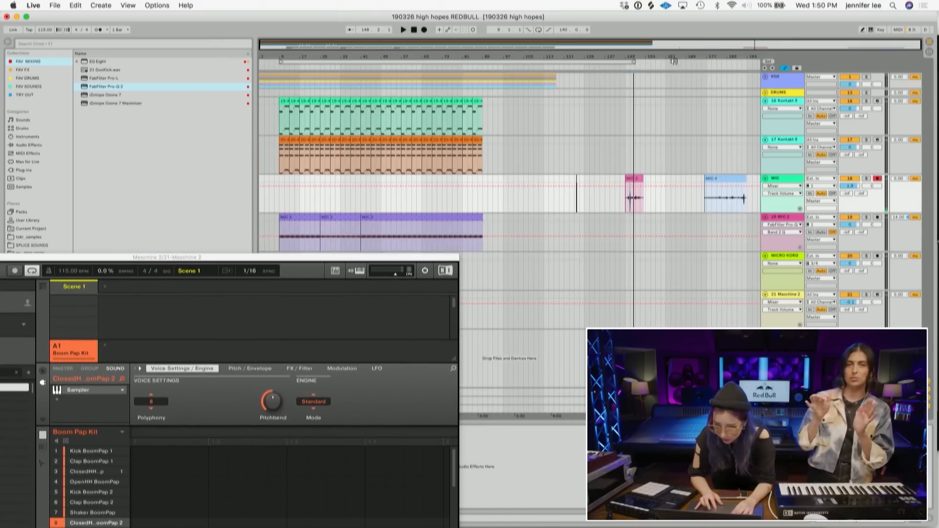
drag(631, 55, 631, 127)
drag(504, 53, 515, 98)
drag(604, 209, 521, 175)
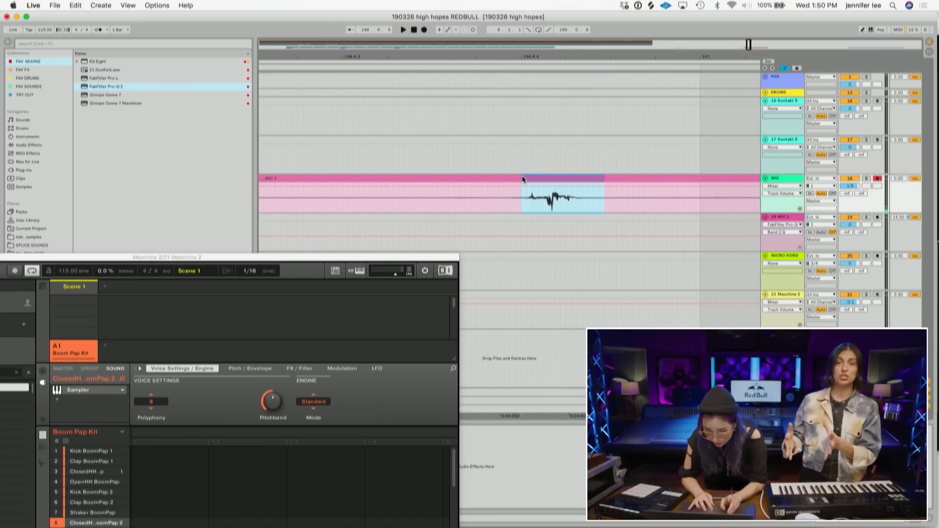
key(super+e)
click(506, 180)
key(Delete)
- Play back the trimmed MIC 3 sound and the MIC 4 clip on the MIC track
click(533, 180)
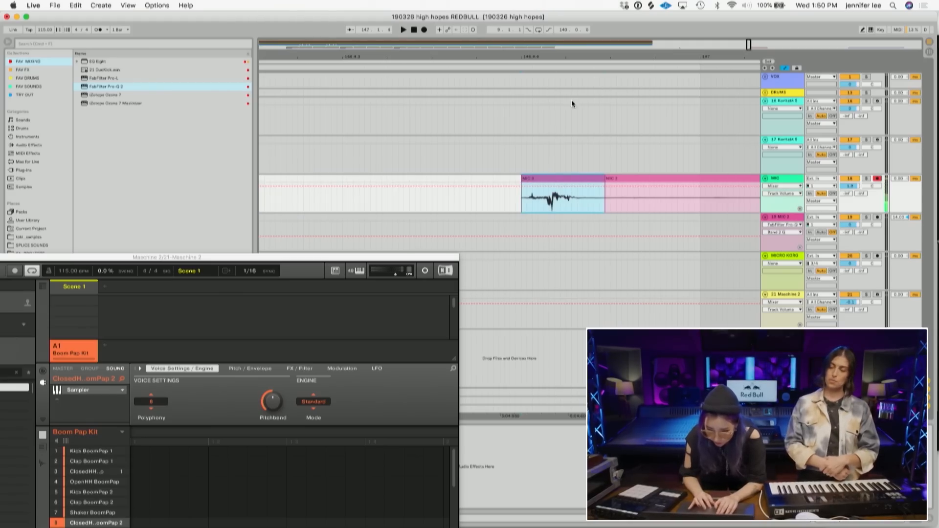
key(space)
click(586, 61)
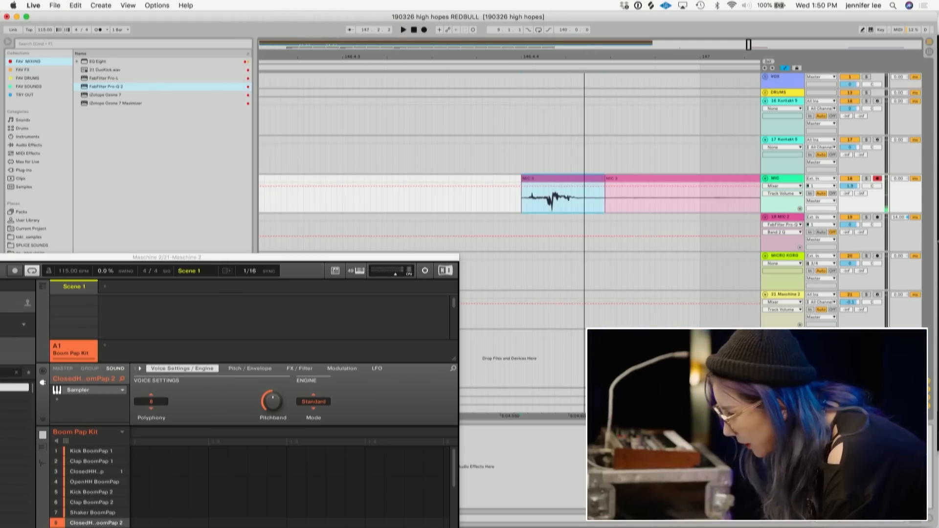
drag(563, 61, 604, 62)
click(736, 203)
key(space)
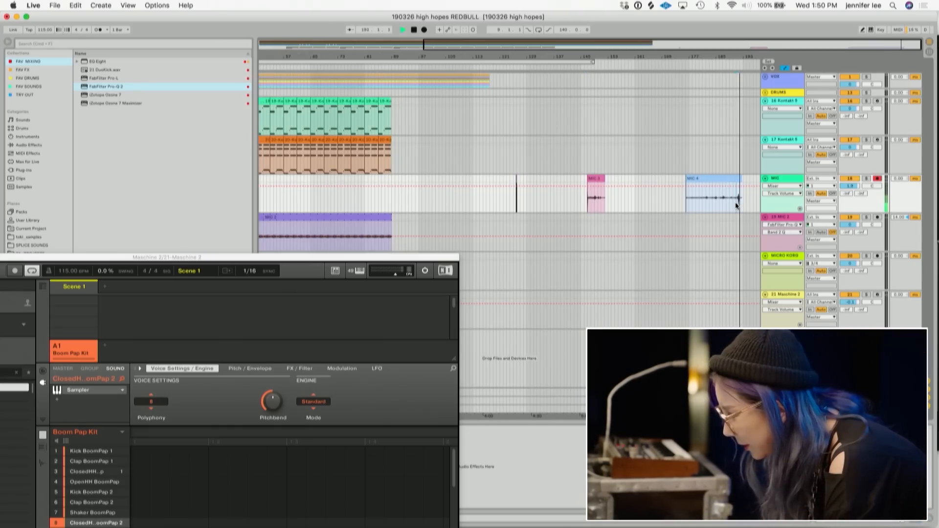
key(space)
key(space)
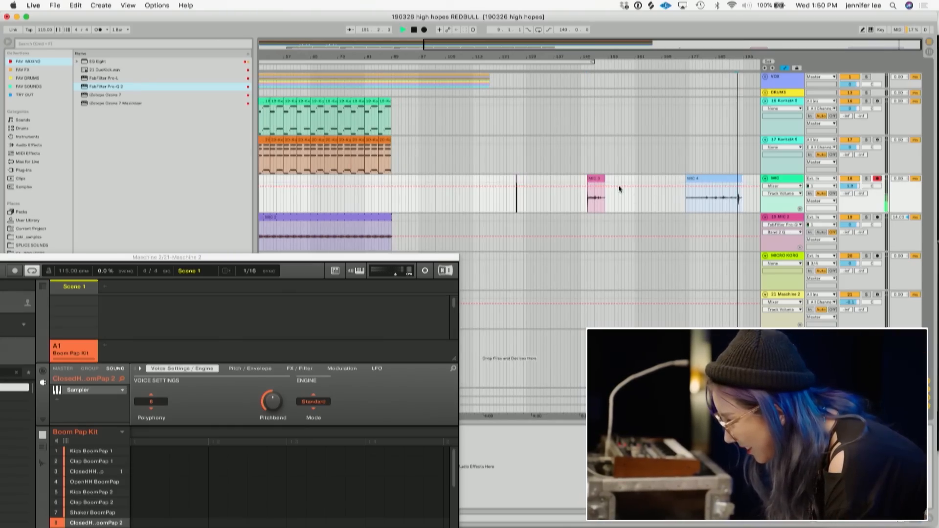
key(space)
- Delete the rest of the MIC 3 clip after the can sound
drag(590, 56, 517, 54)
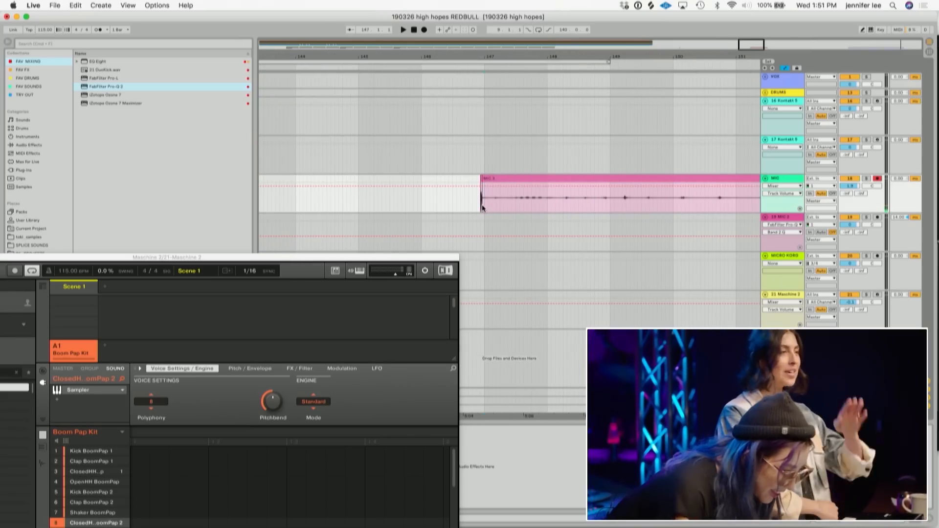
click(502, 180)
drag(480, 57, 480, 115)
mouse_move(543, 178)
mouse_down()
mouse_move(598, 179)
mouse_move(540, 186)
mouse_up()
key(Delete)
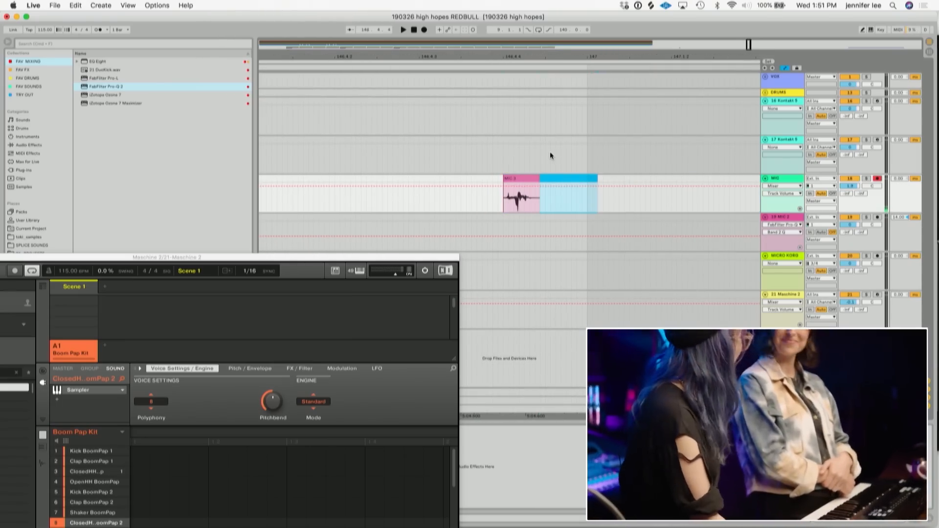
drag(524, 58, 589, 58)
click(587, 179)
key(Delete)
- Move the Maschine 2 window back up over the arrangement
drag(555, 57, 555, 6)
drag(273, 258, 779, 114)
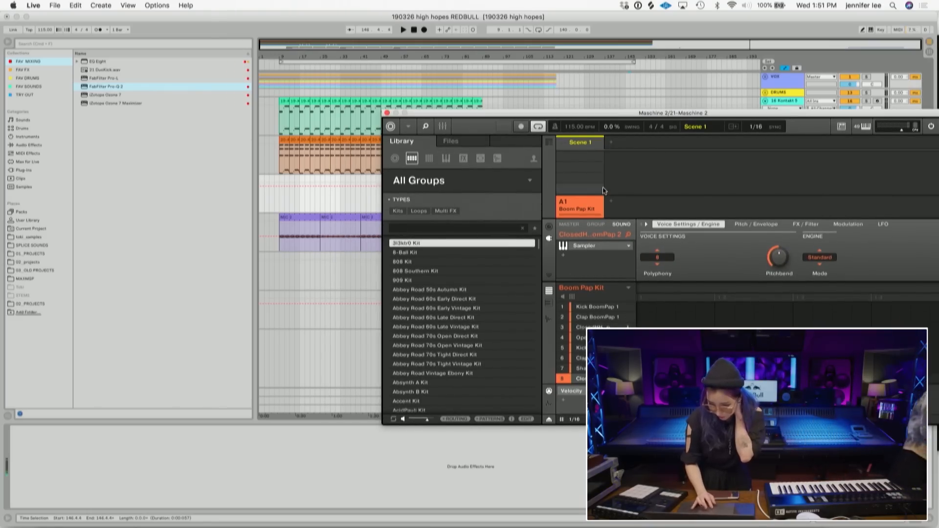
- Zoom in on the trimmed MIC 3 clip on the MIC track and play it back
drag(699, 113, 379, 327)
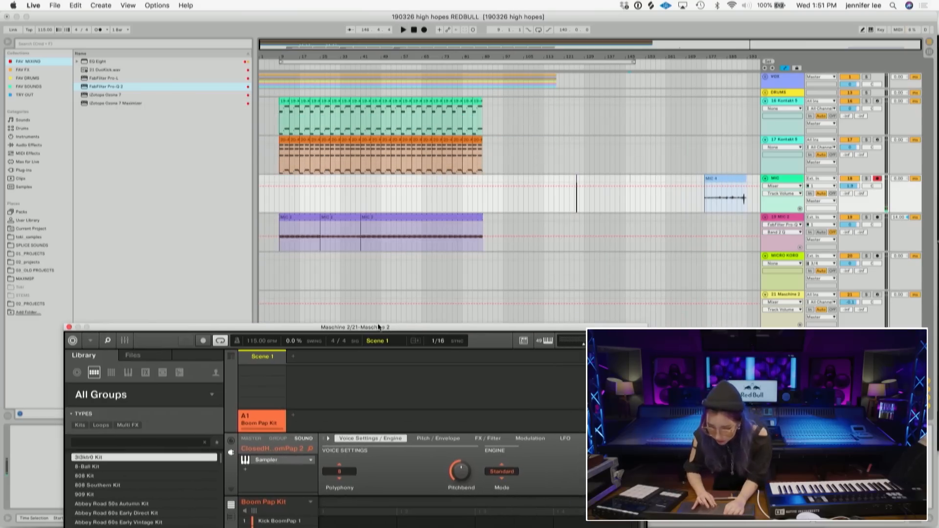
click(608, 199)
mouse_move(628, 63)
mouse_down()
mouse_move(629, 93)
mouse_move(616, 73)
mouse_up()
drag(375, 55, 375, 79)
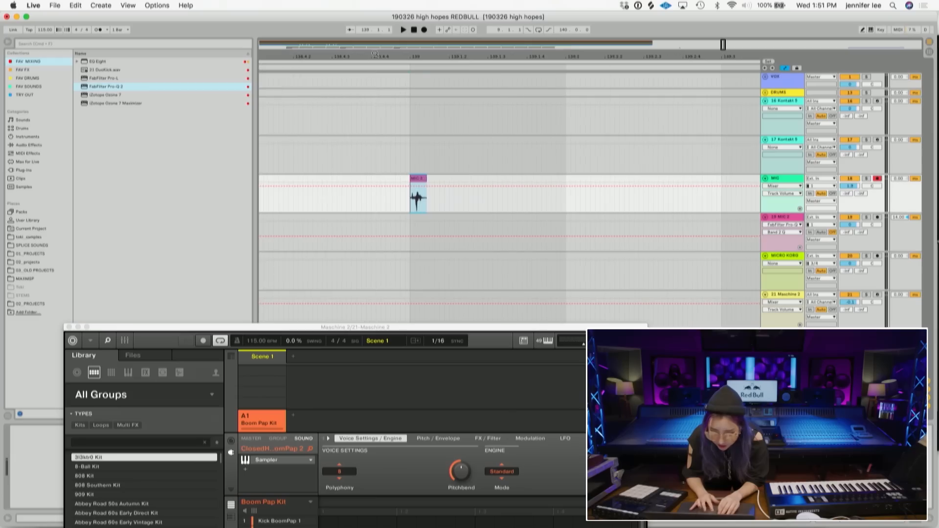
key(space)
key(space)
- Drag the MIC 3 clip onto pad 4 of the Boom Pap Kit in Maschine
drag(430, 327, 817, 26)
click(414, 179)
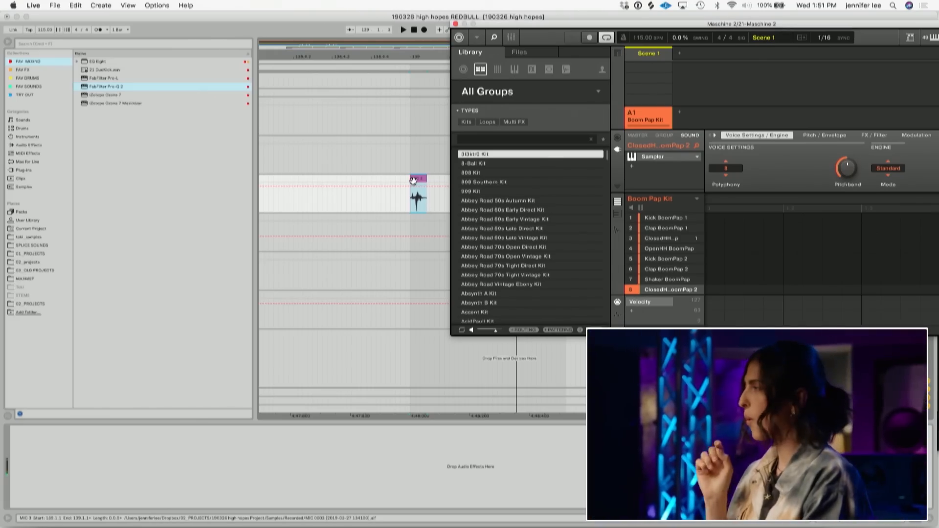
click(414, 183)
drag(414, 183, 684, 252)
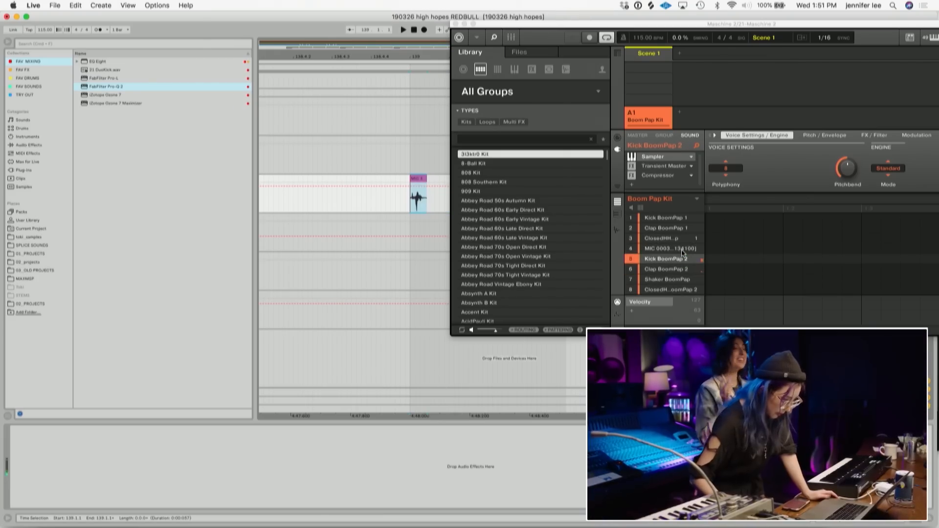
click(683, 252)
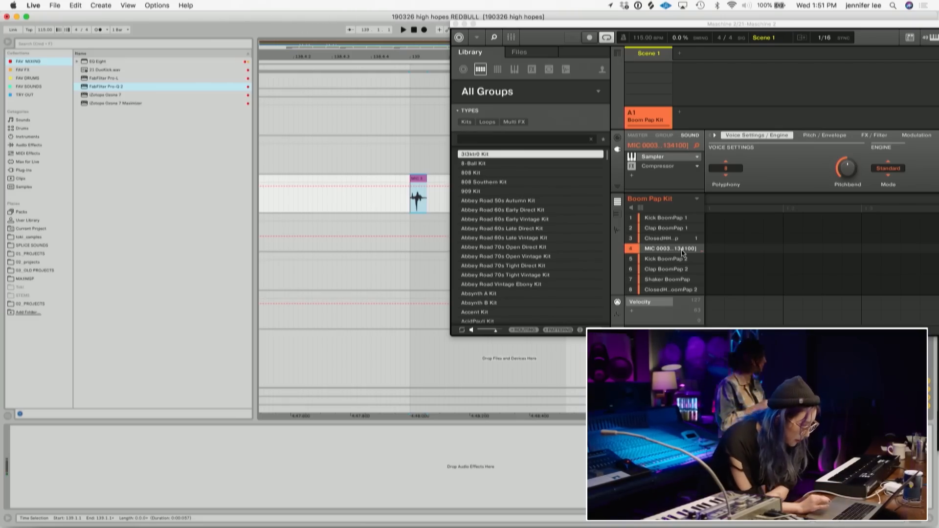
- Move pad 4's sample start in the Sampler to the onset of the can sound
drag(741, 24, 581, 52)
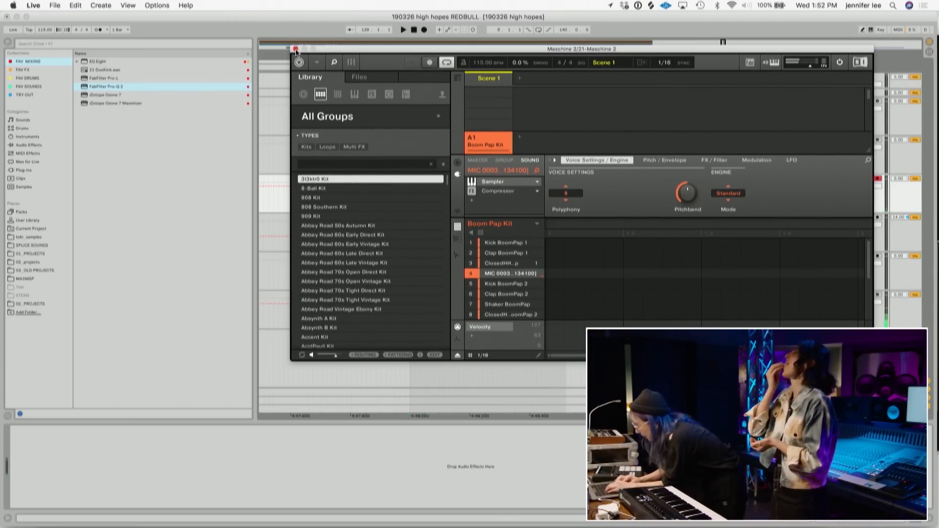
click(352, 64)
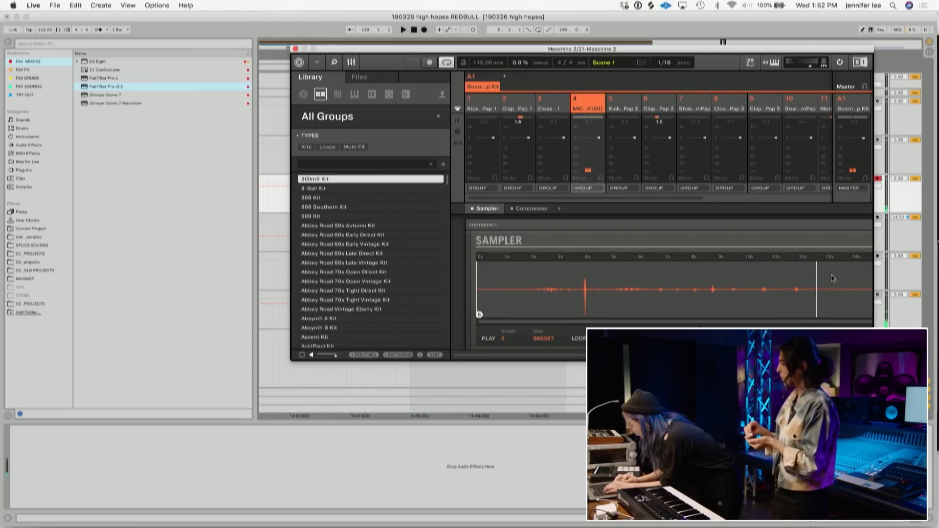
mouse_move(480, 315)
mouse_down()
mouse_move(598, 315)
mouse_move(586, 314)
mouse_up()
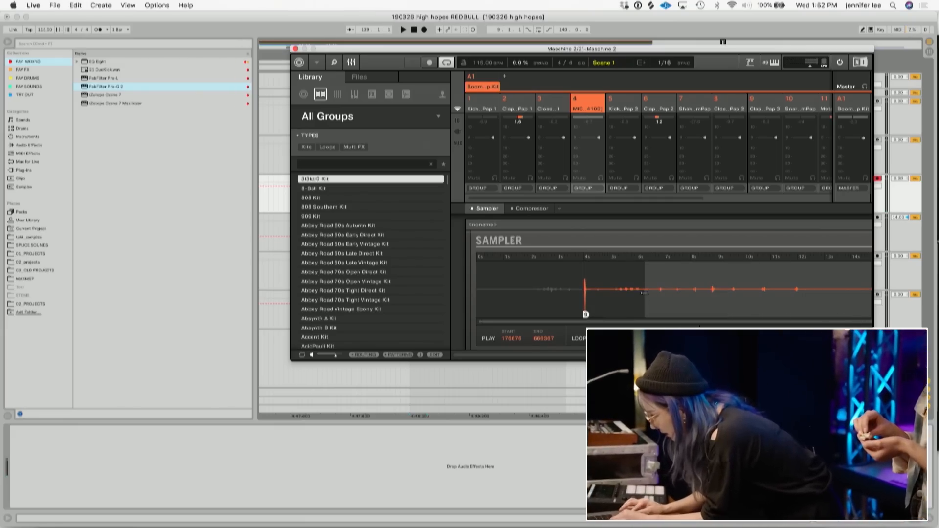
click(277, 285)
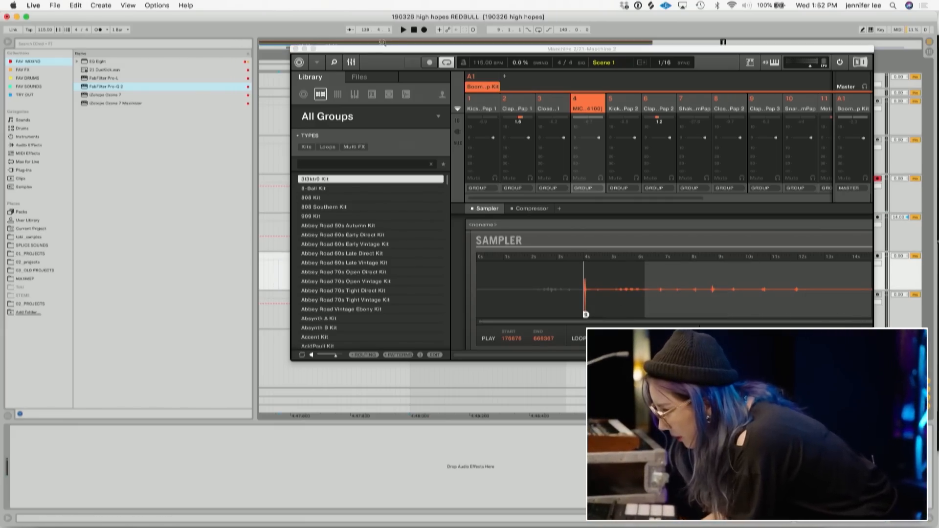
- Crop the MIC 3 clip on the MIC track to its trimmed length
drag(378, 48, 611, 68)
click(417, 196)
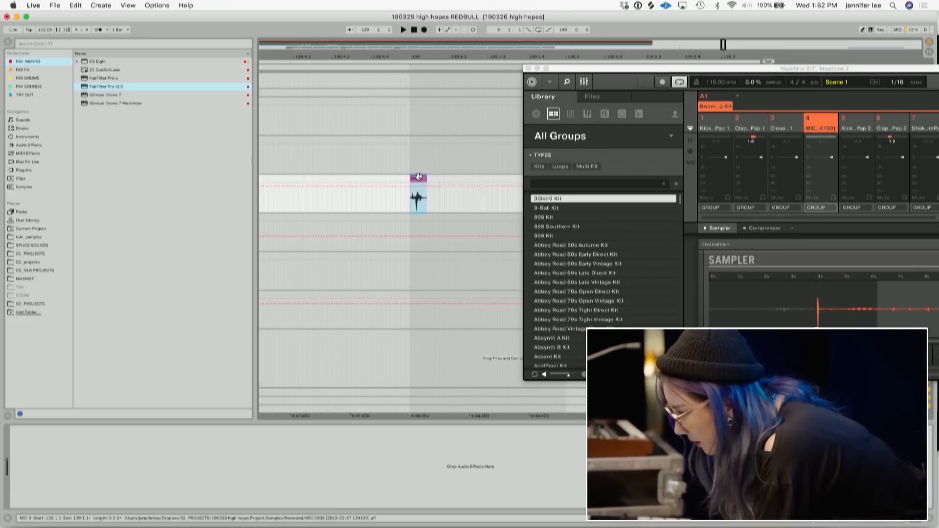
right_click(419, 179)
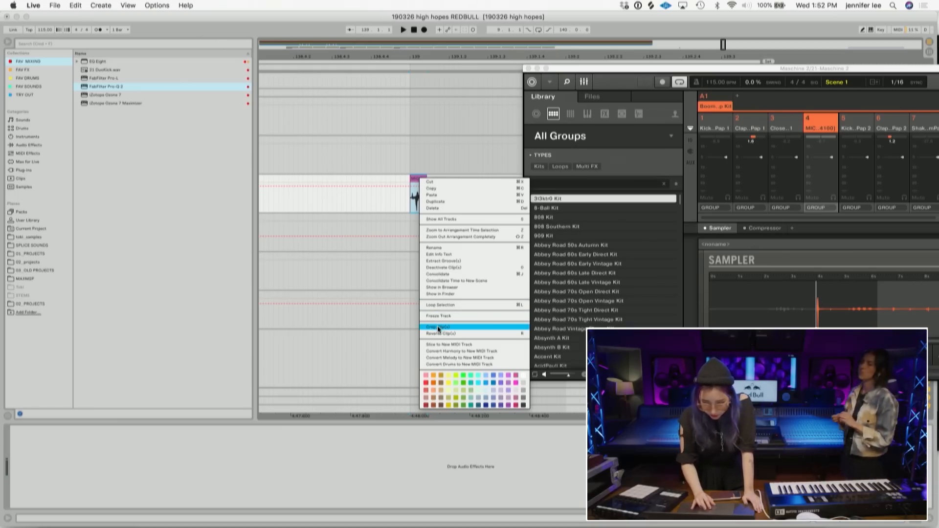
click(433, 304)
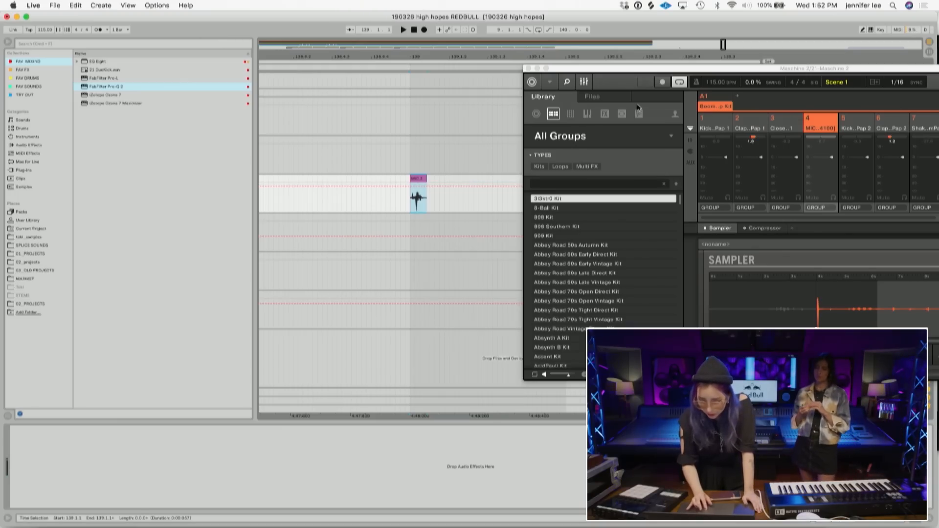
- Close and reopen the Maschine 2 plugin window from the Maschine 2 track's device chain
drag(664, 68, 284, 266)
drag(403, 57, 403, 23)
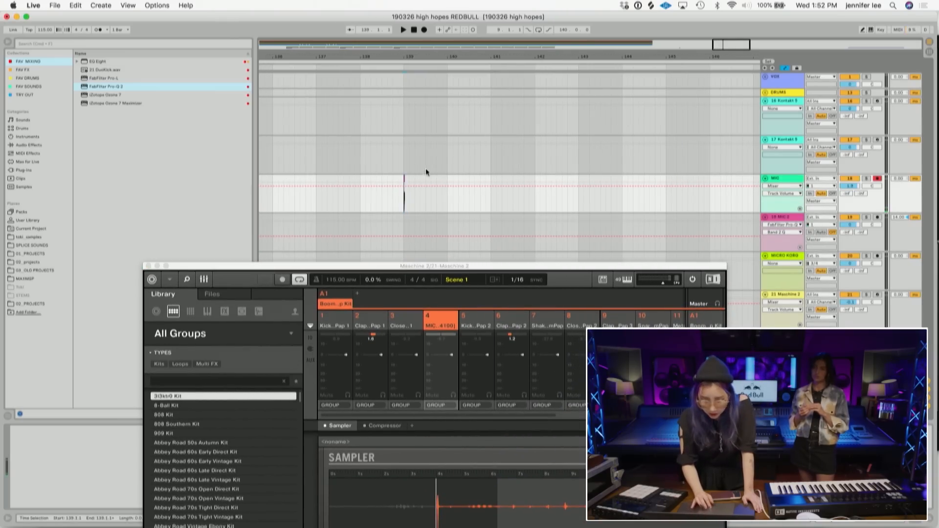
drag(401, 57, 401, 105)
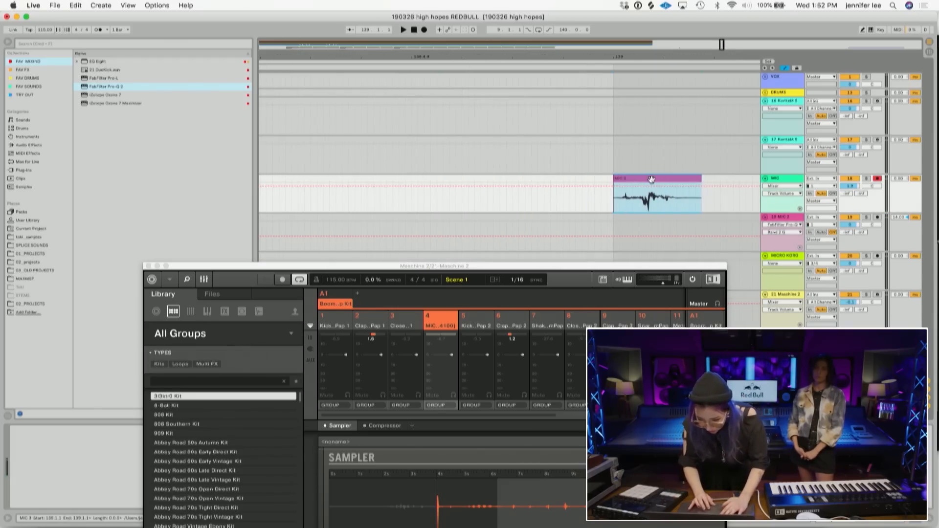
click(148, 266)
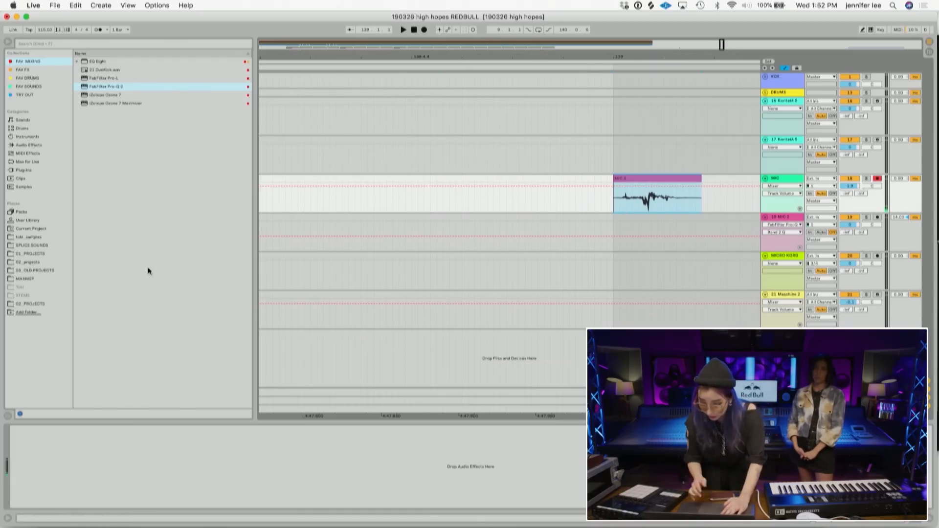
click(776, 180)
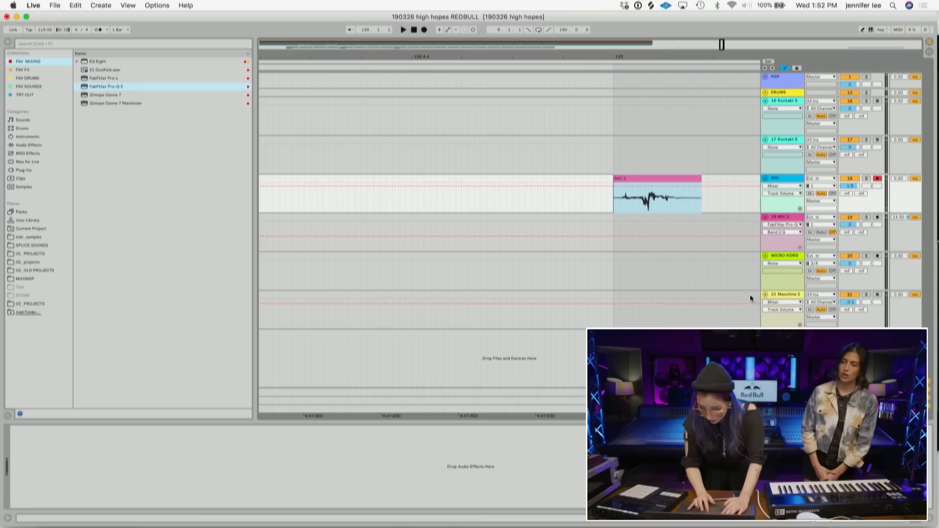
click(835, 517)
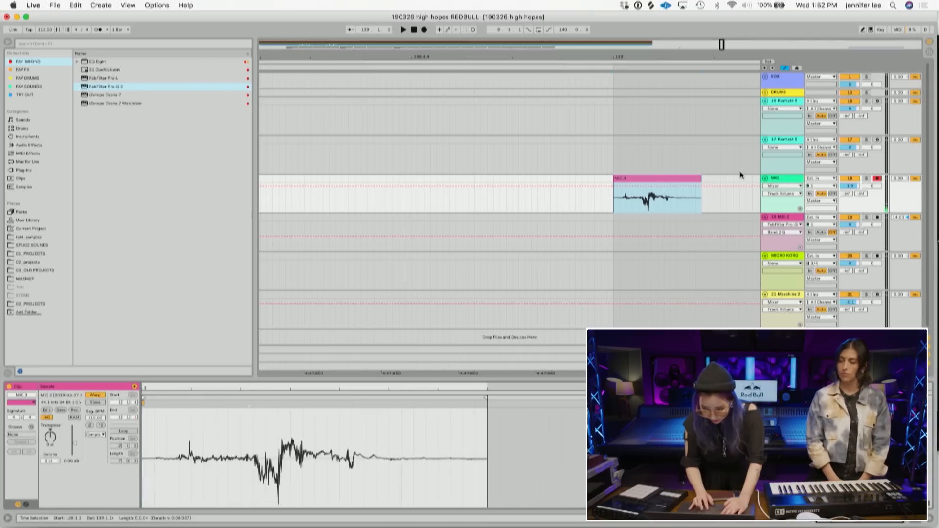
click(775, 294)
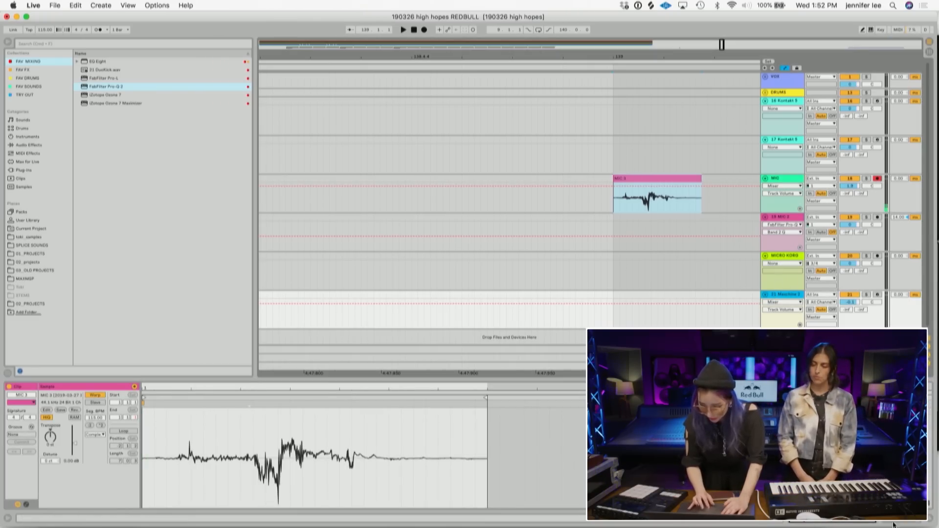
key(shift+Tab)
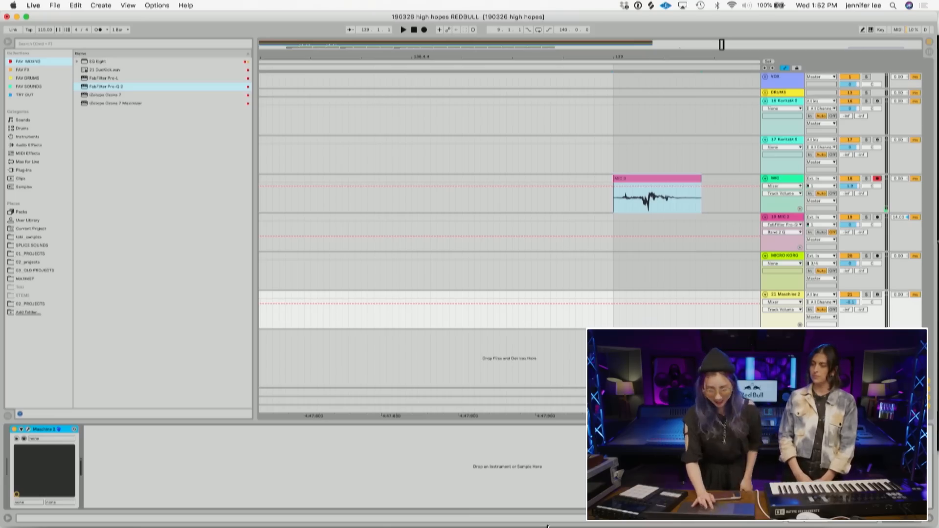
click(28, 430)
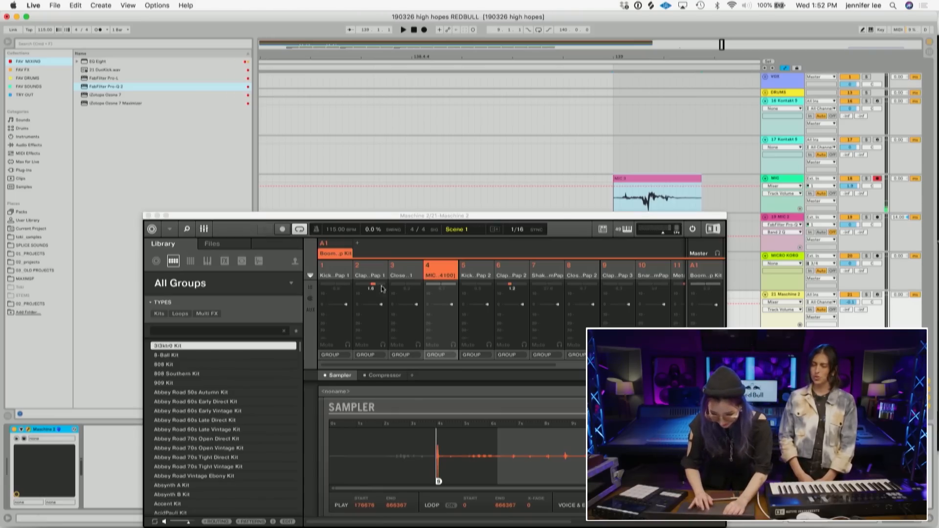
- Drag the cropped MIC 3 clip onto pad 4 of the Boom Pap Kit, replacing its sound
drag(445, 220, 341, 86)
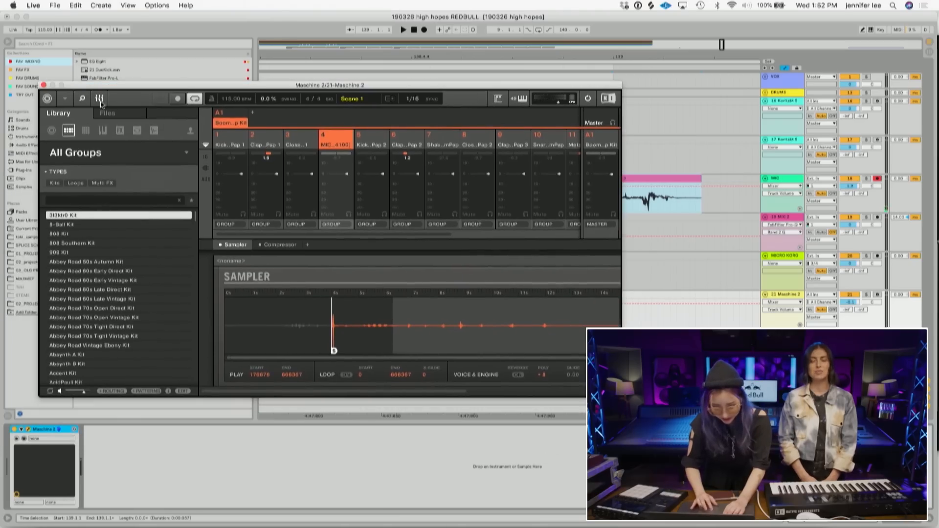
click(97, 102)
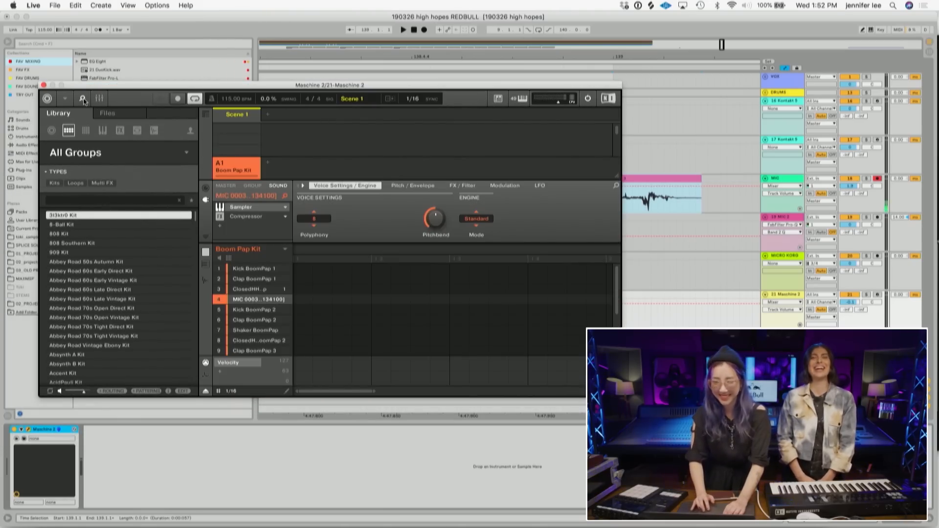
drag(676, 179, 272, 304)
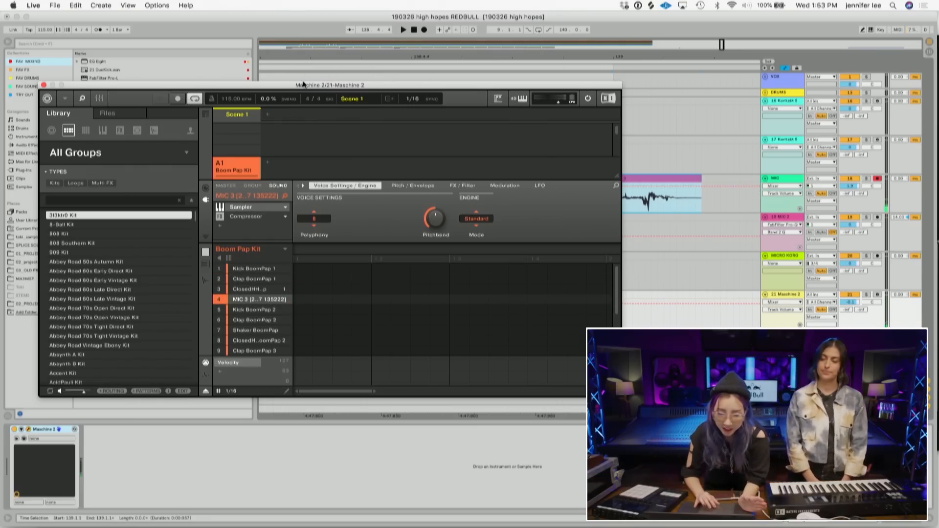
drag(302, 90, 457, 20)
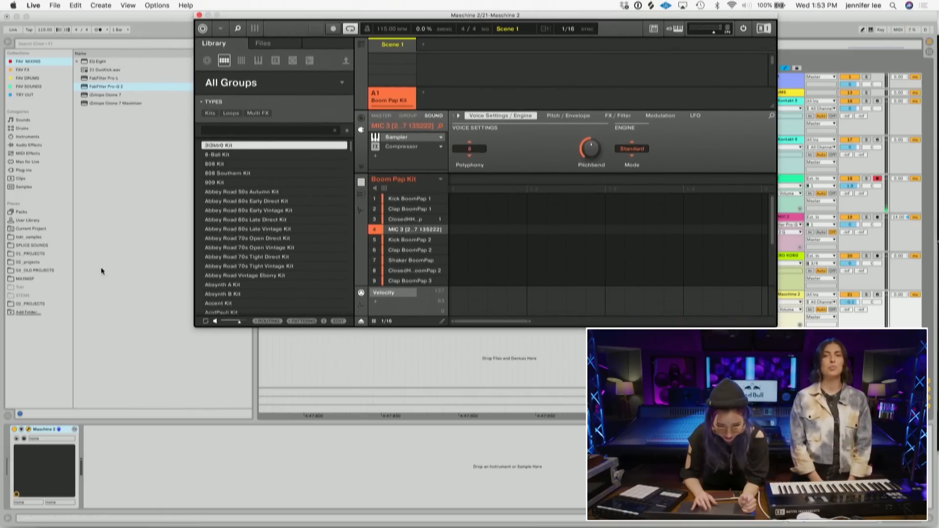
click(27, 264)
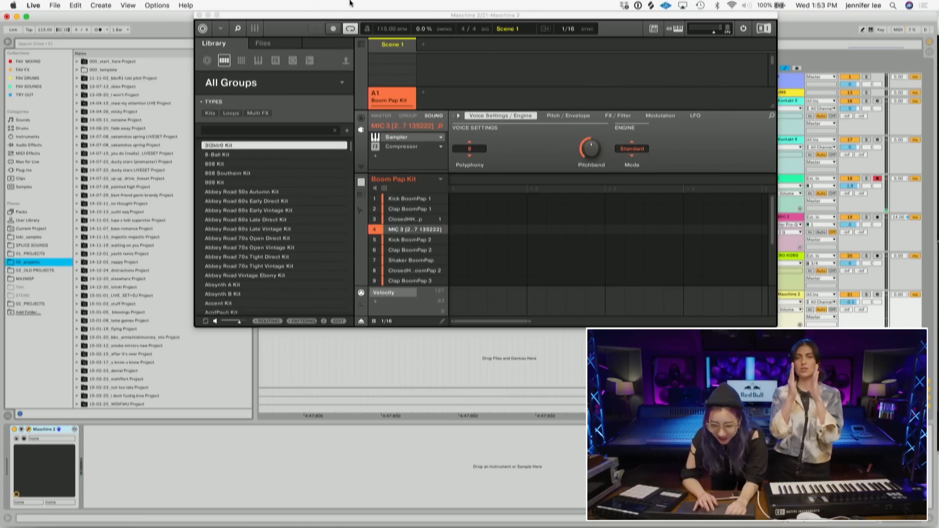
drag(355, 18, 154, 81)
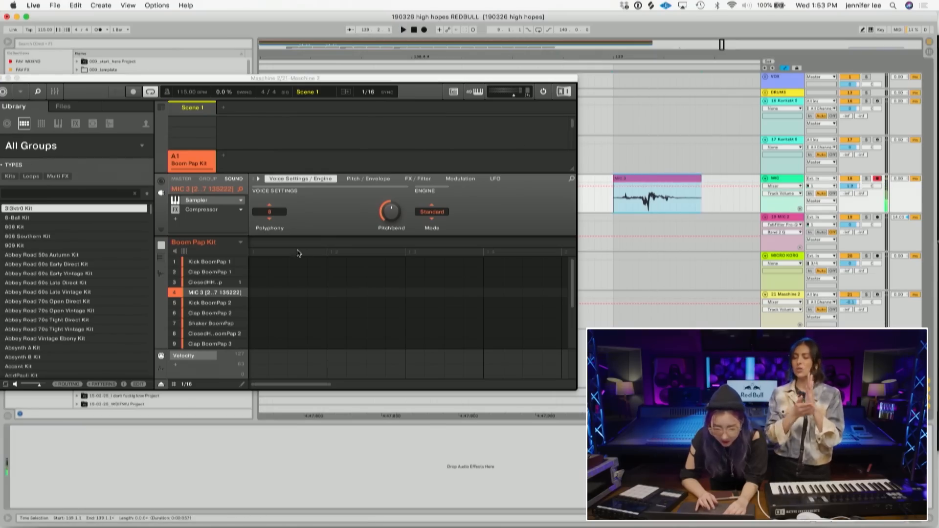
click(217, 296)
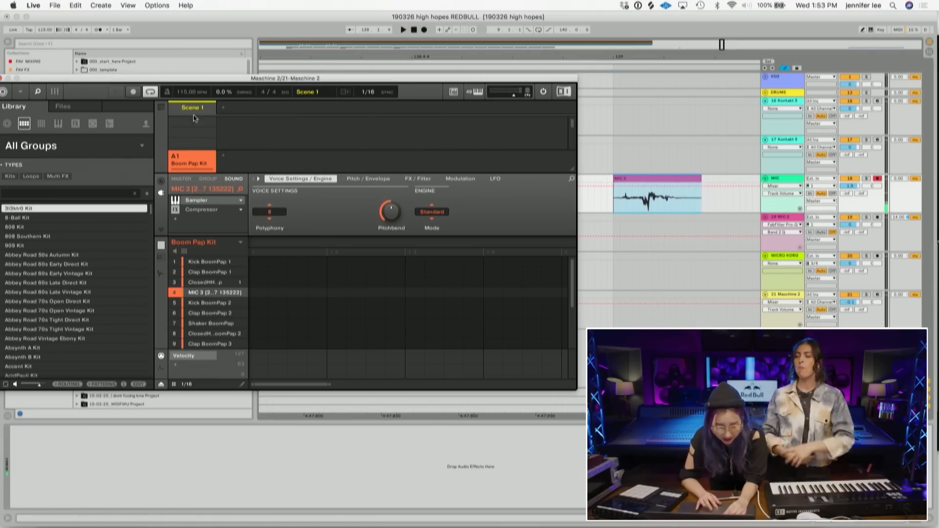
drag(226, 81, 373, 35)
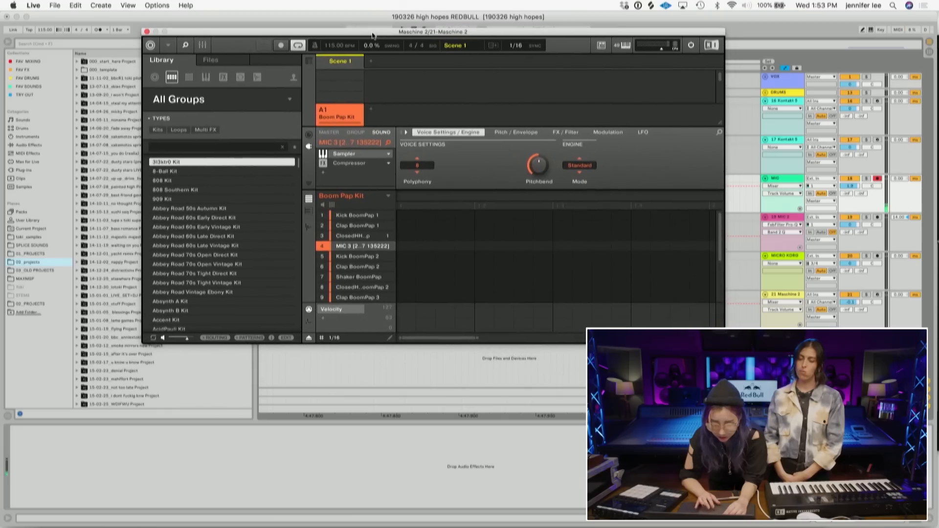
- Add ValhallaPlate (VST) as an insert effect on pad 4 after the Compressor
click(201, 45)
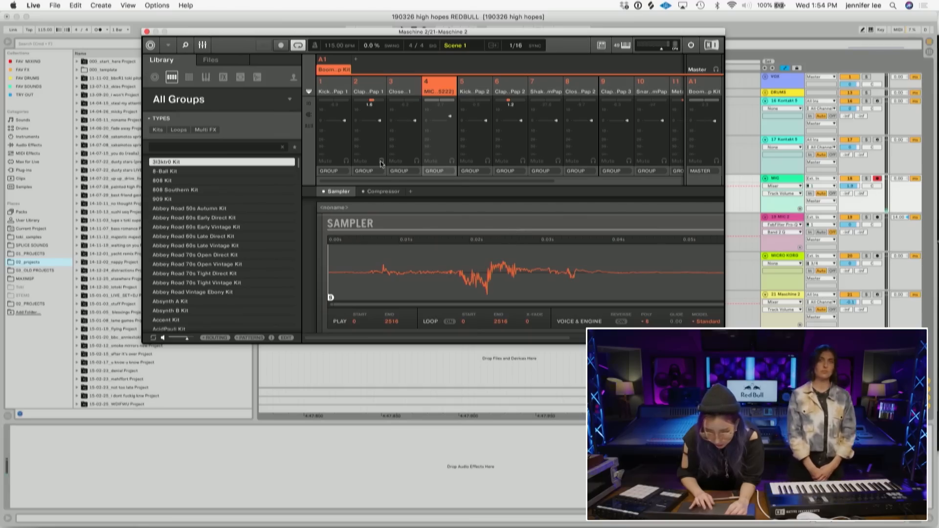
click(411, 192)
mouse_move(462, 251)
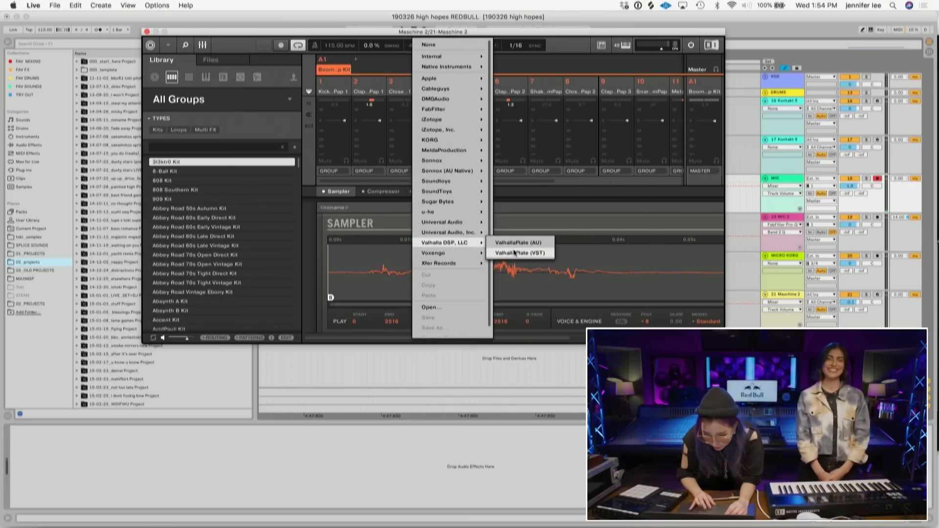
click(515, 253)
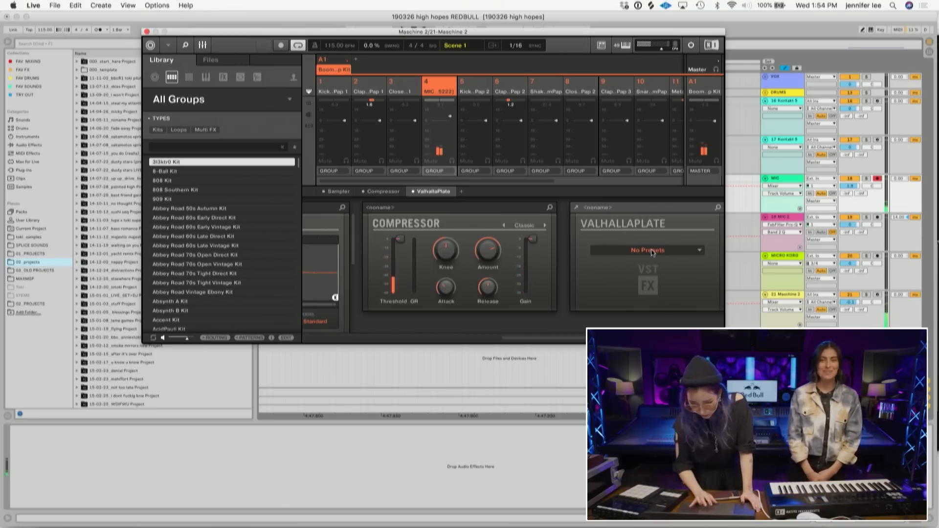
- Set ValhallaPlate's Mix to 15.2 %, Predelay to 11.4 ms and Decay to 2.0 s
click(576, 210)
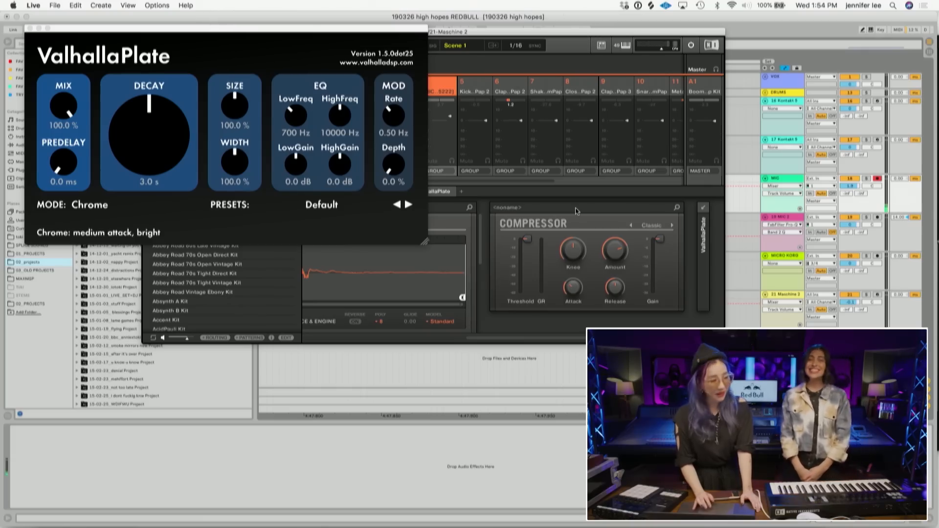
drag(62, 114, 70, 153)
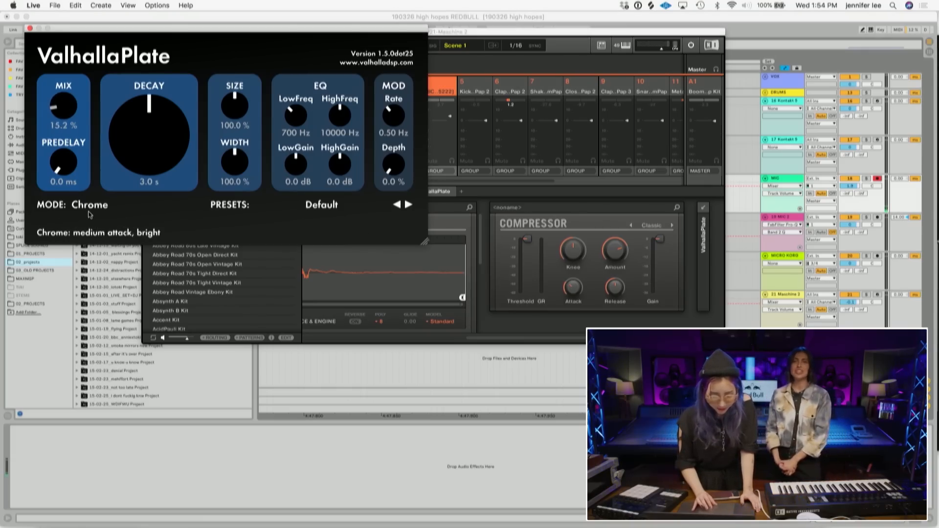
drag(64, 168, 56, 147)
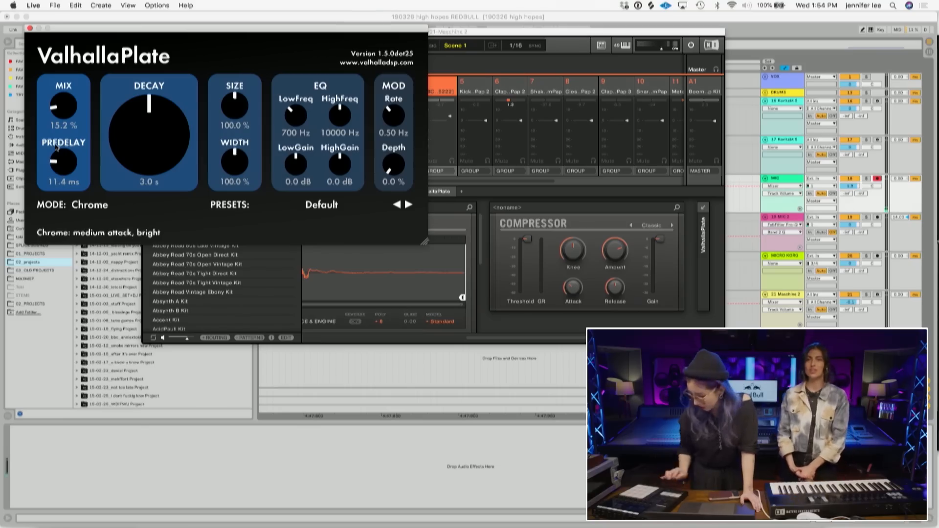
drag(132, 148, 134, 169)
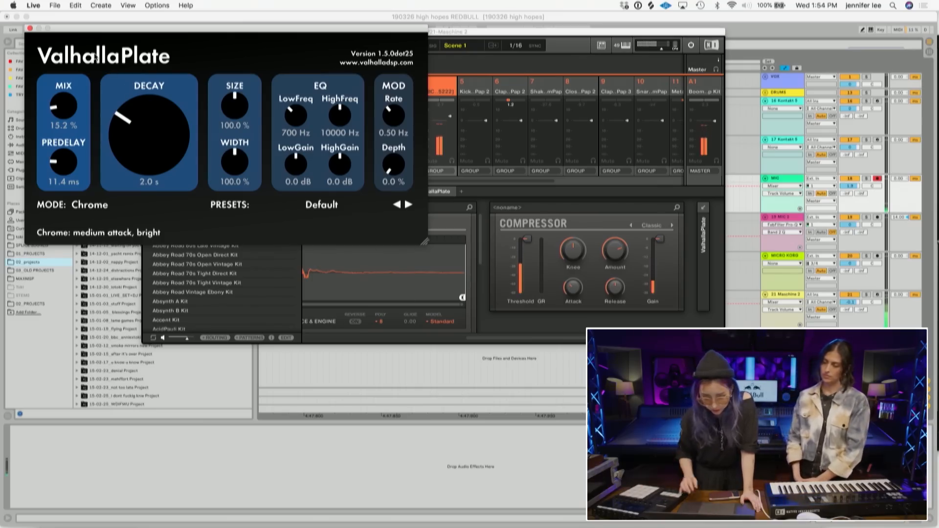
click(30, 28)
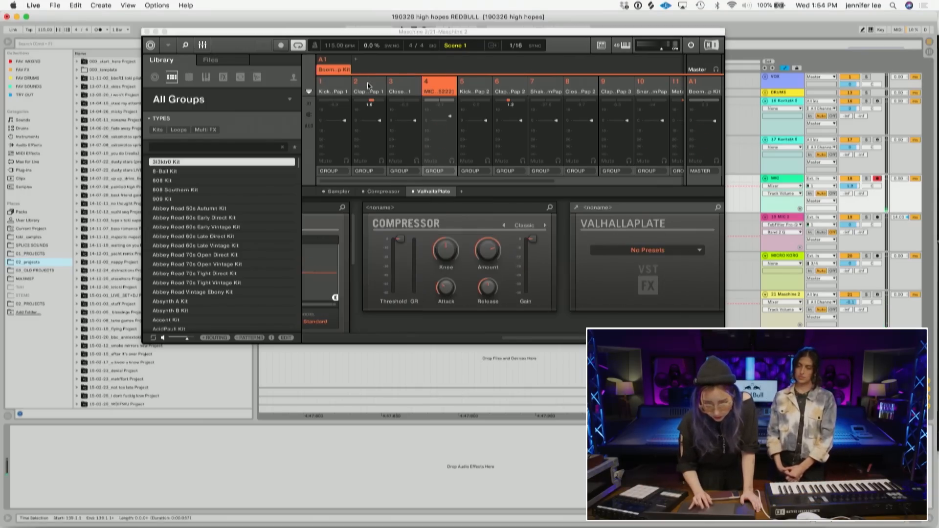
- Browse the SPLICE SOUNDS folder and expand a sample pack folder
click(201, 46)
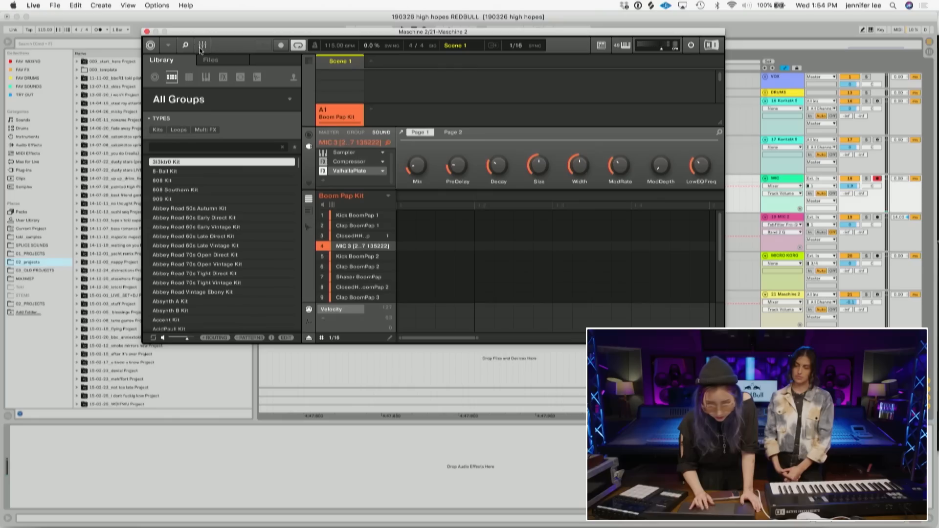
click(35, 245)
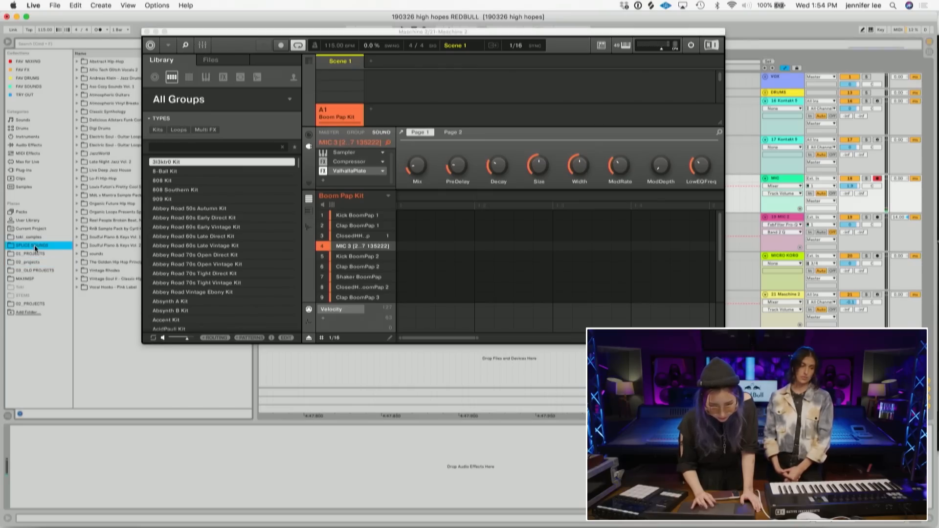
drag(228, 41, 405, 22)
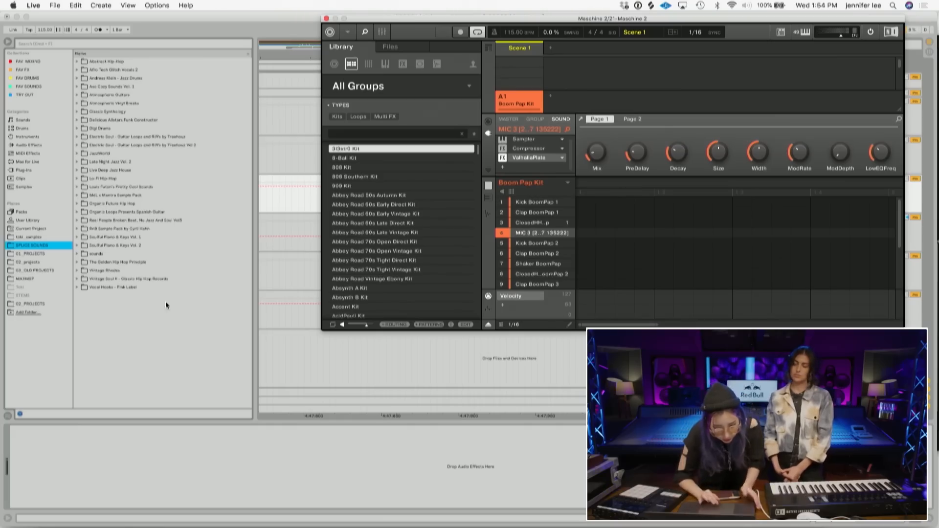
click(80, 277)
click(83, 288)
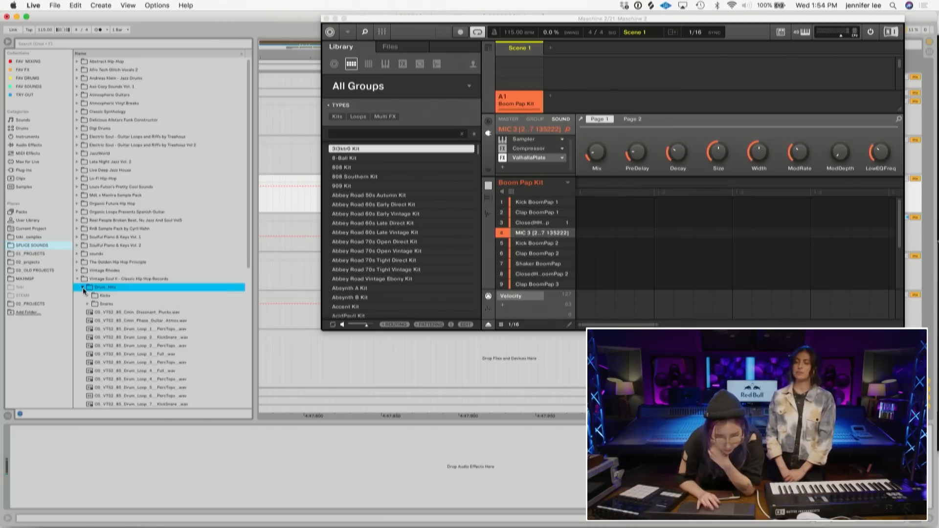
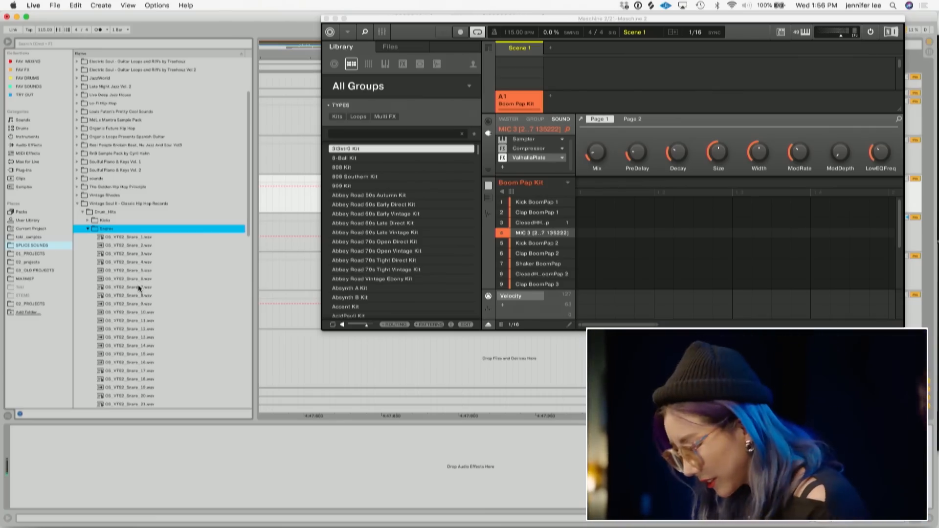
- Audition snare samples in the Snares folder and load OS_VTS2_Snare_5 onto pad 6 of the Boom Pap Kit
click(139, 287)
click(142, 263)
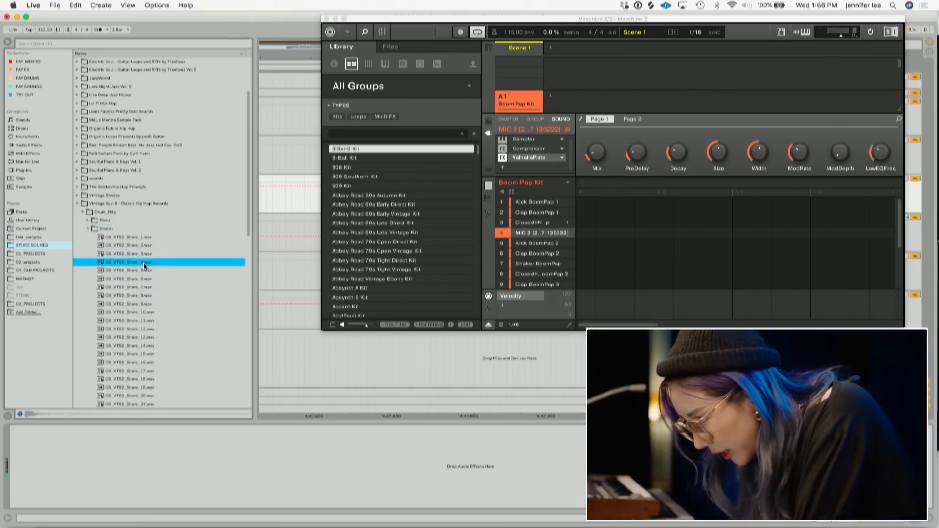
click(143, 271)
click(147, 264)
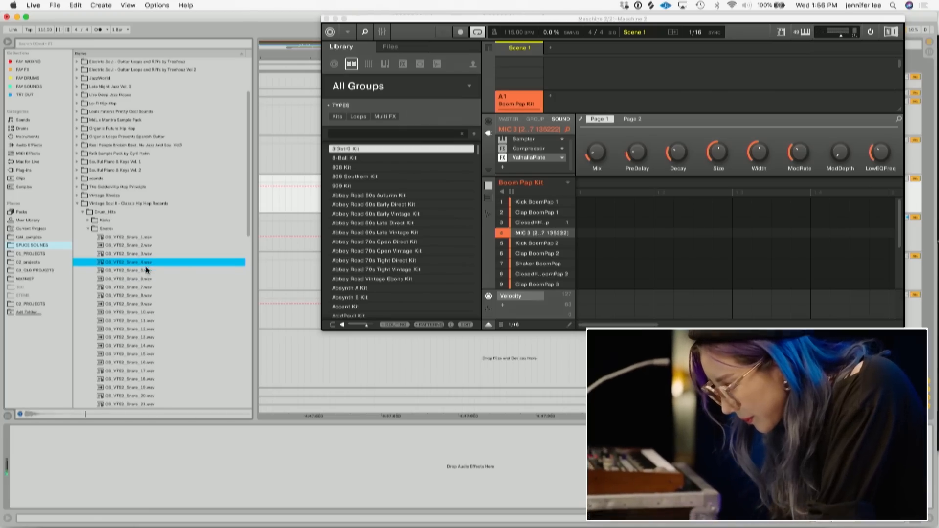
click(143, 271)
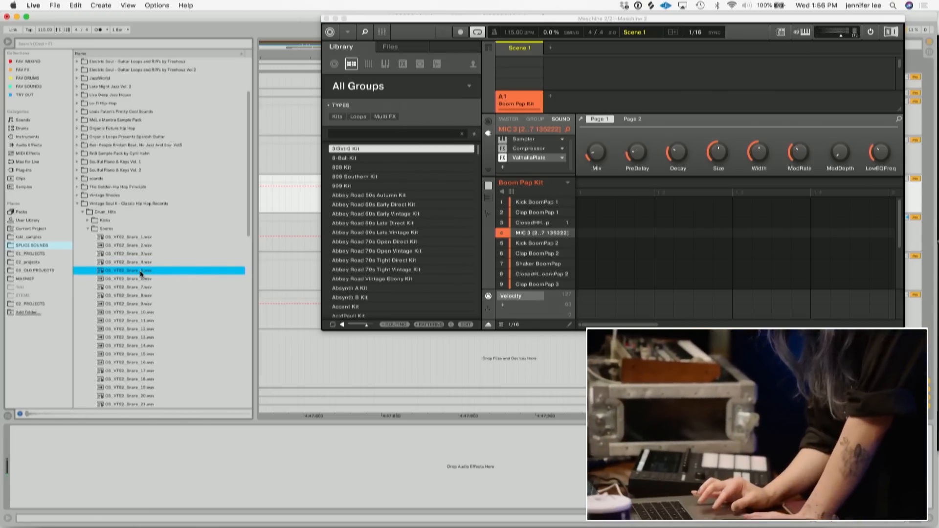
drag(140, 271, 551, 254)
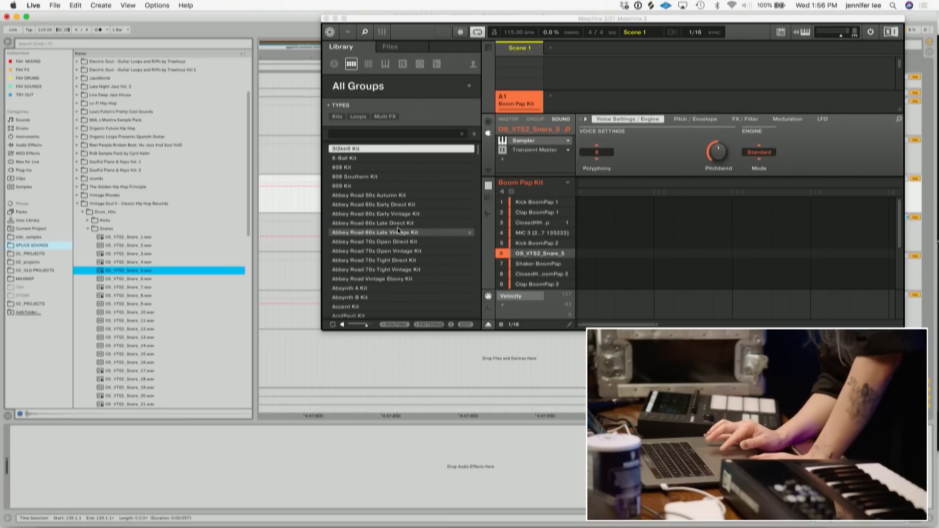
- Audition more snare samples and load OS_VTS2_Snare_7 onto pad 2 of the kit
click(166, 264)
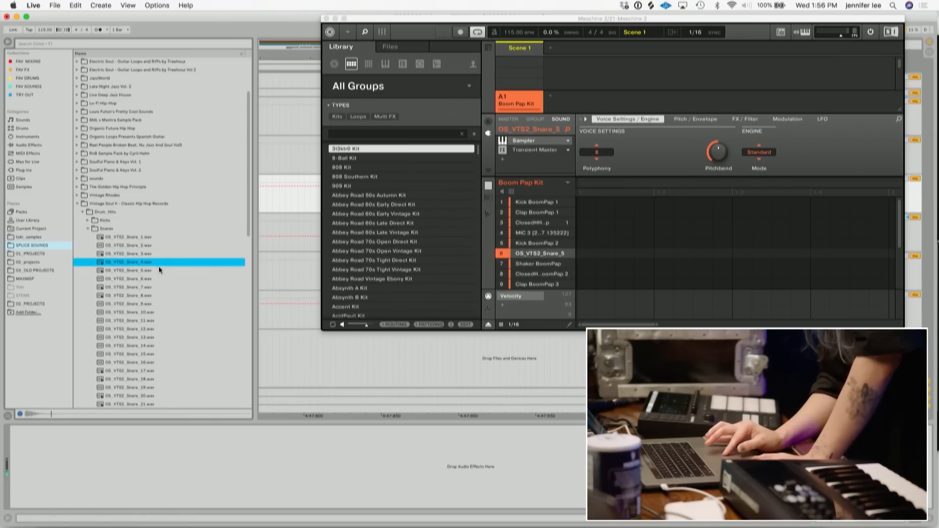
click(135, 254)
click(137, 286)
click(141, 294)
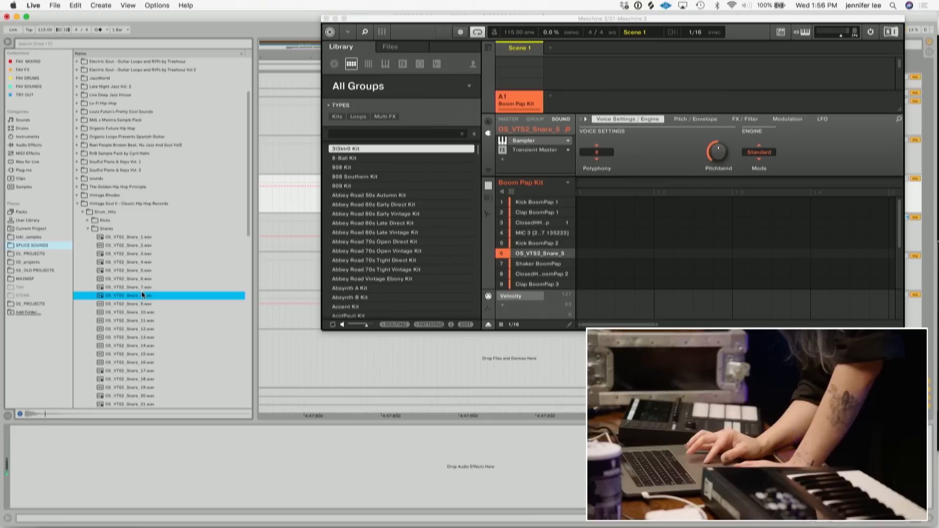
click(141, 287)
click(141, 277)
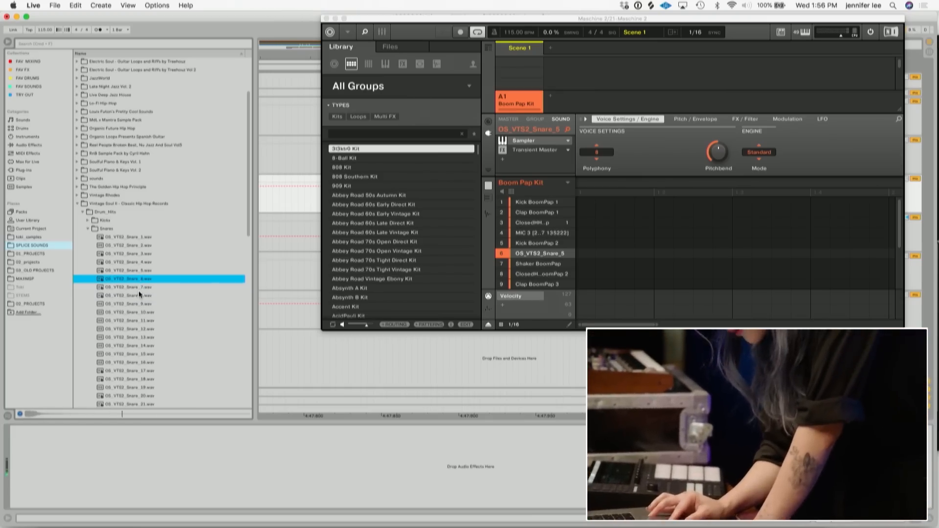
click(139, 290)
click(139, 295)
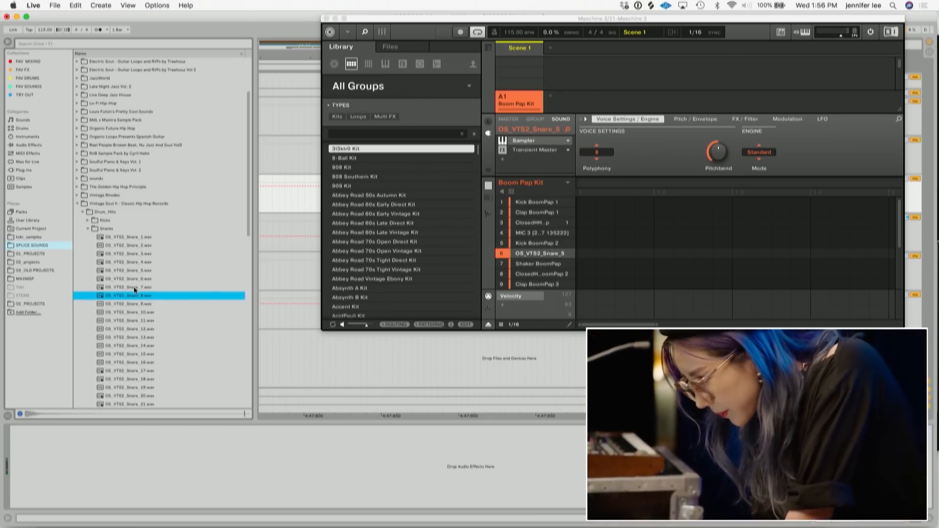
click(132, 288)
drag(125, 287, 557, 216)
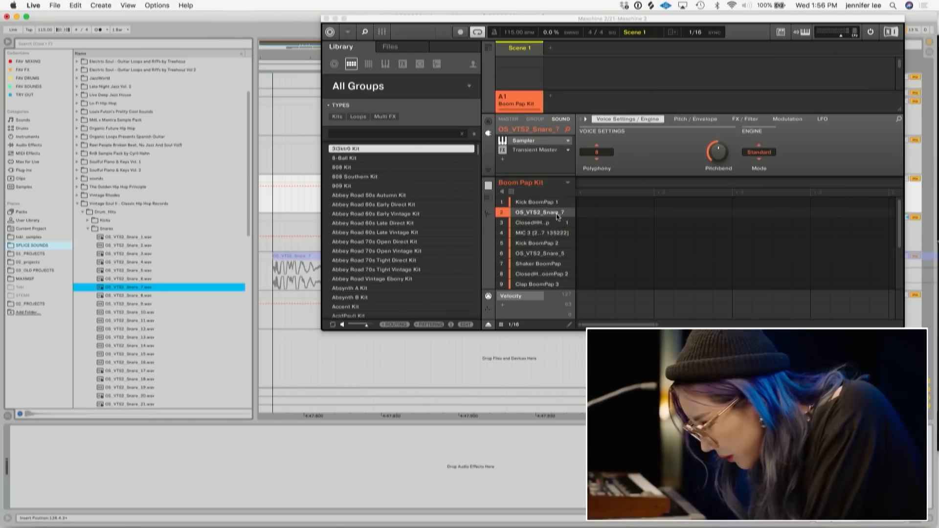
- Load OS_VTS2_Snare_8 onto pad 3 and collapse the Snares folder
drag(141, 297, 542, 224)
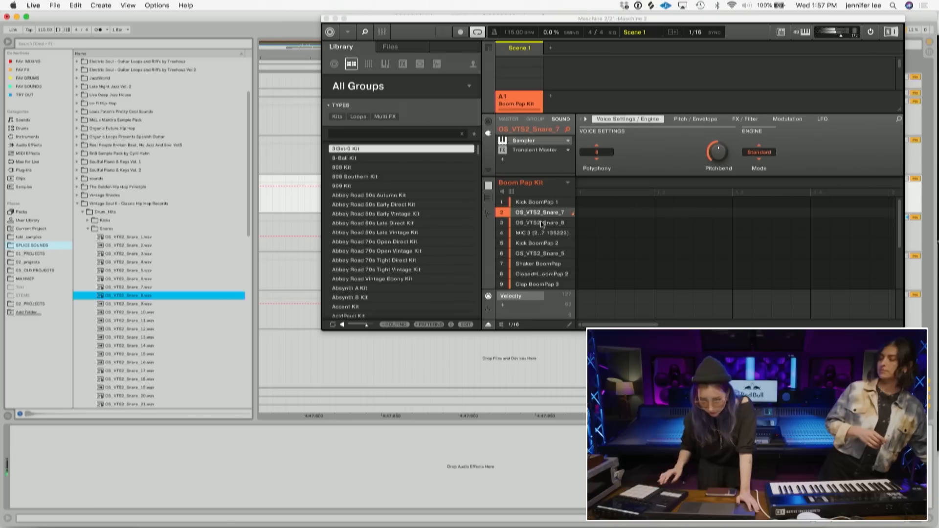
click(89, 228)
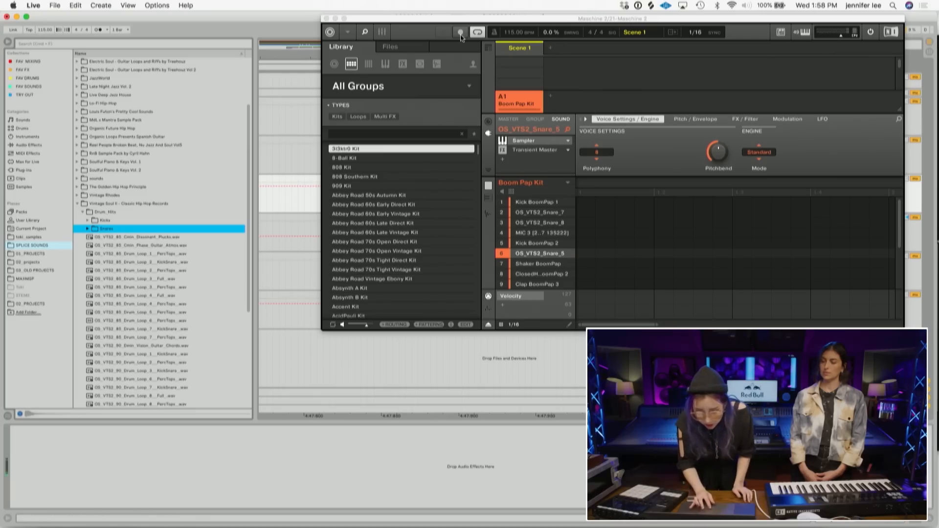
click(382, 32)
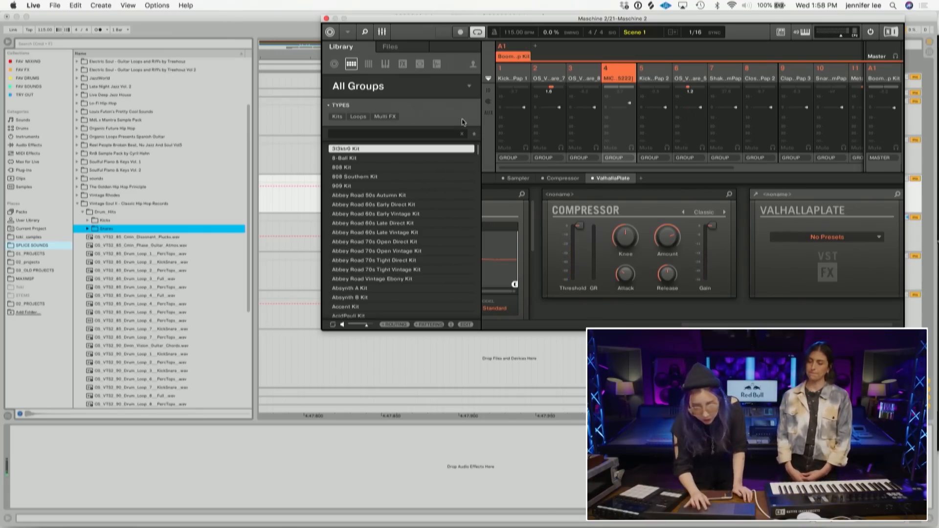
click(383, 35)
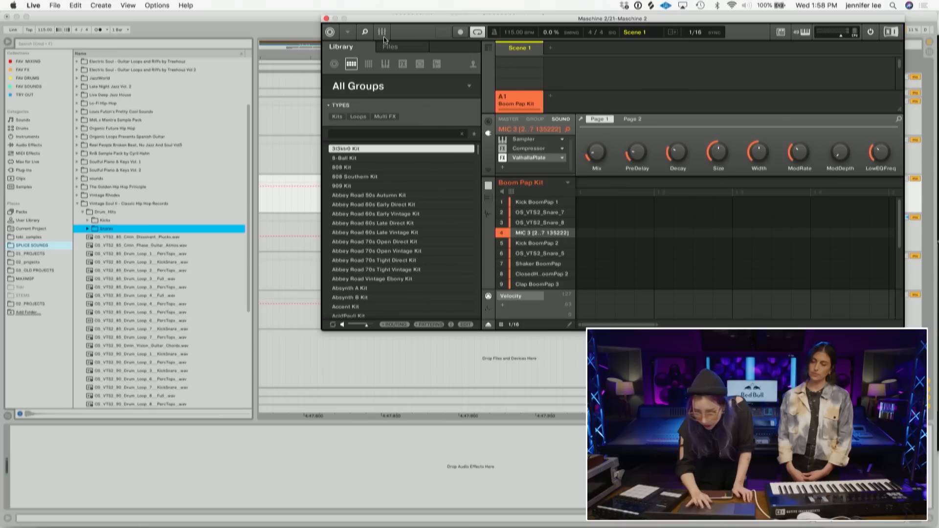
scroll(660, 220, right, 15)
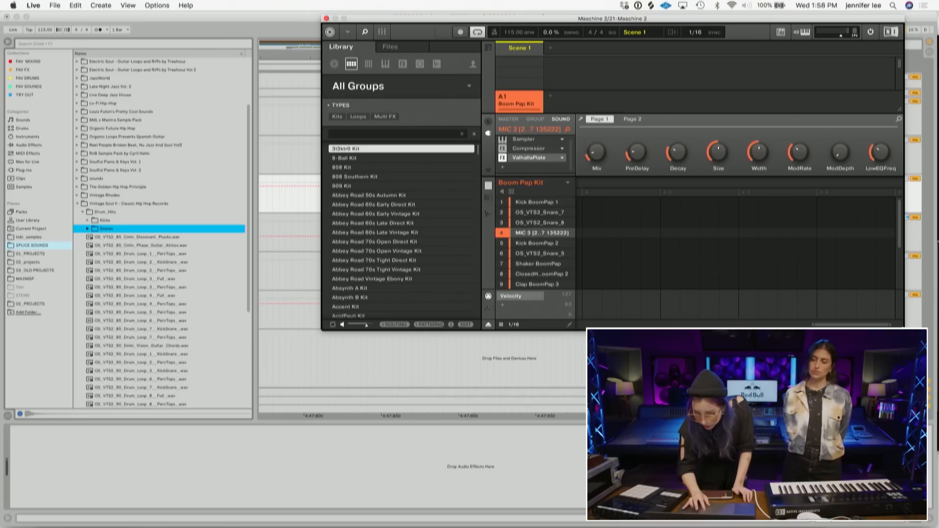
drag(757, 19, 616, 30)
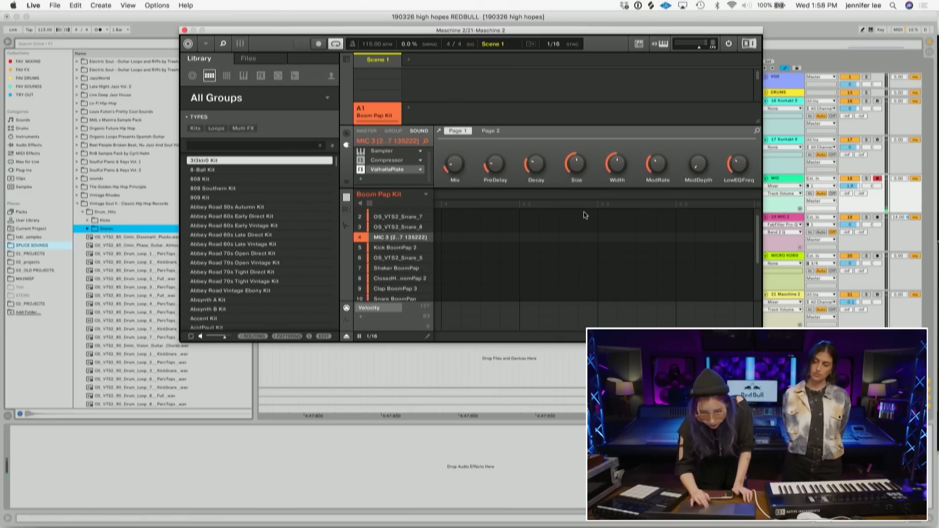
scroll(556, 259, down, 3)
scroll(556, 260, down, 1)
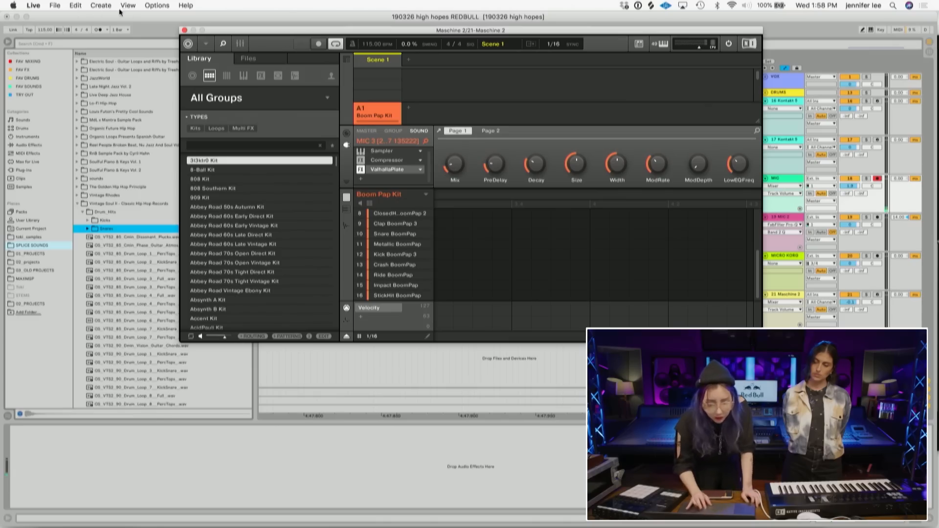
- Switch the Maschine window to the Large view size
click(223, 44)
click(223, 44)
click(223, 44)
click(223, 44)
click(205, 45)
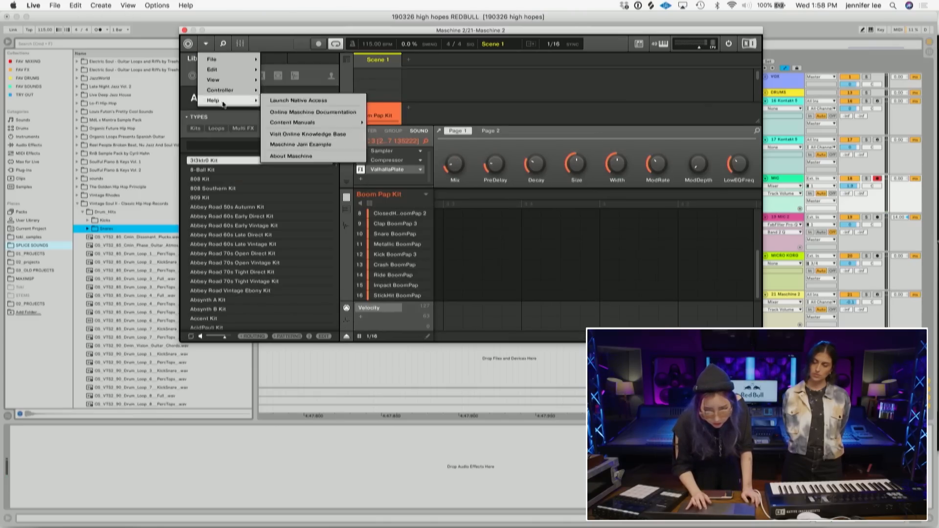
mouse_move(237, 80)
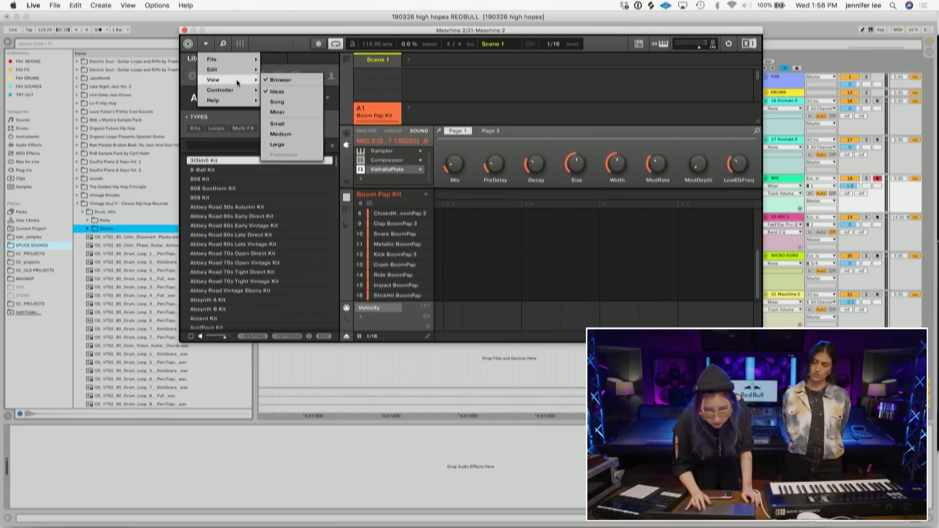
click(275, 145)
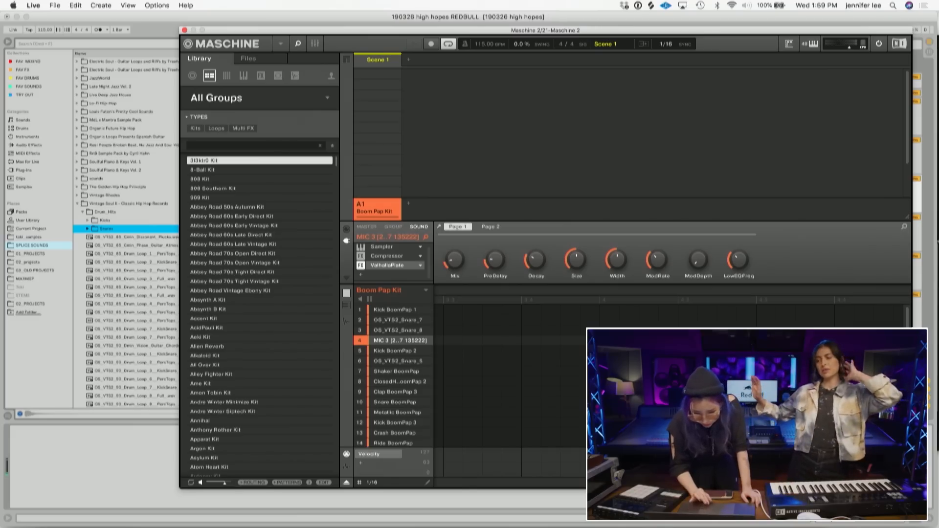
- Open the Maschine mixer and add ValhallaPlate as an insert after Transient Master on pad 6
click(316, 44)
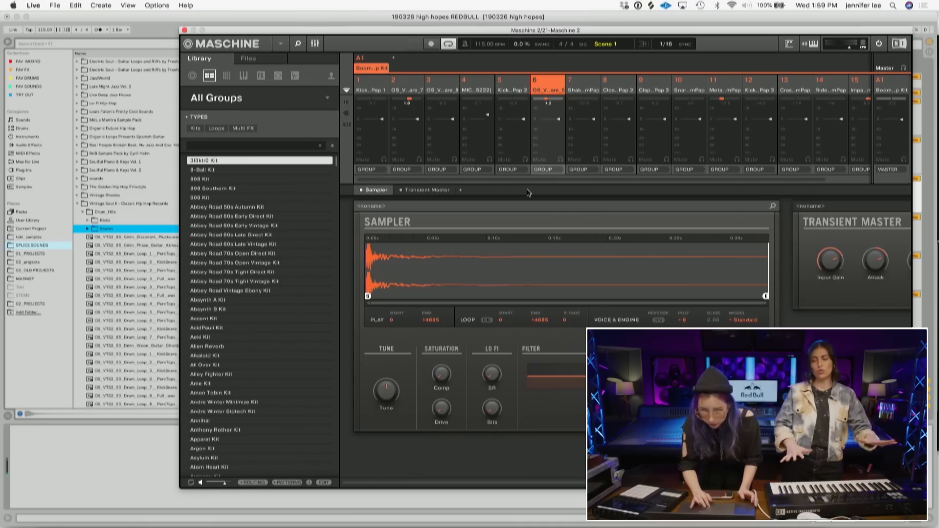
click(462, 192)
mouse_move(516, 382)
click(553, 382)
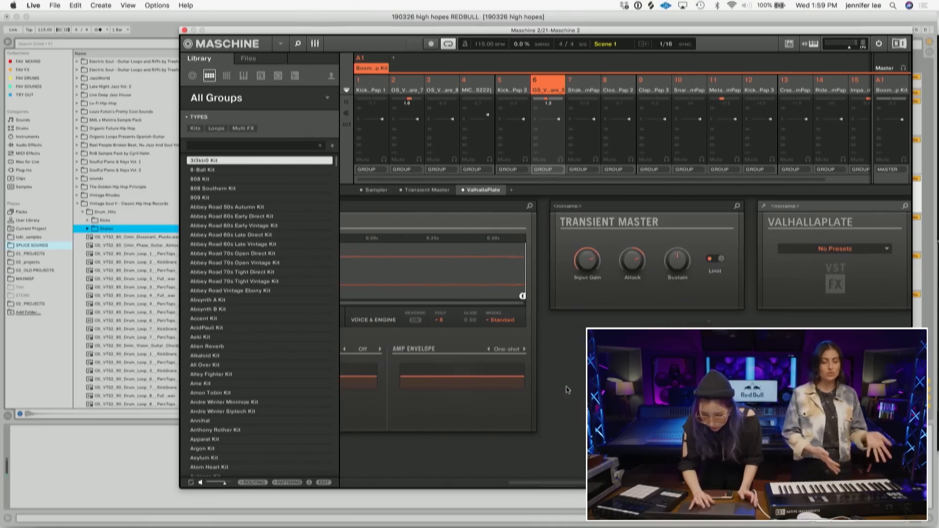
- Open ValhallaPlate's editor on pad 6 and adjust its Mix, Decay and Predelay
click(765, 208)
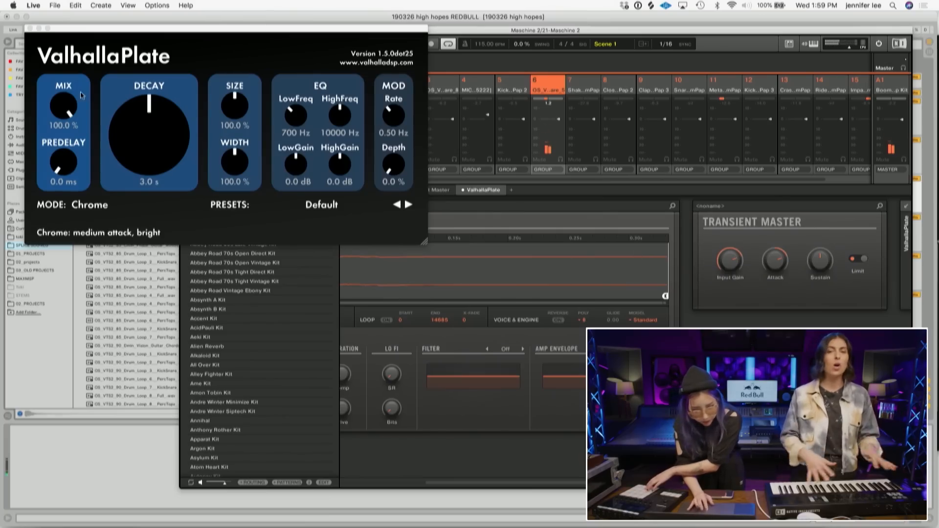
drag(77, 139, 89, 213)
drag(137, 165, 135, 182)
drag(57, 167, 56, 162)
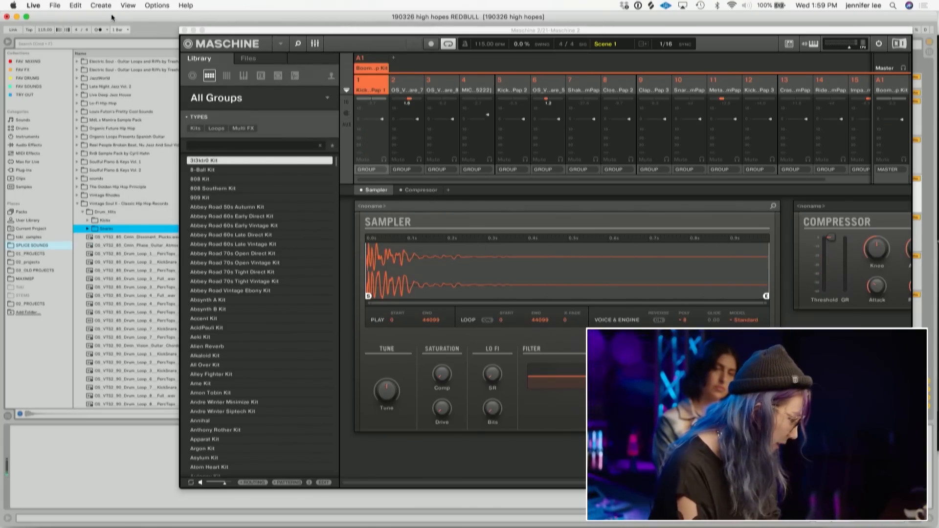
- In Live, zoom out the arrangement and play it back while adjusting the Maschine 2 track's volume
click(184, 29)
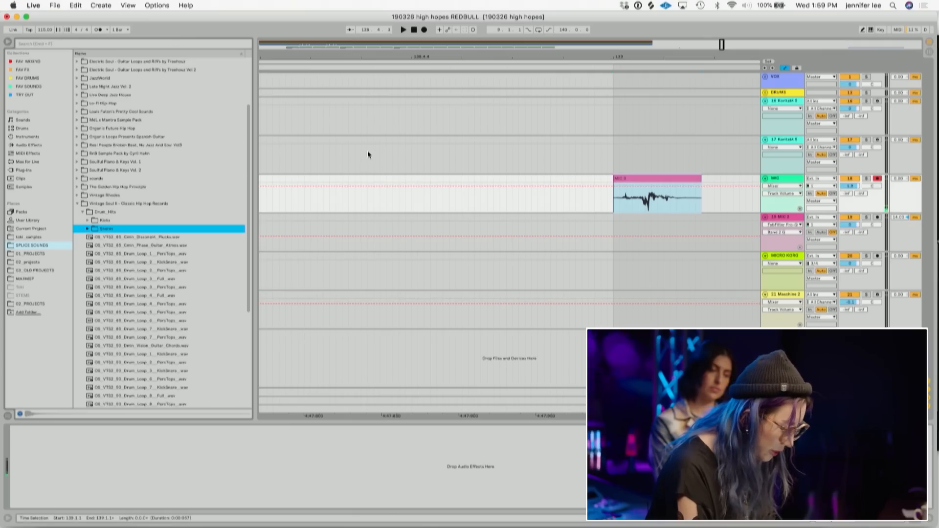
drag(423, 56, 611, 56)
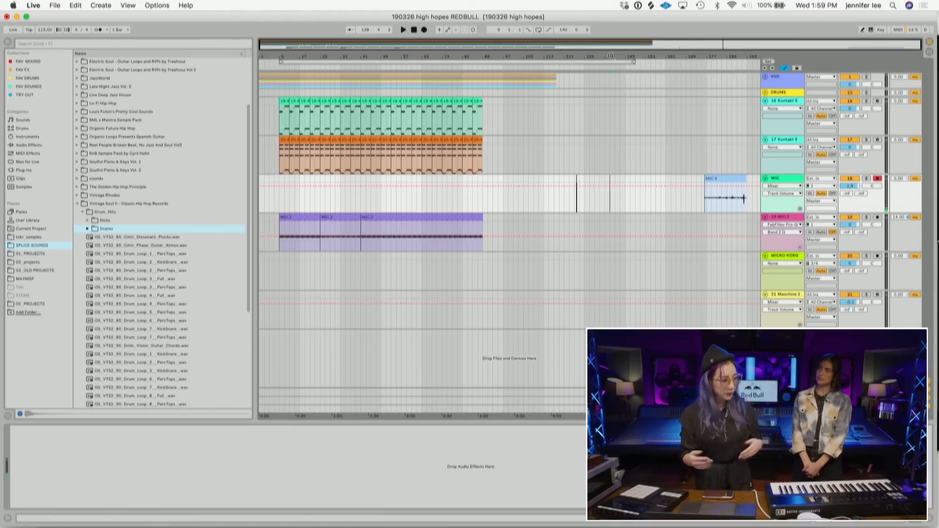
click(302, 216)
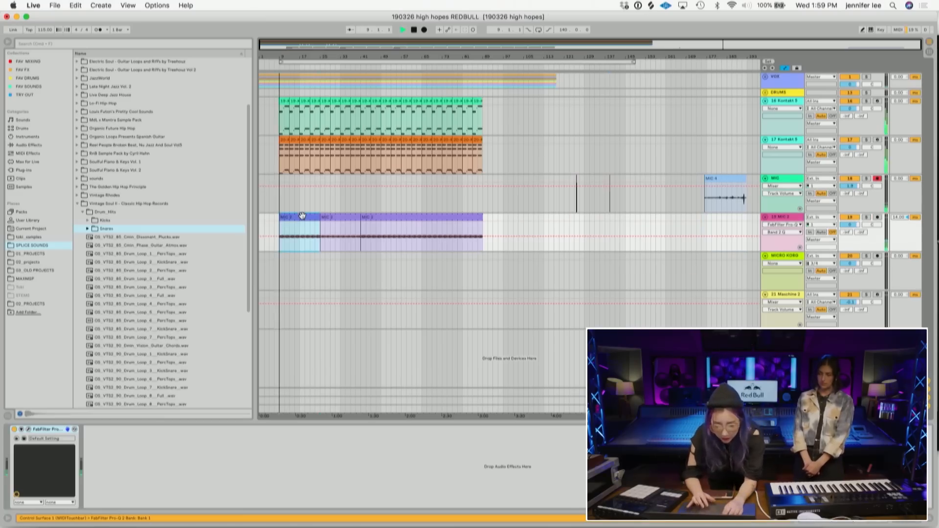
key(space)
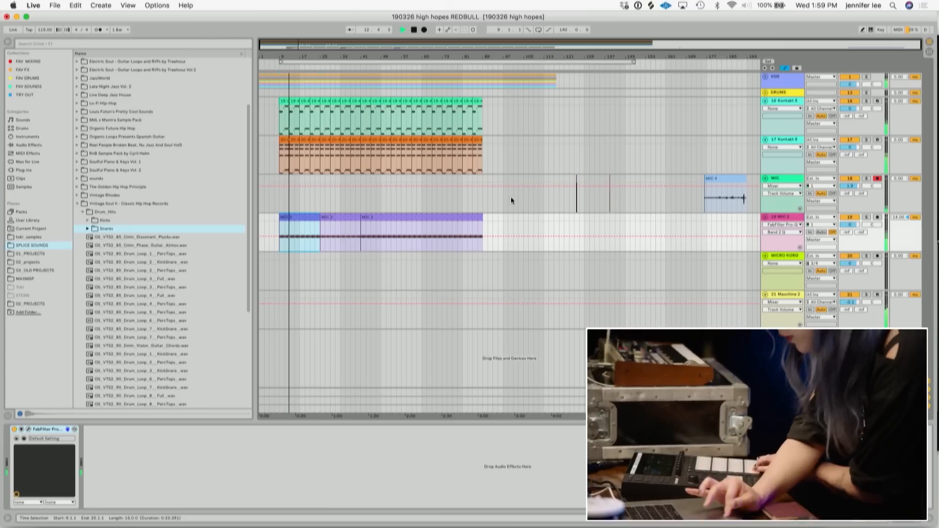
drag(855, 302, 855, 300)
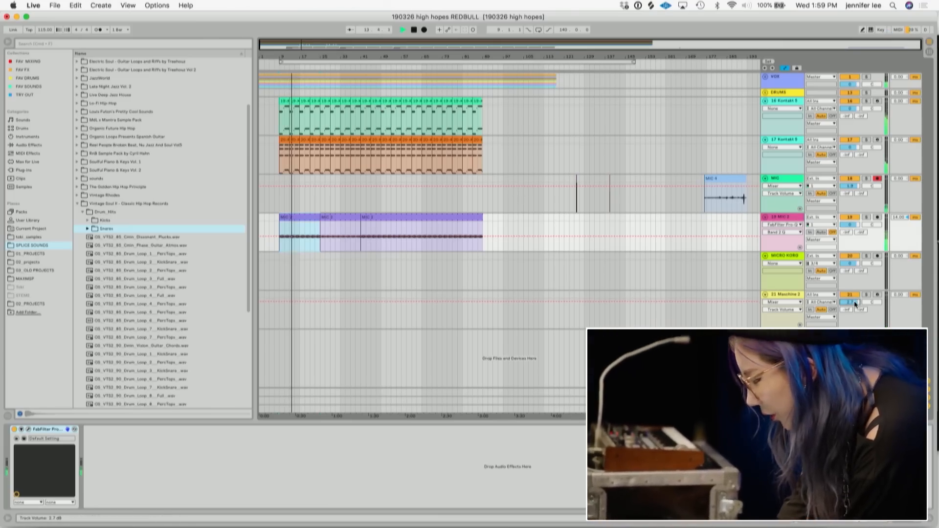
key(space)
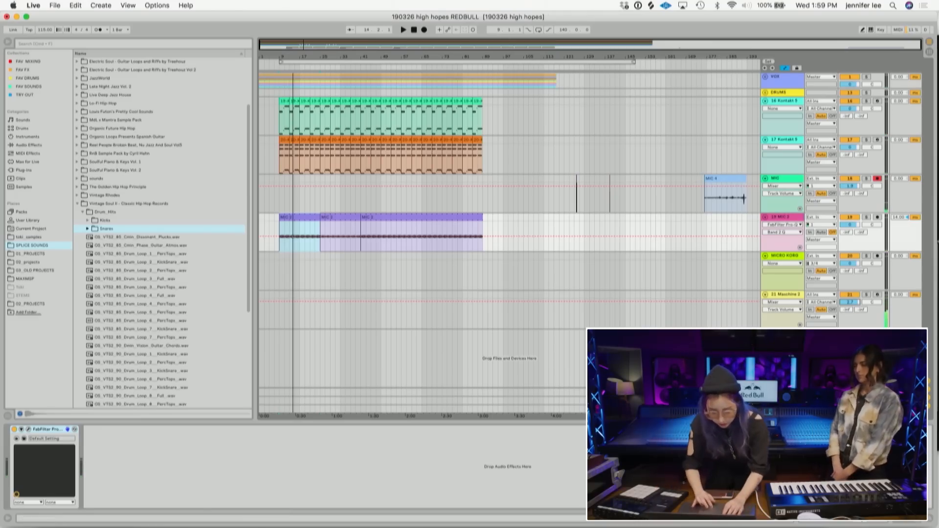
- Open the Maschine 2 plugin window from its track, return to arrange view and reposition the window
click(272, 318)
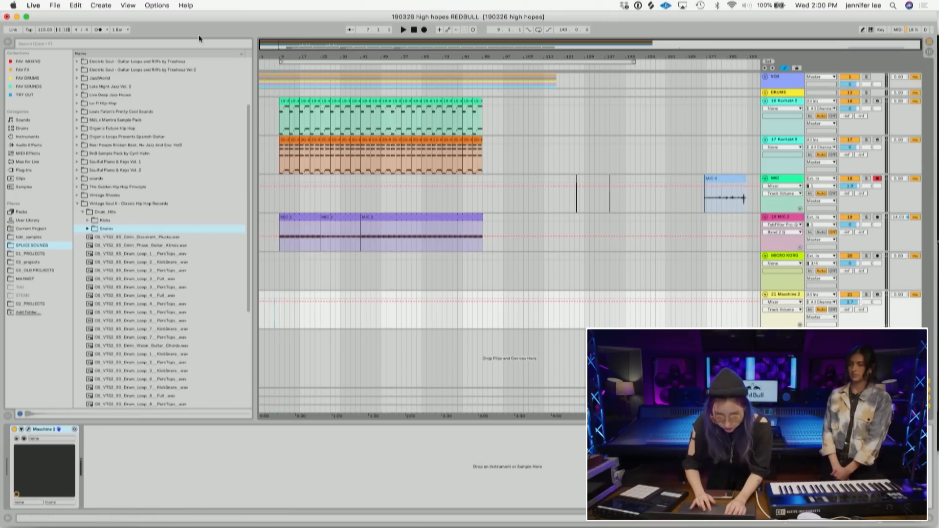
click(28, 430)
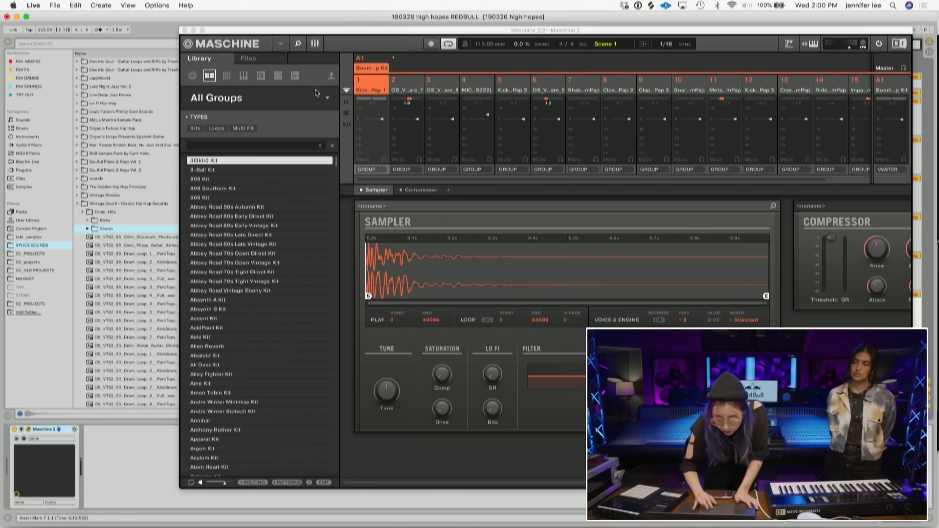
click(315, 43)
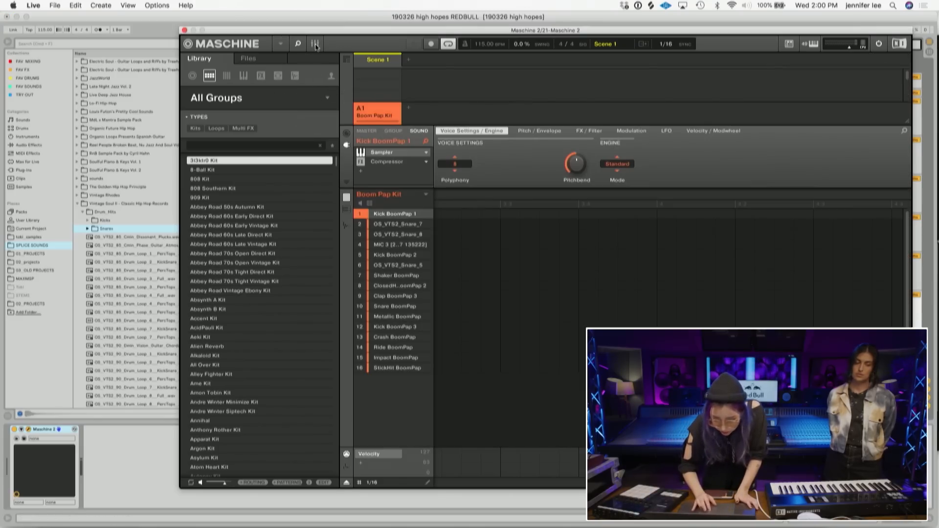
drag(745, 33, 680, 35)
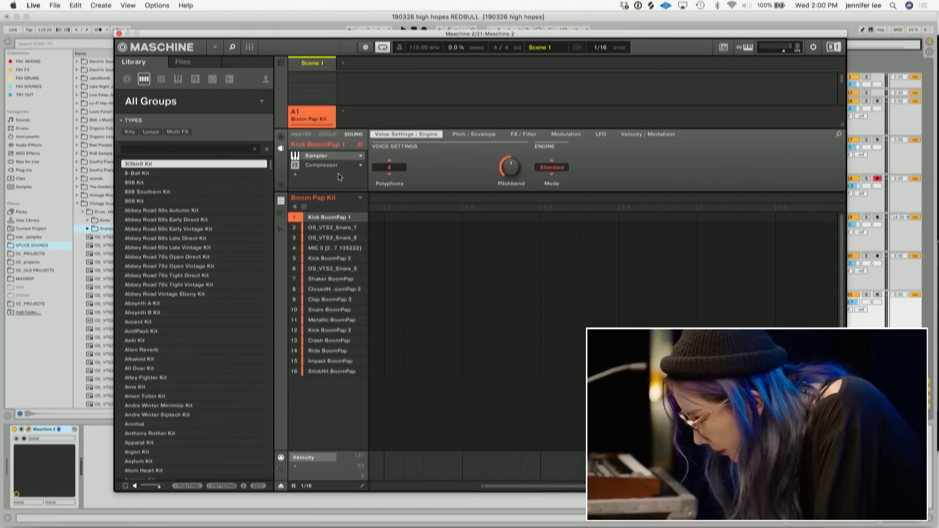
drag(582, 34, 408, 395)
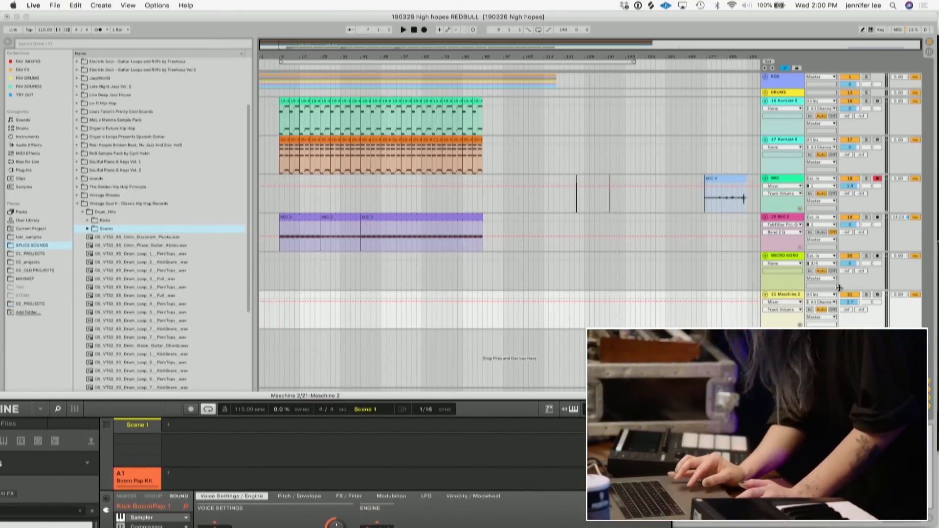
drag(524, 394, 610, 365)
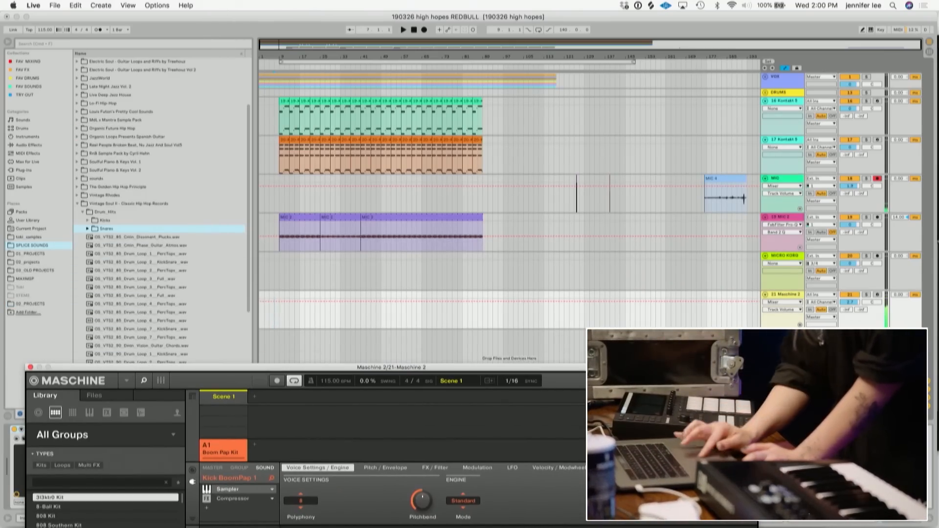
- Arm the Maschine 2 track and record a Maschine pad performance into the arrangement from the MIC 2 clip's start
click(879, 295)
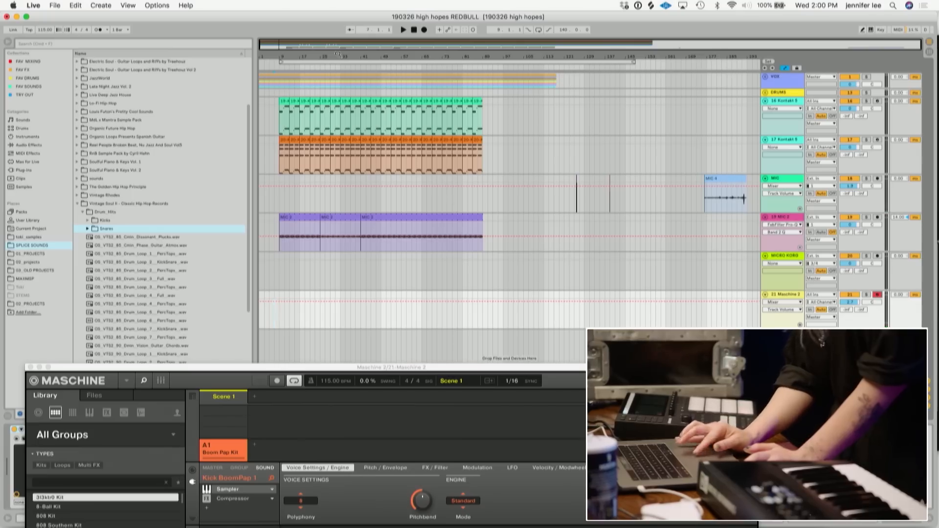
click(424, 30)
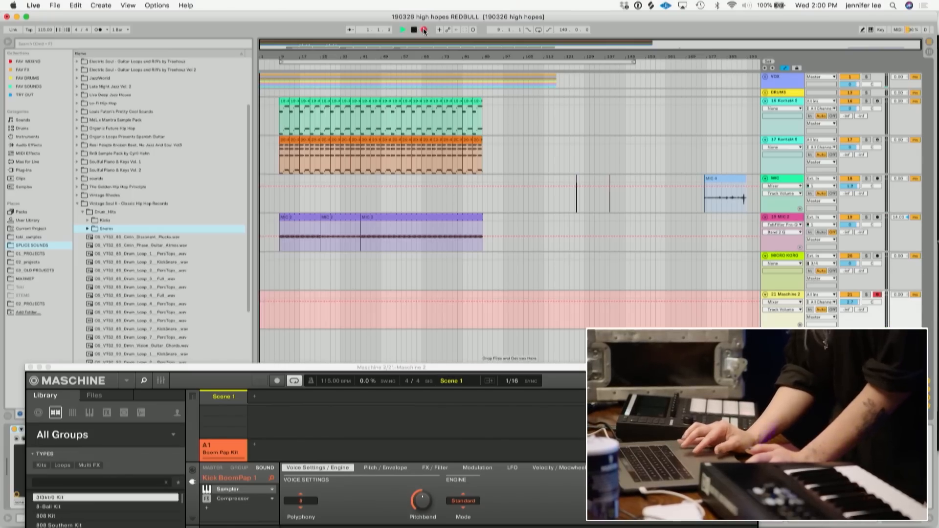
click(299, 217)
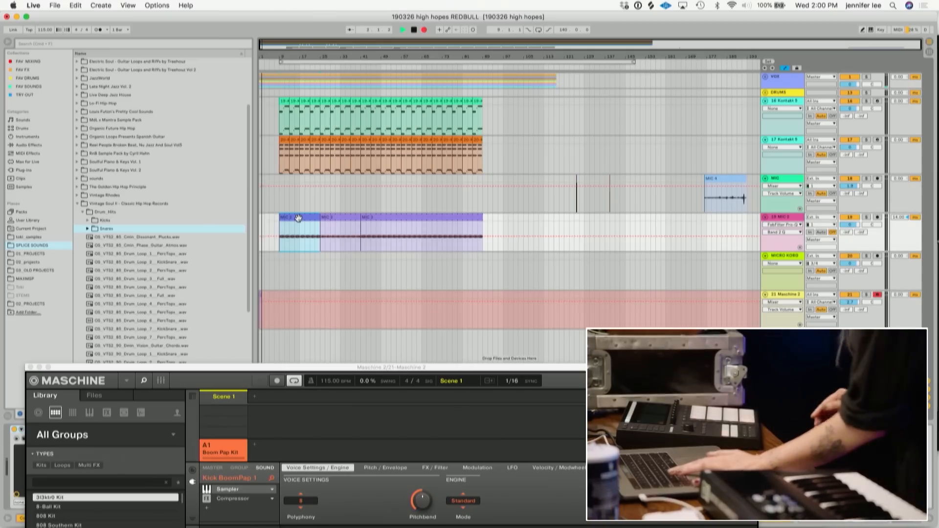
key(space)
key(space)
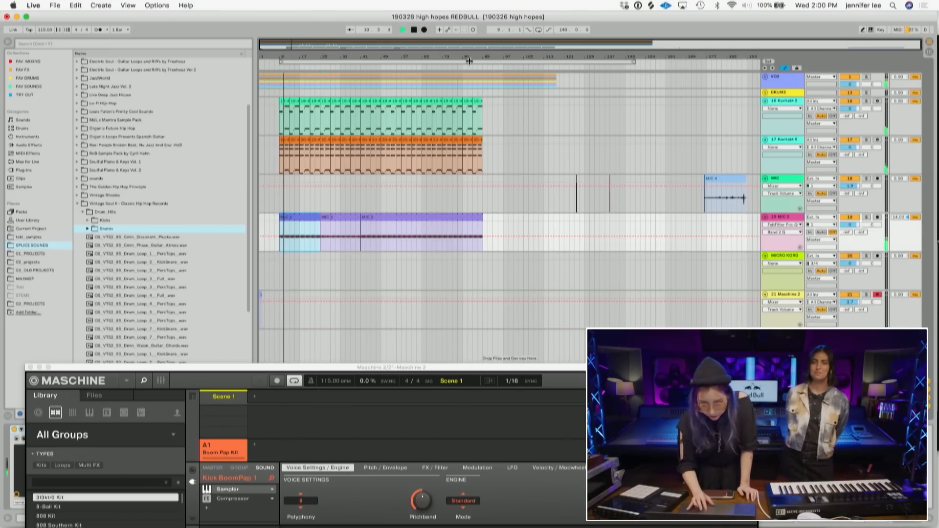
click(424, 30)
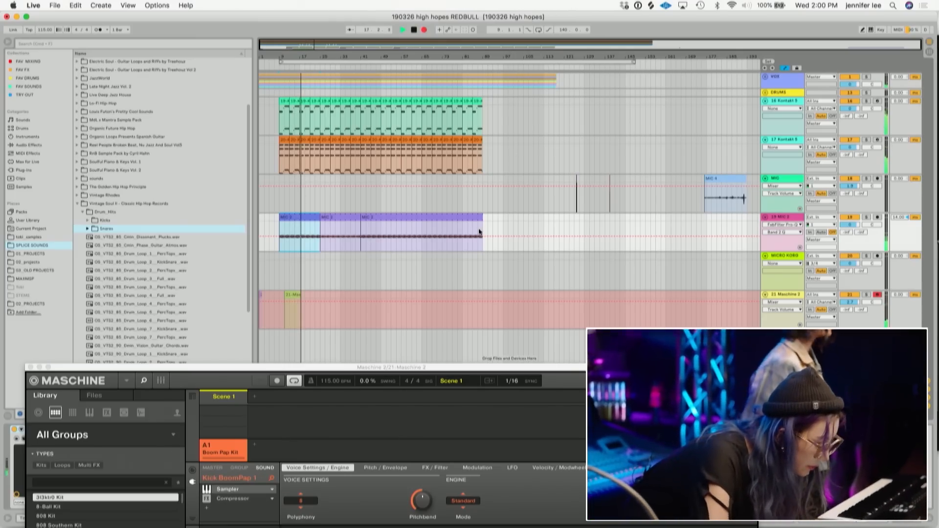
drag(539, 369, 495, 527)
key(space)
- Open the Maschine 2 plugin window from the recorded clip's track, move it up, and start recording a pattern
click(294, 295)
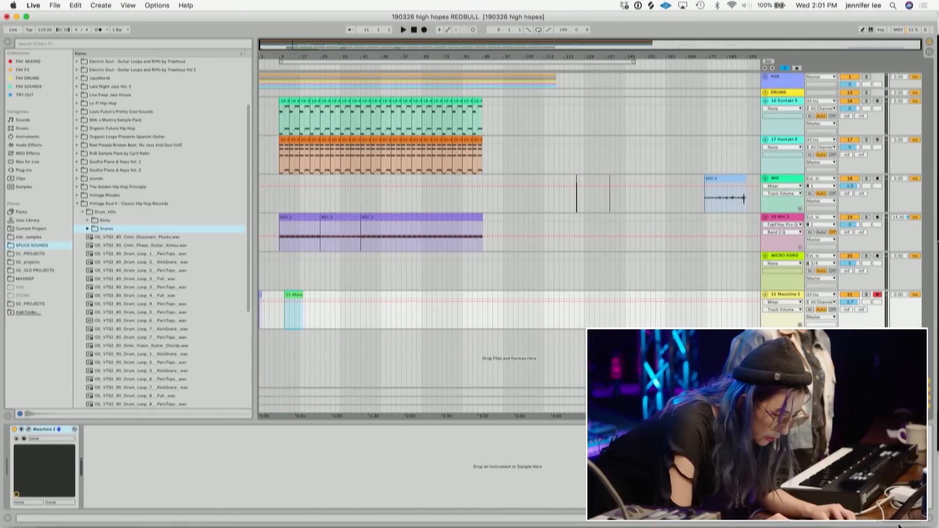
click(194, 471)
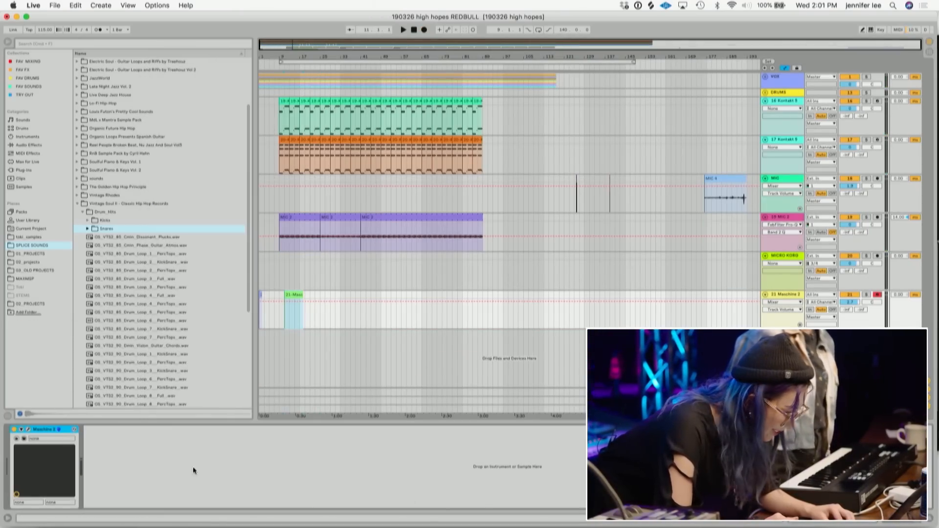
click(29, 431)
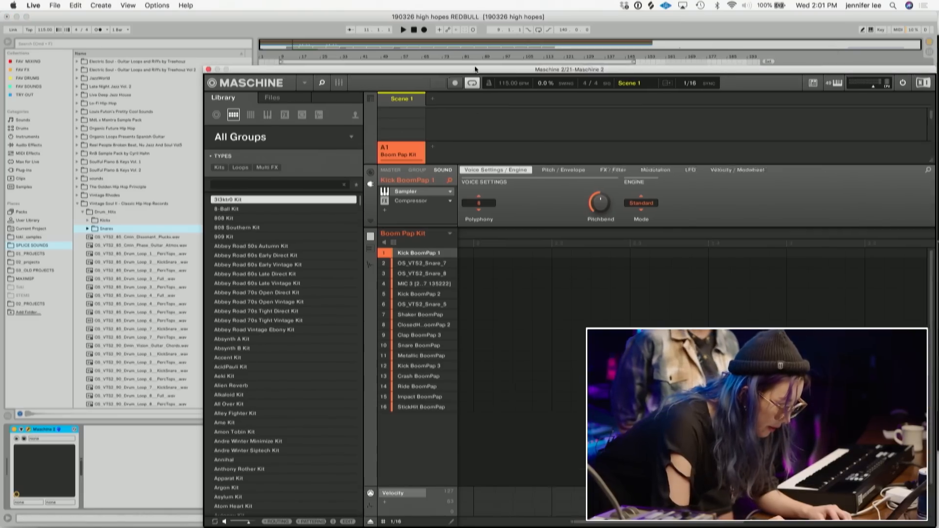
drag(520, 72, 341, 19)
key(r)
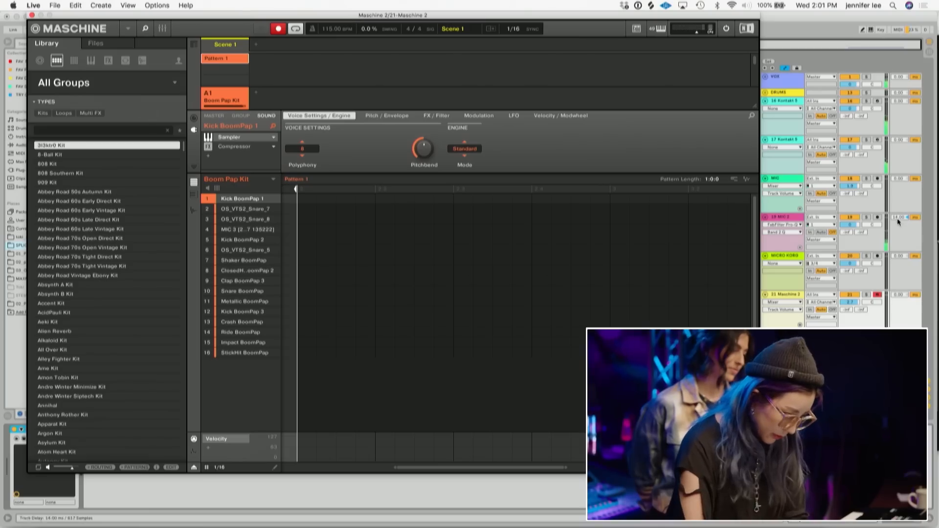
- Disarm the Maschine 2 track and switch back to Live
click(878, 296)
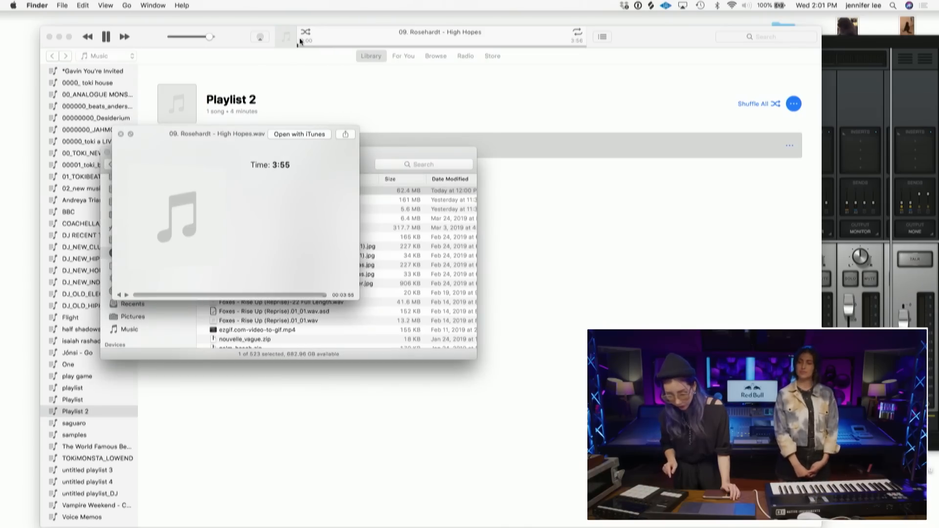
mouse_move(1, 179)
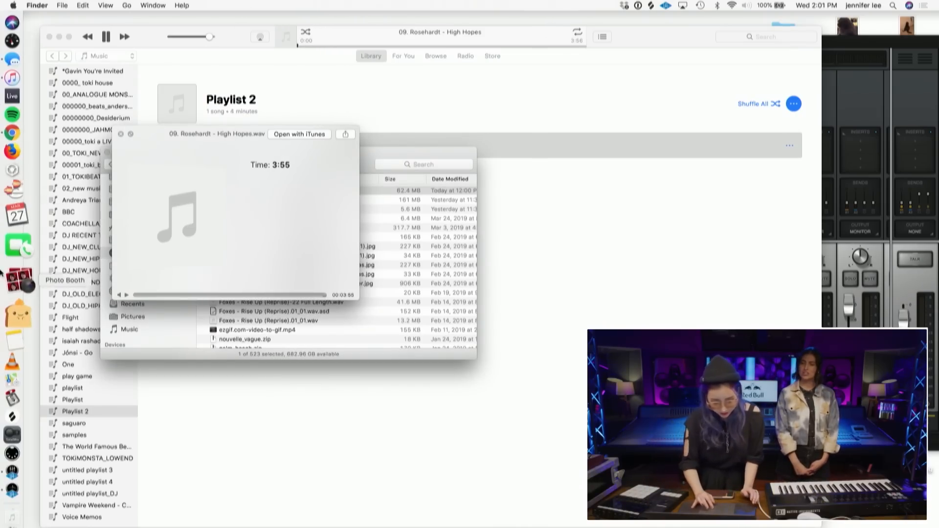
click(16, 129)
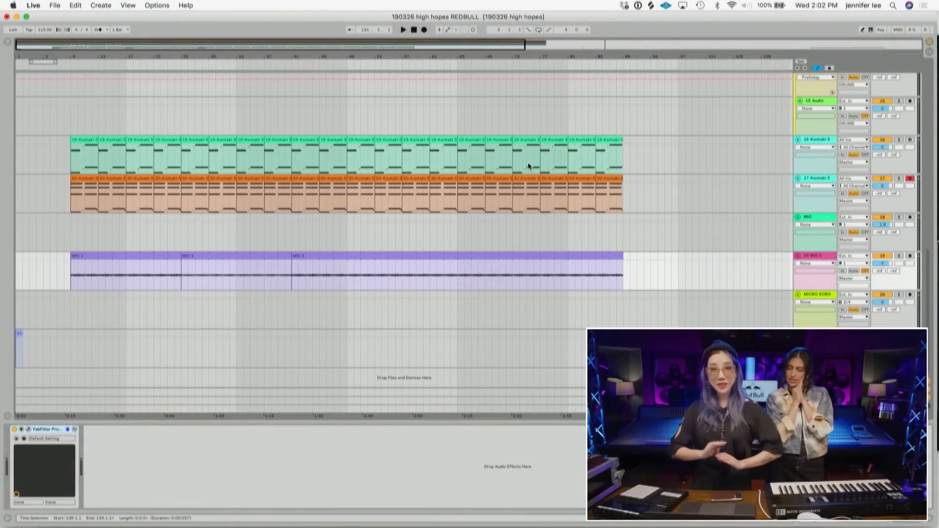
- Delete the Maschine 2 track and save the set
click(809, 334)
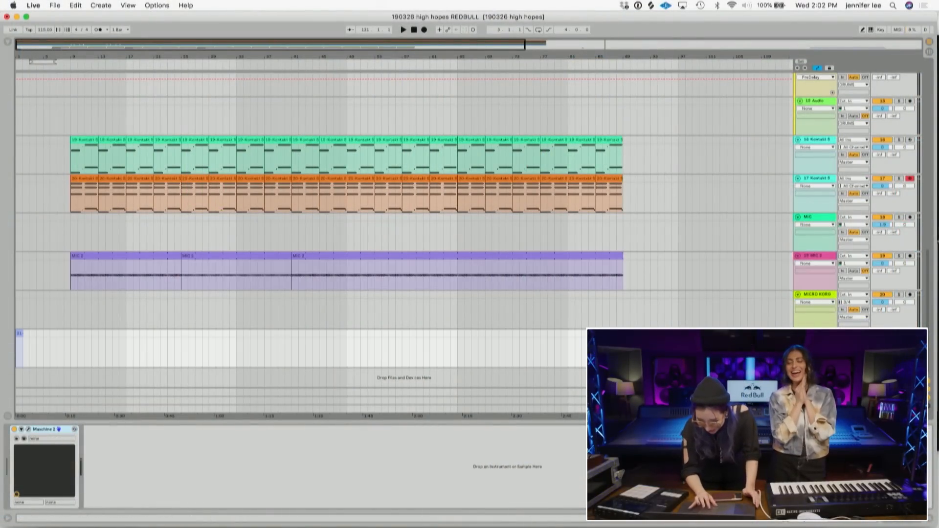
key(Delete)
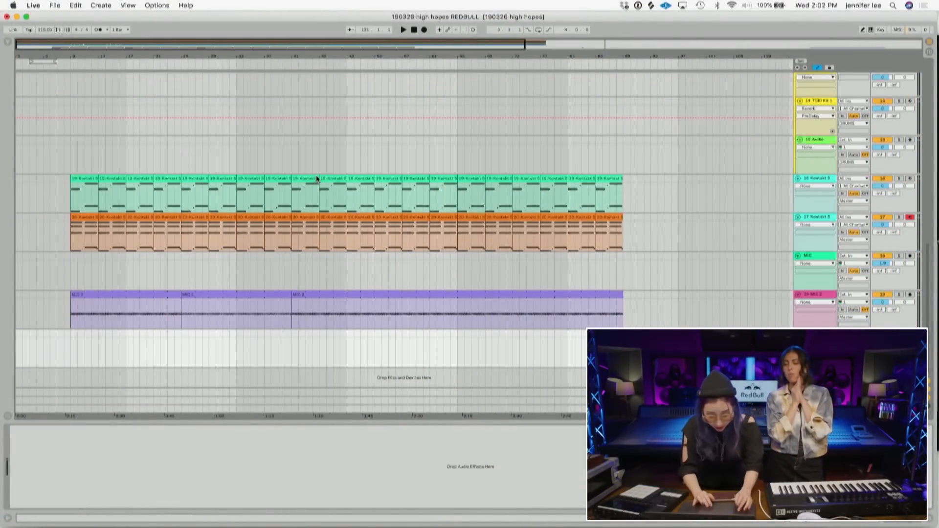
key(super+s)
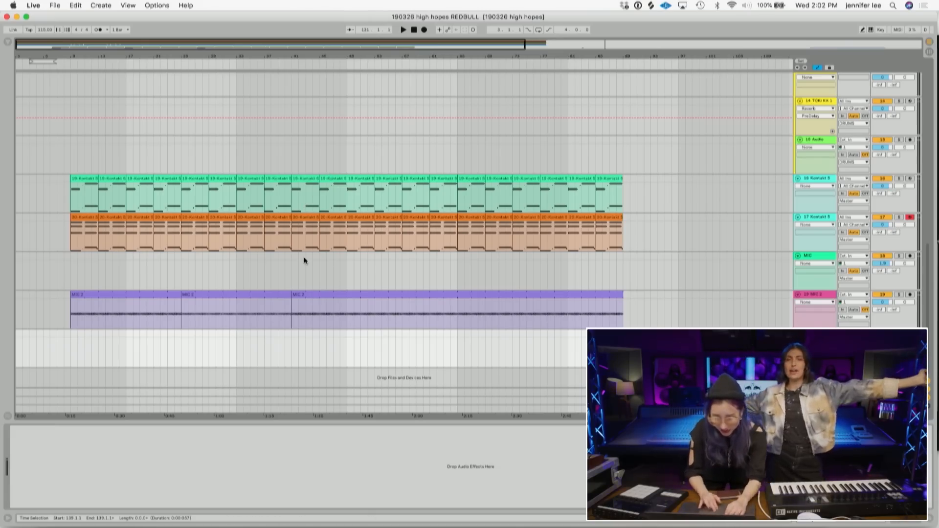
- Play back the arrangement from the start of the Kontakt clips and stop it
click(80, 218)
key(space)
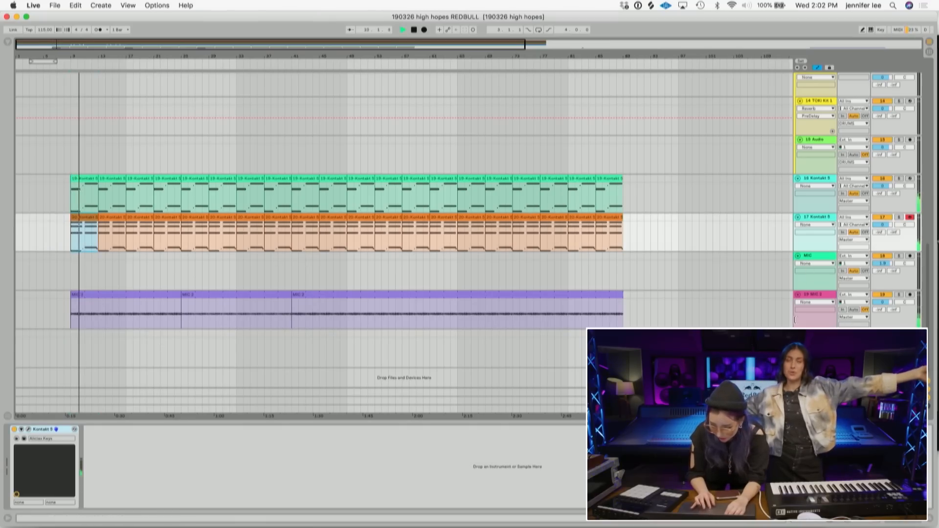
key(space)
- Insert a new audio track and open the Splice Sounds folder in the browser
click(159, 343)
key(super+t)
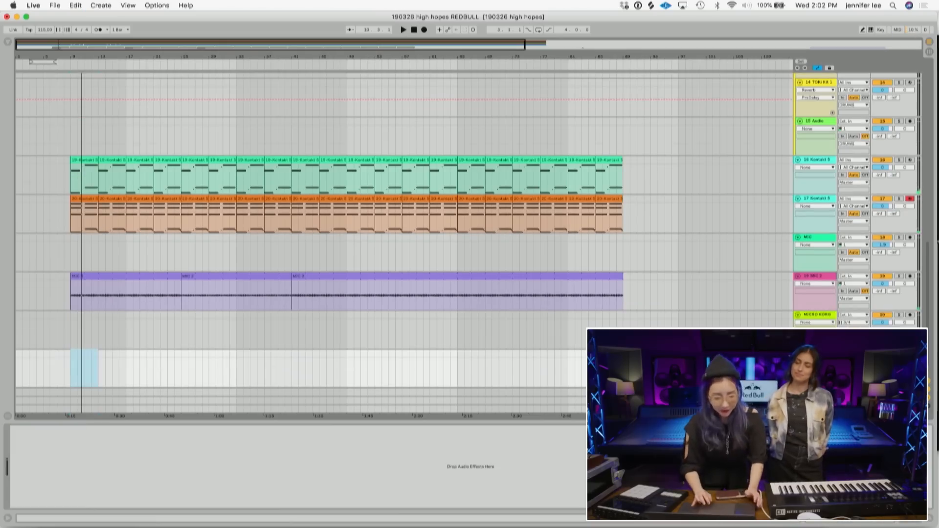
click(7, 43)
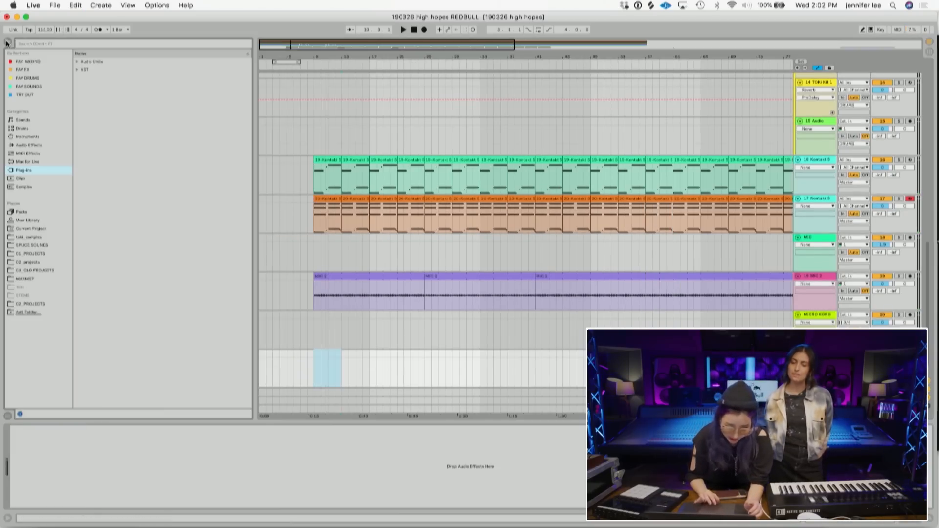
click(34, 246)
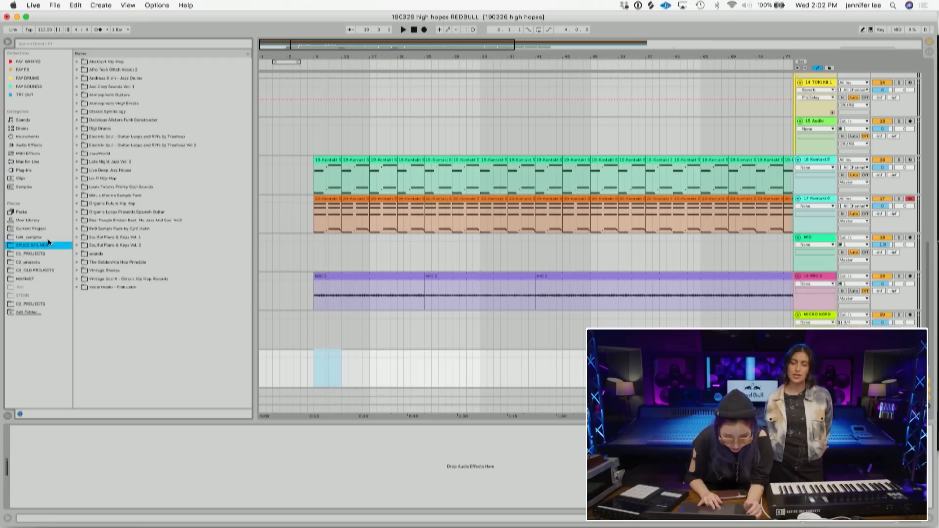
- Expand the Vintage Soul 1 - Classic Hip Hop Records folder and preview drum loop samples
click(78, 279)
scroll(166, 266, down, 5)
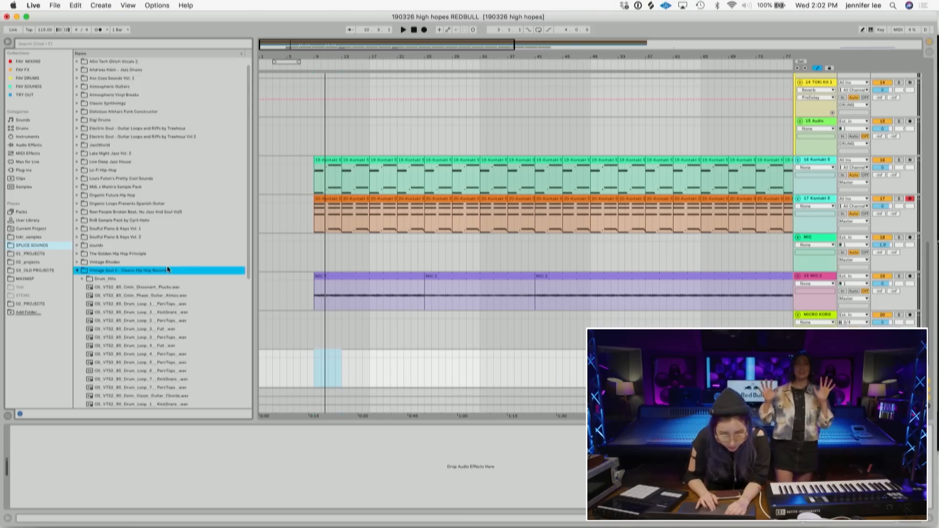
scroll(169, 213, down, 5)
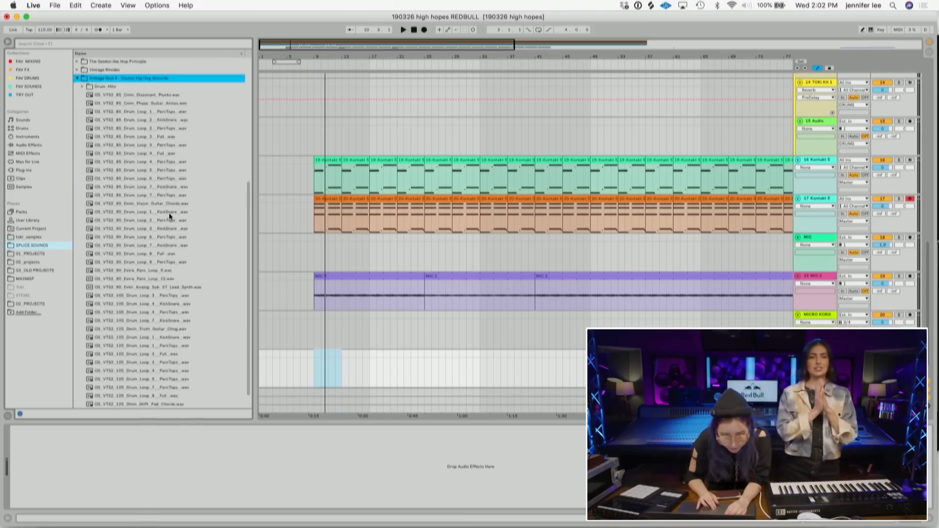
click(148, 279)
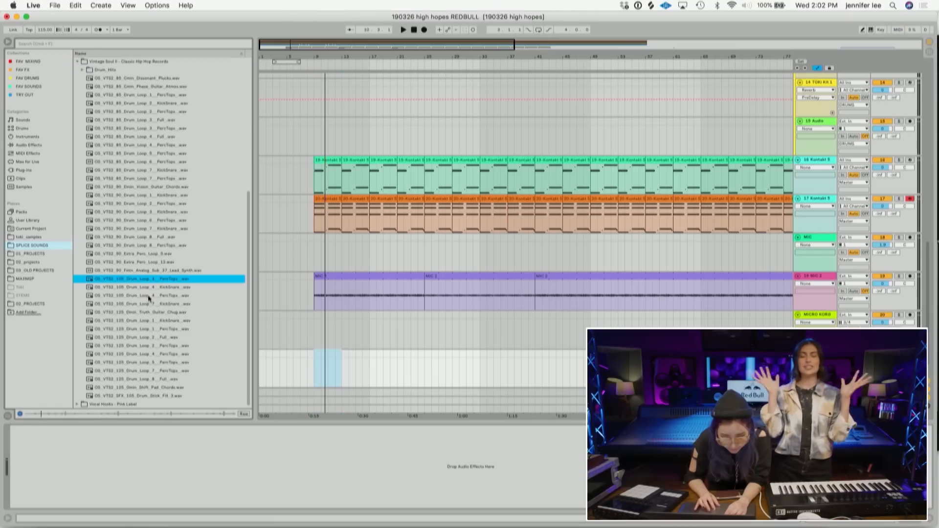
click(148, 295)
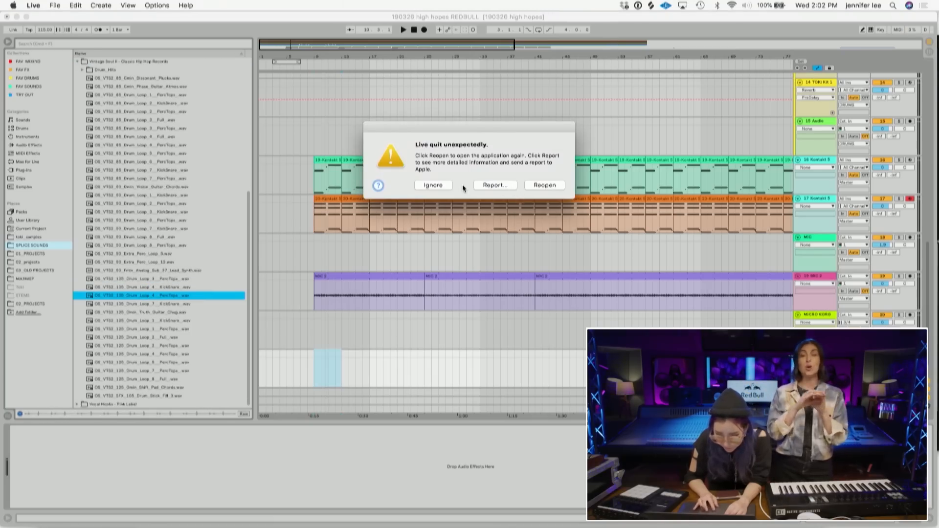
click(434, 185)
- Place the 09_VTS2_105_Drum_Loop_3_PercTops.wav loop on the new audio track at the song's start and play it
click(162, 289)
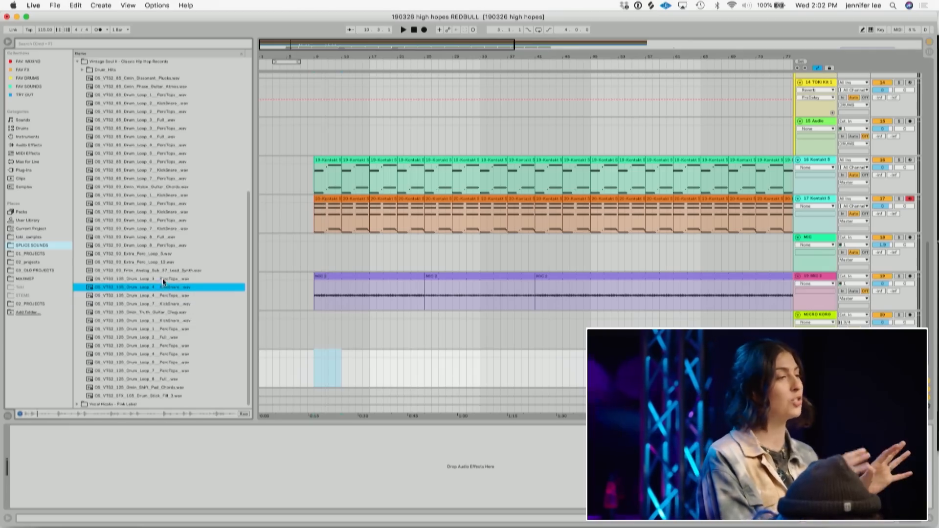
click(163, 279)
drag(162, 277, 318, 385)
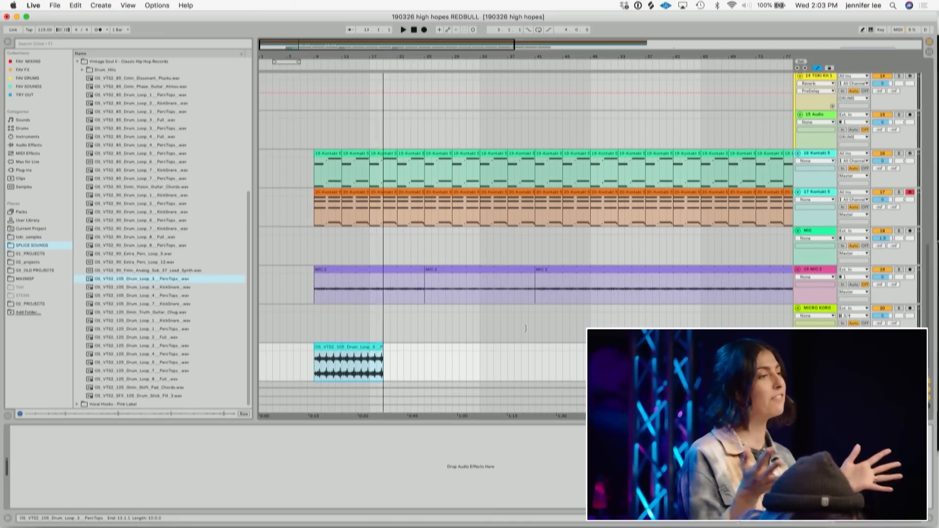
key(space)
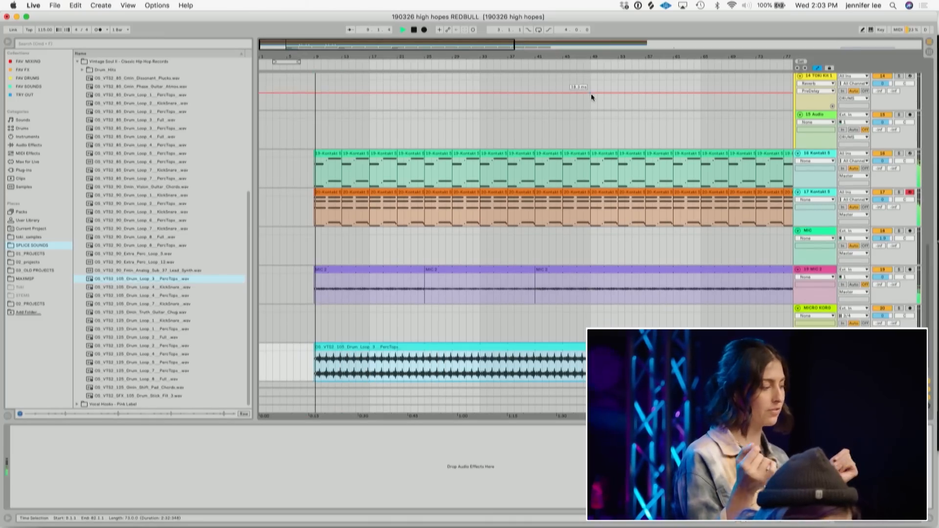
- Insert two more audio tracks below the drum loop track
double_click(559, 57)
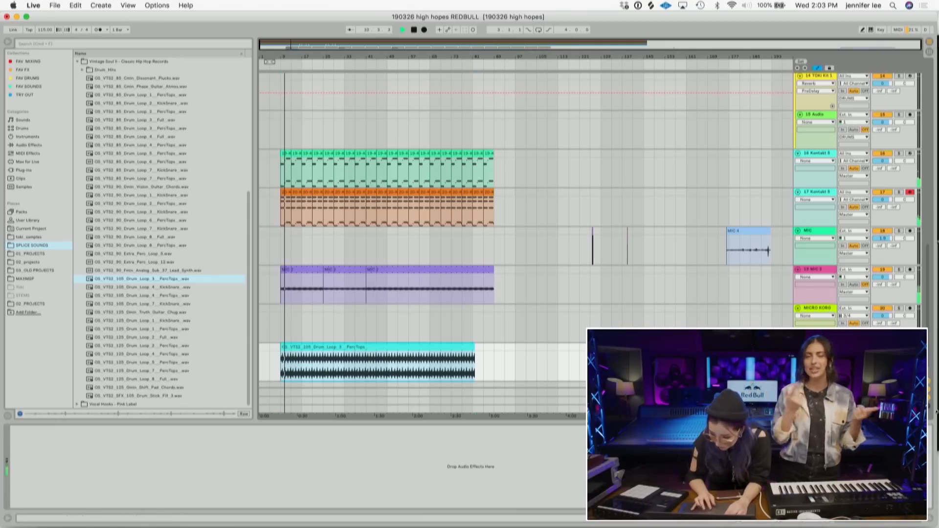
click(929, 407)
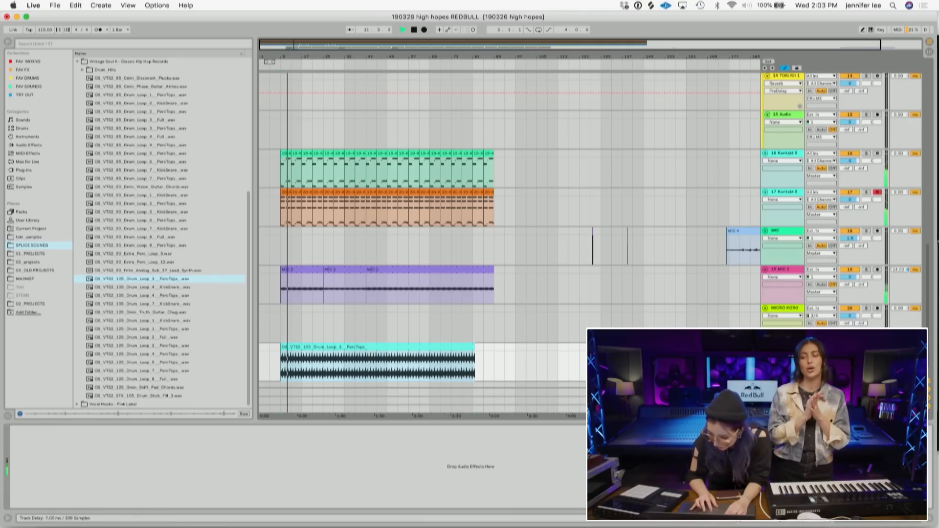
key(super+t)
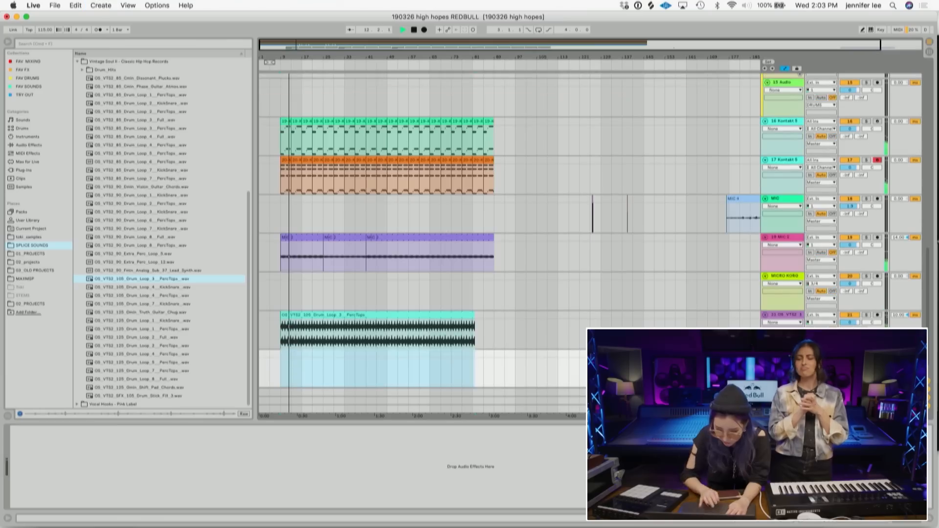
key(super+t)
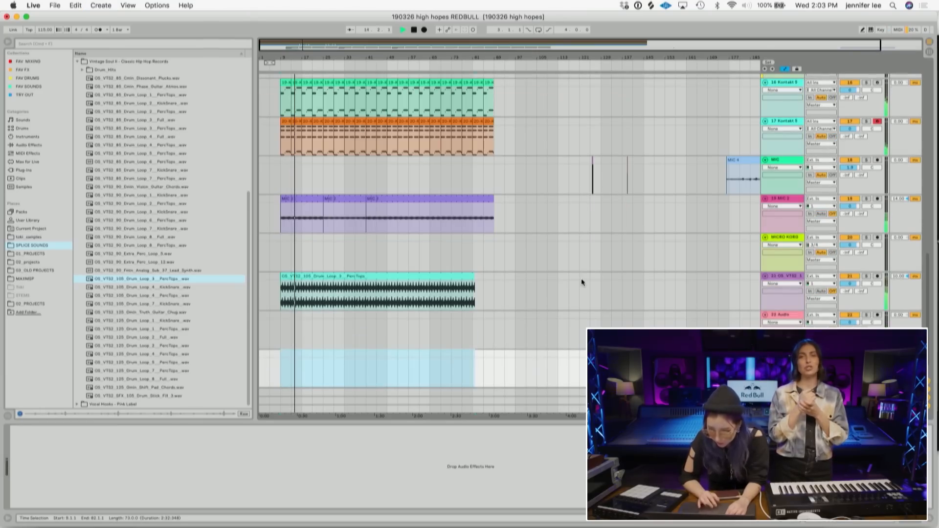
- Select the last empty audio track and save the set
scroll(679, 309, up, 15)
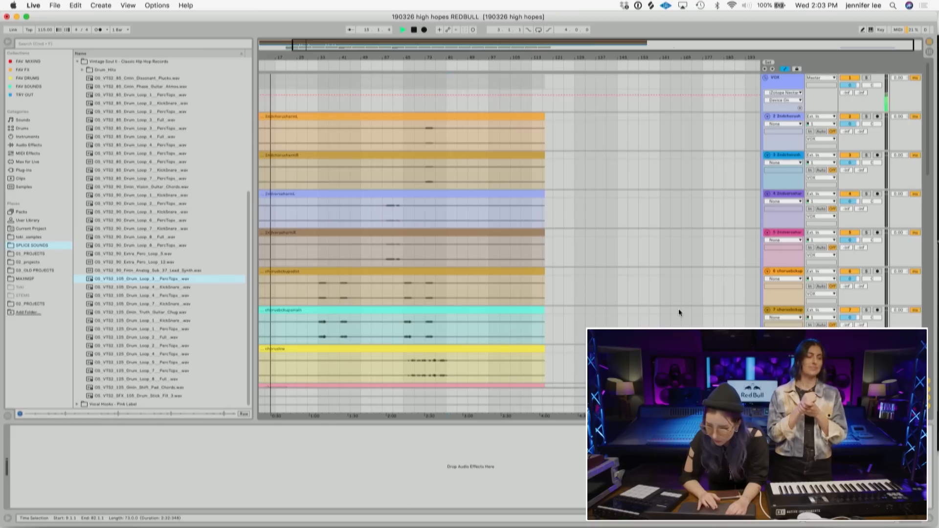
scroll(679, 309, down, 15)
click(784, 296)
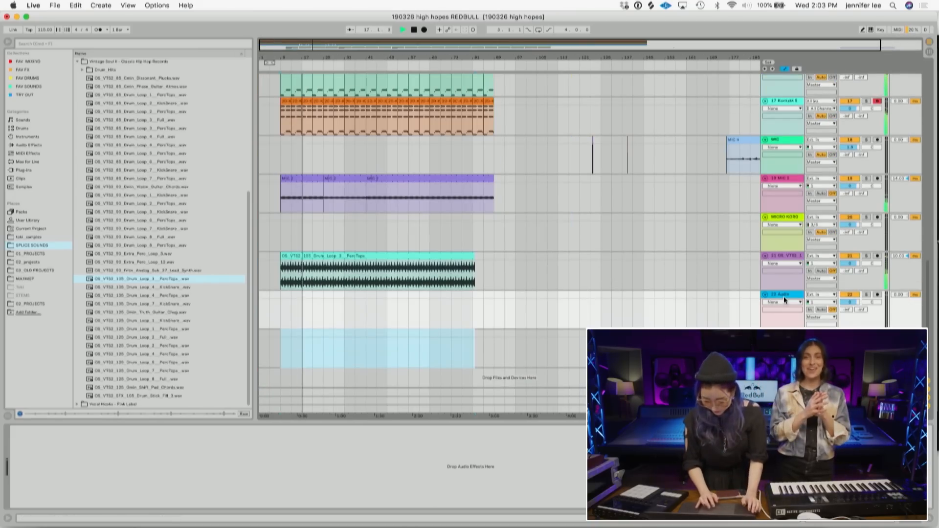
key(super+s)
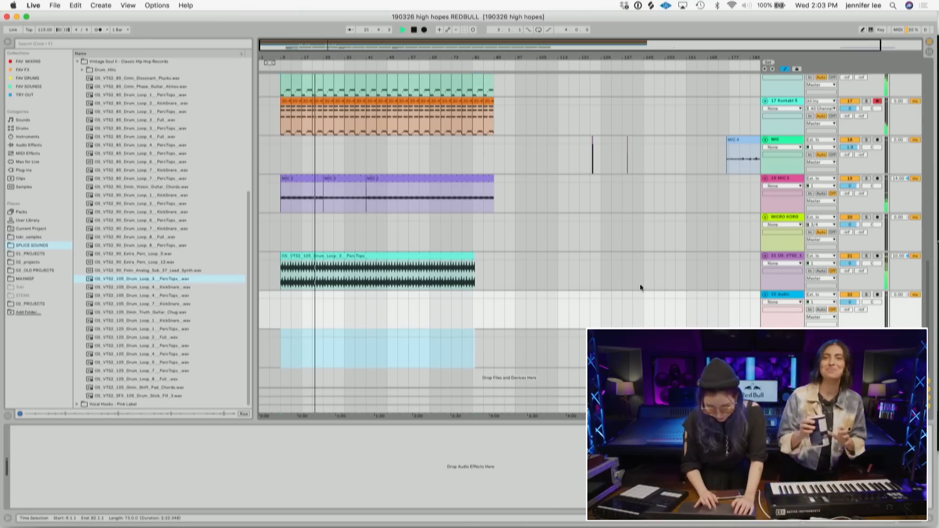
- Solo the MIC 2 track and play back the arrangement
key(space)
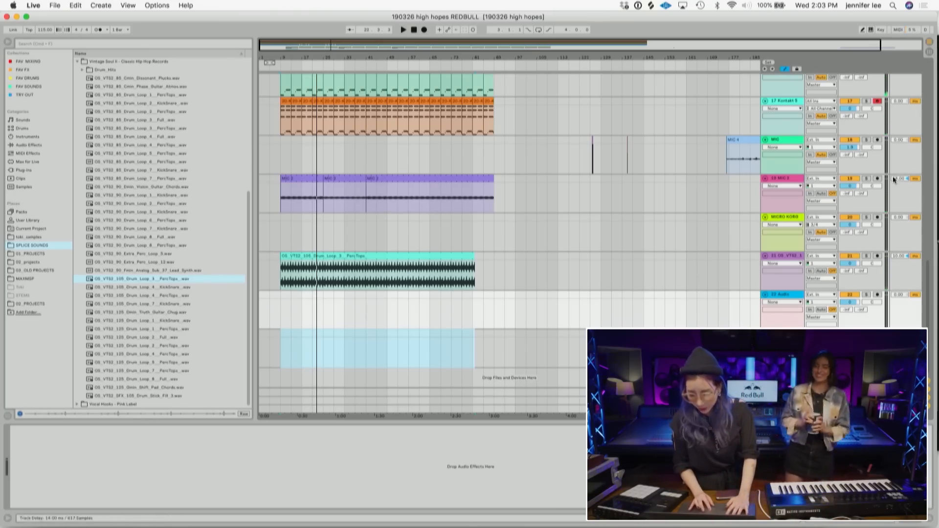
click(867, 179)
key(space)
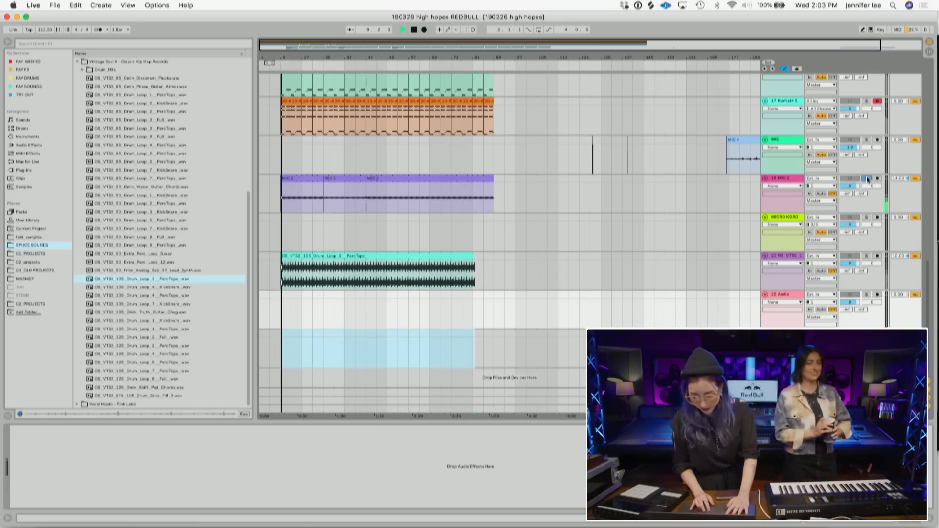
- Solo the drum loop track and play the arrangement back
click(866, 256)
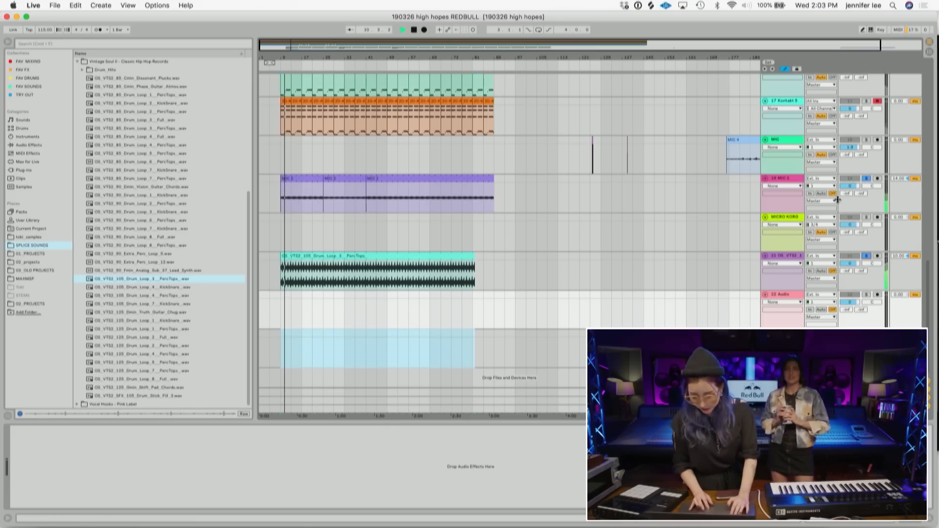
drag(855, 264, 869, 261)
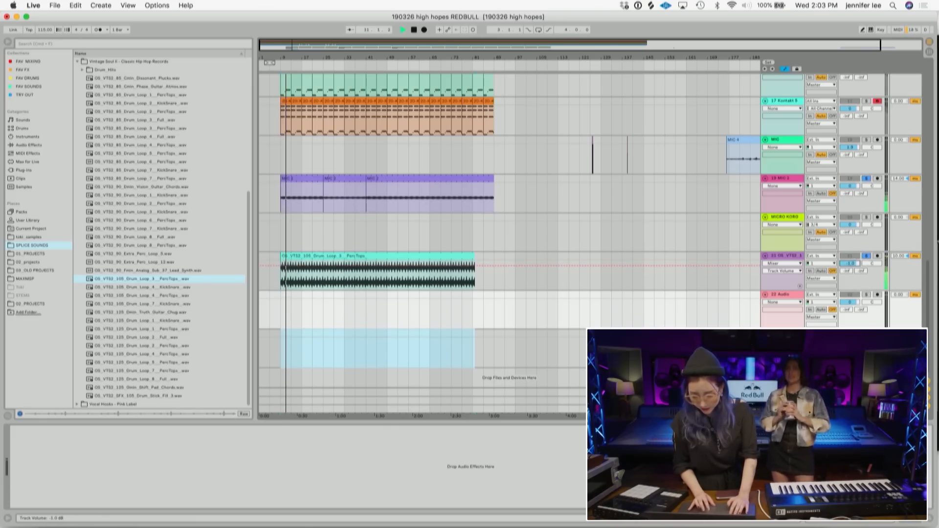
click(866, 256)
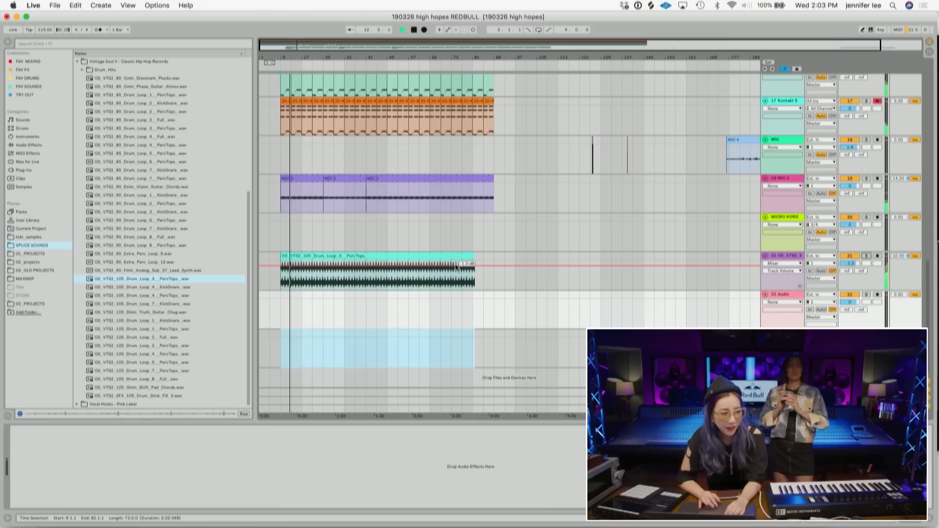
key(space)
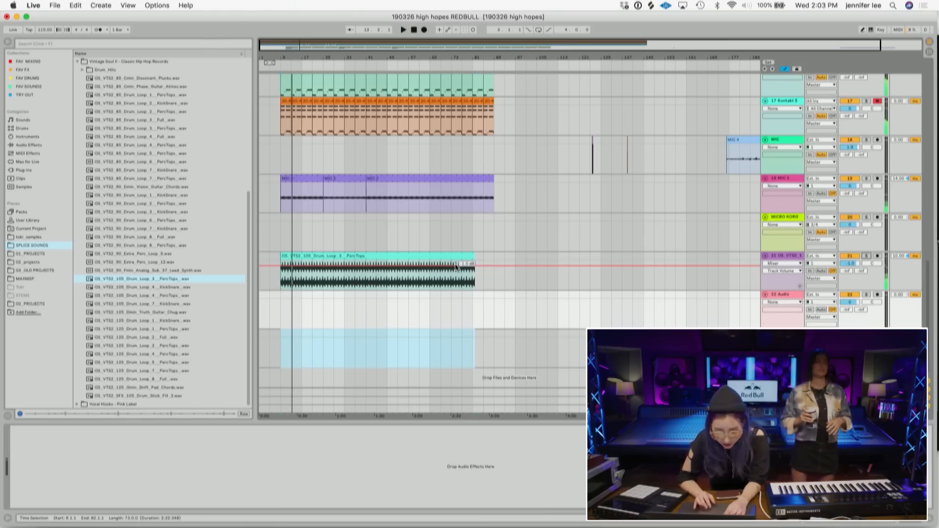
- Place the 09_VTS2_85_Drum_Loop_2_KickSnare.wav loop on the empty audio track at the song's start, trim its end and play it
click(211, 286)
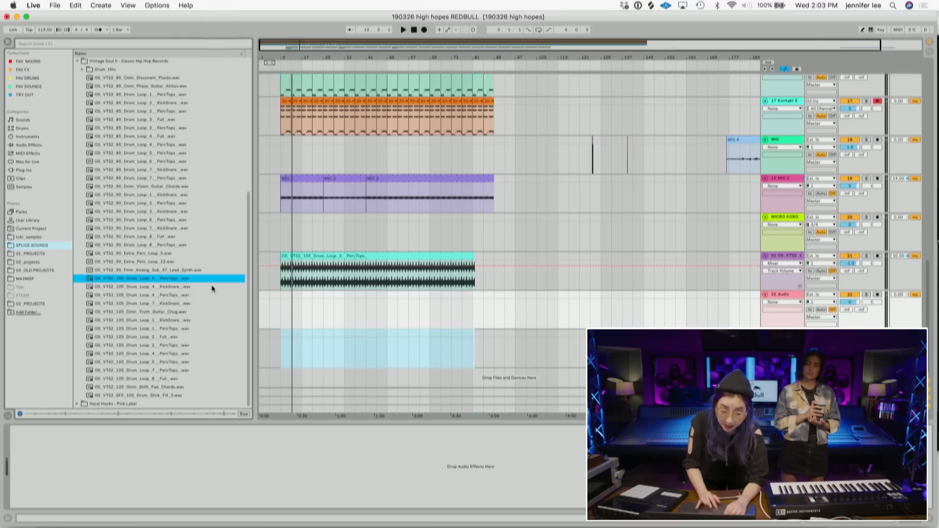
click(176, 103)
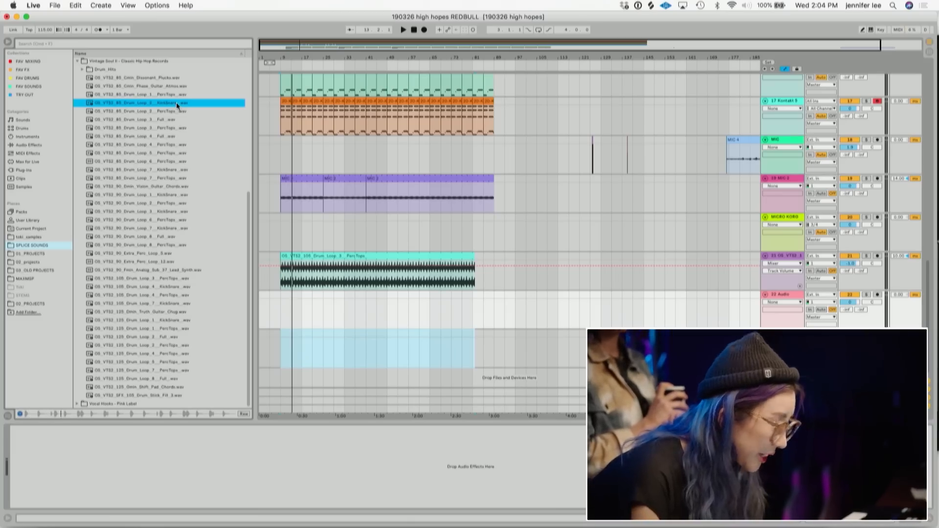
drag(172, 102, 289, 310)
drag(359, 297, 338, 295)
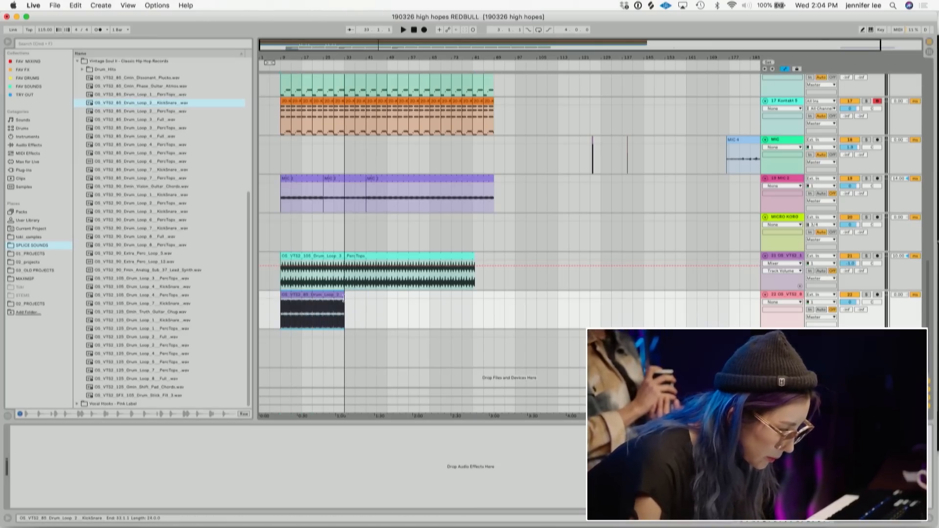
key(space)
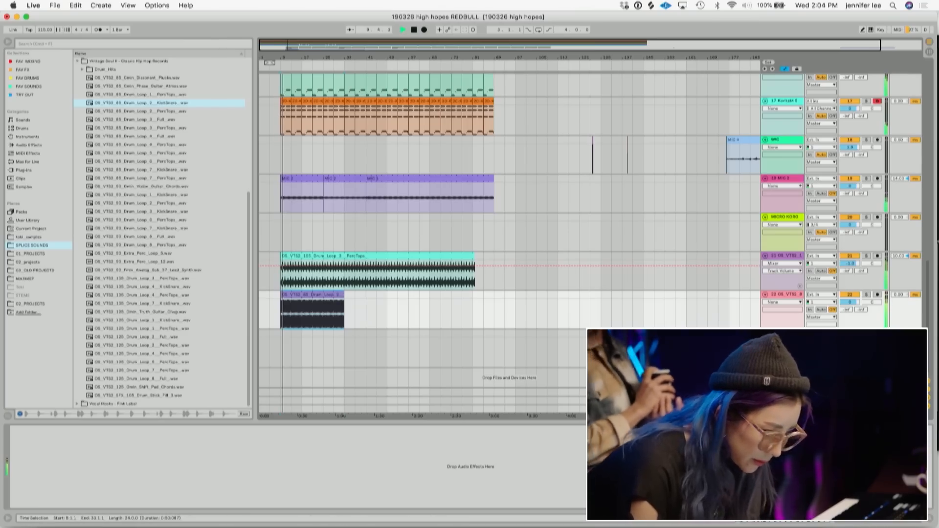
- Open the kick-snare clip and zoom in to play it from its start
double_click(337, 296)
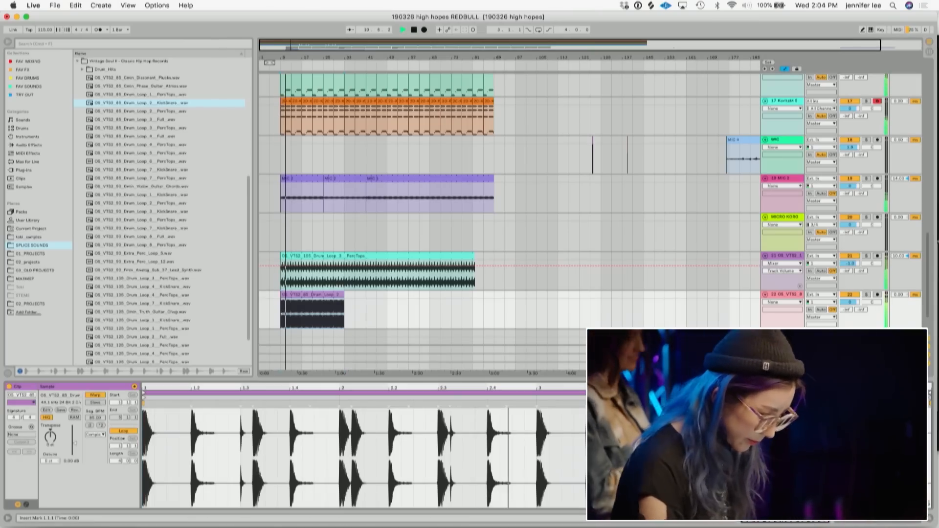
key(space)
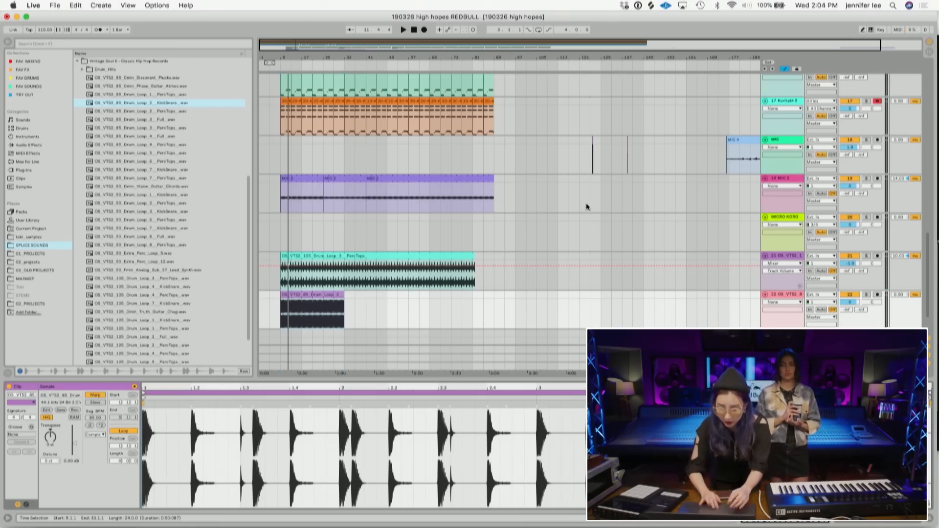
drag(283, 53, 420, 56)
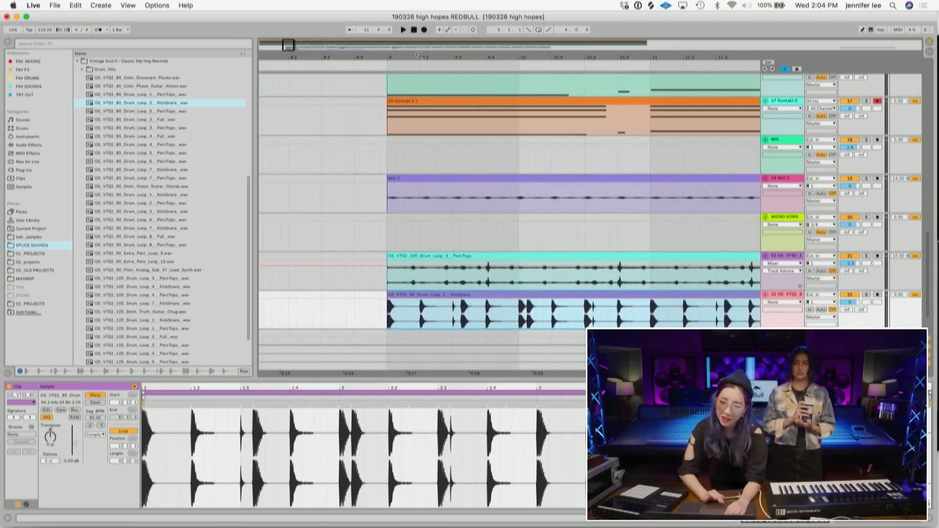
scroll(465, 223, down, 3)
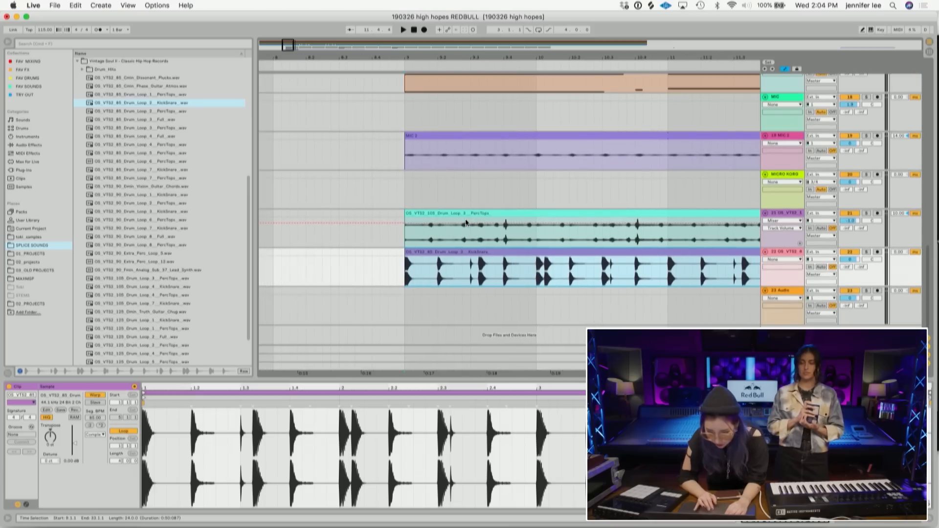
click(405, 282)
key(space)
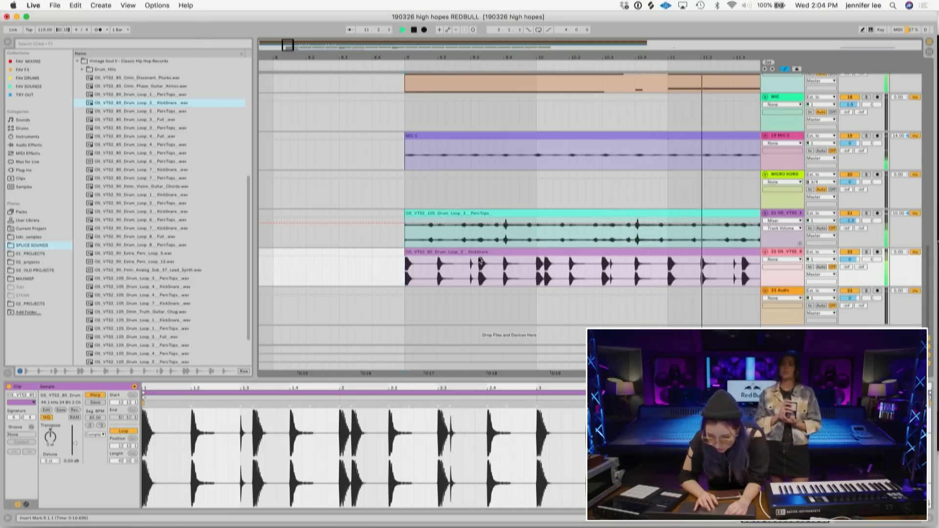
key(space)
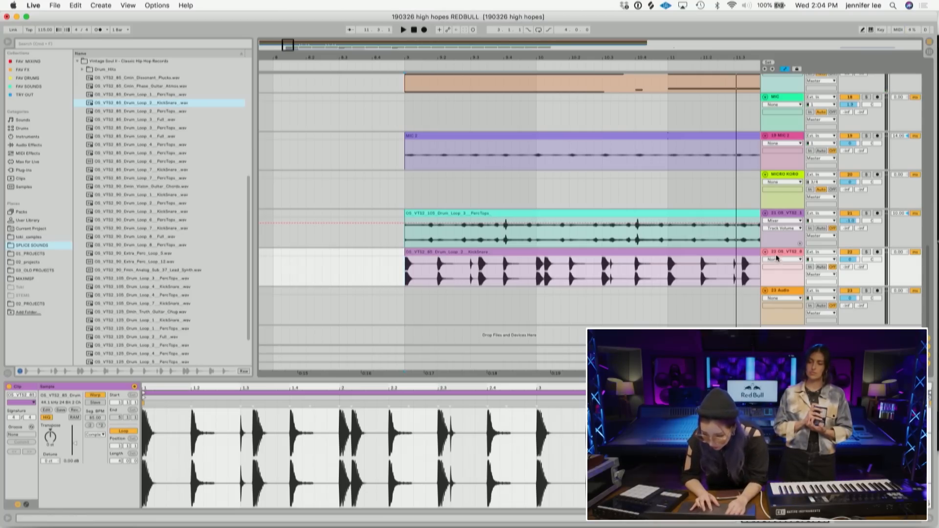
- Move a single hit from the kick-snare loop onto the audio track below and play it
key(Down)
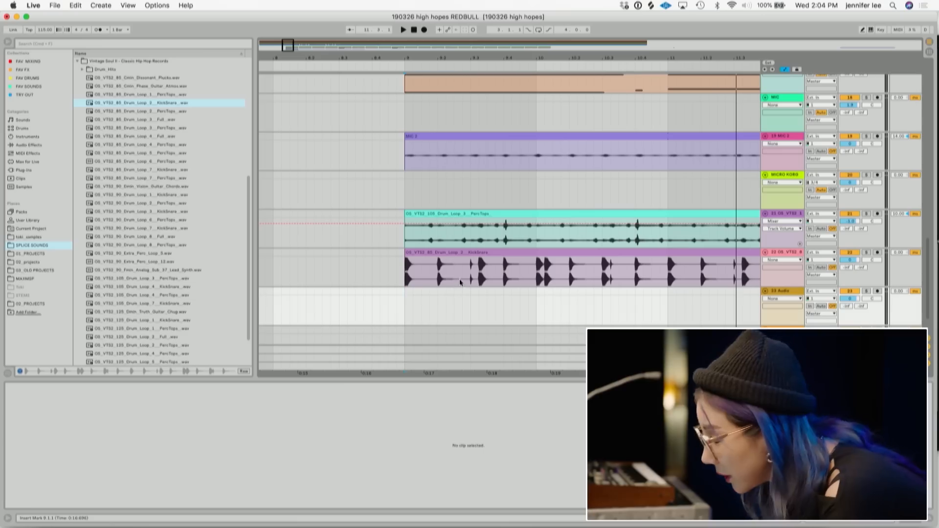
drag(462, 277, 433, 253)
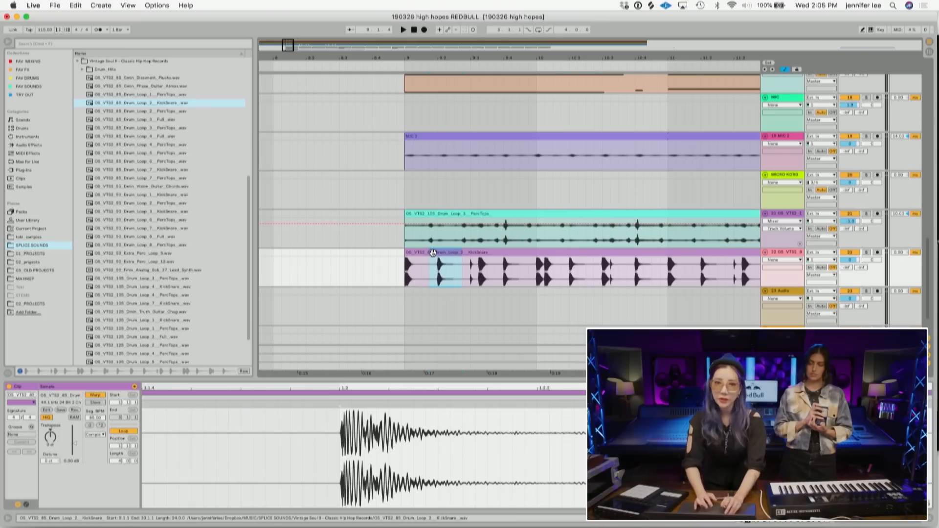
drag(433, 252, 430, 316)
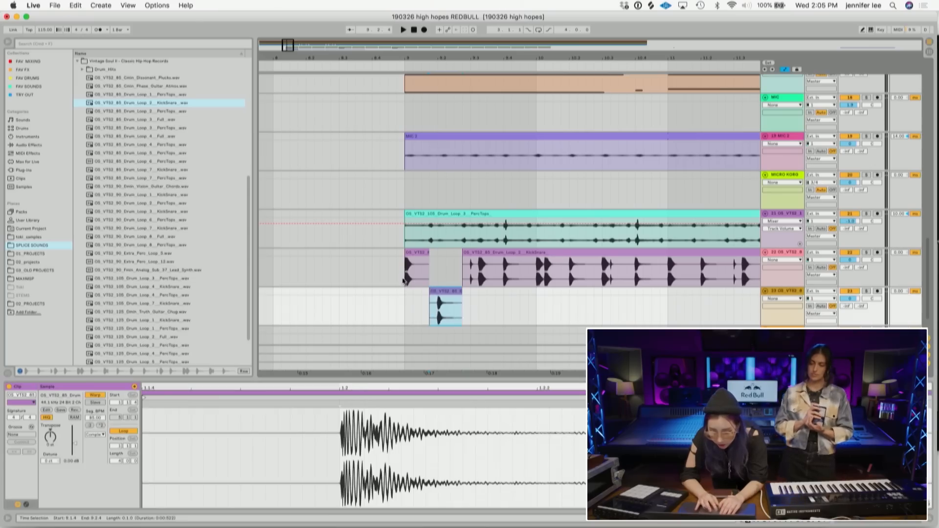
click(404, 280)
key(space)
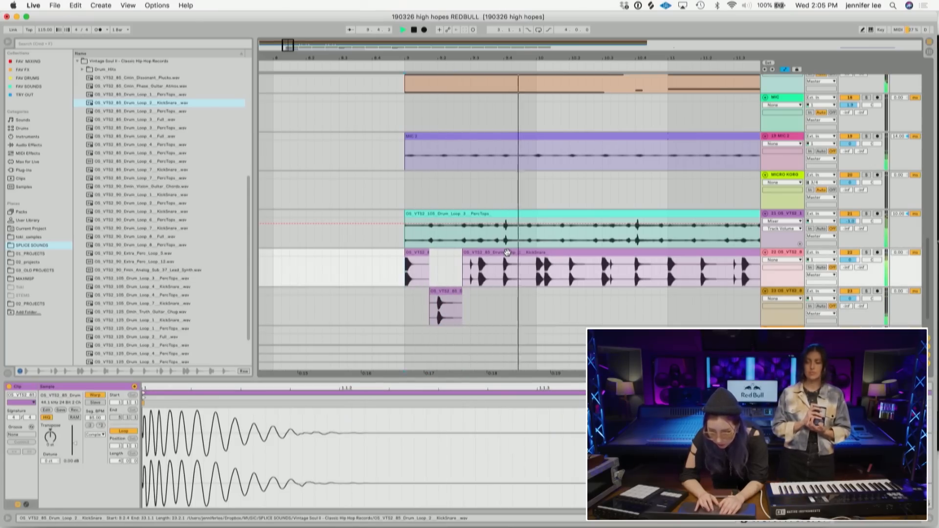
- Delete the rest of the kick-snare loop after its first hit
click(507, 252)
key(space)
key(Delete)
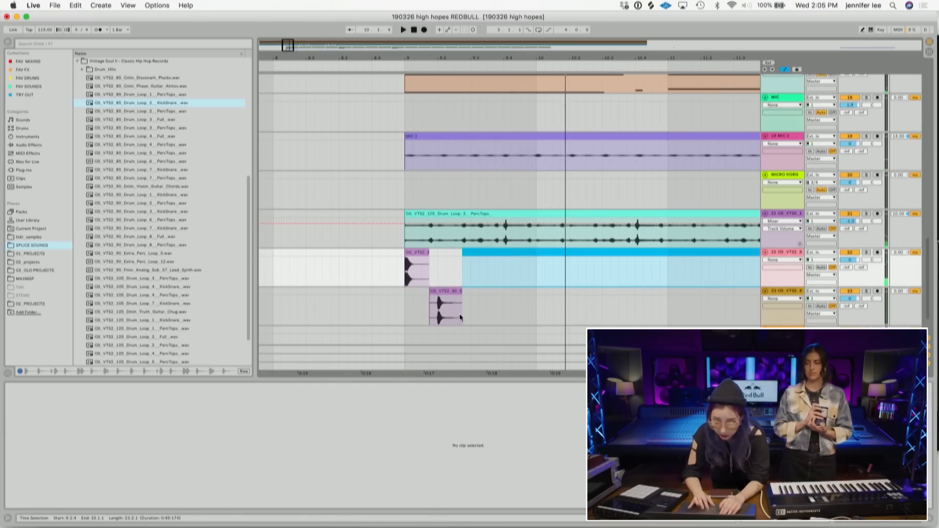
- Duplicate the isolated kick and snare slices across both tracks to form a short repeating pattern
click(427, 267)
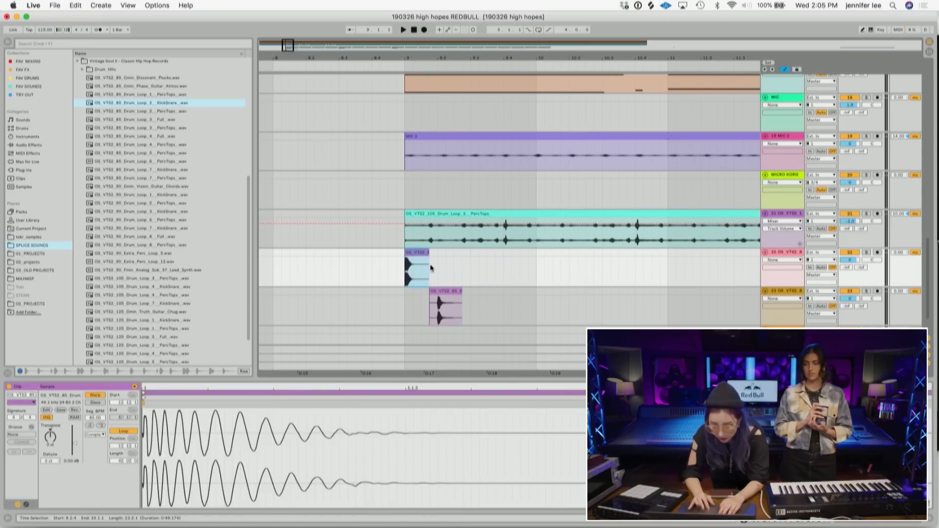
key(ctrl+d)
drag(471, 324, 402, 255)
key(super+c)
click(472, 277)
key(super+v)
drag(537, 319, 404, 253)
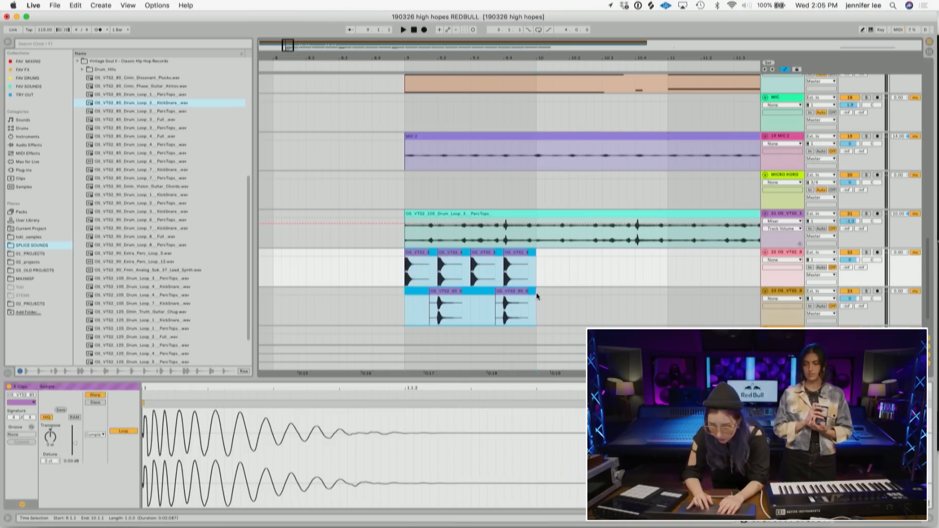
key(super+d)
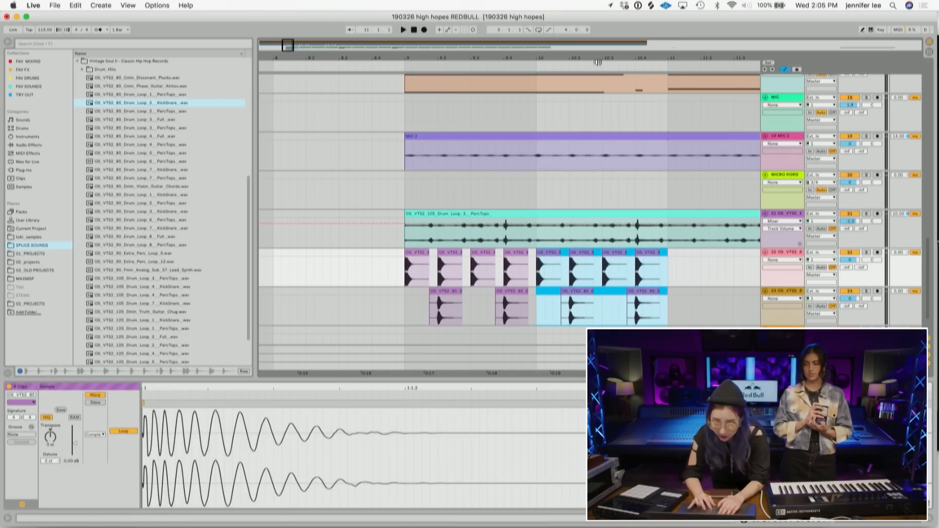
- Extend the kick-snare pattern by pasting more copies along both tracks and play it back
drag(598, 59, 599, 45)
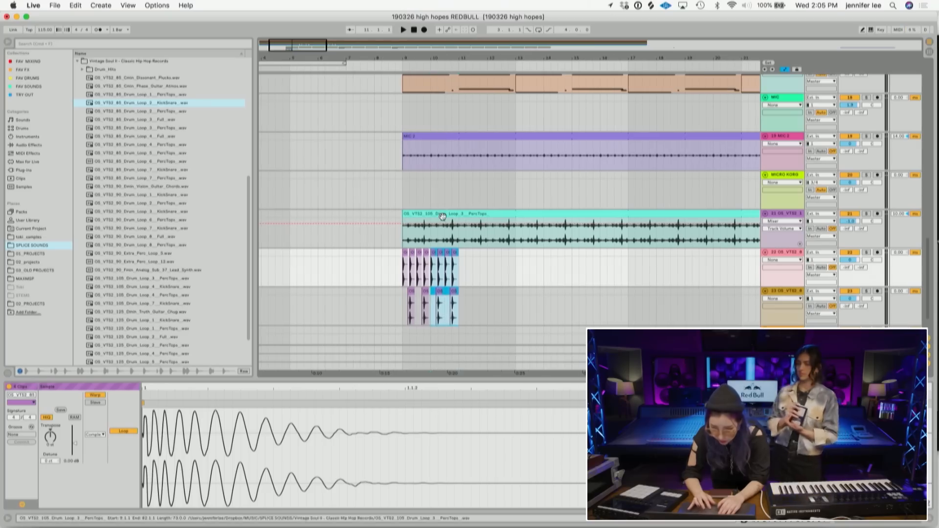
click(460, 266)
key(super+v)
click(488, 275)
key(super+v)
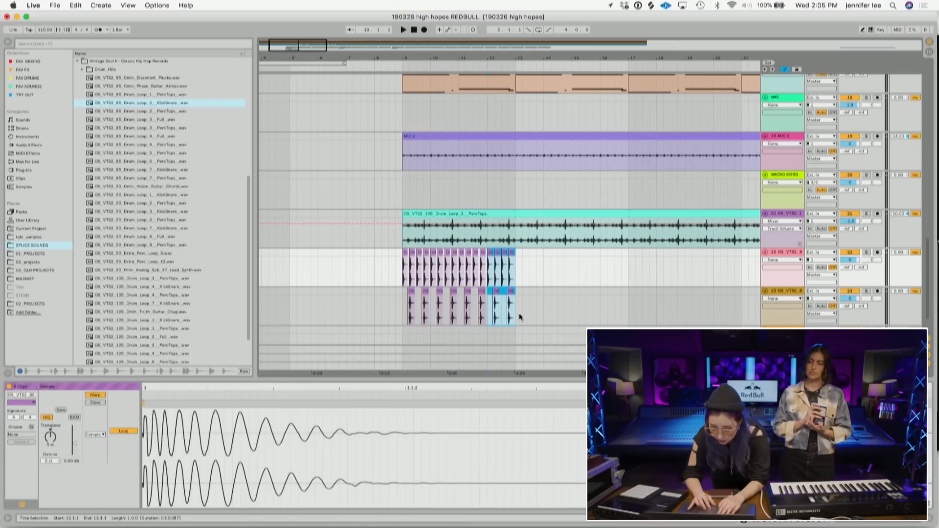
drag(517, 316, 404, 264)
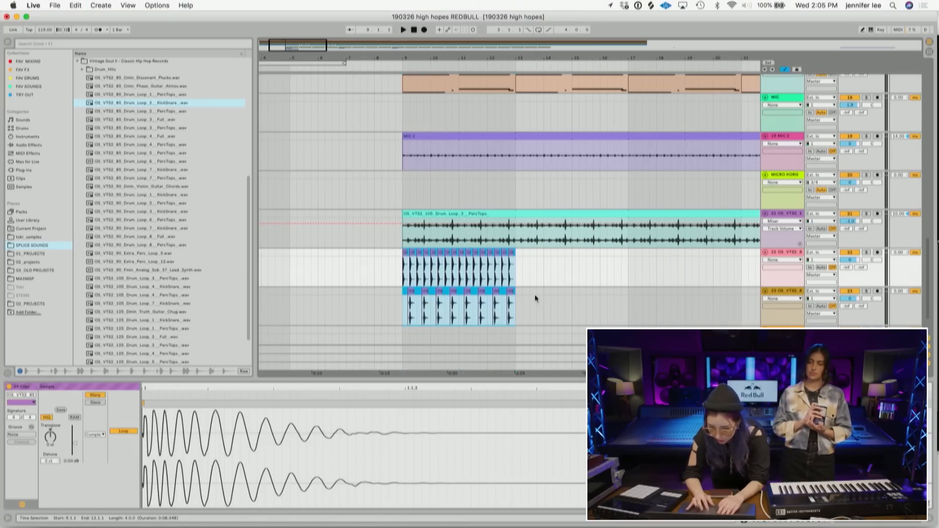
key(super+c)
click(517, 278)
key(super+v)
click(396, 279)
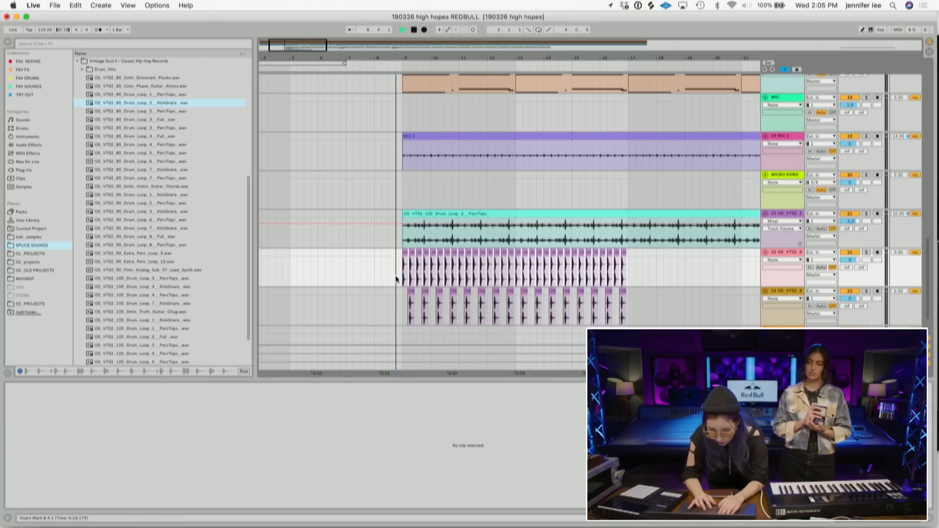
key(space)
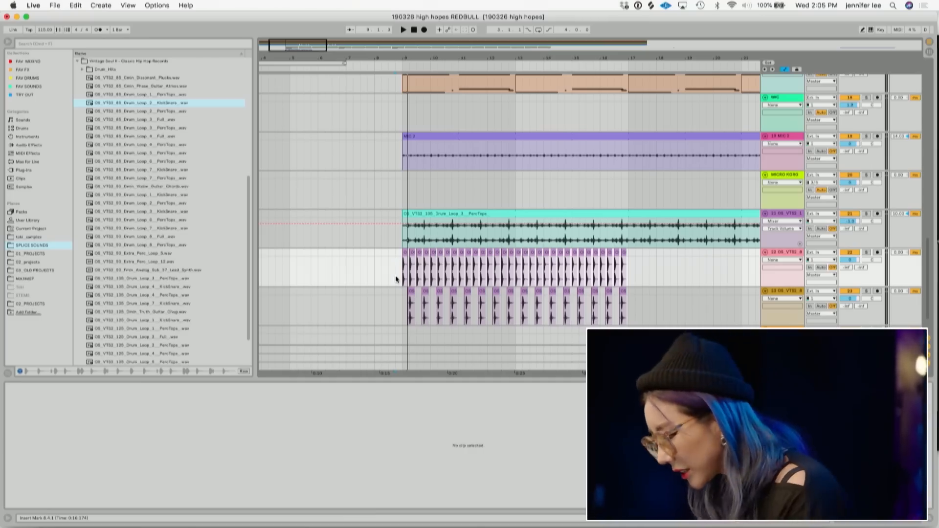
key(space)
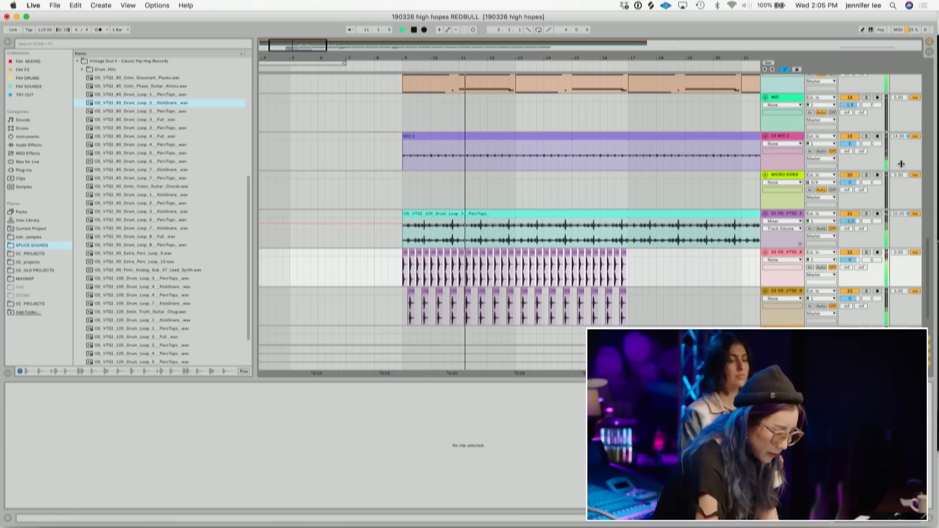
- Set the MIC 2 track's delay to 8.00 ms, solo that track and play it back
drag(899, 137, 899, 142)
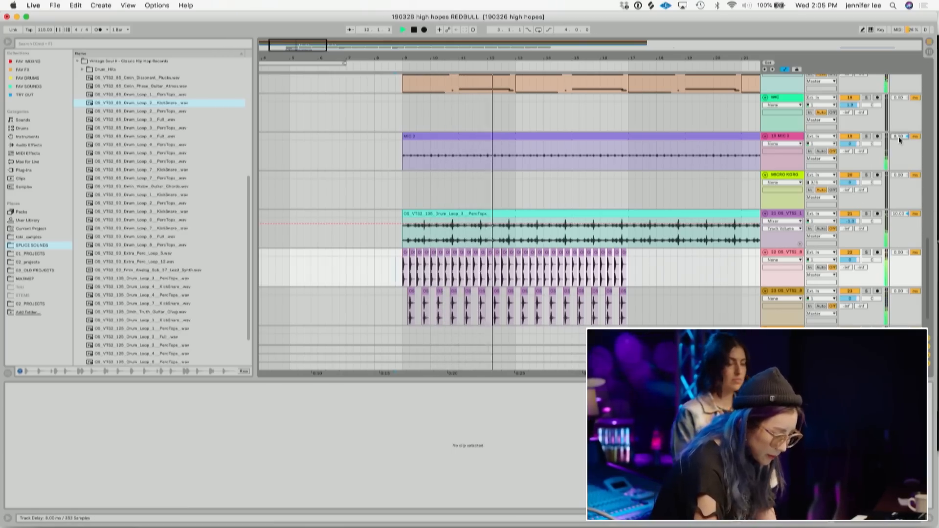
key(space)
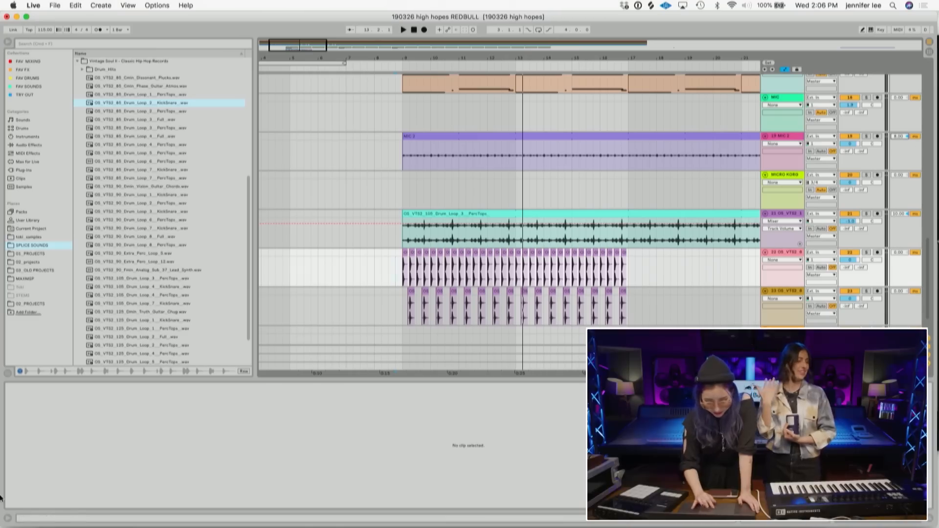
click(8, 520)
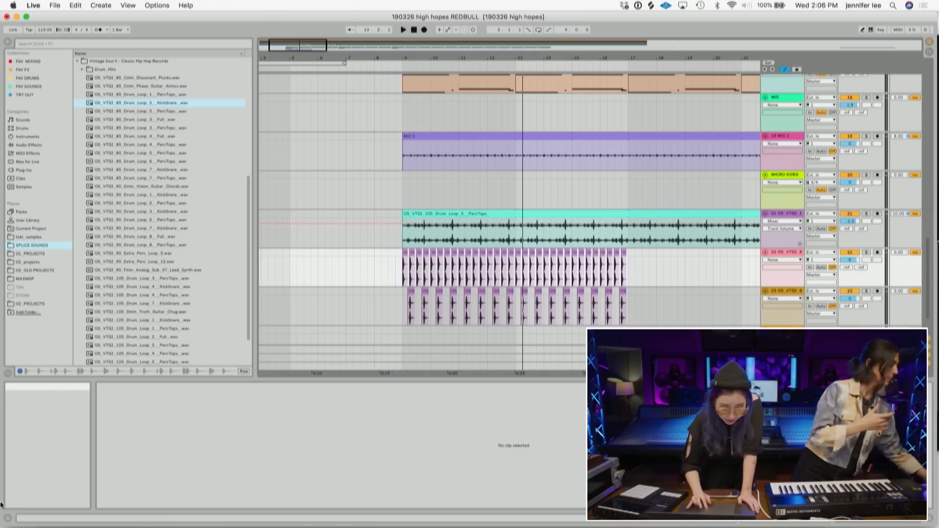
click(6, 517)
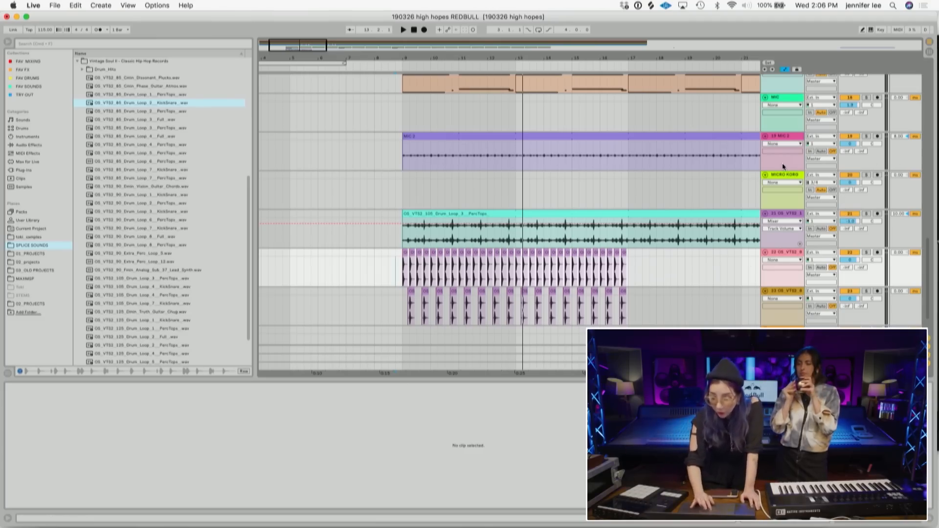
click(402, 165)
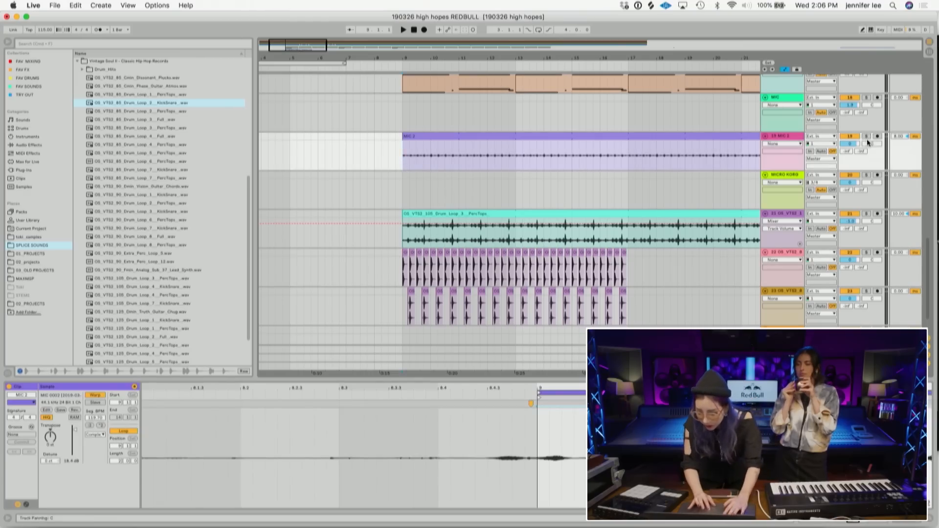
click(868, 136)
key(space)
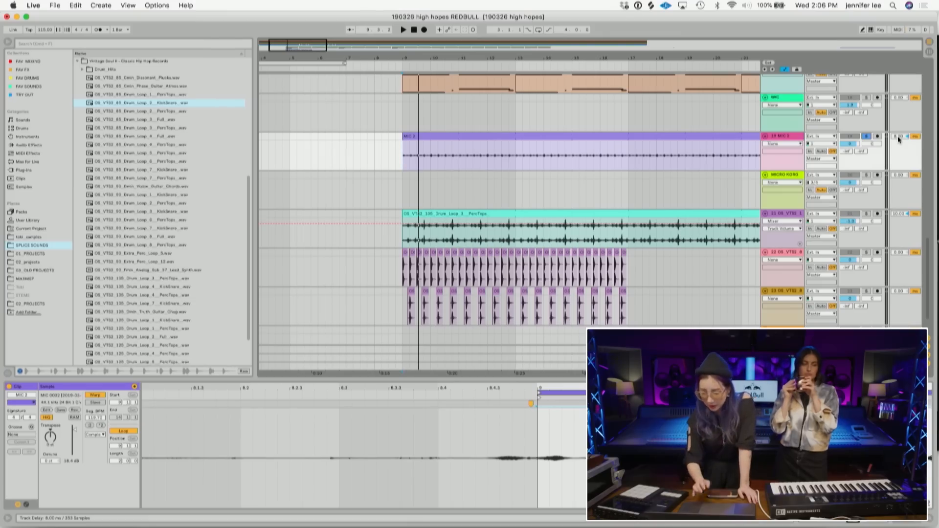
key(space)
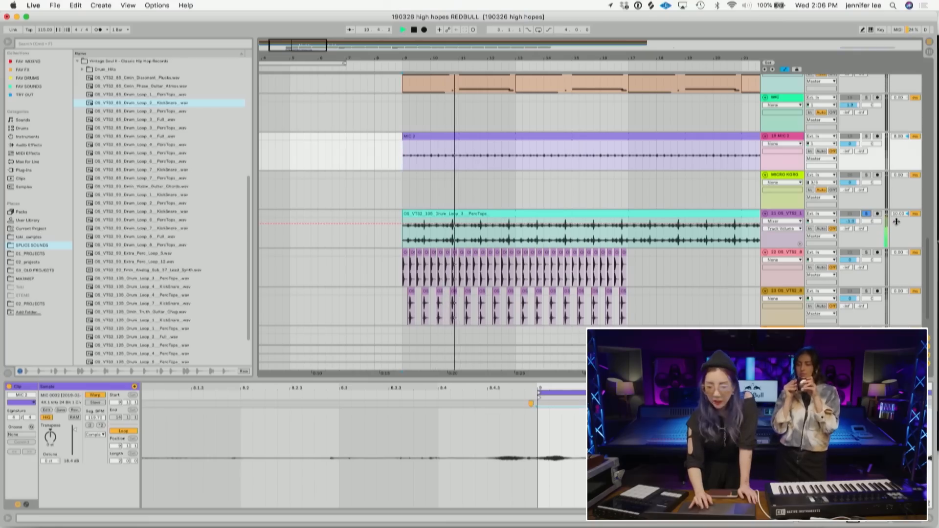
- Unsolo the MIC 2 track and paste another copy of the selected kick-snare pattern after it on both drum tracks
key(space)
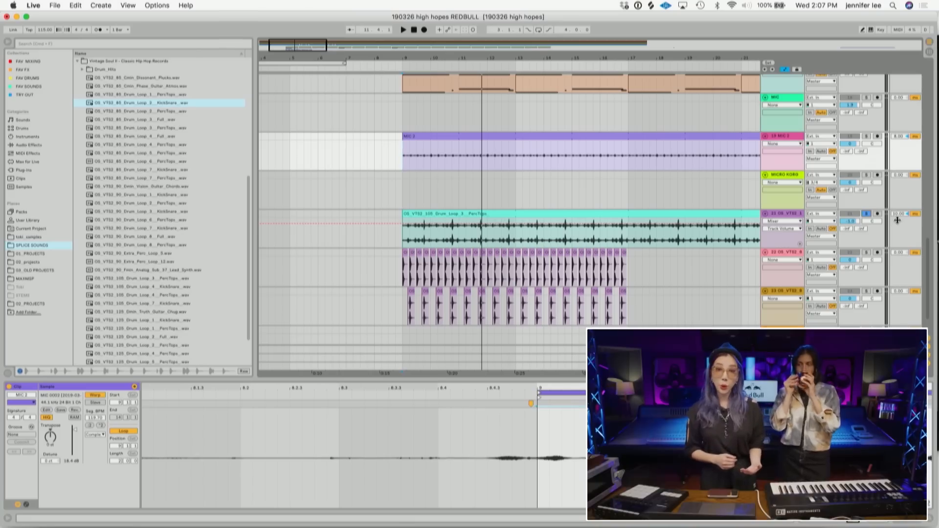
click(867, 136)
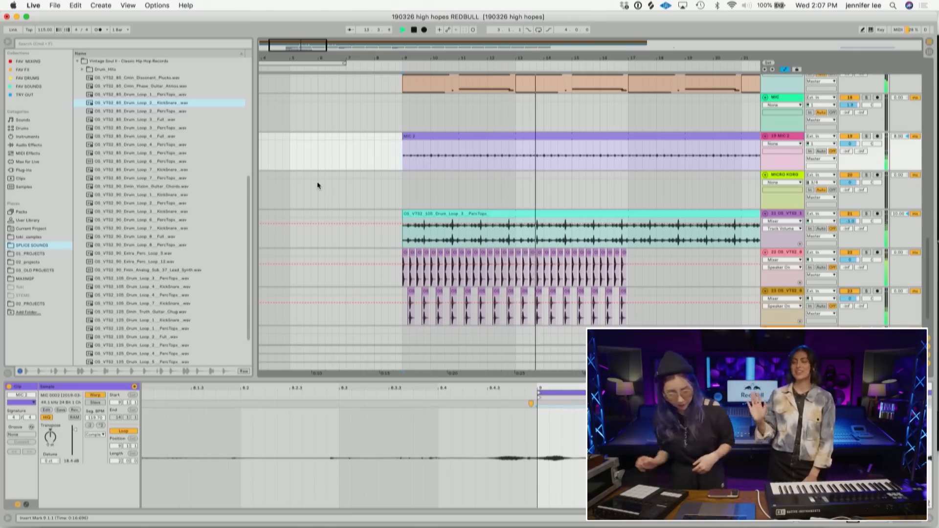
drag(851, 299, 850, 293)
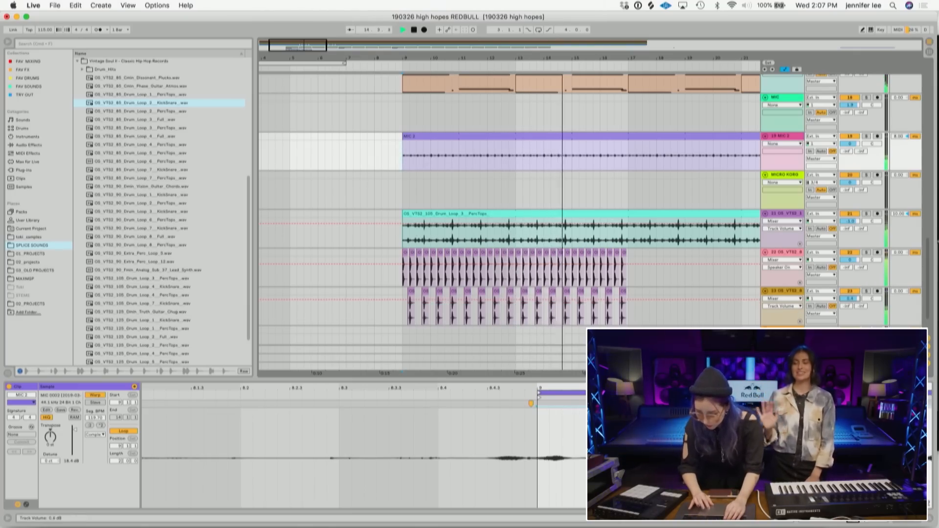
drag(670, 47, 670, 27)
drag(460, 319, 359, 251)
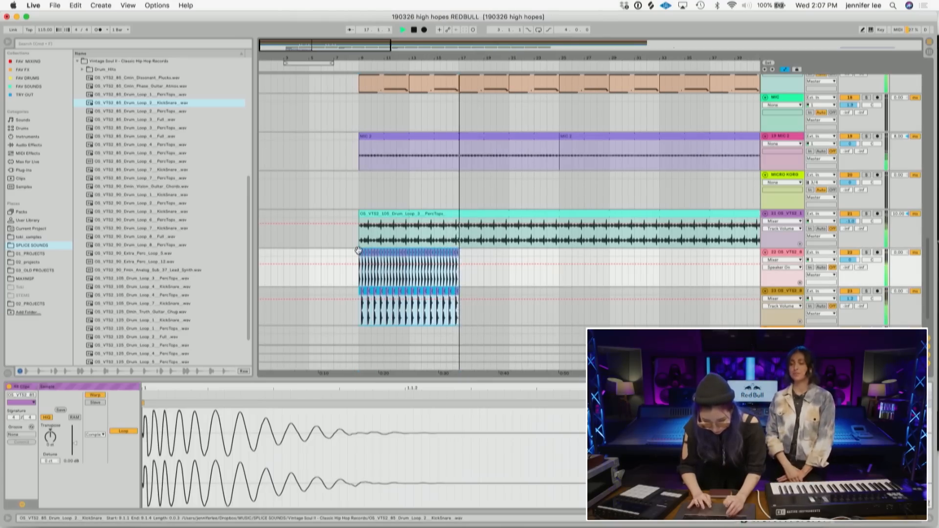
click(459, 278)
key(super+v)
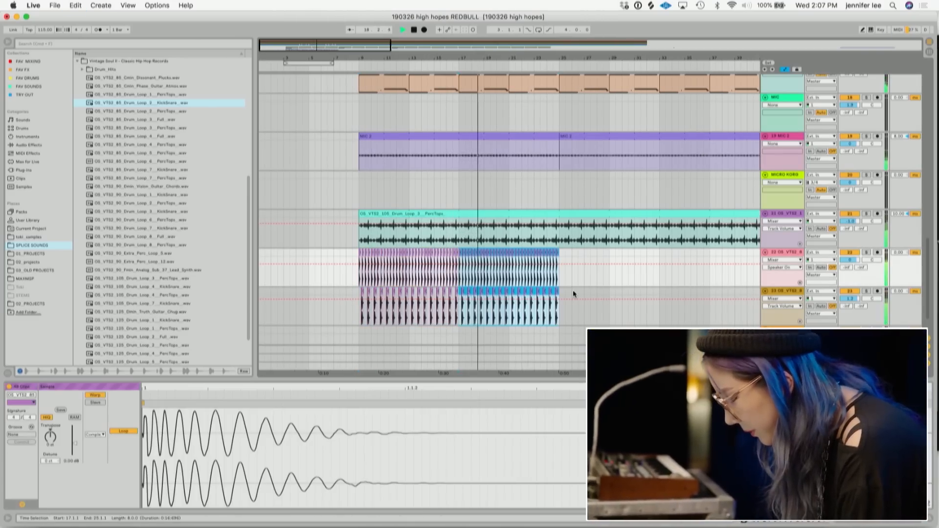
- Open the iZotope Nectar plugin on the VOX track and adjust the gain in its Compressor module
scroll(573, 289, up, 15)
click(786, 78)
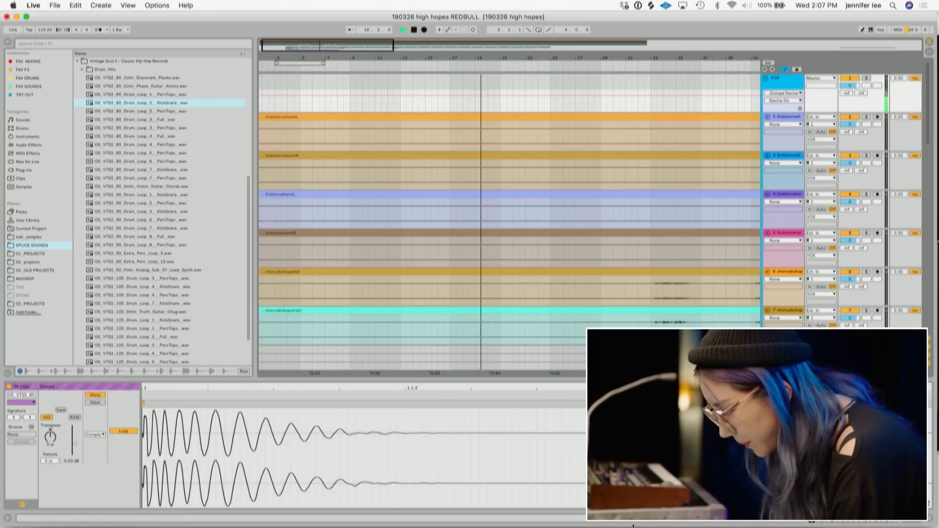
click(918, 521)
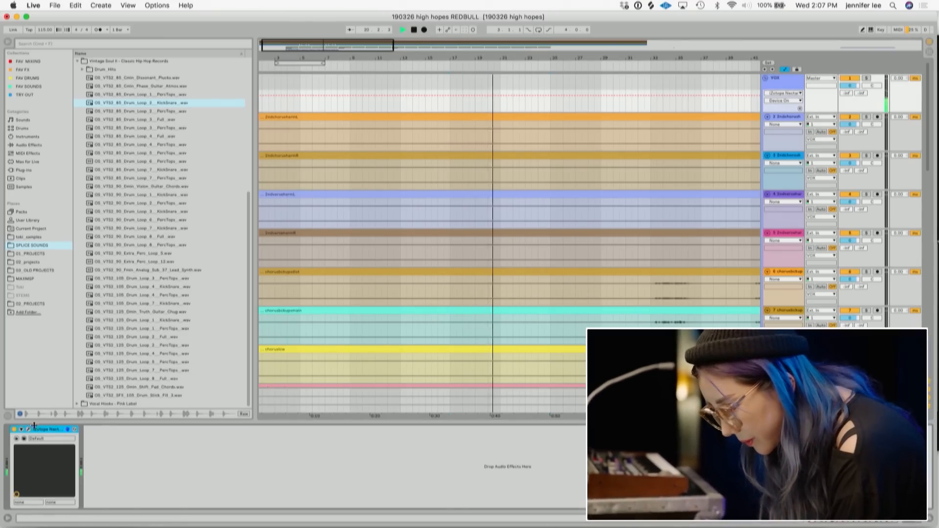
key(super+alt+p)
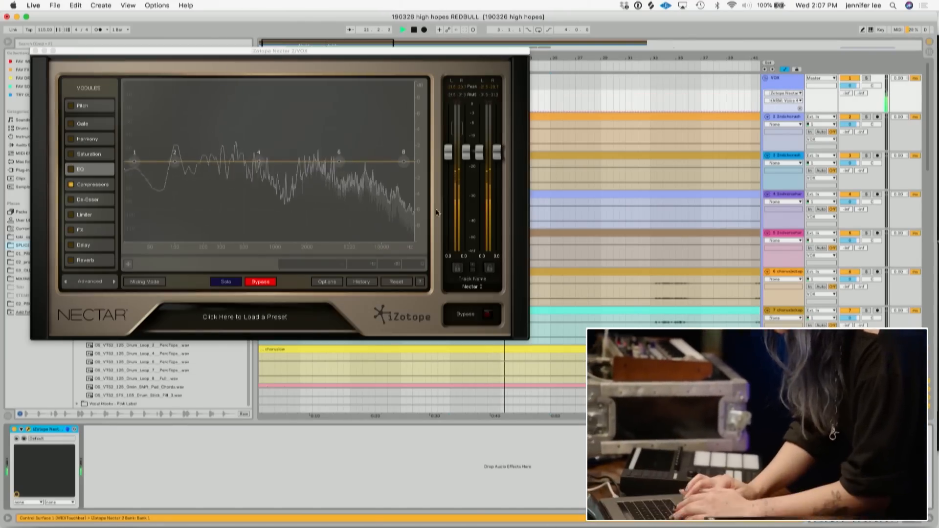
click(97, 187)
drag(370, 206, 369, 201)
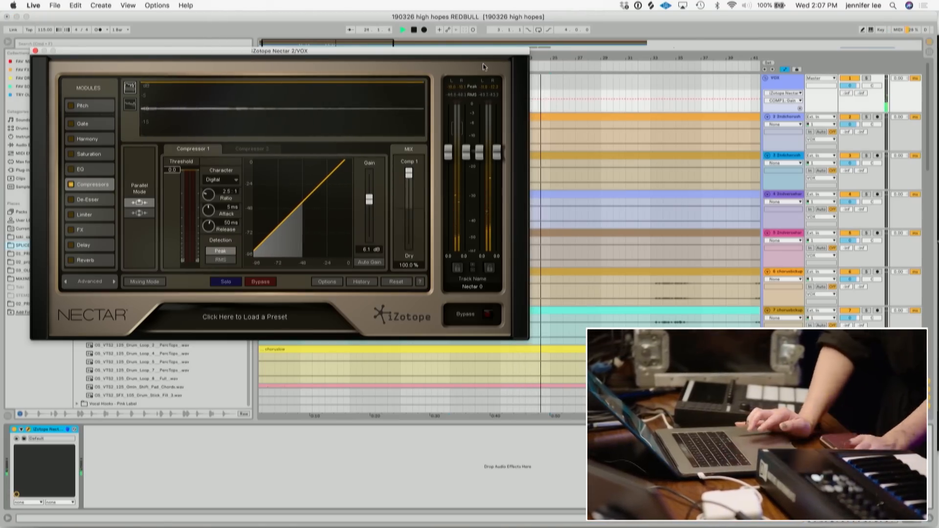
- Play the song to audition the compressed vocal, then close the Nectar plugin window
key(space)
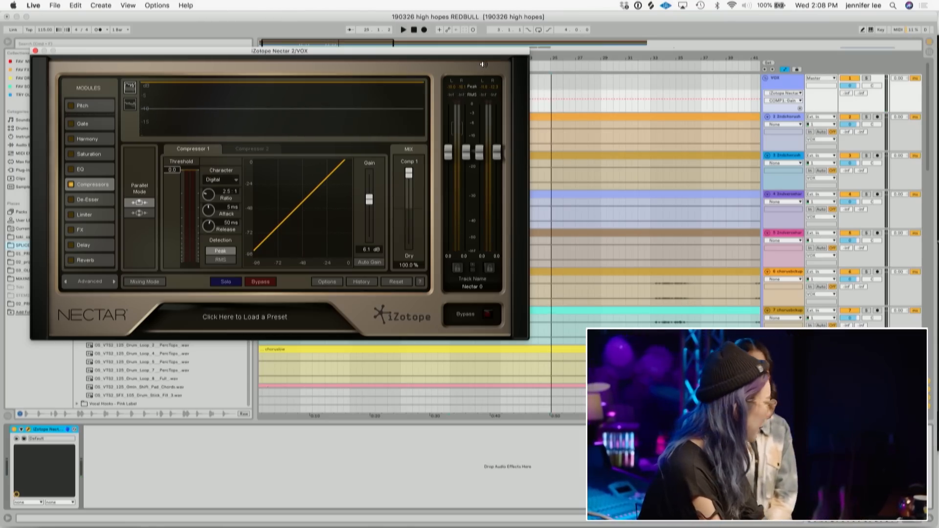
key(space)
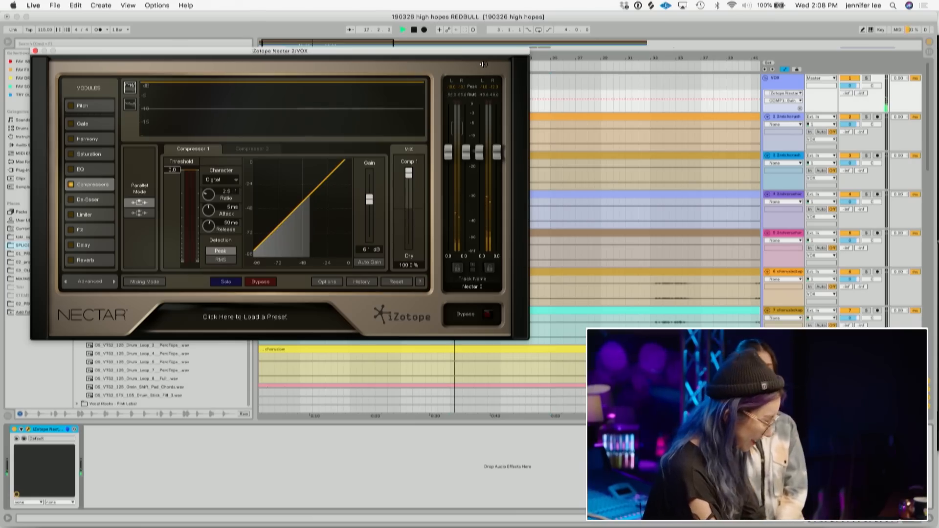
key(space)
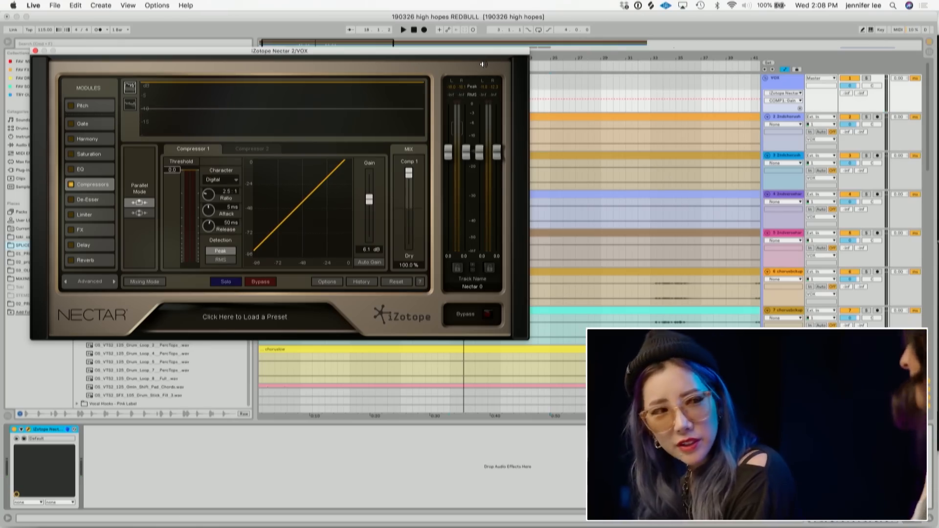
key(space)
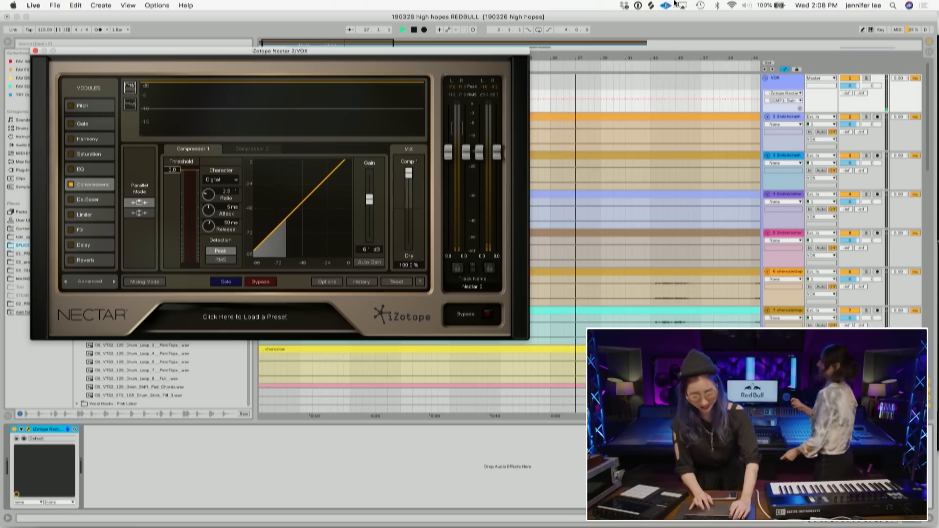
click(668, 18)
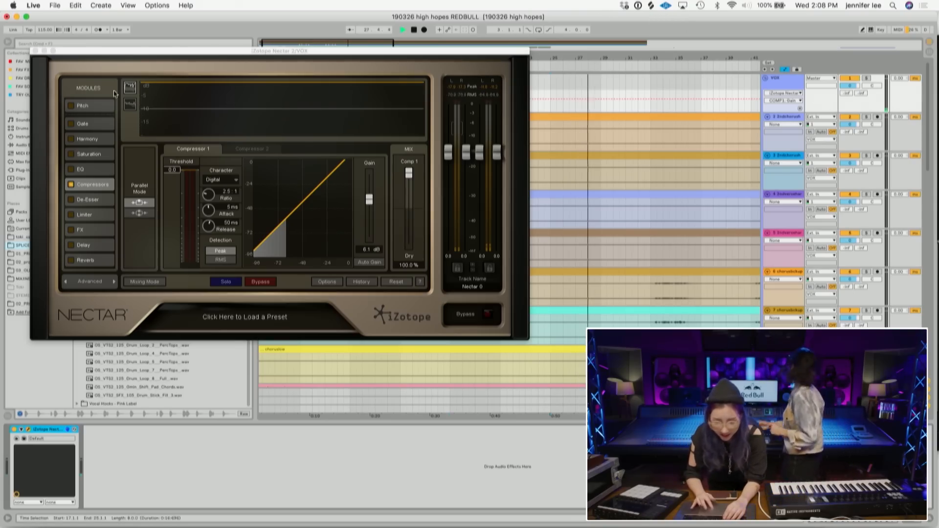
click(33, 50)
- Select the extended kick-snare pattern on both drum tracks and paste a copy further along the arrangement
double_click(315, 47)
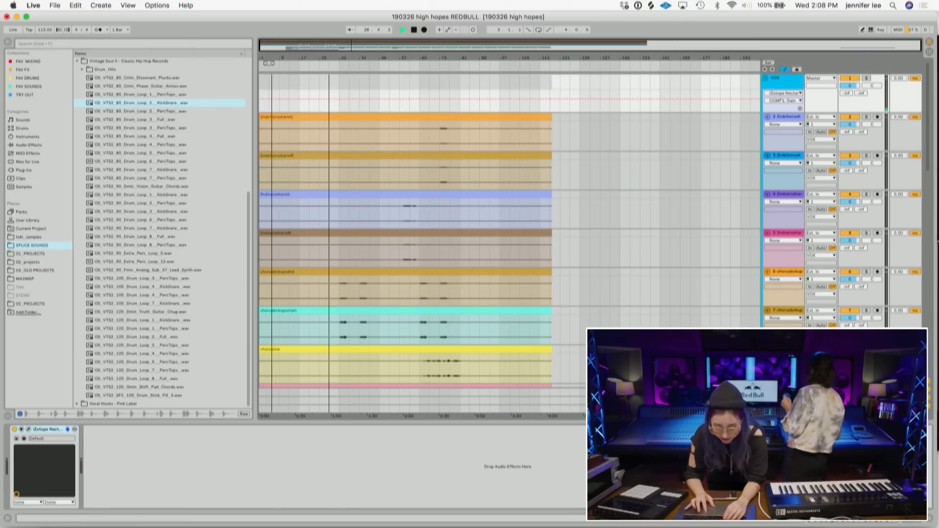
scroll(412, 227, down, 15)
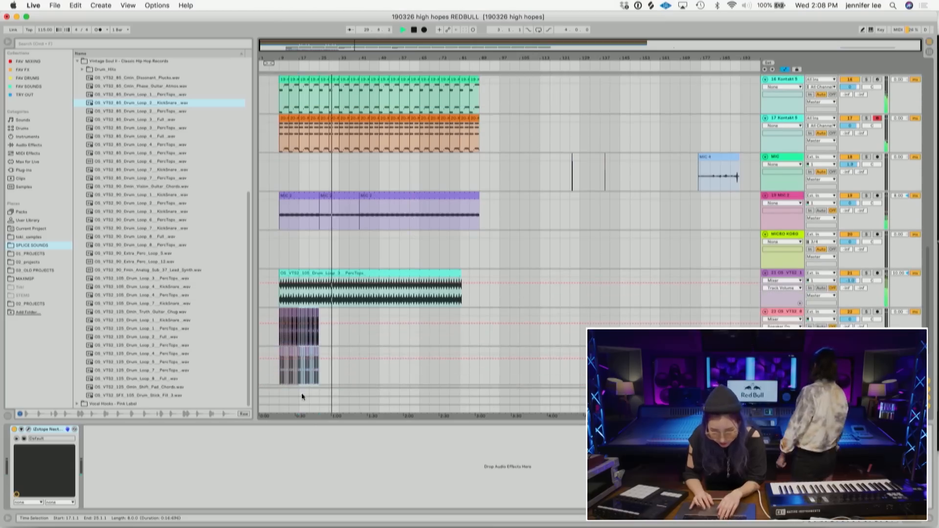
scroll(344, 341, down, 2)
drag(321, 341, 281, 274)
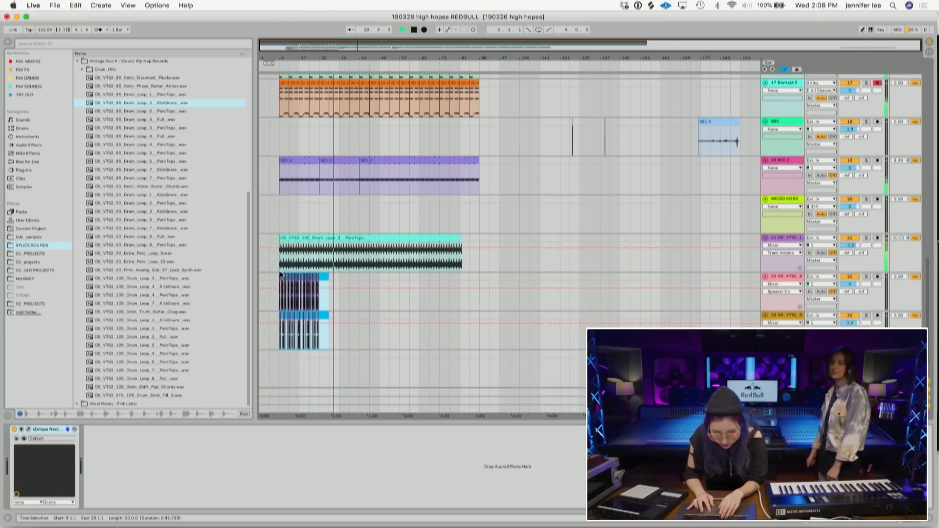
click(338, 303)
key(super+v)
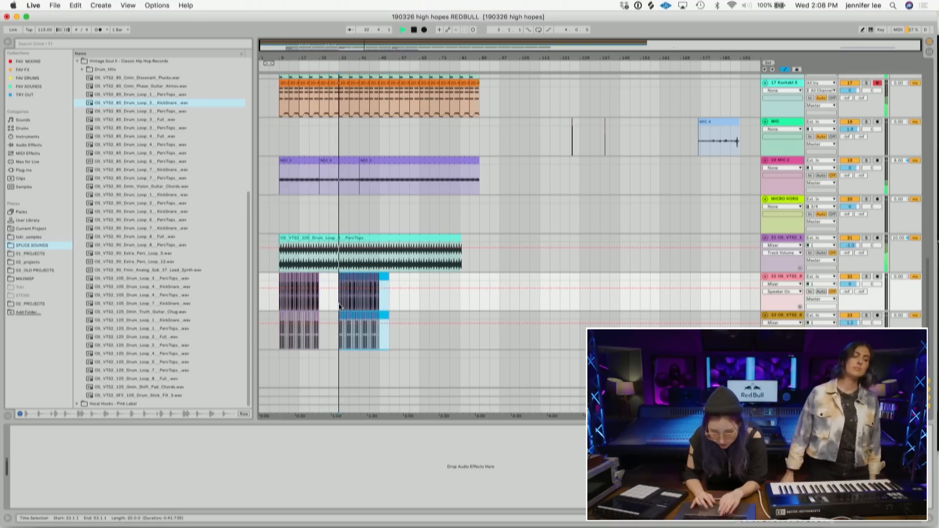
- Select the two chorus backup vocal clips and play them back to audition them
scroll(339, 304, up, 15)
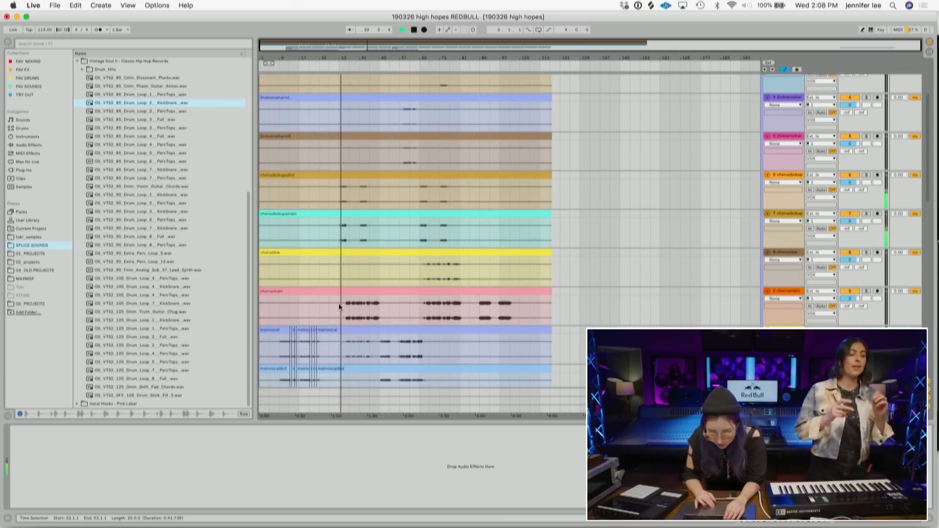
click(439, 179)
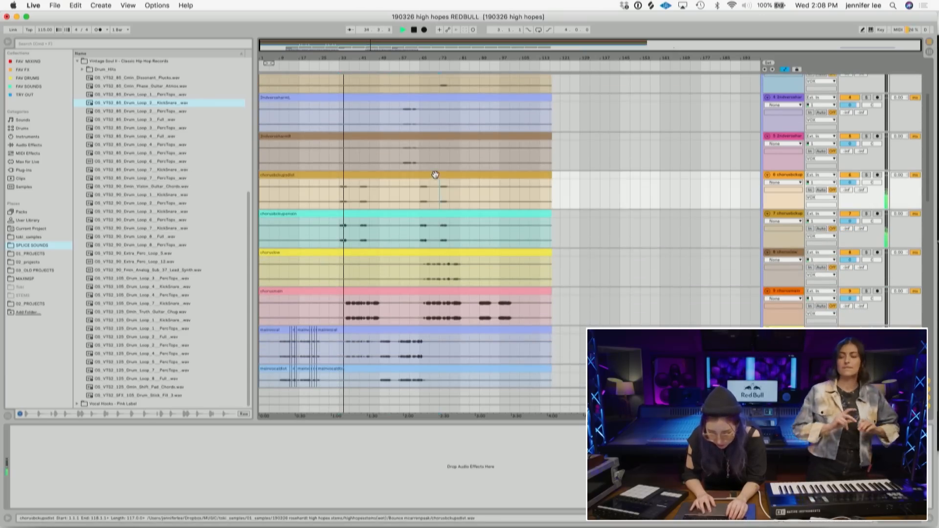
shift+click(424, 216)
key(space)
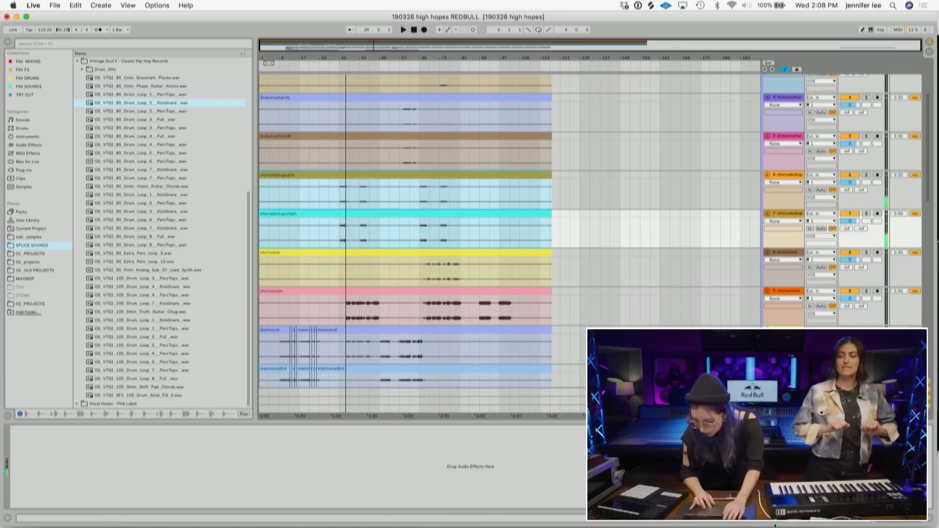
click(803, 520)
drag(373, 57, 345, 117)
click(326, 193)
key(space)
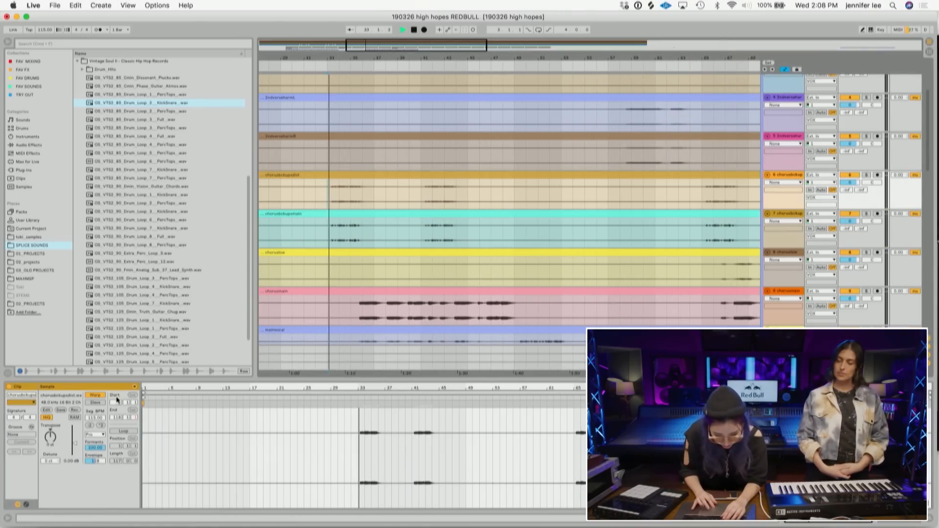
click(300, 176)
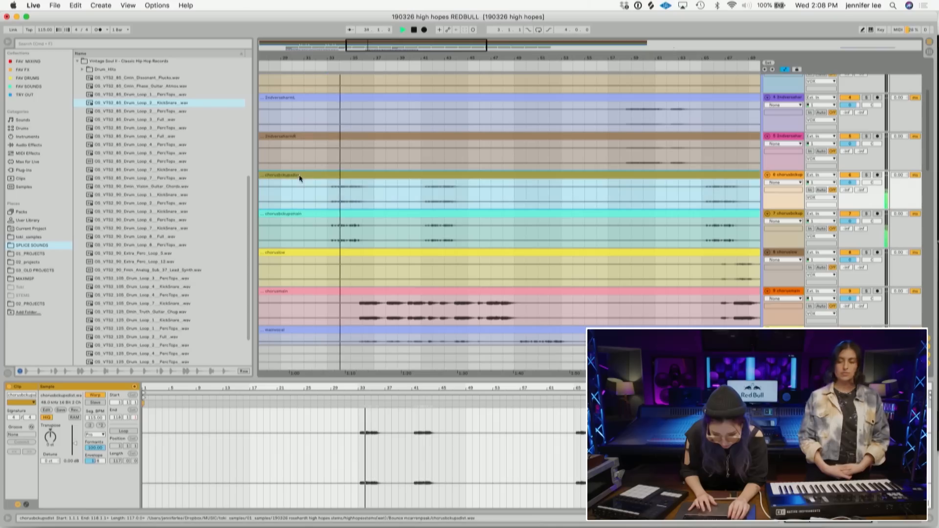
shift+click(323, 213)
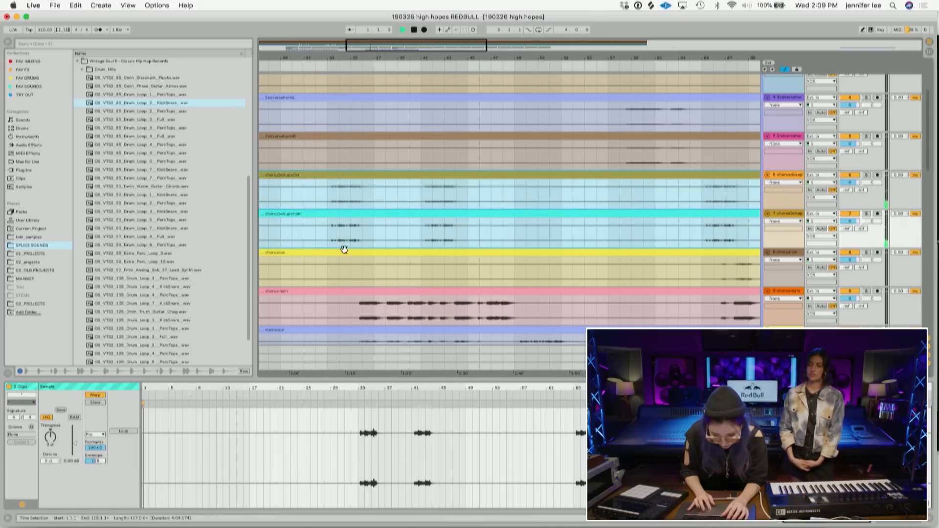
click(334, 230)
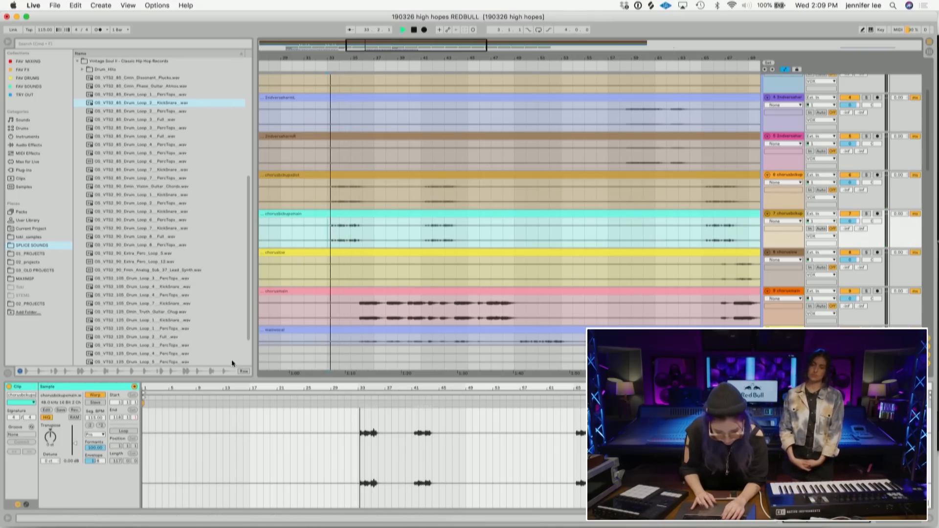
key(space)
- Set the chorus backup vocal clip's gain to 3.33 dB and play it back
click(327, 196)
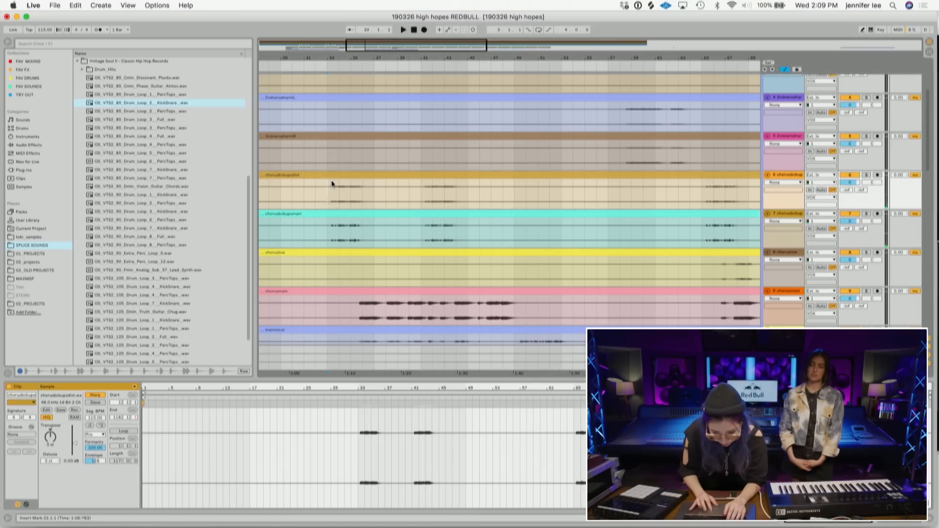
shift+click(333, 215)
click(59, 438)
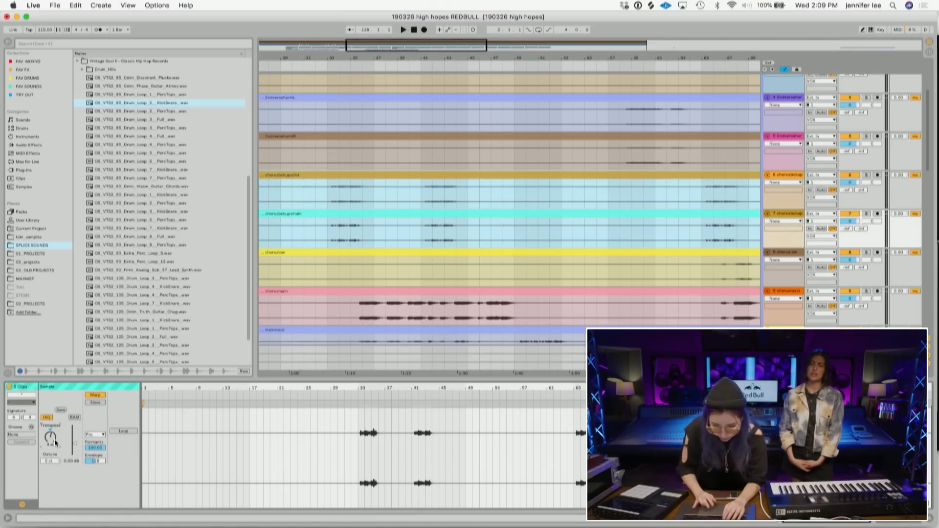
click(328, 200)
key(space)
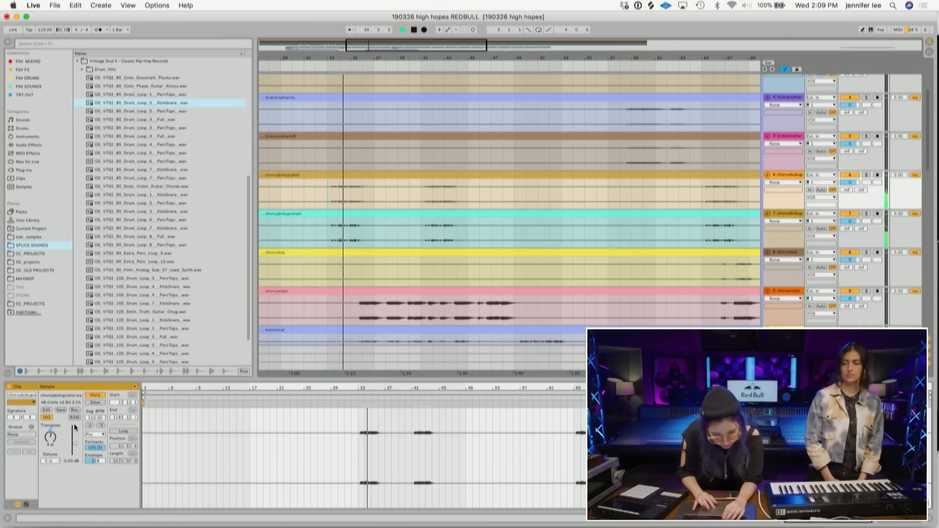
drag(75, 443, 76, 440)
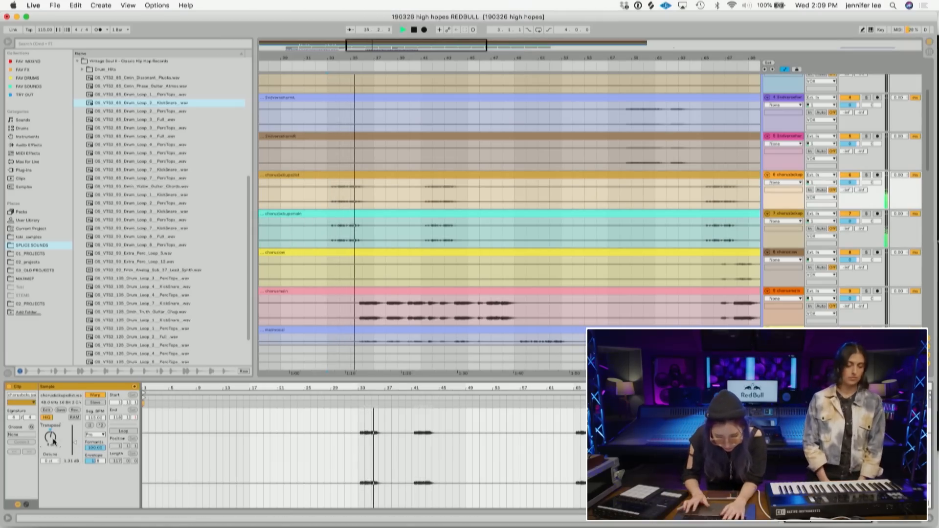
key(space)
key(space)
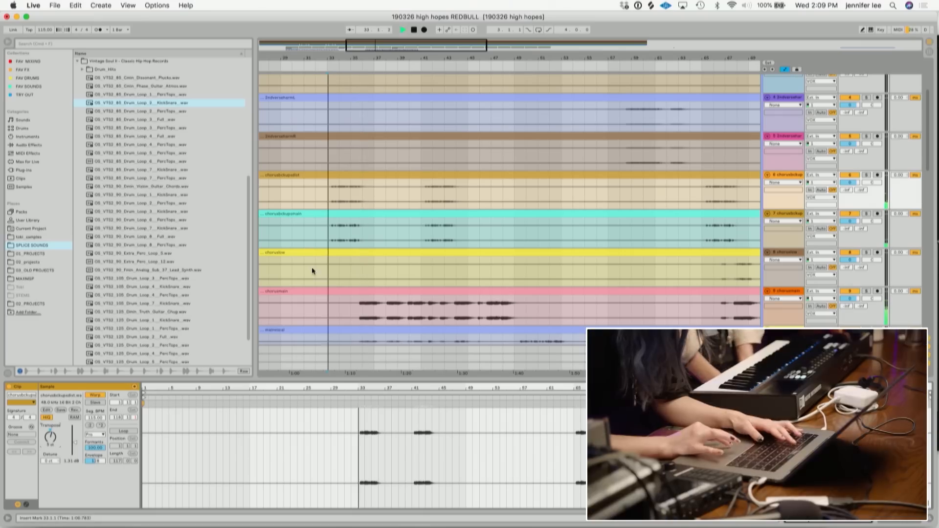
- Adjust the chorus backup clip's transpose and audition both chorus backup vocal clips together
drag(52, 438, 52, 431)
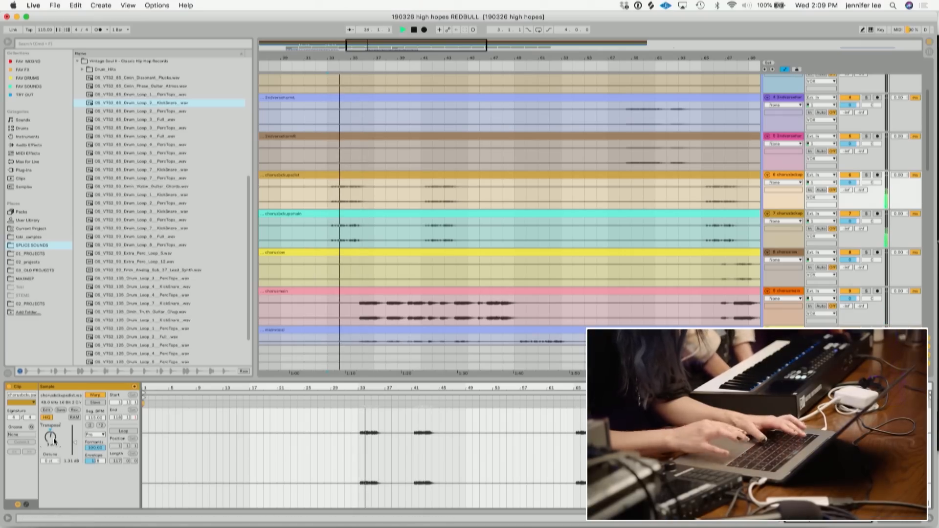
click(373, 174)
shift+click(346, 214)
key(space)
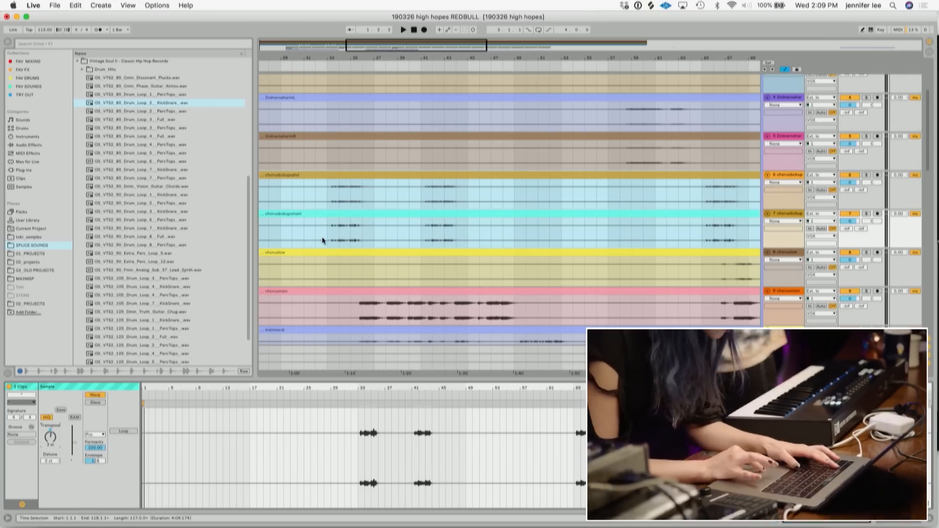
click(329, 200)
key(space)
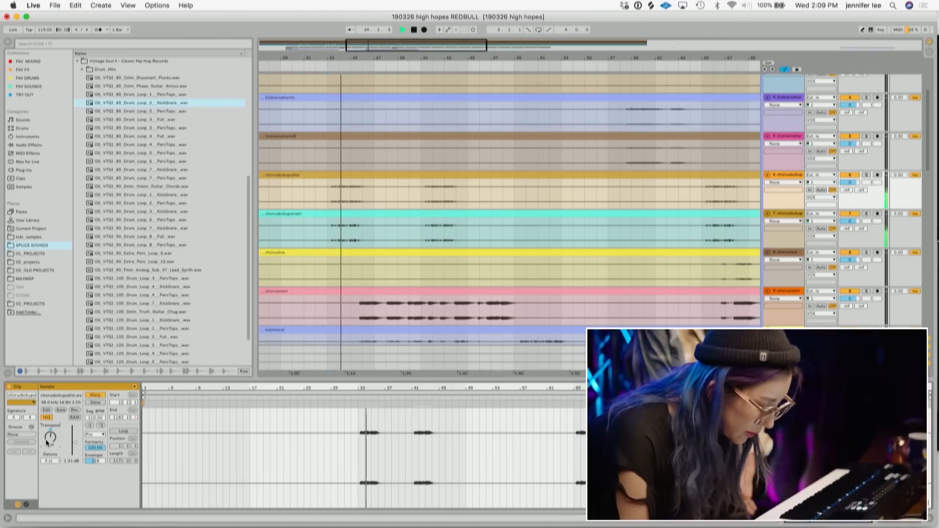
key(space)
click(342, 203)
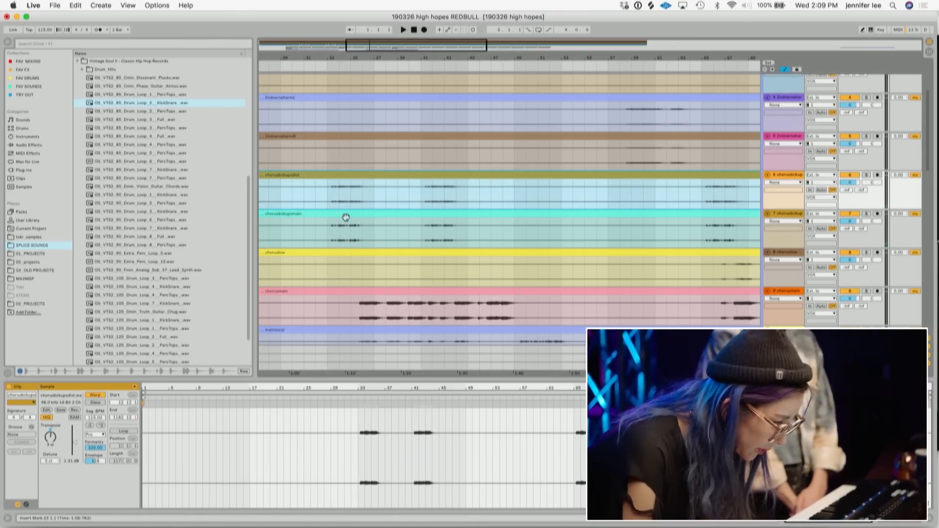
shift+click(310, 221)
drag(60, 442, 61, 442)
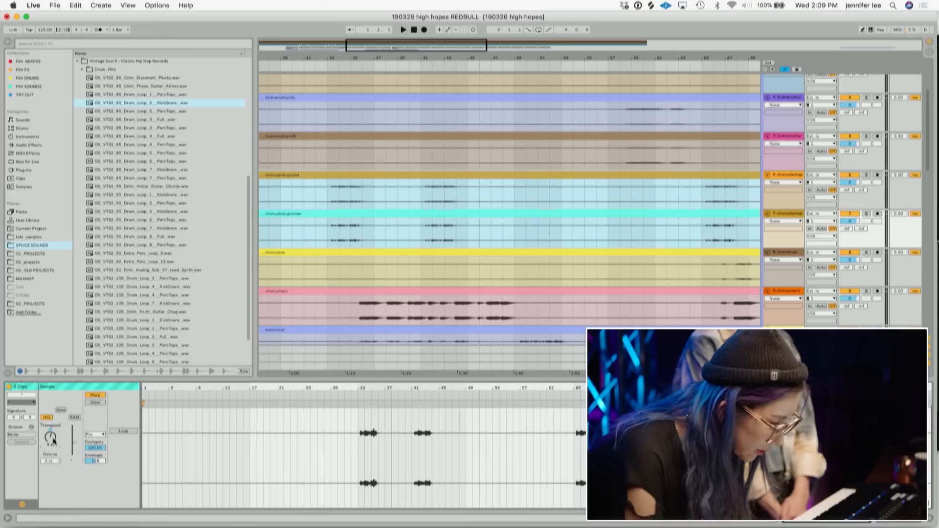
- Play back the chorus backup vocals from the start of their first phrase
click(327, 195)
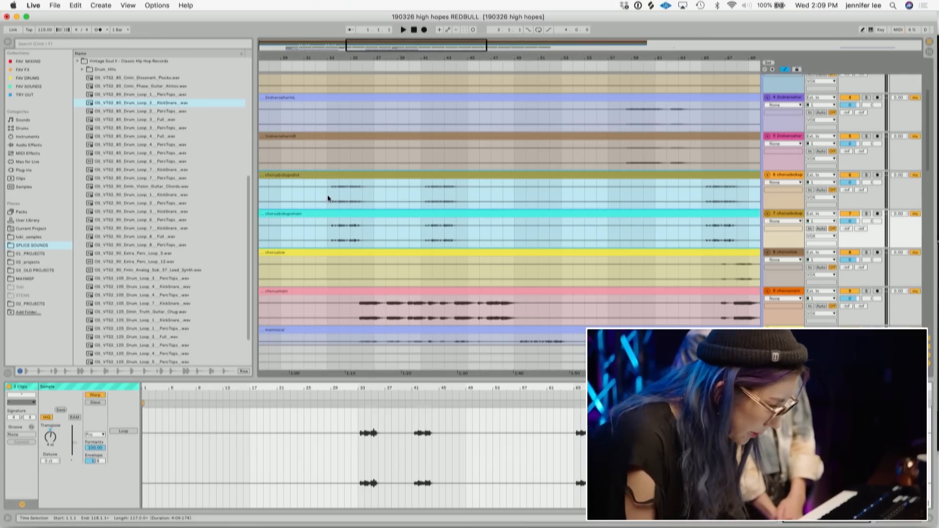
click(332, 196)
key(space)
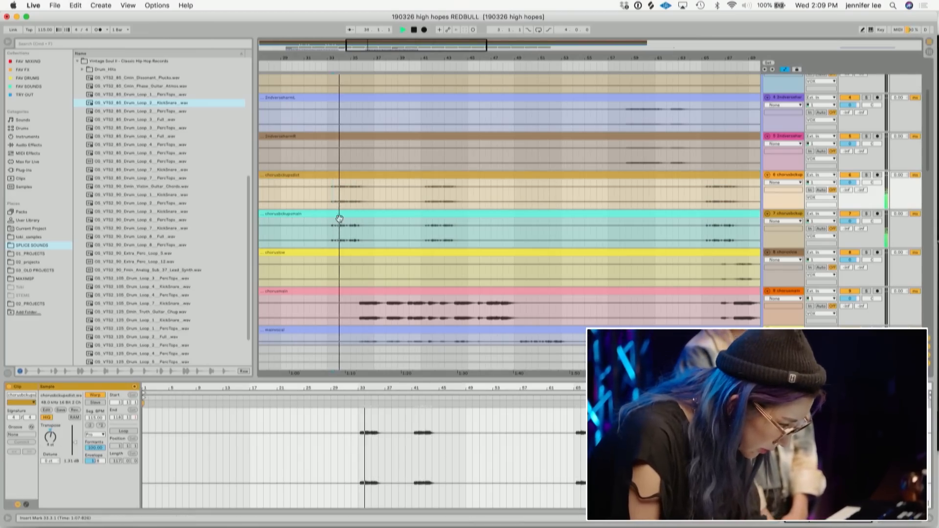
- Select both chorus backup vocal clips and adjust their transpose together
click(352, 174)
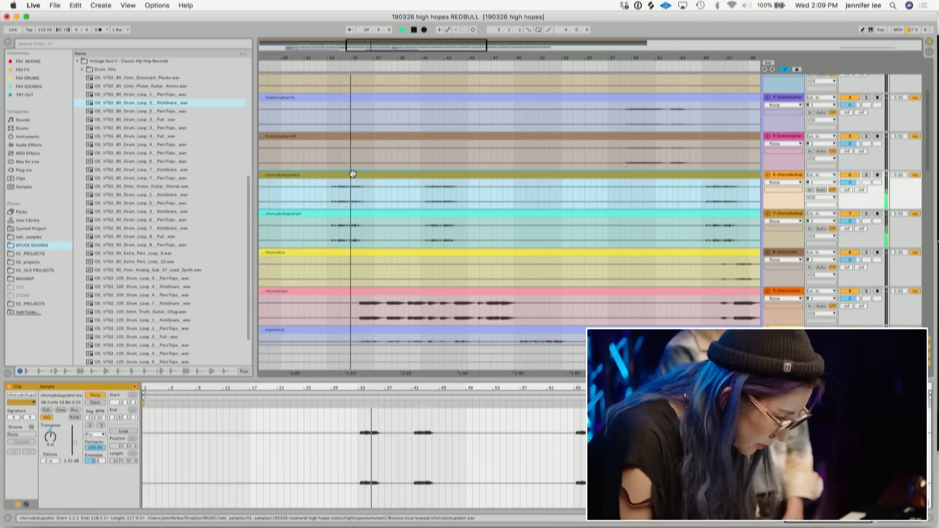
shift+click(339, 210)
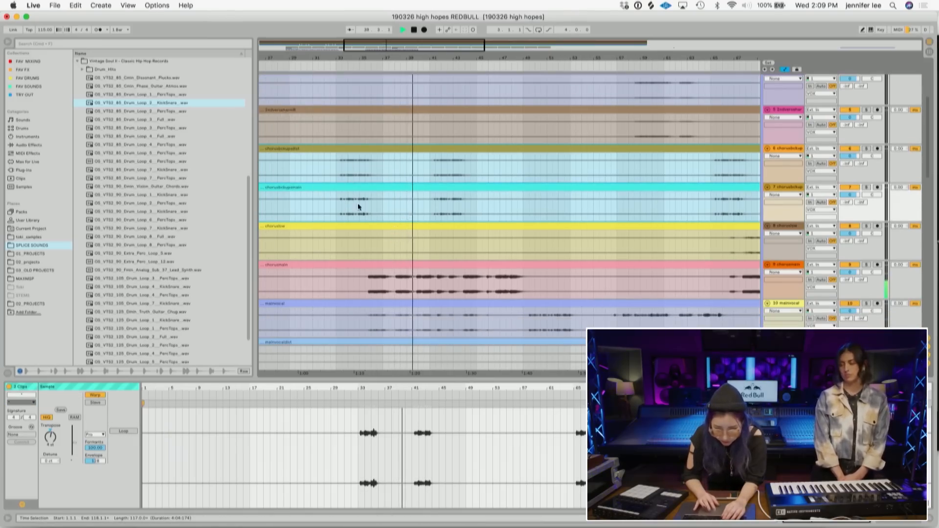
click(336, 169)
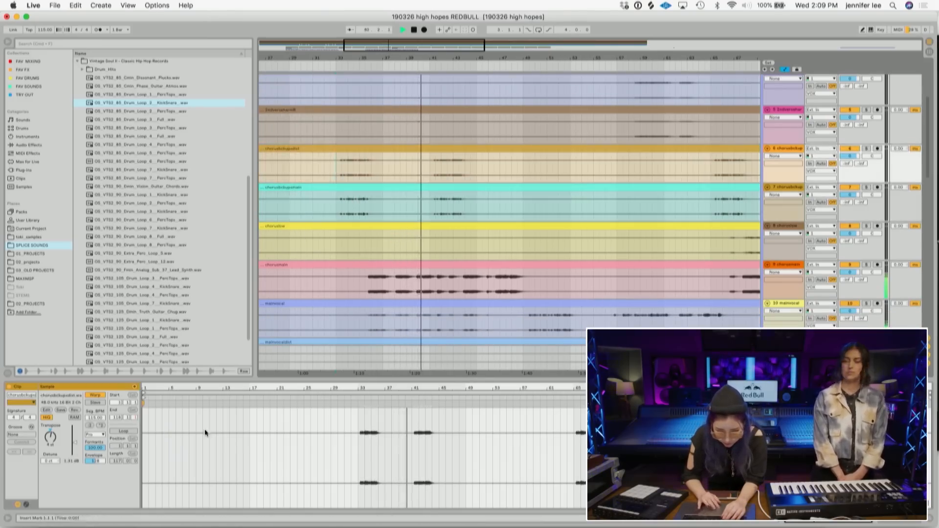
click(384, 148)
shift+click(364, 187)
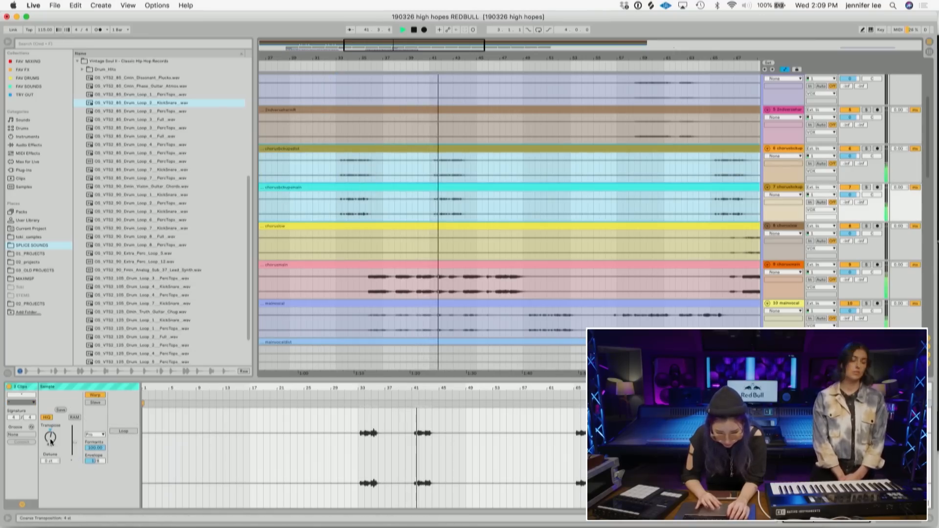
drag(50, 437, 49, 392)
drag(51, 439, 51, 481)
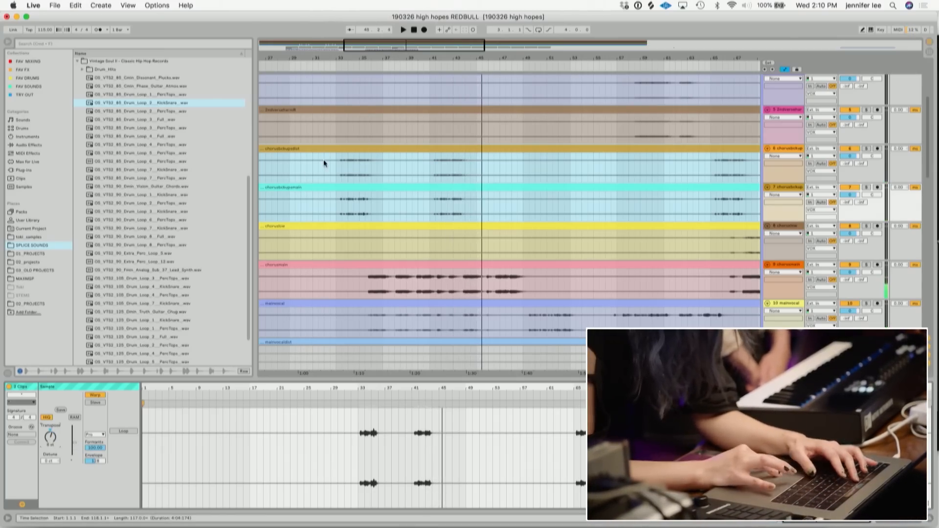
click(339, 169)
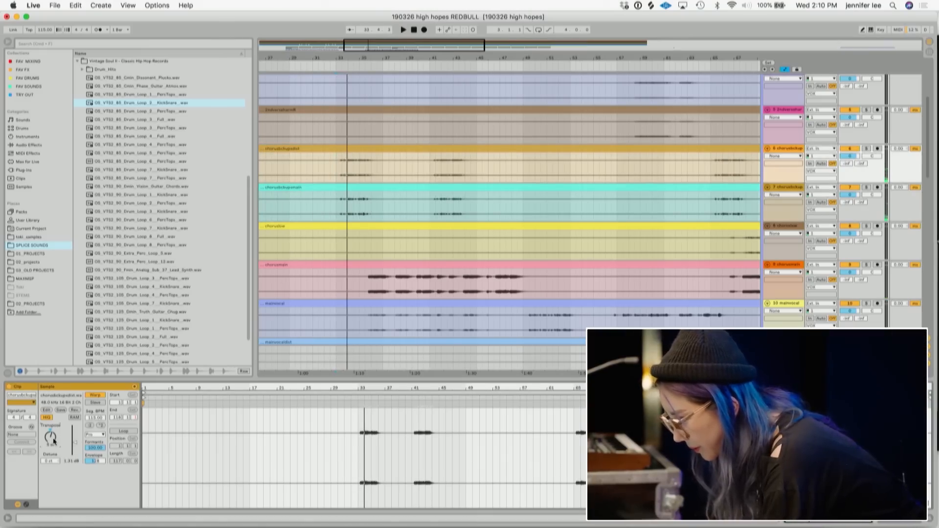
- Fine-tune the transpose of both chorus backup clips slightly and play them back to audition
click(392, 149)
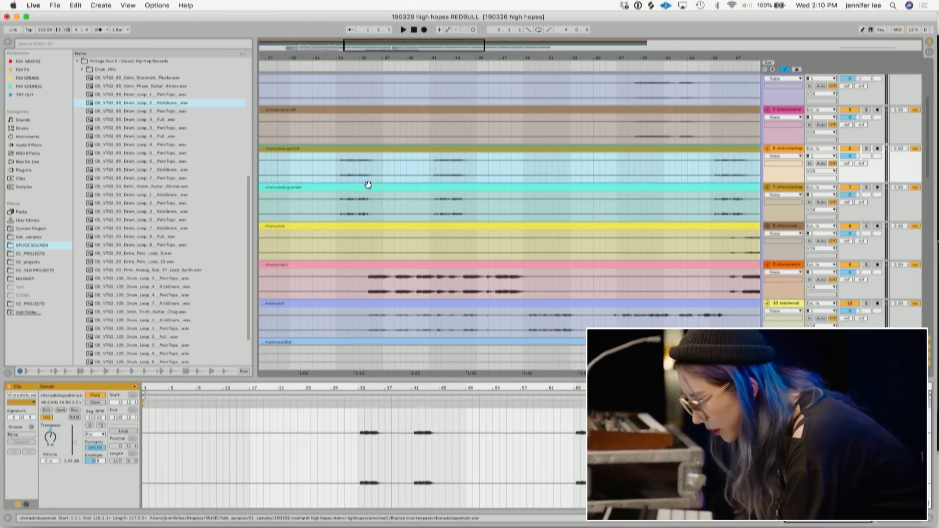
shift+click(369, 186)
drag(50, 436, 50, 431)
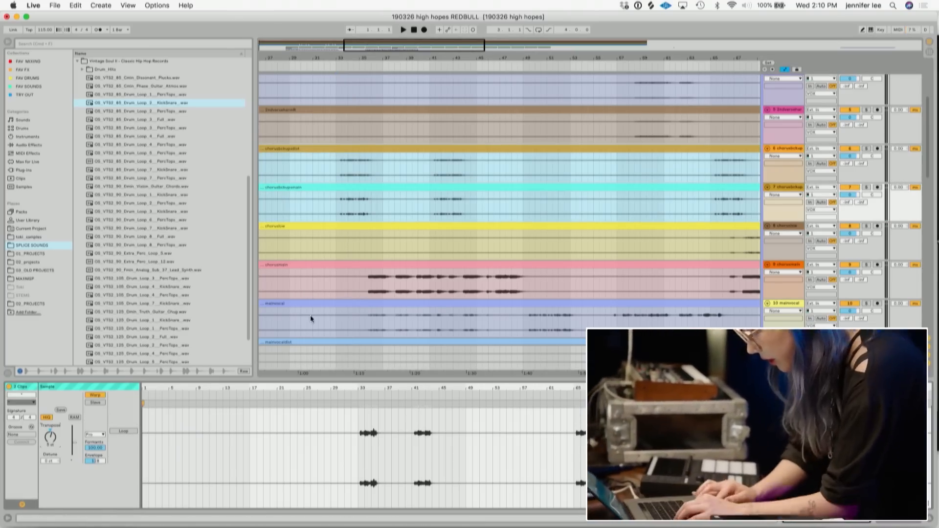
click(336, 169)
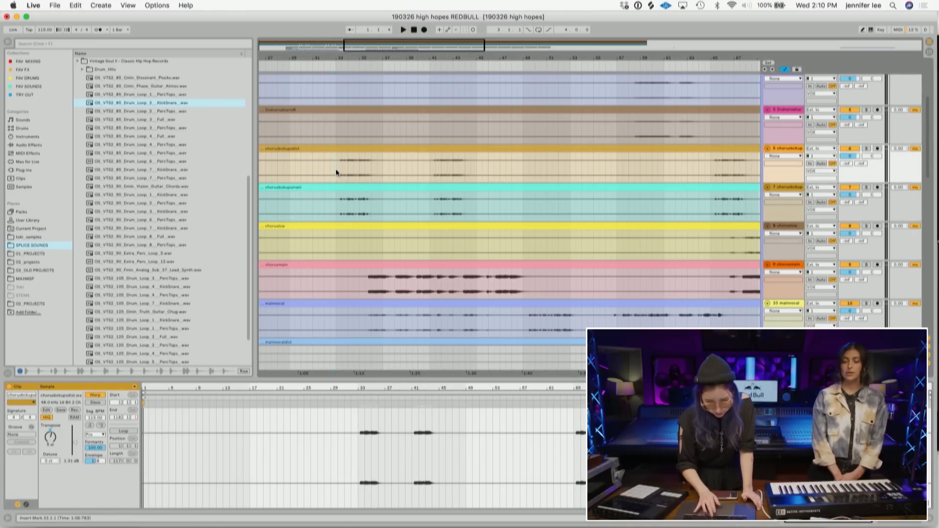
key(space)
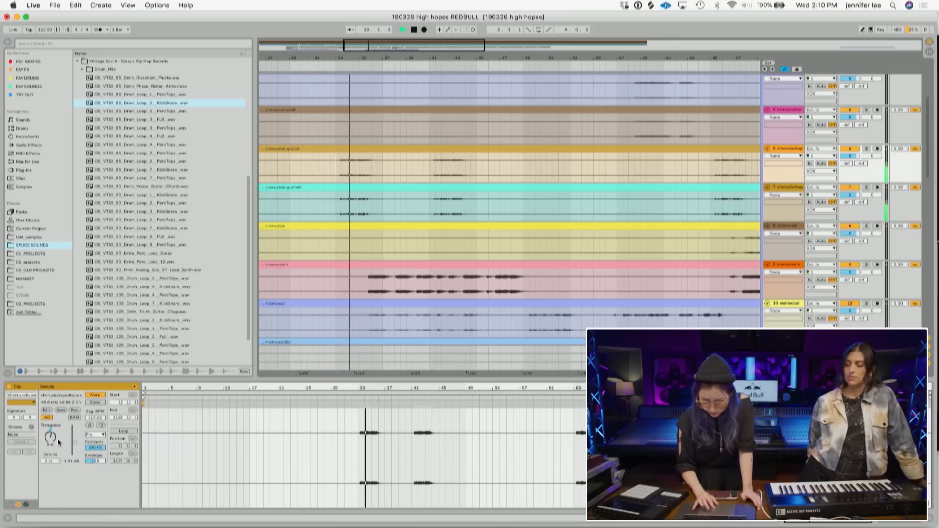
- Audition the chorus backup vocals again and set the chorus backup main clip's gain to 3.79 dB
click(350, 152)
shift+click(342, 190)
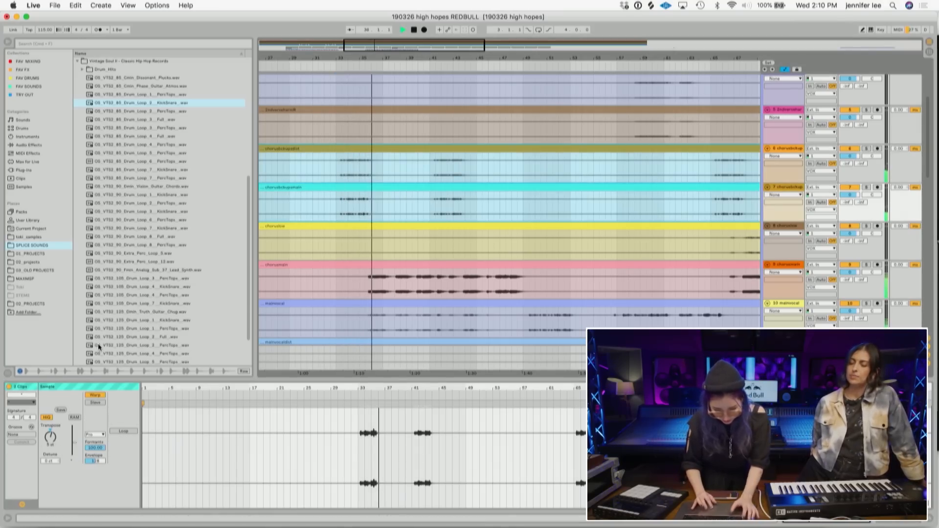
click(336, 170)
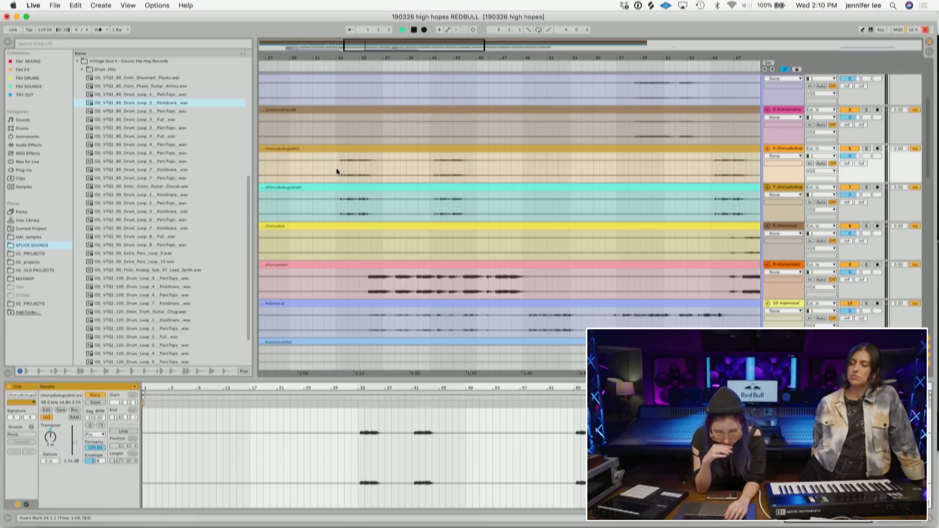
key(space)
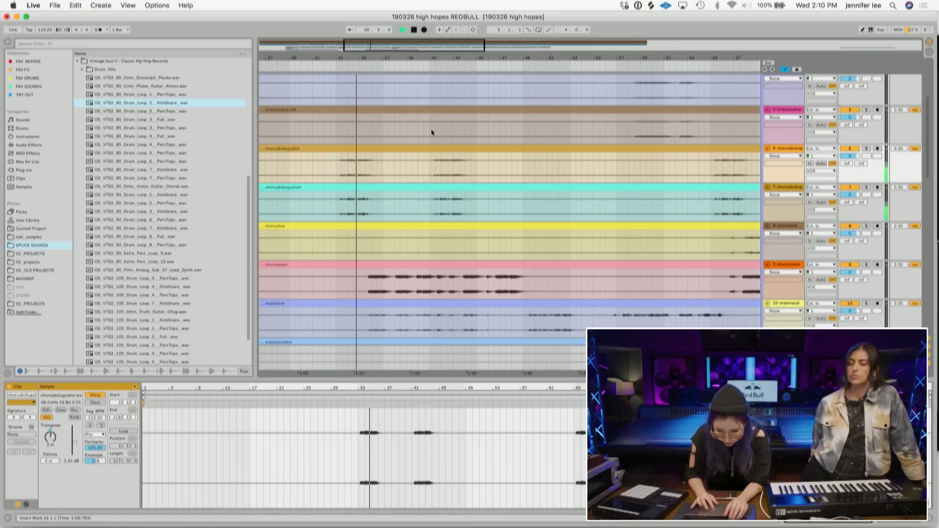
click(385, 187)
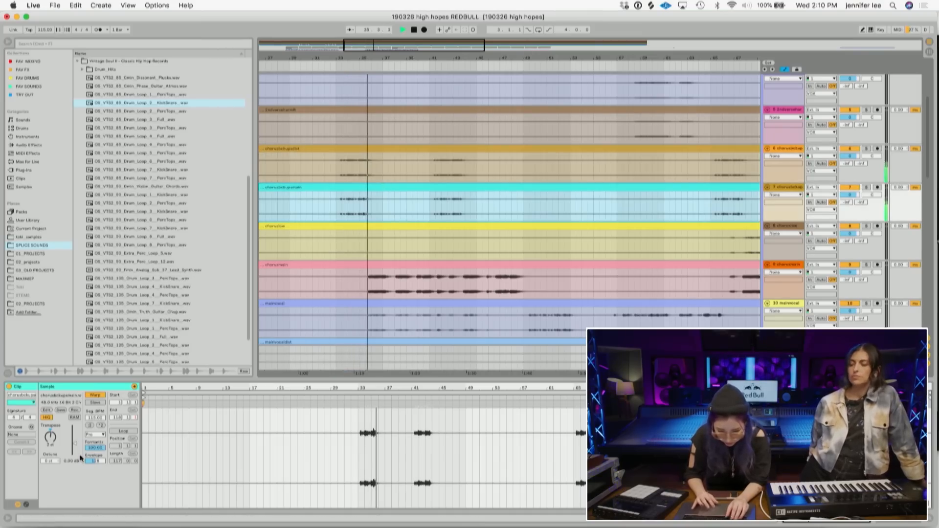
drag(74, 443, 75, 443)
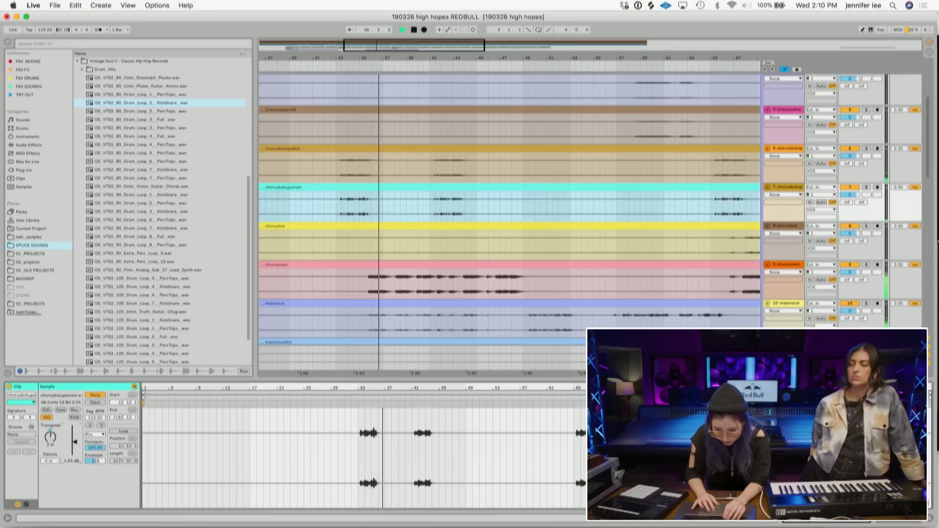
- Paste a further copy of the kick-snare pattern right after the existing one on both drum tracks
scroll(362, 266, down, 3)
scroll(464, 244, down, 10)
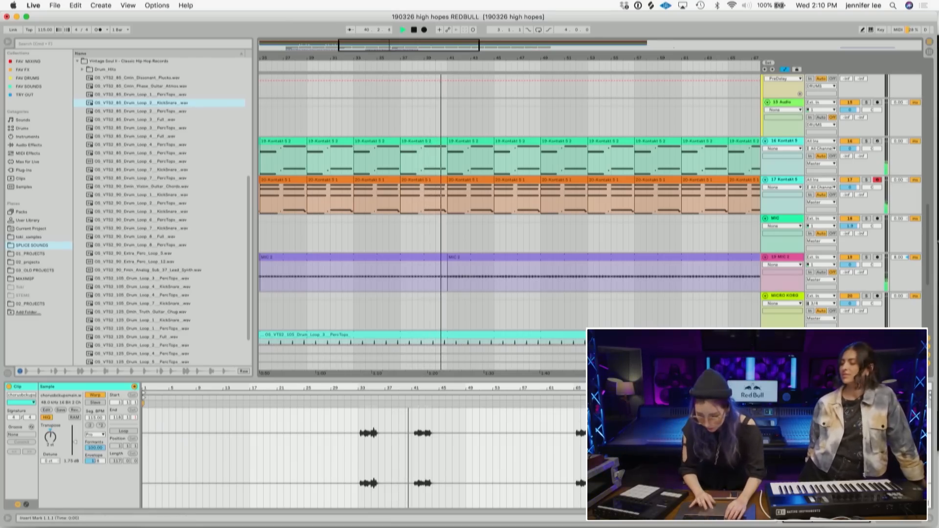
scroll(785, 250, down, 5)
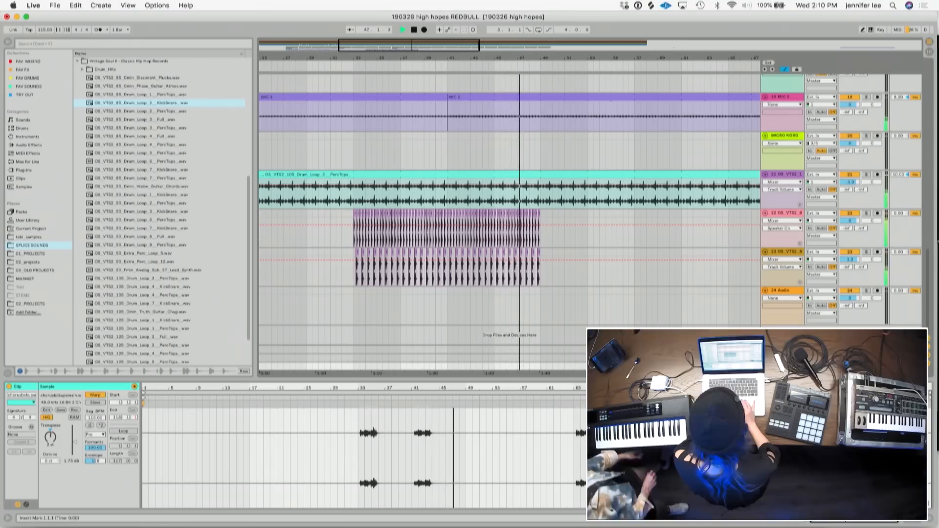
scroll(654, 229, up, 15)
scroll(571, 116, down, 15)
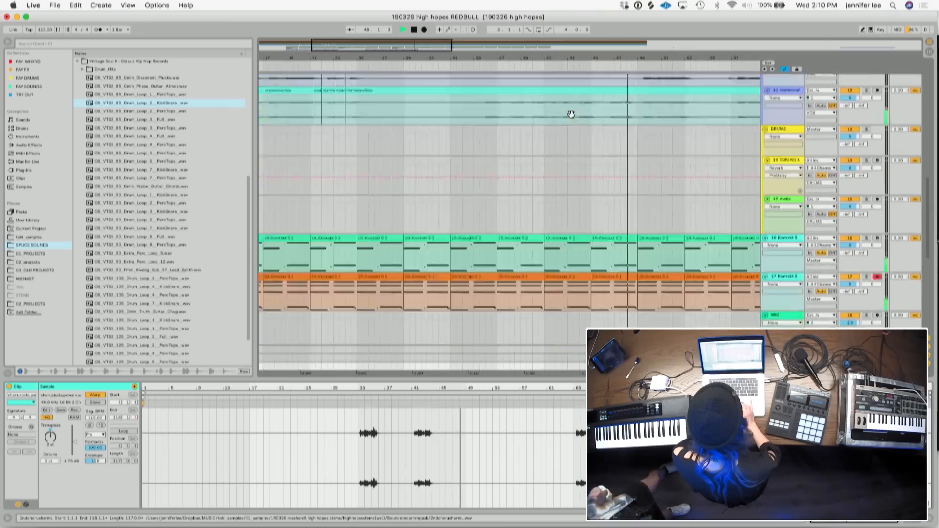
drag(594, 58, 568, 74)
drag(562, 275, 454, 215)
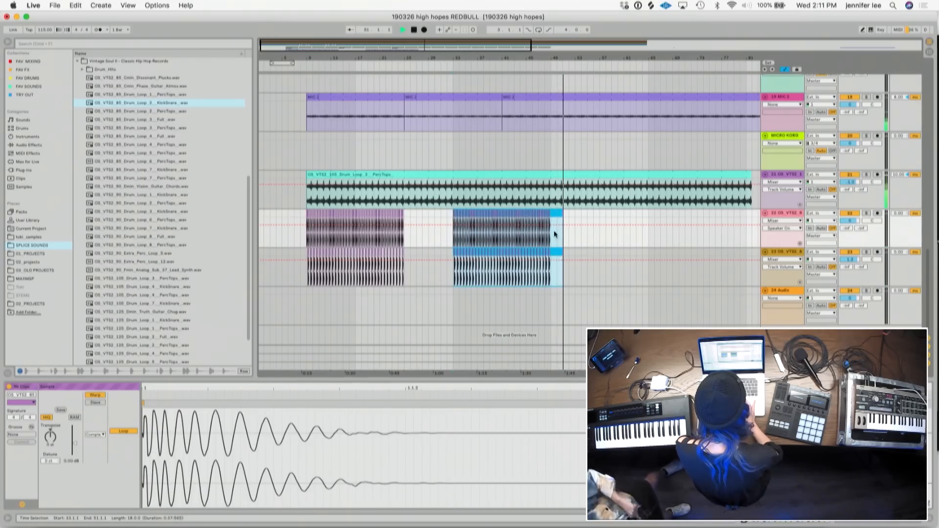
click(554, 230)
key(ctrl+v)
- Play back the main vocal from the middle of the arrangement to audition it
scroll(550, 231, up, 5)
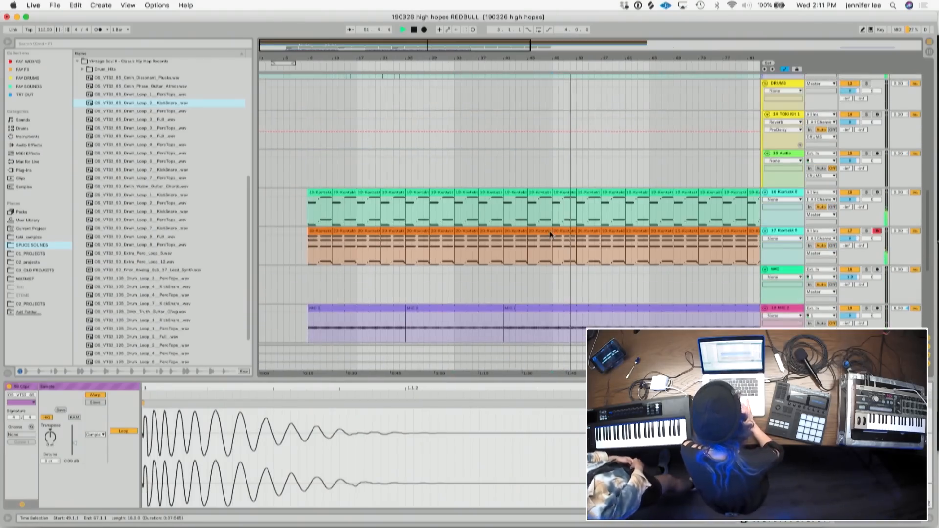
scroll(550, 230, down, 3)
scroll(550, 231, up, 8)
scroll(550, 231, down, 5)
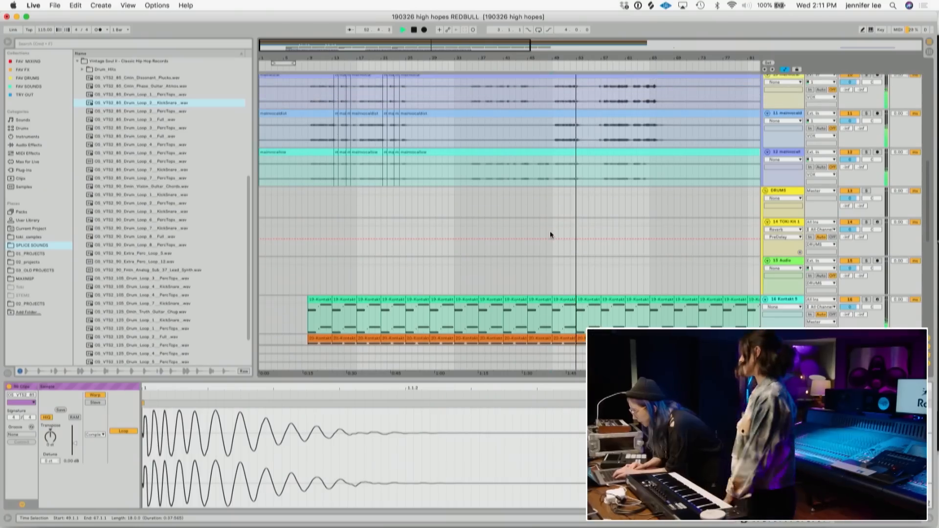
scroll(550, 231, up, 1)
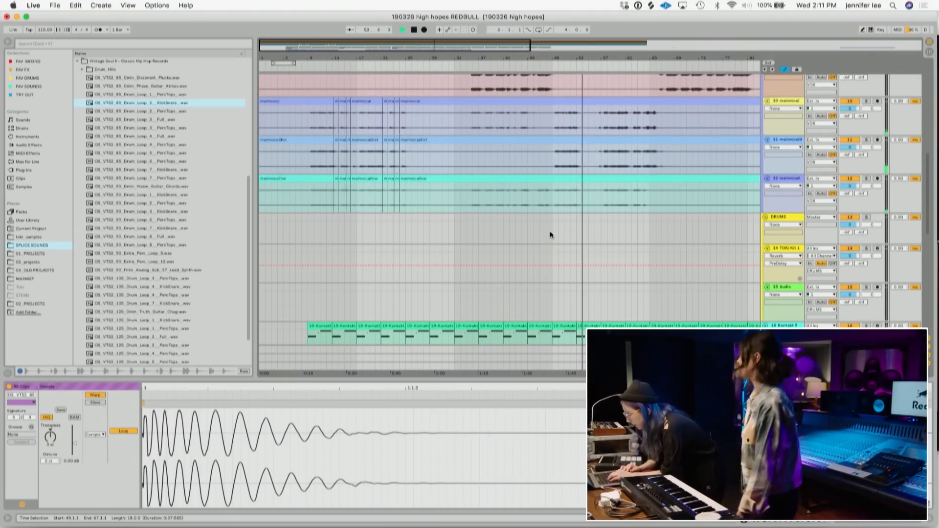
click(598, 126)
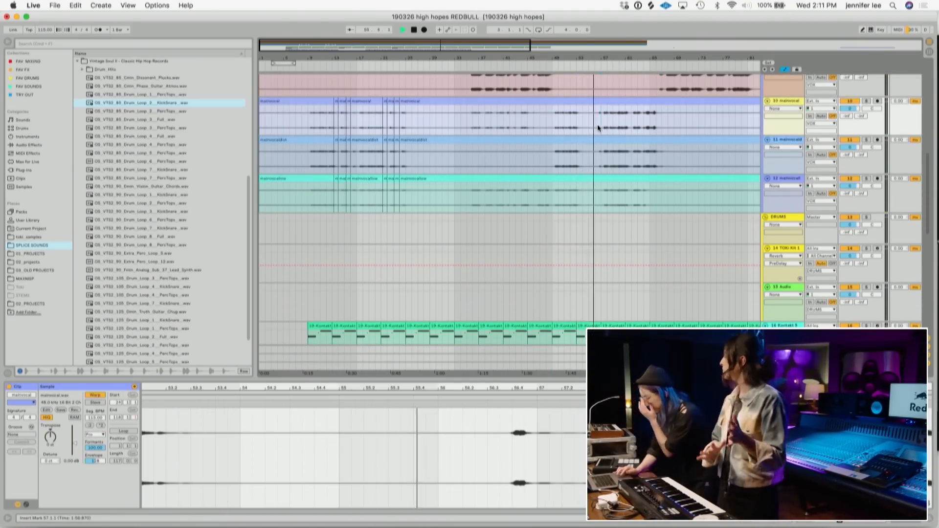
key(space)
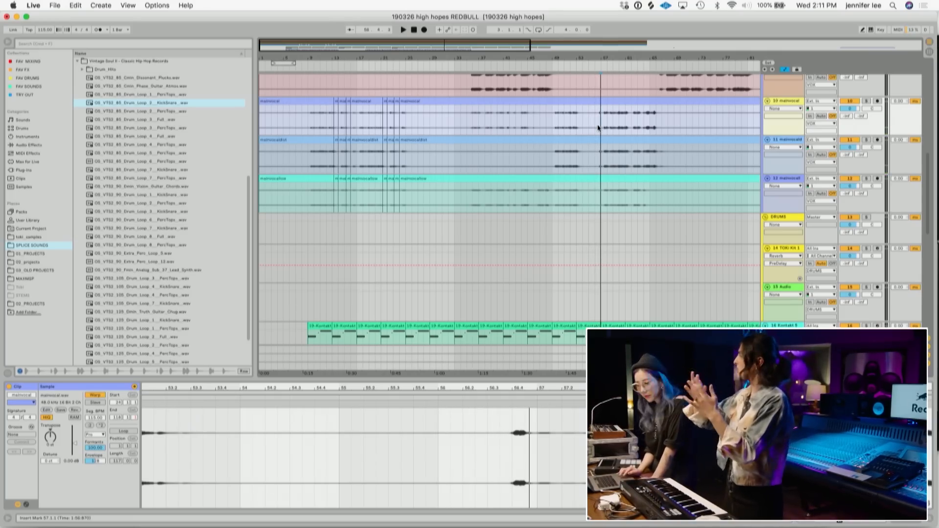
- Play the arrangement back from the percussion loop section to audition the full mix
scroll(598, 124, down, 10)
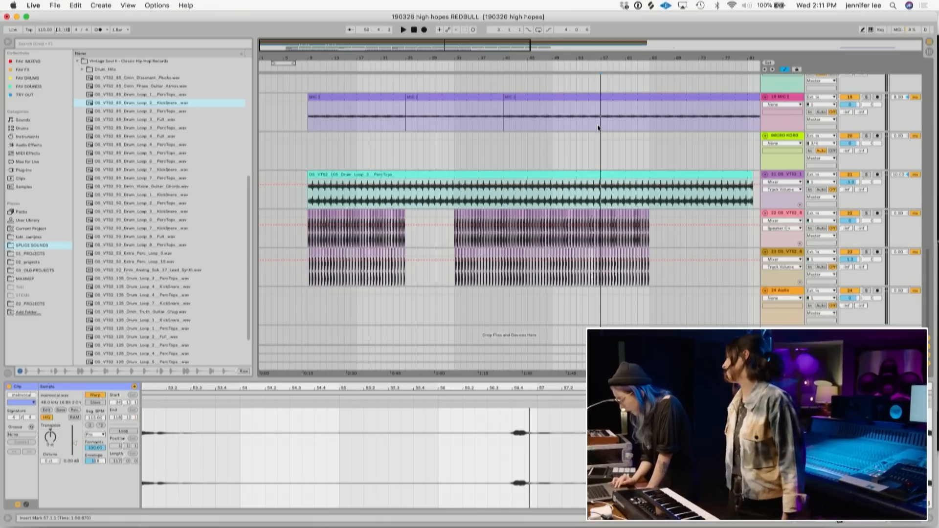
scroll(598, 96, up, 1)
drag(599, 54, 400, 53)
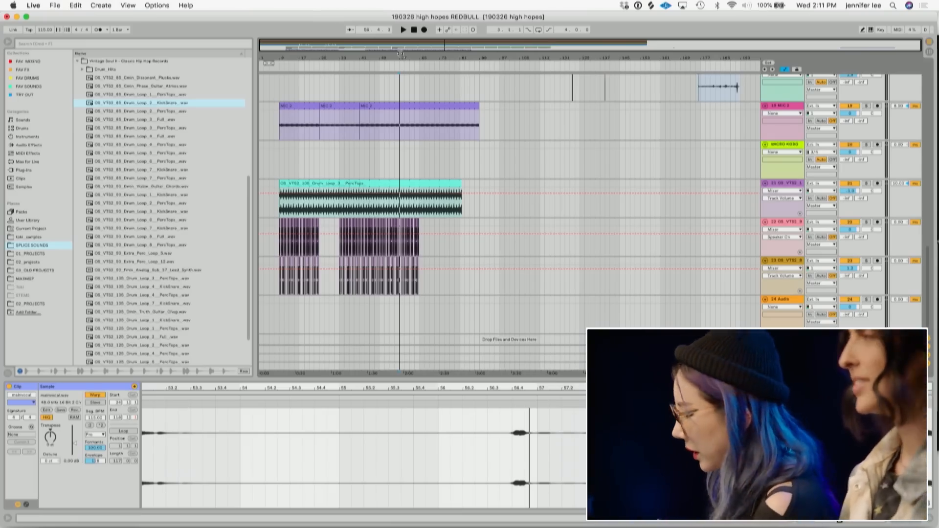
click(378, 201)
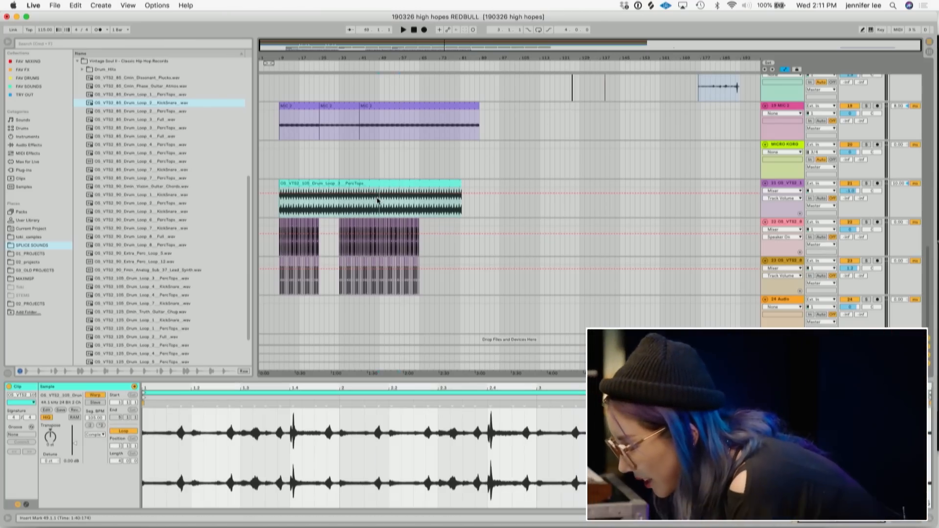
key(space)
scroll(377, 198, up, 10)
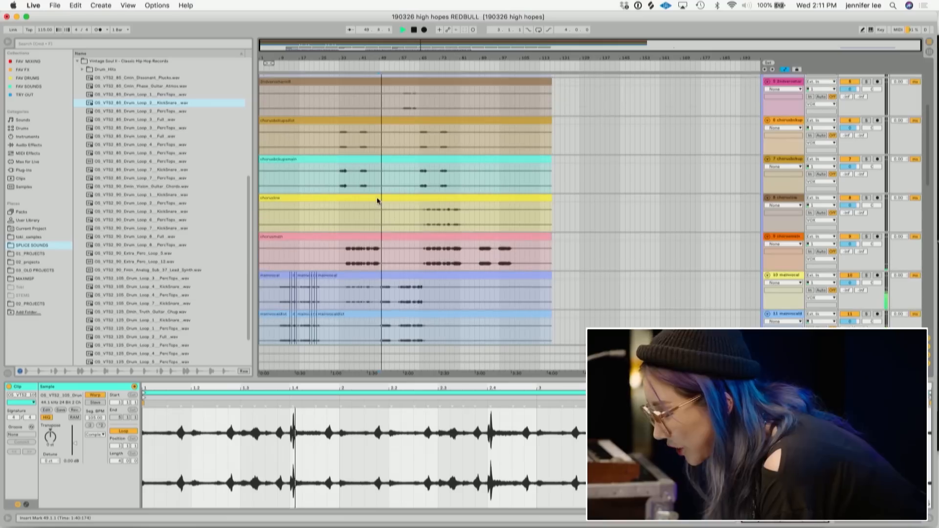
key(space)
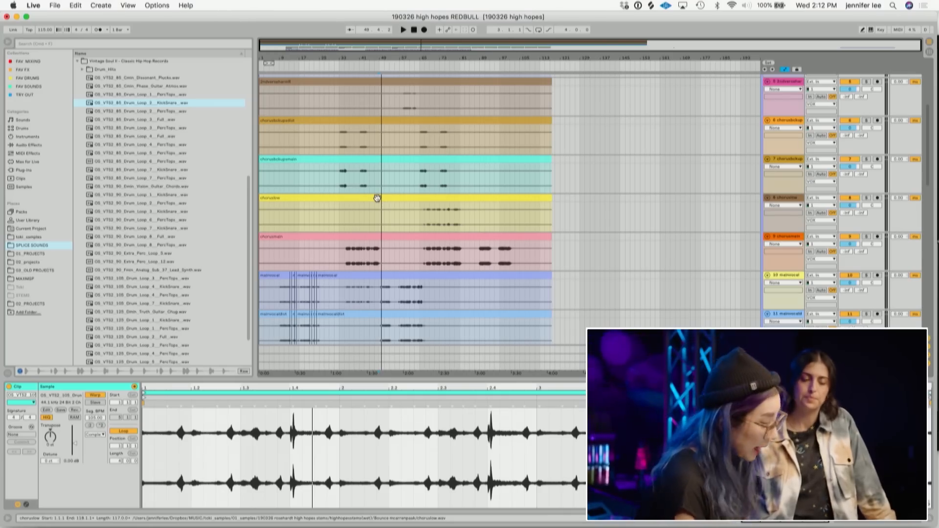
- Review the vocal and drum tracks across the arrangement
scroll(331, 204, down, 10)
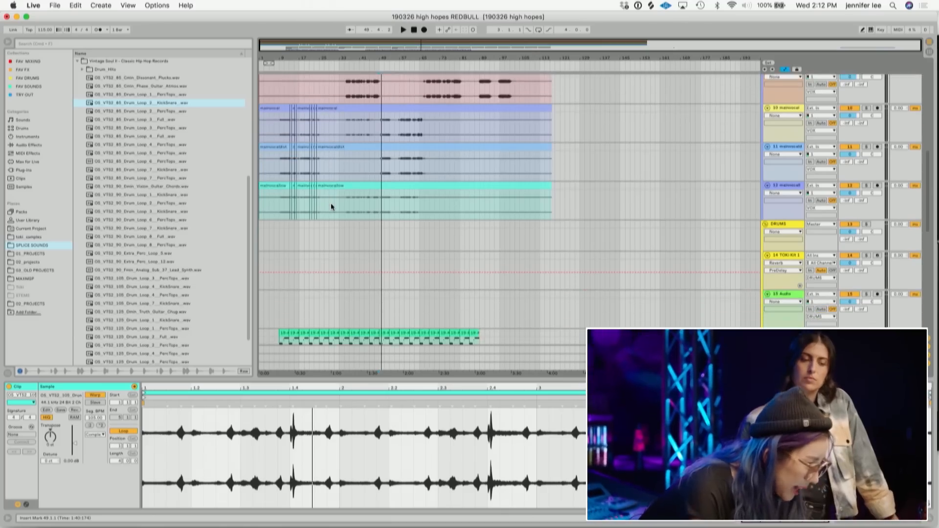
scroll(331, 204, up, 5)
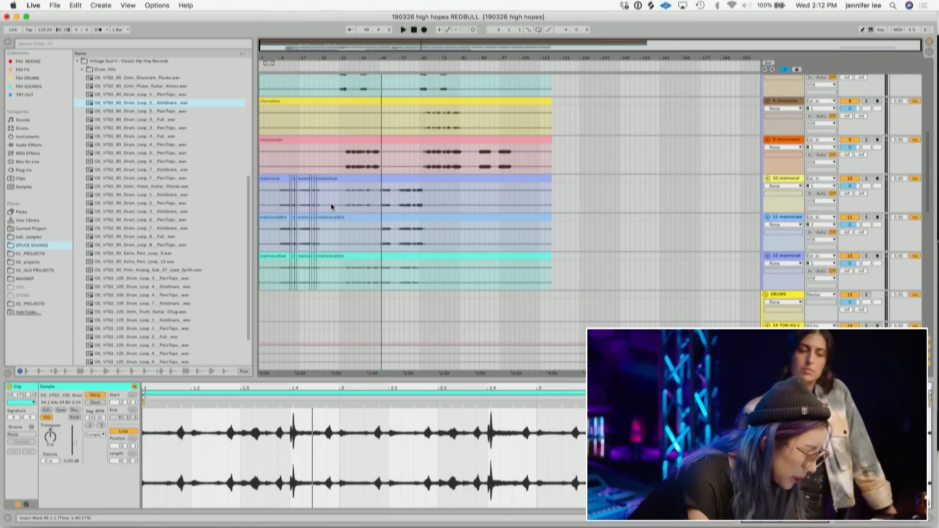
click(346, 165)
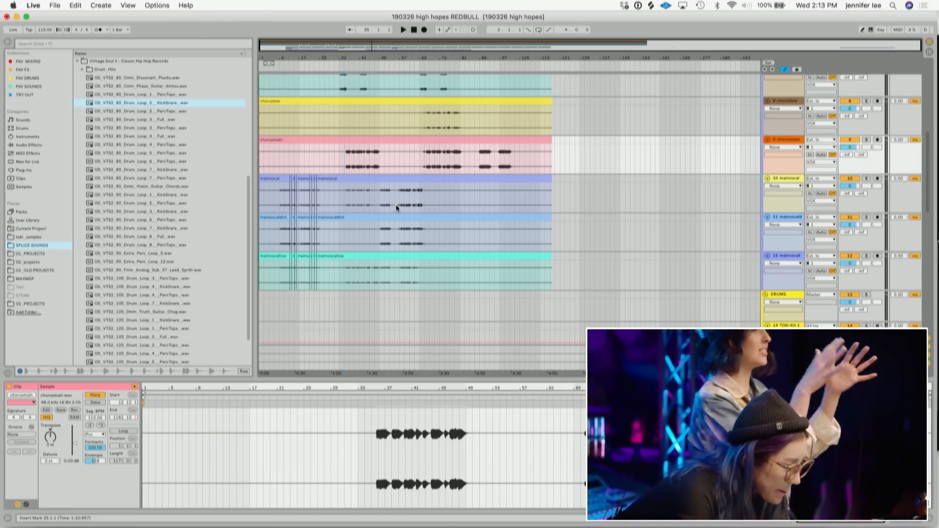
scroll(395, 204, down, 10)
scroll(395, 205, down, 1)
click(370, 210)
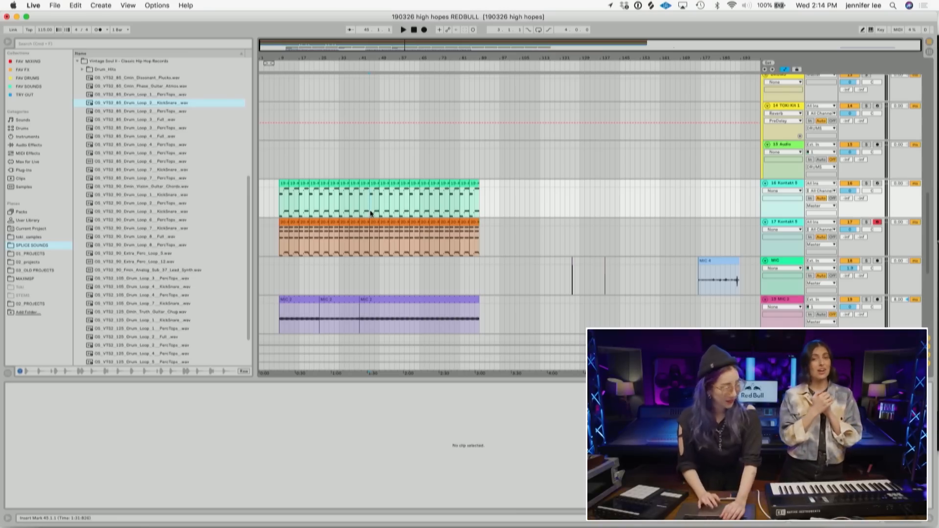
- Delete the old foley clip on the MIC track
click(714, 263)
key(Delete)
drag(629, 276, 565, 264)
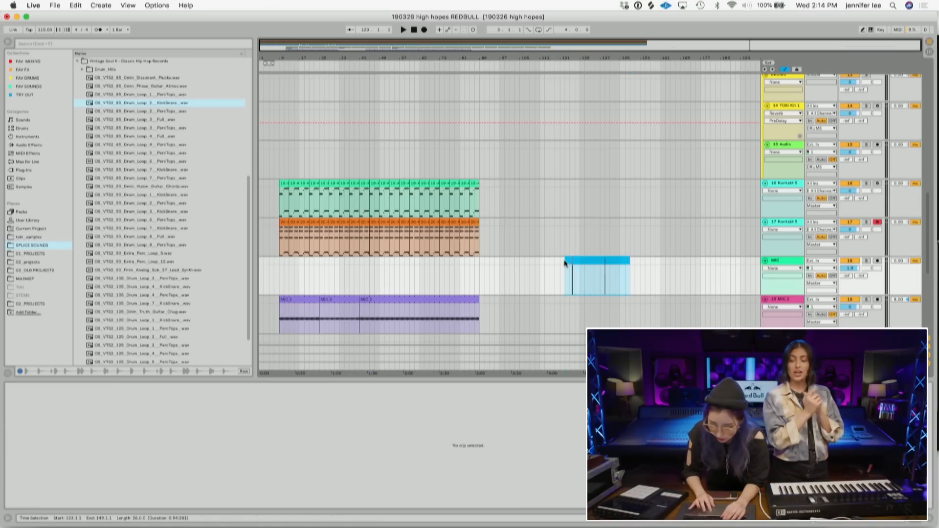
scroll(565, 262, down, 5)
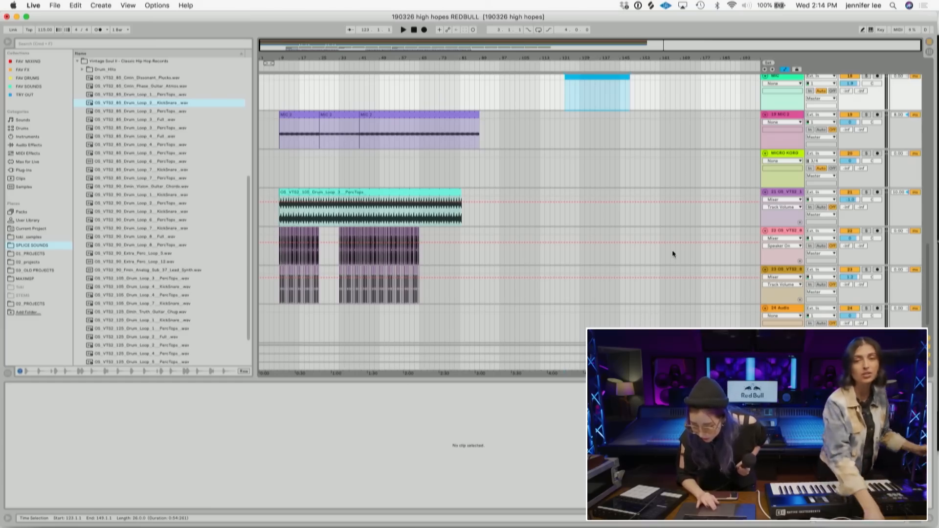
scroll(672, 252, down, 2)
scroll(672, 253, up, 5)
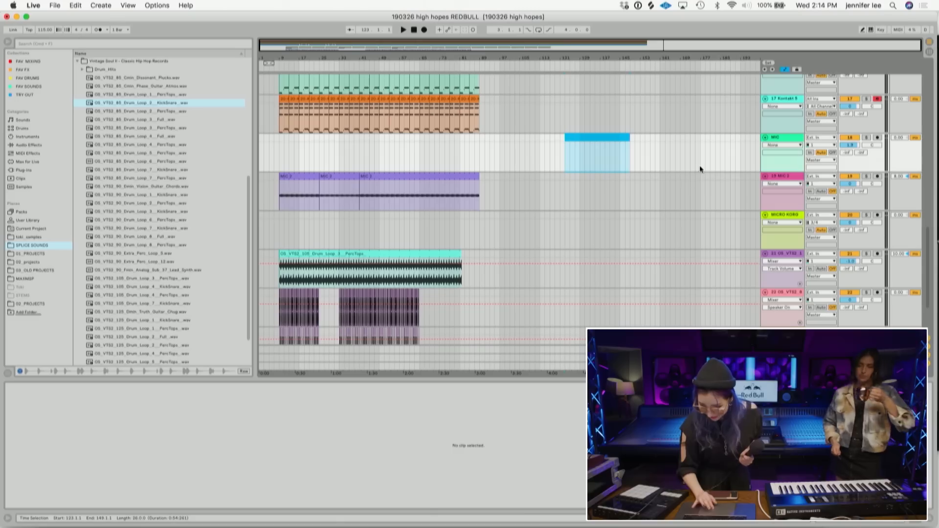
- Record a new foley take on the MIC track starting at bar 113
click(595, 164)
click(540, 161)
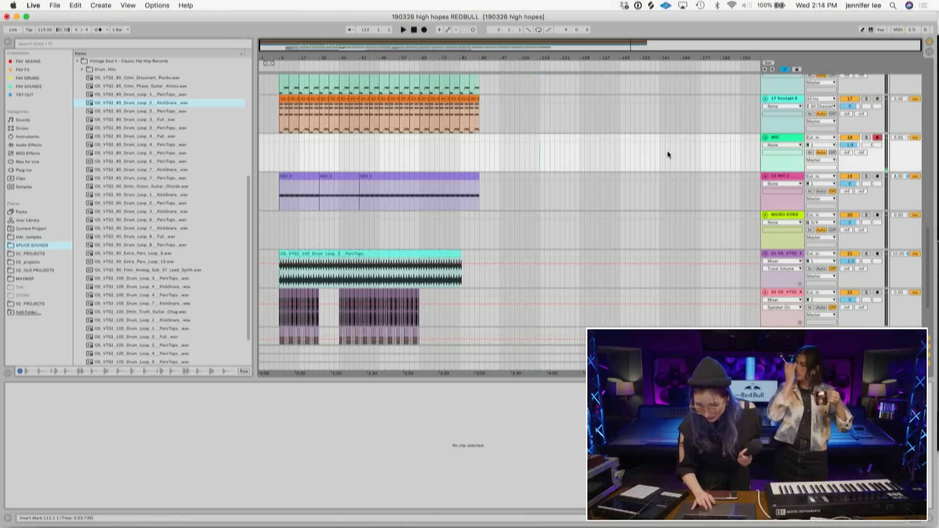
click(425, 30)
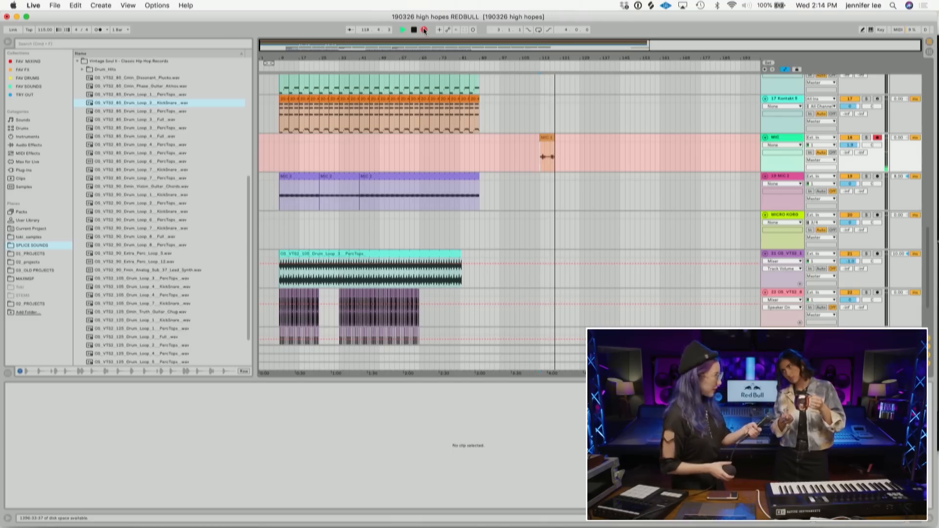
click(425, 30)
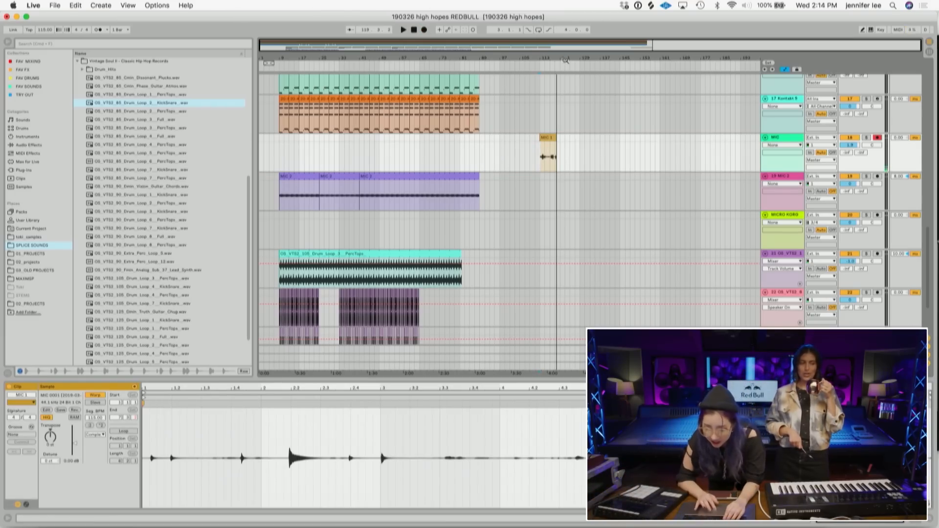
- Split a single hit out of the recorded take and delete the rest of the clip
drag(545, 55, 535, 171)
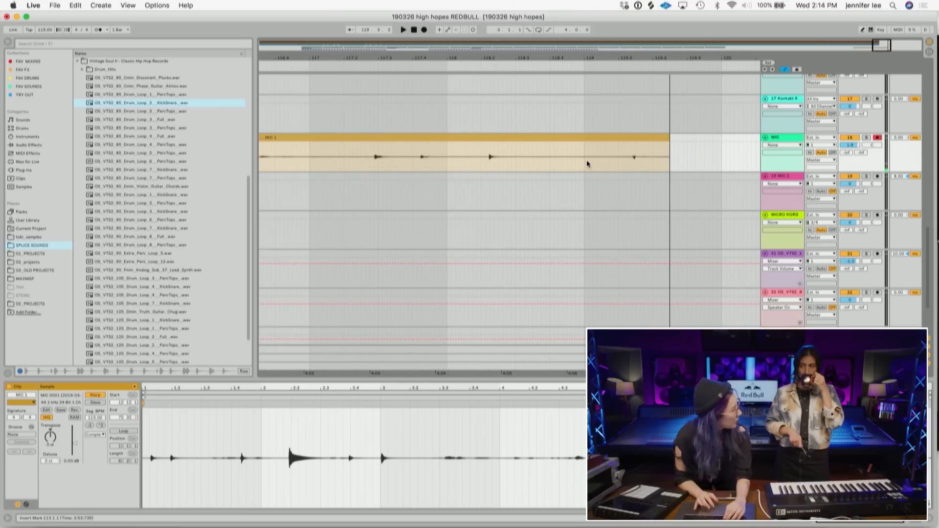
click(619, 157)
key(space)
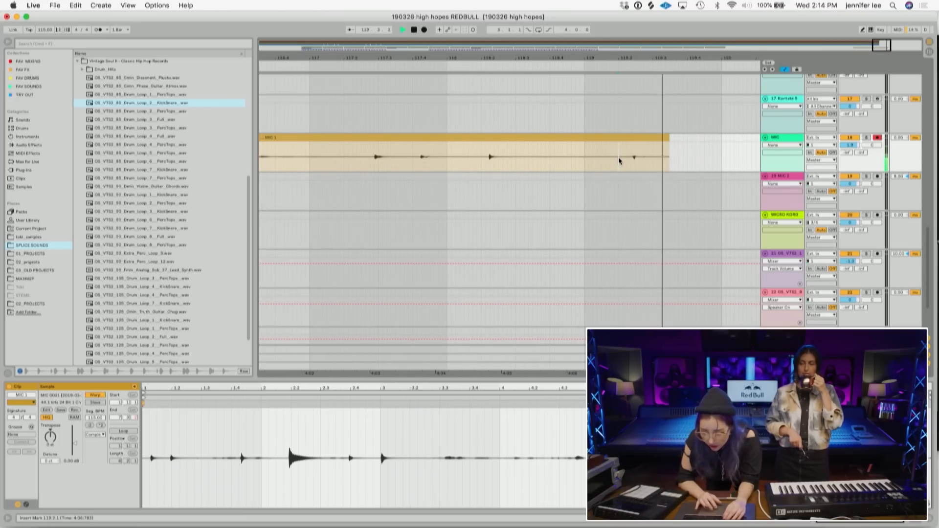
click(473, 162)
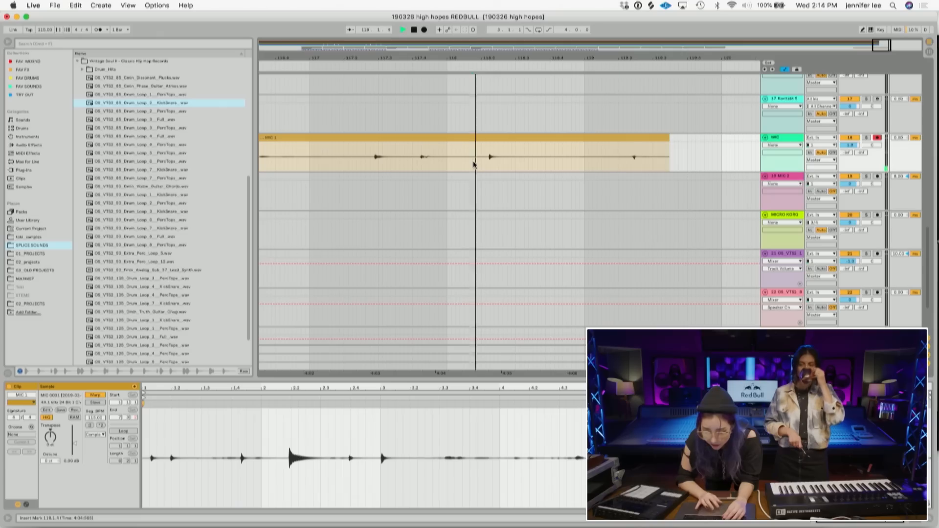
key(space)
drag(545, 160, 485, 134)
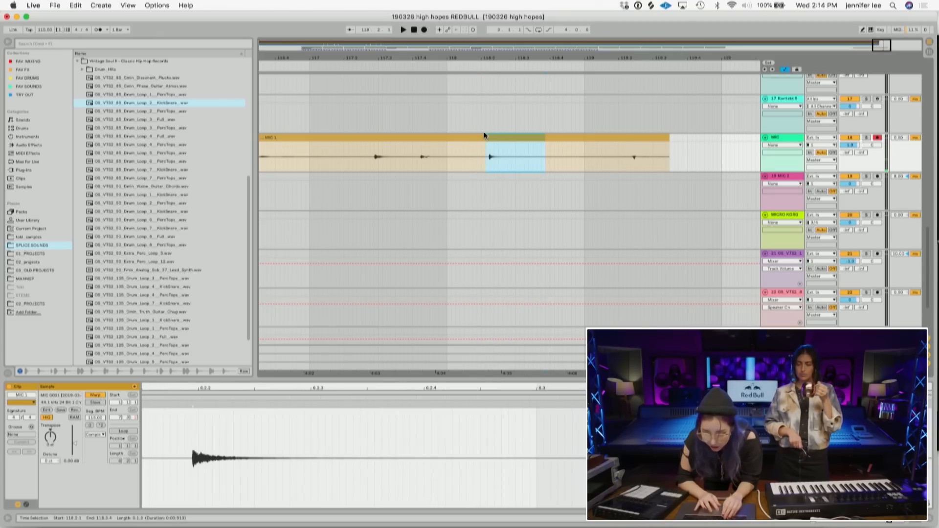
key(super+e)
click(470, 136)
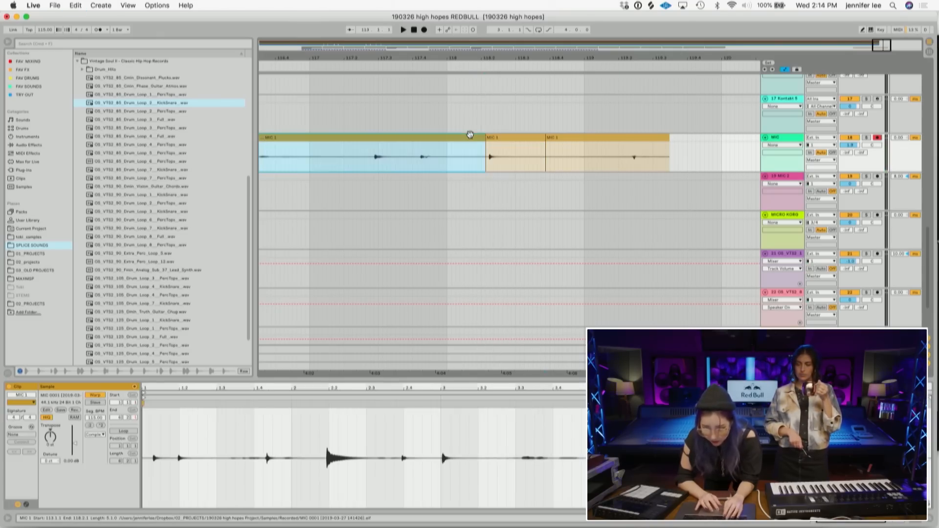
key(Delete)
click(580, 138)
key(Delete)
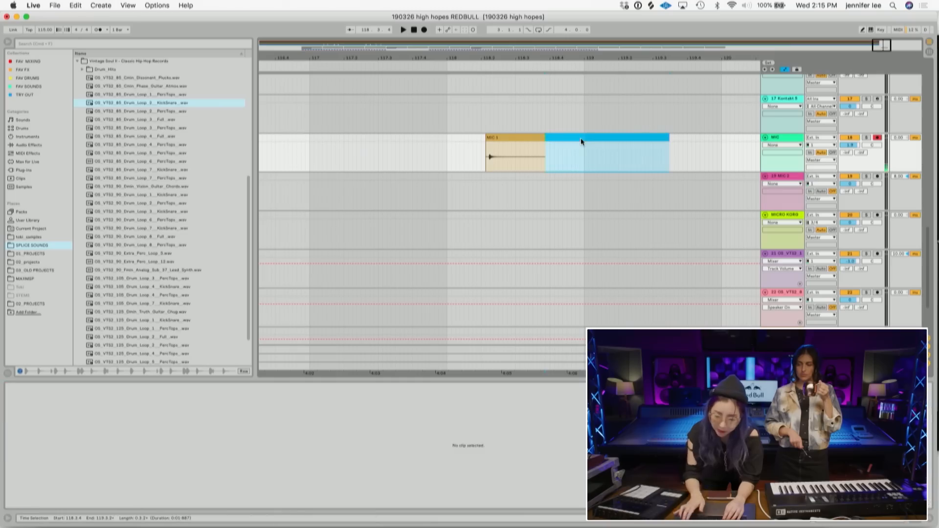
- Boost the foley hit's clip gain and trim its start to the transient, auditioning the result
click(506, 144)
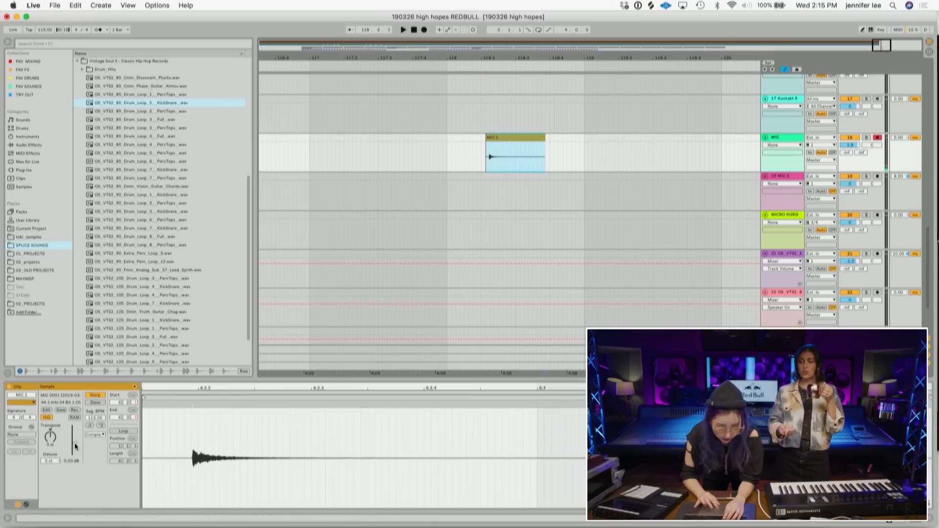
drag(74, 436, 75, 434)
key(space)
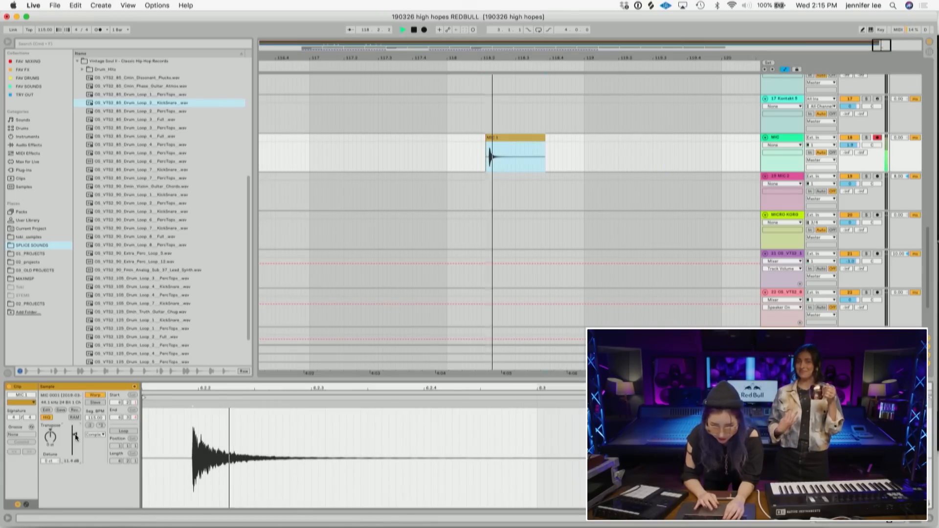
key(space)
scroll(487, 128, up, 10)
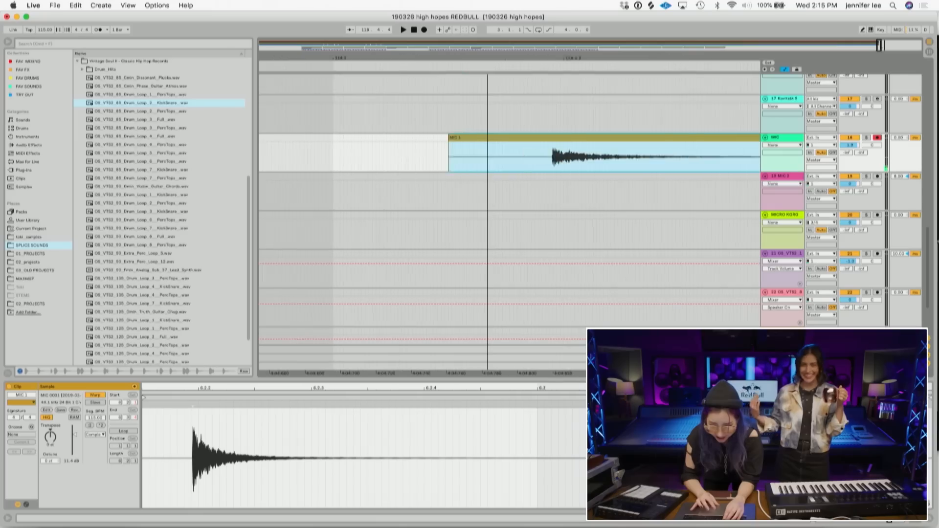
drag(442, 136, 561, 136)
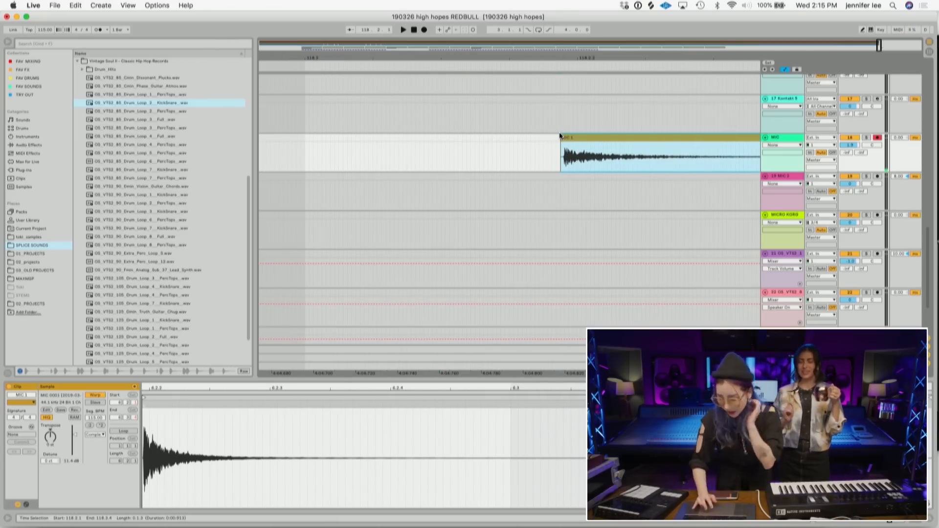
key(space)
- Cut the trimmed foley hit out of the MIC track
key(space)
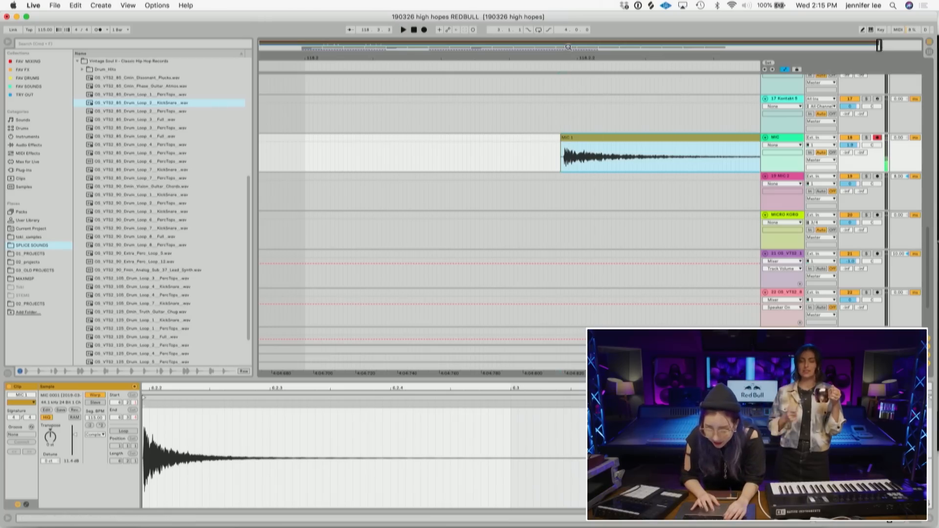
click(567, 46)
drag(567, 45, 591, 46)
drag(733, 59, 501, 86)
key(space)
key(space)
drag(508, 138, 529, 137)
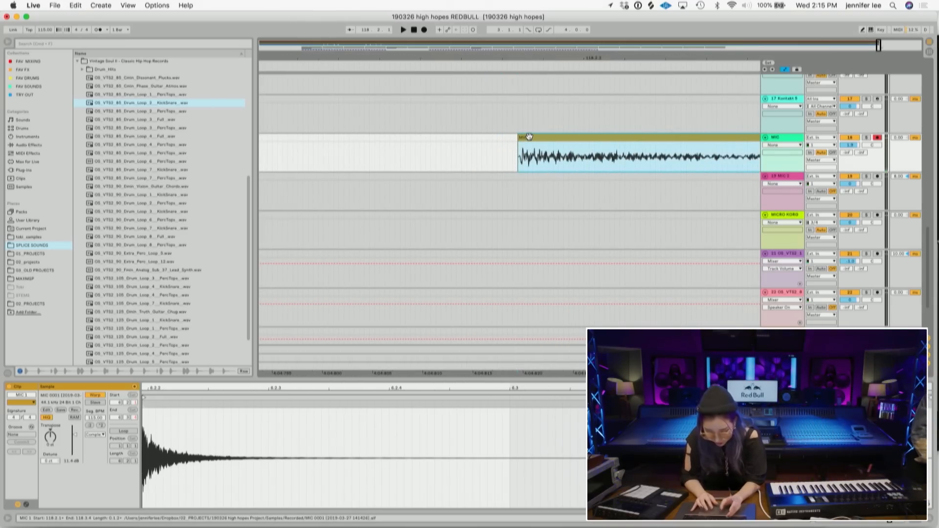
key(Delete)
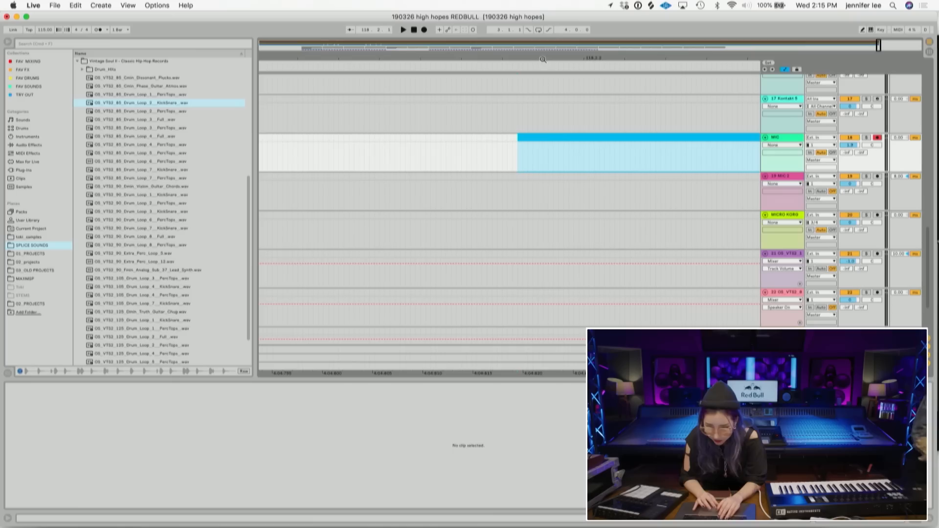
- Play the arrangement back from the start of the vocal clip
drag(543, 60, 543, 10)
scroll(548, 231, down, 5)
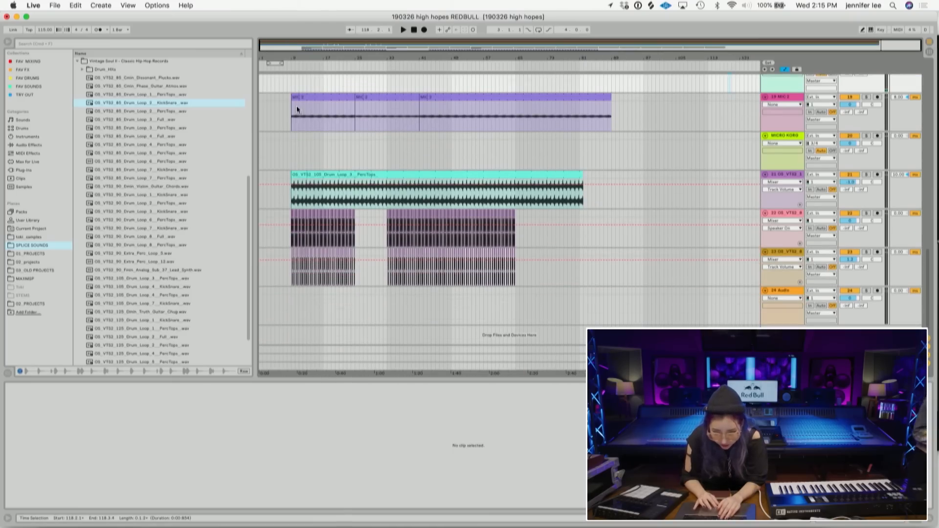
click(297, 112)
key(space)
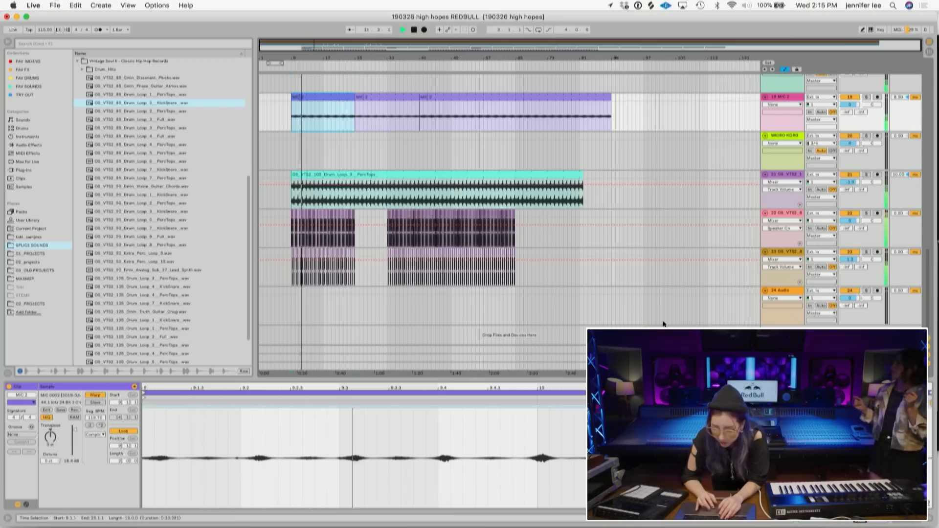
- Paste the foley hit onto the empty audio track near bar 17 and set its gain to 4.94 dB
drag(310, 58, 373, 279)
click(390, 312)
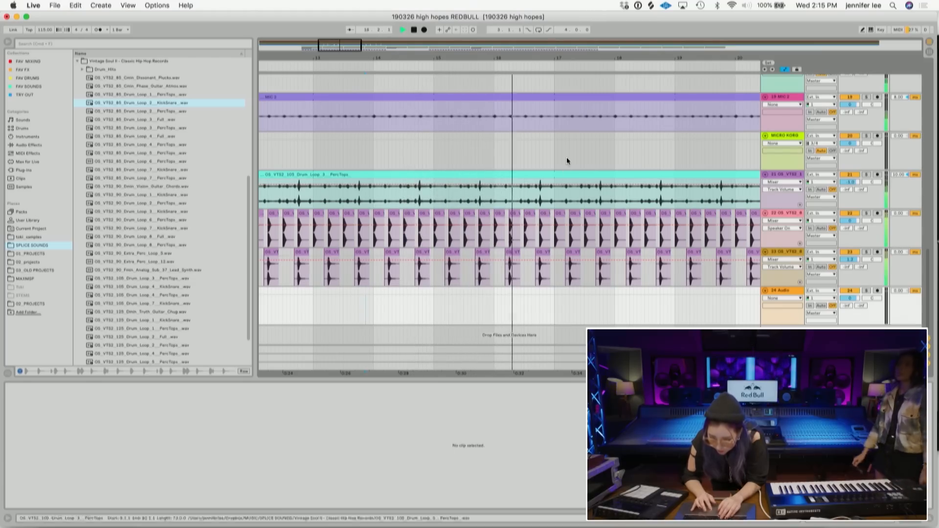
key(space)
drag(505, 54, 505, 93)
click(407, 305)
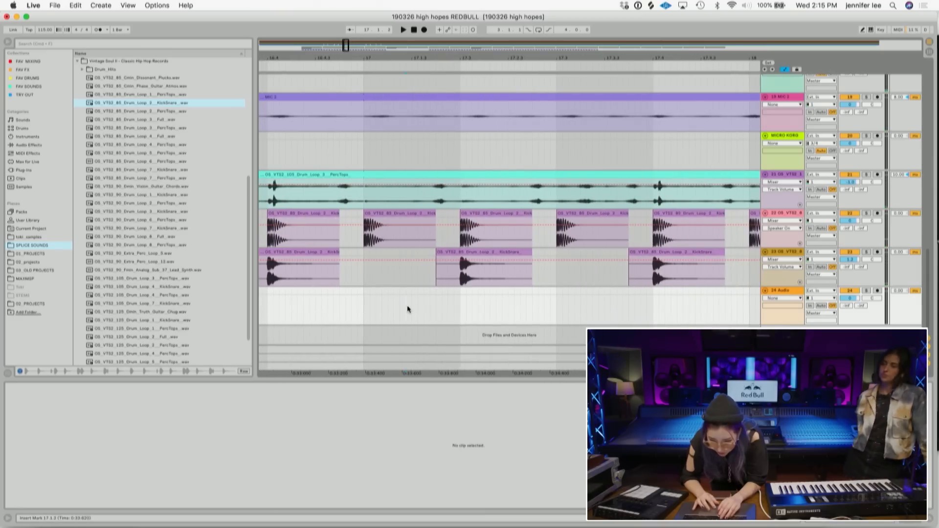
key(super+v)
drag(561, 293, 430, 295)
drag(78, 437, 79, 447)
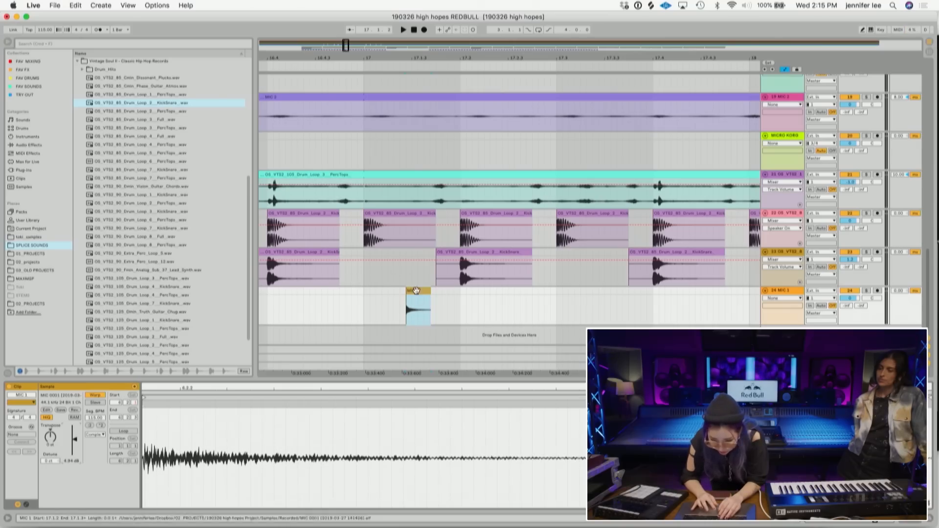
click(509, 304)
key(super+v)
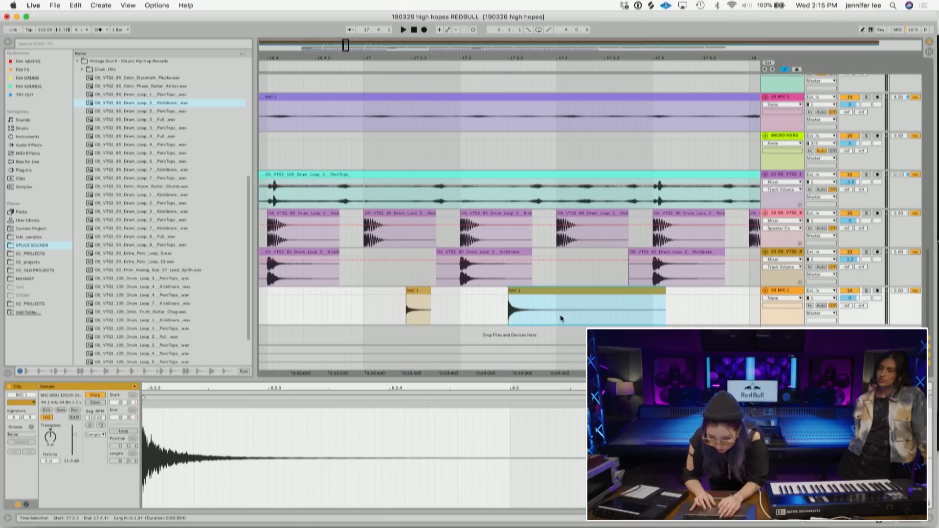
key(Delete)
- Copy the foley hit and paste a second copy further along the same track, then audition it
click(417, 291)
key(super+c)
click(513, 310)
key(super+v)
drag(549, 309, 363, 288)
drag(414, 47, 613, 51)
drag(321, 57, 690, 121)
drag(634, 58, 471, 59)
drag(479, 293, 493, 301)
key(space)
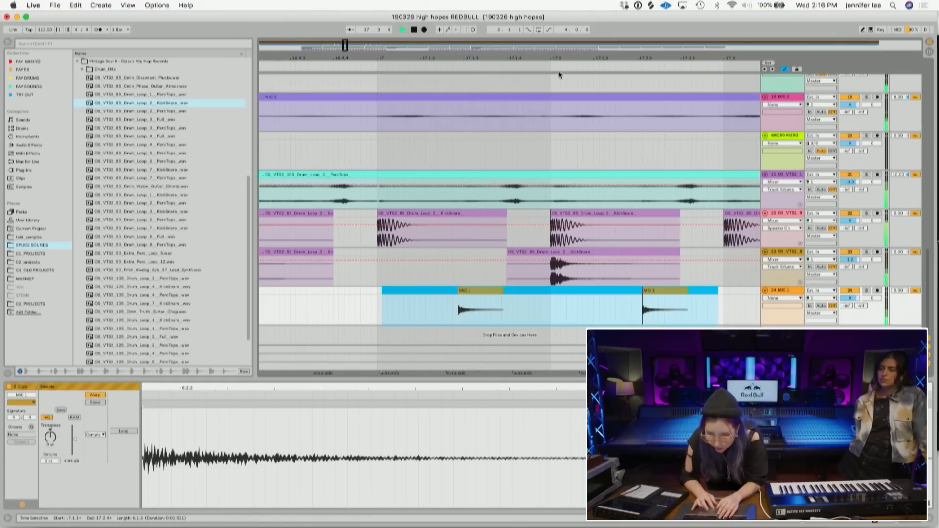
drag(563, 58, 490, 58)
key(space)
- Nudge the two foley hits so they line up with the snare hits on the drum tracks
drag(843, 287, 832, 317)
scroll(629, 272, down, 3)
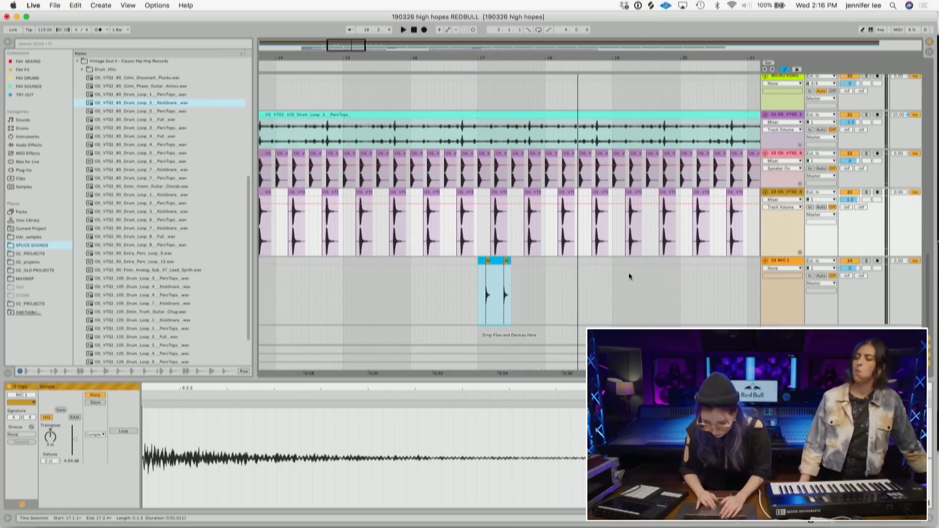
click(538, 292)
drag(490, 58, 489, 151)
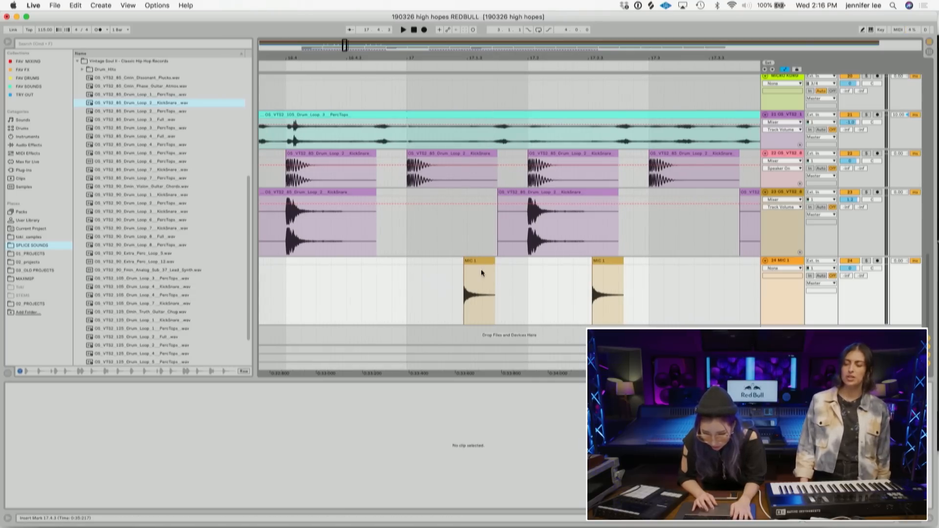
click(513, 274)
drag(480, 261, 486, 262)
drag(611, 266, 607, 265)
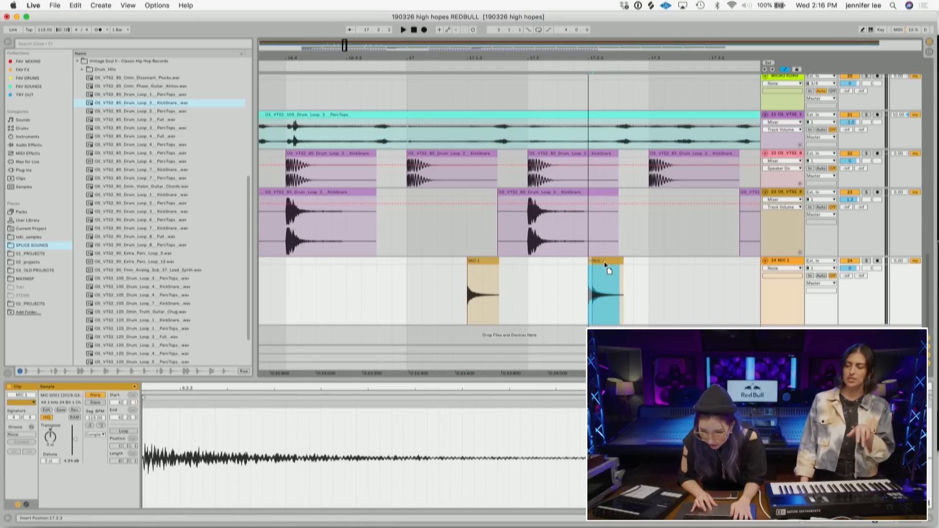
click(636, 296)
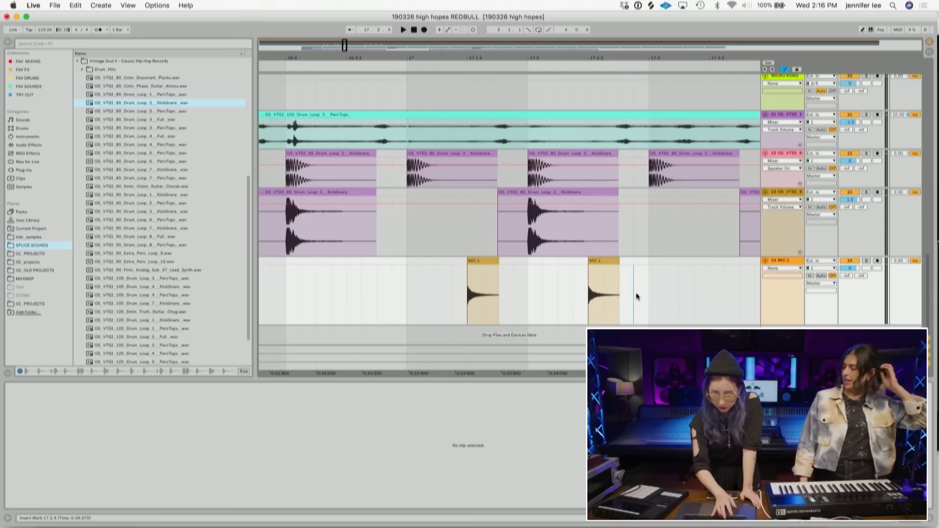
mouse_move(522, 314)
mouse_down()
mouse_move(466, 270)
mouse_move(529, 293)
mouse_up()
click(556, 293)
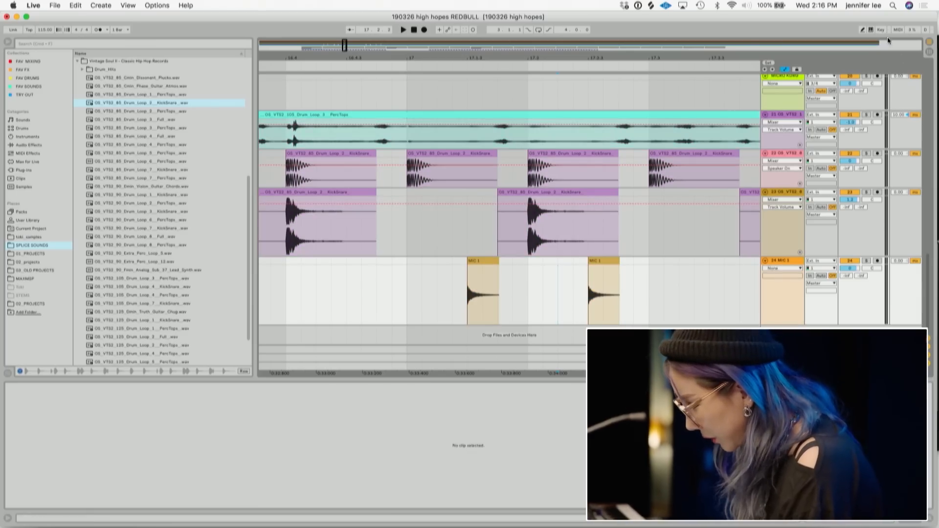
key(m)
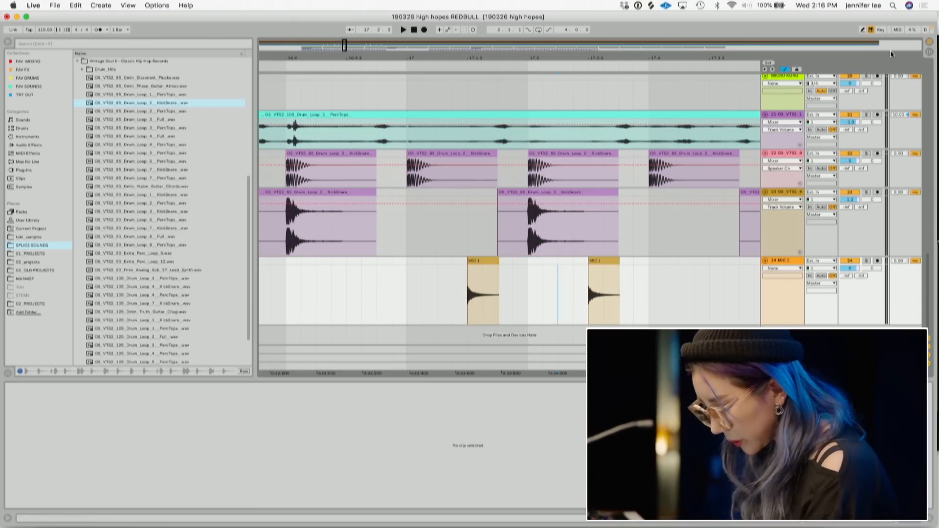
click(870, 29)
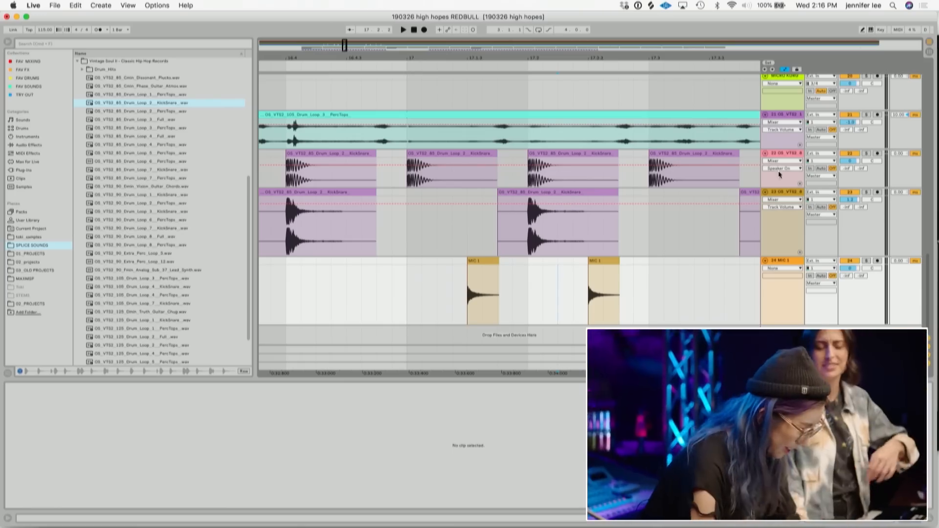
- Nudge both foley hits slightly later on the track and play them back against the snares
right_click(483, 262)
click(624, 286)
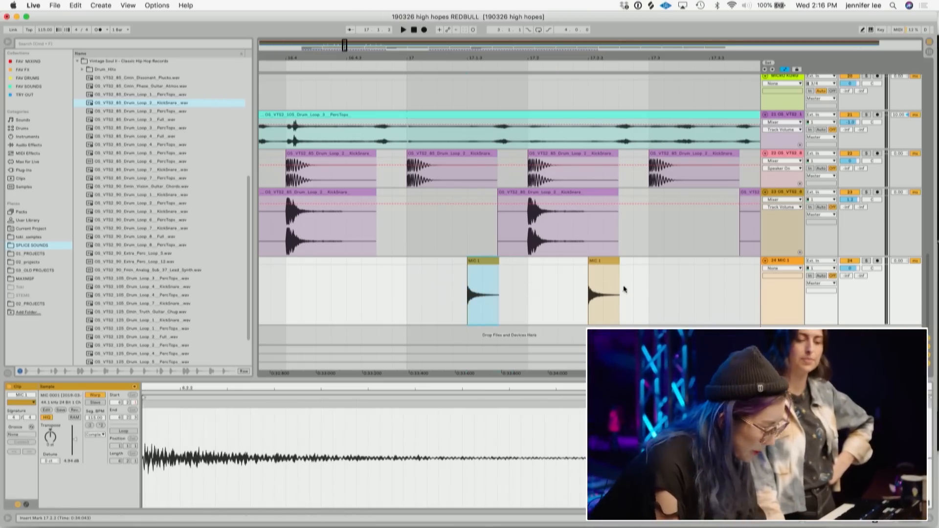
drag(690, 294, 405, 257)
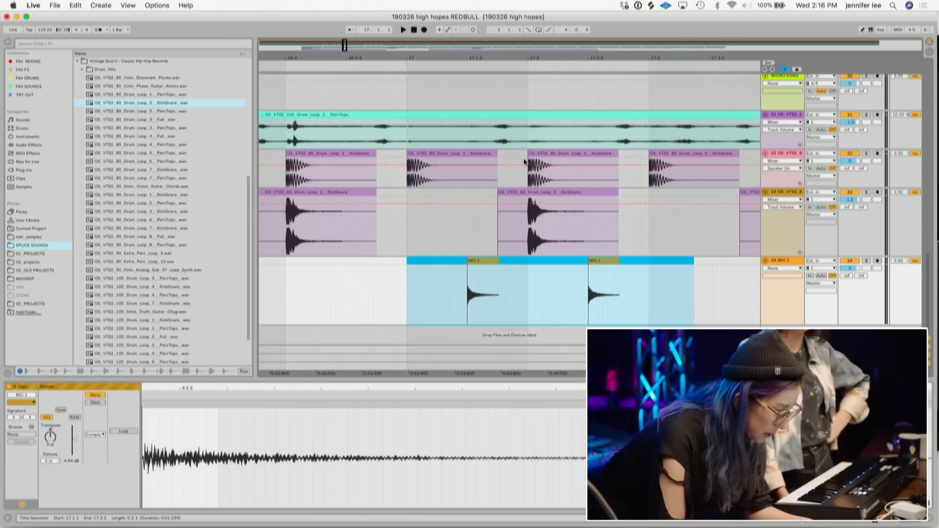
drag(479, 261, 482, 260)
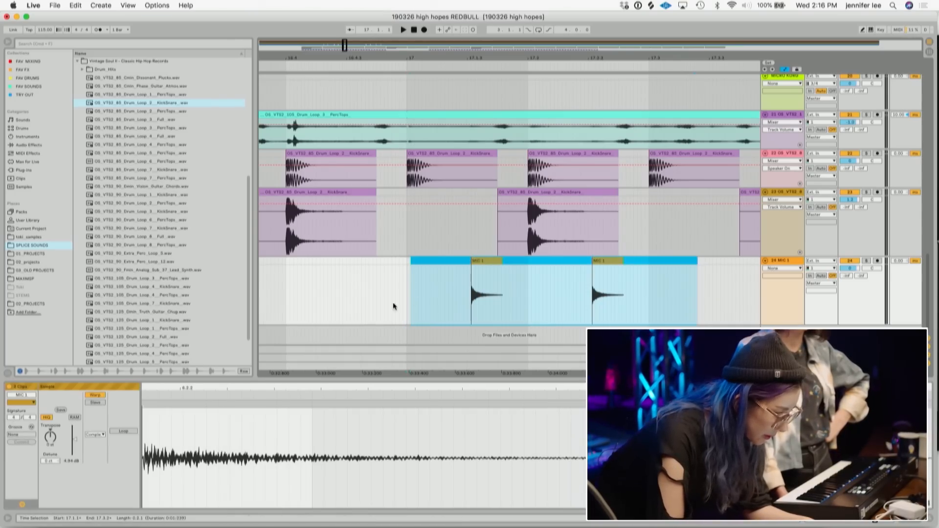
click(407, 299)
key(space)
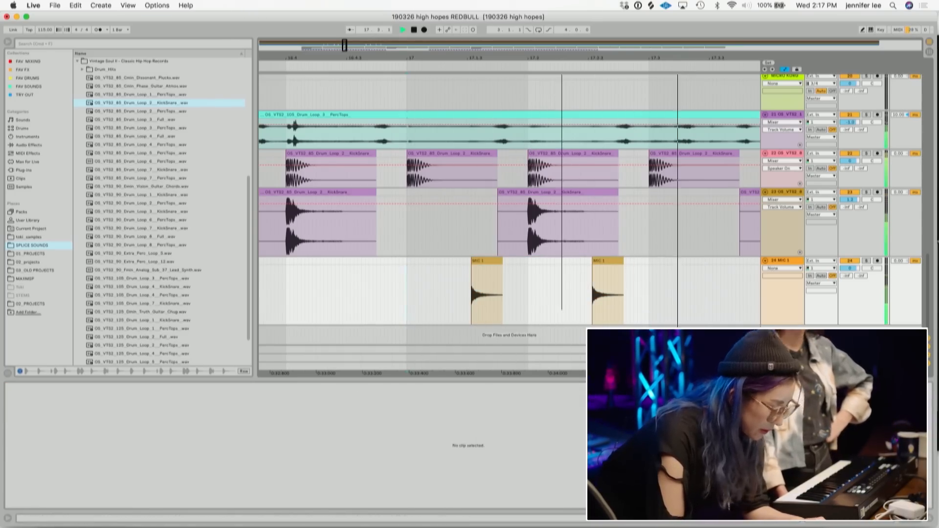
- Copy the pair of foley hits, paste the copy directly after them, and play the passage back
key(minus)
key(minus)
key(minus)
key(space)
click(531, 284)
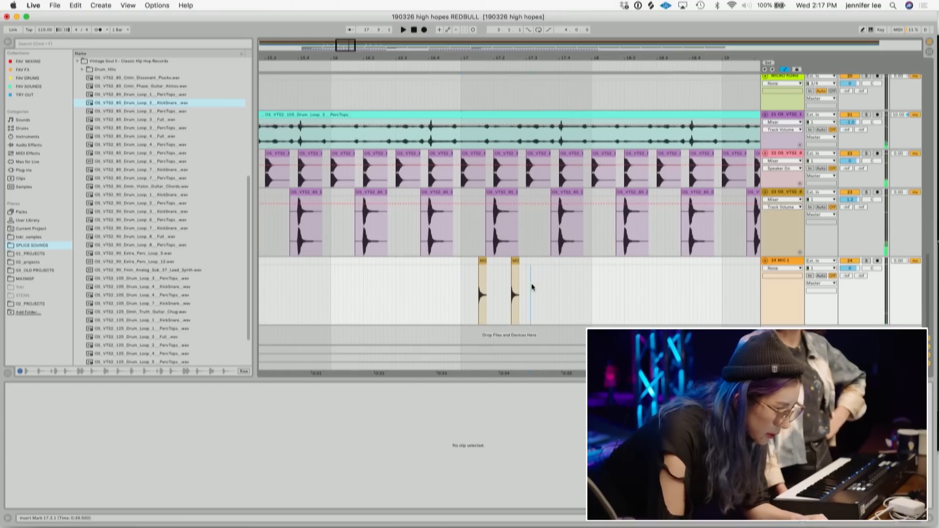
mouse_move(527, 292)
mouse_down()
mouse_move(496, 276)
mouse_move(463, 278)
mouse_up()
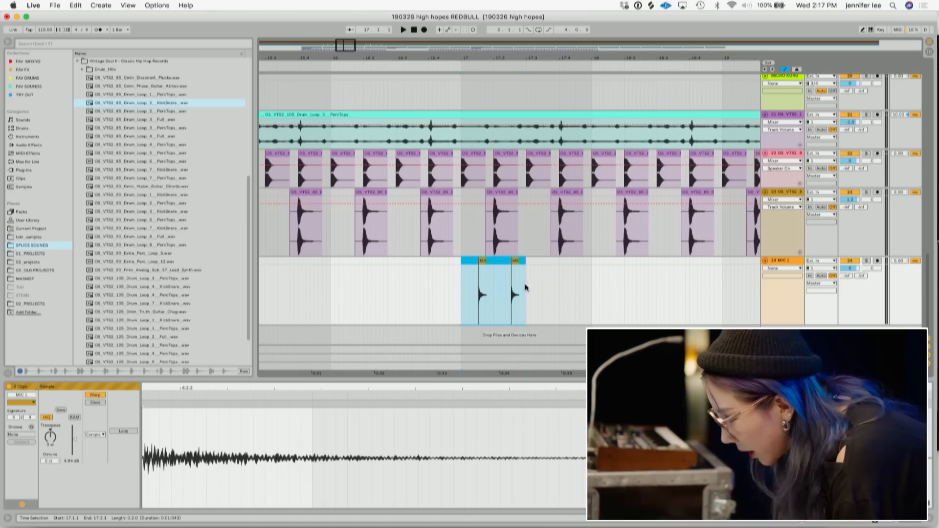
key(ctrl+c)
click(525, 288)
key(ctrl+v)
key(plus)
drag(483, 55, 483, 91)
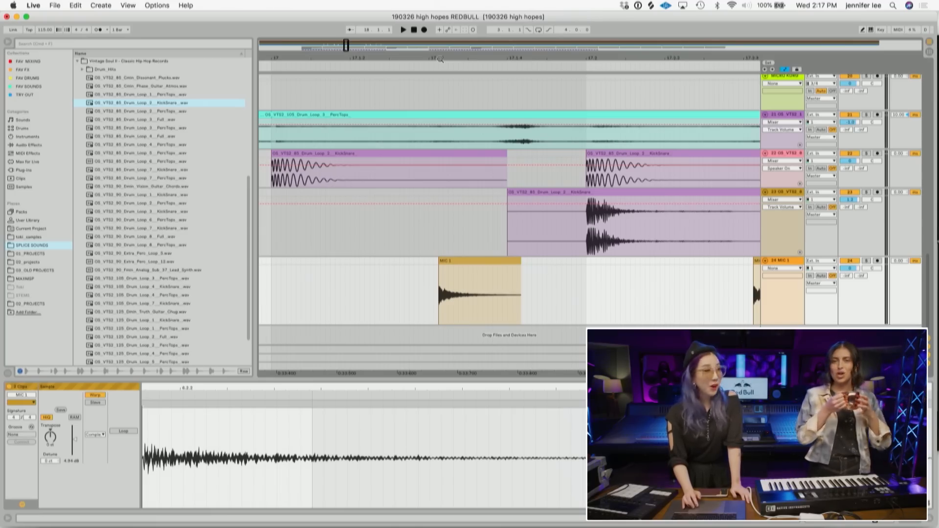
click(272, 300)
key(space)
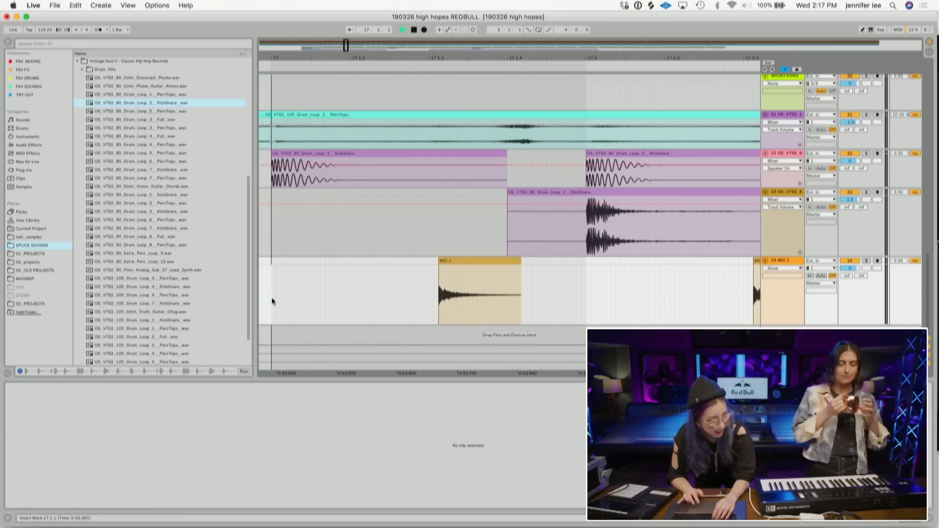
- Duplicate the four foley hits twice to extend the pattern along the track and play it back
drag(414, 59, 356, 43)
key(space)
drag(455, 279, 341, 260)
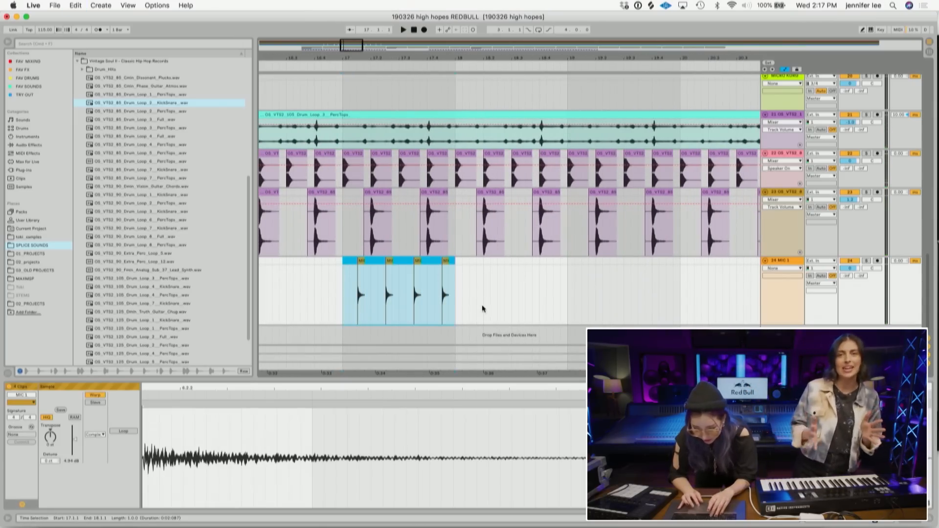
key(super+d)
key(super+d)
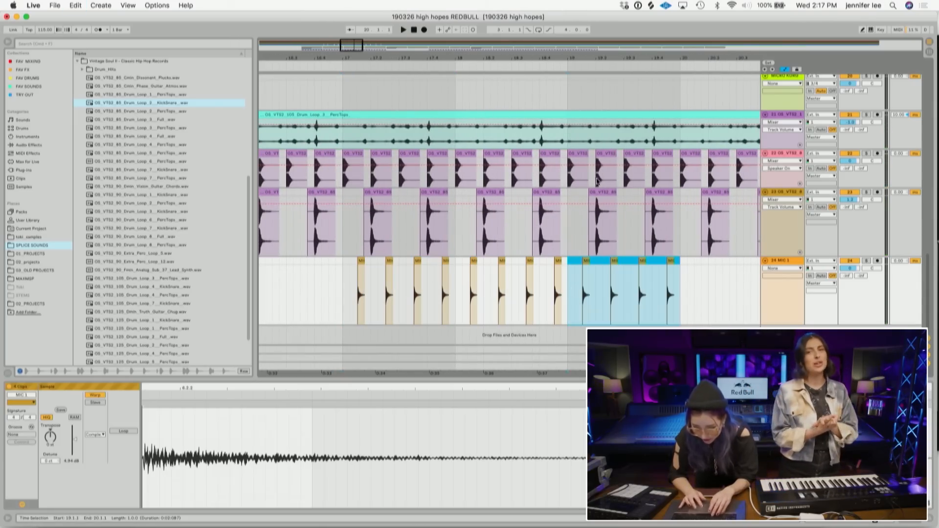
key(minus)
key(minus)
drag(538, 58, 534, 63)
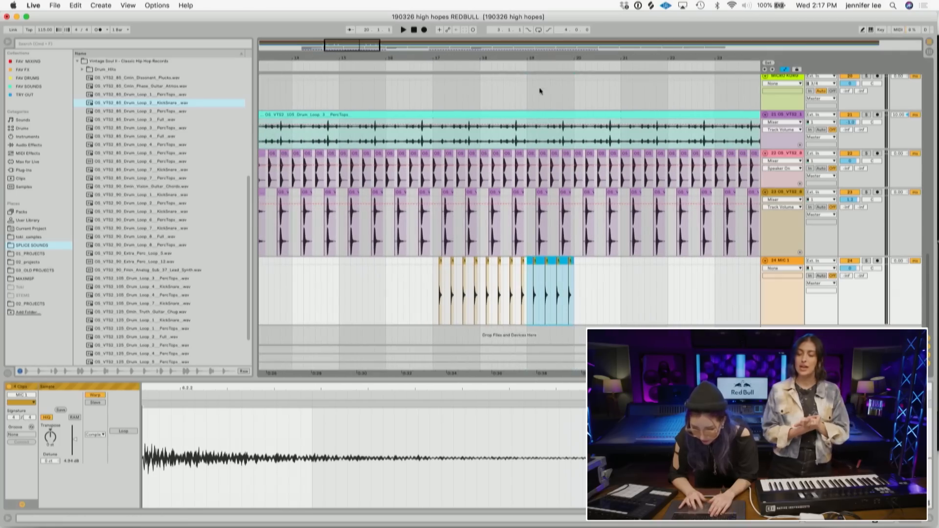
click(574, 292)
drag(448, 59, 432, 98)
click(298, 279)
key(space)
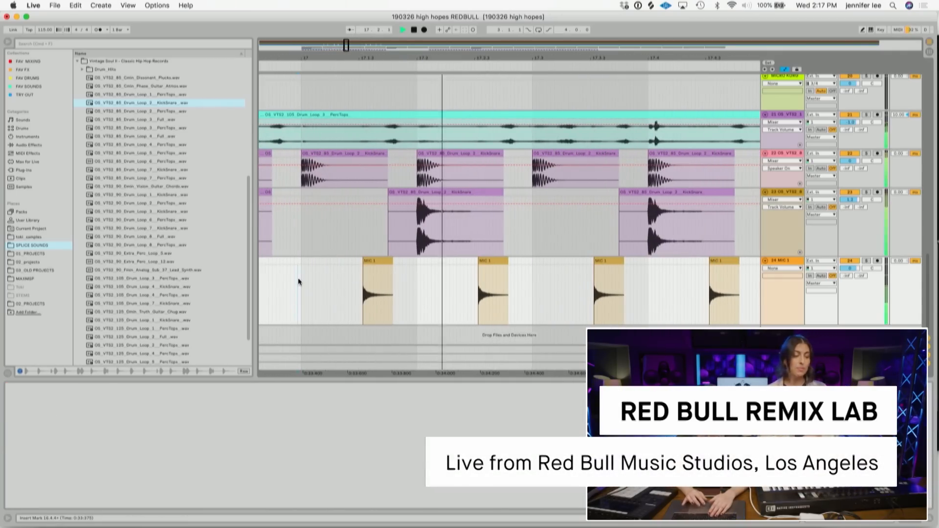
- Lower the gain of the second foley hit to -0.35 dB
drag(445, 58, 377, 24)
key(space)
click(394, 262)
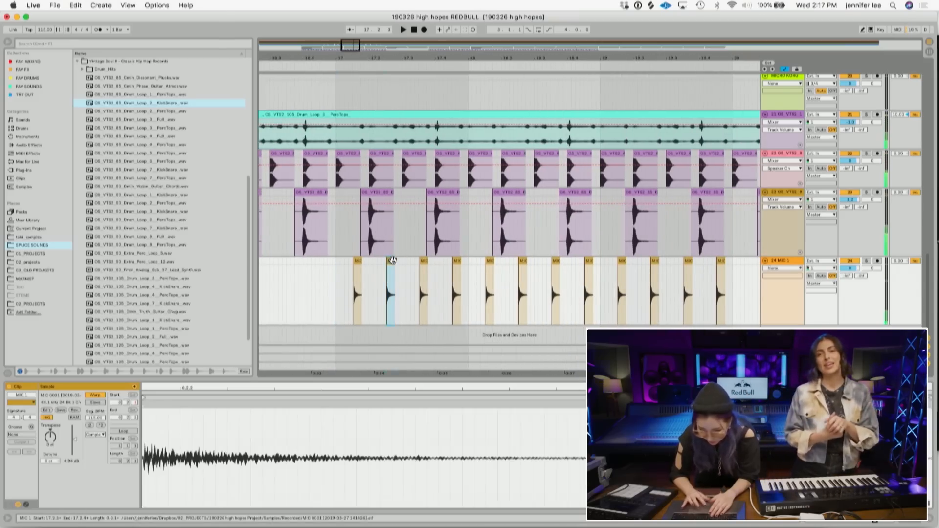
drag(73, 443, 73, 448)
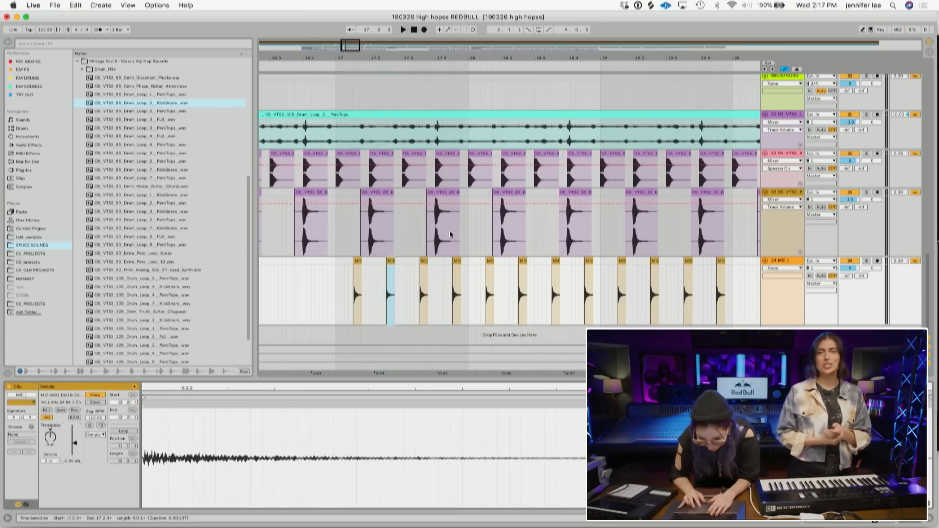
- Copy the quieter foley hit and paste it over three later hits along the track
click(458, 259)
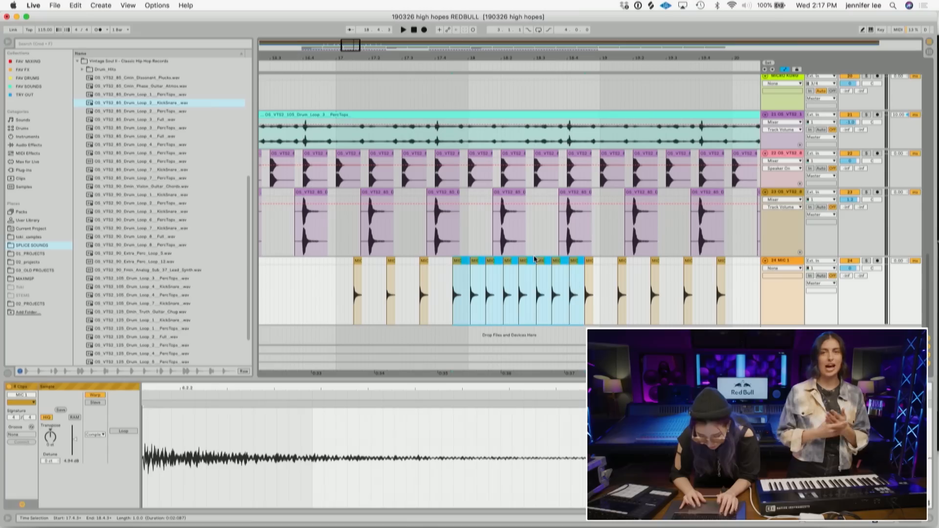
click(392, 261)
key(super+c)
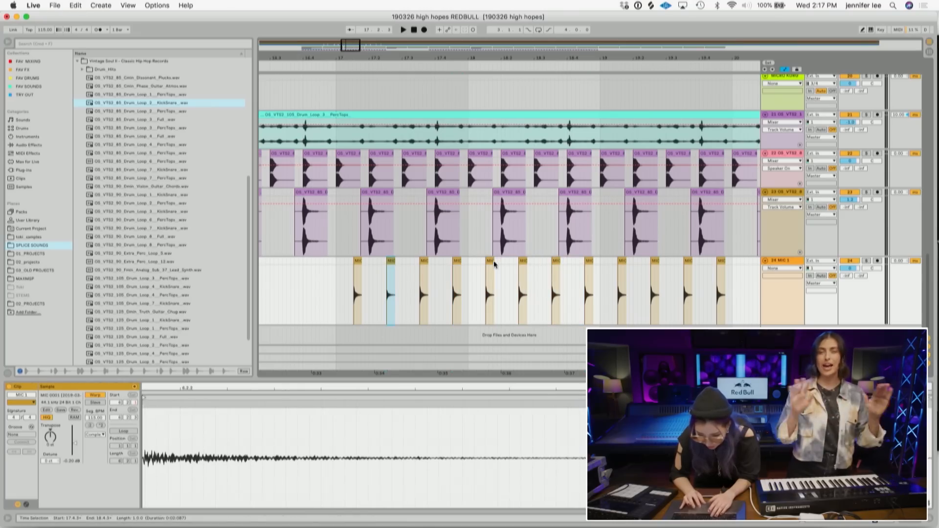
click(589, 261)
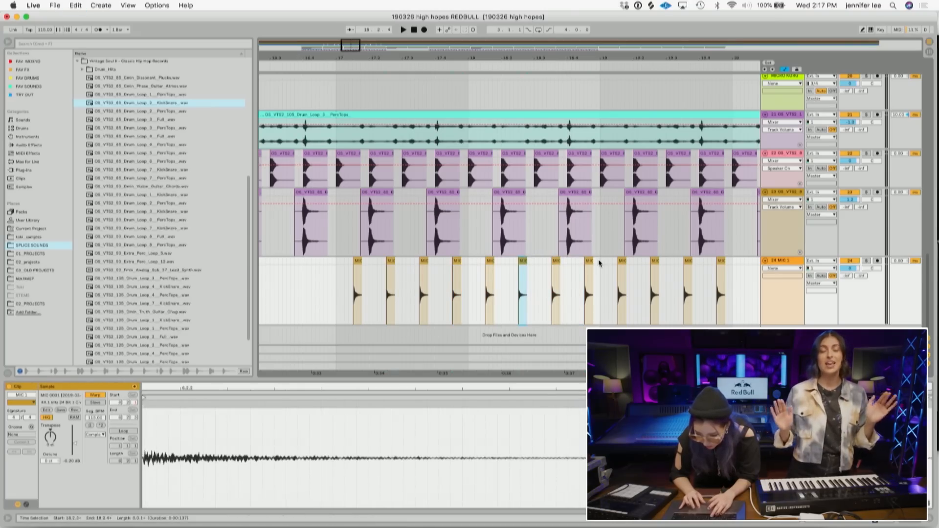
key(super+v)
click(655, 261)
key(super+v)
click(723, 261)
key(super+v)
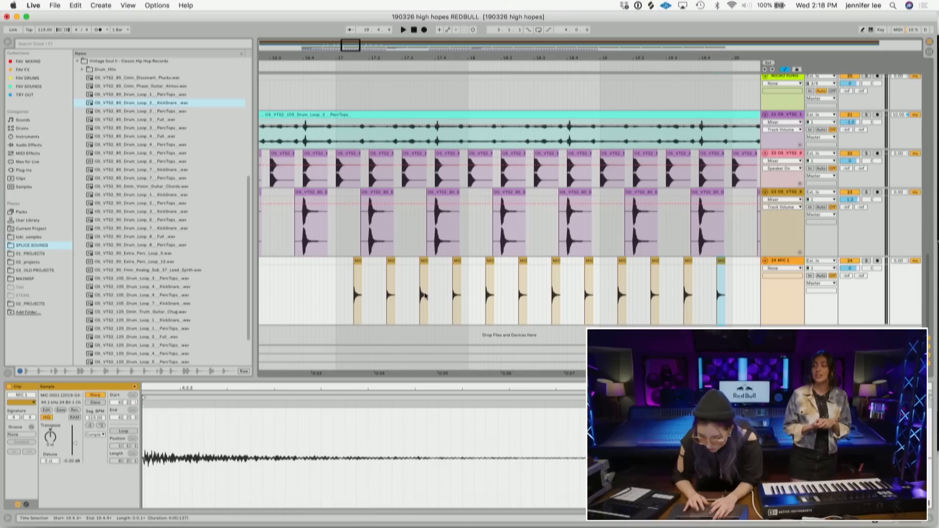
click(335, 301)
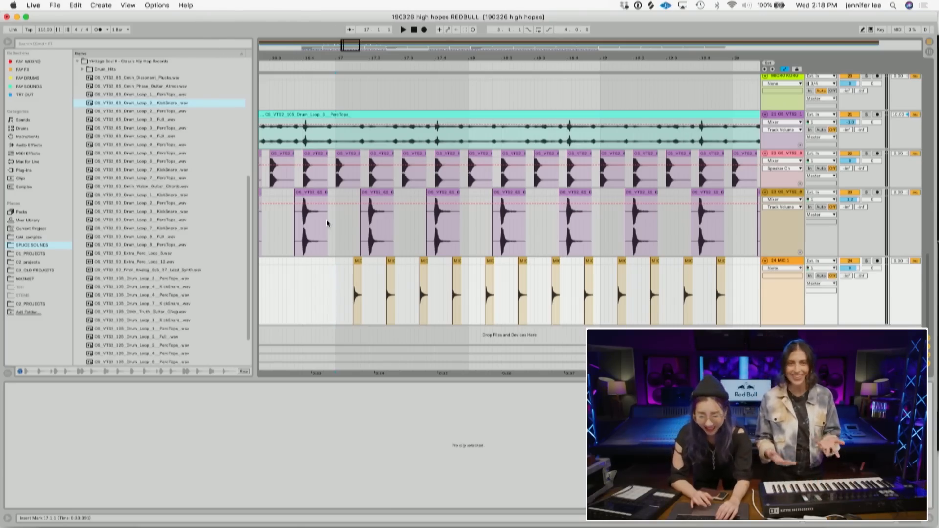
- Set the playback position to bar 17 at the start of the foley hits
drag(327, 57, 305, 56)
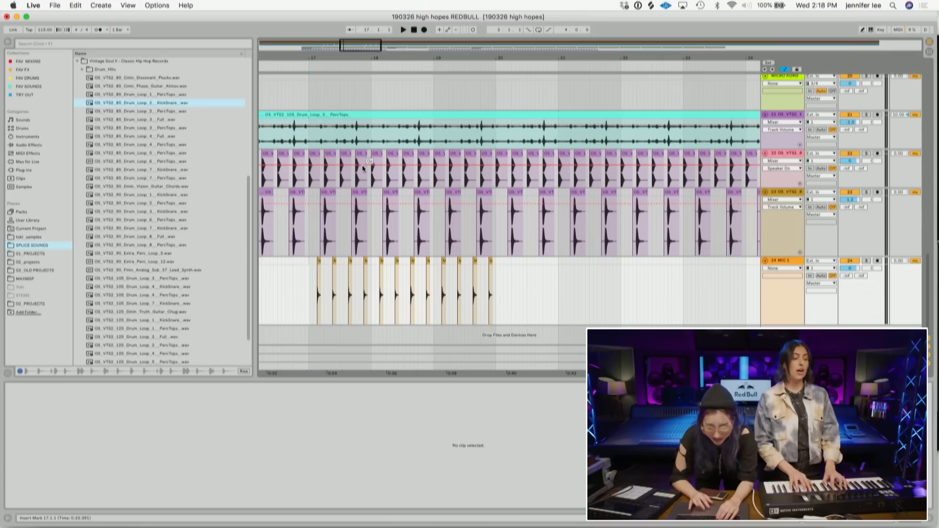
click(325, 62)
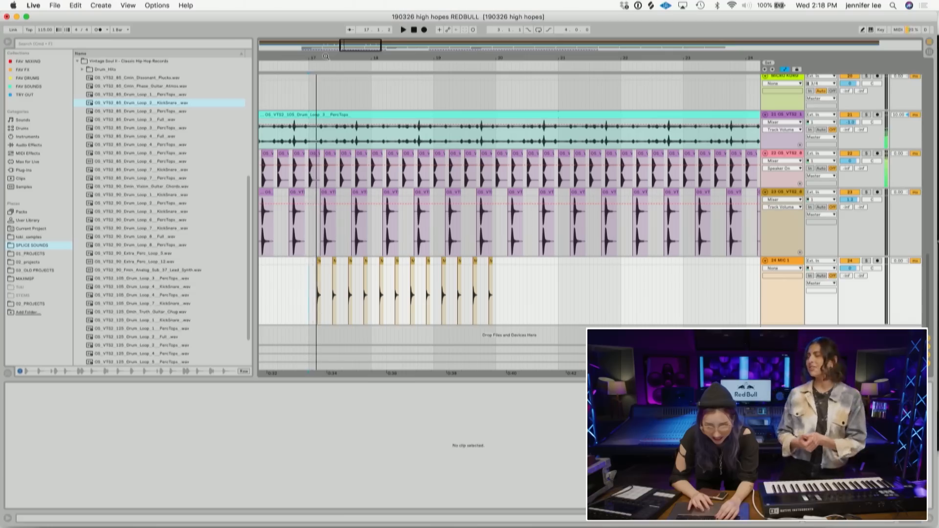
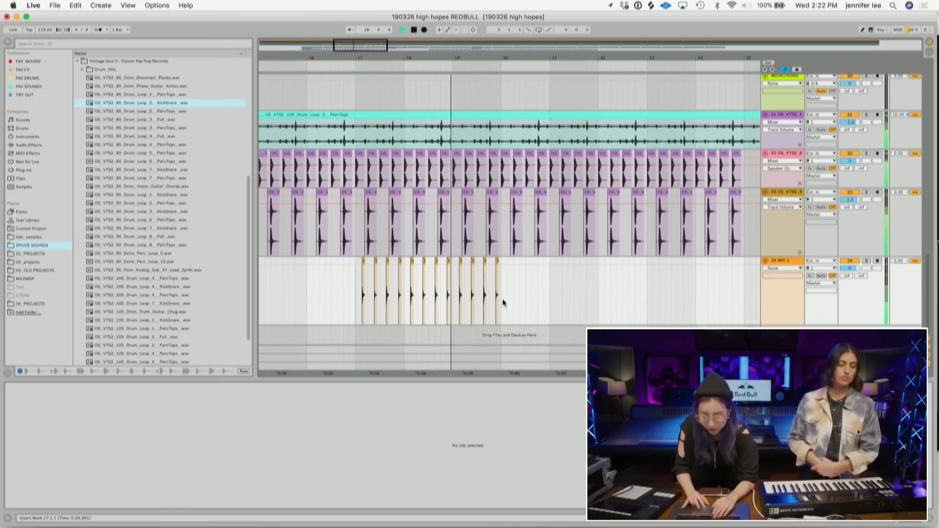
- Duplicate the selected foley hits twice and paste another copy further along the foley track
drag(500, 299, 356, 263)
key(super+d)
key(super+d)
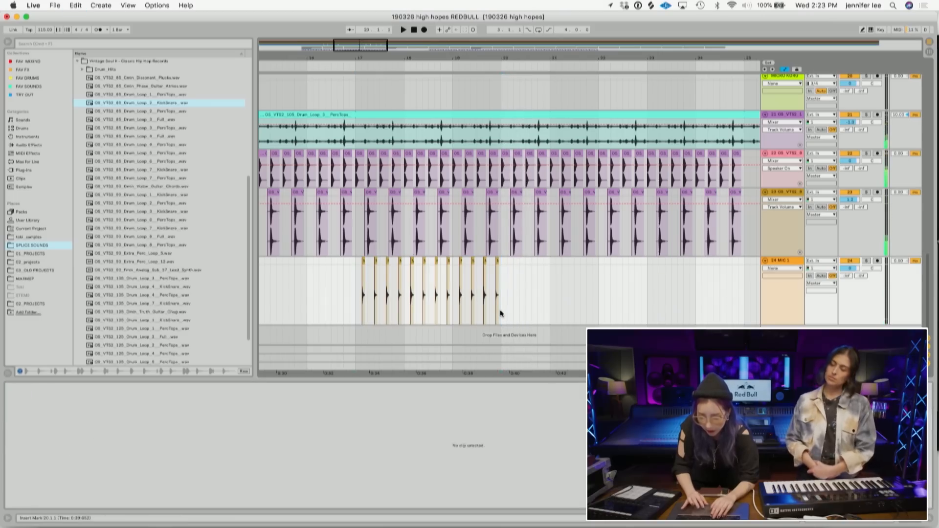
click(647, 299)
key(super+v)
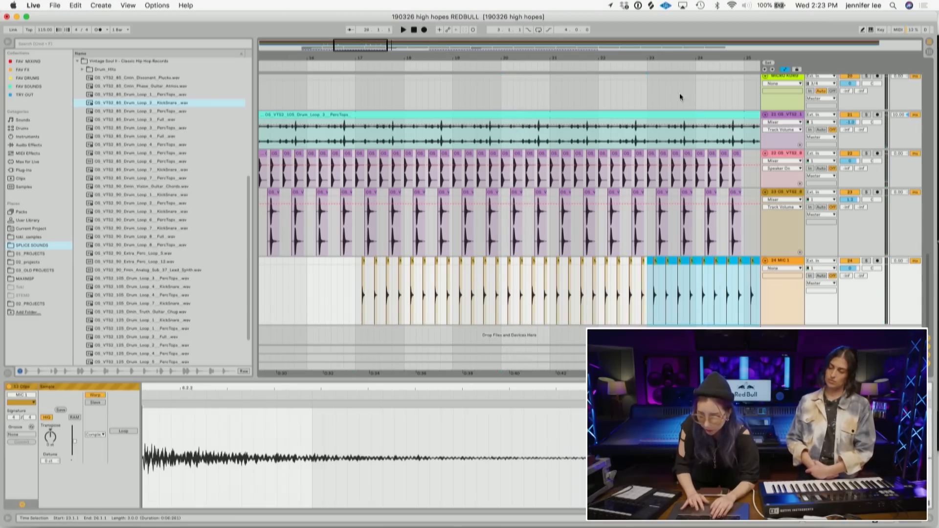
- Paste another copy of the foley hits right after the existing foley pattern
drag(678, 46, 677, 22)
drag(615, 57, 585, 54)
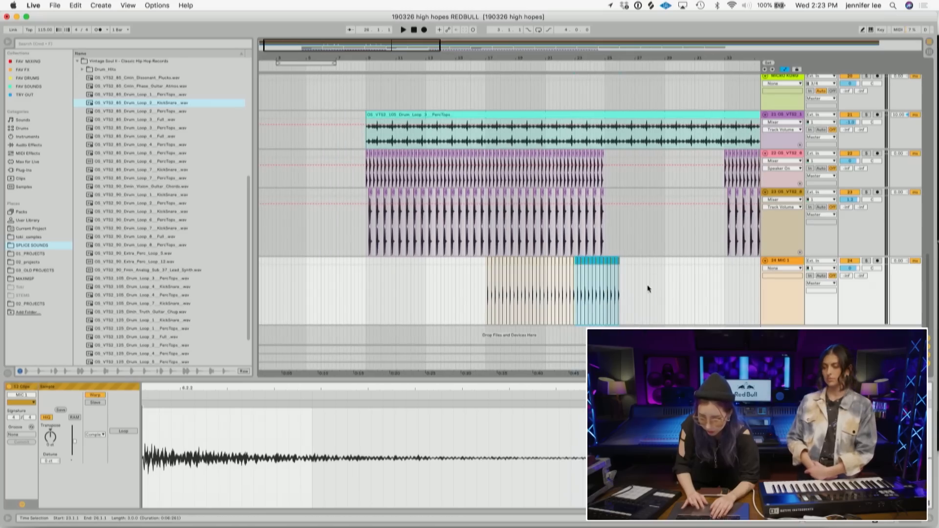
click(621, 304)
key(super+v)
click(664, 307)
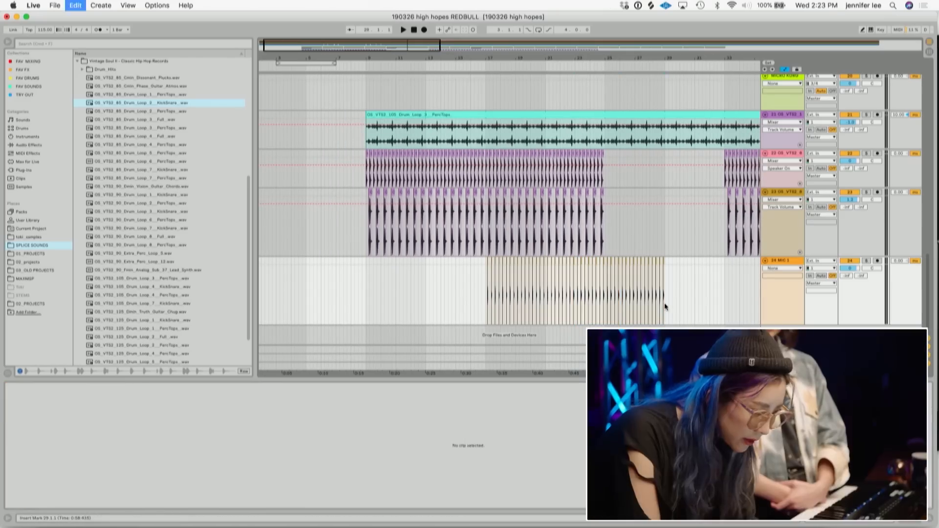
- Select the last few foley hits and paste them at the end of the pattern to extend it
drag(665, 308, 709, 303)
drag(708, 62, 568, 57)
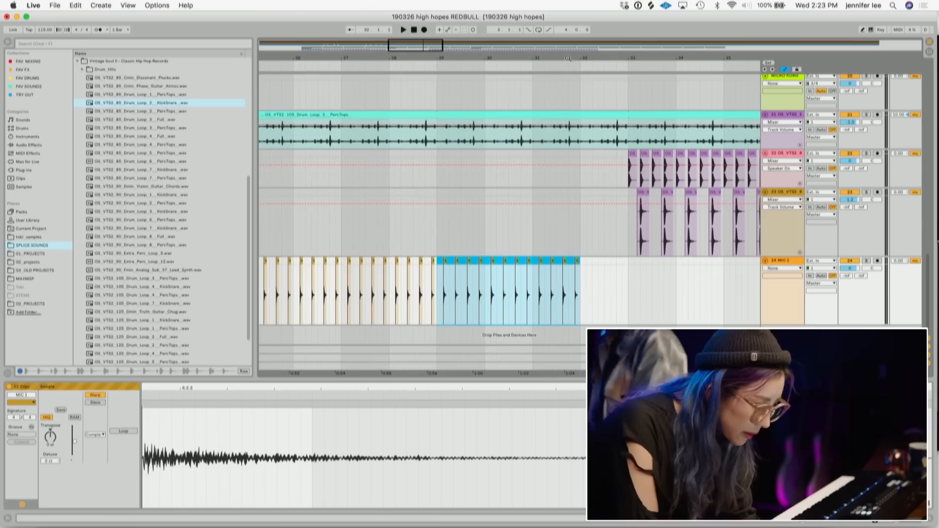
drag(581, 295, 533, 274)
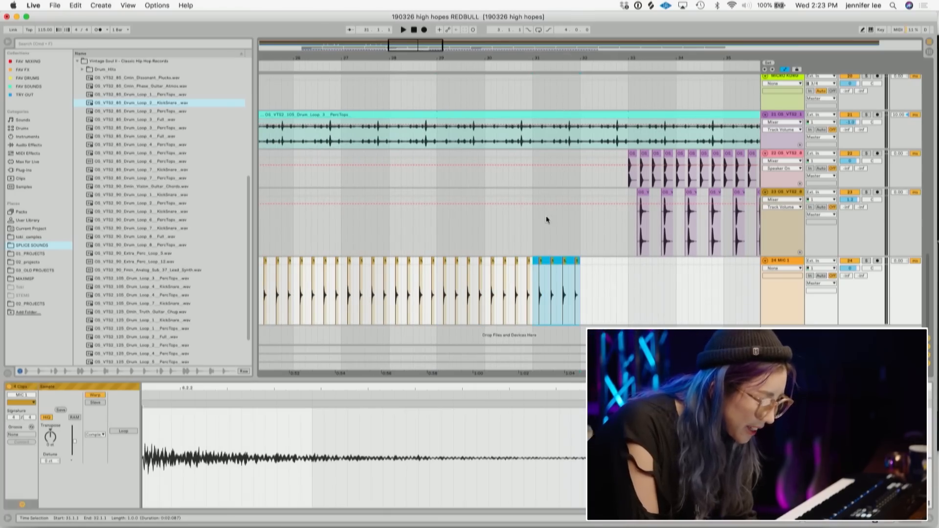
drag(598, 58, 567, 47)
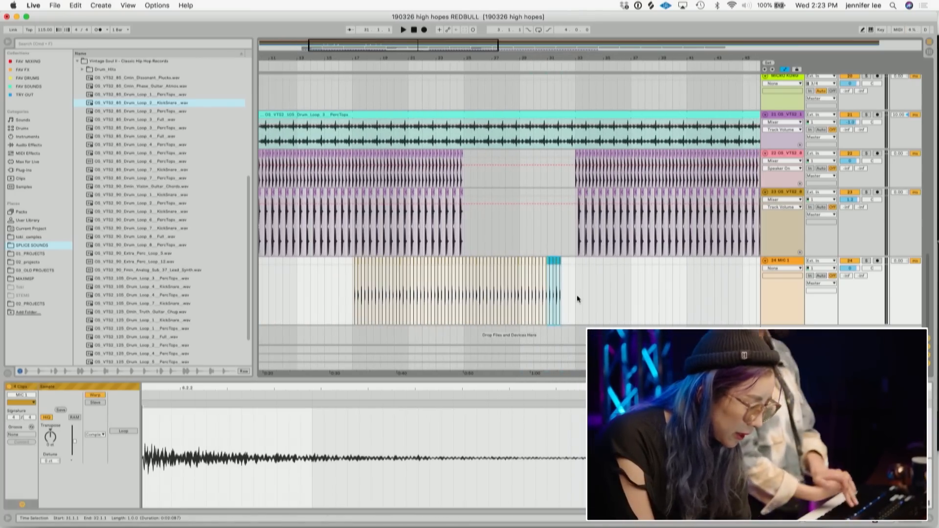
click(577, 295)
key(super+v)
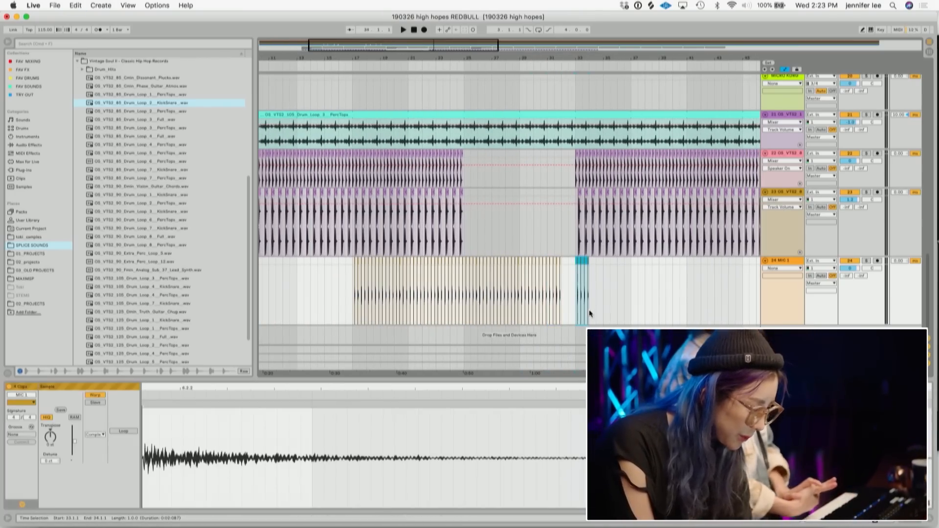
- Paste the foley hits once more at the end of the foley pattern
drag(565, 309, 351, 257)
click(578, 304)
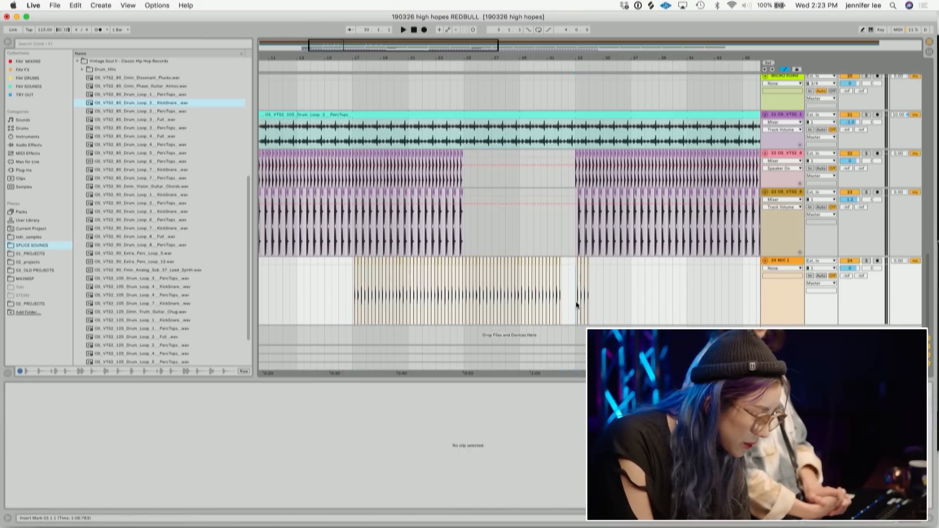
key(super+v)
key(minus)
key(minus)
key(minus)
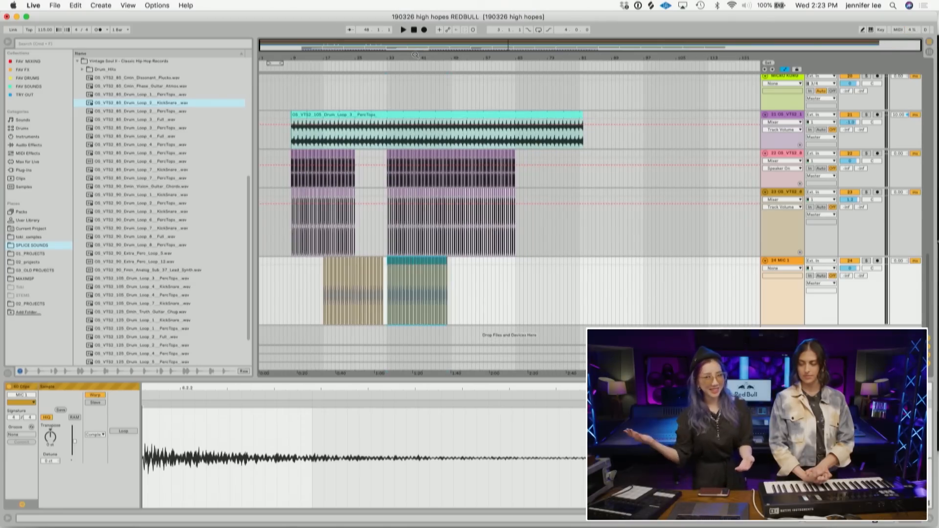
- Play from the song start and trim the MIC 2 clip and the PercTops loop to begin at bar 17
click(292, 293)
key(space)
scroll(287, 171, up, 5)
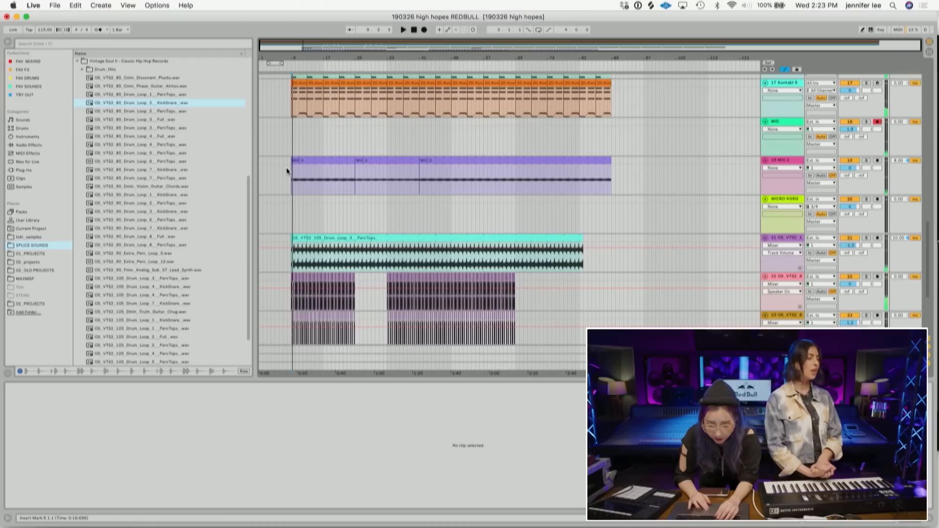
drag(294, 160, 323, 162)
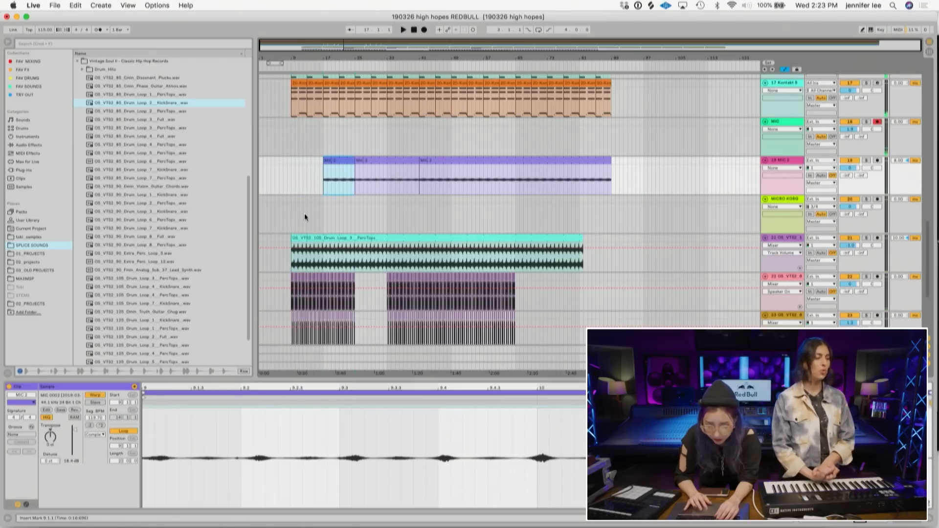
drag(292, 239, 324, 238)
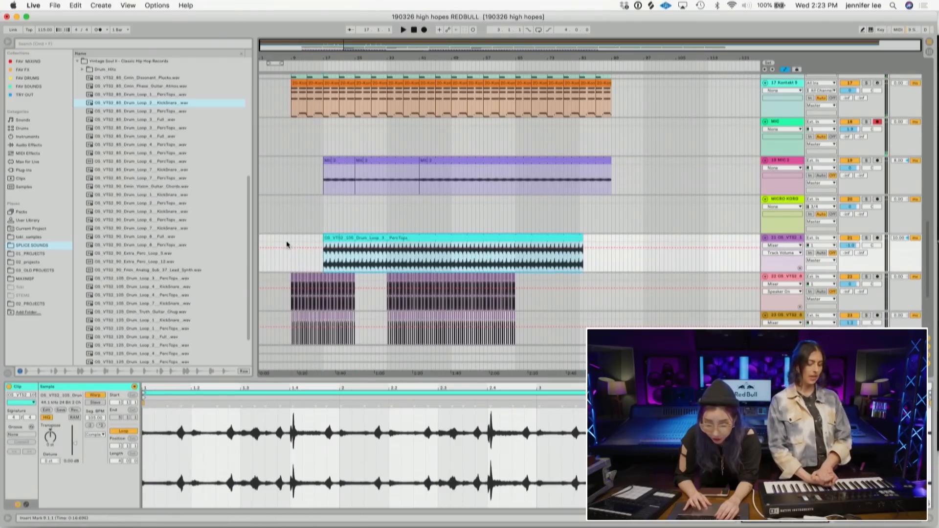
click(283, 262)
key(space)
- Select the opening bars of the drum loop clip and play back that section of the arrangement
scroll(324, 209, up, 2)
scroll(324, 212, up, 2)
click(301, 171)
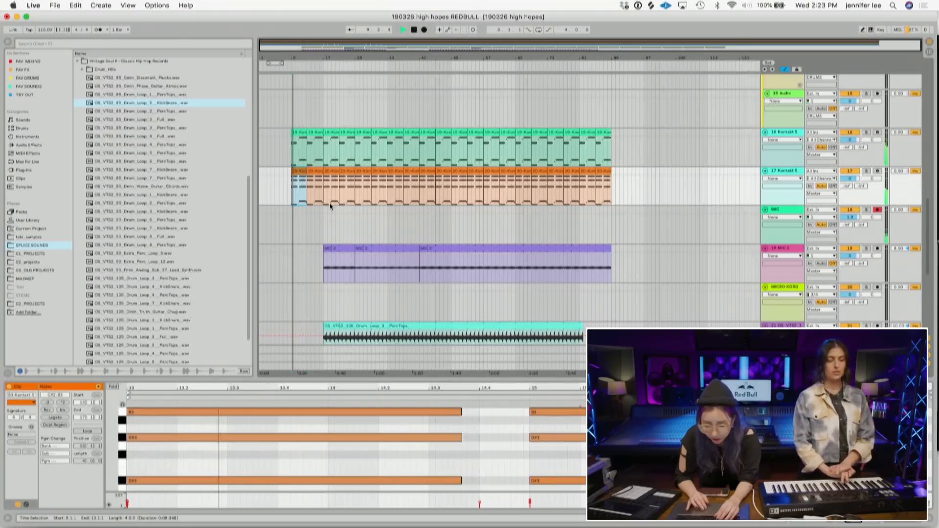
scroll(330, 205, down, 7)
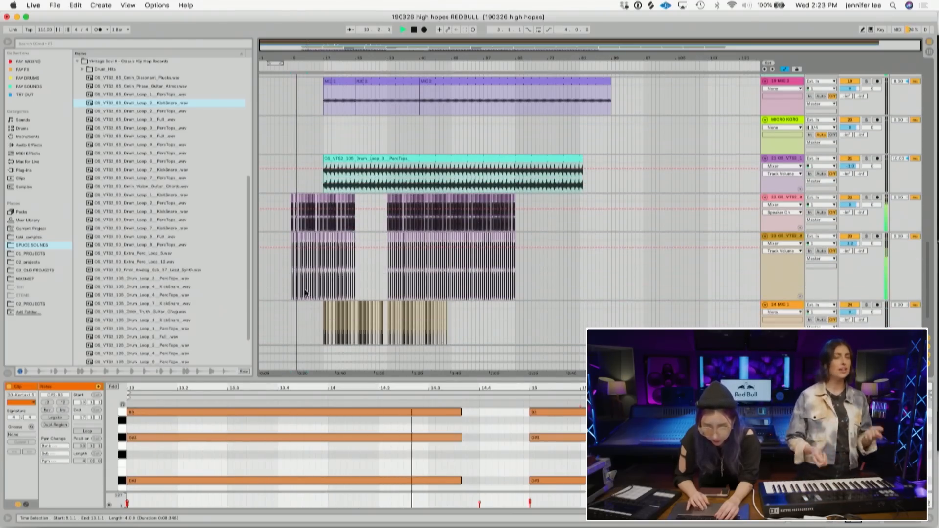
drag(292, 63, 274, 195)
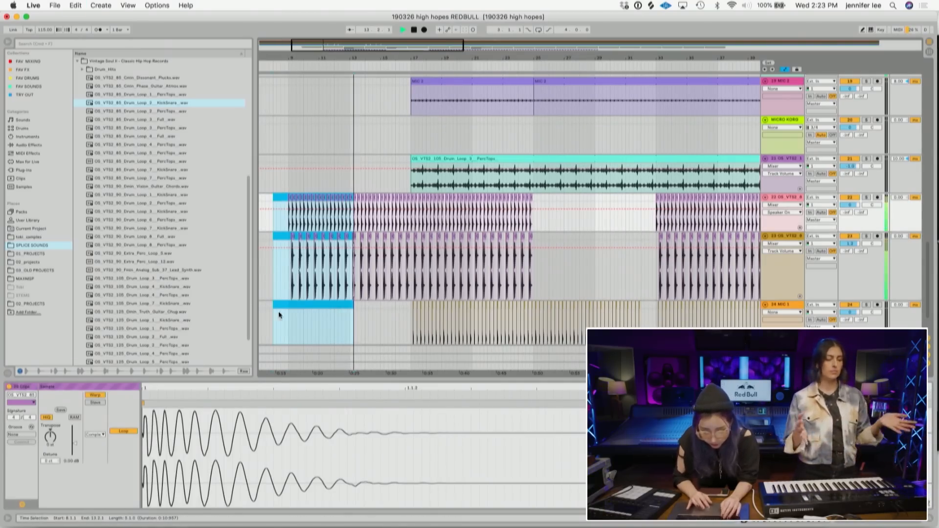
click(323, 321)
drag(300, 212, 351, 210)
key(space)
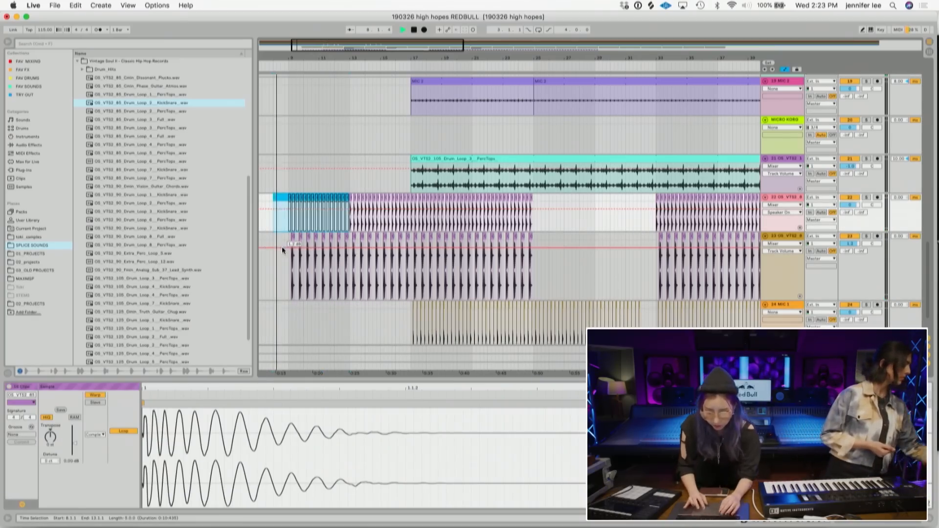
click(861, 251)
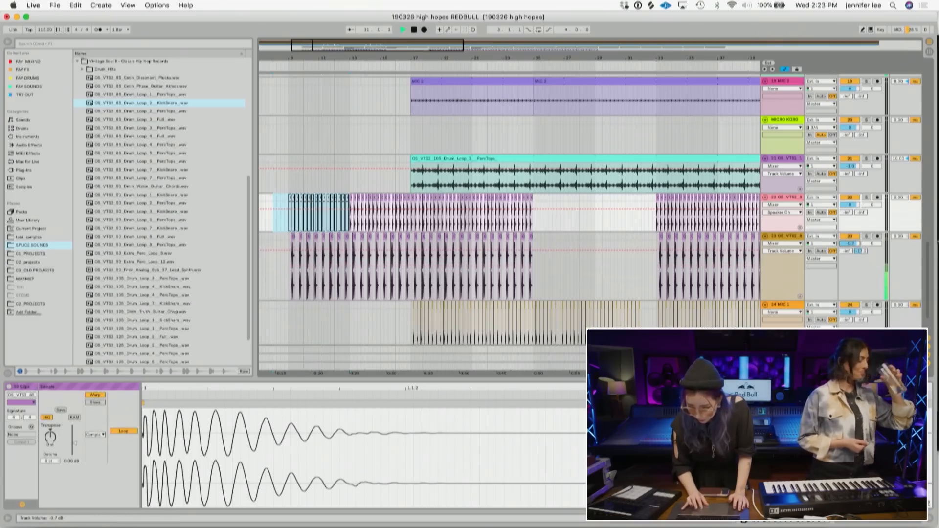
- Open the iZotope Nectar plugin on the VOX track and raise the Compressor 1 gain to 15.0 dB
scroll(592, 271, up, 15)
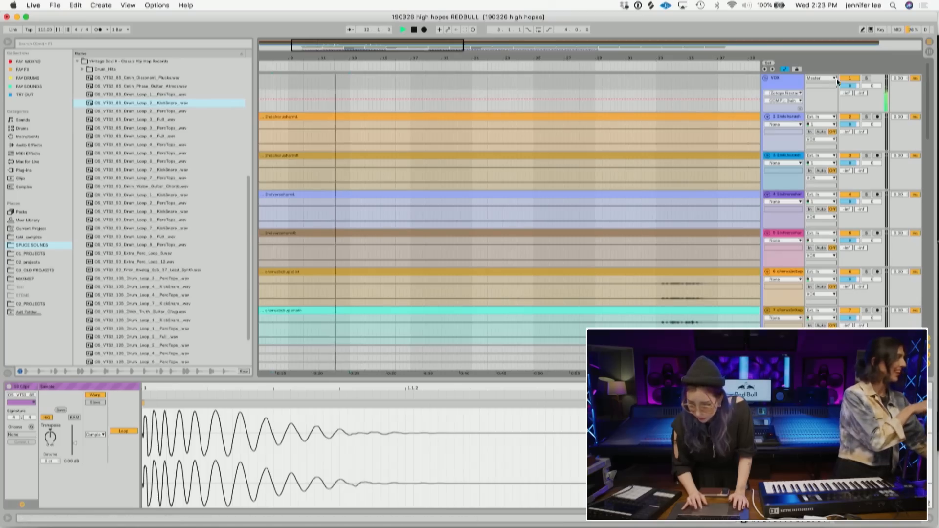
click(793, 88)
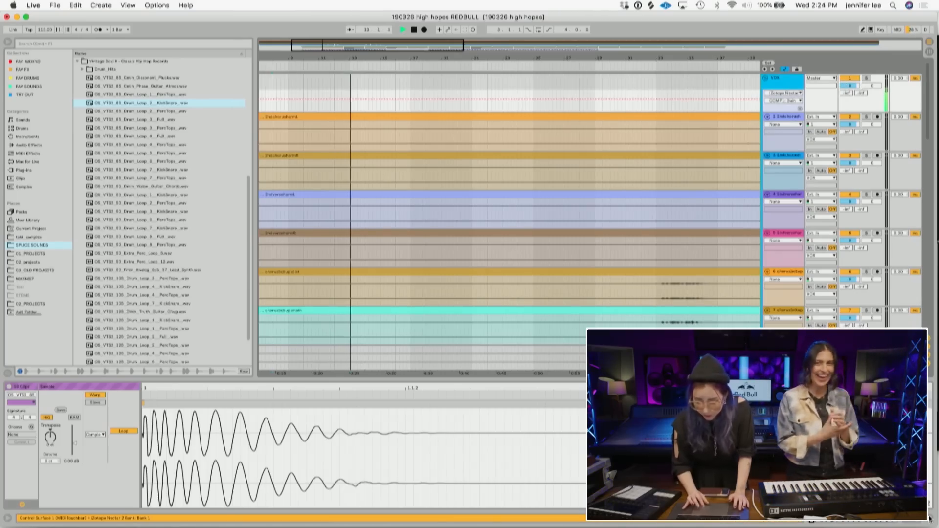
click(910, 521)
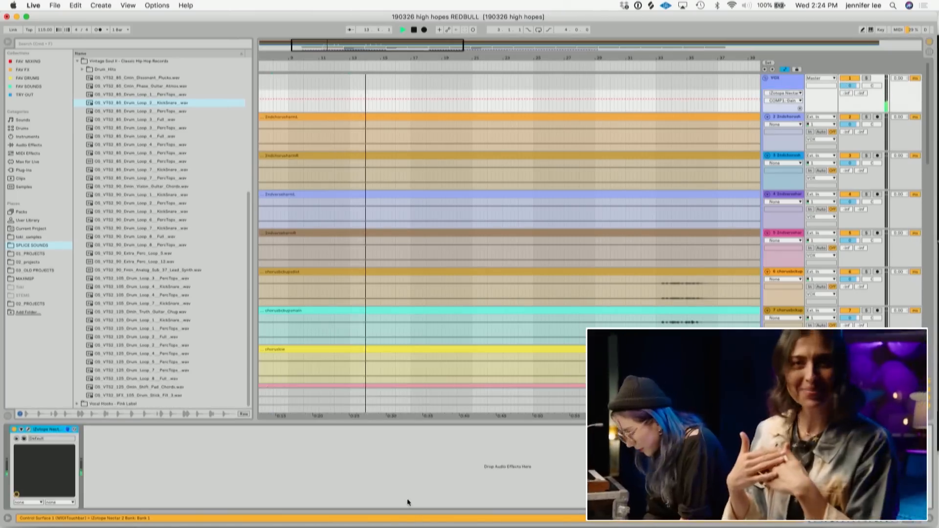
click(28, 431)
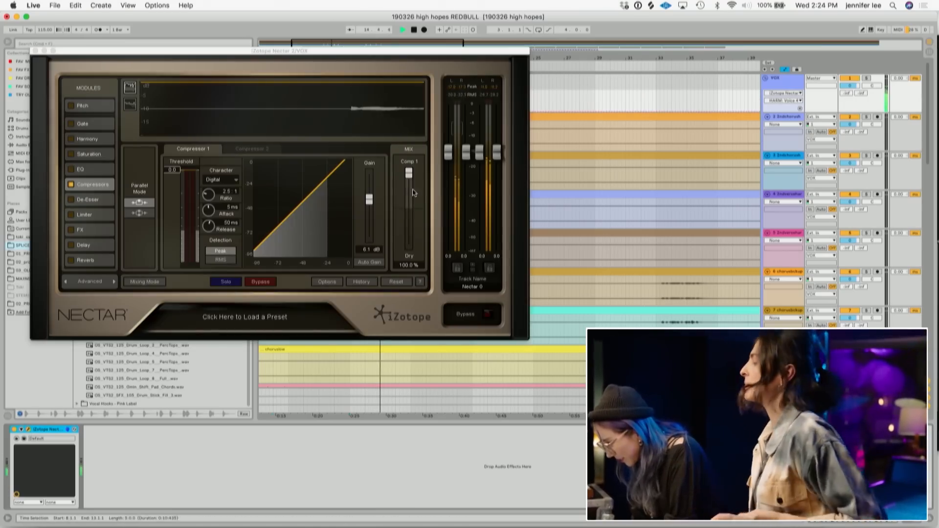
drag(369, 197, 369, 189)
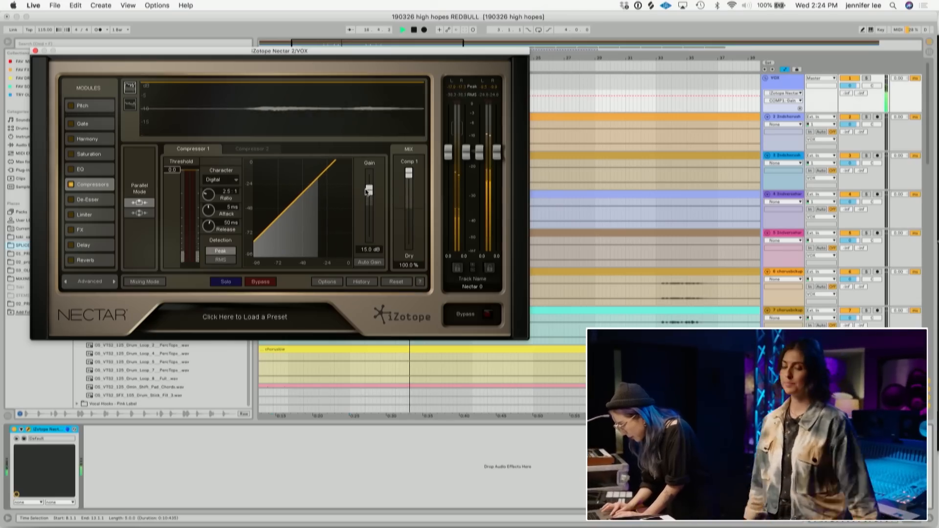
click(35, 51)
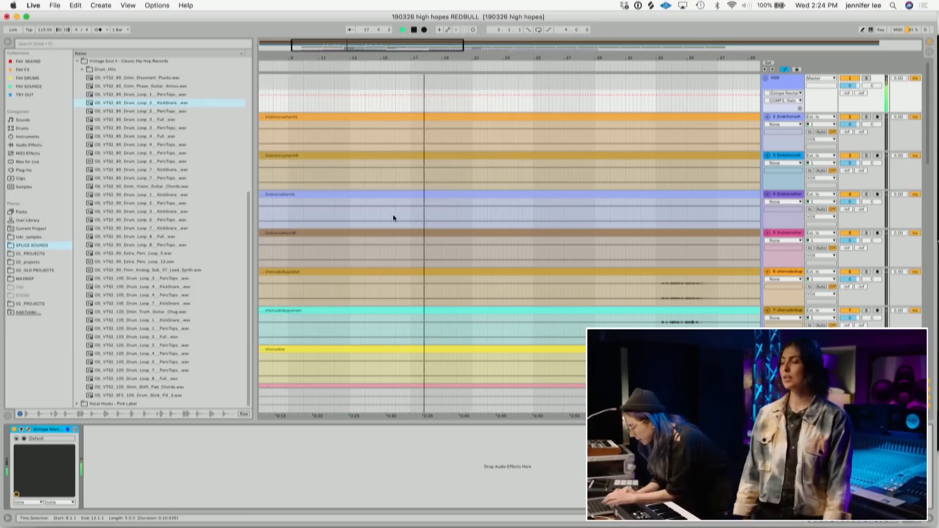
- Delete bars 17 to 25 from the MIC 2 clip and the PercTops loop
scroll(397, 215, down, 5)
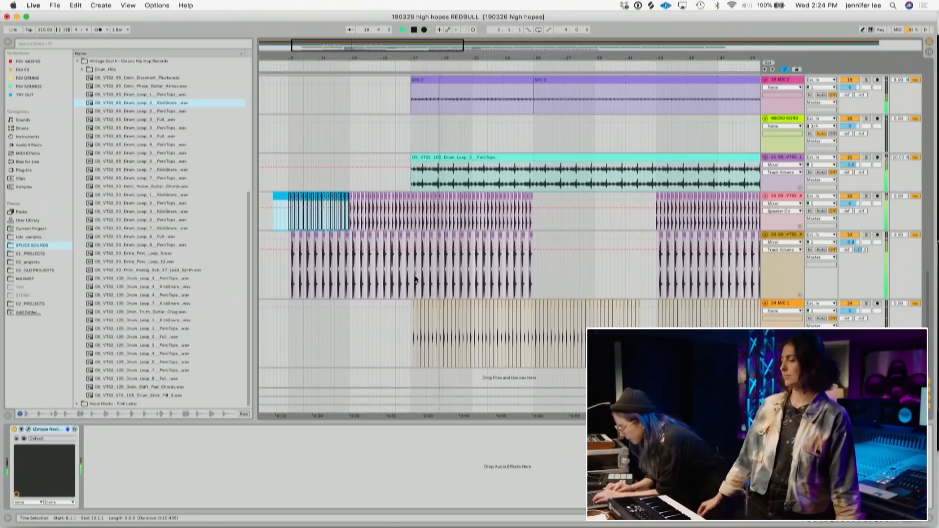
scroll(480, 196, up, 1)
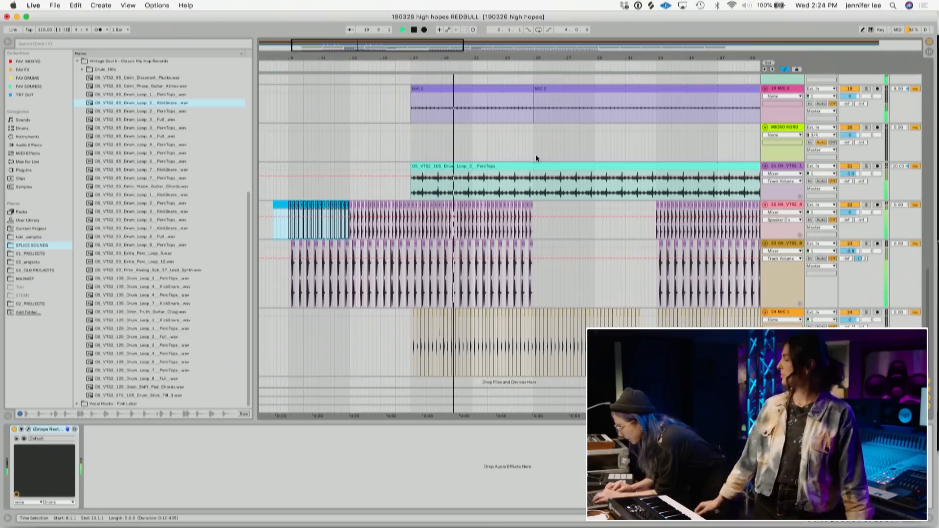
drag(535, 191, 409, 88)
key(Delete)
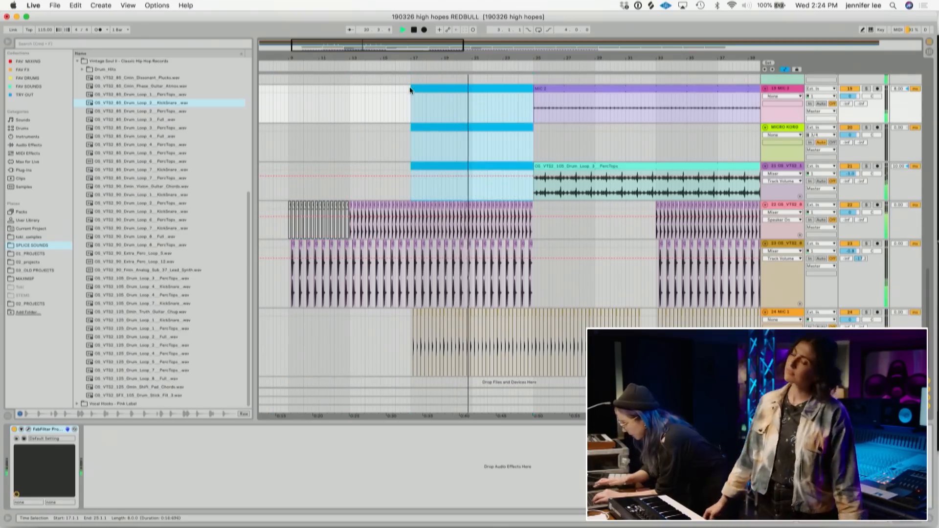
- Toggle the activation of foley hits in stretches starting at bar 25 and at bar 29
drag(533, 320, 403, 309)
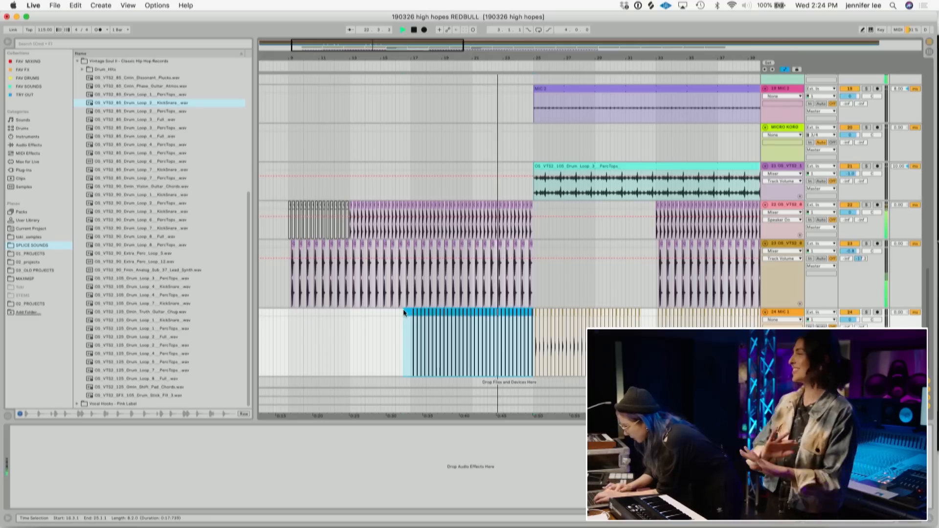
scroll(598, 214, right, 5)
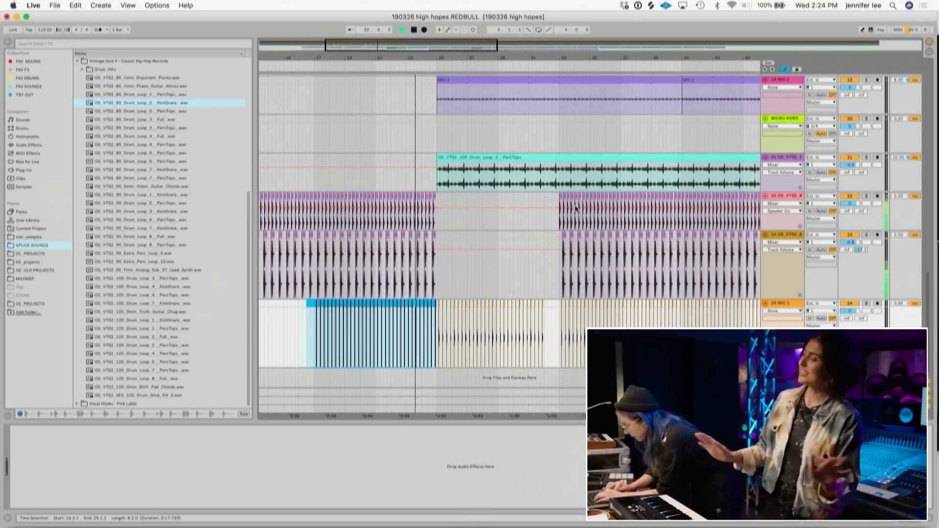
scroll(527, 166, up, 2)
scroll(527, 169, down, 2)
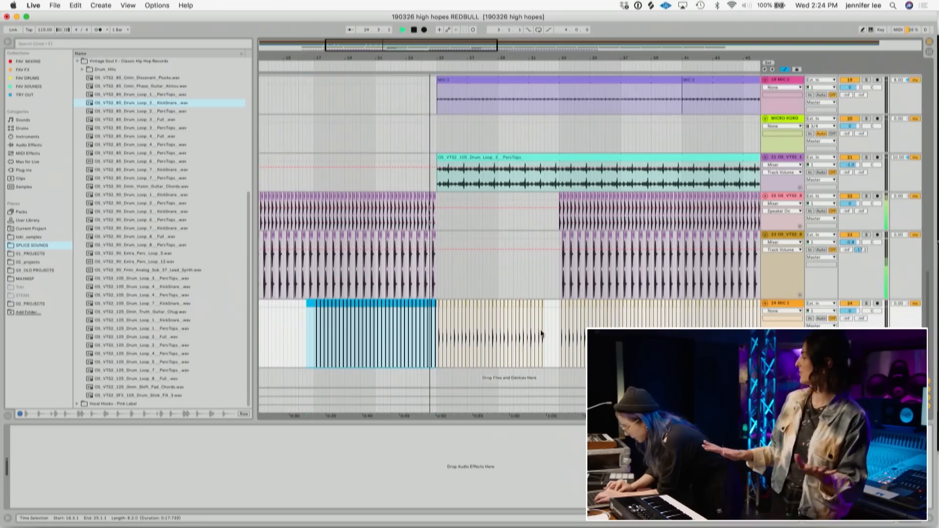
drag(543, 323, 439, 305)
key(0)
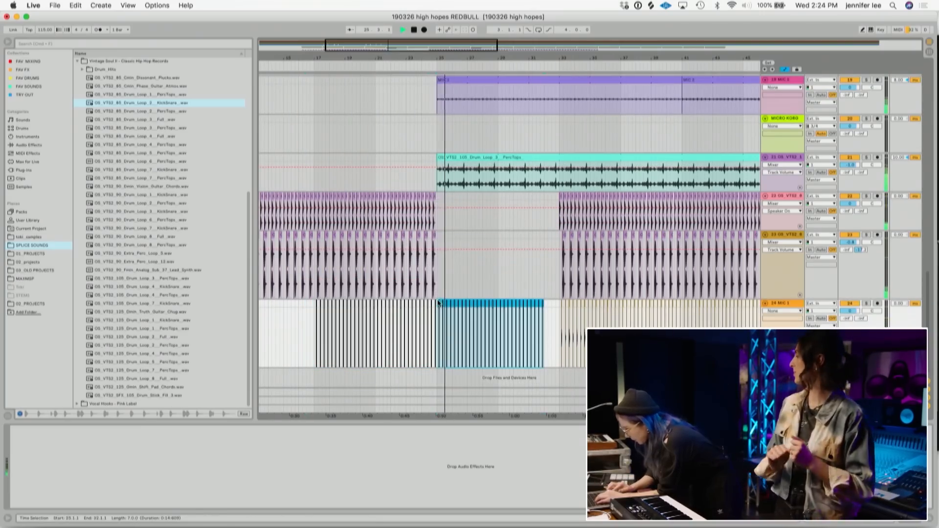
drag(553, 347, 500, 303)
key(0)
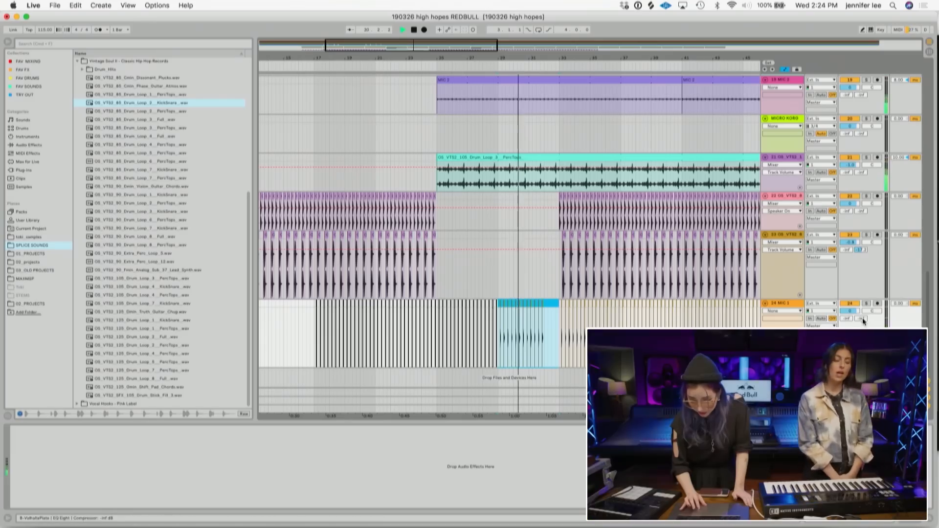
- Set the foley track's send to the ValhallaPlate return to -7.2 dB and play the arrangement
click(861, 319)
drag(861, 318, 861, 306)
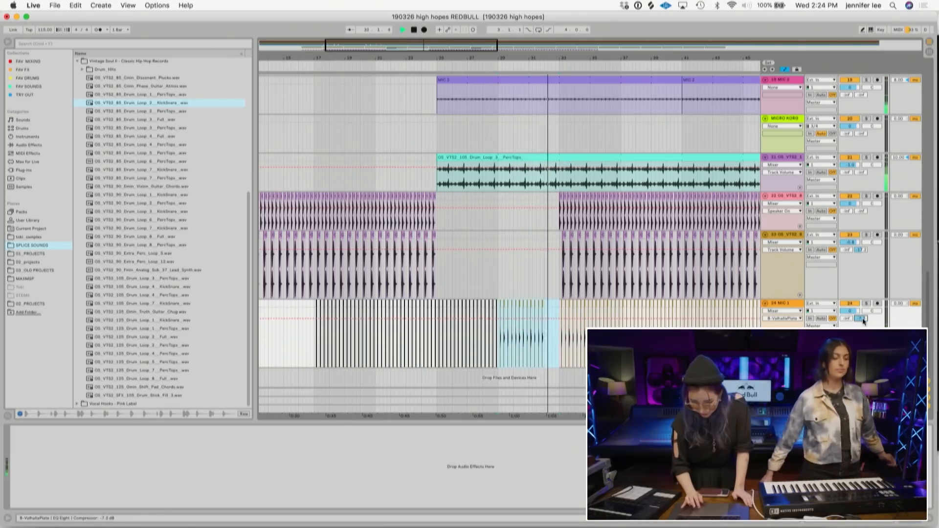
key(space)
drag(607, 67, 608, 25)
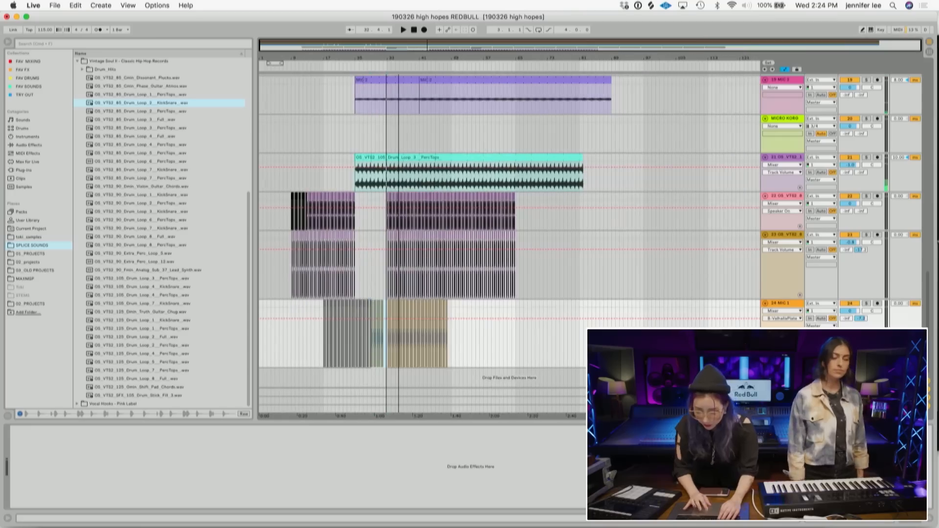
scroll(577, 268, up, 1)
scroll(576, 268, up, 5)
scroll(577, 268, down, 5)
scroll(578, 269, up, 1)
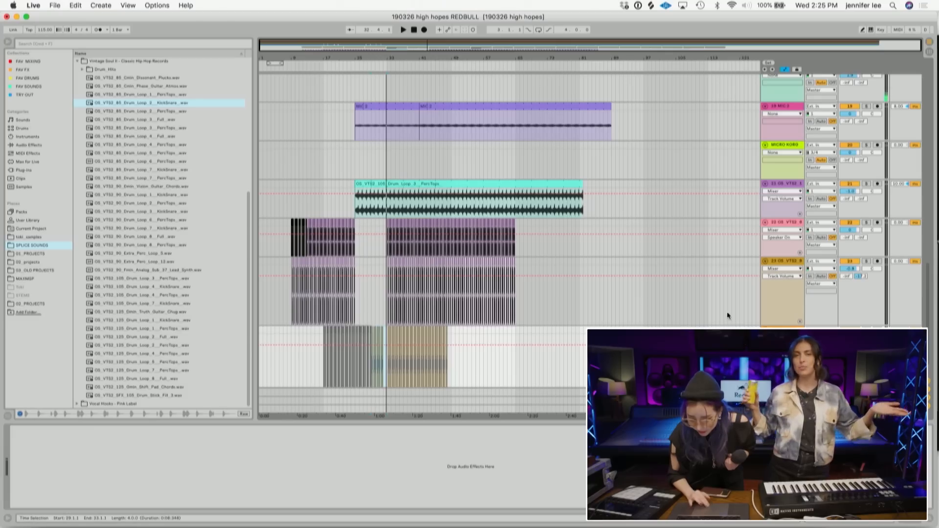
- Record a short foley hit on the MIC track near the end of the arrangement
scroll(727, 316, up, 4)
click(674, 175)
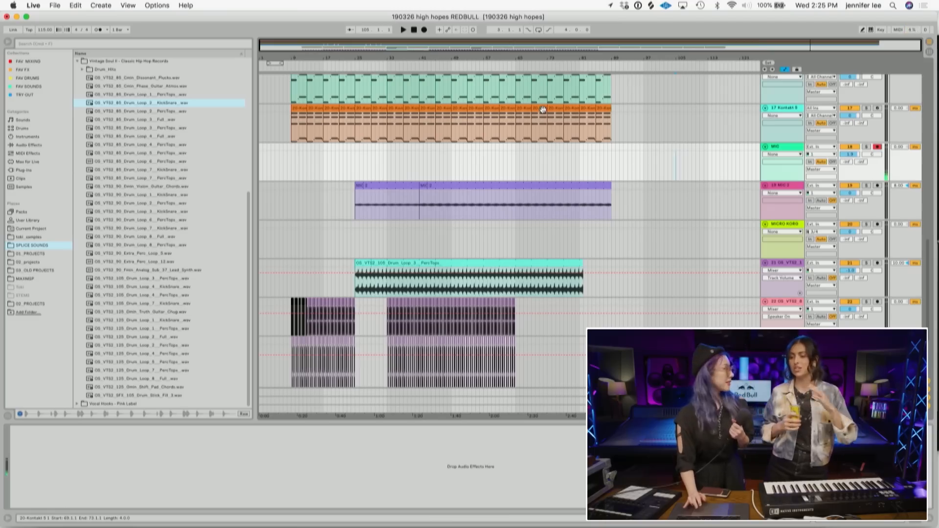
click(425, 31)
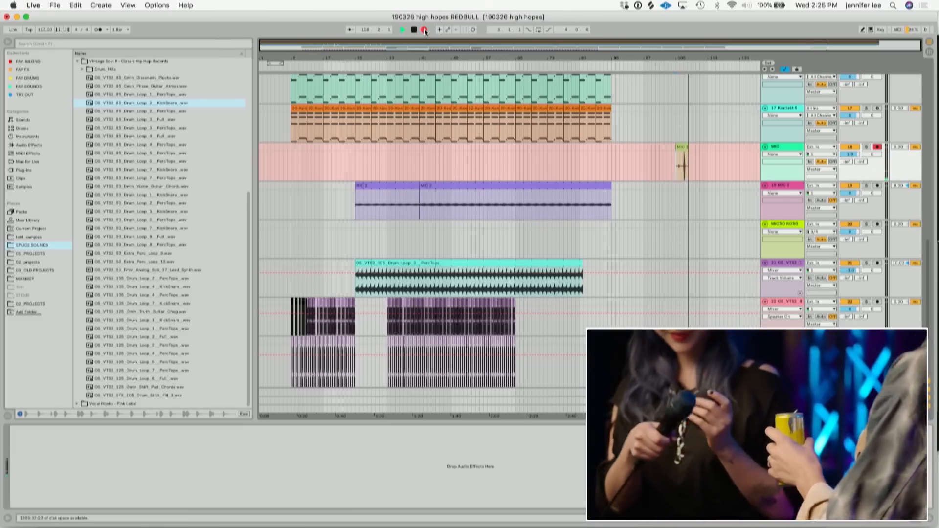
click(424, 30)
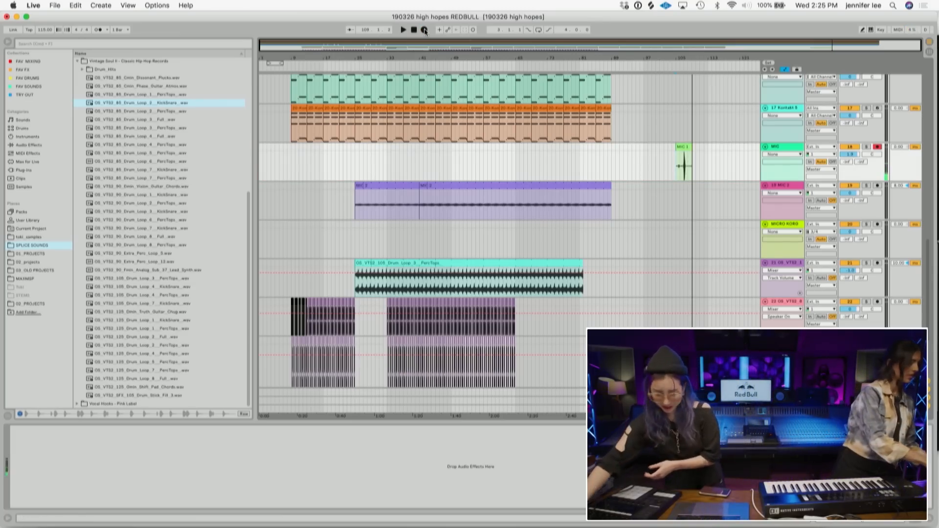
- Insert a new audio track below the VTG2 percussion track
click(685, 147)
scroll(695, 161, down, 5)
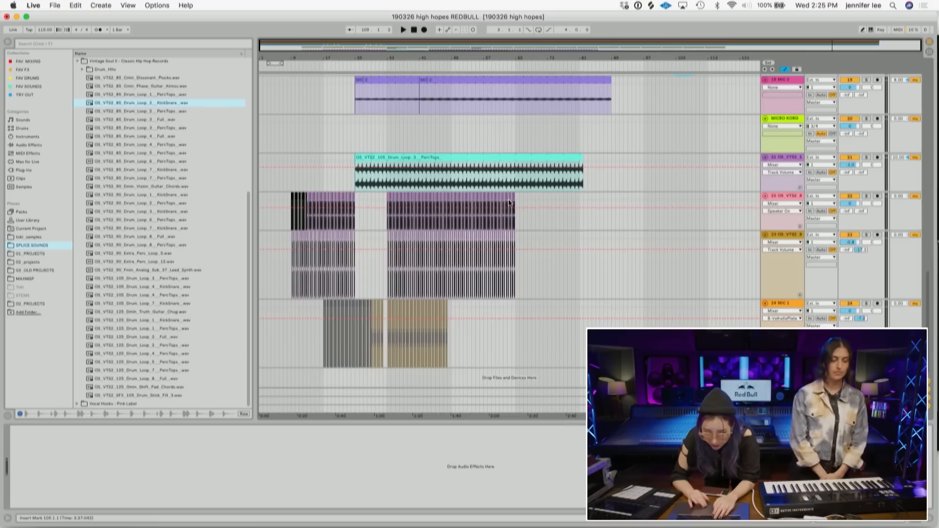
click(767, 243)
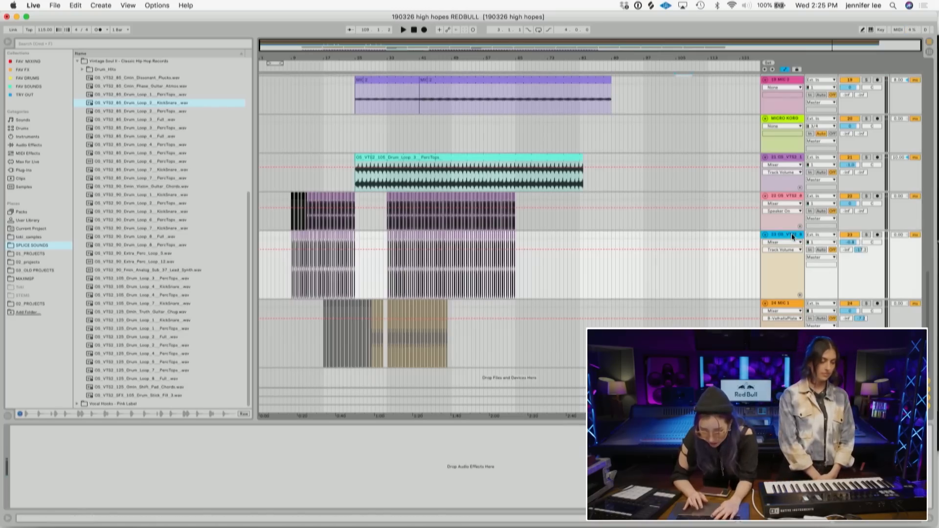
key(super+t)
drag(378, 57, 378, 56)
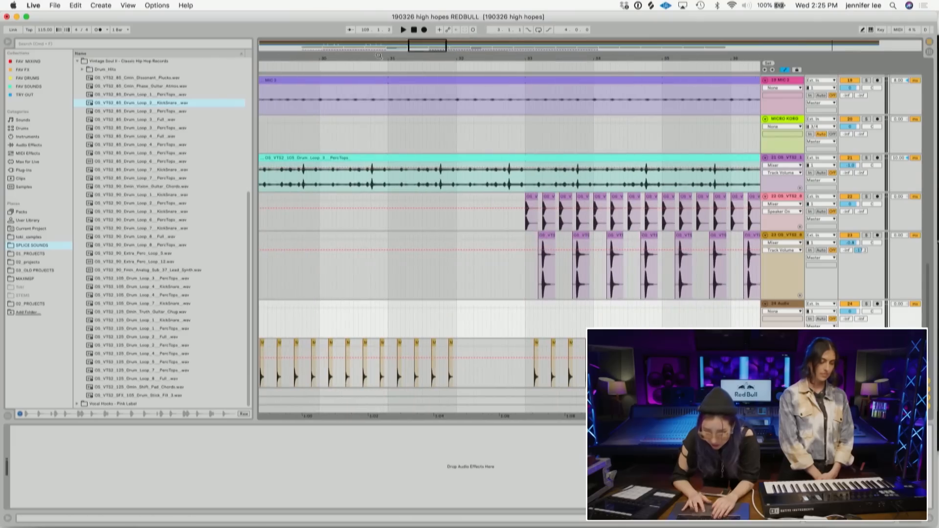
- Paste the recorded foley hit onto the new audio track and trim the silence from its start
click(487, 325)
key(super+v)
drag(605, 306, 484, 312)
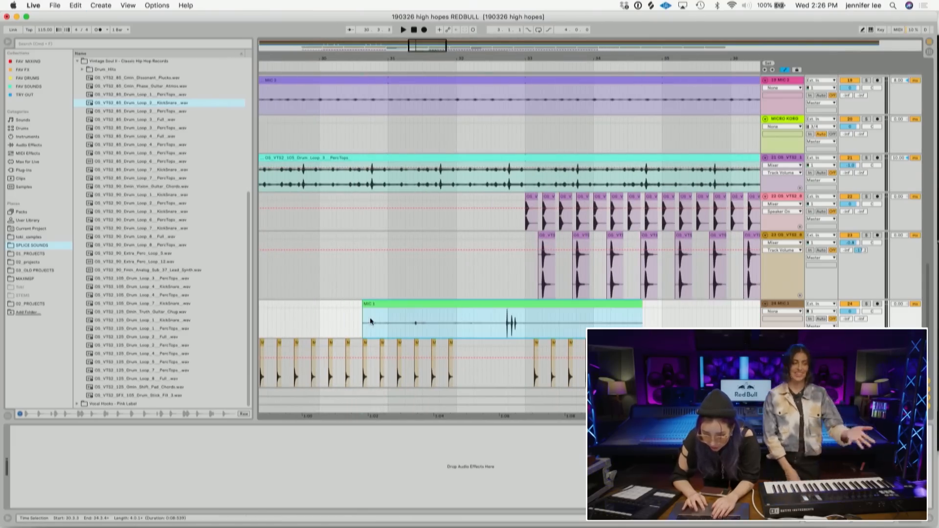
drag(366, 304, 444, 307)
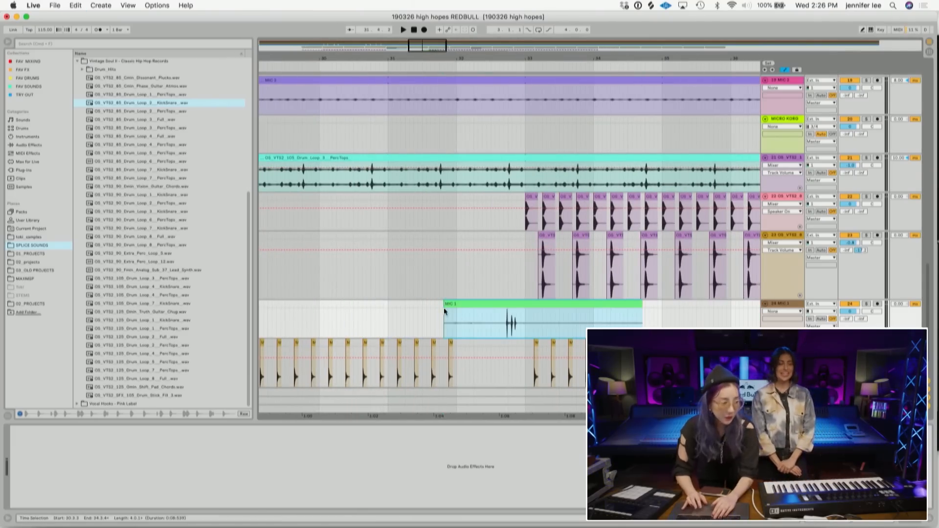
- Play the passage around the pasted hit and adjust the new track's level
click(384, 321)
key(space)
drag(862, 318, 862, 298)
key(space)
- Split the MIC 2 and PercTops clips to leave a short gap where the foley hit plays
drag(520, 184, 508, 111)
key(super+e)
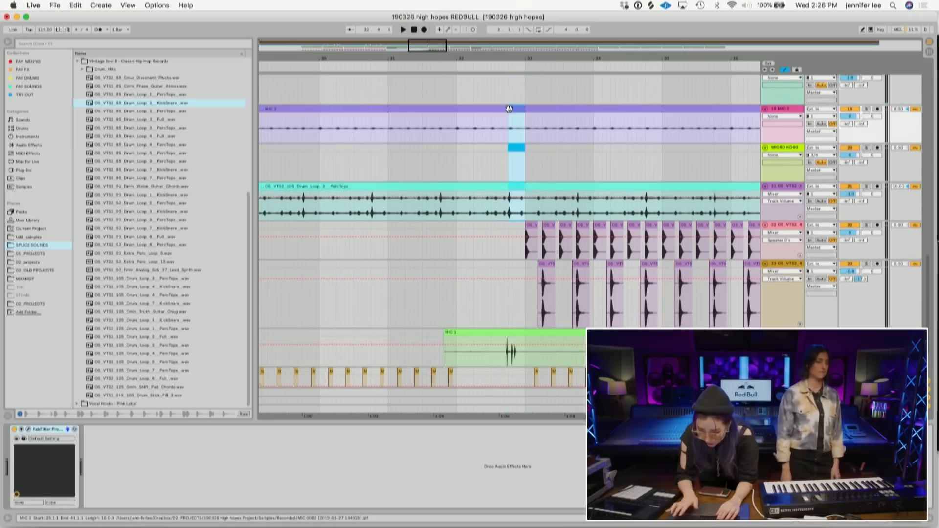
drag(517, 58, 514, 147)
drag(496, 331, 499, 336)
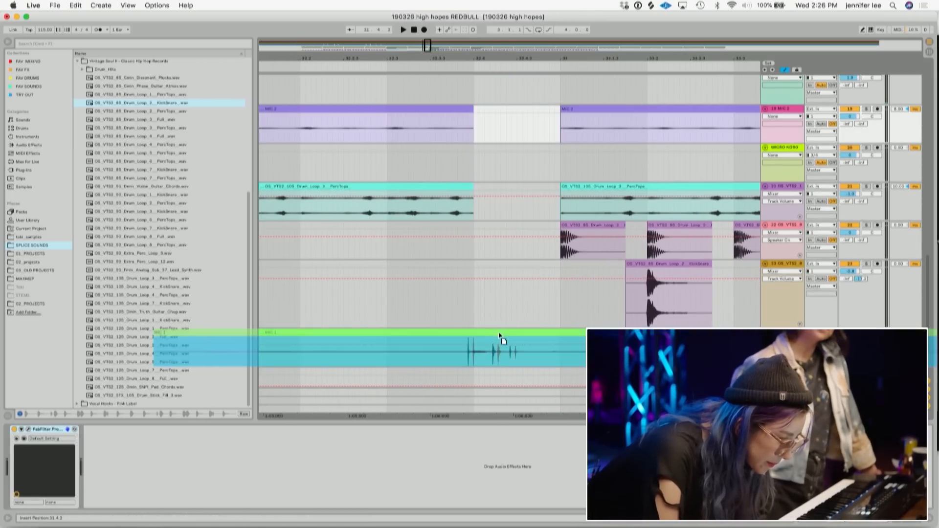
drag(513, 57, 512, 17)
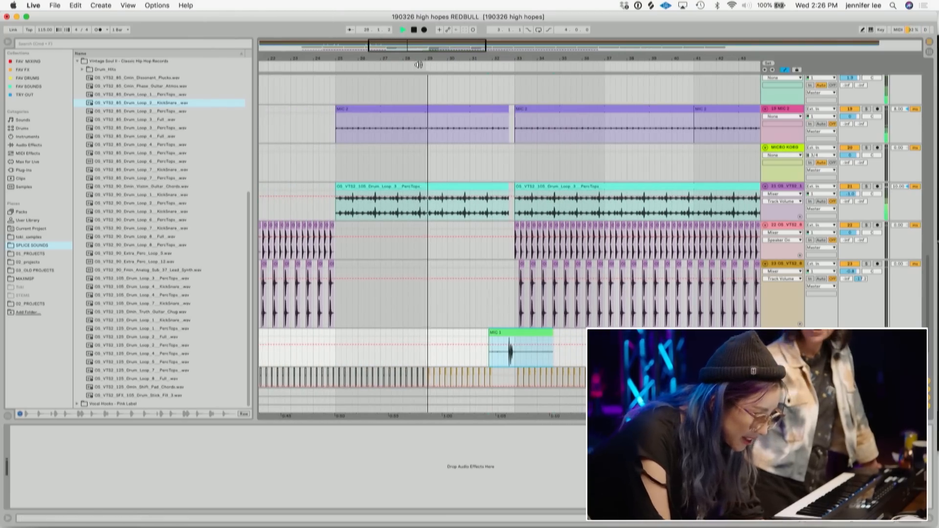
- Lower the chorusmain track's volume
scroll(548, 245, down, 3)
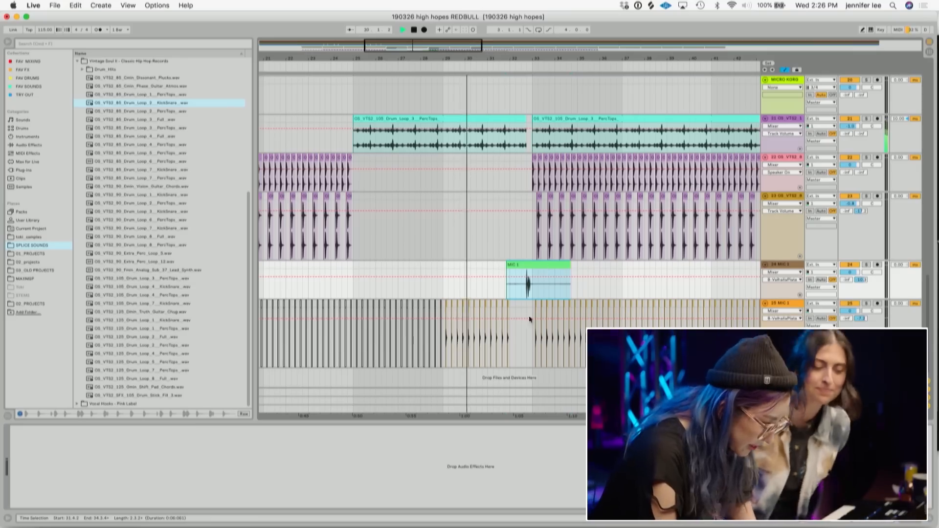
scroll(564, 237, up, 5)
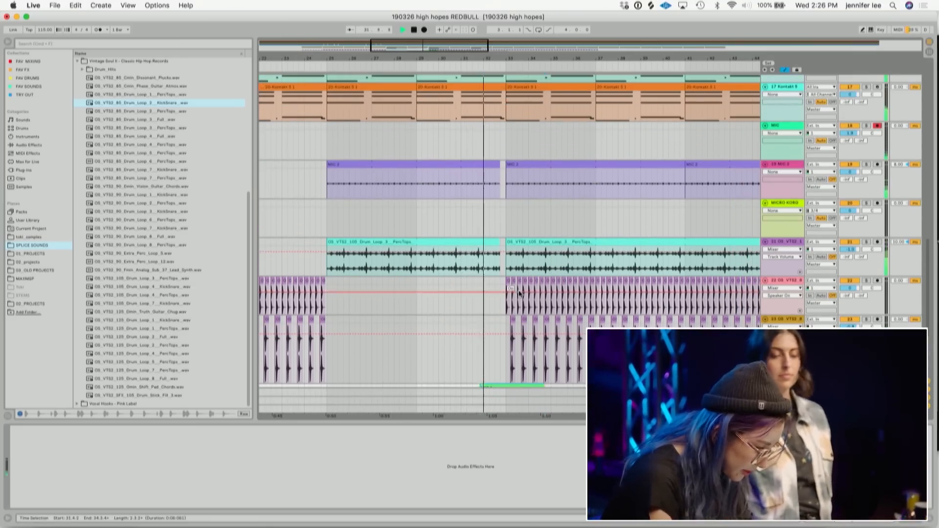
scroll(519, 294, down, 3)
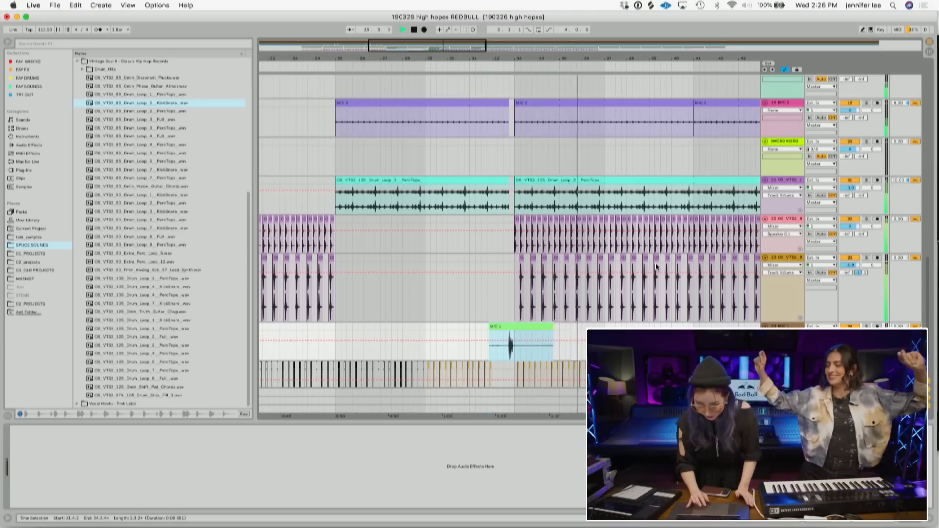
scroll(619, 134, up, 10)
drag(612, 57, 613, 10)
scroll(406, 139, down, 8)
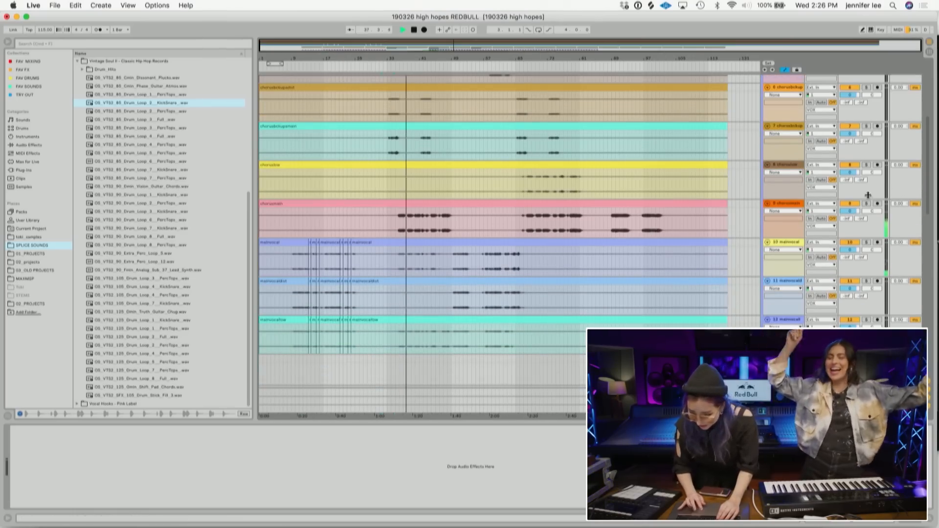
drag(850, 212, 850, 227)
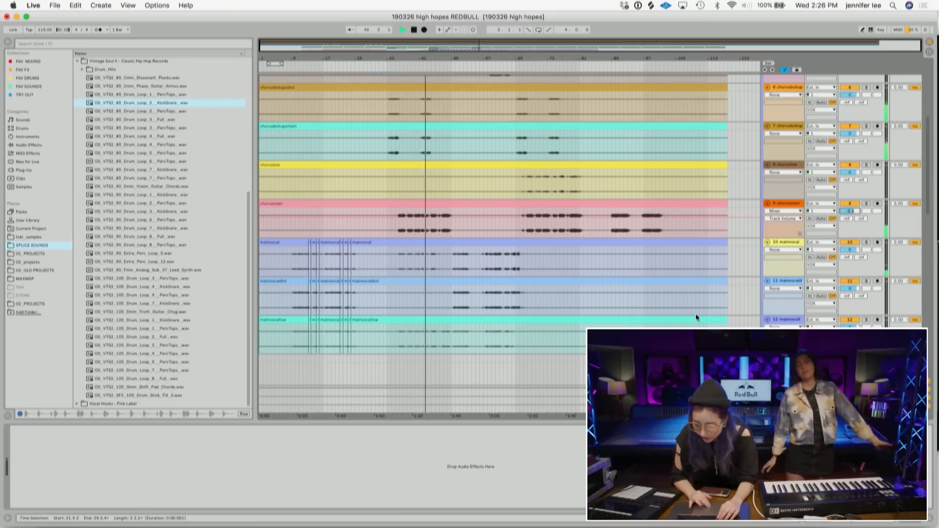
- Add a Compressor from the favourite effects to the VOX track and expand its sidechain section
scroll(695, 313, up, 5)
click(787, 79)
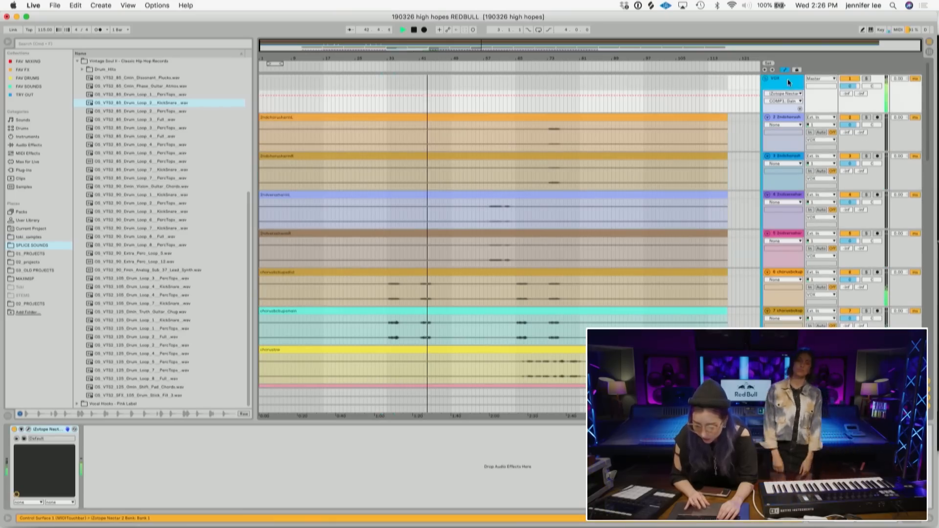
click(31, 69)
double_click(95, 61)
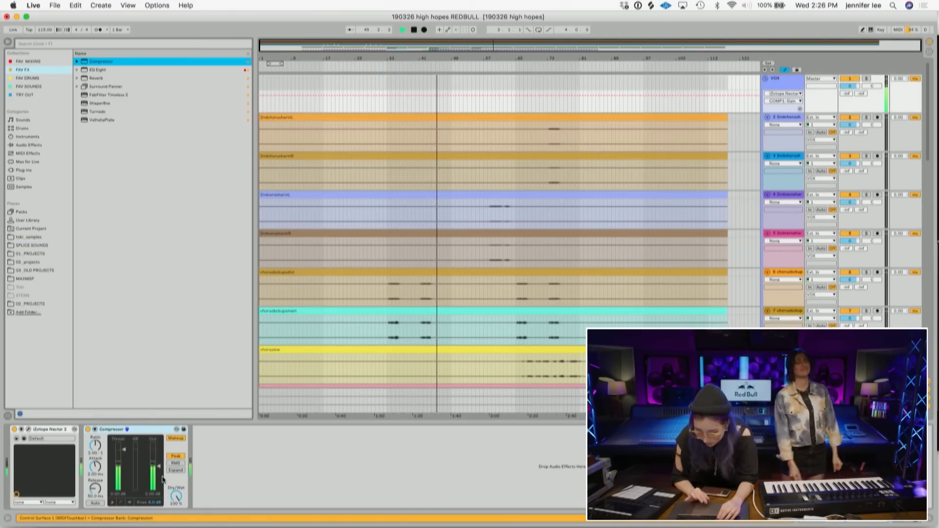
click(95, 429)
- Rename the track 22 percussion track to KICK
scroll(673, 254, down, 10)
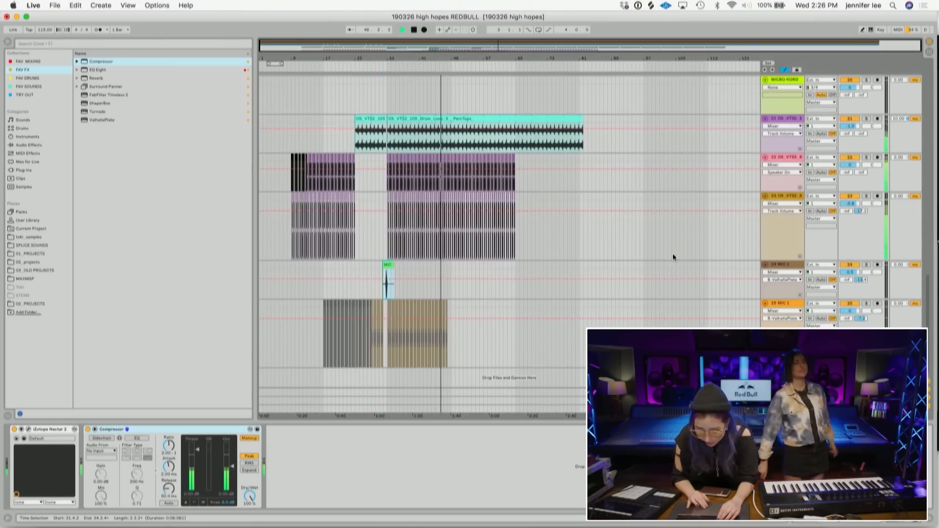
scroll(673, 253, up, 1)
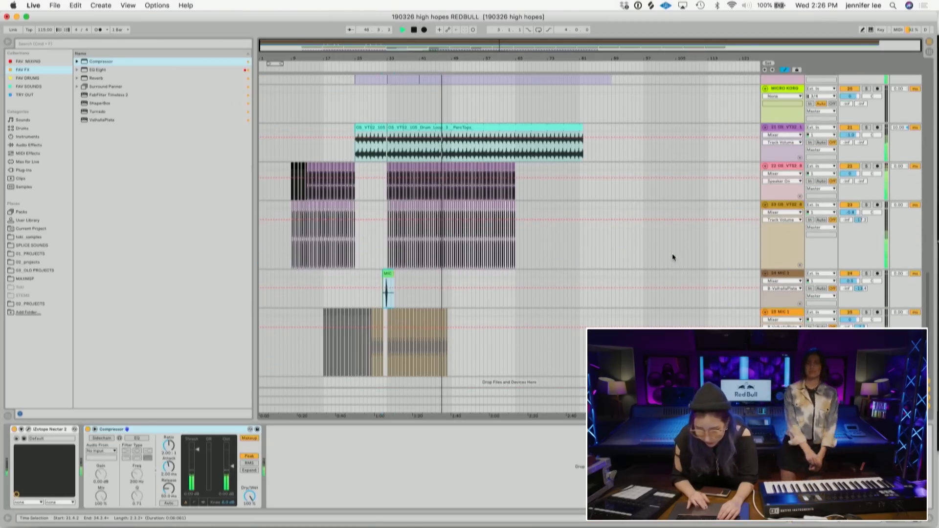
click(787, 167)
mouse_move(309, 58)
mouse_down()
mouse_move(310, 132)
mouse_move(310, 54)
mouse_up()
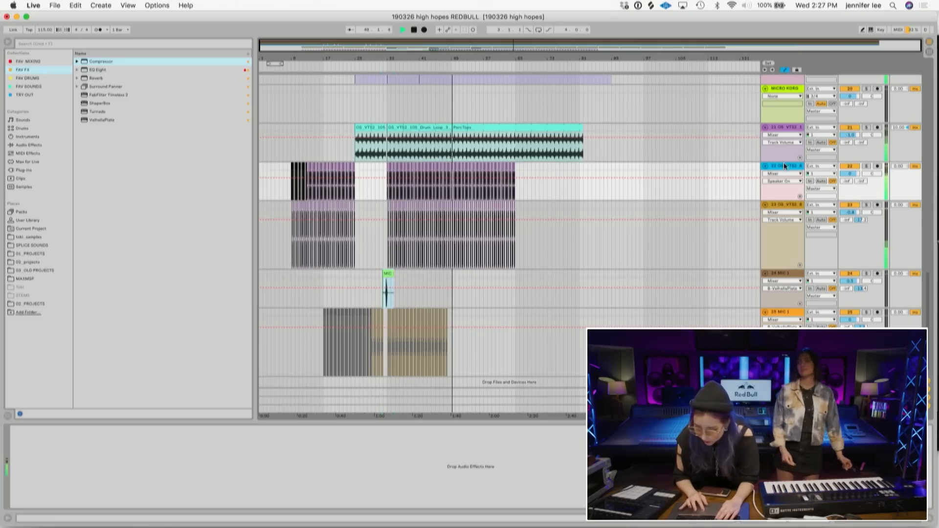
key(super+r)
text(KICK)
key(Return)
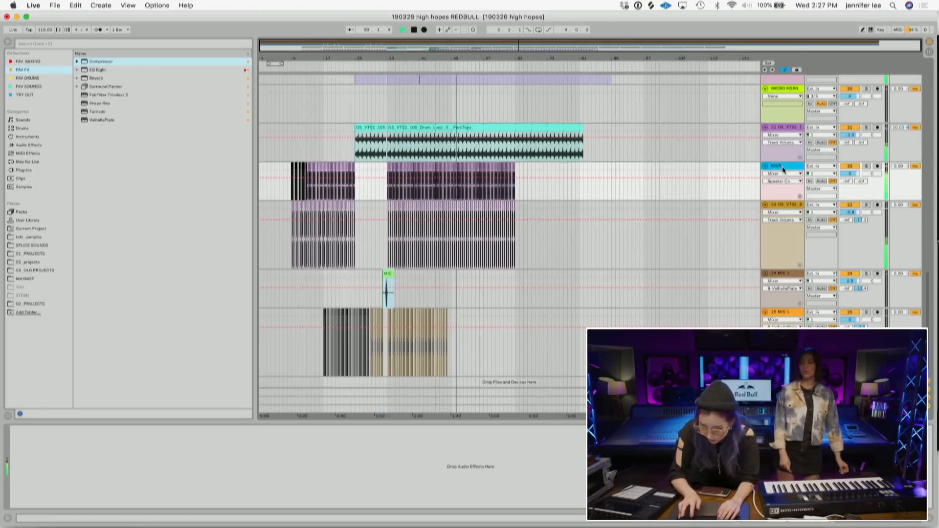
- Scroll through the arrangement's vocal and drum tracks to review the layout
scroll(524, 226, up, 15)
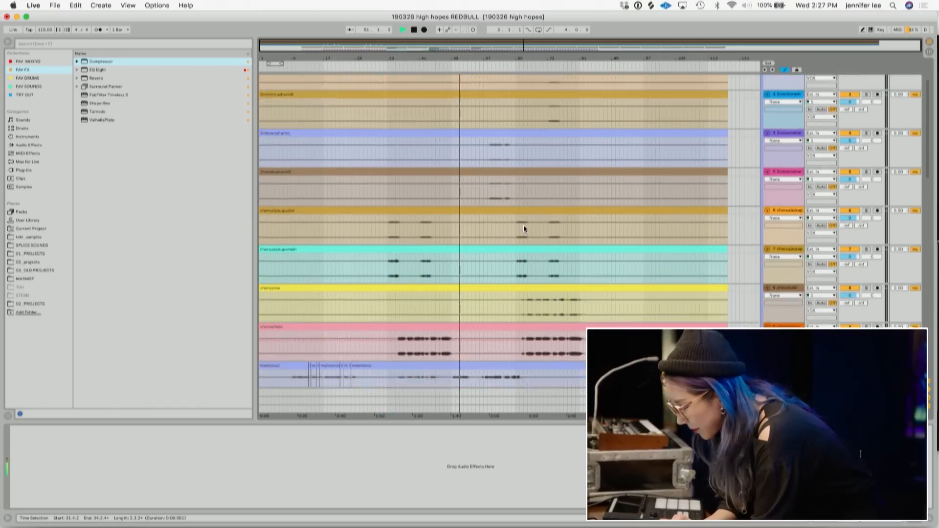
scroll(523, 227, down, 12)
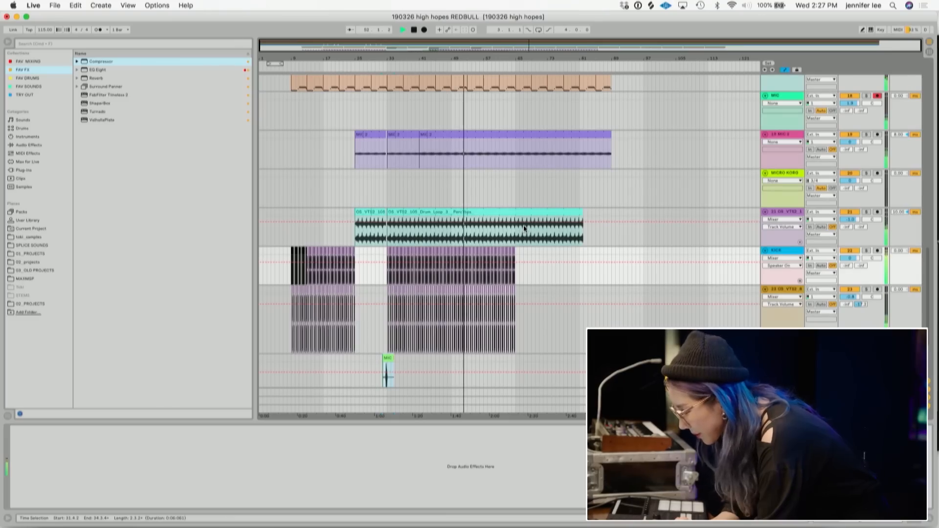
drag(850, 298, 850, 291)
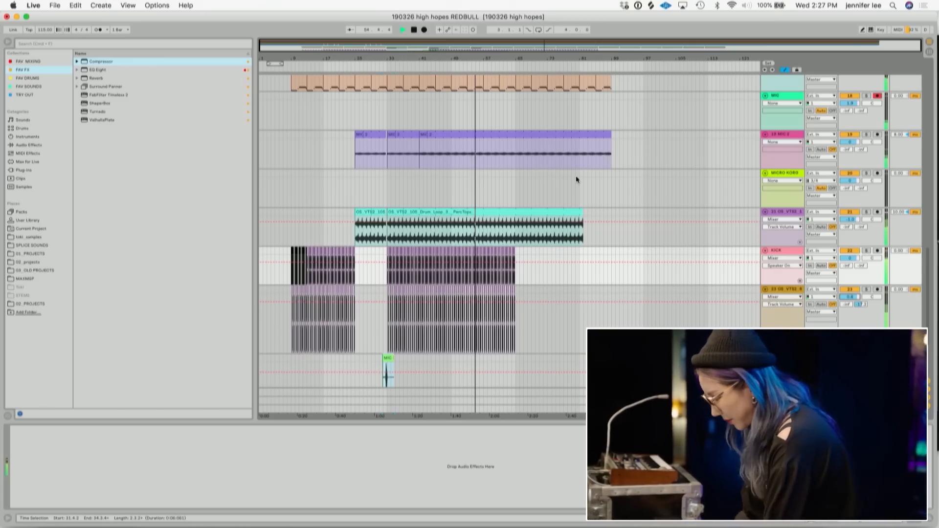
scroll(477, 219, up, 10)
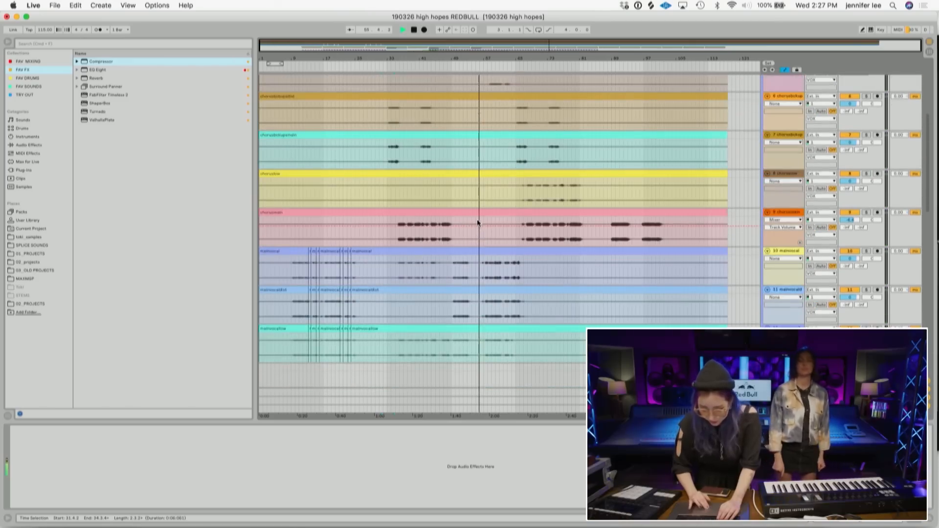
scroll(477, 219, up, 3)
scroll(477, 219, down, 10)
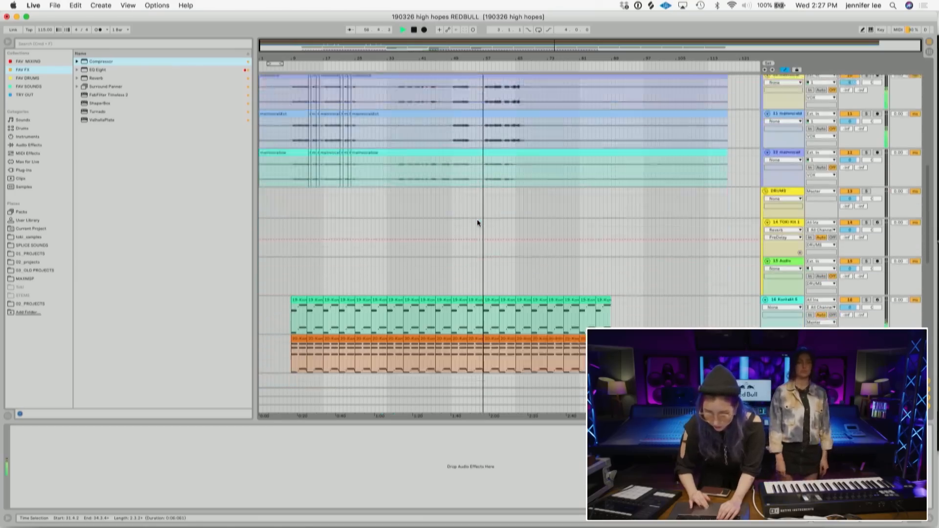
scroll(477, 220, down, 6)
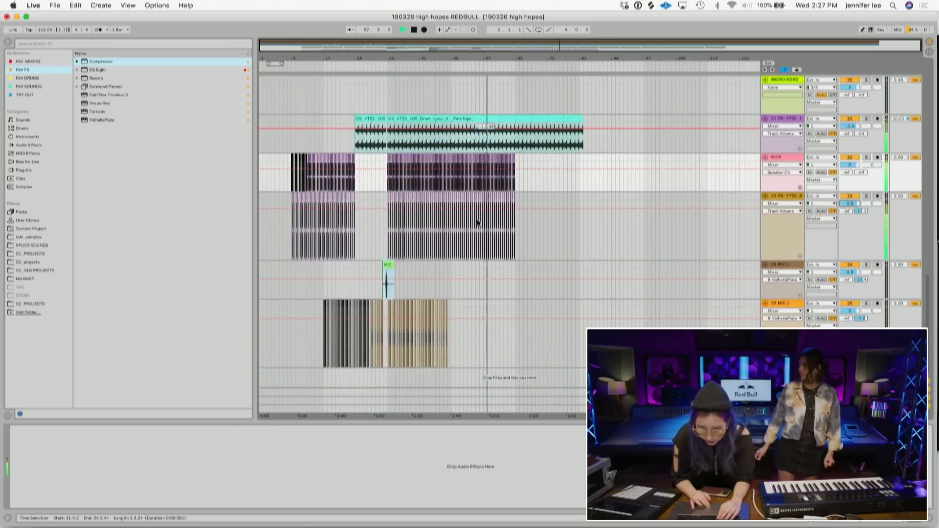
scroll(478, 219, up, 5)
scroll(477, 221, up, 12)
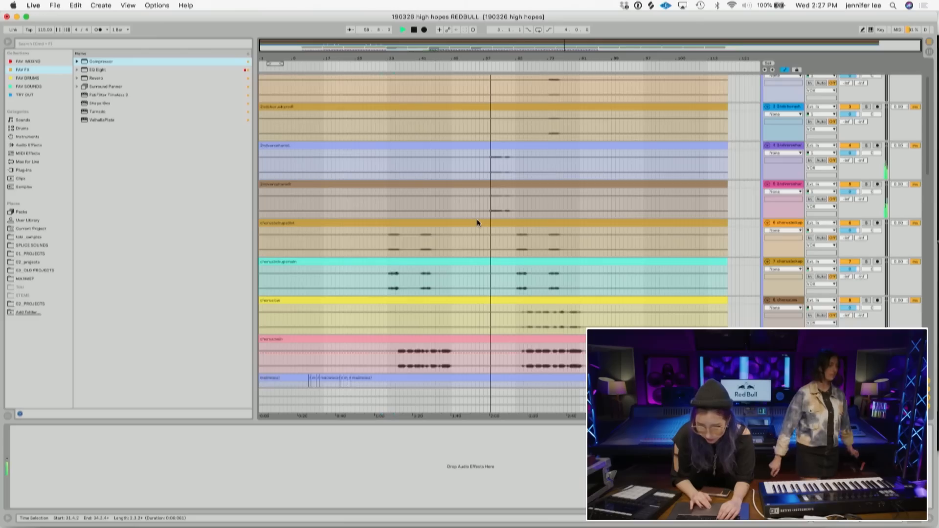
scroll(477, 223, down, 8)
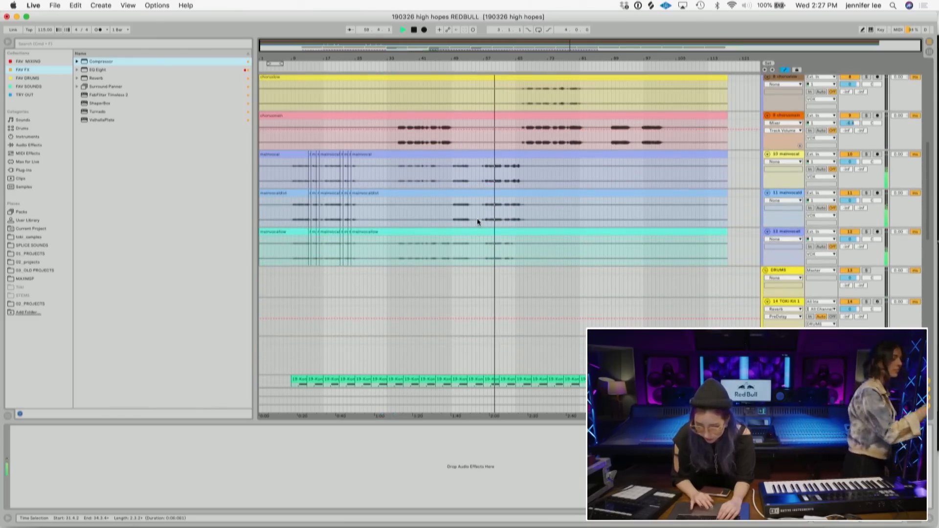
- Split the mainvocaldist clip at bar 47 and lower the later part's clip gain to -2.41 dB
drag(585, 214, 454, 155)
click(468, 193)
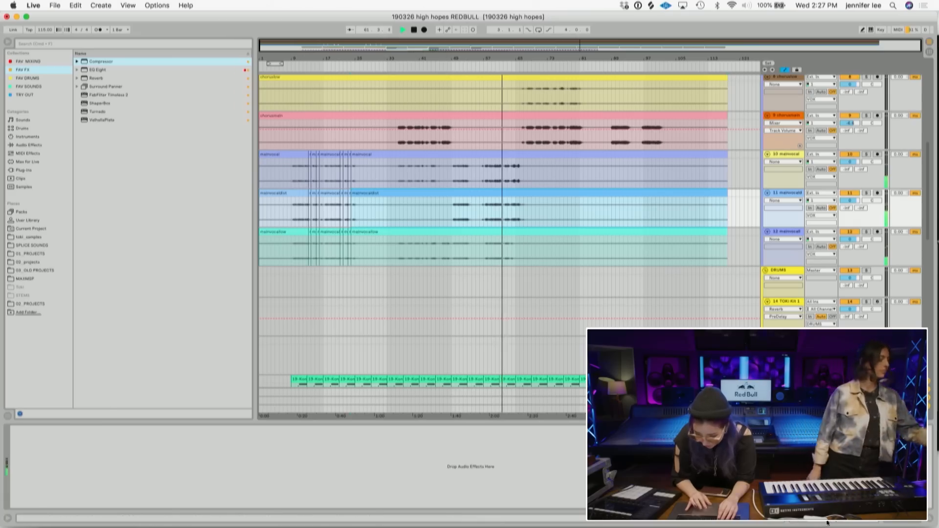
click(842, 519)
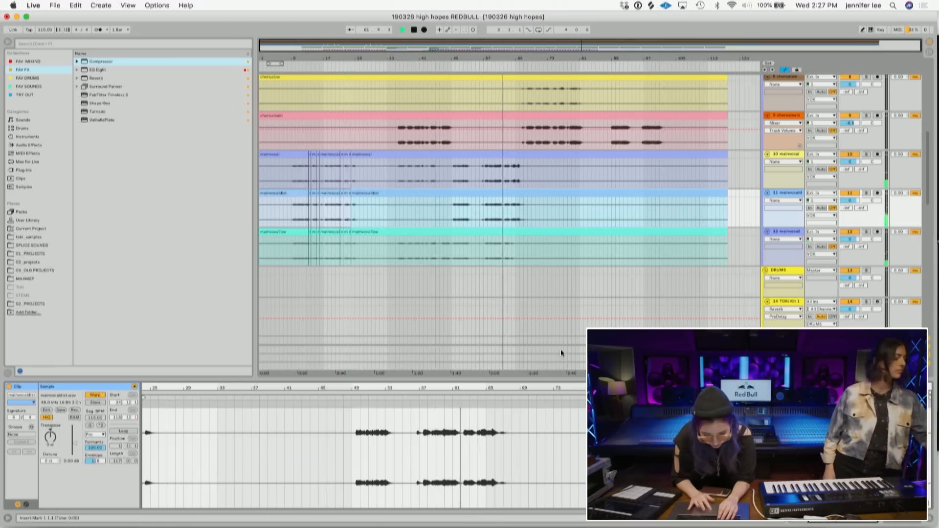
click(445, 204)
key(super+e)
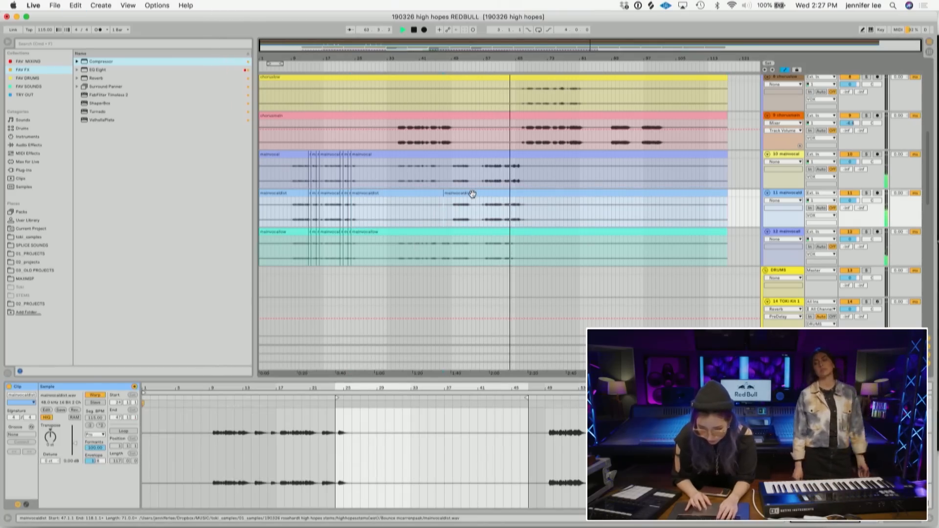
click(473, 193)
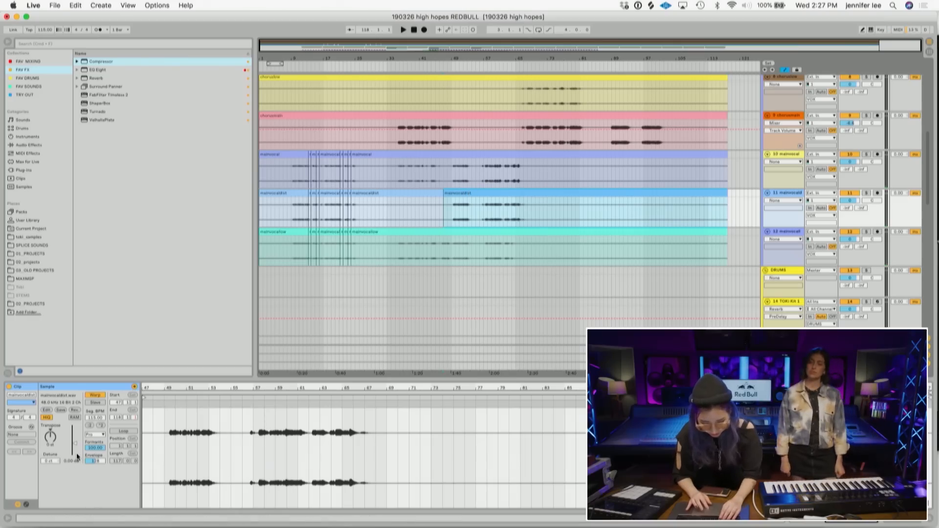
drag(73, 444, 73, 447)
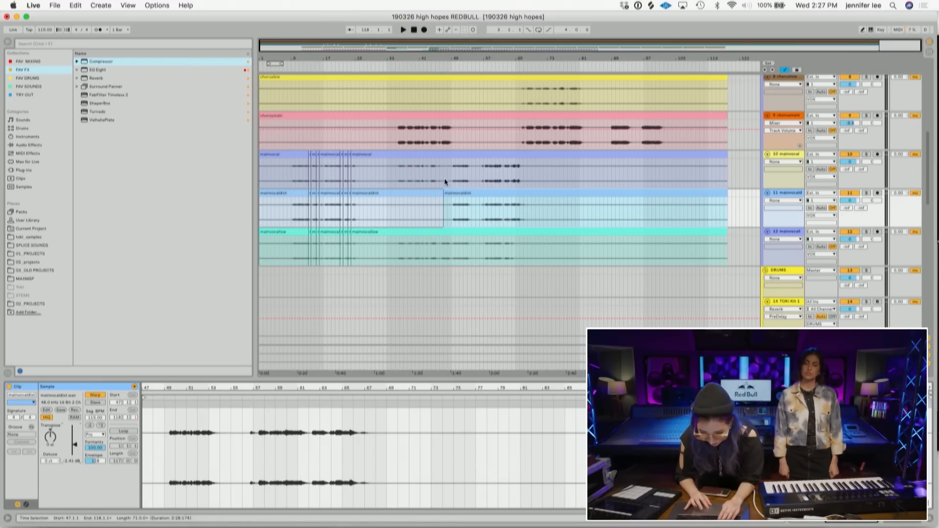
- Split the mainvocal clip at bar 47 and lower the later part's clip gain to -1.36 dB
click(445, 178)
key(super+e)
drag(73, 445, 74, 442)
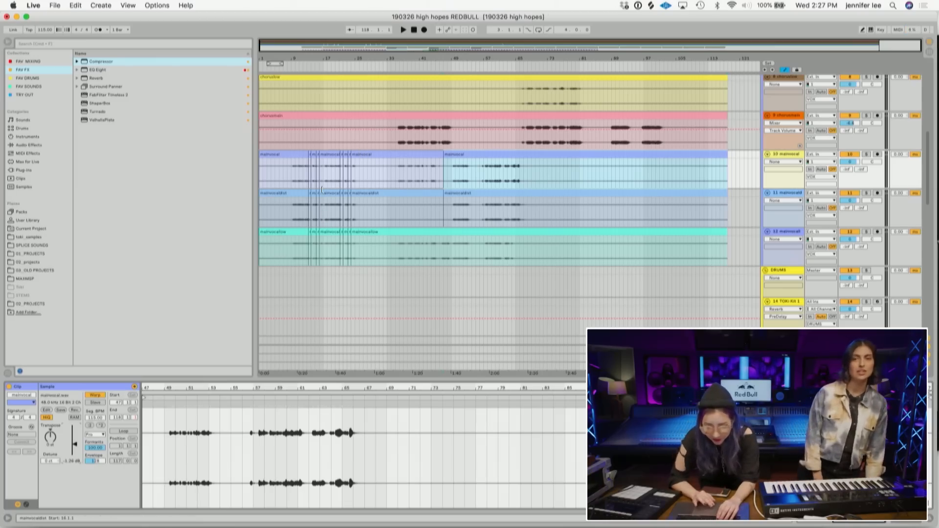
- Group the MIC 2 and drum loop tracks into a new group track
click(408, 124)
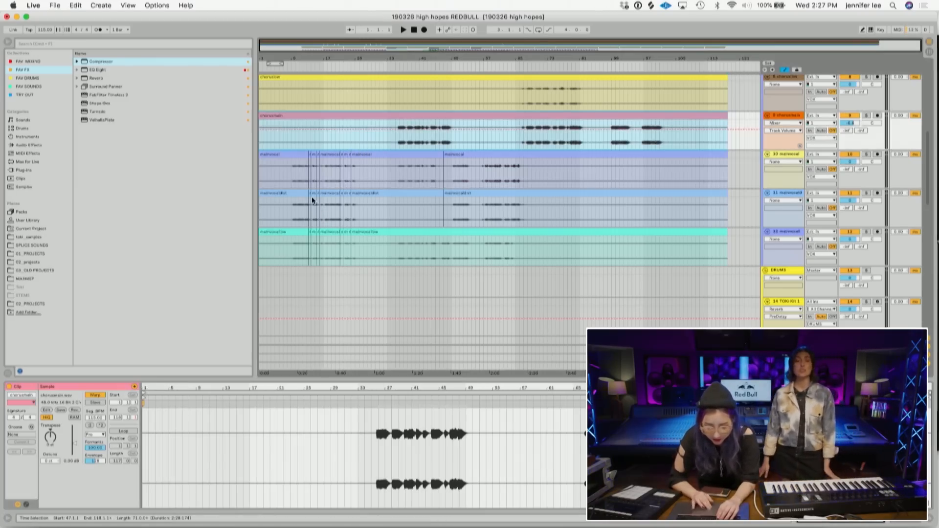
scroll(312, 197, down, 5)
scroll(313, 197, down, 5)
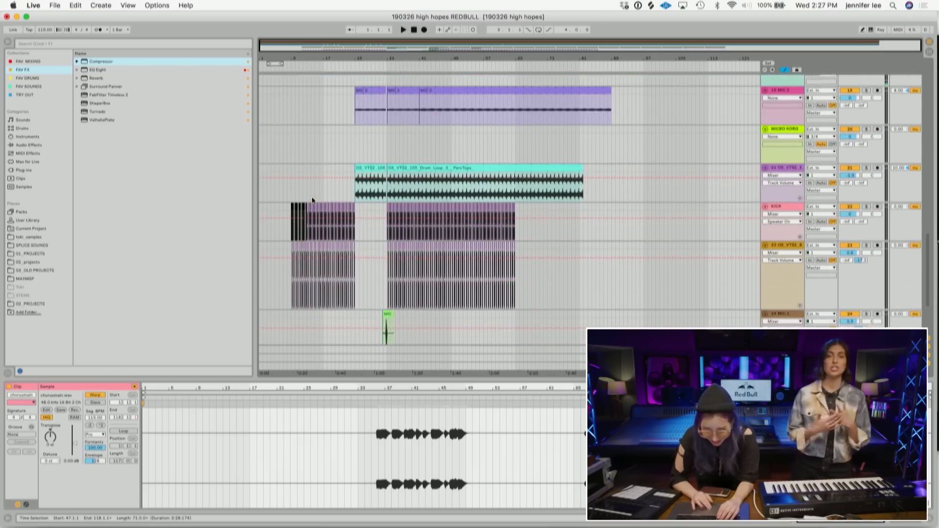
drag(791, 241, 785, 163)
key(super+g)
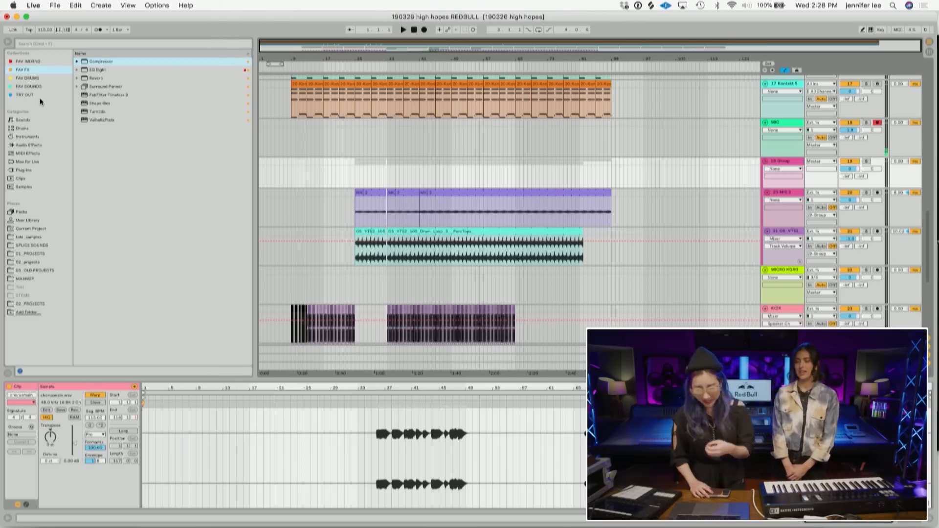
- Add a Frequency Shifter to the new group track and pick its Fine parameter for automation
click(351, 169)
key(space)
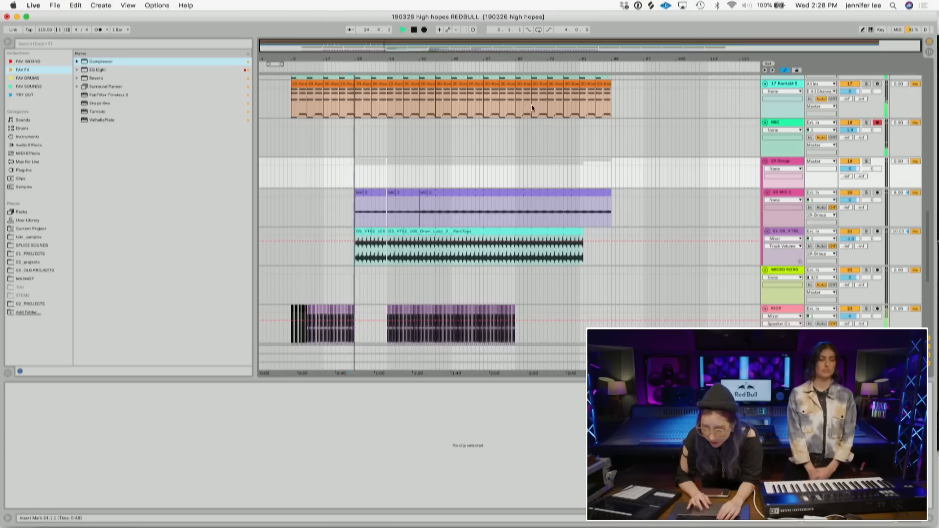
click(779, 161)
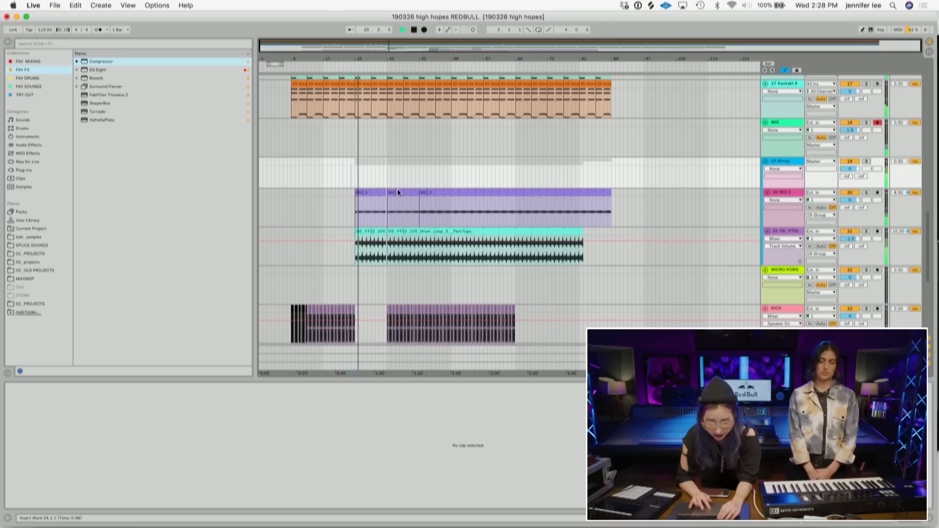
click(34, 145)
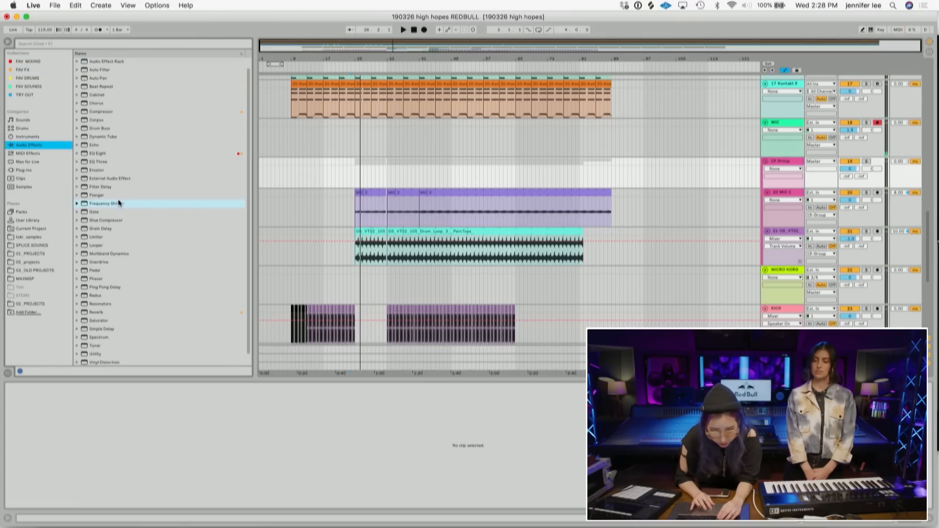
double_click(117, 210)
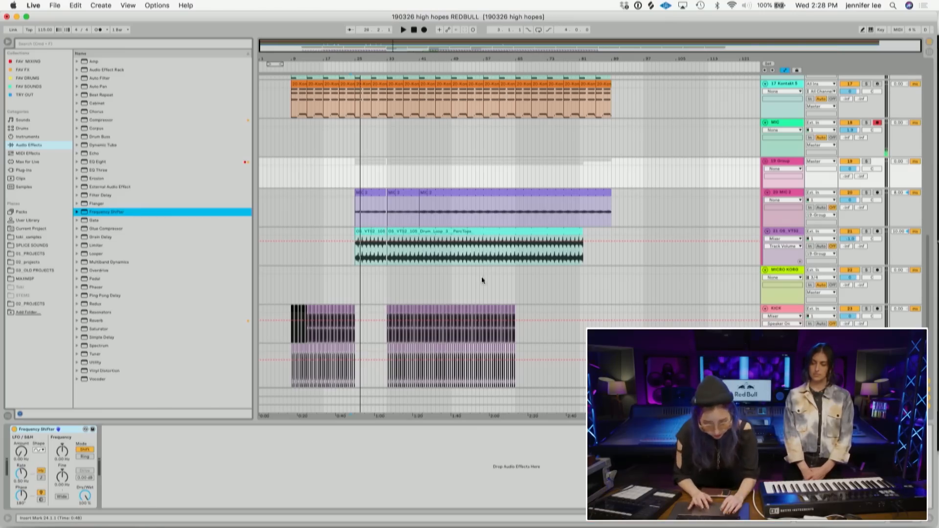
click(68, 478)
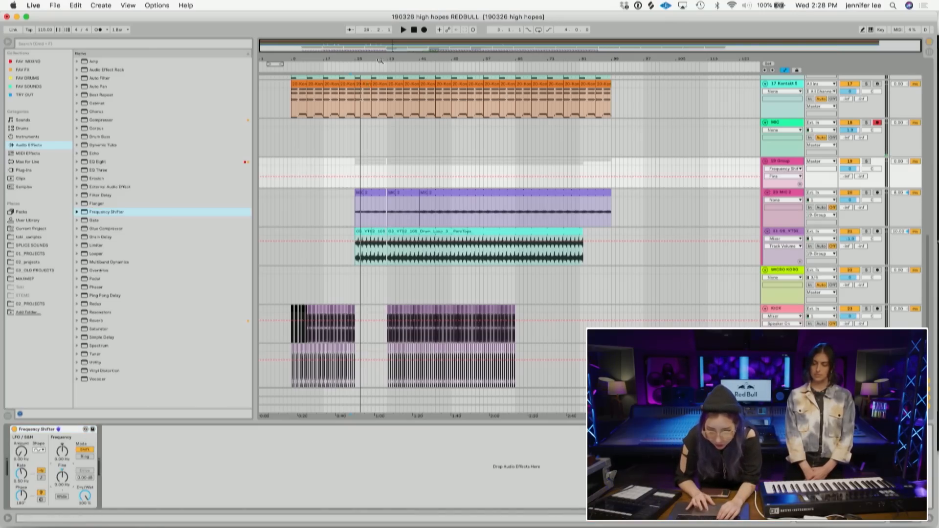
- Draw a rising Frequency Shifter Fine automation ramp at the start of the group's clips
drag(380, 60, 307, 175)
drag(406, 178, 415, 166)
key(space)
key(space)
double_click(298, 185)
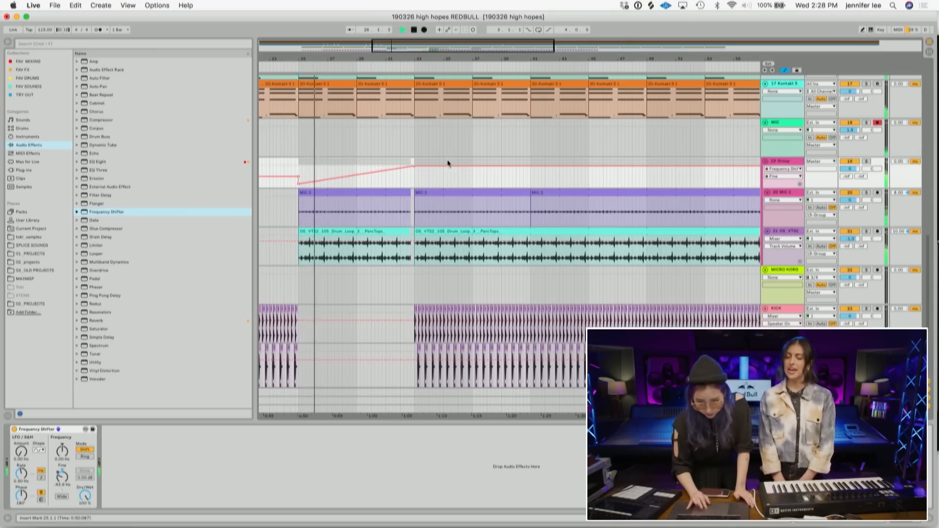
- Group the two Kontakt 5 tracks into their own group track
scroll(447, 159, up, 5)
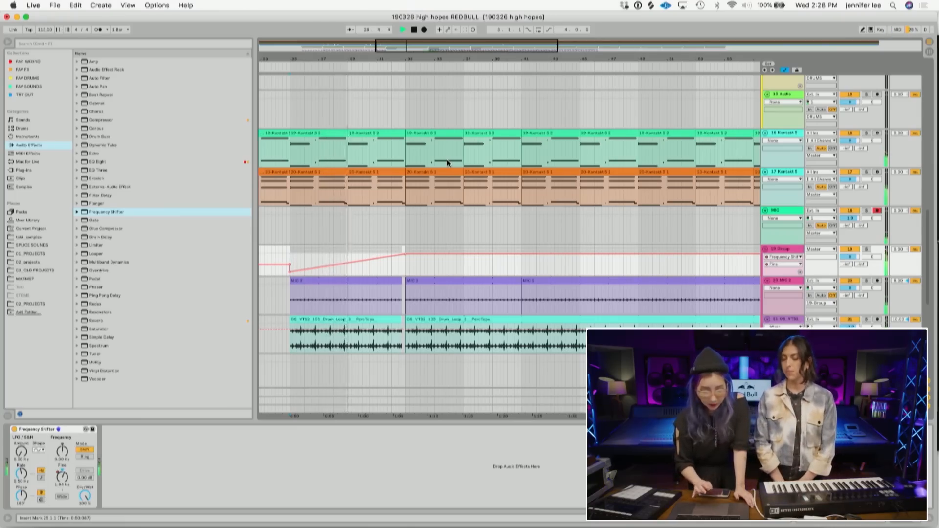
click(851, 133)
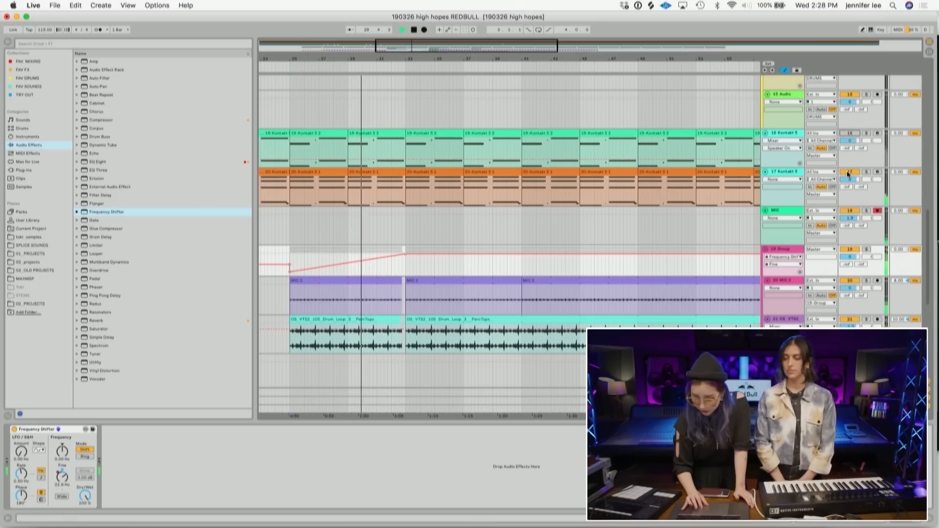
click(849, 172)
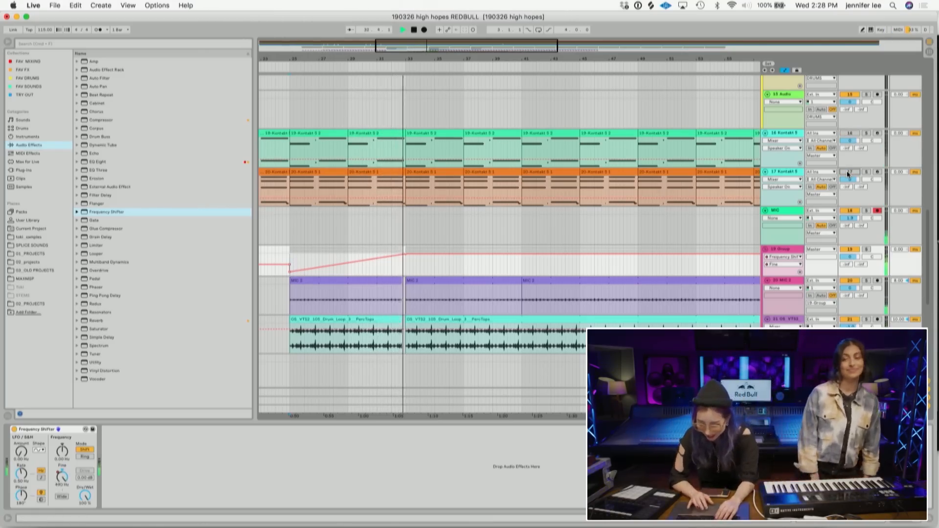
key(space)
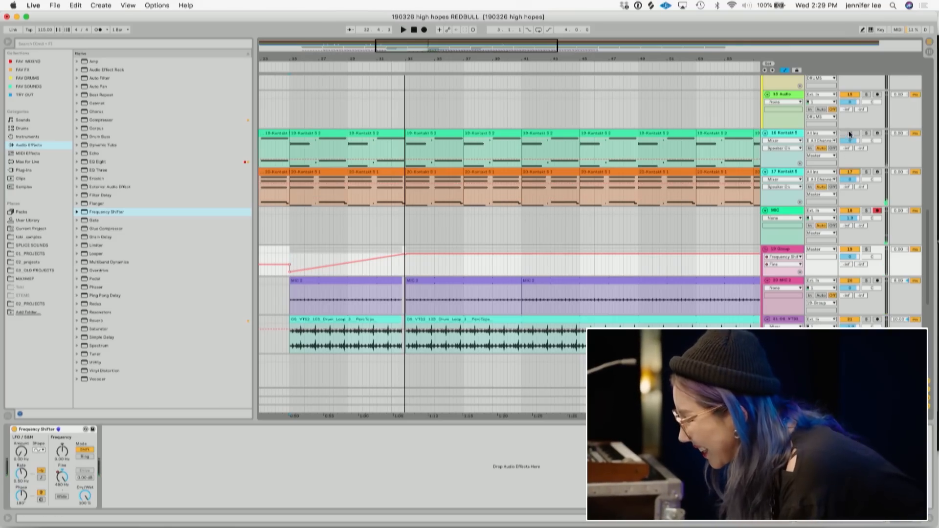
click(783, 131)
shift+click(783, 169)
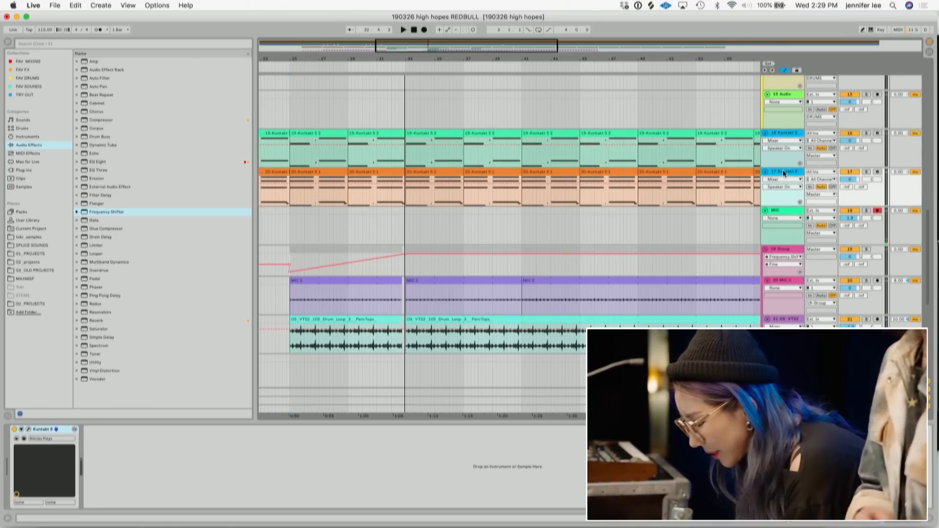
key(super+g)
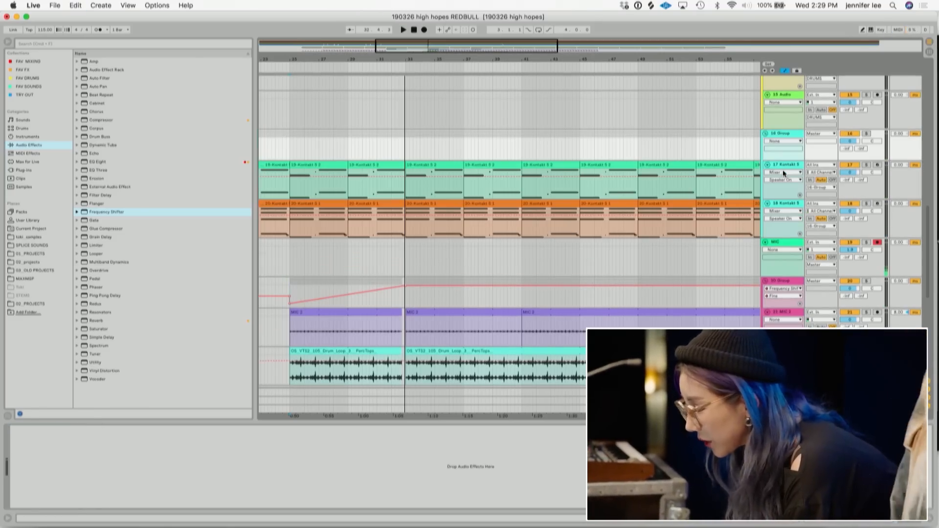
- Add ValhallaPlate from the favourite effects to the Kontakt group track
click(780, 131)
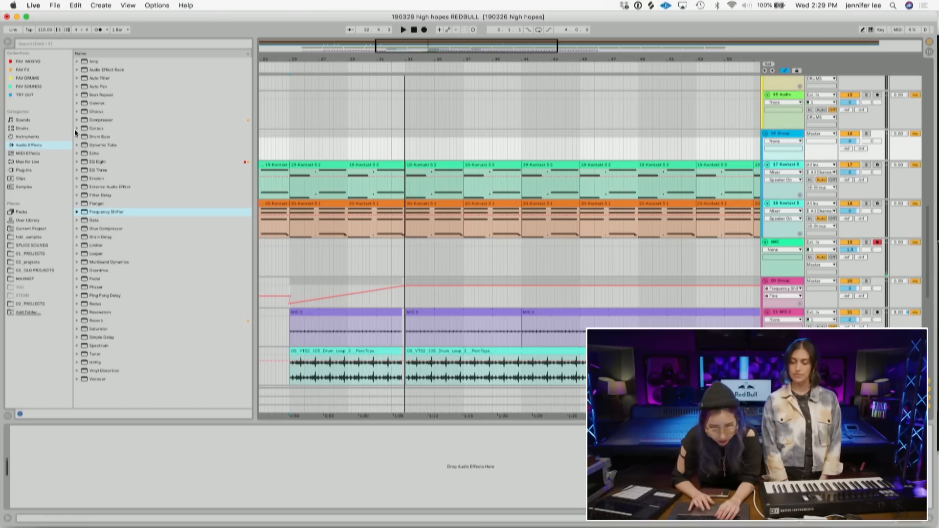
click(35, 69)
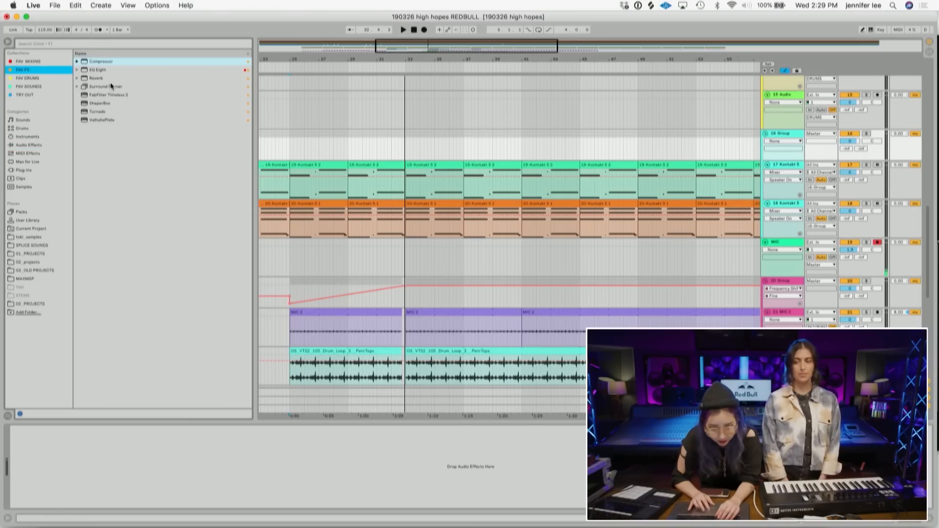
double_click(94, 121)
drag(279, 66, 301, 299)
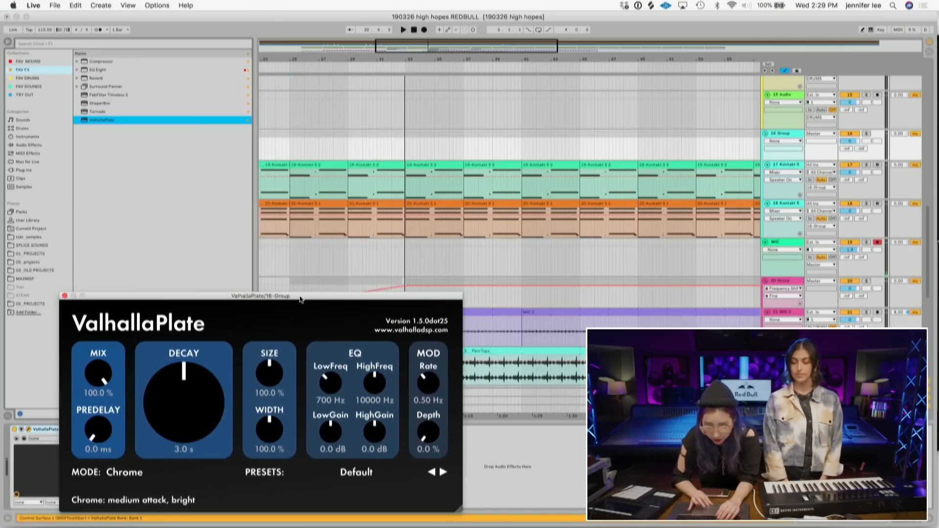
- Set the ValhallaPlate Mix to 0% and automate it ramping up over the bars before the section change
drag(390, 63, 392, 85)
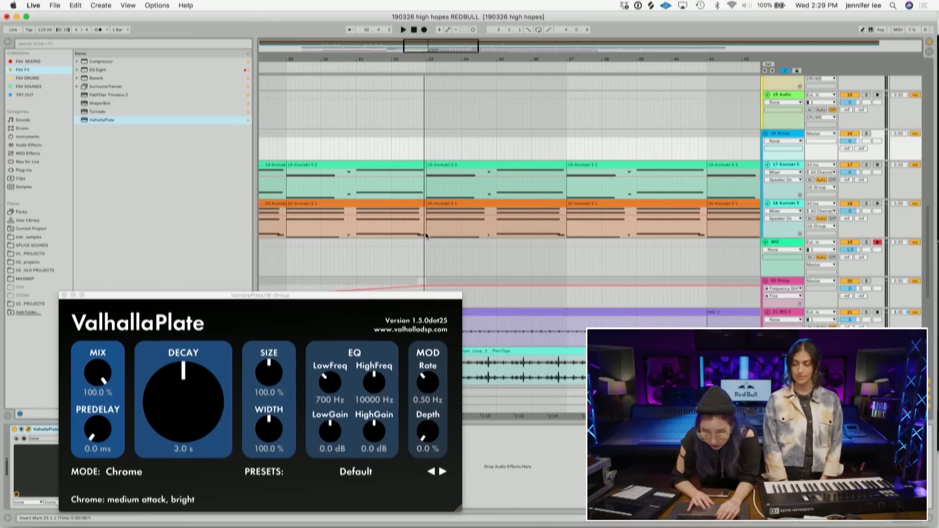
drag(424, 236, 412, 171)
click(421, 192)
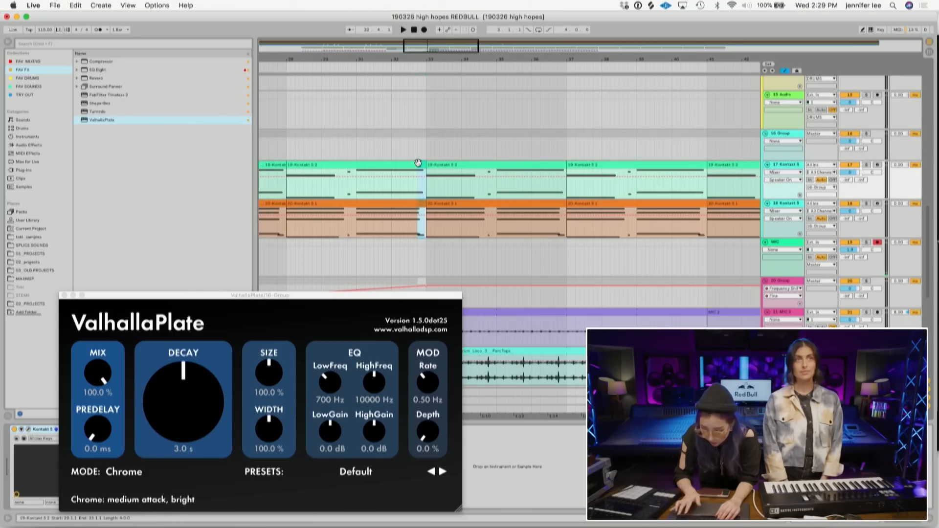
drag(89, 372, 164, 495)
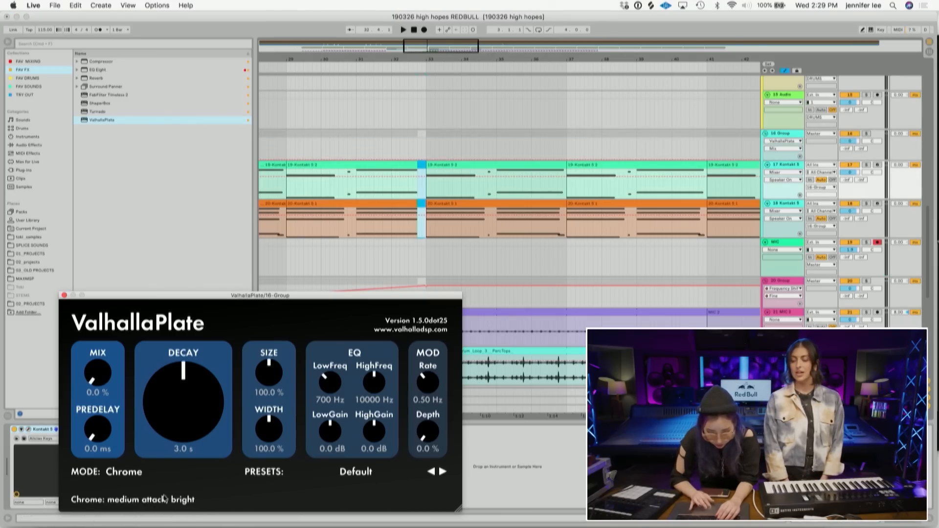
drag(375, 52, 436, 90)
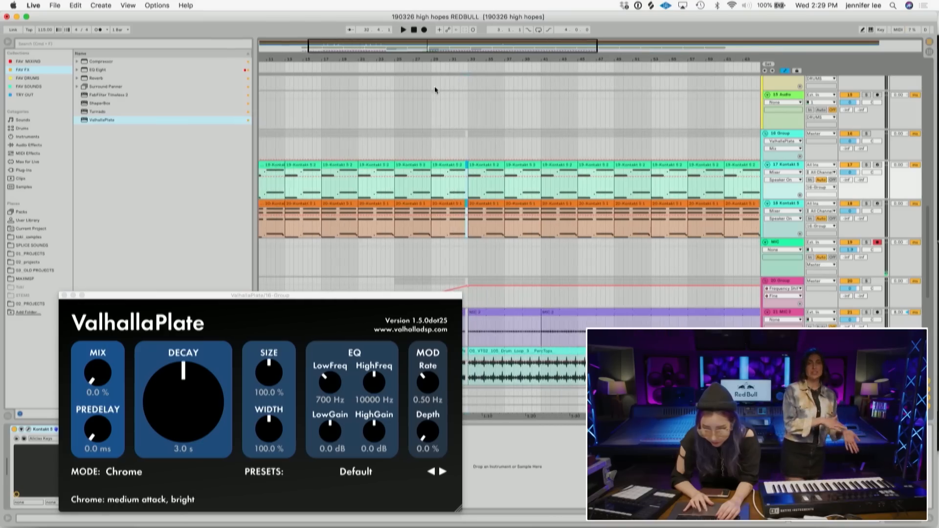
click(398, 162)
drag(456, 162, 459, 141)
drag(478, 74, 468, 159)
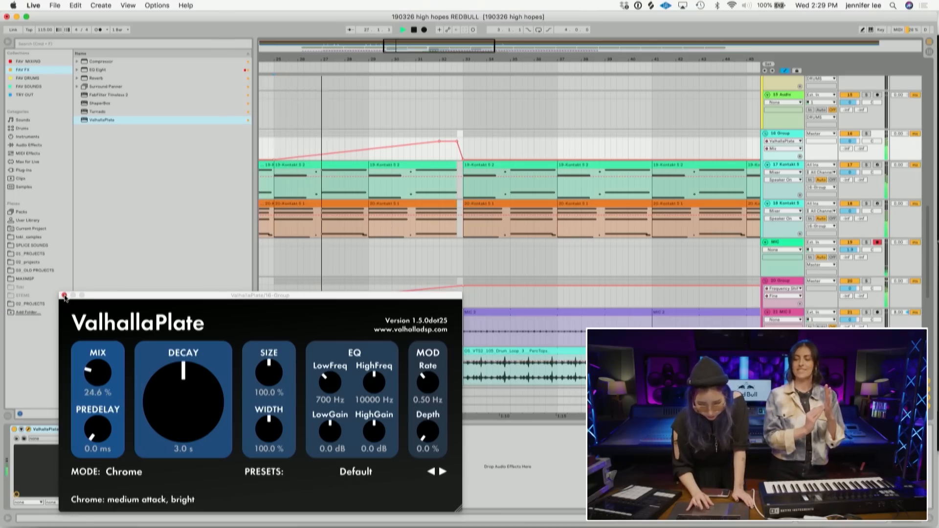
click(101, 372)
drag(439, 142, 439, 147)
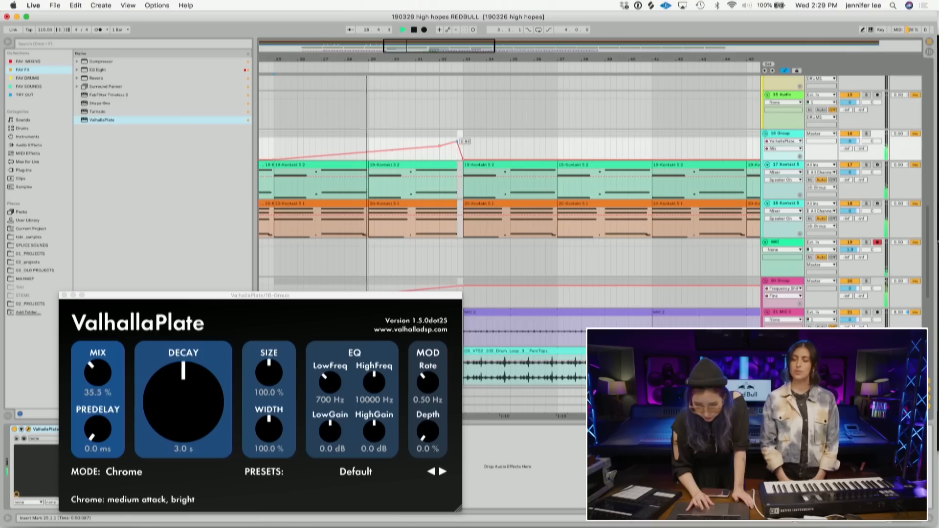
- Set the ValhallaPlate decay to 4.3 s and close the plug-in window
drag(184, 406, 184, 392)
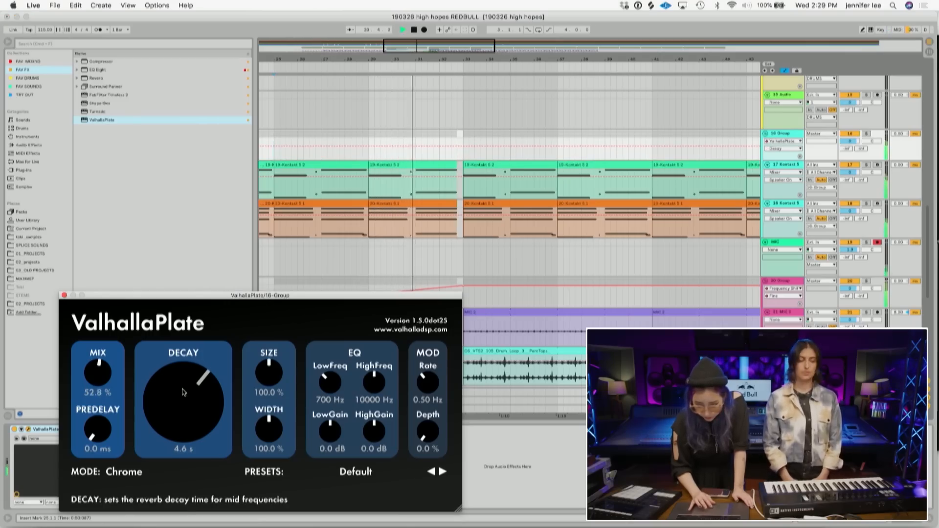
drag(184, 406, 186, 411)
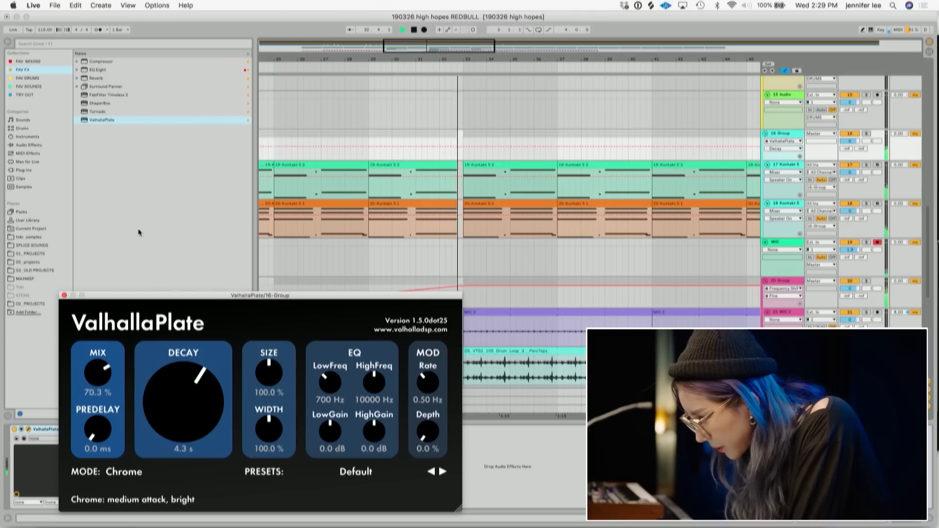
click(64, 296)
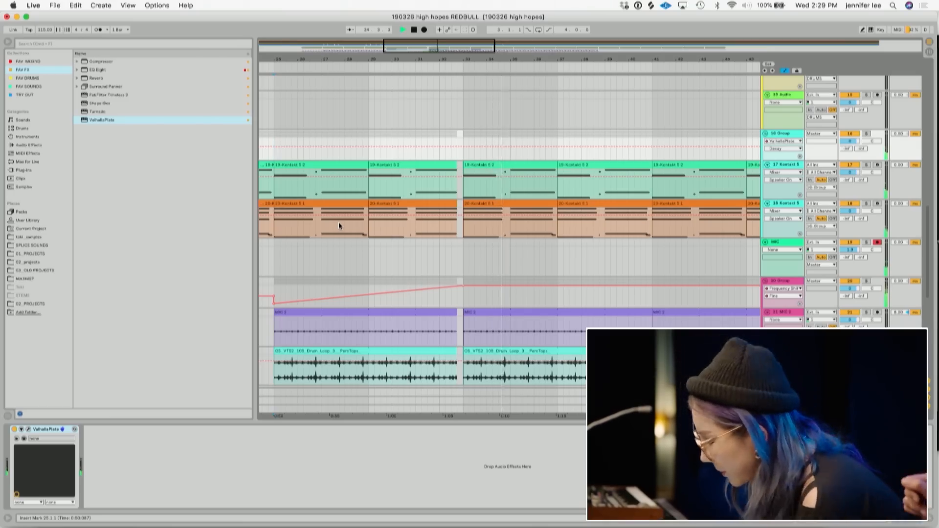
- Lower the volumes of the chorusmain track and the two chorus backing vocal tracks
scroll(360, 239, down, 1)
scroll(359, 239, down, 1)
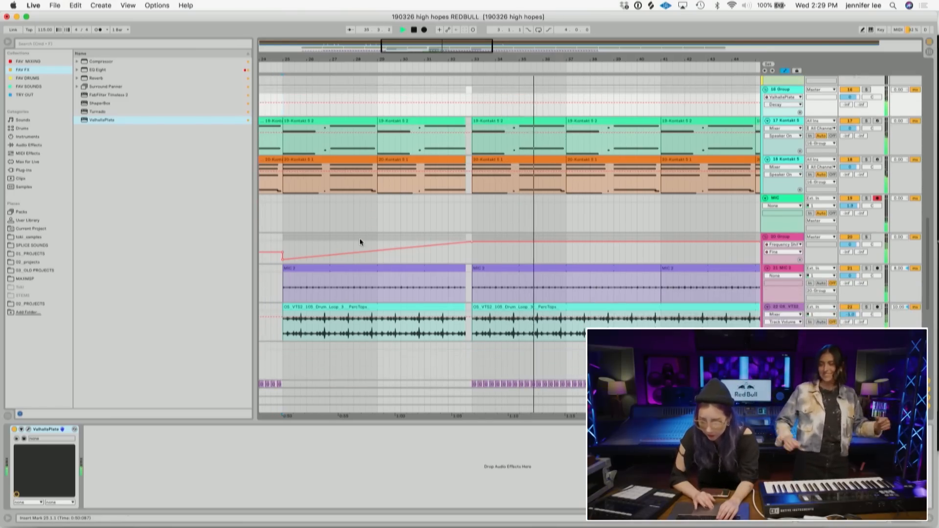
scroll(360, 239, up, 10)
drag(440, 46, 440, 20)
scroll(437, 197, down, 10)
scroll(436, 193, down, 5)
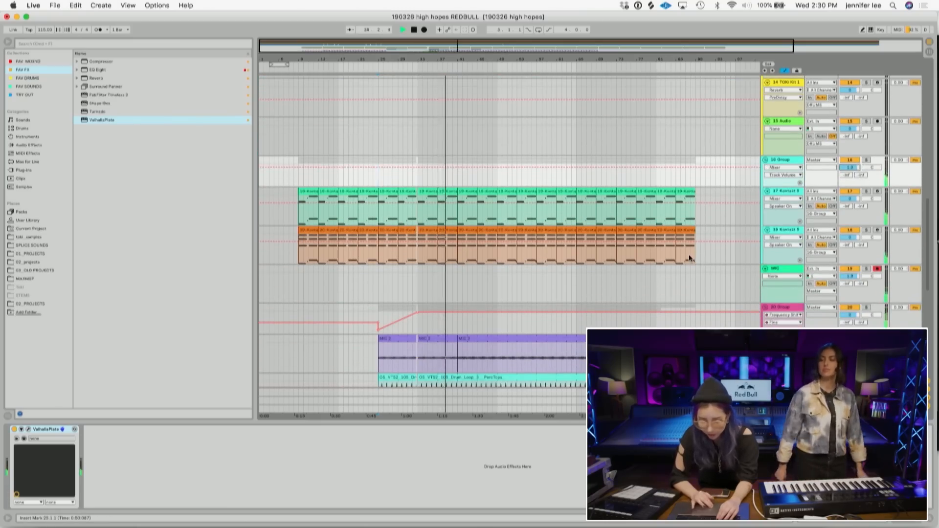
scroll(689, 254, up, 10)
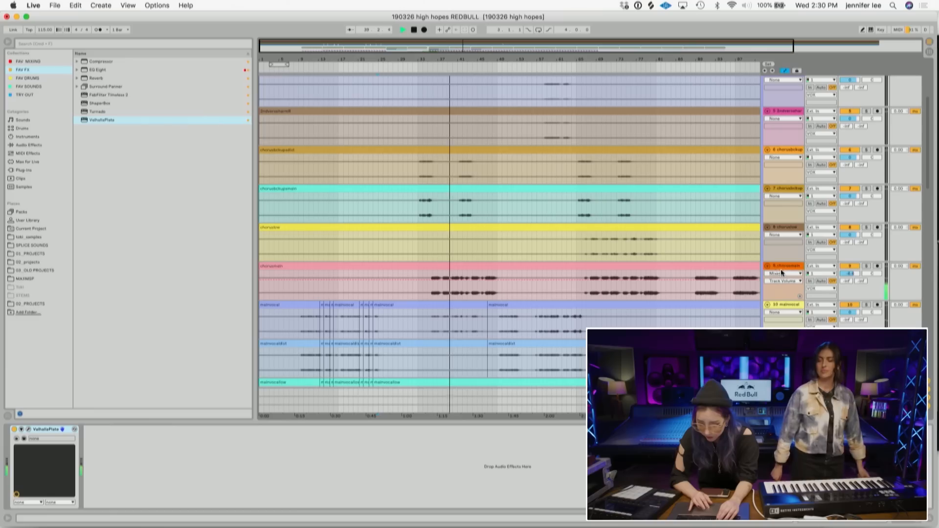
drag(851, 274, 850, 283)
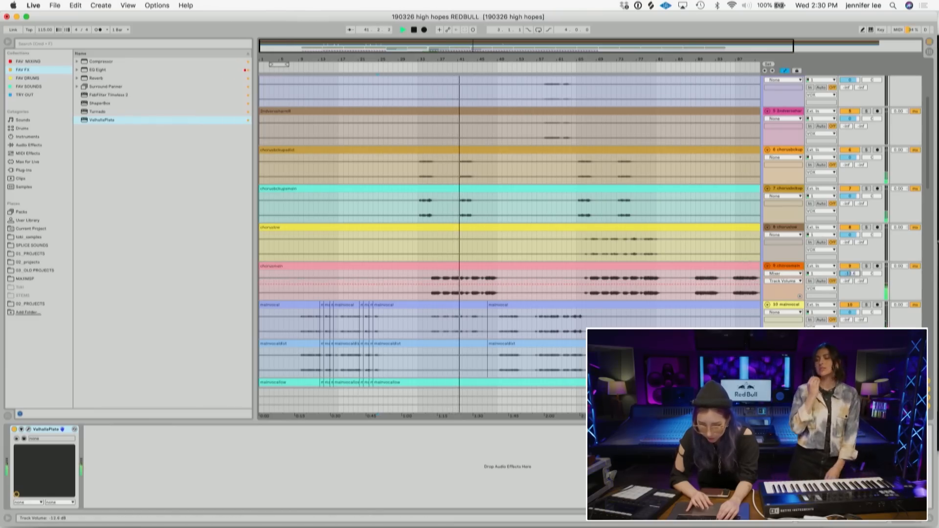
drag(850, 196, 851, 201)
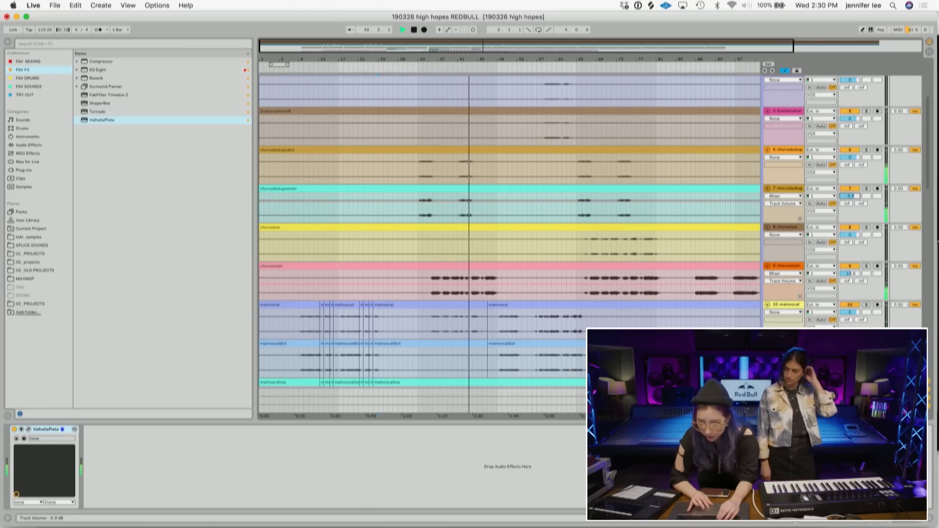
drag(851, 157, 850, 158)
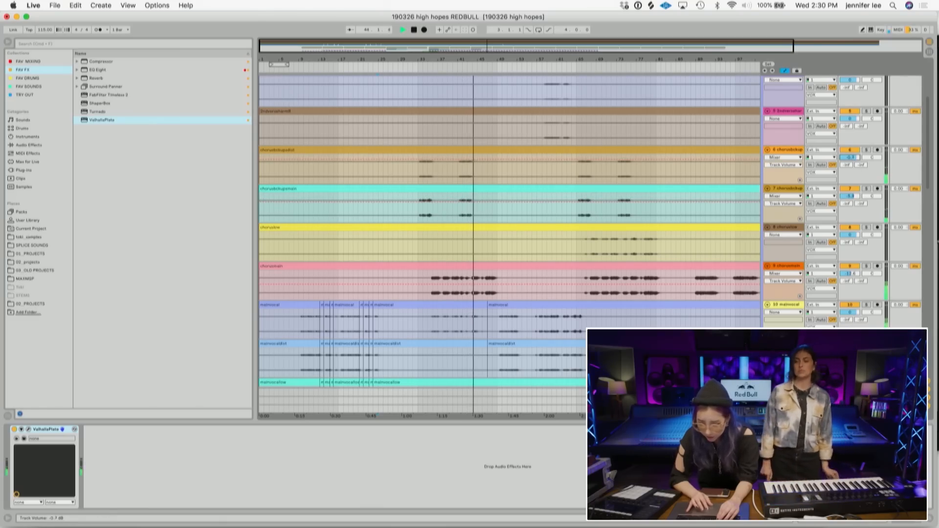
scroll(622, 261, down, 10)
scroll(622, 261, down, 15)
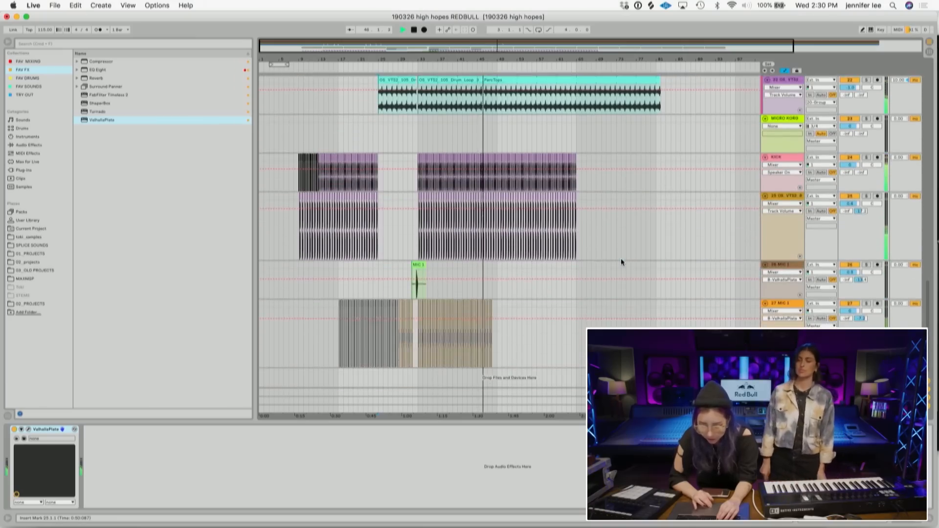
- Play back the section and select the MIC 1 foley hit clip on the MIC 1 track to audition it
scroll(621, 259, up, 8)
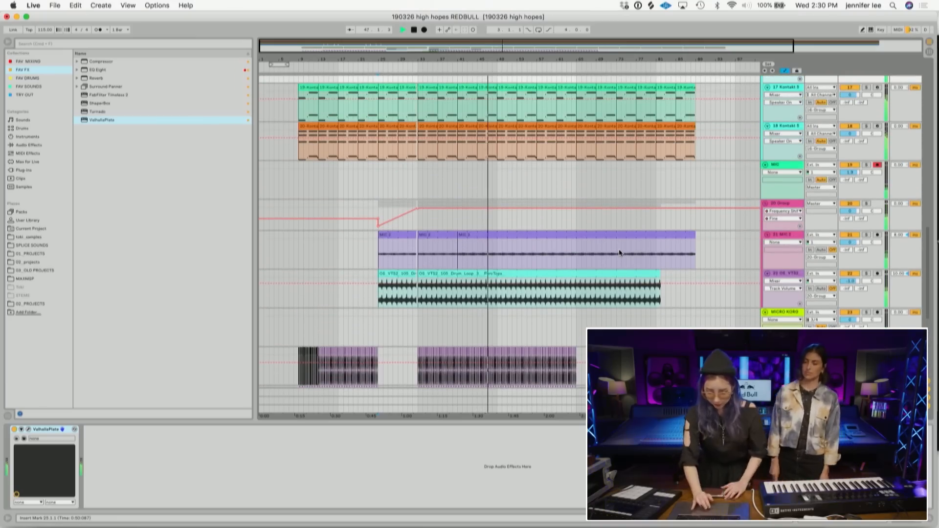
scroll(619, 248, down, 5)
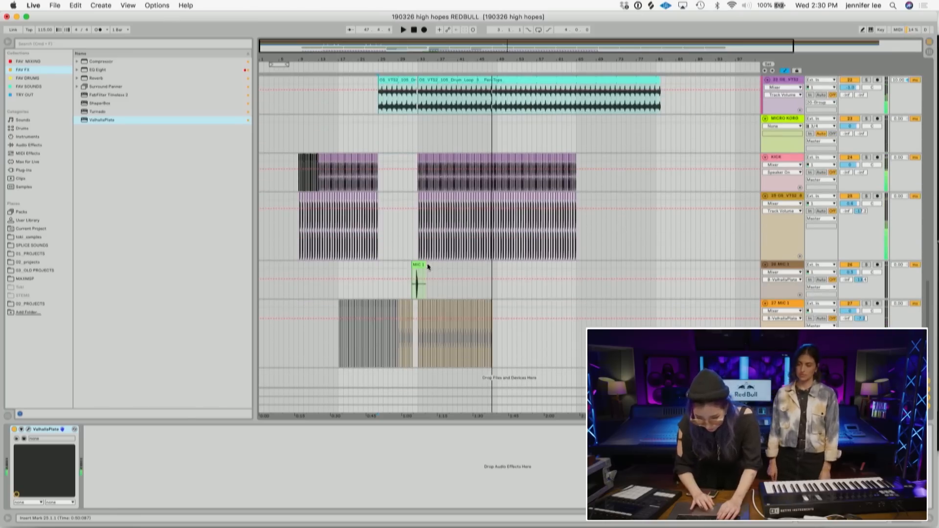
key(space)
click(421, 264)
click(876, 519)
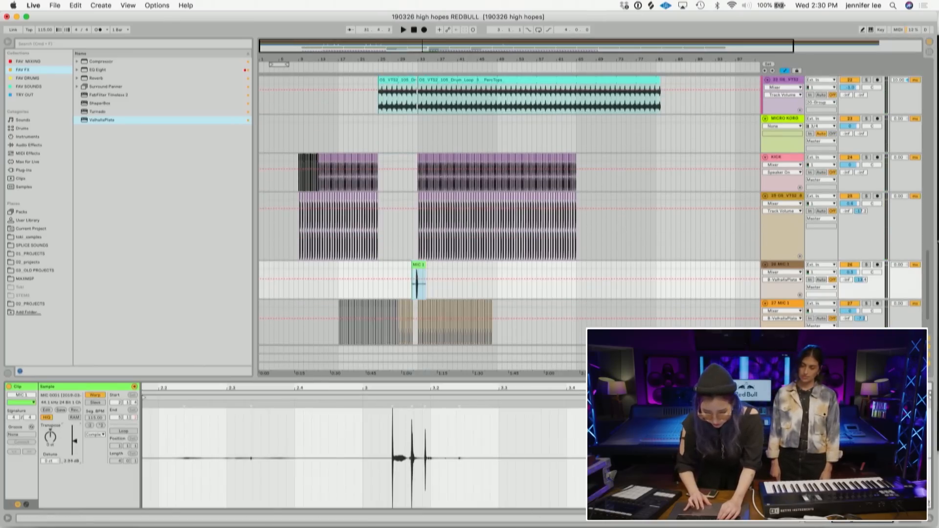
click(406, 287)
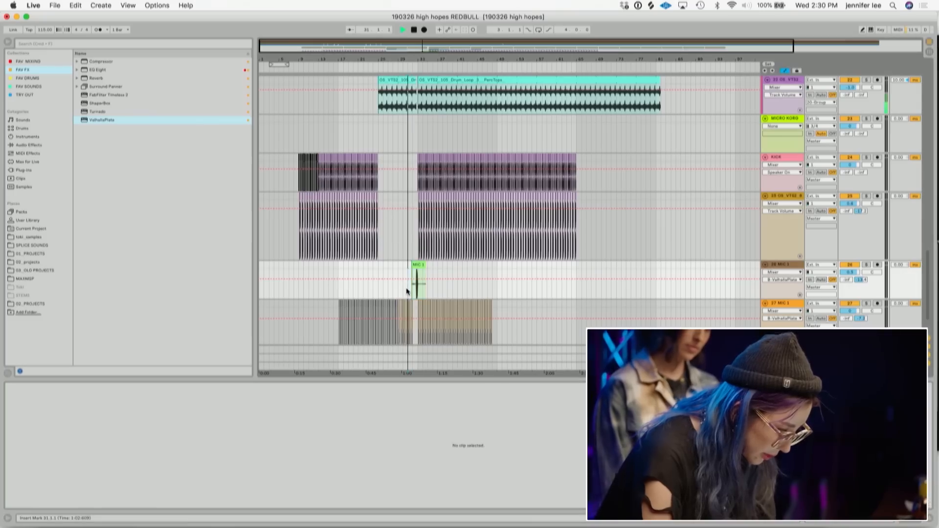
key(space)
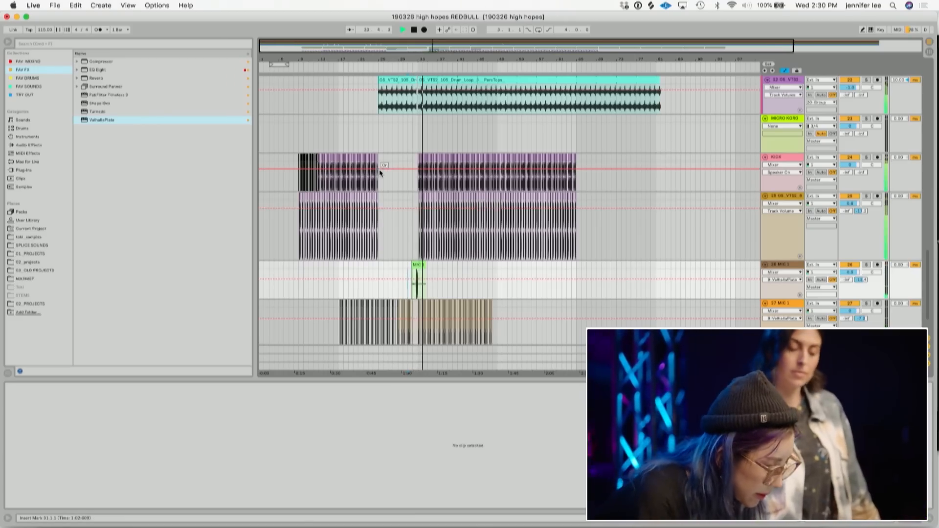
- Draw a Track Panning automation ramp on the MIC 1 track just before the foley hit and play it back
key(space)
drag(414, 54, 413, 56)
drag(397, 265, 442, 266)
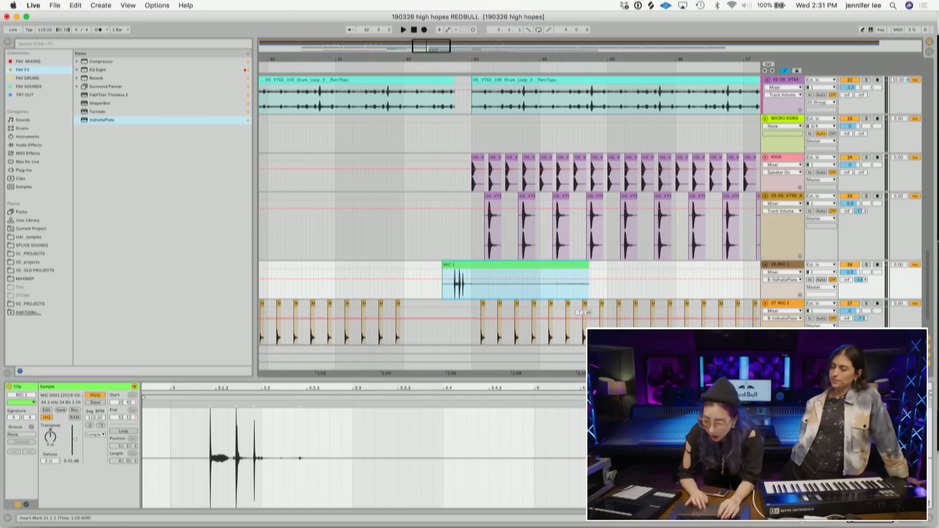
click(869, 277)
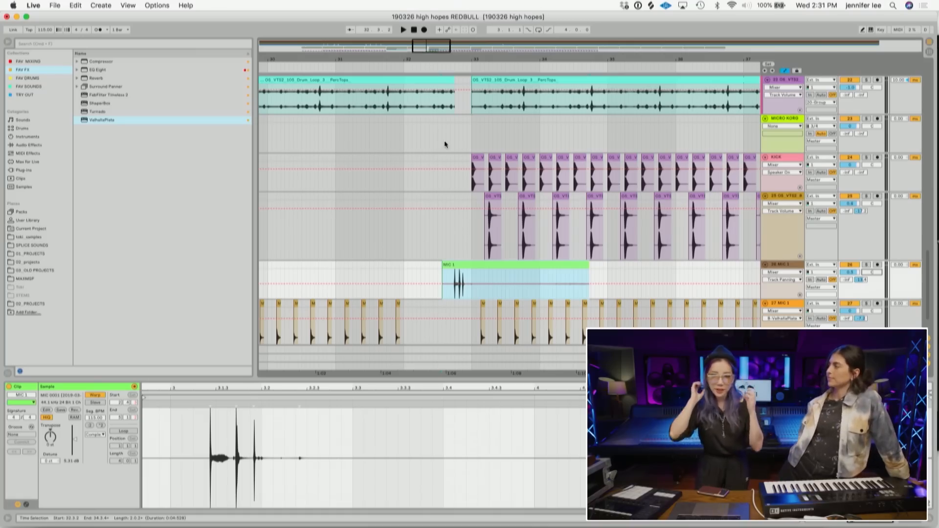
click(462, 280)
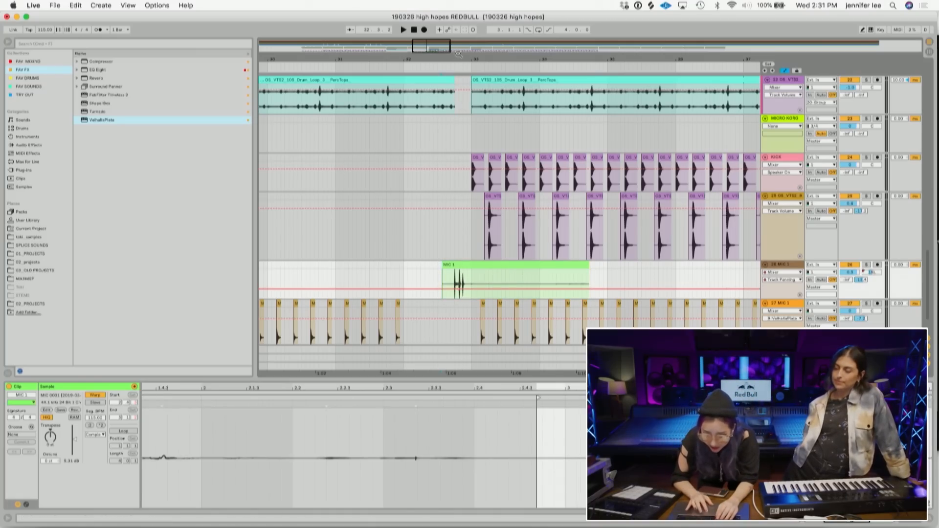
drag(459, 56, 474, 246)
mouse_move(472, 289)
mouse_down()
mouse_move(464, 271)
mouse_move(458, 298)
mouse_up()
key(space)
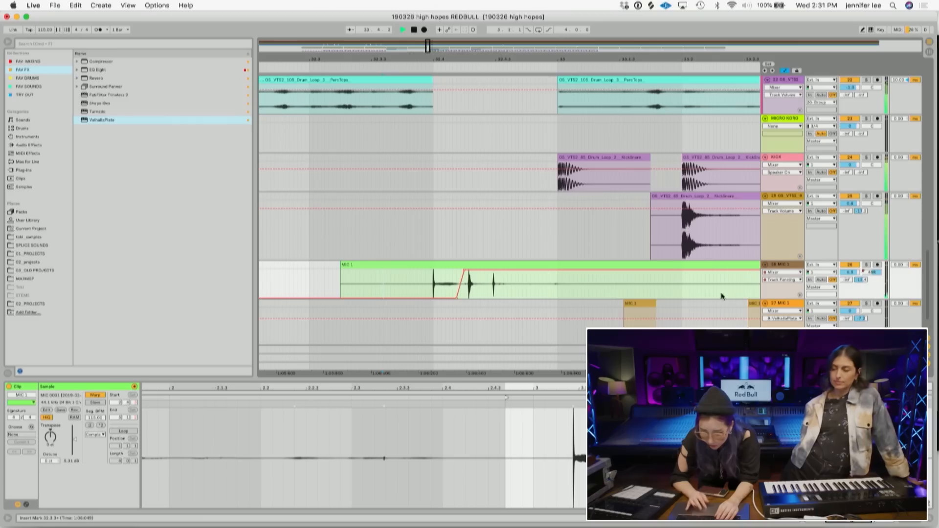
- Replay the panned hit, then zoom out to review the whole arrangement
click(621, 265)
key(space)
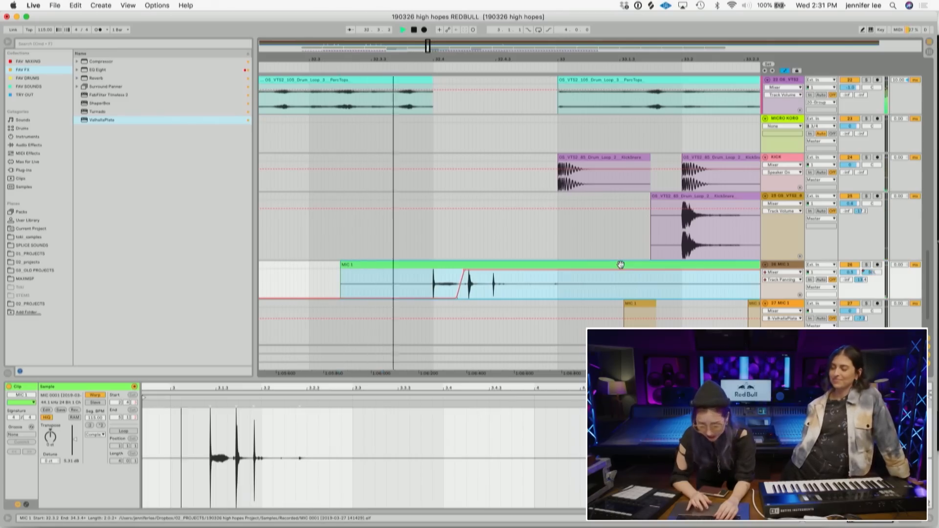
click(914, 522)
drag(576, 59, 504, 59)
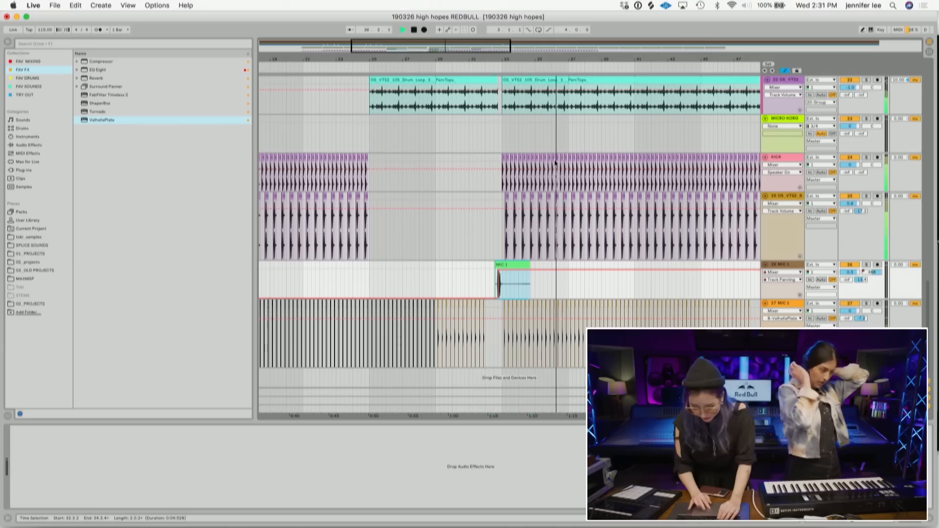
scroll(679, 197, up, 2)
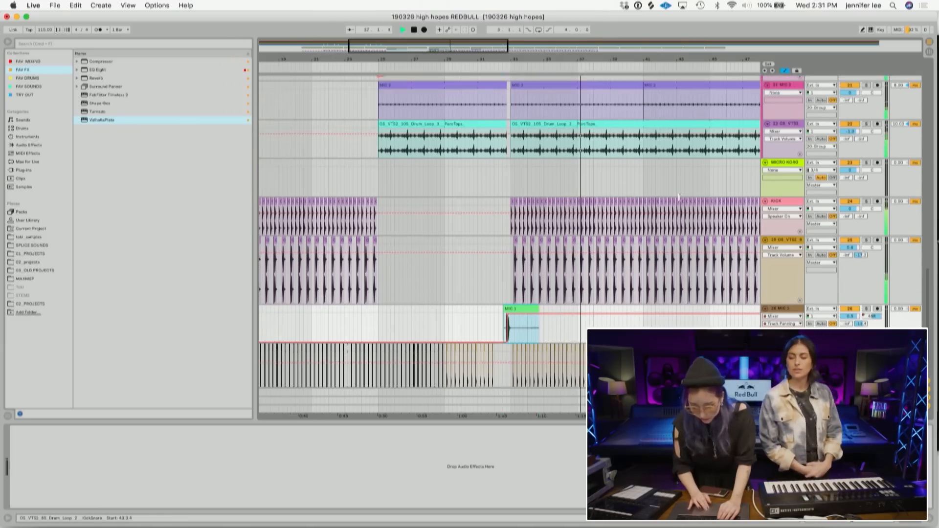
scroll(679, 197, up, 2)
drag(676, 59, 446, 59)
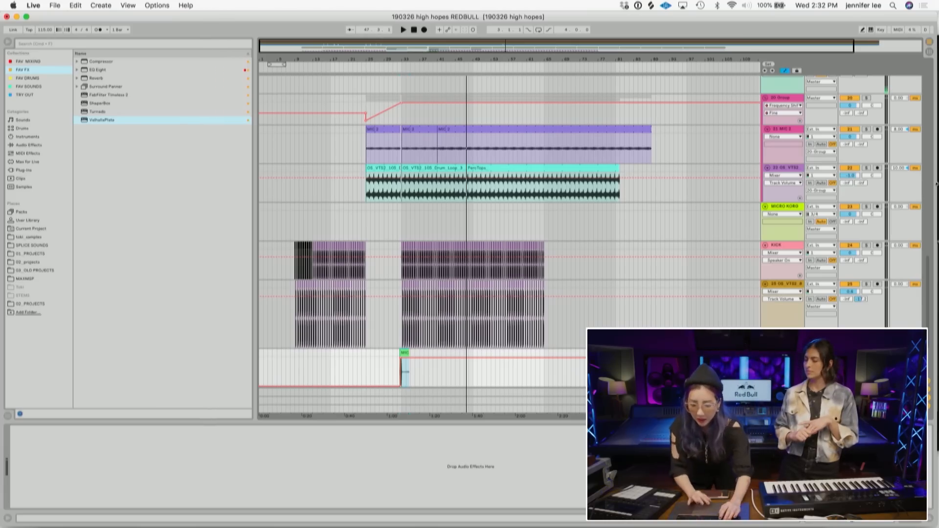
- Select the MIC 2 track to show its device chain
click(930, 410)
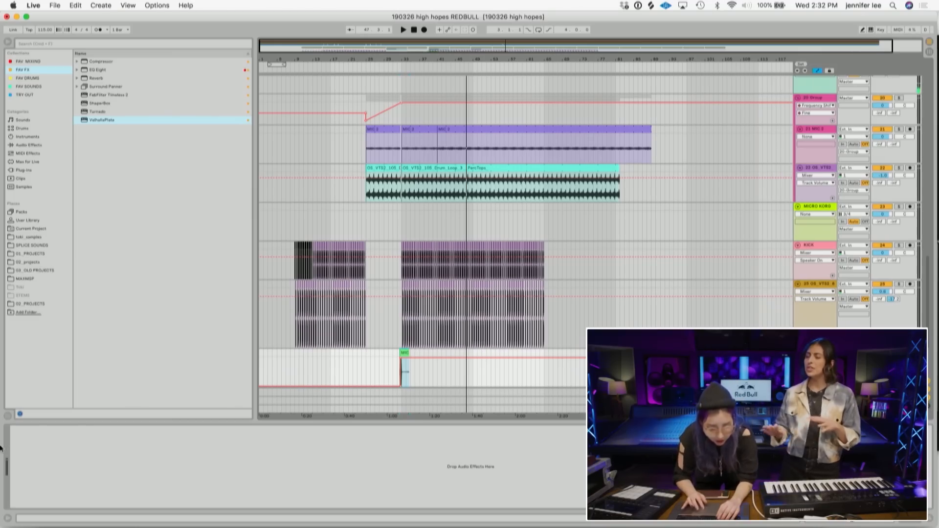
click(7, 416)
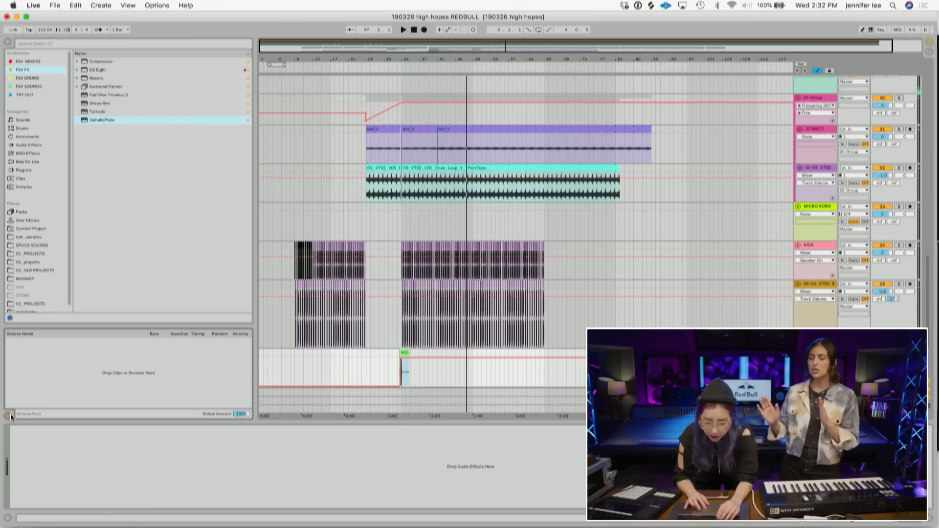
click(8, 417)
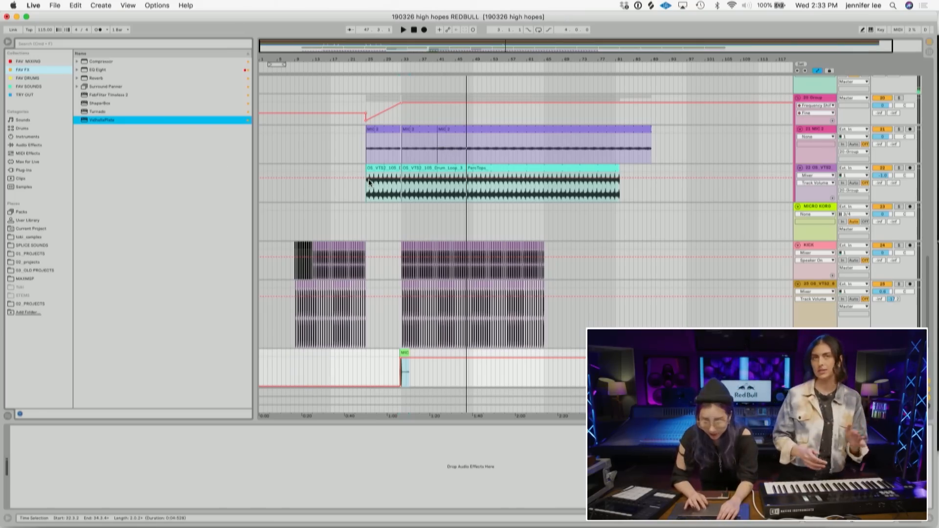
click(929, 409)
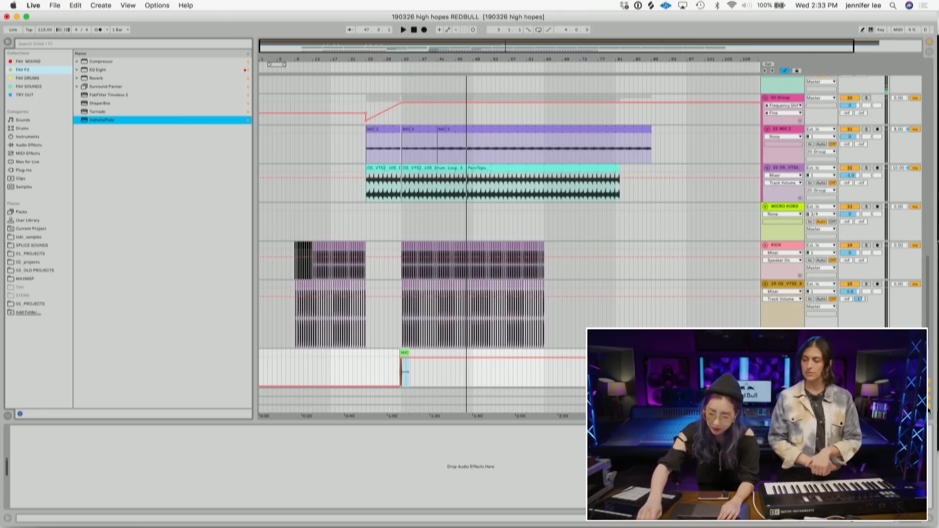
click(929, 410)
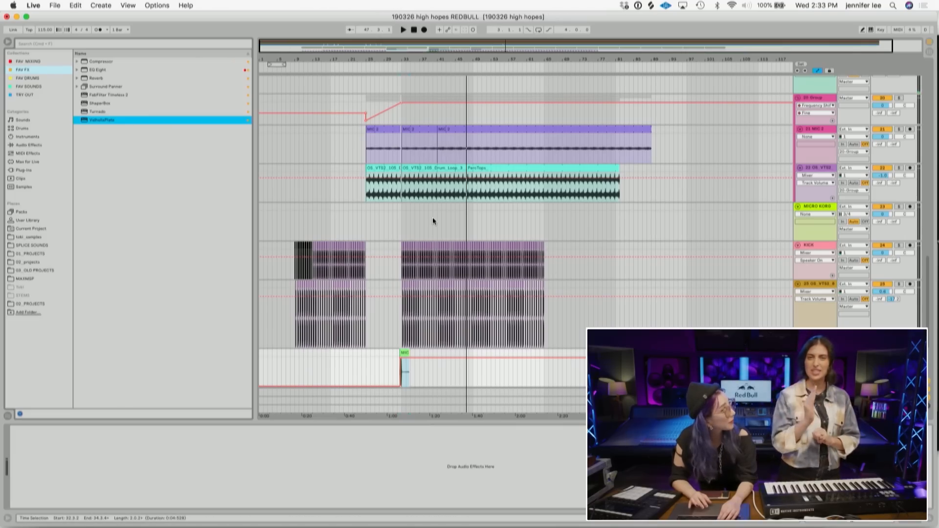
click(402, 153)
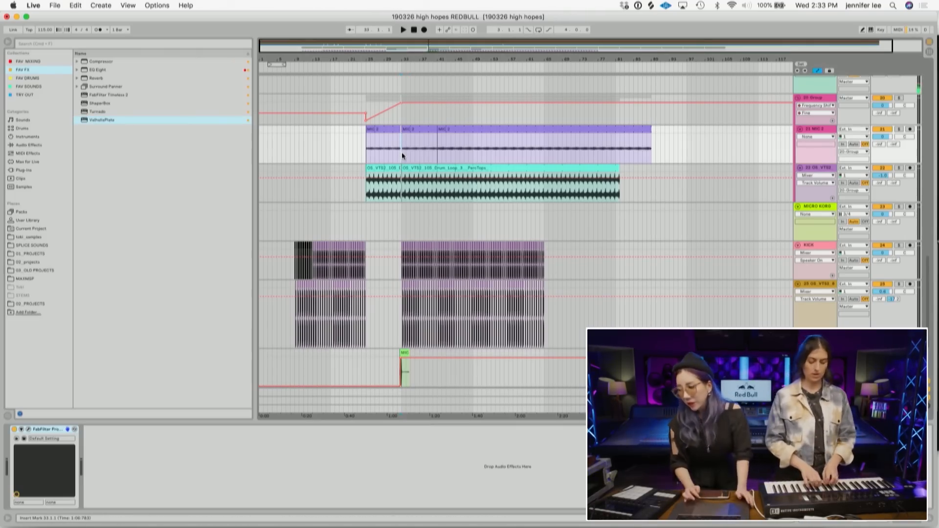
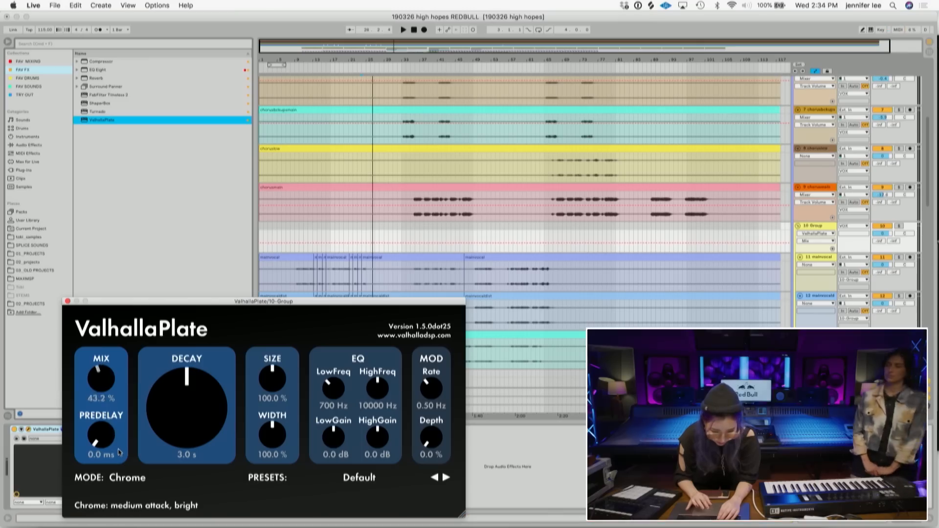
- Set the ValhallaPlate reverb on the group to a 1.4 s decay and 7.1 ms pre-delay, then play the hit back
drag(183, 408, 186, 454)
drag(101, 442, 100, 423)
drag(361, 59, 361, 59)
click(399, 232)
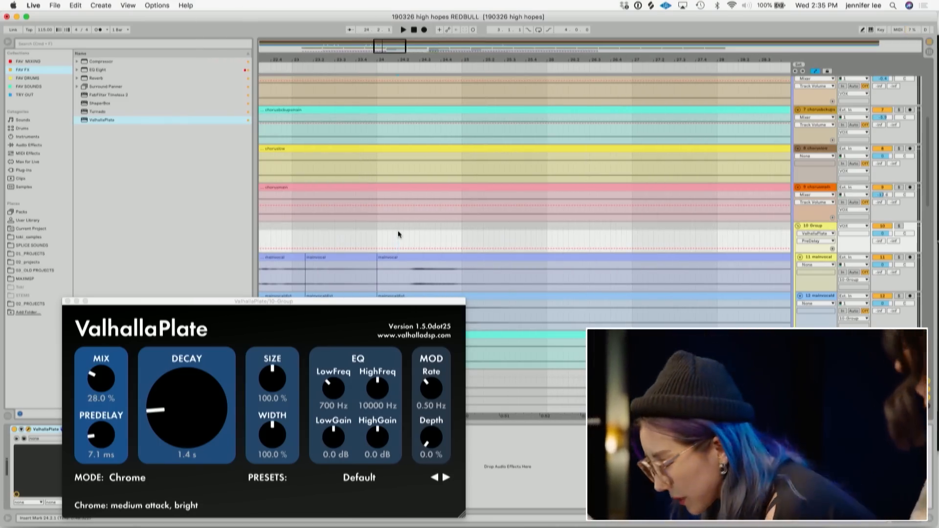
click(378, 233)
key(space)
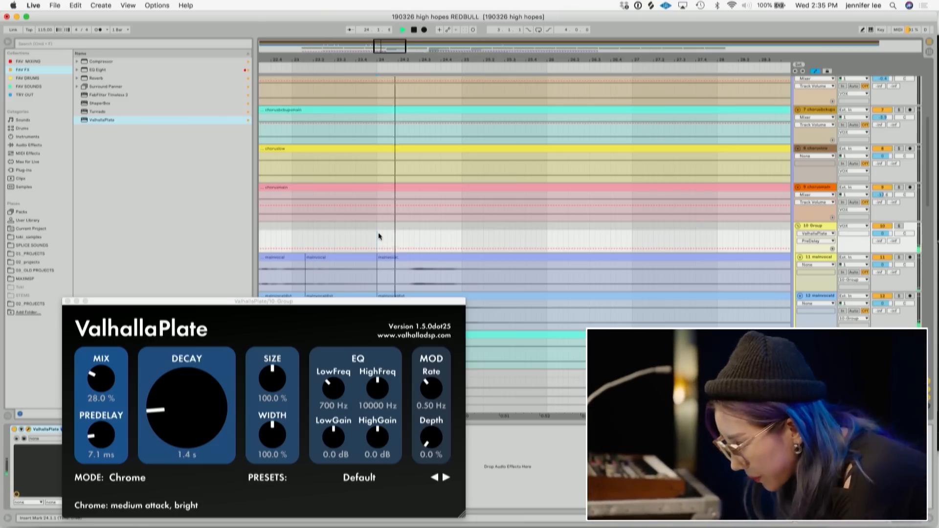
key(space)
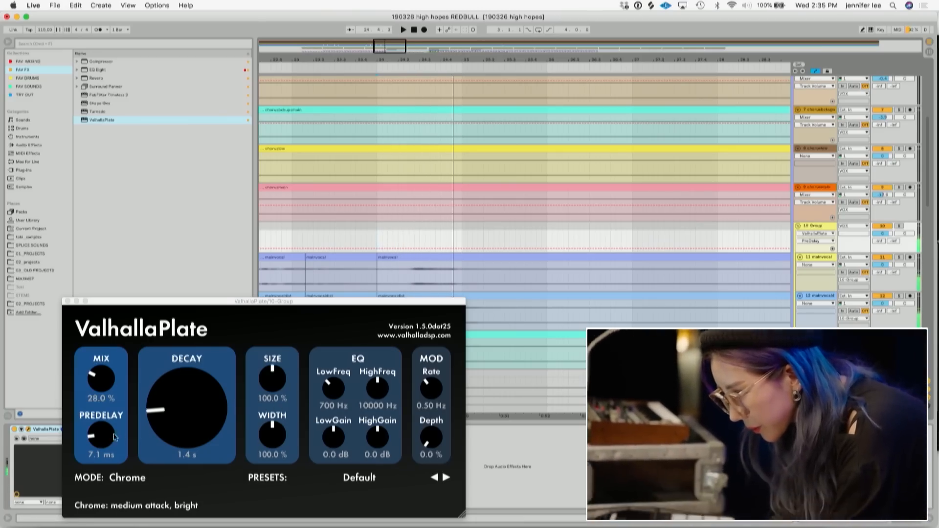
- Draw a Mix automation ramp for ValhallaPlate on the 10-Group track rising just after the foley hit
click(108, 377)
click(430, 246)
drag(458, 250, 456, 239)
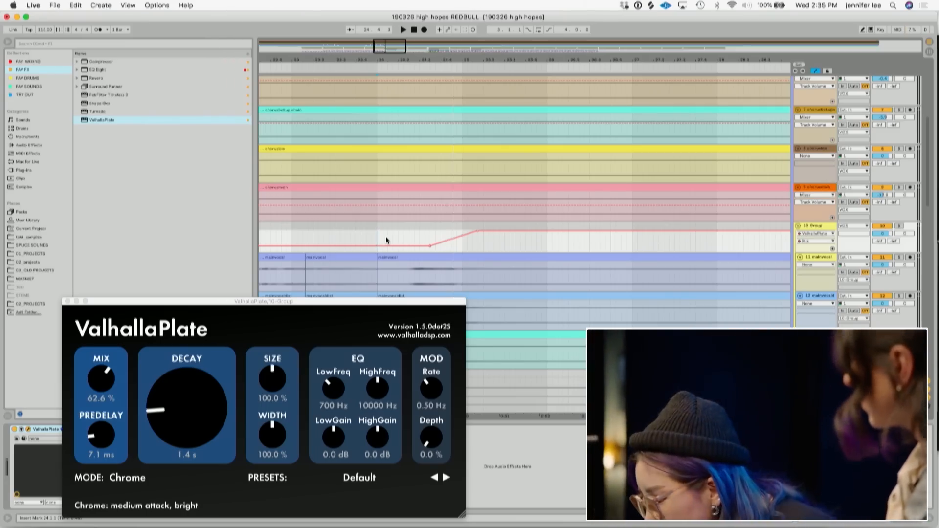
- Replay the section to hear the reverb Mix automation
click(380, 240)
key(space)
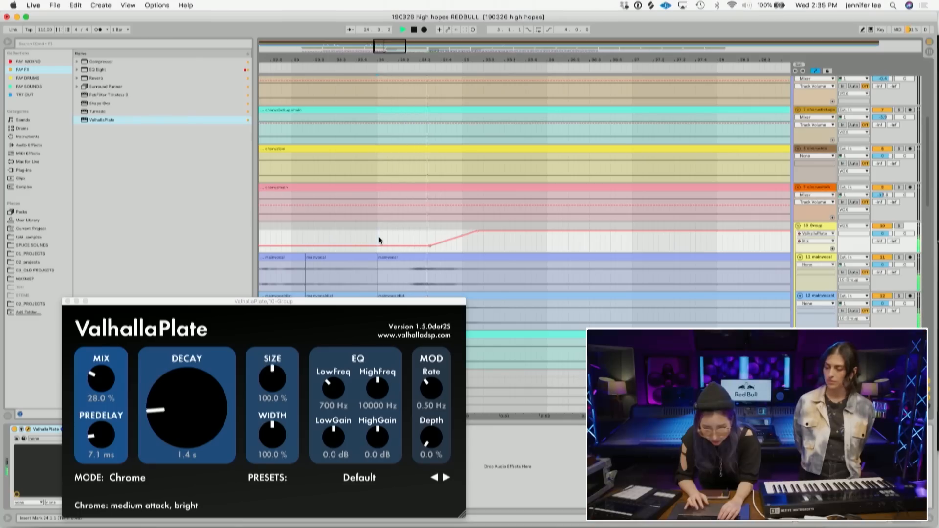
key(space)
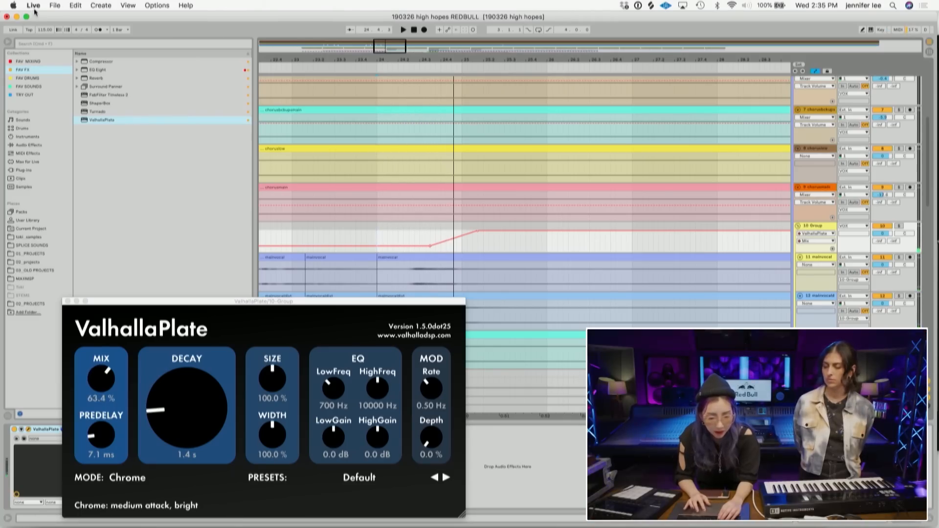
- Set the audio buffer size to 512 samples in Preferences and close them
click(34, 7)
click(39, 31)
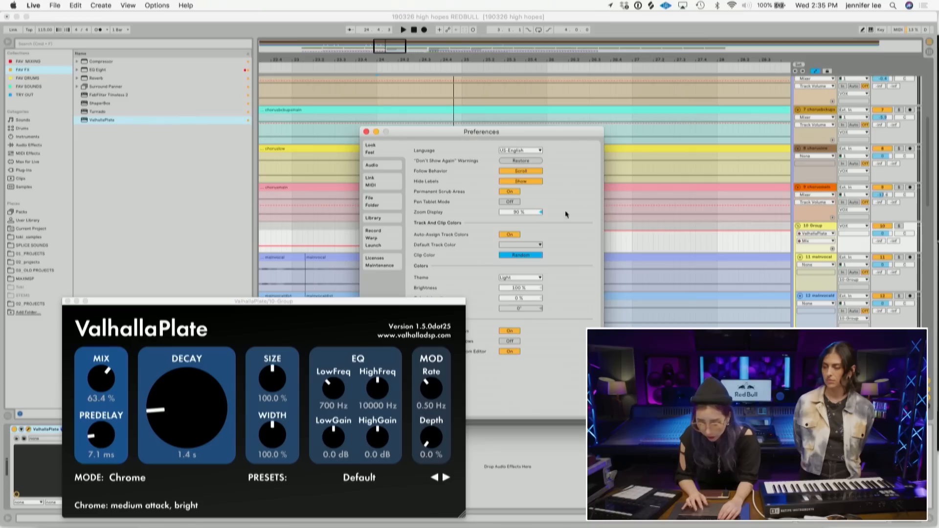
click(370, 166)
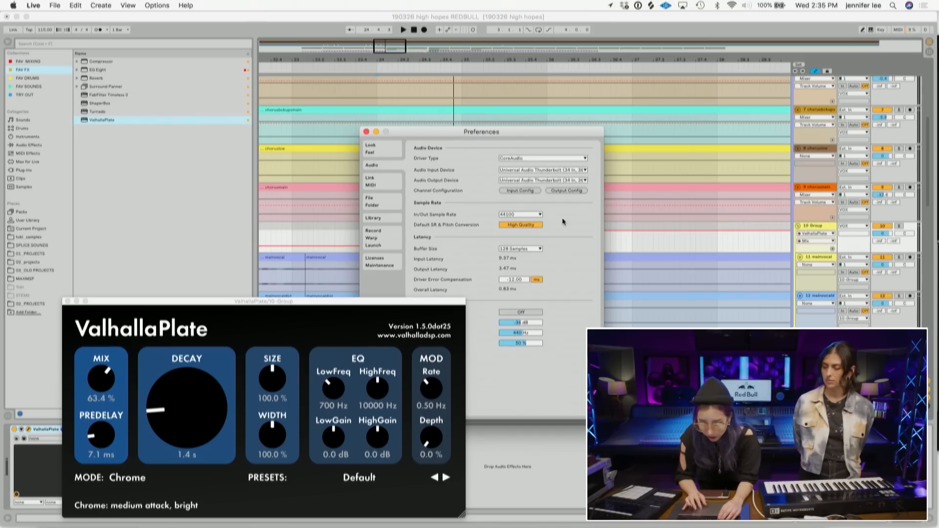
click(522, 249)
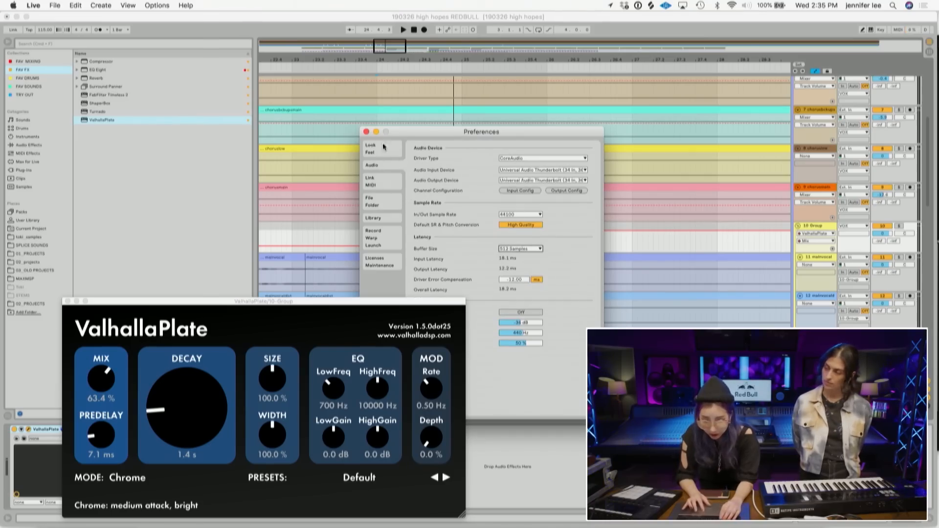
click(366, 132)
- Raise the ValhallaPlate decay to about 4.6 s while the section plays
key(space)
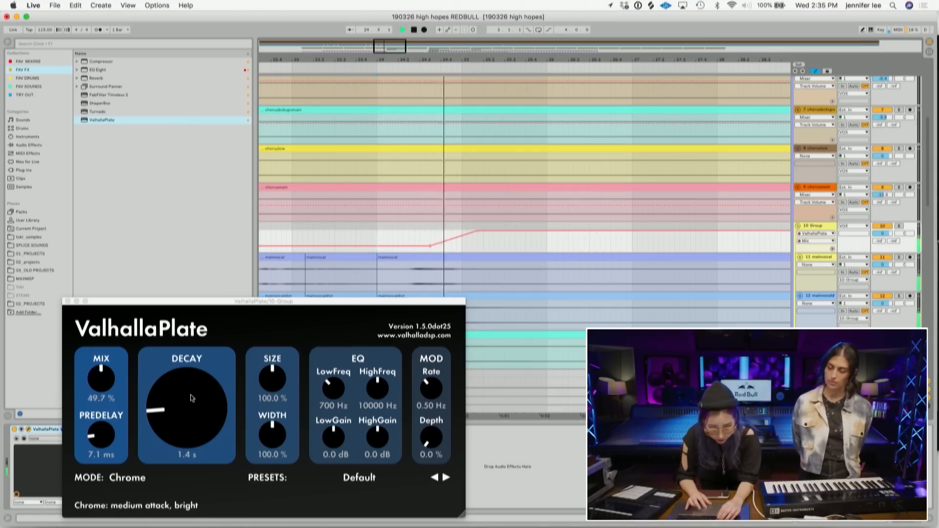
drag(190, 380, 191, 356)
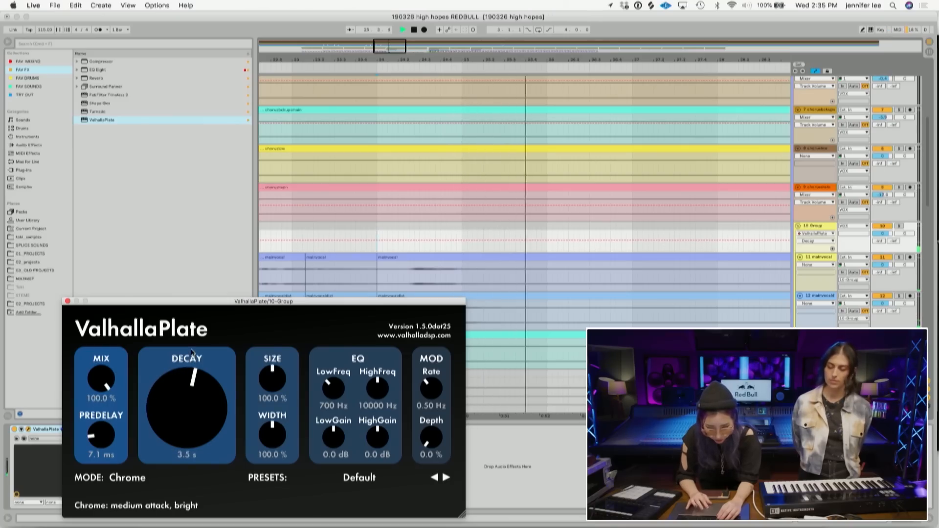
key(space)
drag(191, 397, 191, 391)
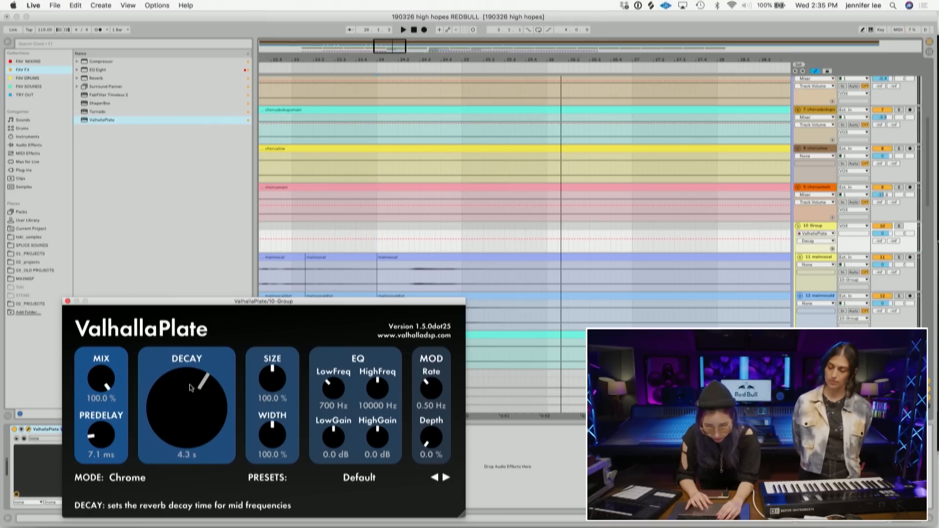
- Replay from just before the hit and close the ValhallaPlate window
click(300, 242)
key(space)
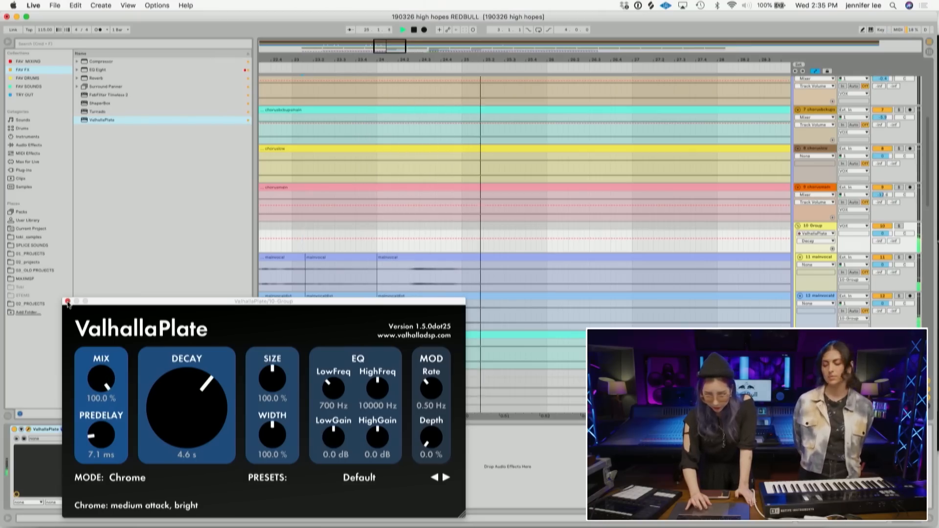
click(67, 302)
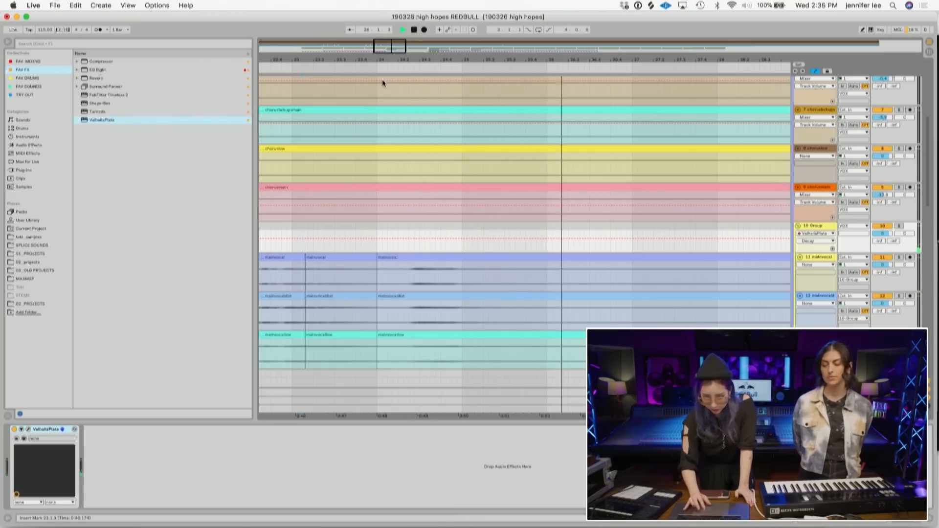
- Load FabFilter Timeless 2 onto the 10-Group track
scroll(398, 247, down, 10)
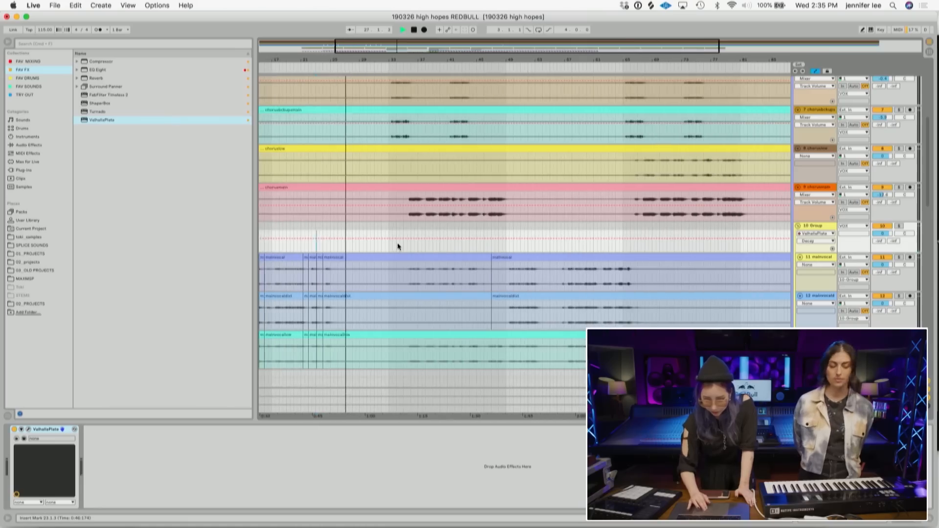
scroll(397, 244, down, 5)
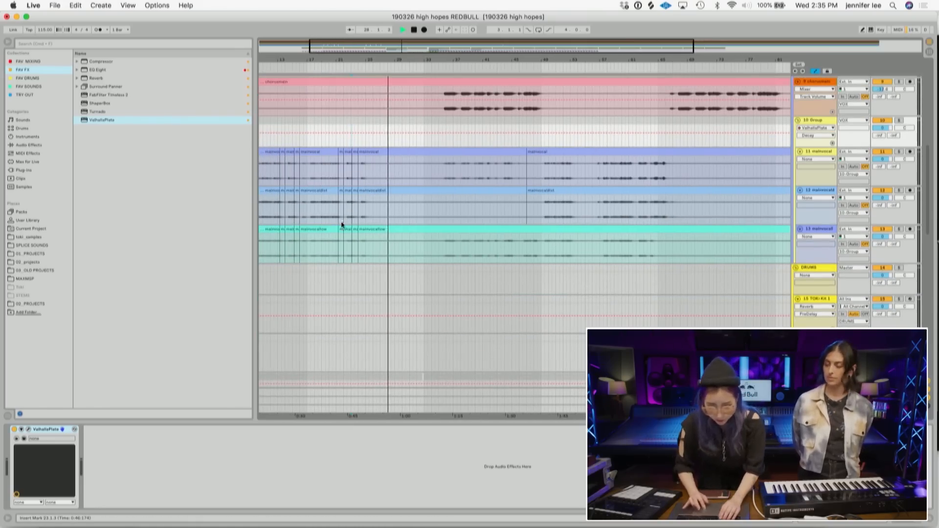
key(space)
click(308, 135)
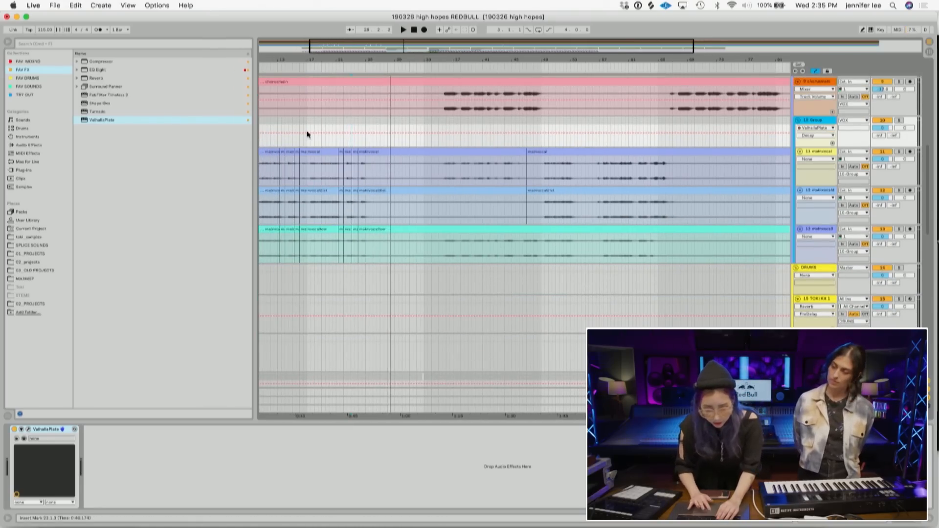
double_click(101, 95)
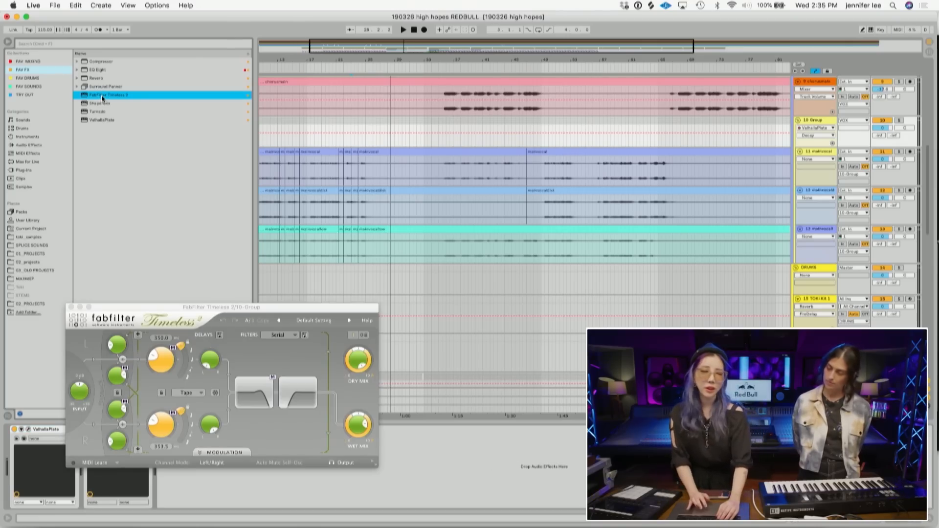
- Choose the Analog Tape Echo RD preset in Timeless 2, change the second filter's shape, and audition it
click(349, 321)
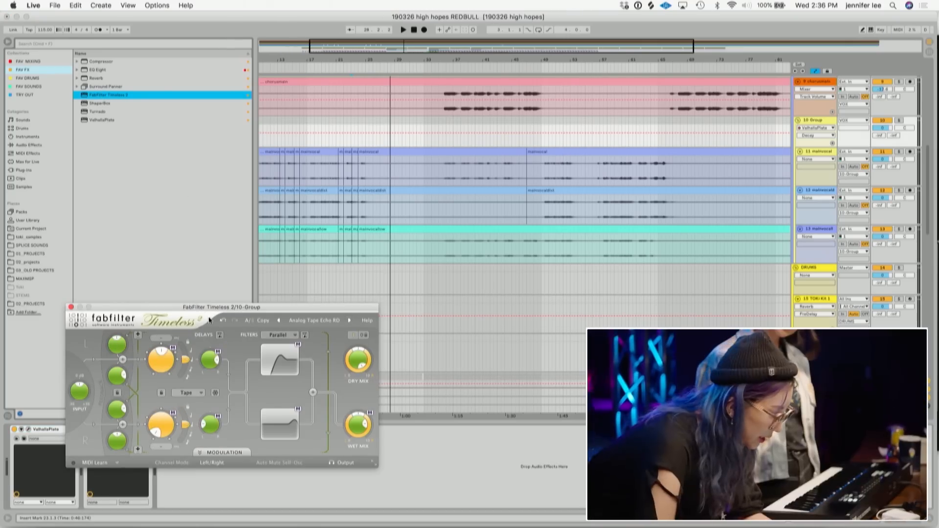
click(295, 425)
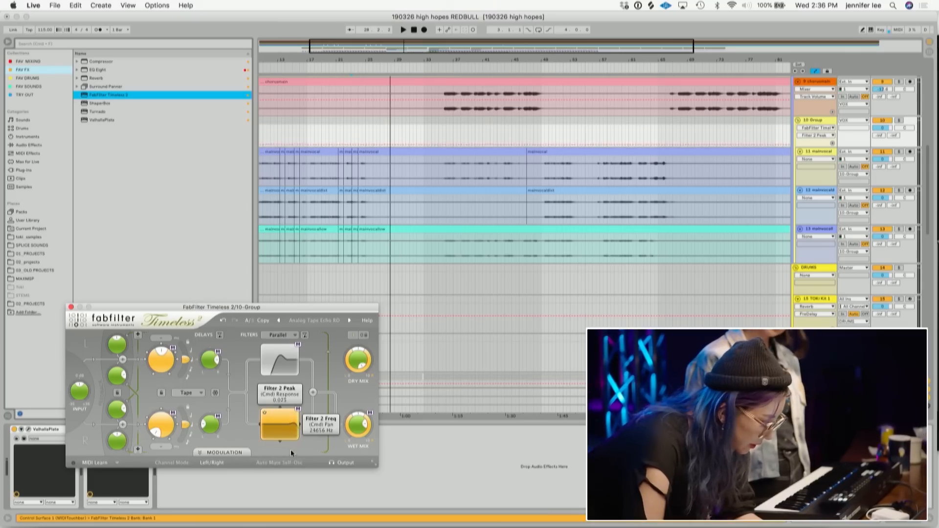
key(space)
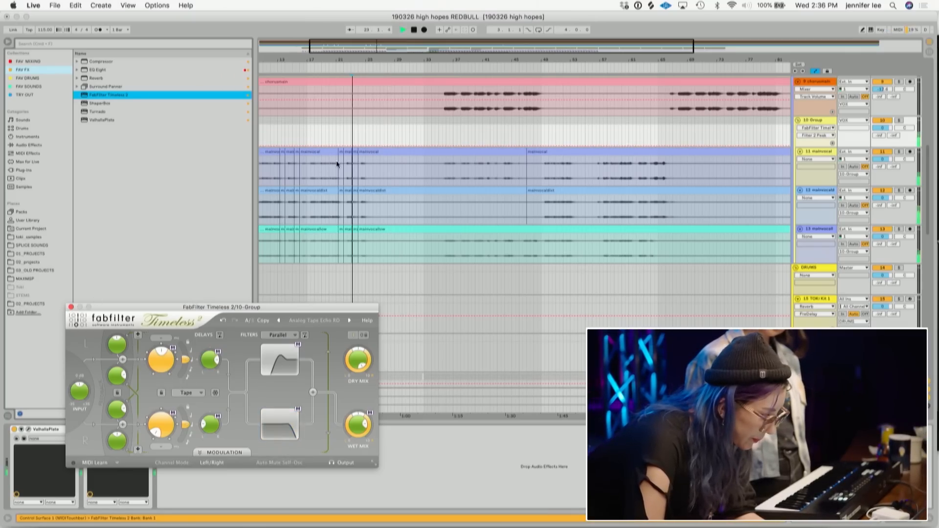
key(space)
- Draw a Timeless 2 Wet Level automation ramp on the group track rising at the foley hit, replay it, and close the plugin window
drag(369, 60, 369, 62)
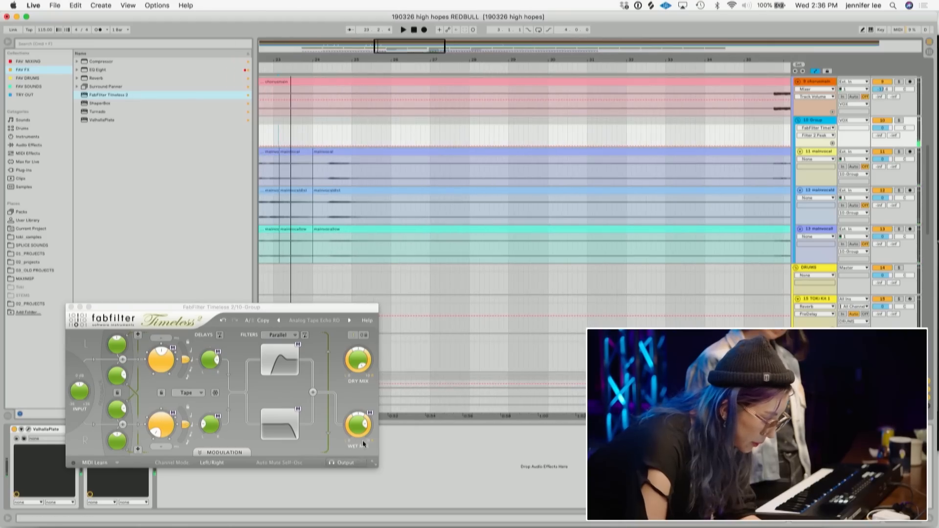
click(360, 426)
key(space)
click(335, 145)
drag(357, 146, 359, 128)
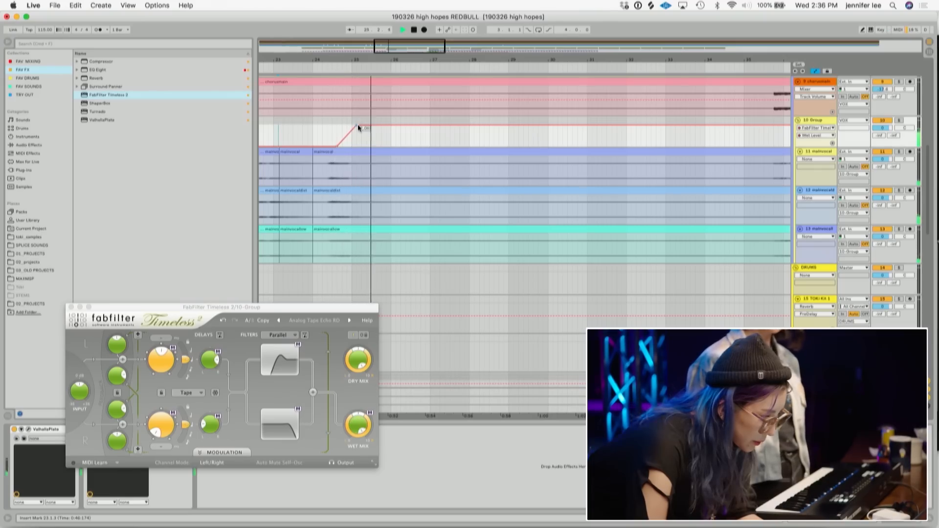
drag(358, 126, 443, 126)
click(318, 135)
key(space)
key(space)
mouse_move(365, 142)
mouse_down()
mouse_move(365, 134)
mouse_move(336, 147)
mouse_move(357, 132)
mouse_up()
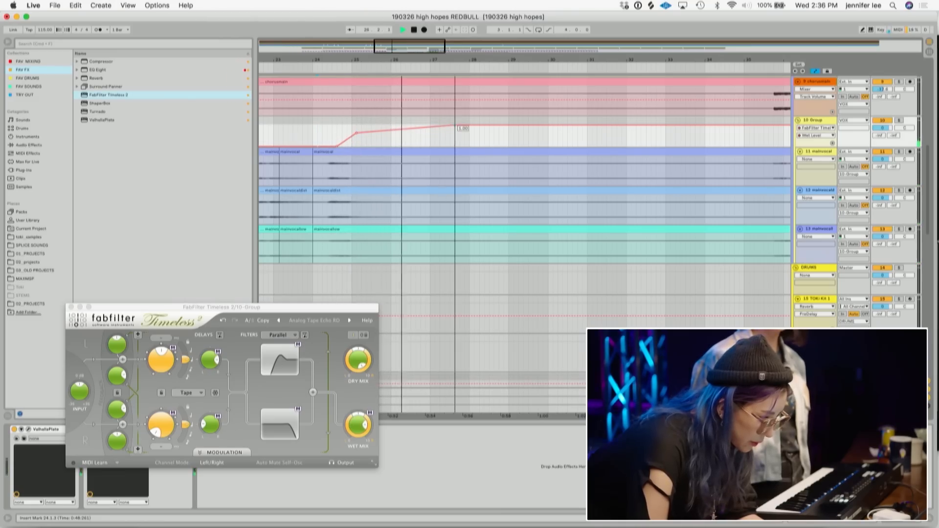
drag(452, 60, 373, 60)
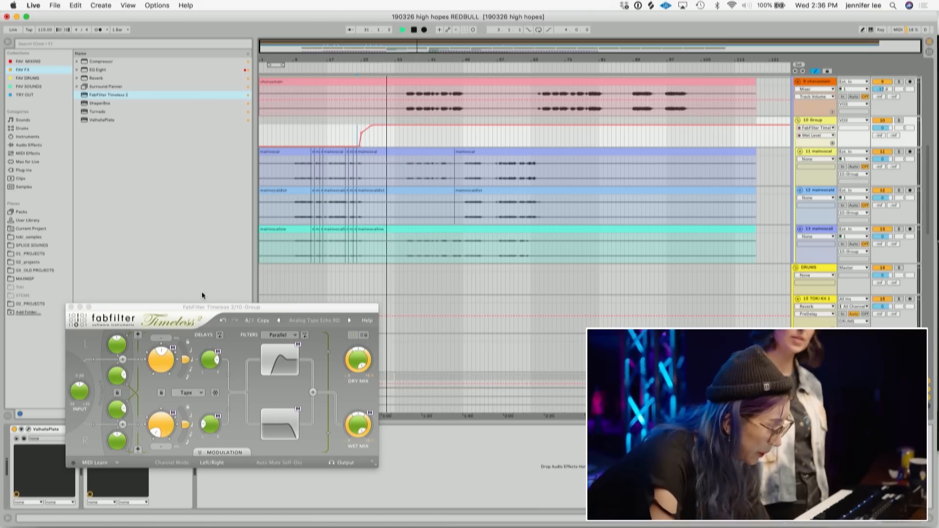
click(71, 307)
- Add a breakpoint bringing the Wet Level automation back down after the hit and play it back
scroll(296, 242, down, 5)
scroll(297, 243, down, 5)
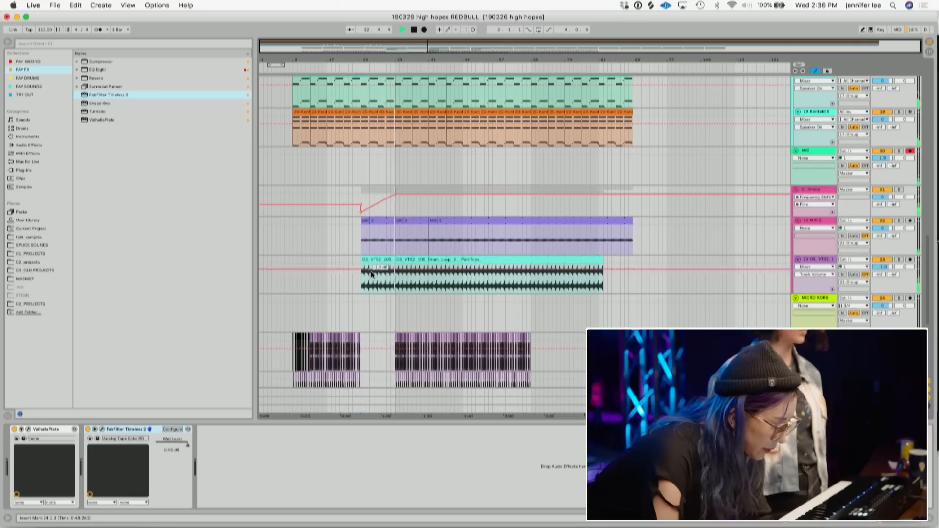
scroll(371, 273, down, 5)
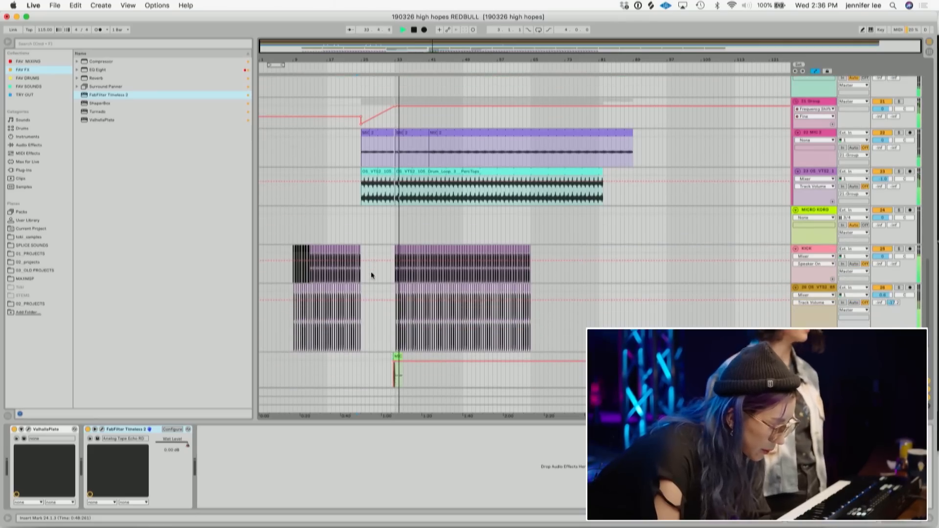
scroll(371, 271, up, 15)
scroll(371, 271, up, 1)
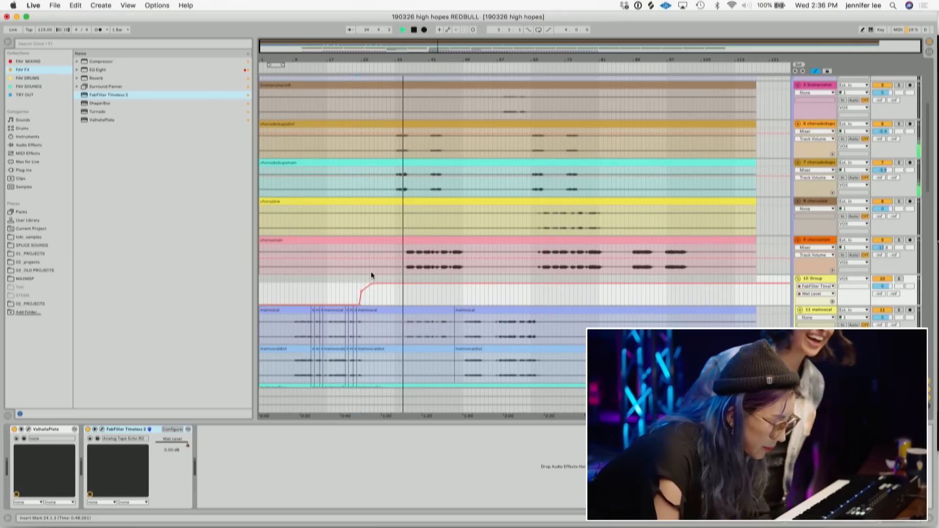
mouse_move(438, 47)
mouse_down()
mouse_move(438, 98)
mouse_move(438, 46)
mouse_up()
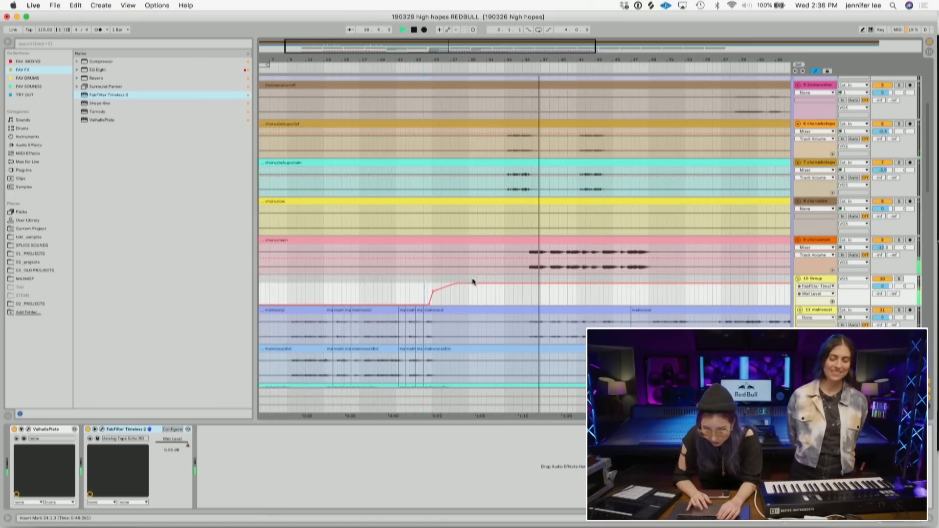
click(474, 283)
drag(482, 283, 494, 304)
key(space)
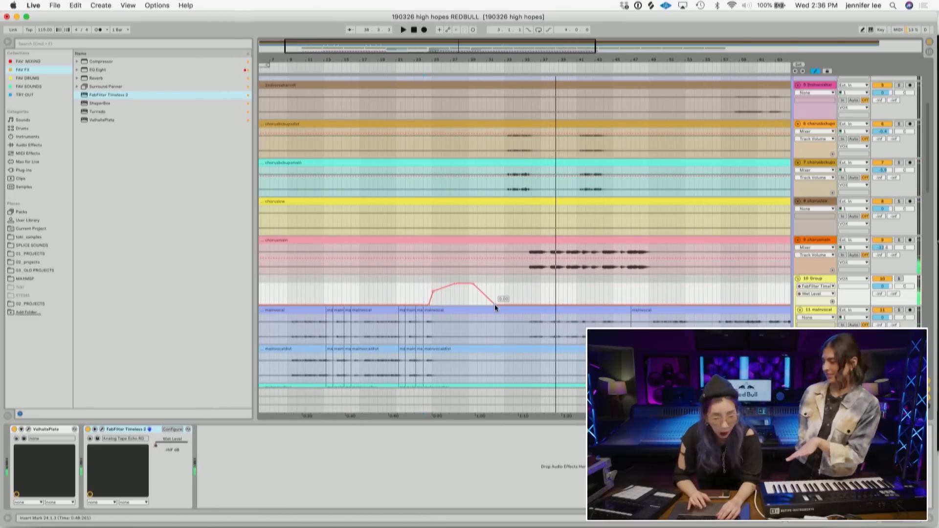
- Save the set and play back from before the hit
key(super+s)
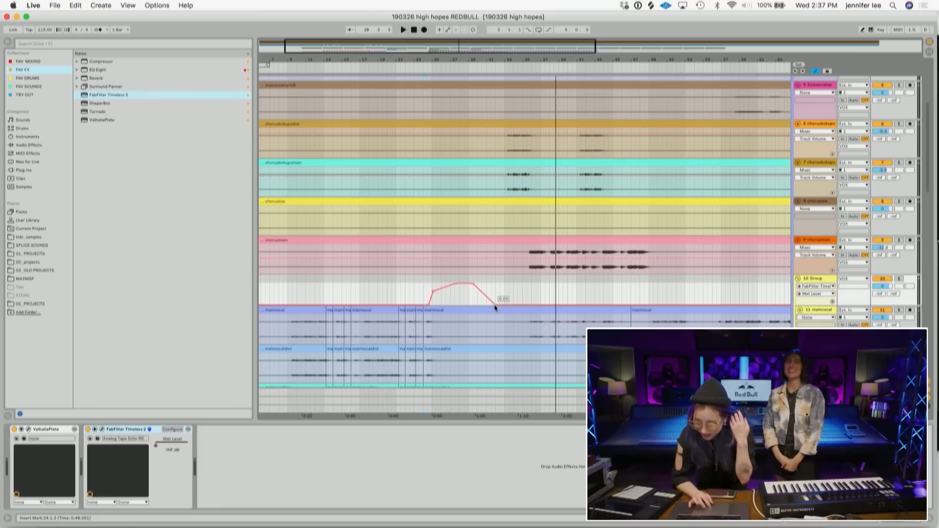
click(397, 294)
key(space)
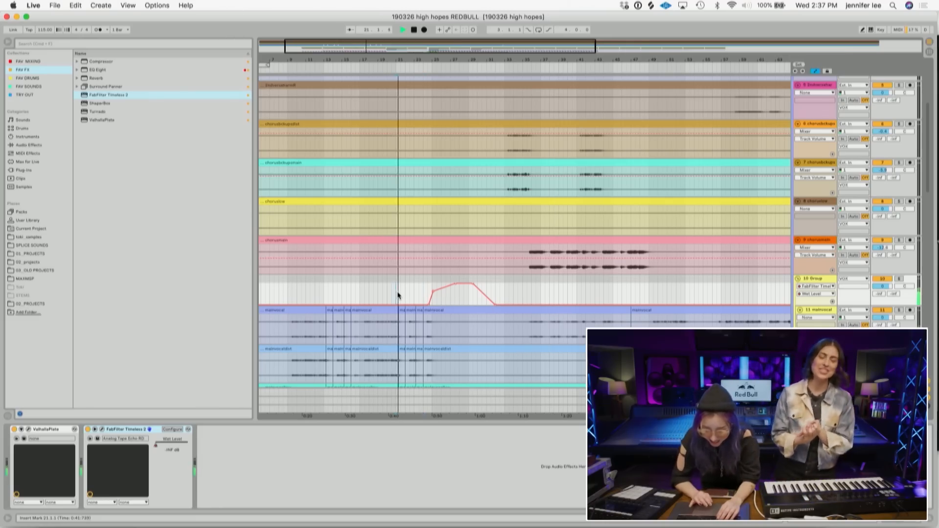
- Select the 17 Group track to show its device chain
scroll(446, 300, down, 1)
scroll(446, 299, down, 12)
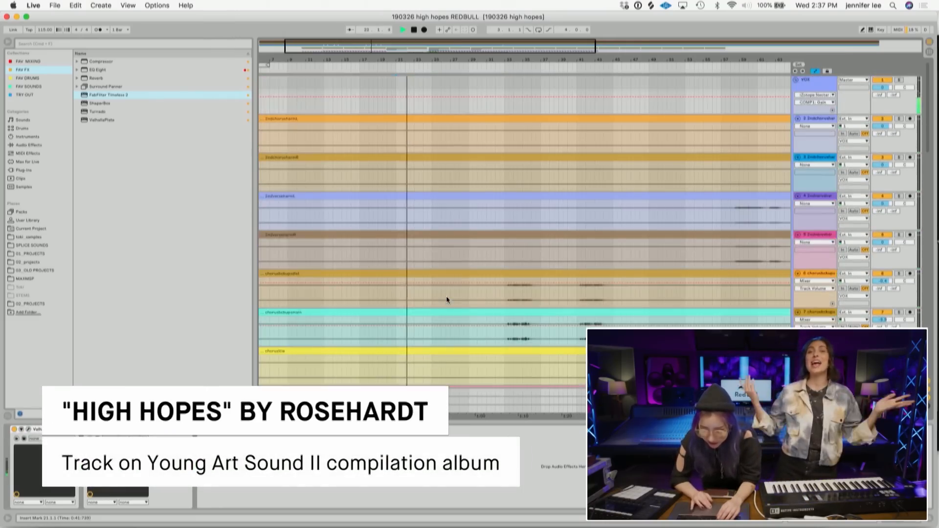
scroll(446, 297, down, 4)
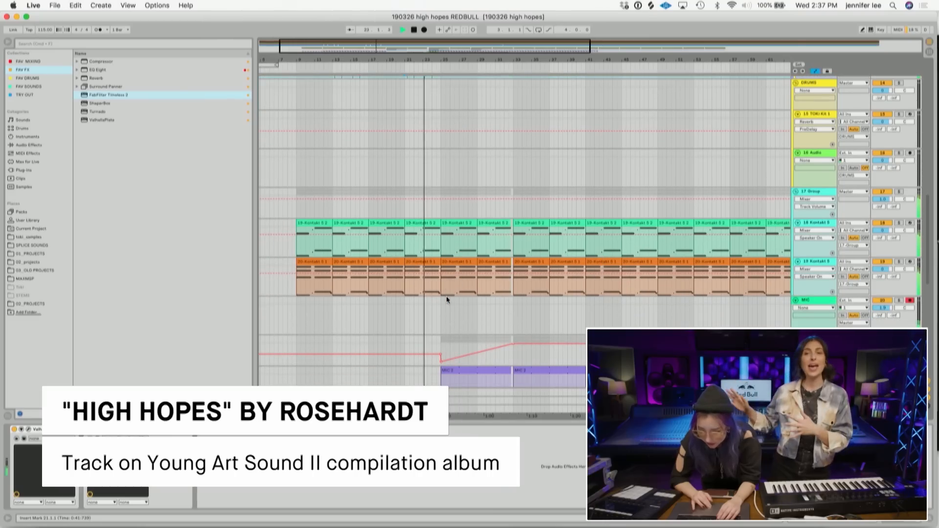
click(818, 193)
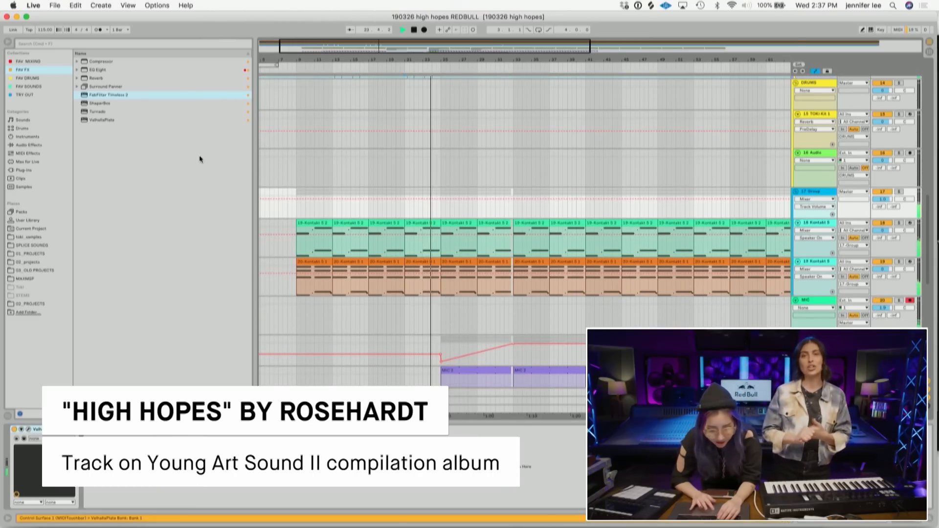
- Add an Auto Filter to the 17 Group track and draw a rising Frequency automation ramp up to about 161 Hz at the hit
click(29, 145)
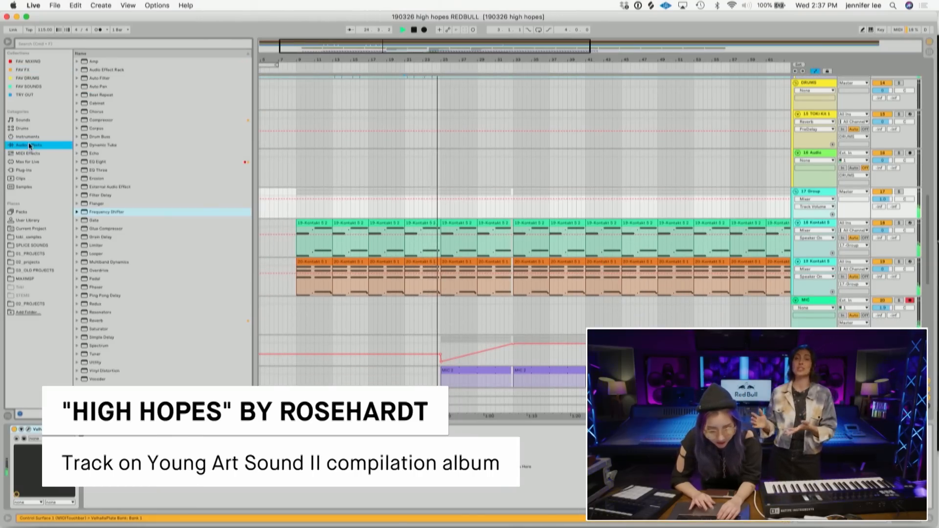
double_click(105, 78)
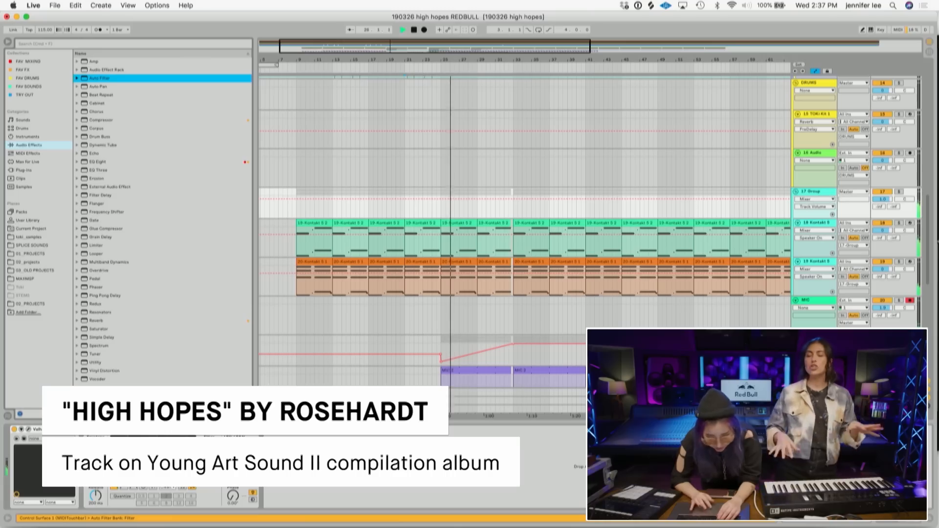
click(121, 489)
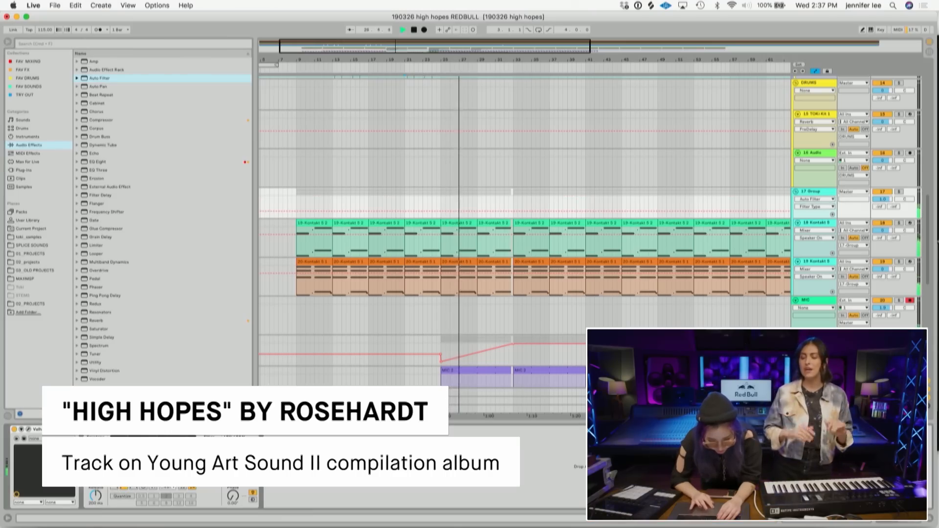
click(208, 454)
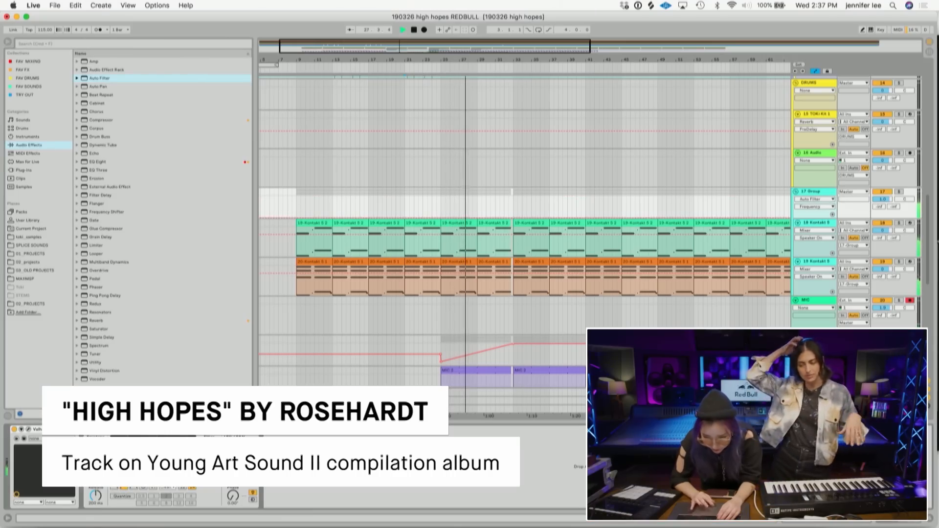
click(441, 217)
drag(495, 217, 512, 209)
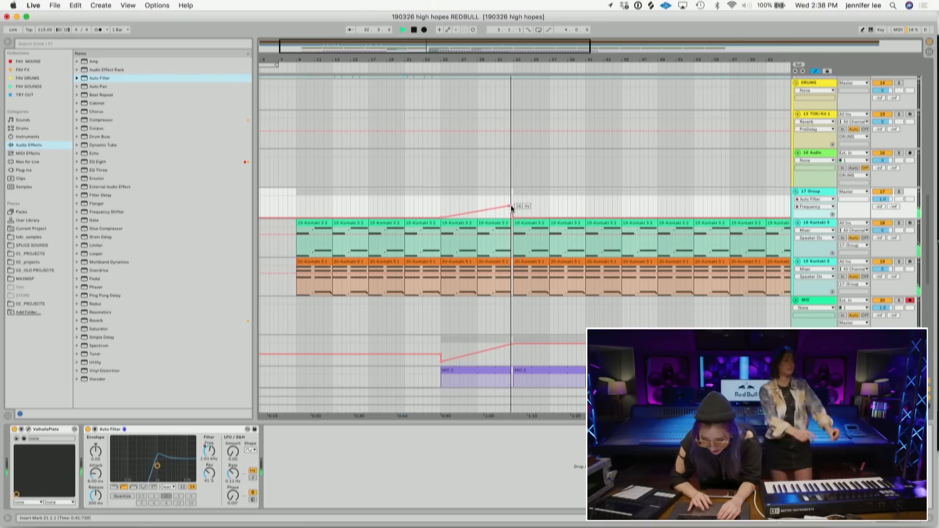
- Select the 10 Group track, open its ValhallaPlate and draw Mix automation that rises at the foley hit
scroll(541, 278, down, 10)
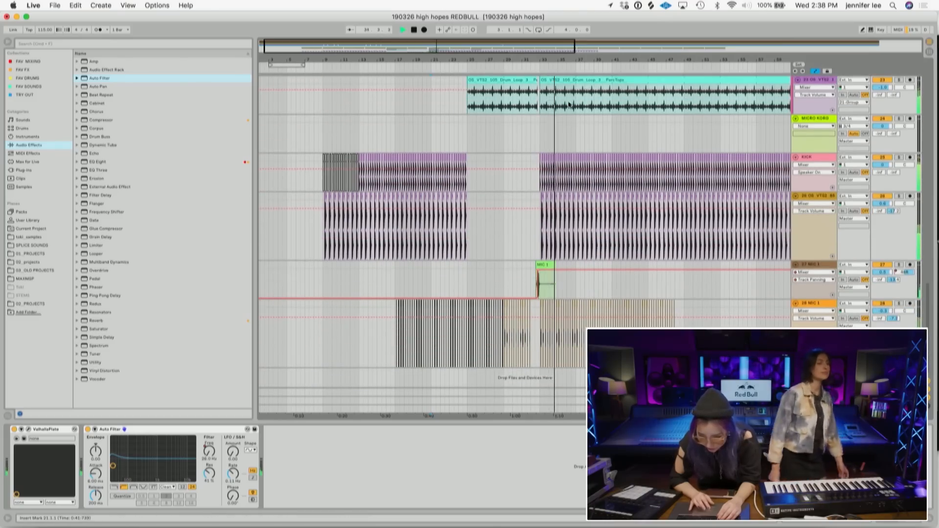
drag(562, 62, 563, 57)
scroll(515, 145, up, 15)
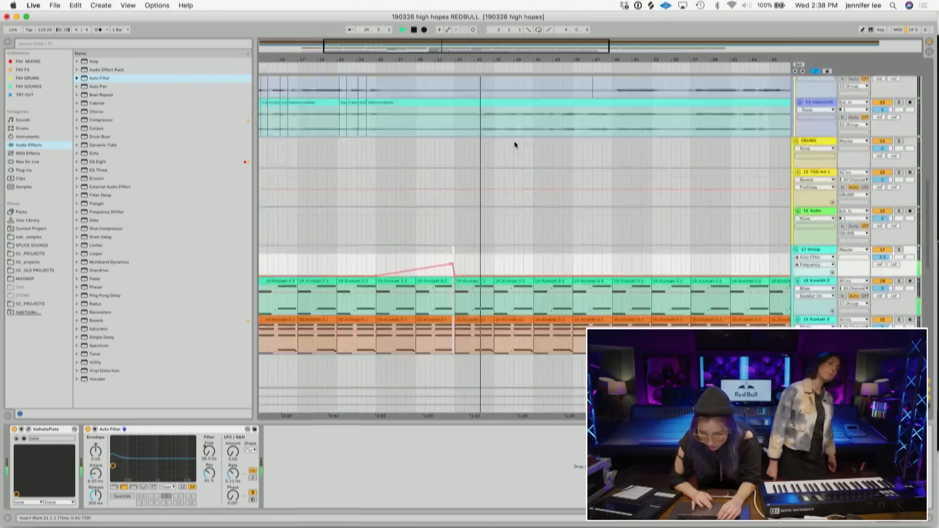
scroll(515, 145, down, 10)
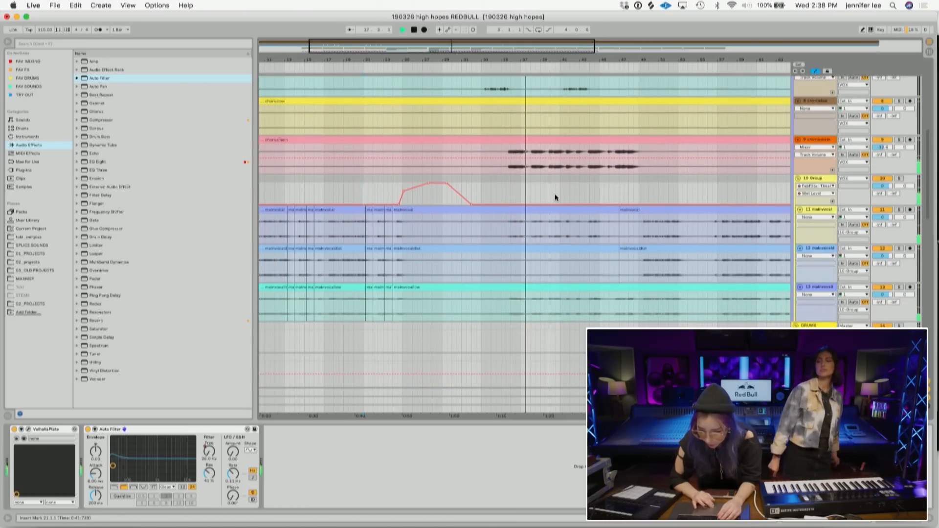
scroll(555, 194, up, 10)
scroll(554, 193, down, 8)
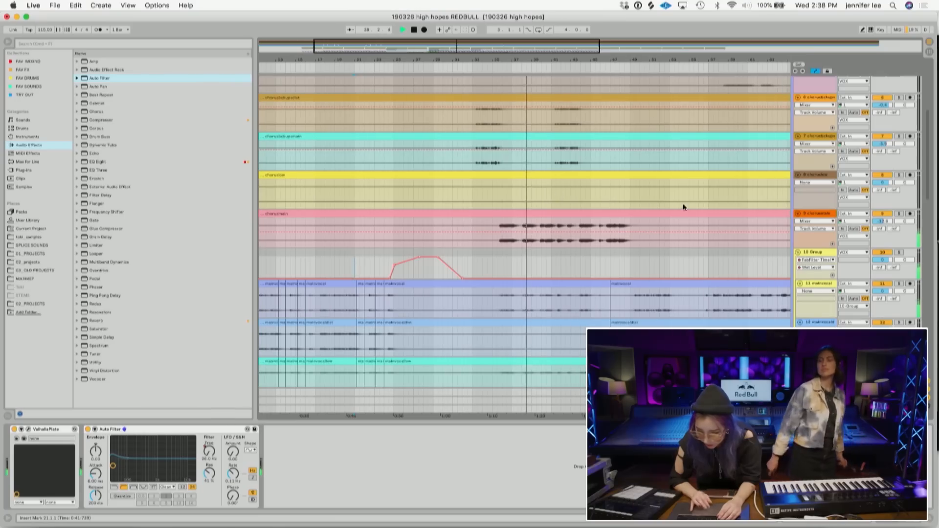
scroll(658, 269, down, 2)
click(808, 222)
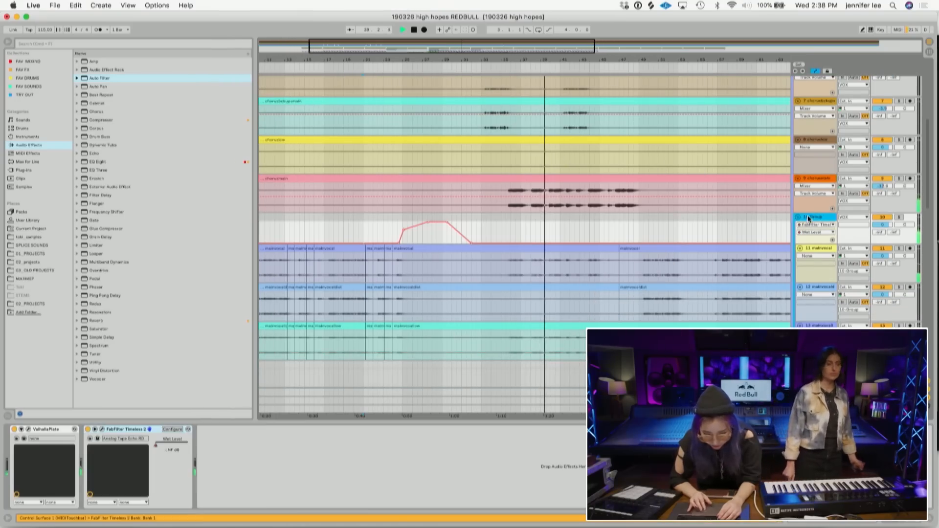
click(29, 431)
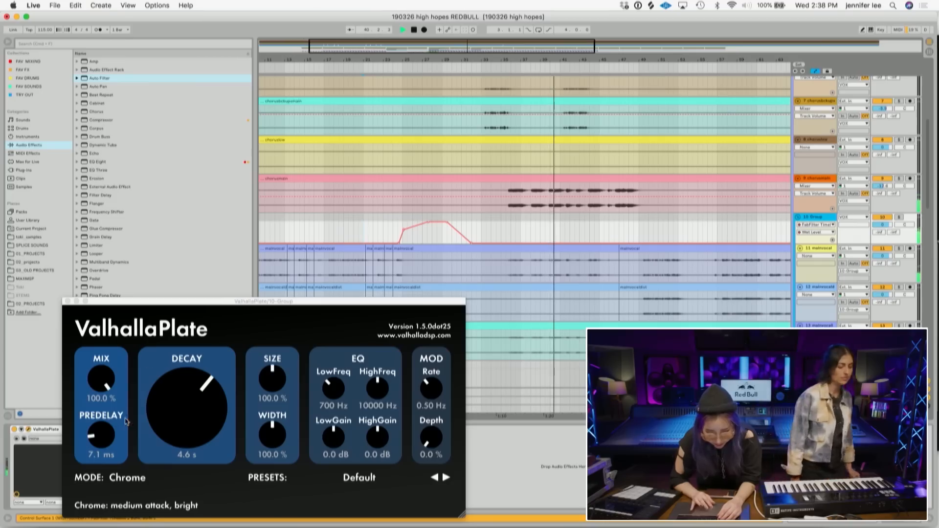
click(105, 384)
click(478, 223)
drag(486, 222, 486, 243)
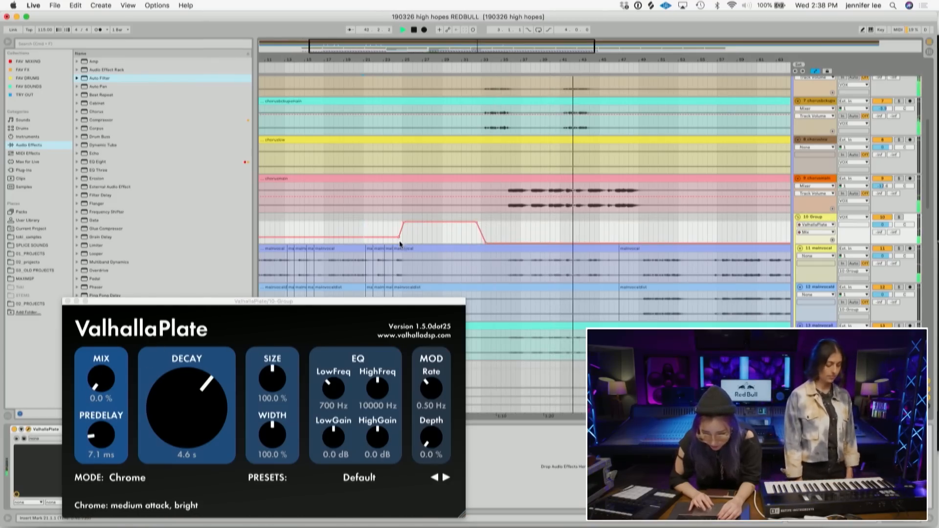
- Adjust the Mix automation breakpoints so the reverb falls back after the hit, play it back, and close the plugin
drag(398, 237, 397, 244)
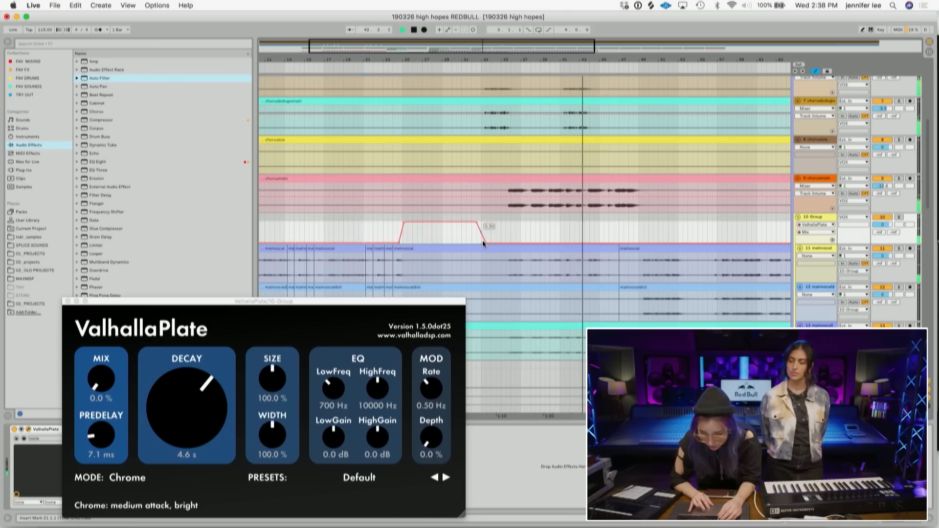
drag(486, 240, 486, 237)
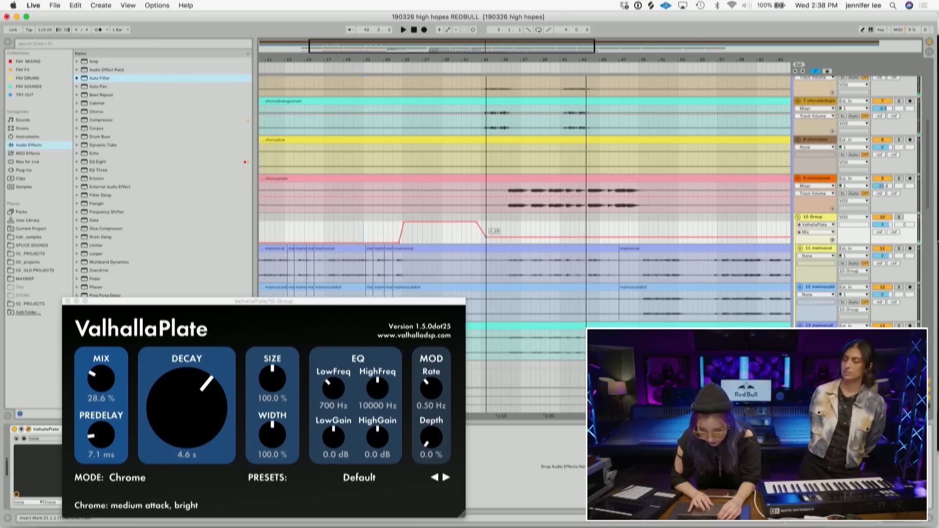
drag(400, 242, 401, 235)
key(space)
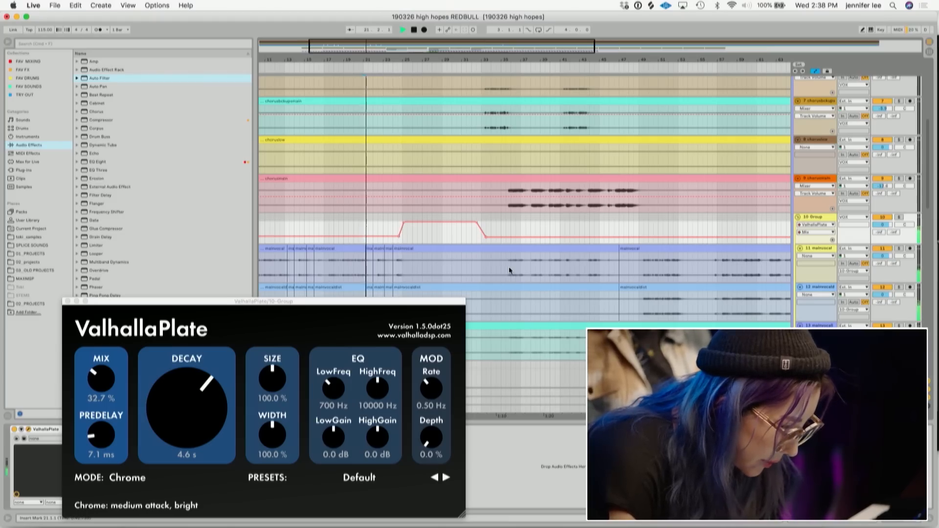
click(68, 301)
- Move the ValhallaPlate reverb from the 10 Group track onto the VOX track
click(46, 430)
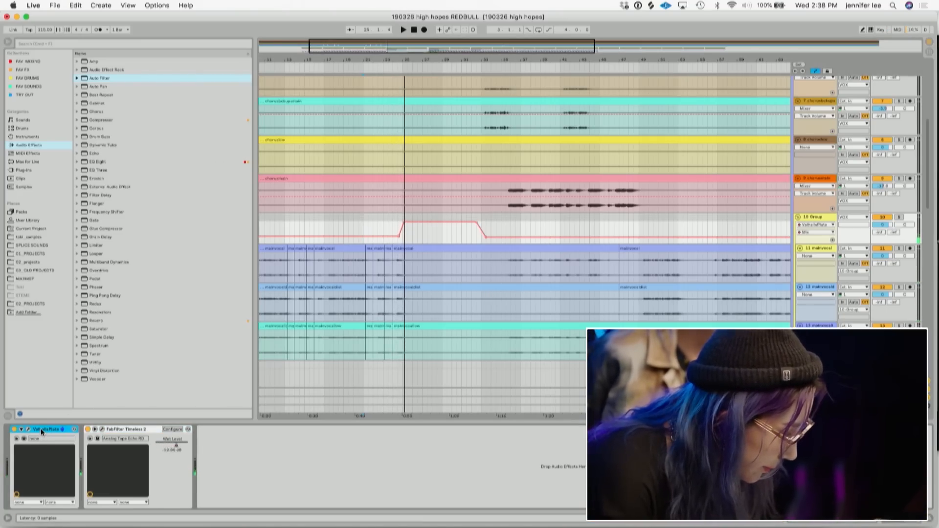
key(Delete)
scroll(371, 260, up, 10)
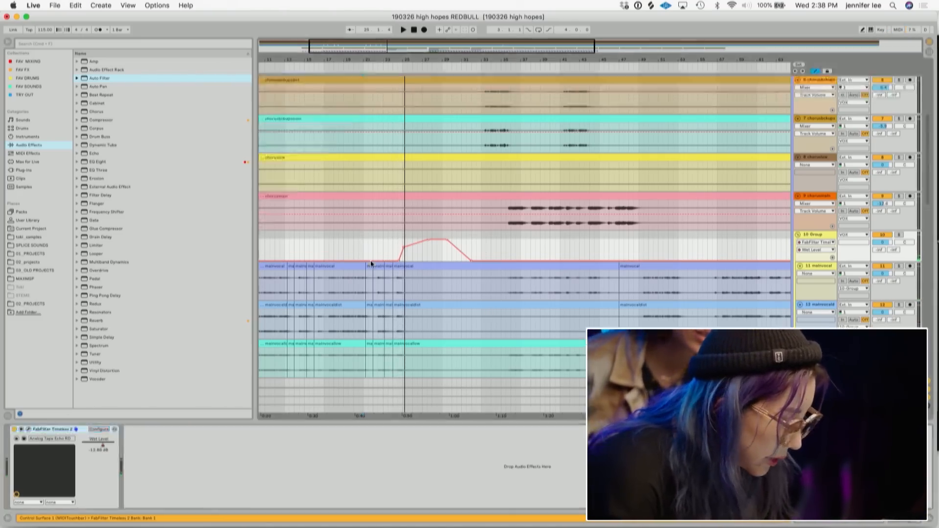
click(817, 80)
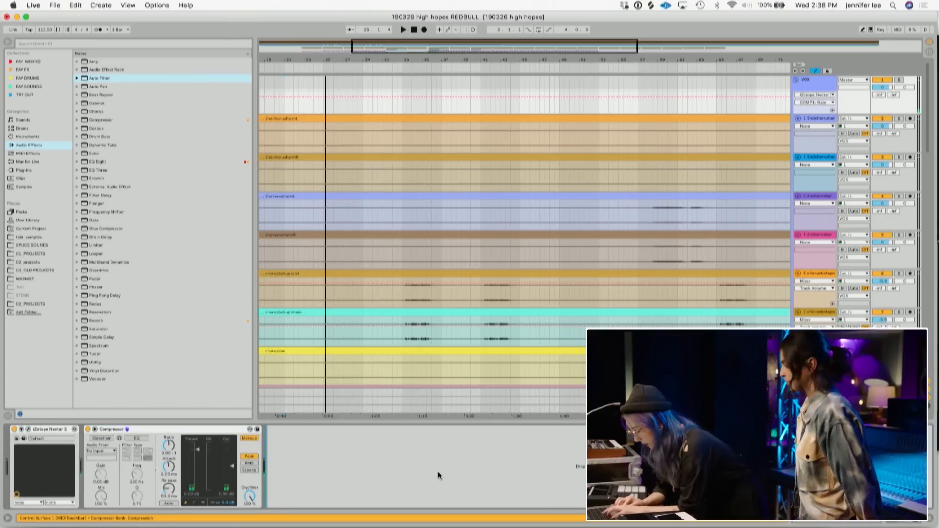
key(super+v)
- Place ValhallaPlate before the Compressor in the VOX chain and play back the section
drag(226, 433, 383, 435)
click(169, 431)
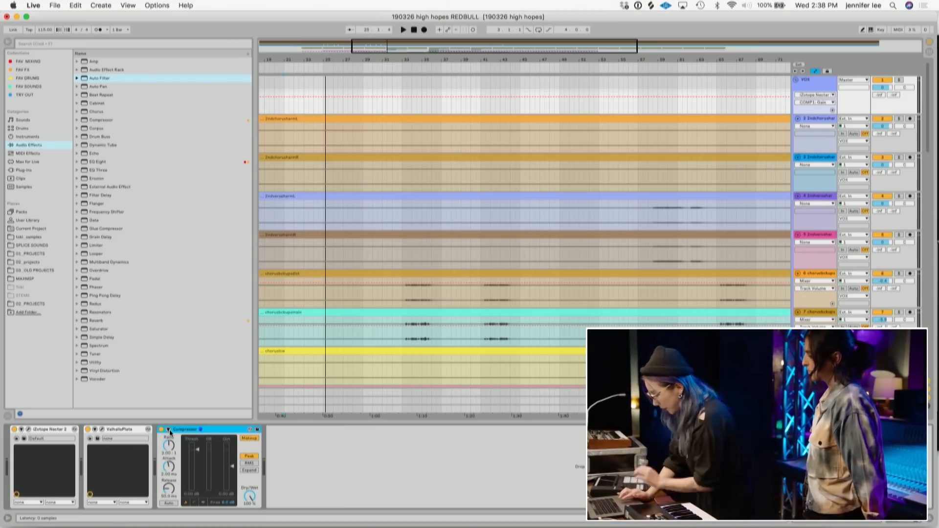
click(323, 105)
key(space)
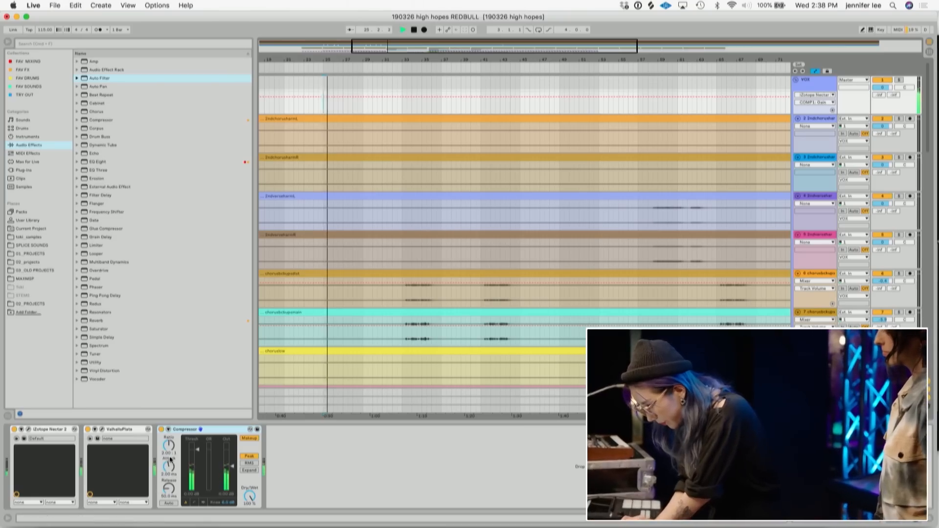
- Enable sidechain on the VOX Compressor with EQ, set its source to the KICK track, and play back
click(167, 429)
scroll(615, 183, down, 15)
key(space)
scroll(614, 186, up, 15)
scroll(615, 186, left, 5)
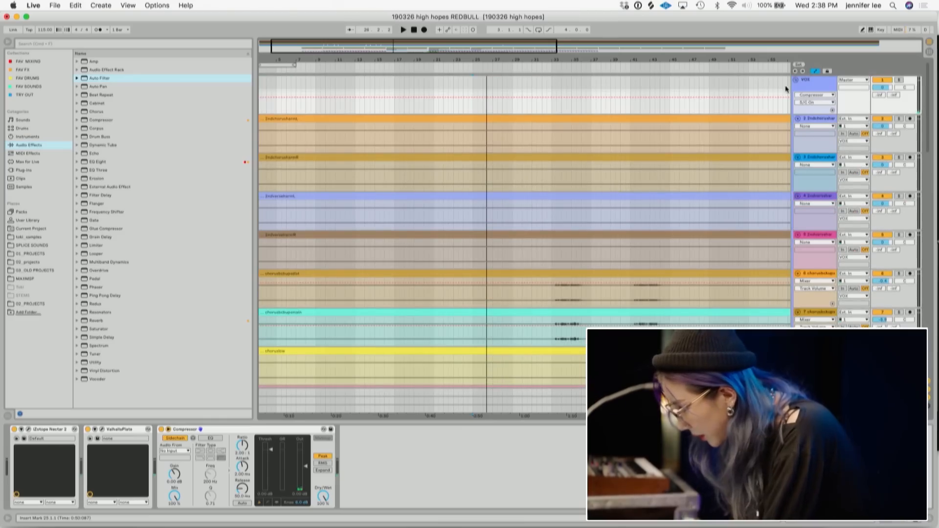
click(208, 437)
drag(216, 471, 212, 475)
click(177, 451)
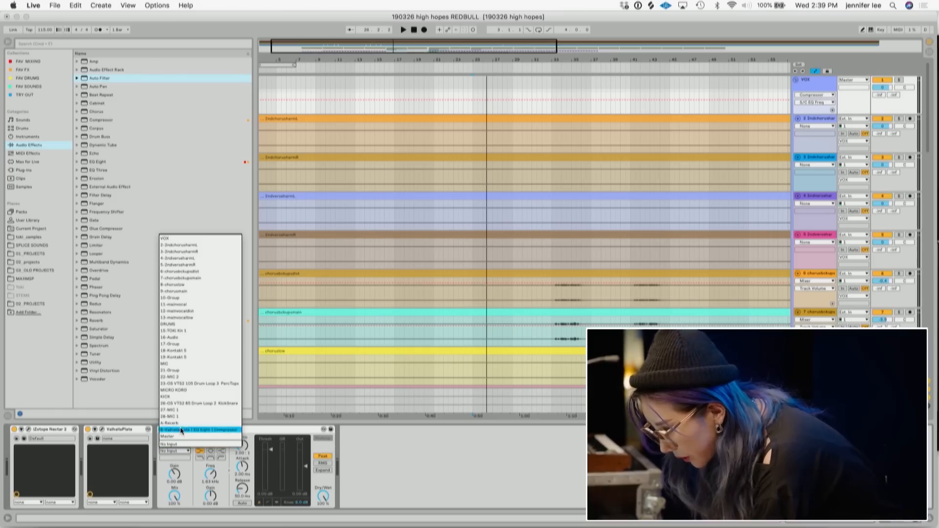
click(180, 396)
click(270, 503)
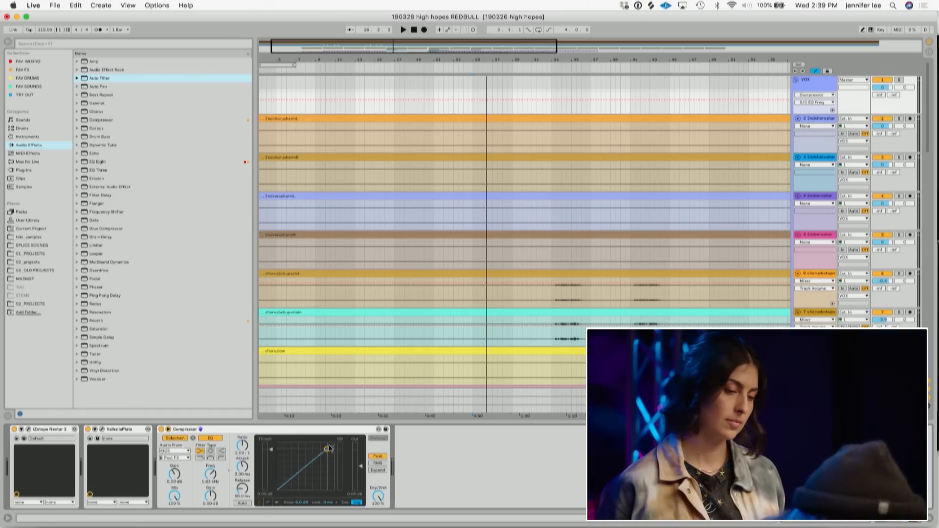
key(space)
- Adjust the VOX Compressor's attack, release and threshold to shape the sidechain ducking
scroll(480, 164, down, 6)
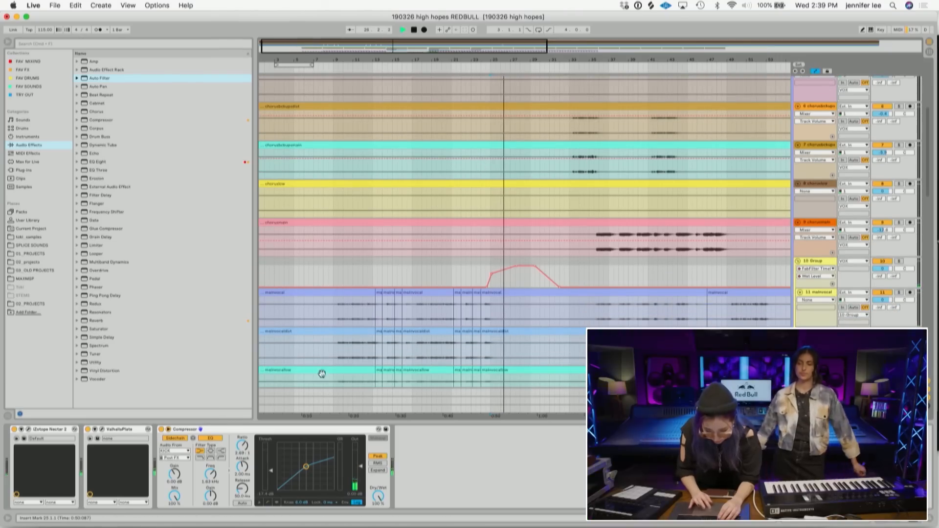
drag(243, 468, 243, 481)
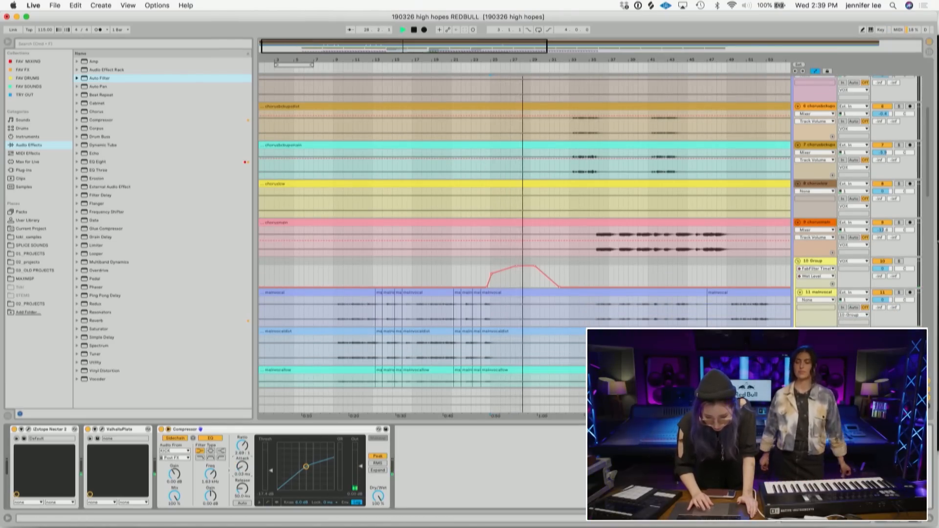
drag(242, 490, 242, 487)
drag(307, 466, 307, 475)
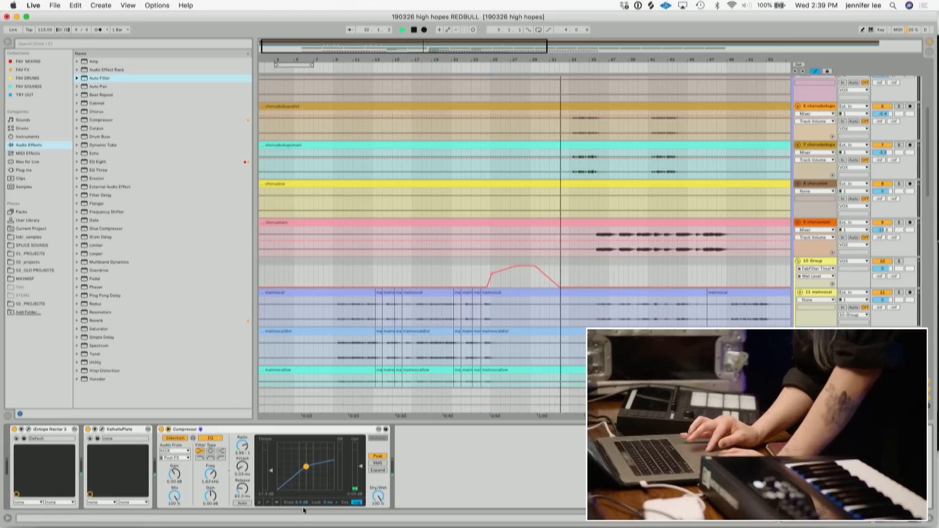
mouse_move(306, 472)
mouse_down()
mouse_move(315, 464)
mouse_move(300, 472)
mouse_up()
click(330, 503)
click(330, 515)
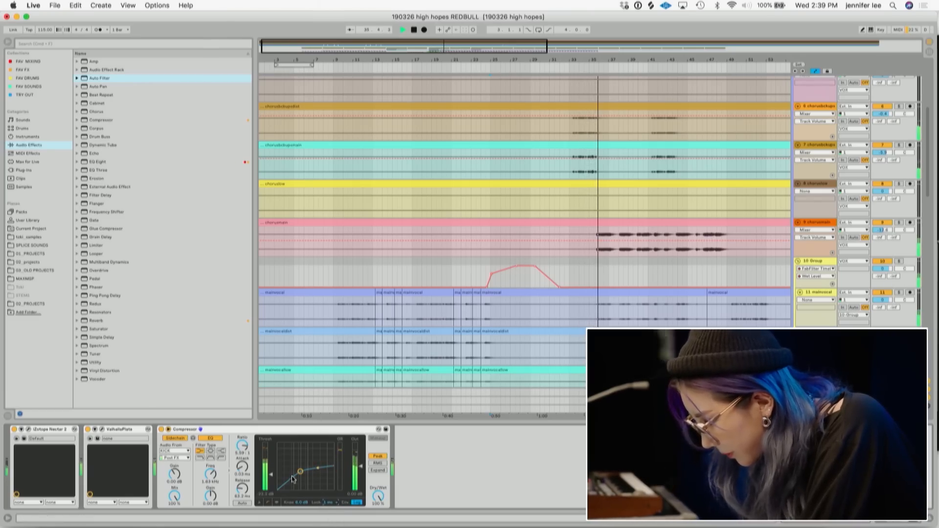
- Open the VOX track's ValhallaPlate, set its Decay to 2.1 s, and close the plugin window
scroll(524, 262, down, 10)
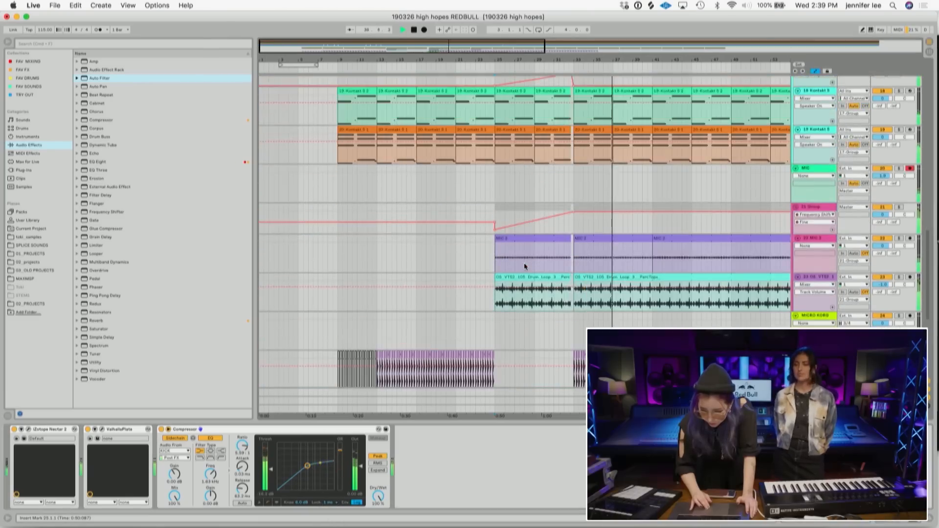
scroll(524, 263, up, 15)
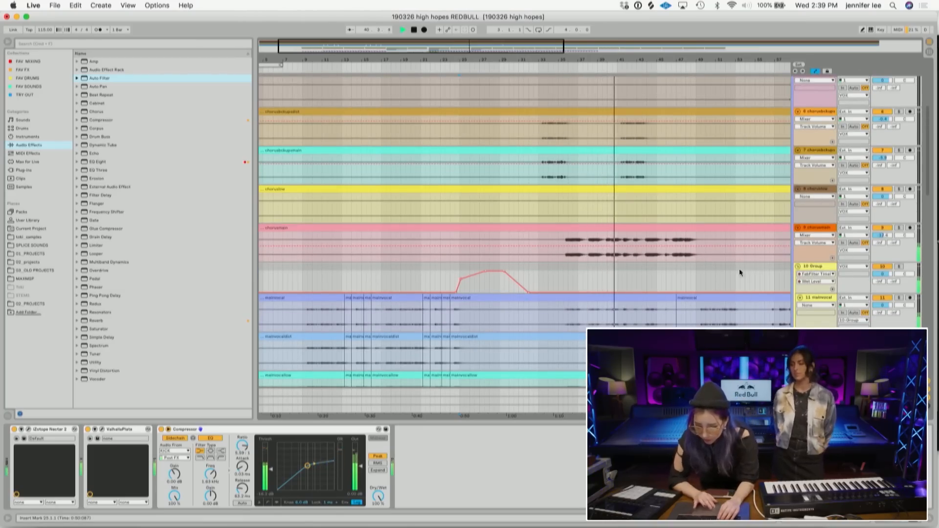
scroll(633, 245, up, 4)
click(807, 85)
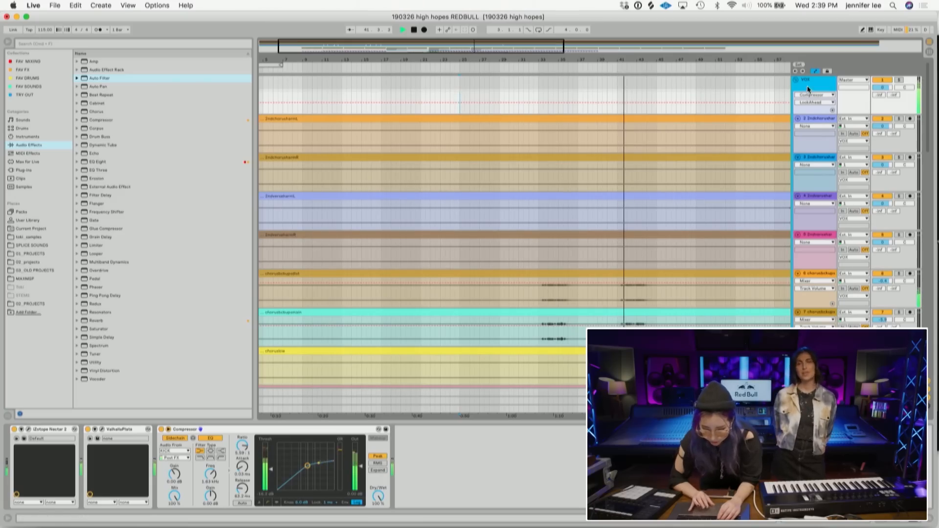
scroll(617, 227, down, 10)
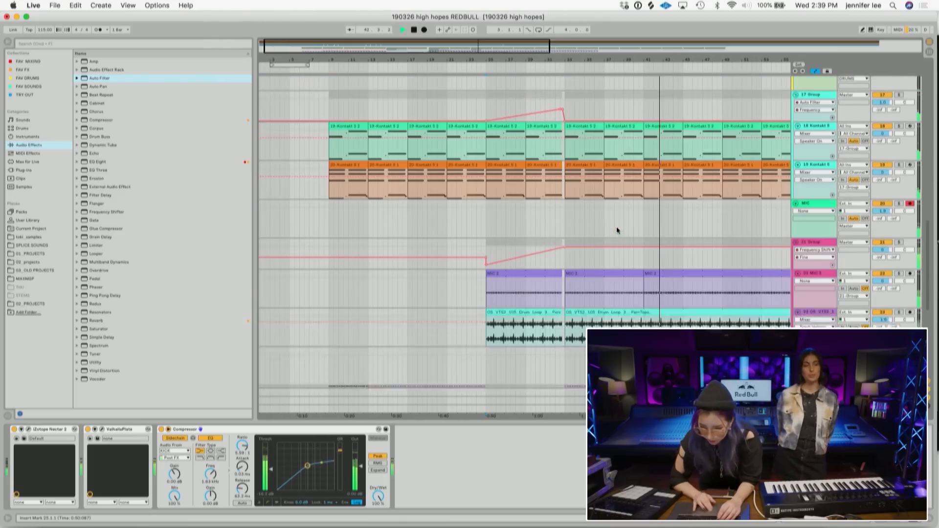
click(102, 429)
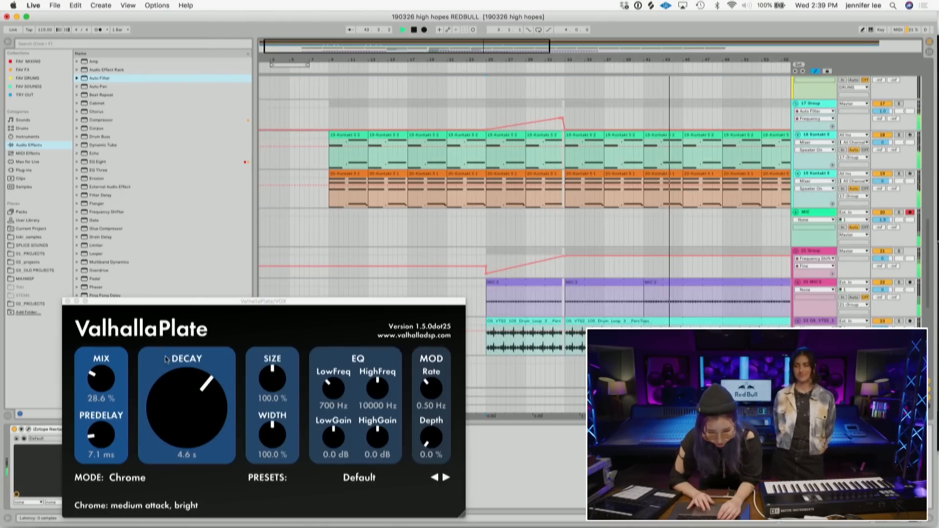
mouse_move(191, 412)
mouse_down()
mouse_move(191, 458)
mouse_move(195, 428)
mouse_up()
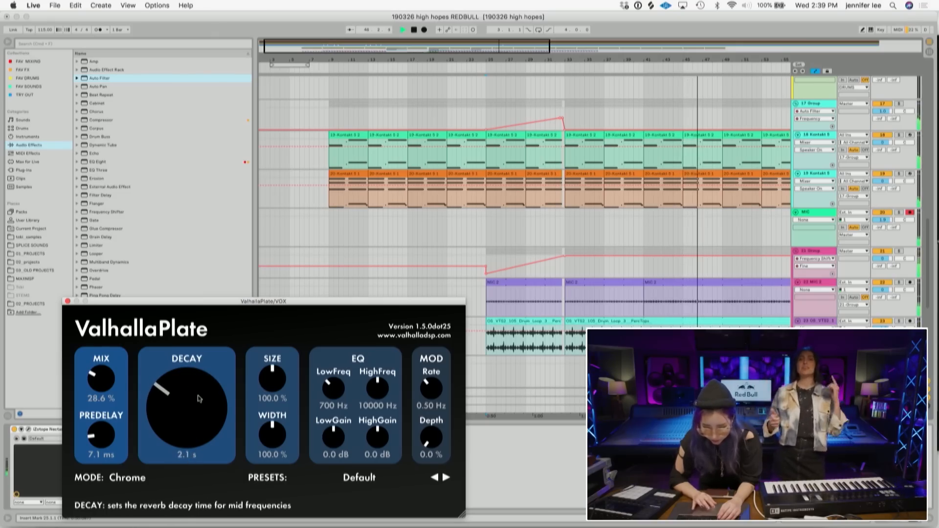
scroll(493, 198, up, 10)
scroll(493, 198, up, 10)
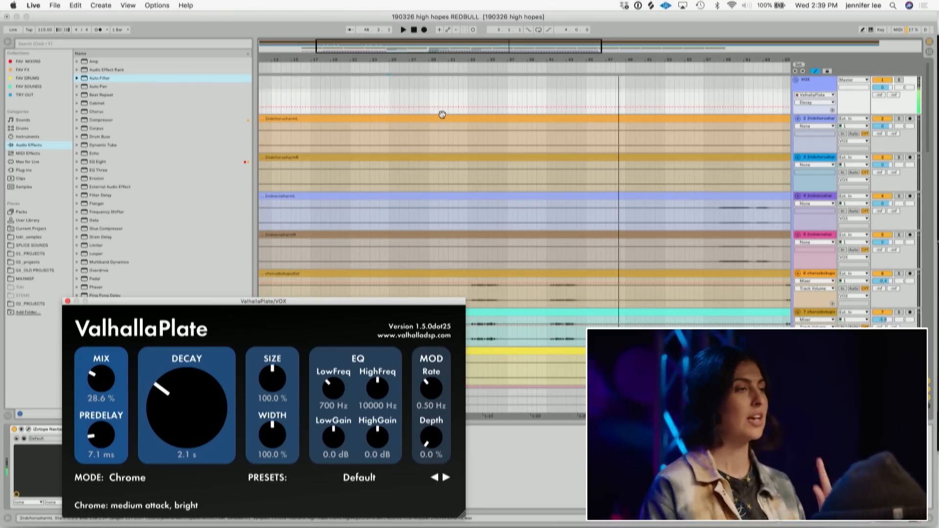
scroll(443, 114, left, 5)
click(67, 301)
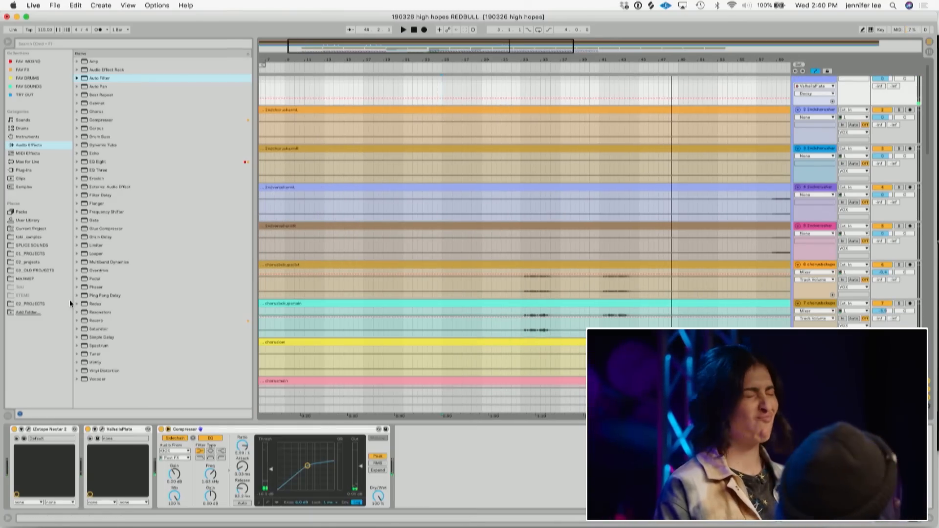
- Draw ValhallaPlate Decay automation on the VOX track that ramps up, holds and drops back, playing the section to check
scroll(412, 123, down, 5)
scroll(412, 123, up, 4)
scroll(412, 123, up, 3)
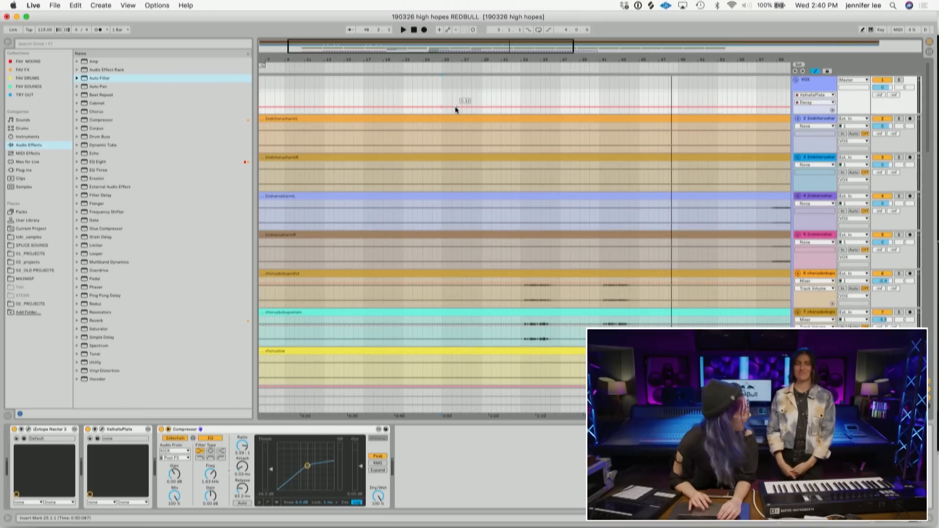
click(455, 106)
drag(492, 107, 516, 107)
click(516, 93)
key(space)
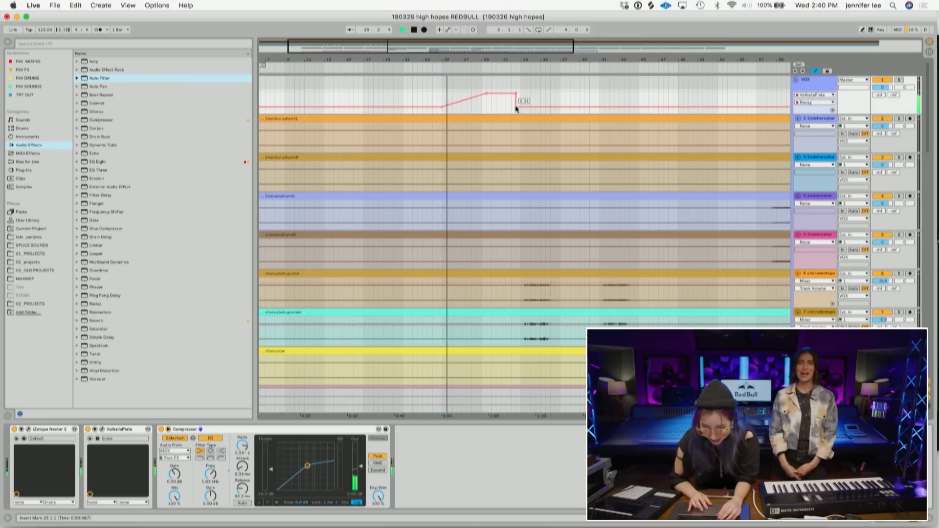
drag(516, 106, 519, 92)
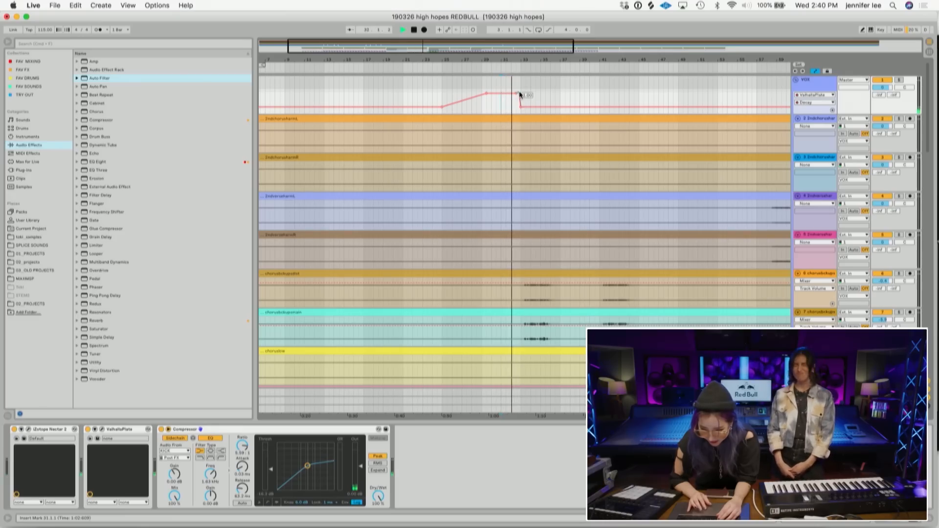
click(433, 106)
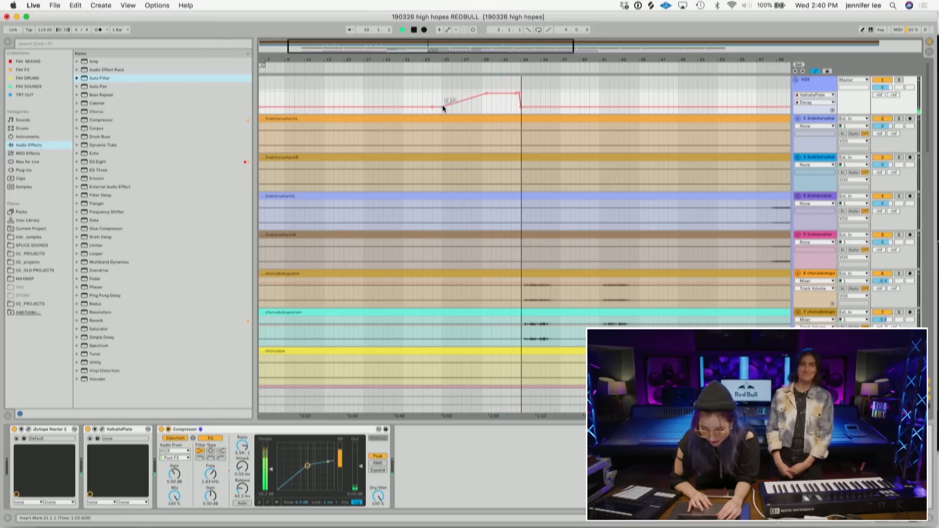
drag(443, 105, 442, 92)
click(436, 90)
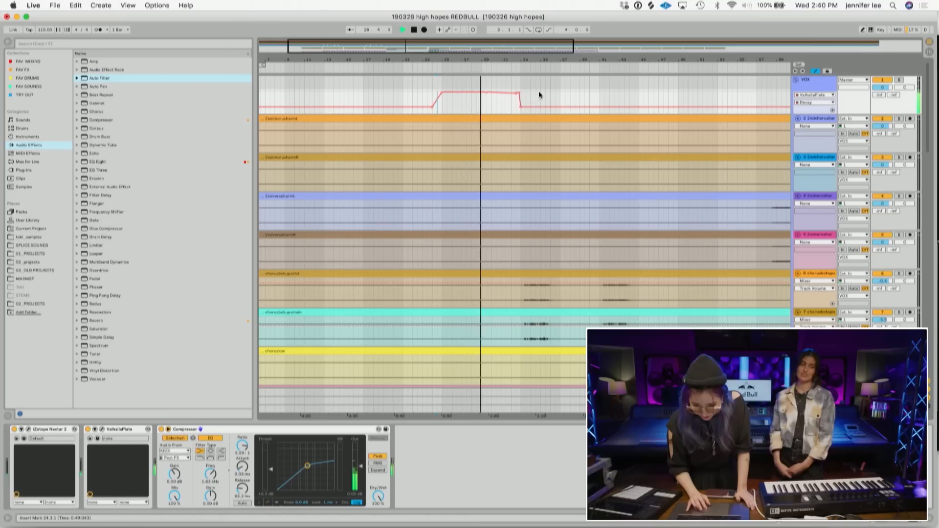
- Scroll down to the drum and MICRO KORG tracks and play back the section
scroll(492, 186, down, 15)
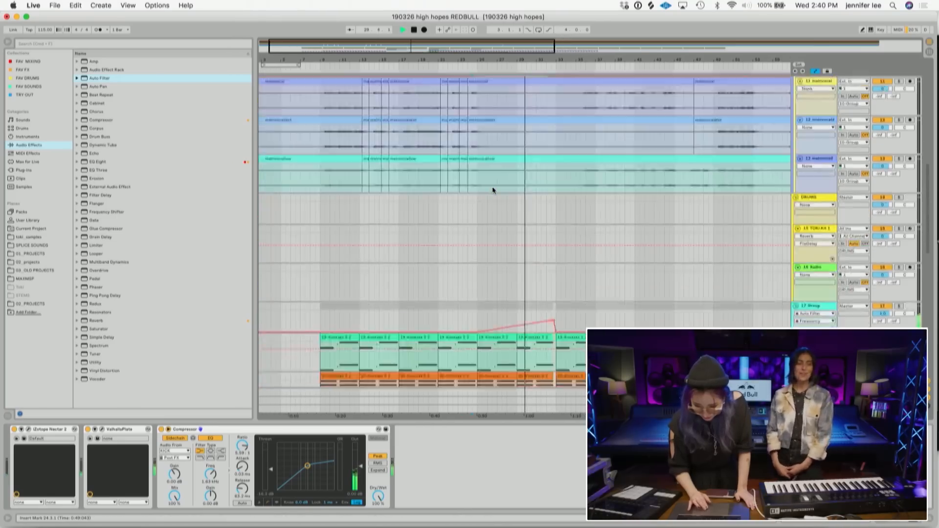
scroll(492, 187, down, 5)
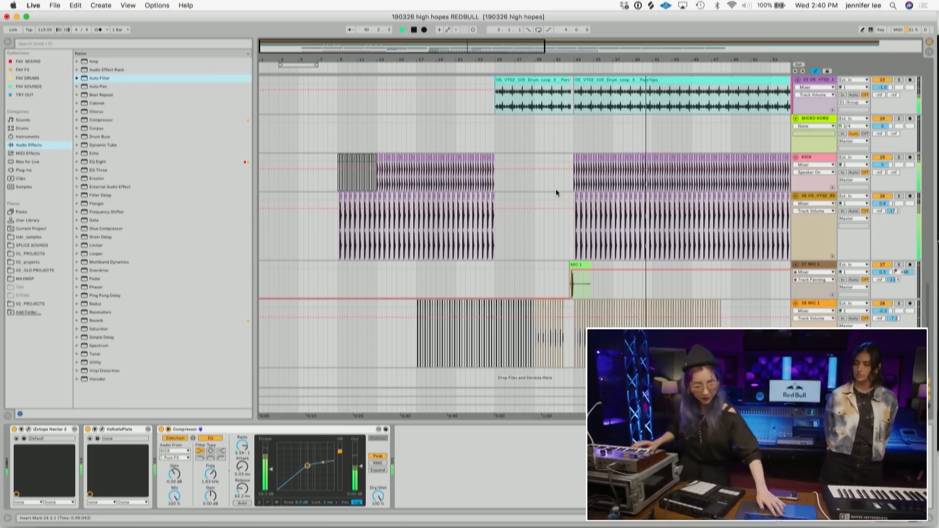
key(space)
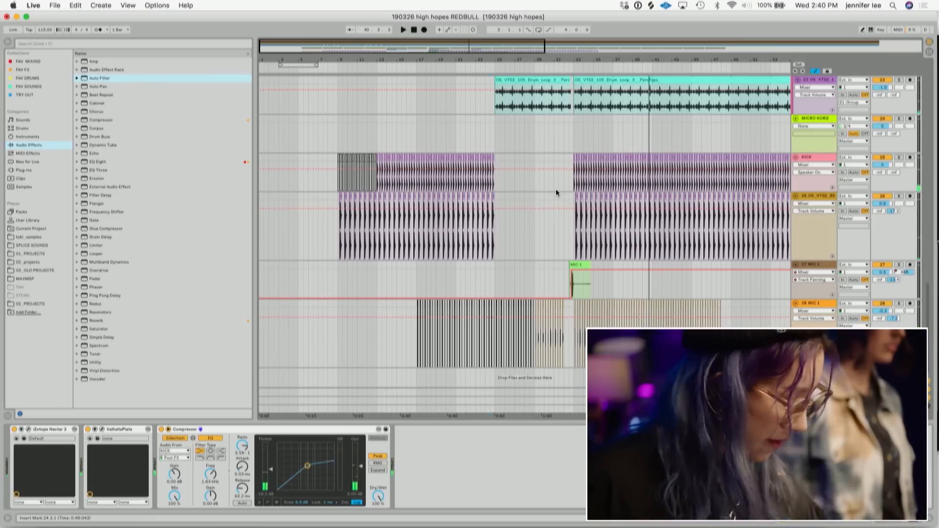
key(space)
key(space)
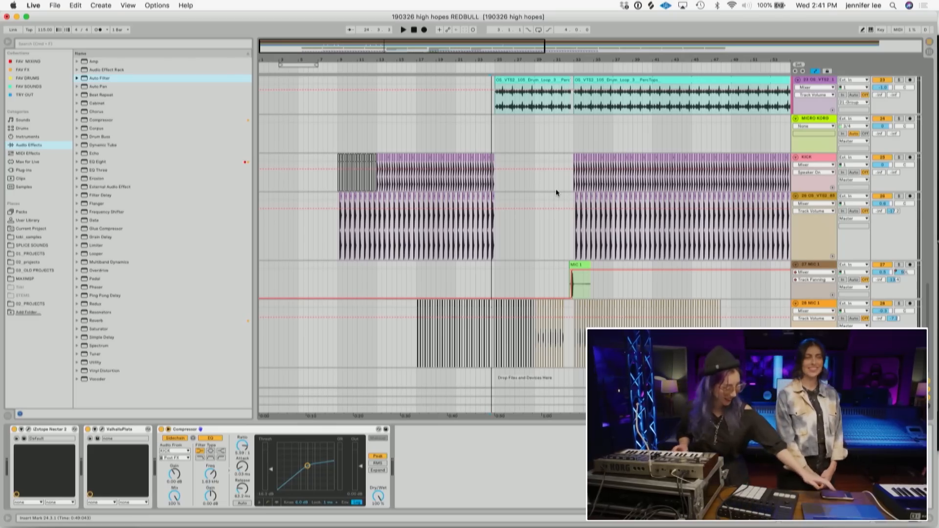
key(space)
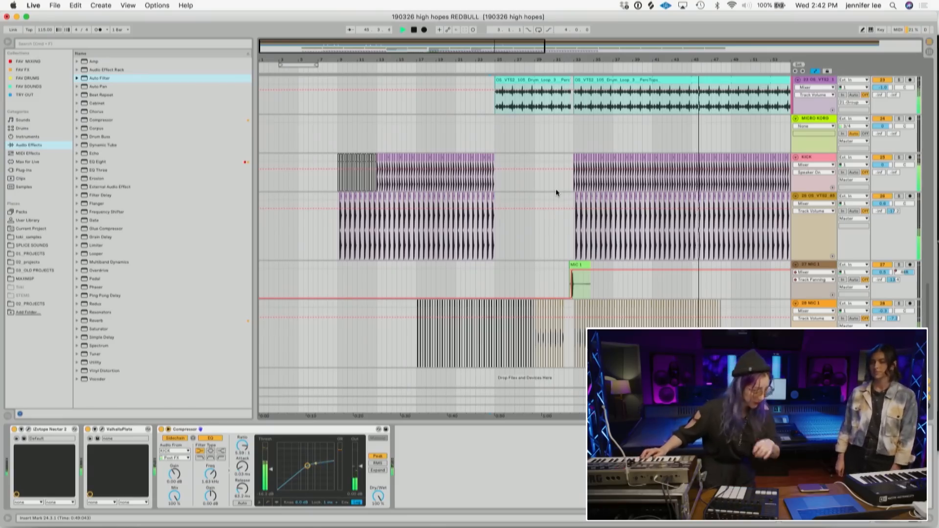
- Arm the MICRO KORG track and record a new synth clip on it over the drum loop section
click(910, 120)
drag(583, 64, 506, 58)
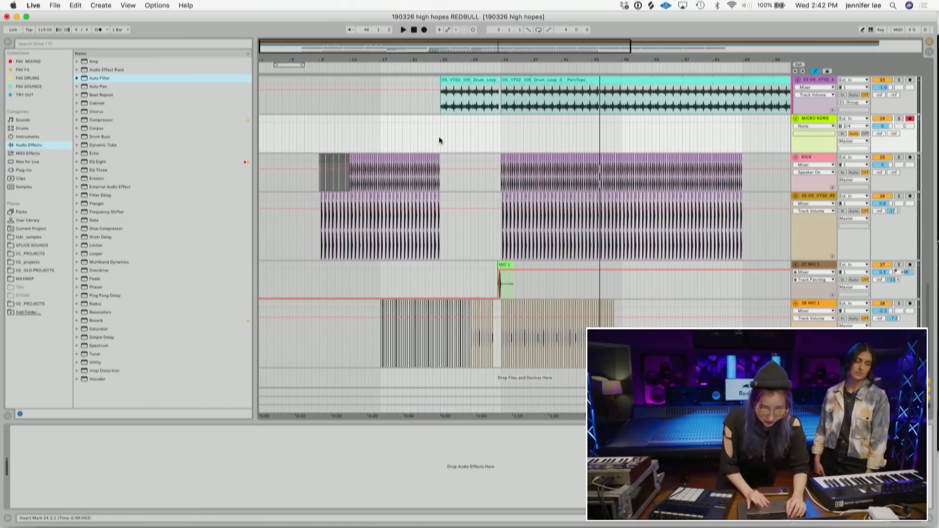
click(472, 135)
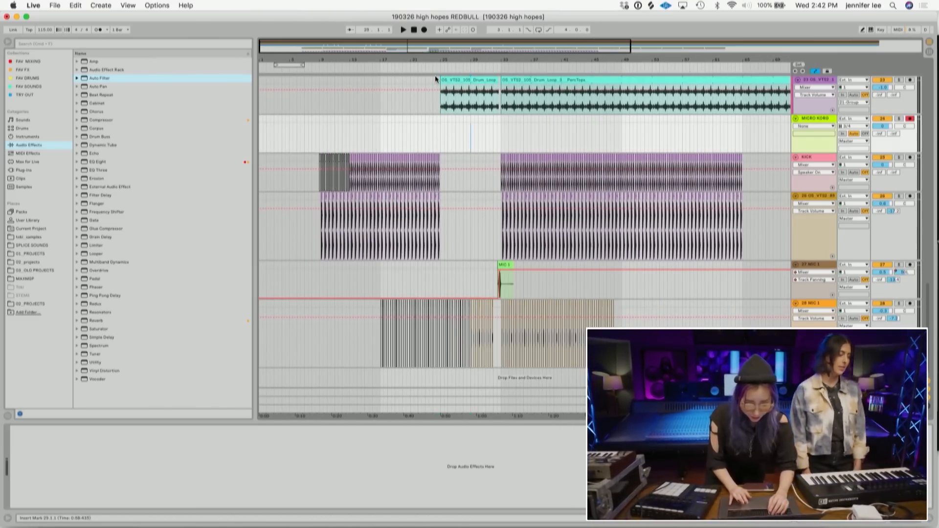
click(424, 30)
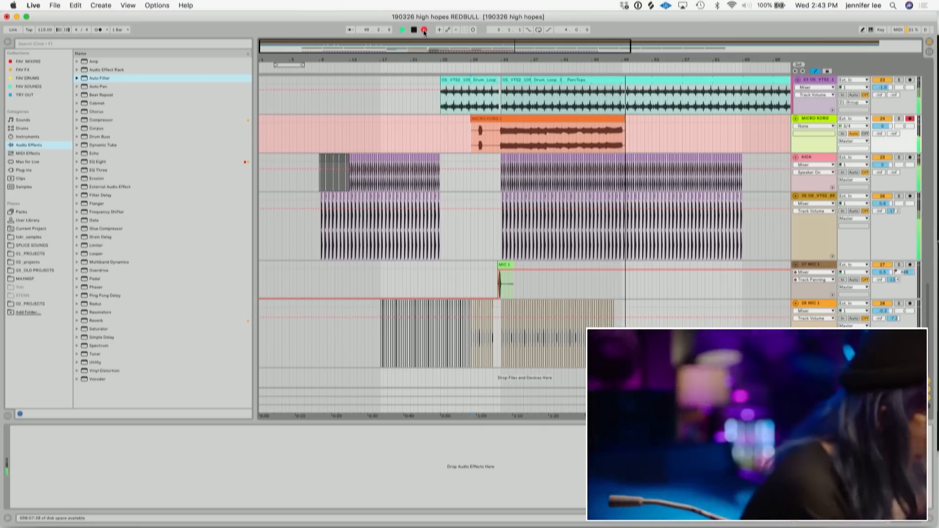
key(space)
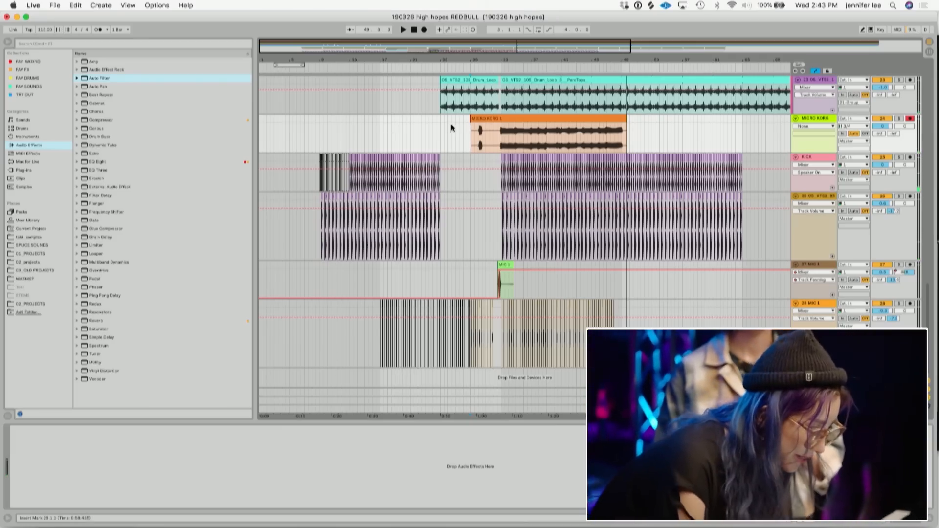
- Trim the start of the recorded MICRO KORG clip so it begins with the drum loop
drag(472, 121, 498, 121)
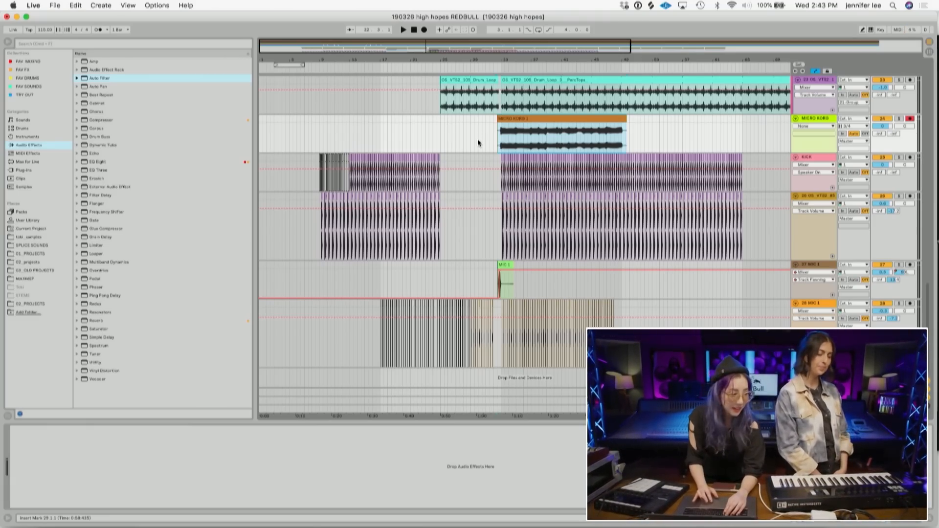
key(space)
click(542, 97)
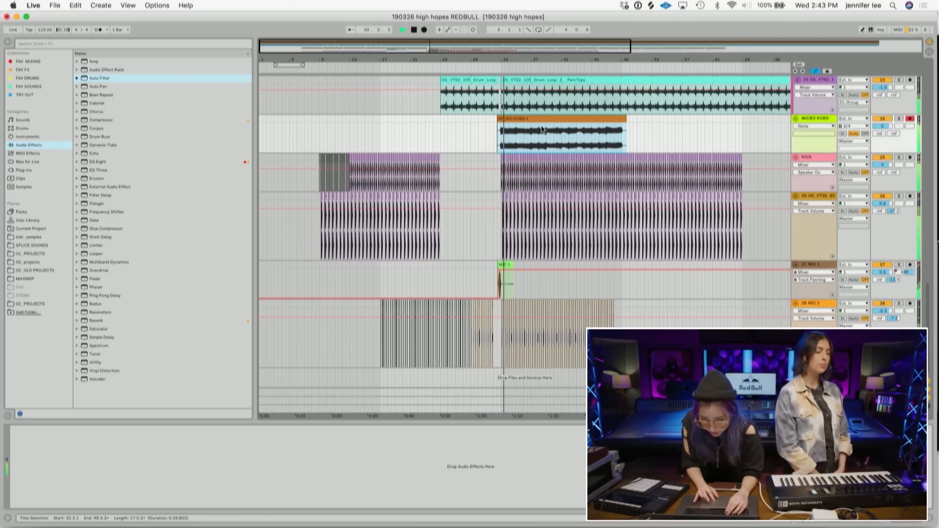
- Paste the VOX track's sidechained Compressor into the MICRO KORG track's device chain
scroll(734, 168, up, 10)
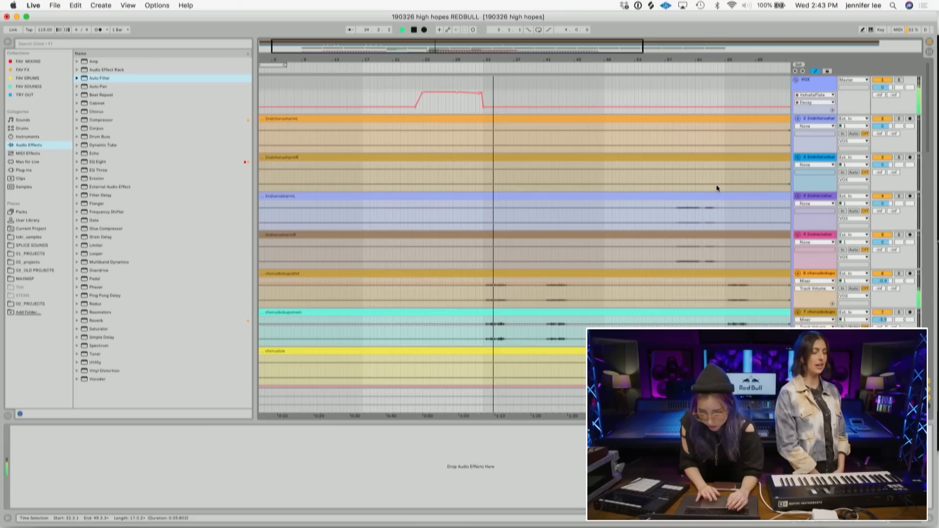
click(812, 81)
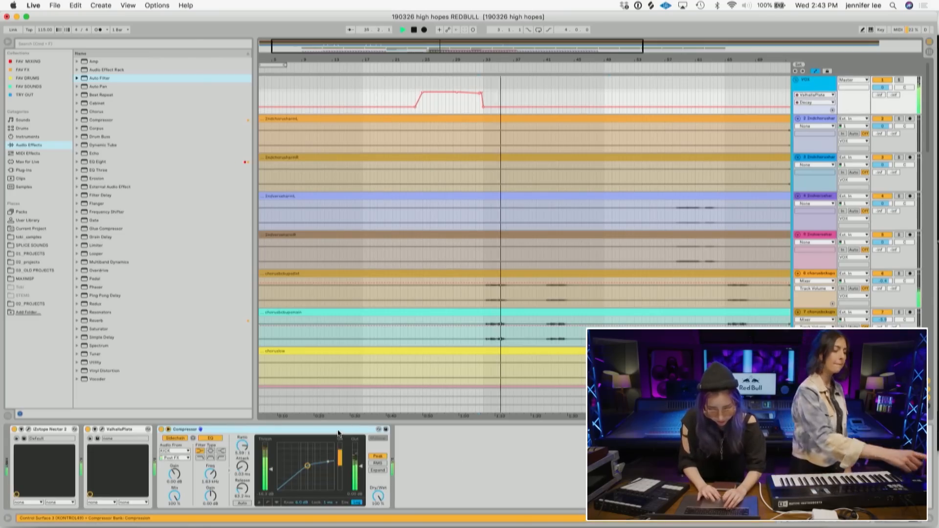
scroll(556, 289, down, 5)
scroll(555, 286, down, 15)
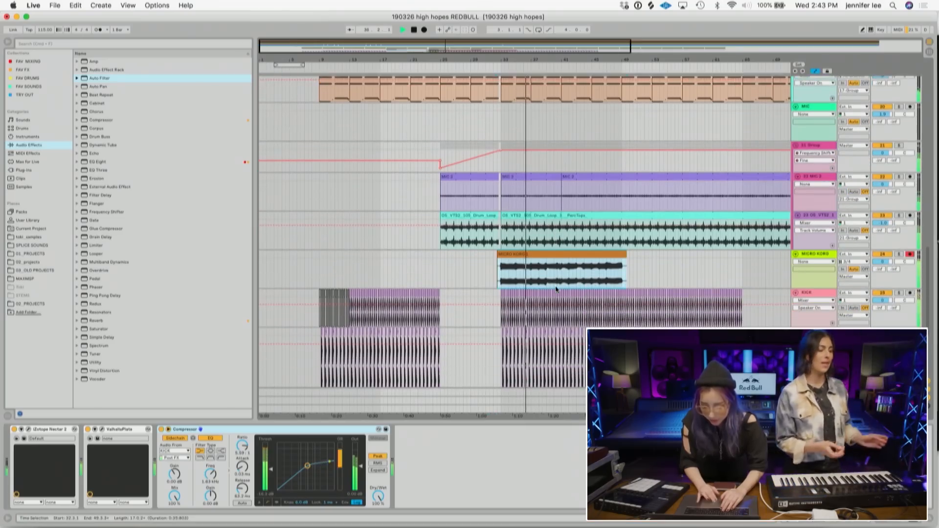
click(816, 247)
click(480, 457)
key(super+v)
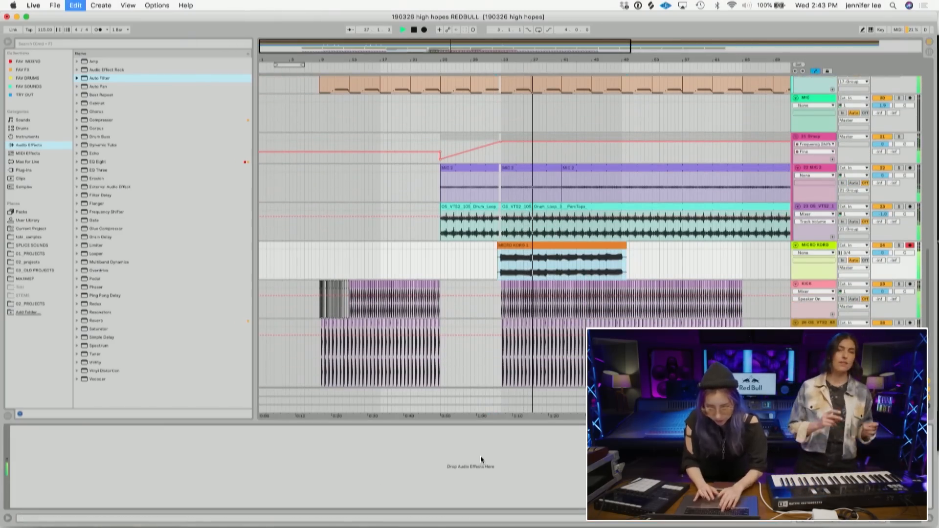
drag(158, 466, 165, 464)
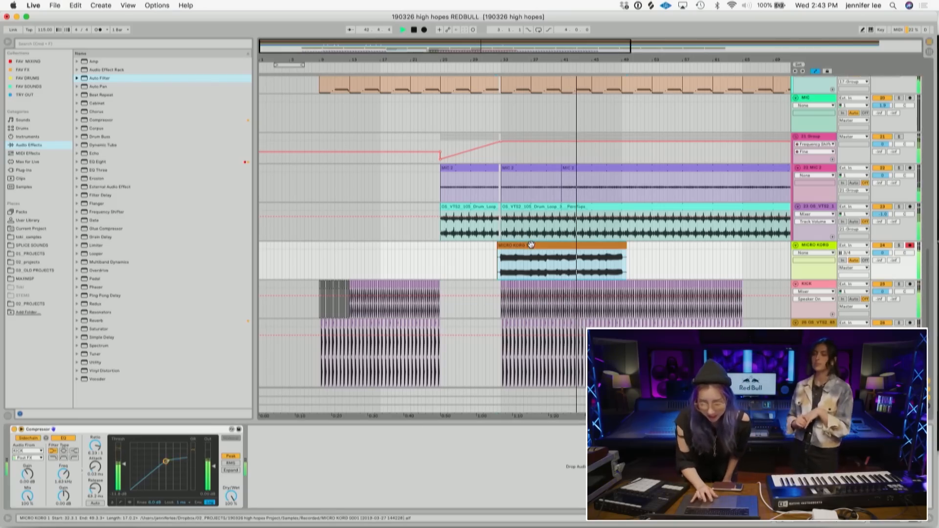
- Open the MICRO KORG clip's detail view, zoom out the arrangement and play back the song
key(shift+Tab)
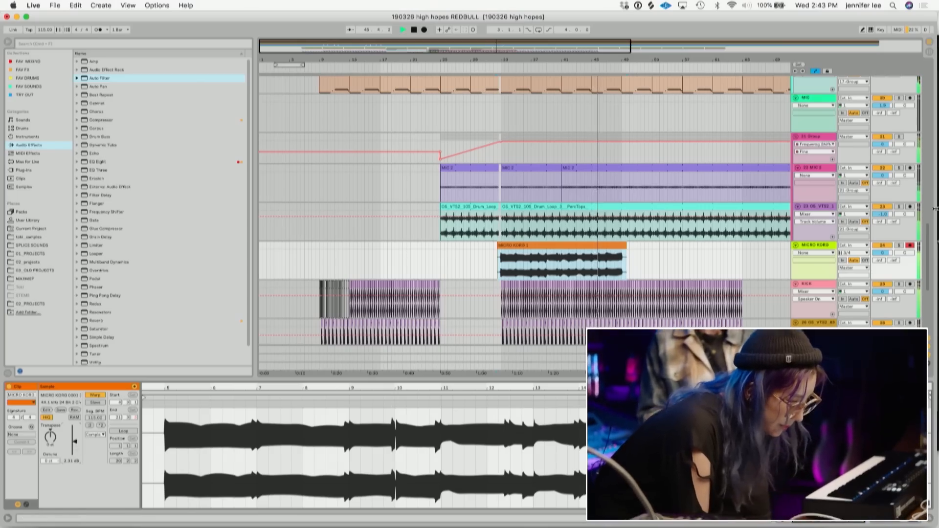
click(626, 259)
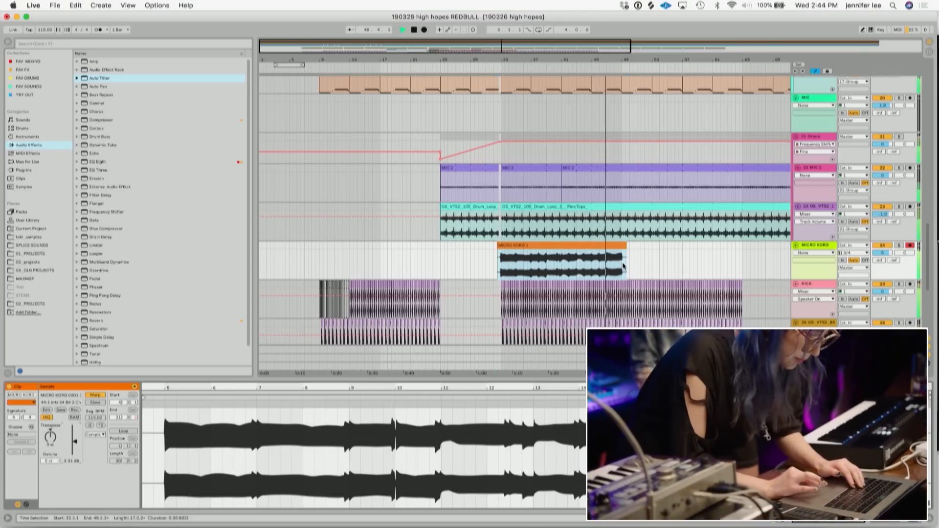
scroll(624, 180, up, 5)
scroll(626, 174, up, 10)
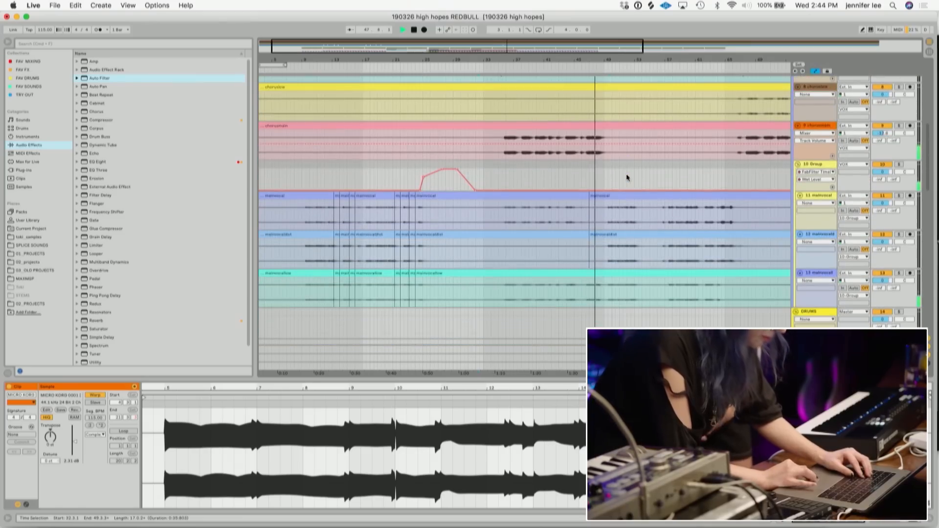
drag(597, 57, 596, 92)
drag(597, 58, 597, 20)
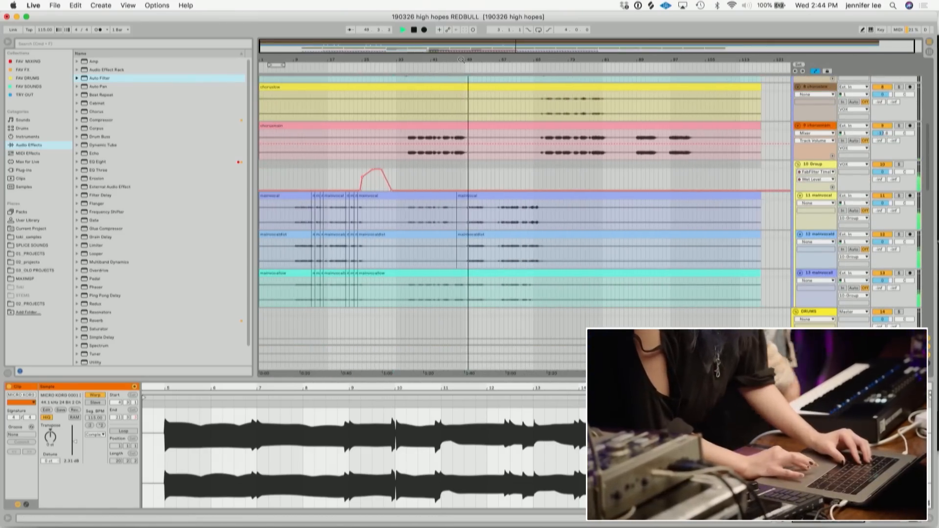
scroll(448, 186, down, 5)
scroll(448, 183, up, 5)
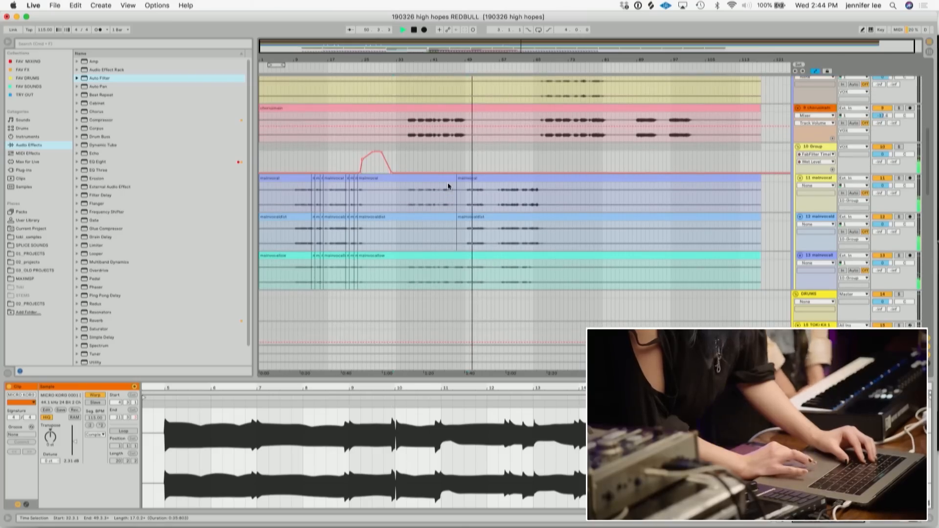
key(space)
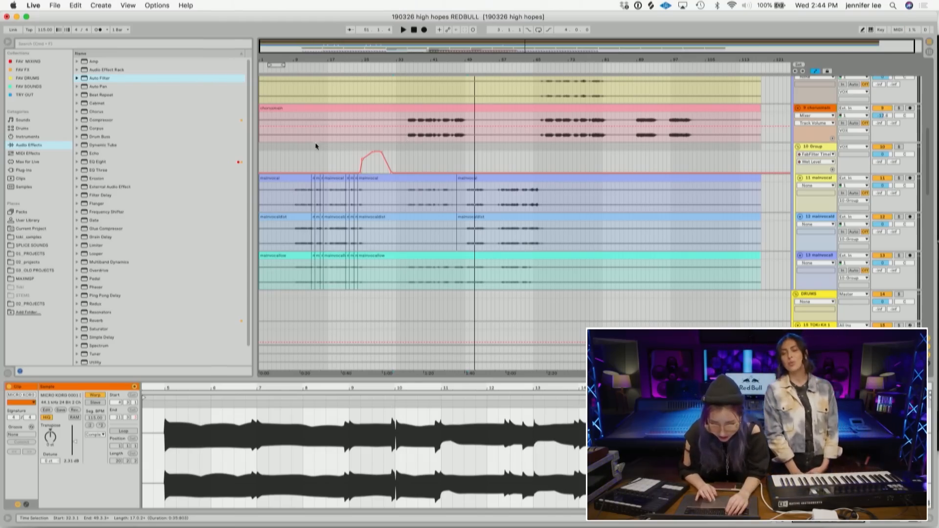
- Add a locator near the beginning of the arrangement
scroll(324, 181, down, 10)
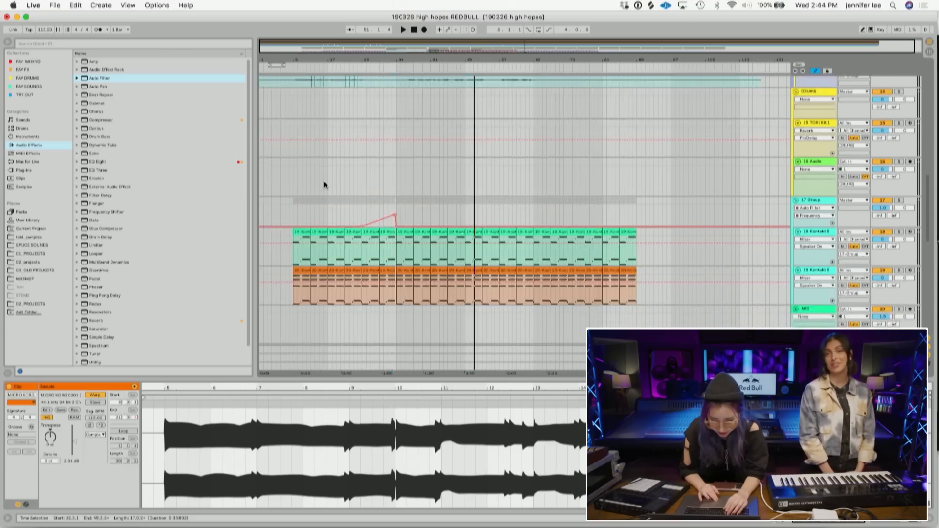
scroll(324, 180, up, 8)
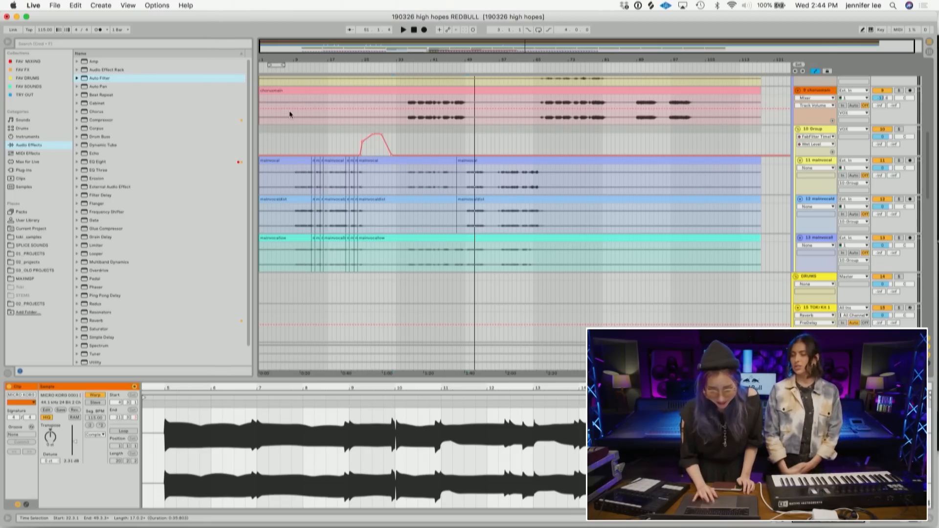
right_click(292, 70)
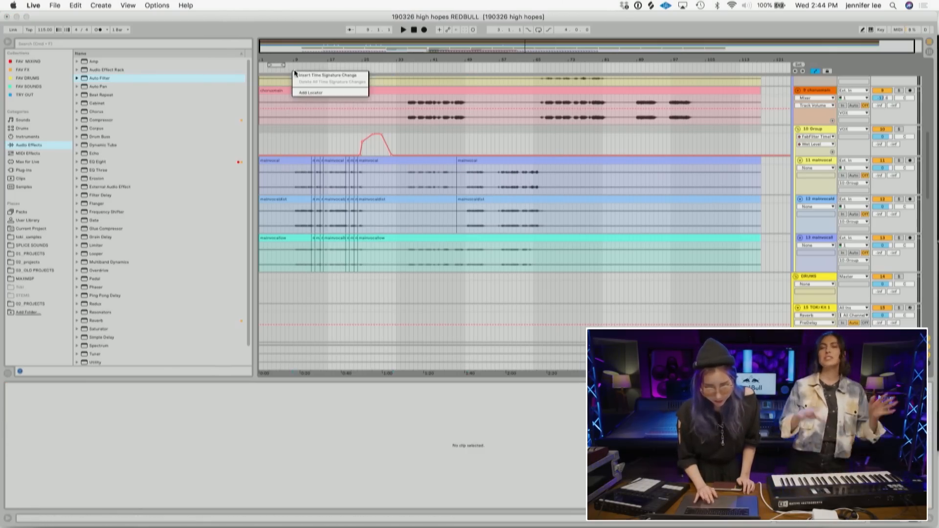
click(300, 92)
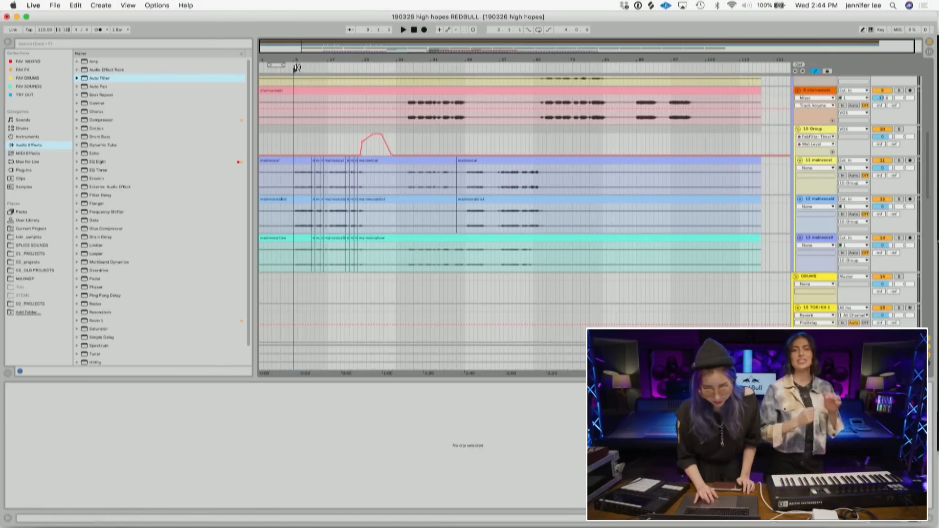
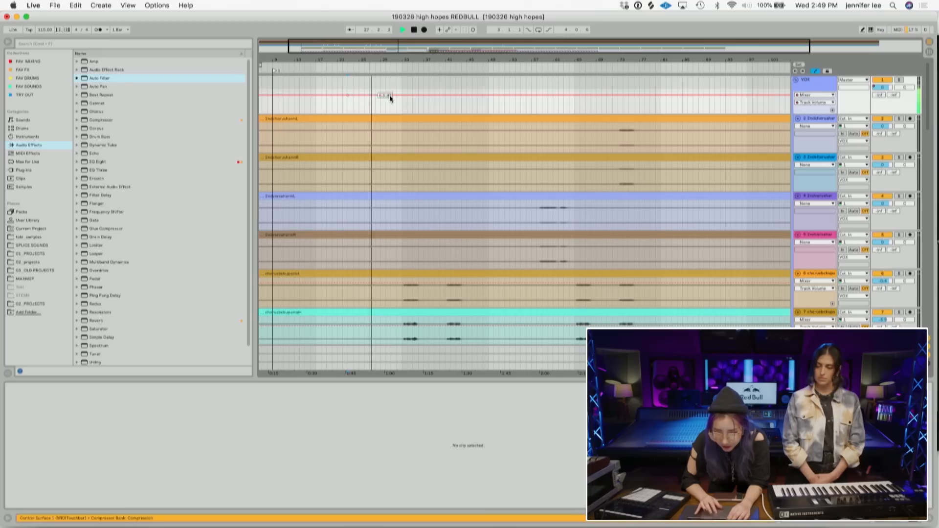
click(397, 96)
click(370, 95)
drag(370, 96, 371, 96)
scroll(477, 178, down, 20)
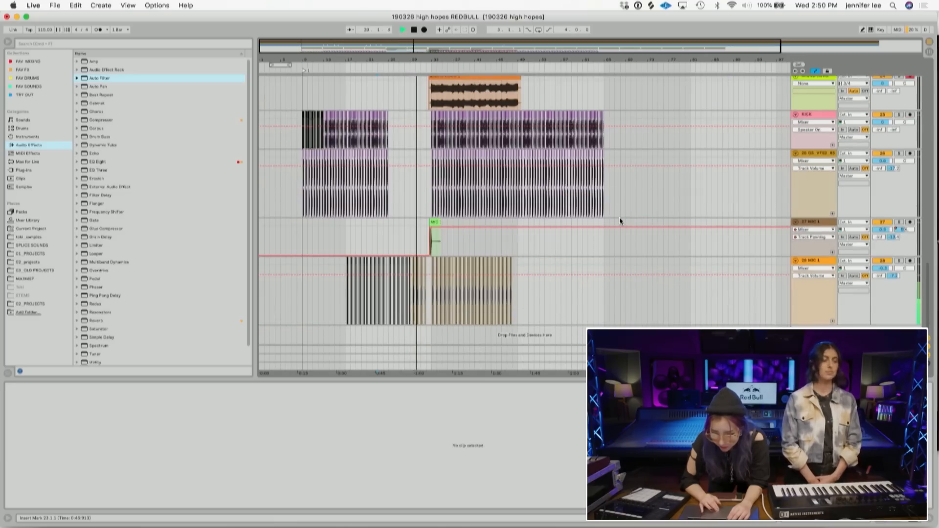
- Browse the arrangement around bar 47 to inspect the vocal and drum clips
drag(417, 58, 417, 118)
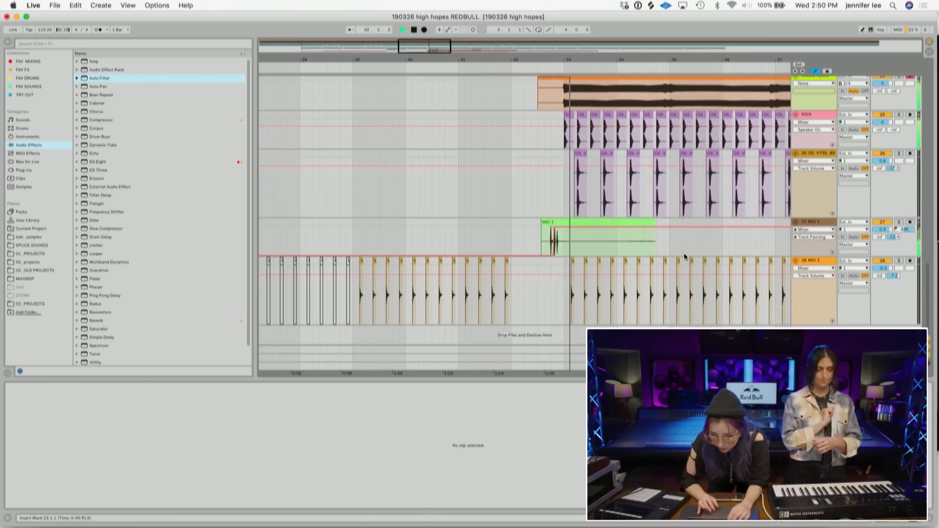
drag(572, 59, 572, 19)
drag(429, 59, 429, 64)
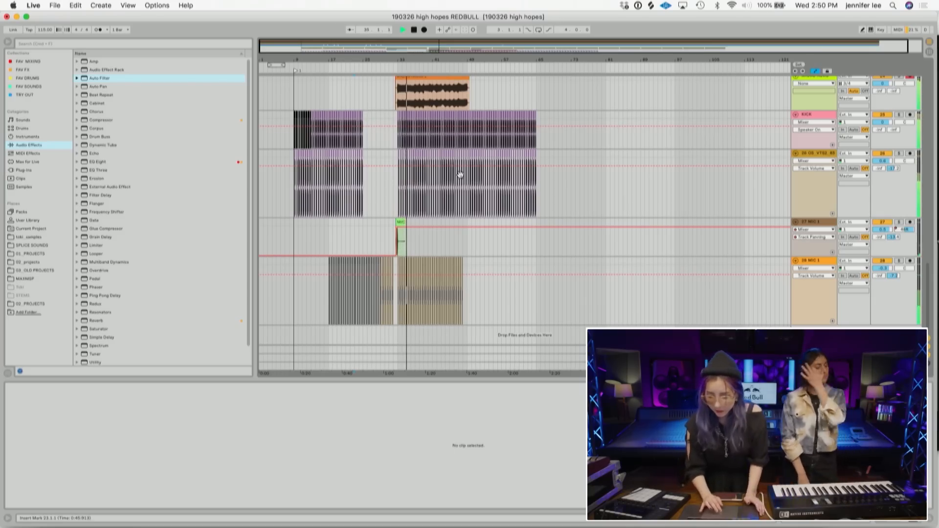
scroll(441, 146, up, 5)
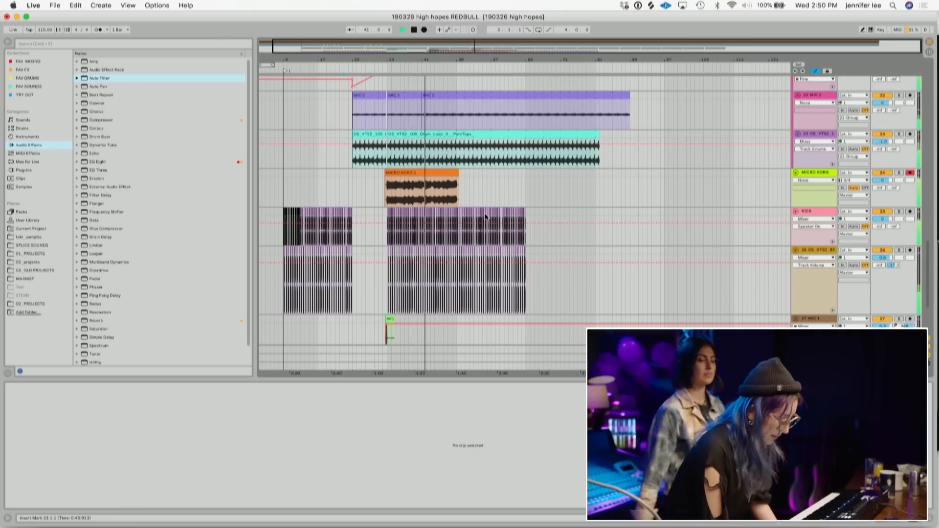
scroll(485, 217, up, 15)
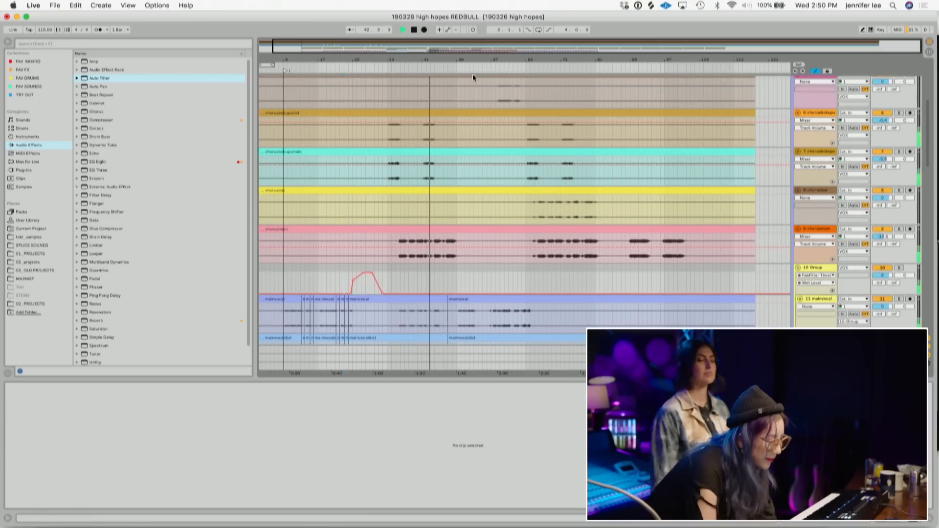
drag(452, 59, 445, 155)
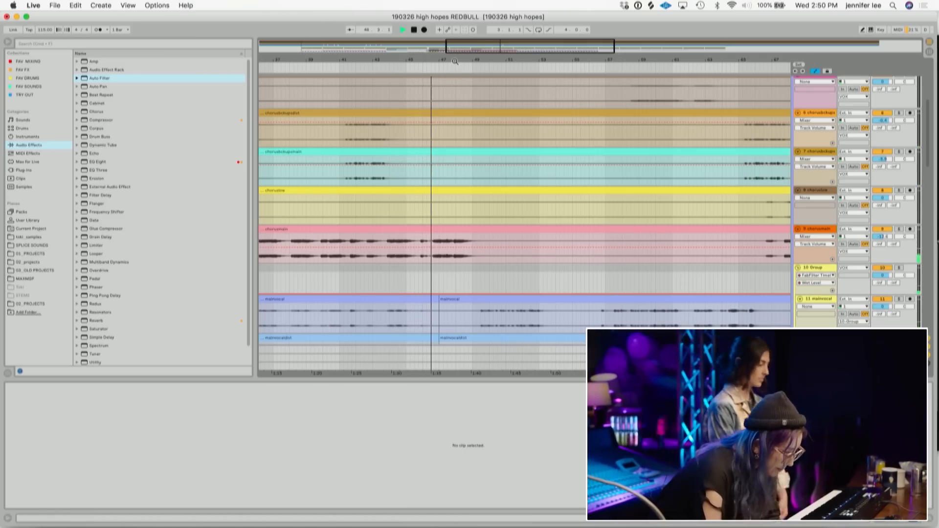
drag(454, 59, 454, 98)
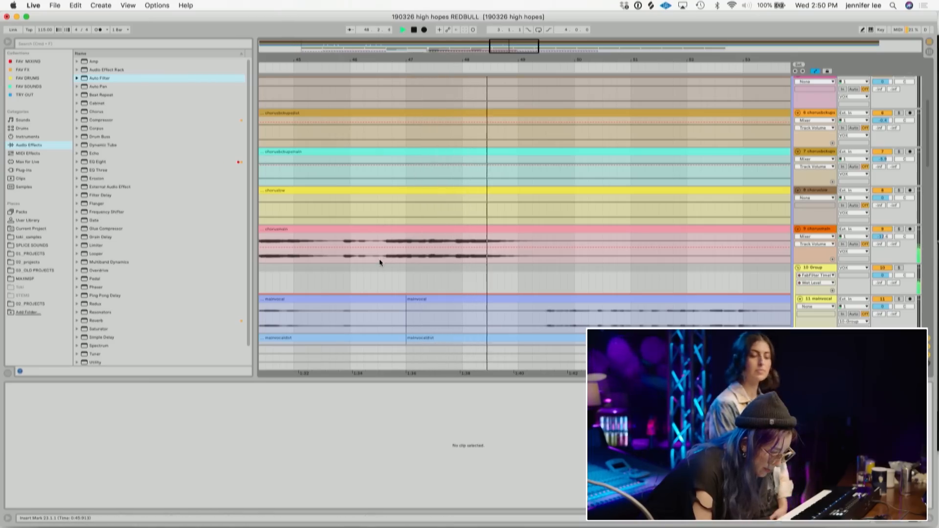
scroll(380, 259, down, 10)
scroll(379, 263, up, 3)
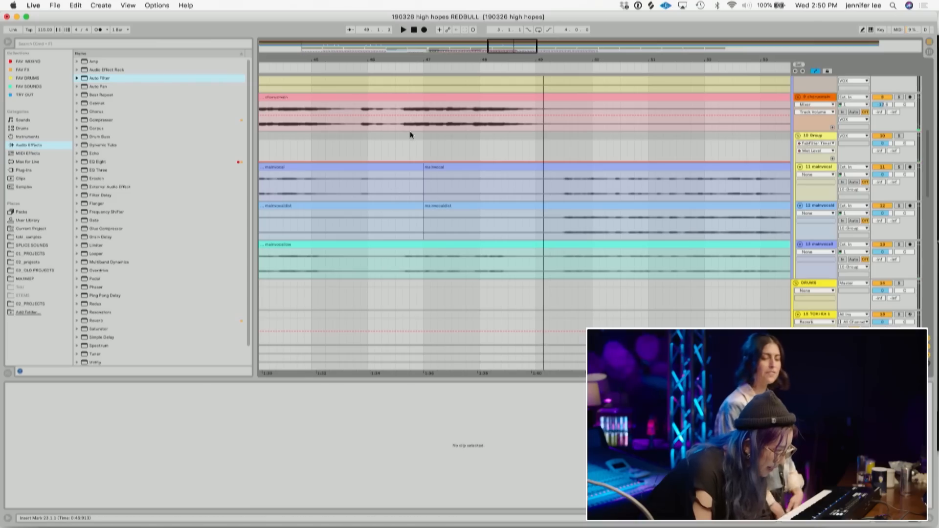
- Split out the mainvocallow clip section from about bar 46.3 to 49.1 and deactivate it
click(397, 126)
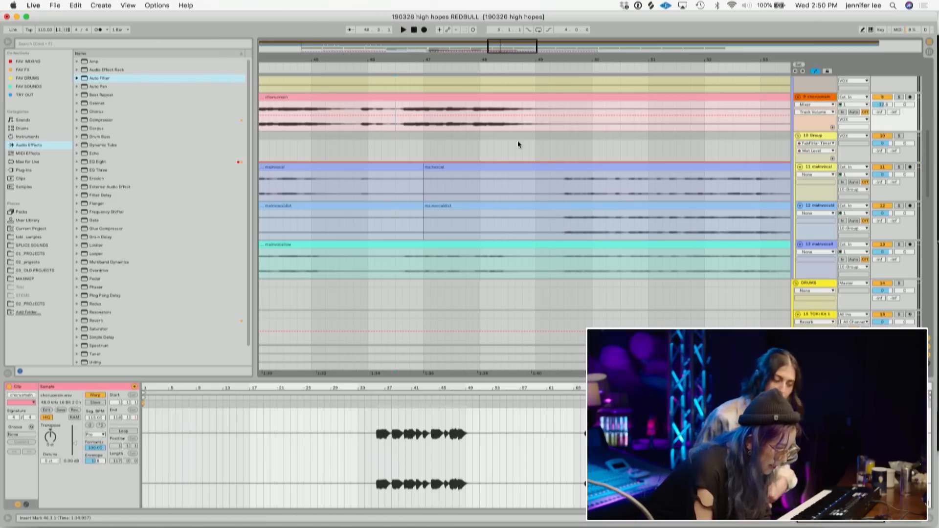
drag(543, 126, 399, 100)
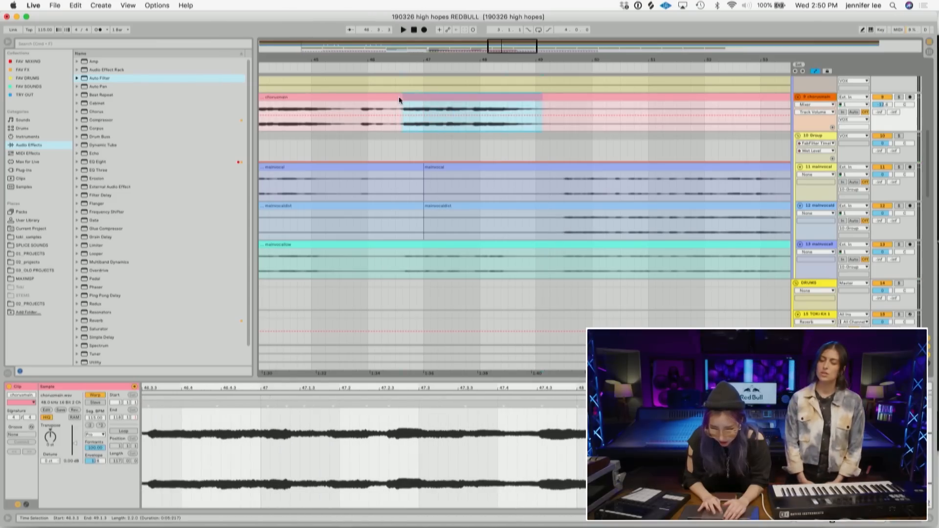
click(544, 264)
drag(487, 268, 402, 249)
key(super+e)
key(0)
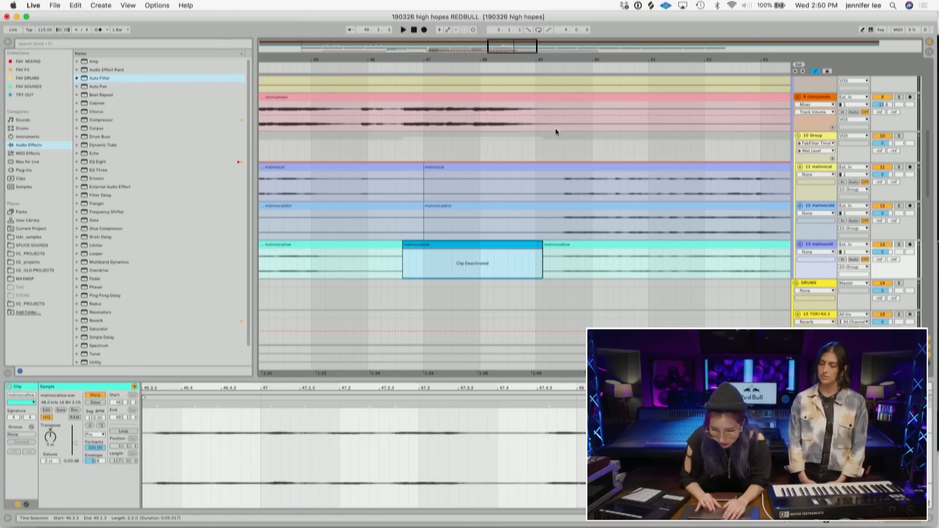
- Split the chorusmain clip around bars 46 to 49 and insert a new audio track below it
drag(556, 127, 395, 97)
key(super+e)
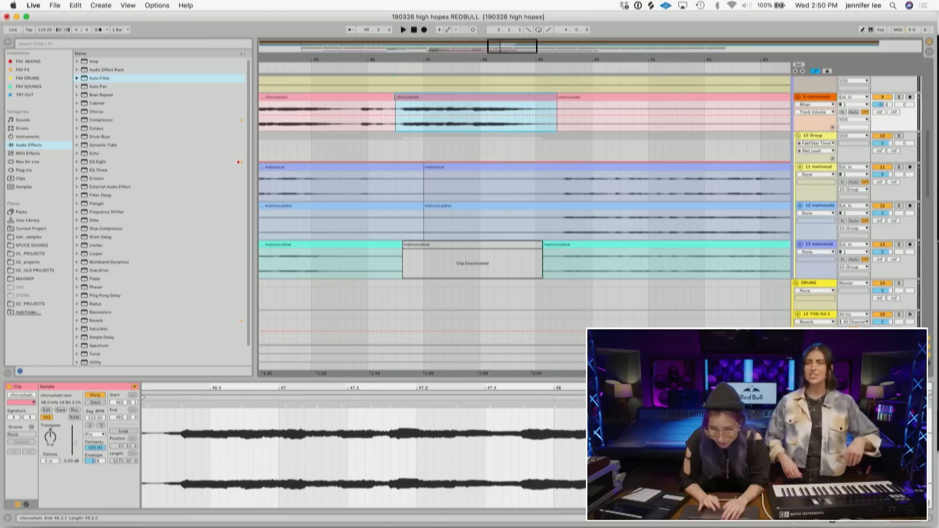
key(space)
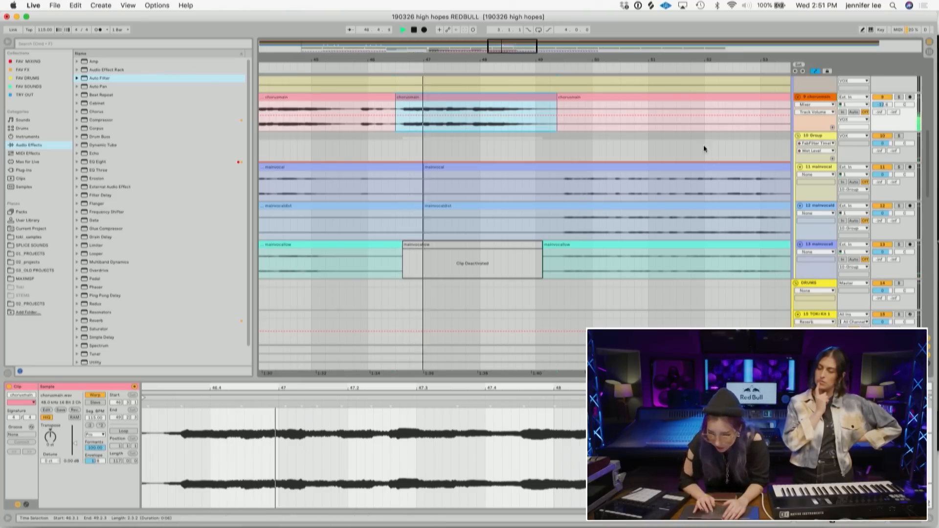
click(814, 96)
key(super+t)
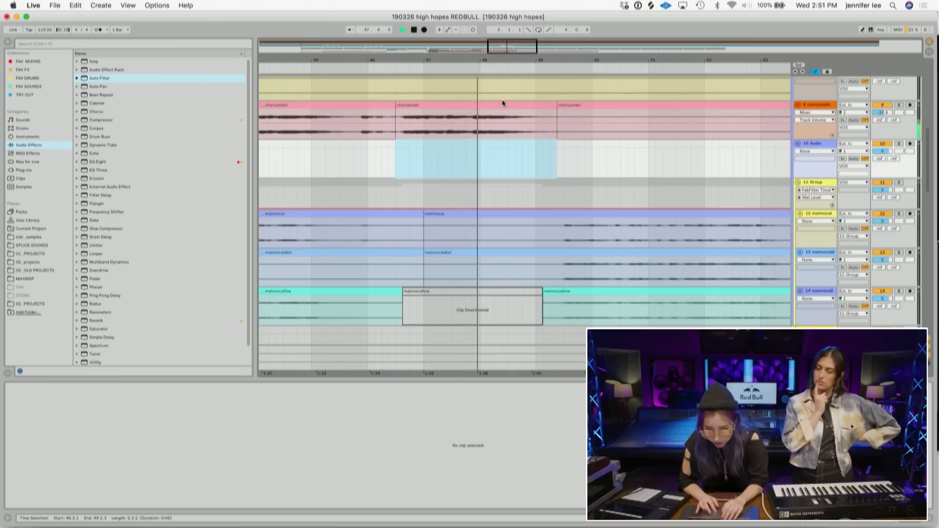
- Split off a short chorusmain section just before bar 47 and play it back
click(426, 105)
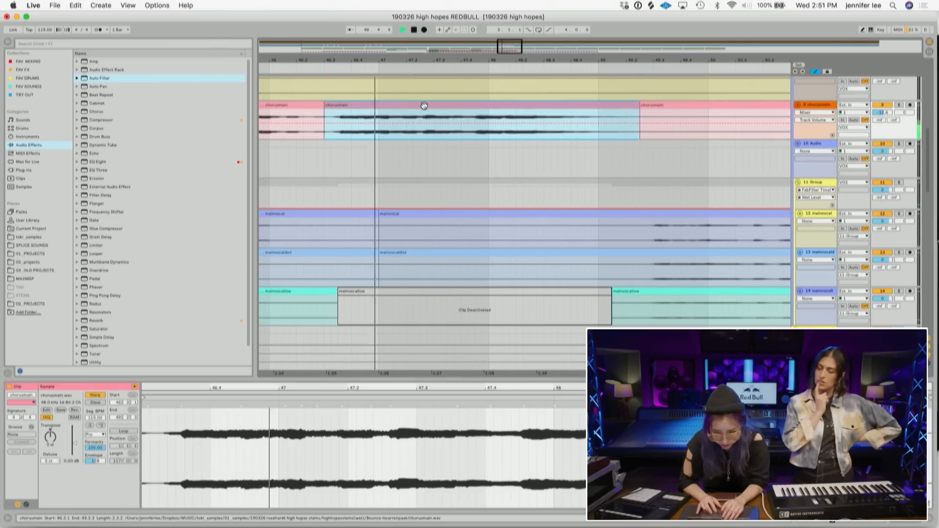
click(375, 135)
key(space)
drag(423, 133, 380, 103)
key(super+e)
key(space)
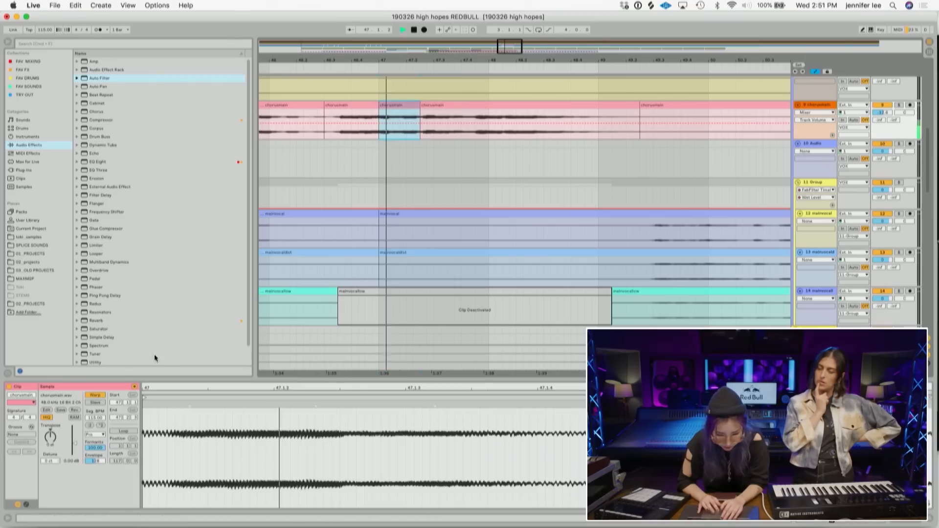
- Try moving the short chorusmain section earlier, then undo the move
key(space)
key(space)
click(321, 131)
key(space)
drag(383, 105, 332, 105)
key(super+z)
key(space)
key(space)
key(super+z)
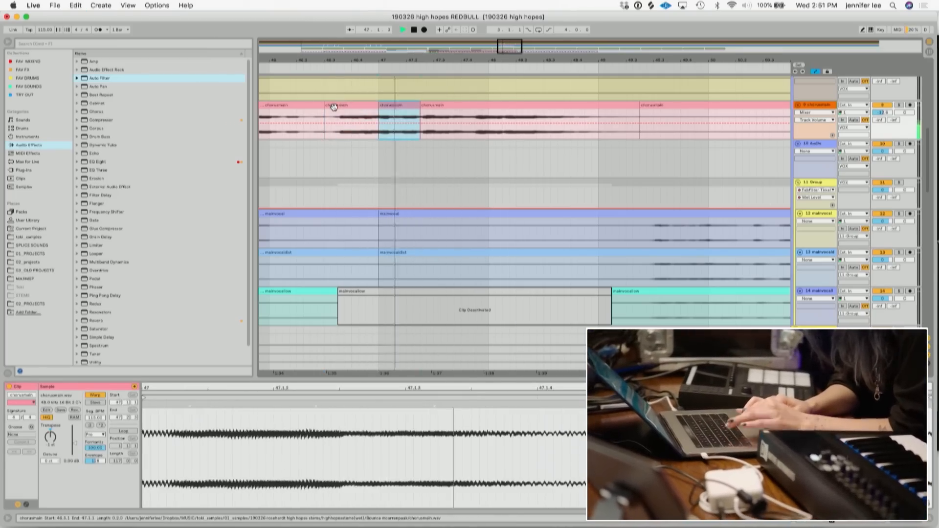
- Extend the following chorusmain clip's start left over the short section near bar 47
click(432, 104)
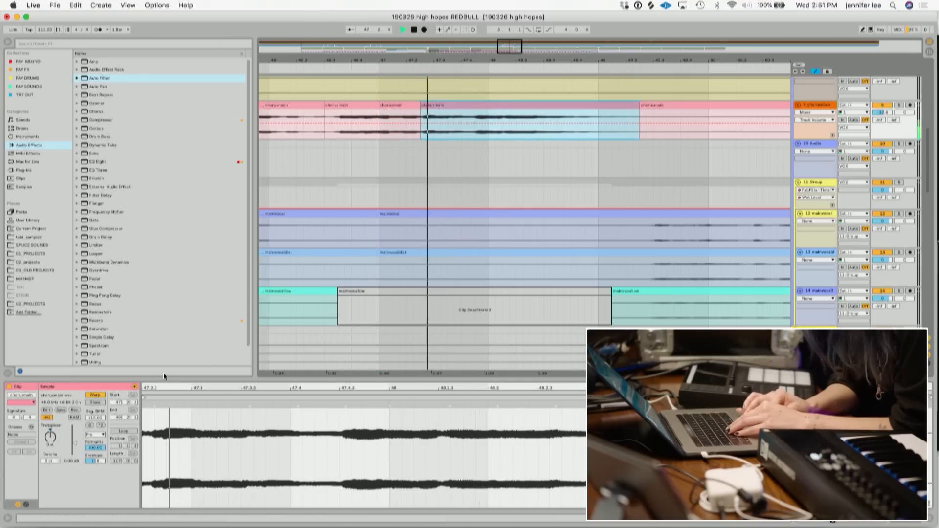
click(51, 439)
key(space)
key(space)
key(space)
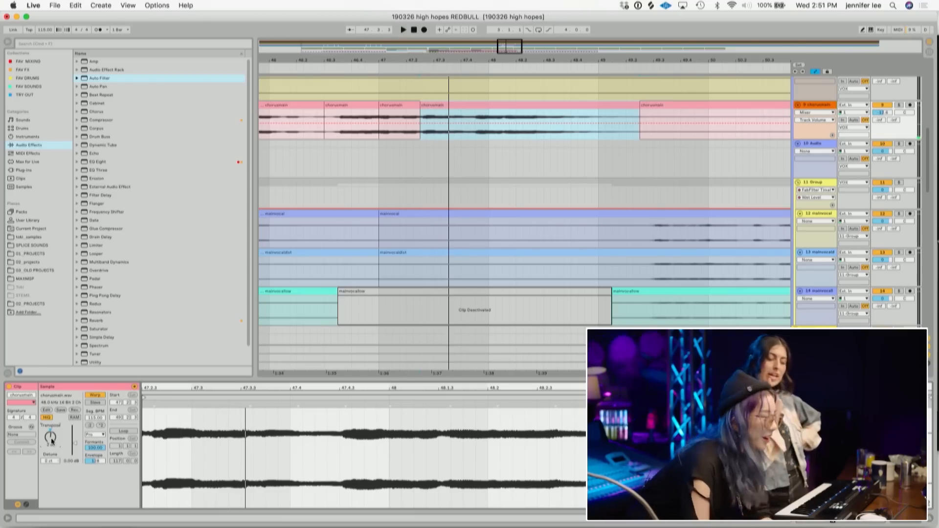
key(space)
key(space)
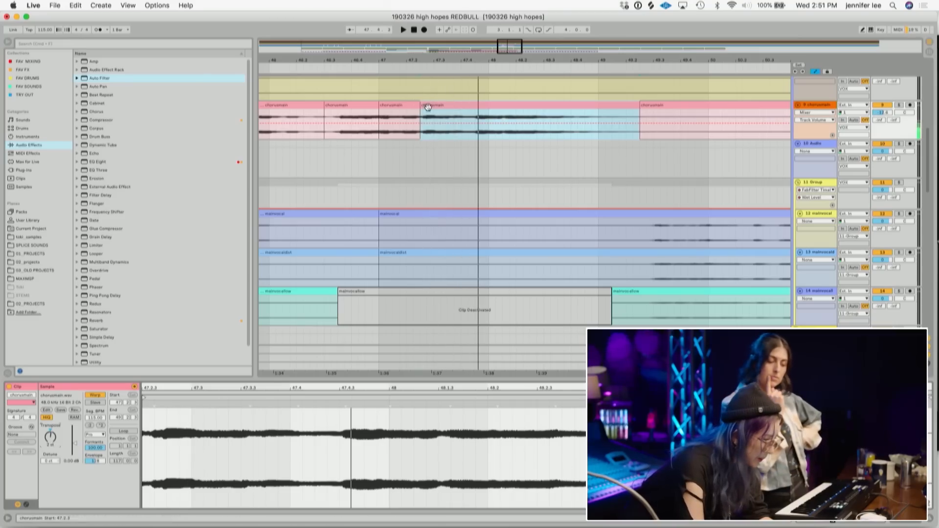
drag(424, 106, 376, 106)
key(space)
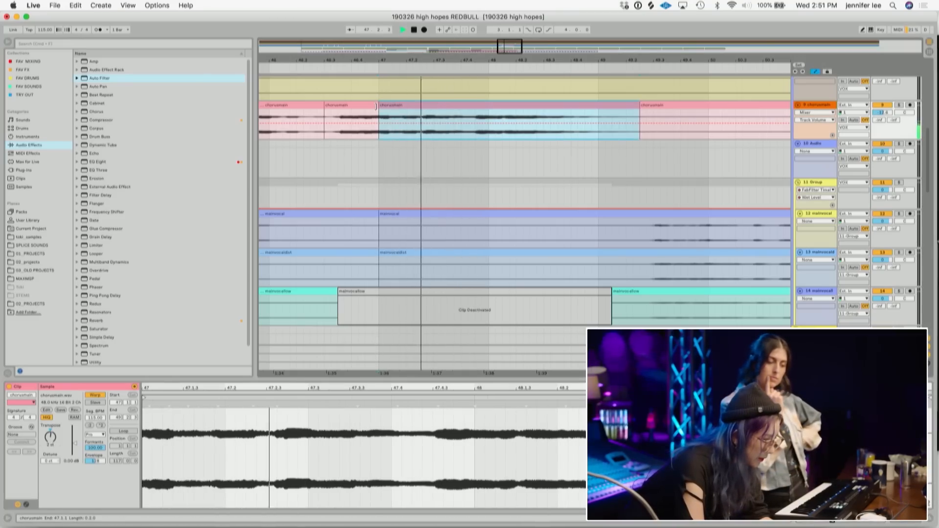
- Extend that chorusmain clip's start further left to about bar 46.2 and play it back
click(335, 132)
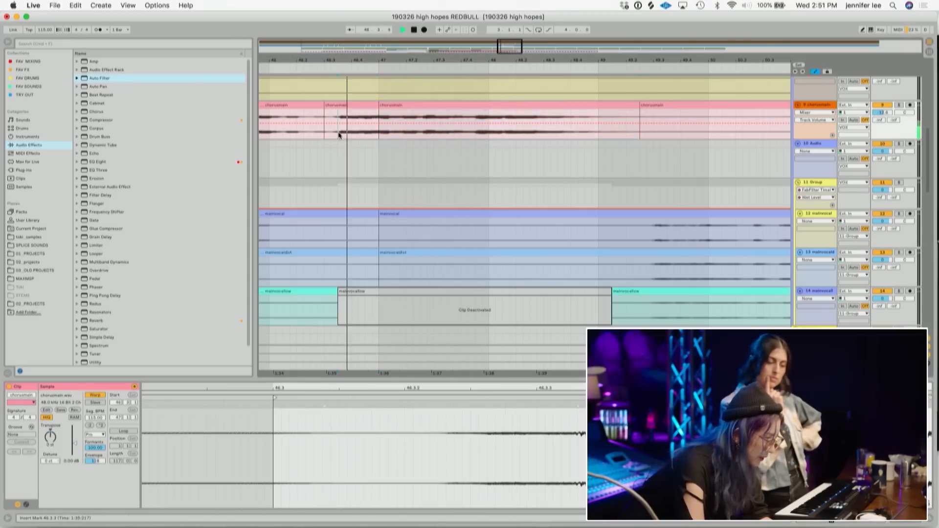
drag(379, 104, 336, 107)
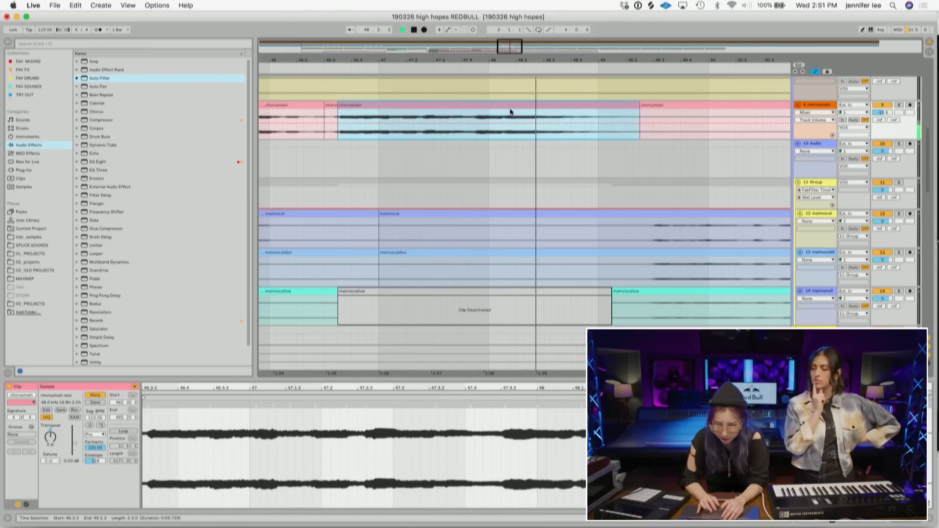
drag(338, 105, 330, 106)
key(space)
click(264, 134)
key(space)
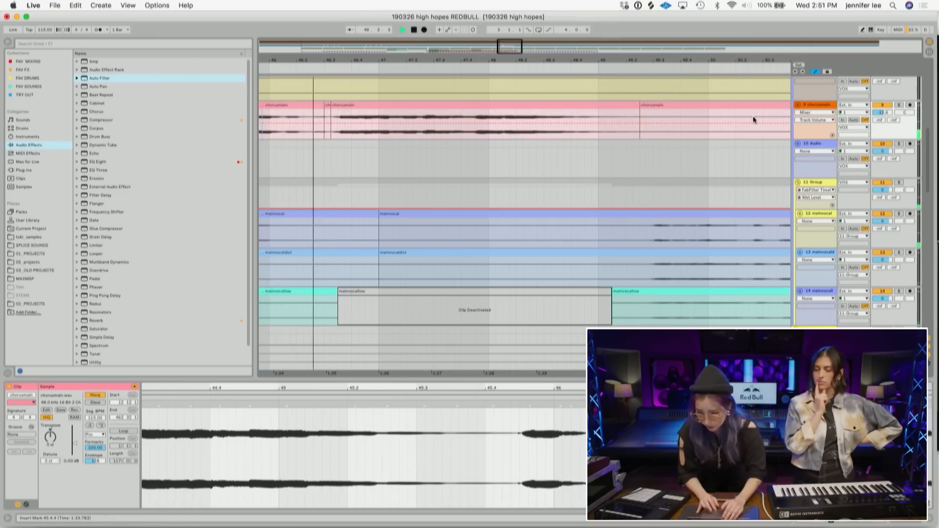
- Insert another new audio track below the chorusmain track
click(753, 116)
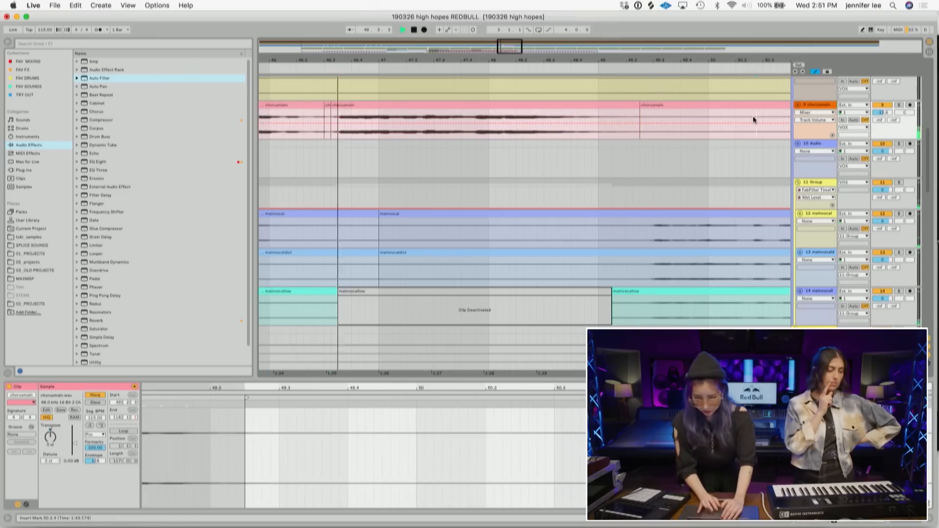
click(818, 106)
key(space)
key(super+t)
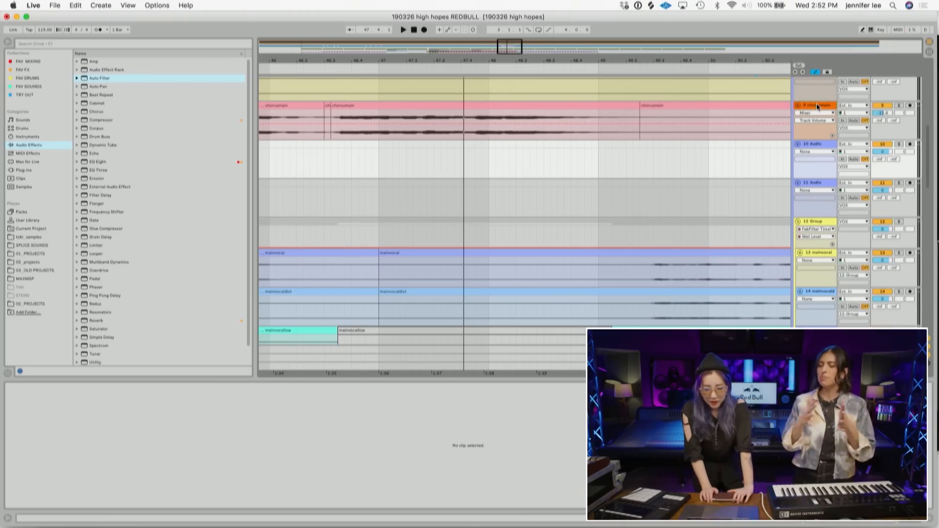
- Drag a copy of the chorusmain section onto the new audio track, starting near bar 48
drag(705, 60, 511, 39)
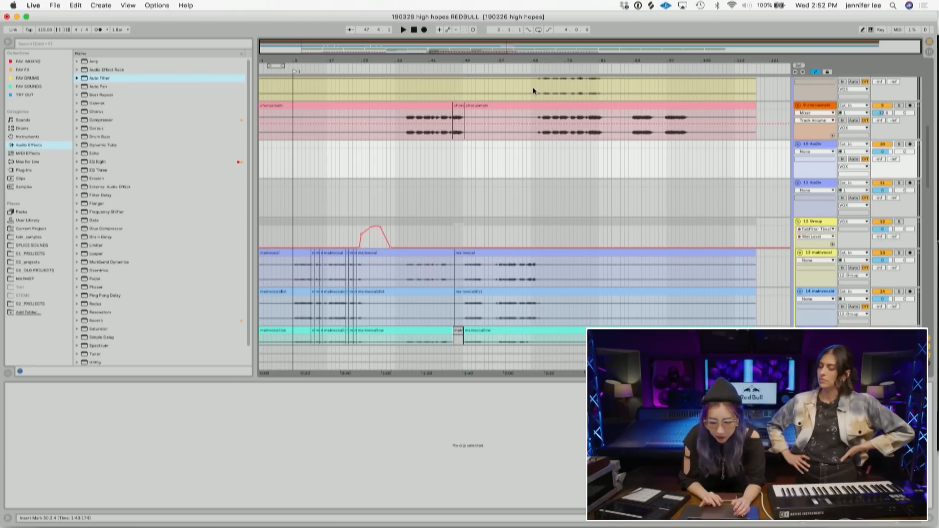
drag(459, 59, 398, 86)
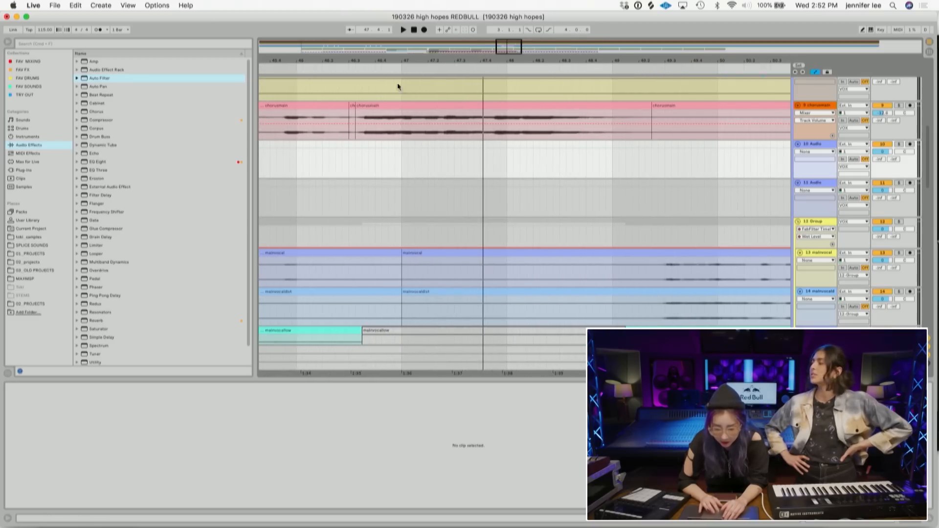
click(353, 105)
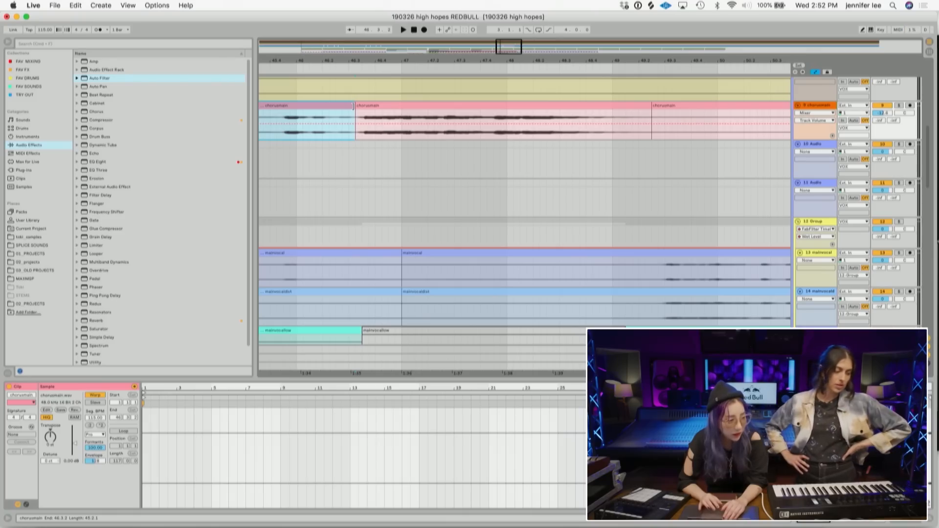
click(362, 107)
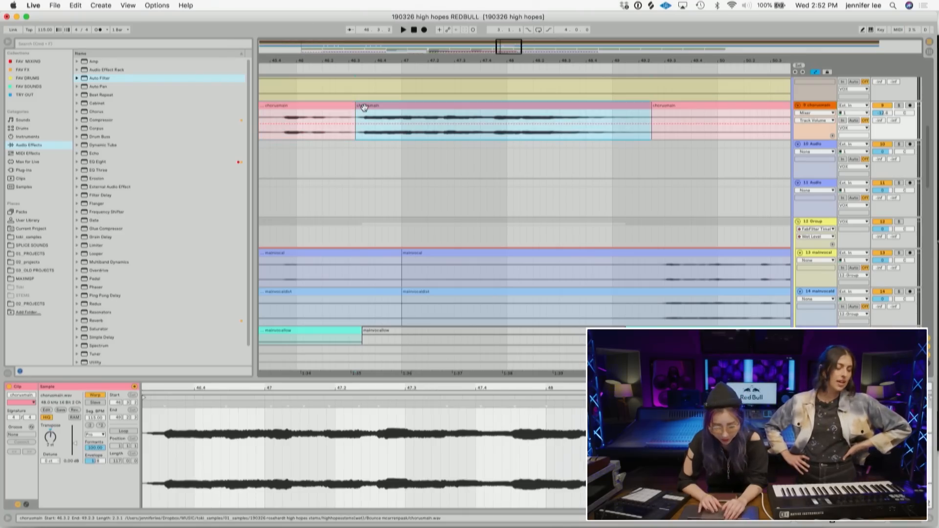
drag(364, 106, 497, 148)
- Lower the copied chorusmain clip's gain while playing it back
key(space)
key(space)
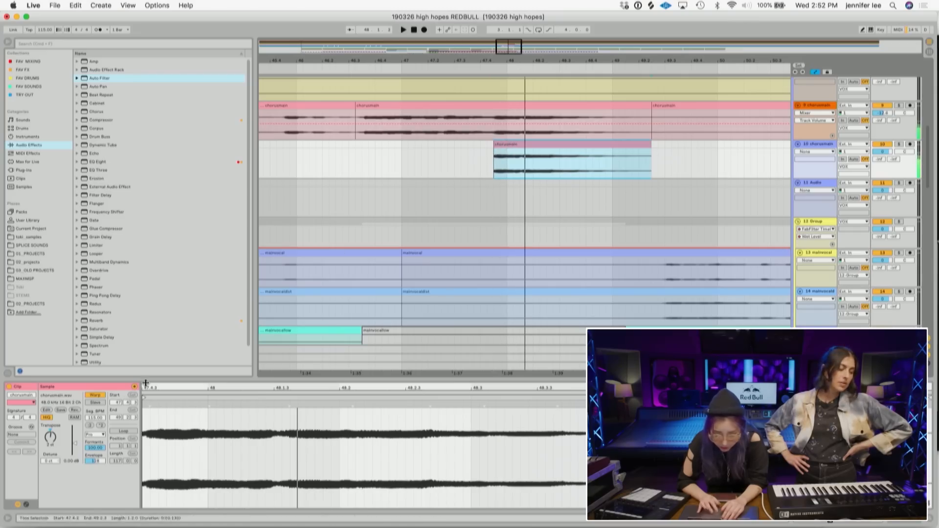
click(50, 442)
key(space)
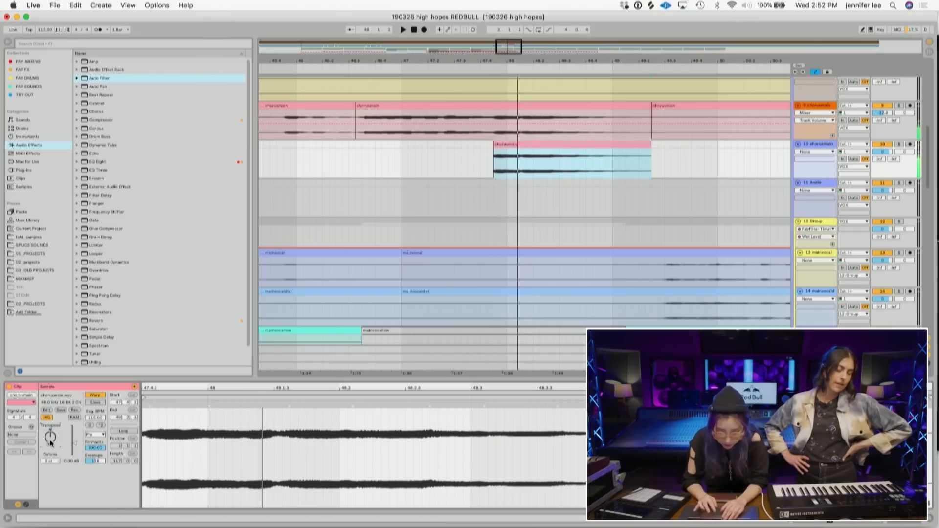
drag(73, 448, 73, 458)
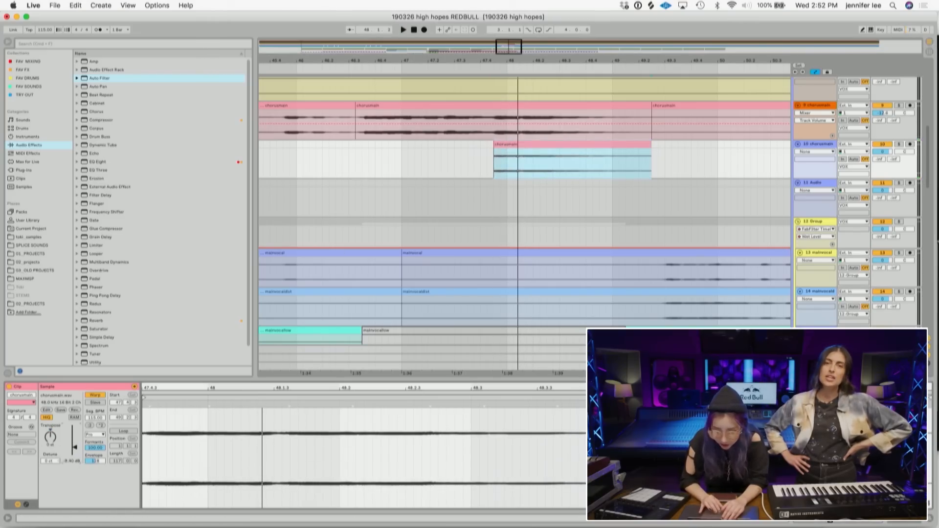
- Solo the chorusmain track and transpose the copied clip to -1 semitone
click(900, 105)
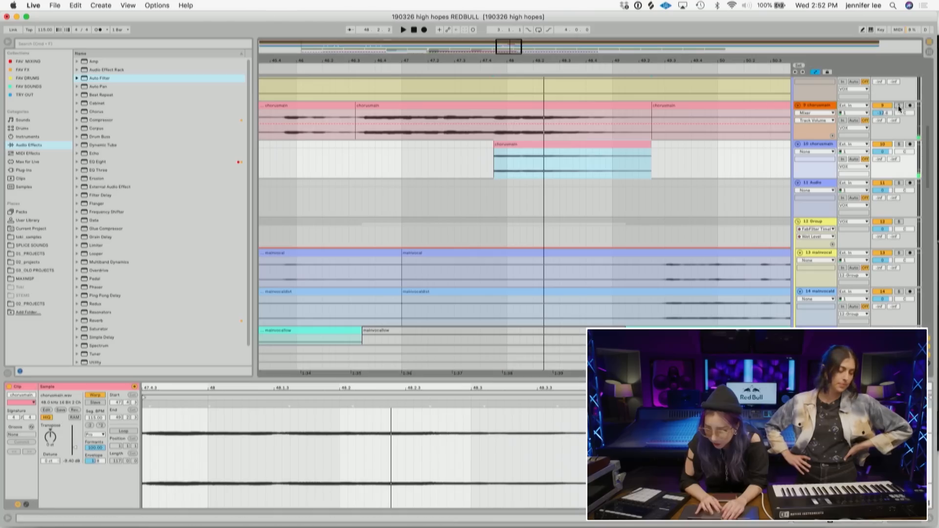
key(space)
key(space)
click(512, 143)
key(space)
key(space)
click(51, 438)
text(-1)
key(Return)
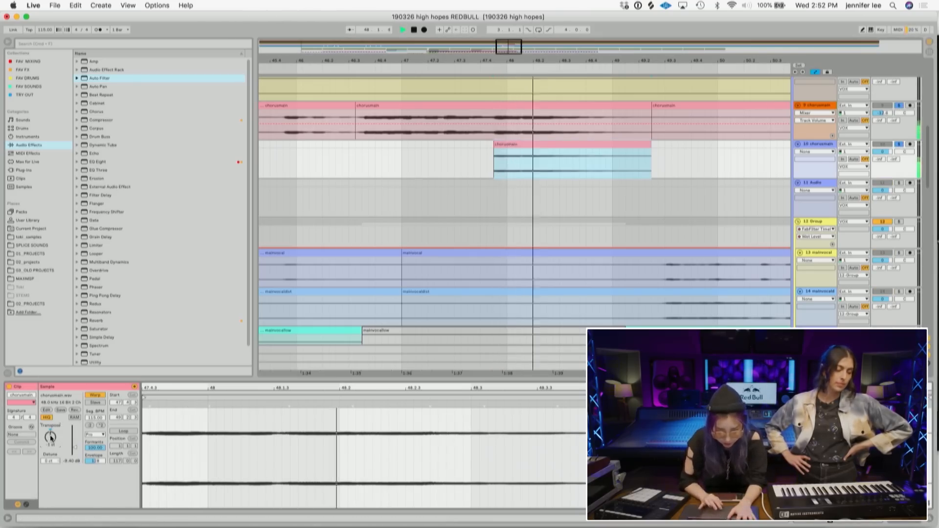
- Isolate the first beat of the copied chorusmain clip and adjust that segment's transposition
drag(494, 144, 519, 145)
key(space)
key(space)
key(space)
key(space)
key(Down)
key(space)
drag(521, 136, 494, 169)
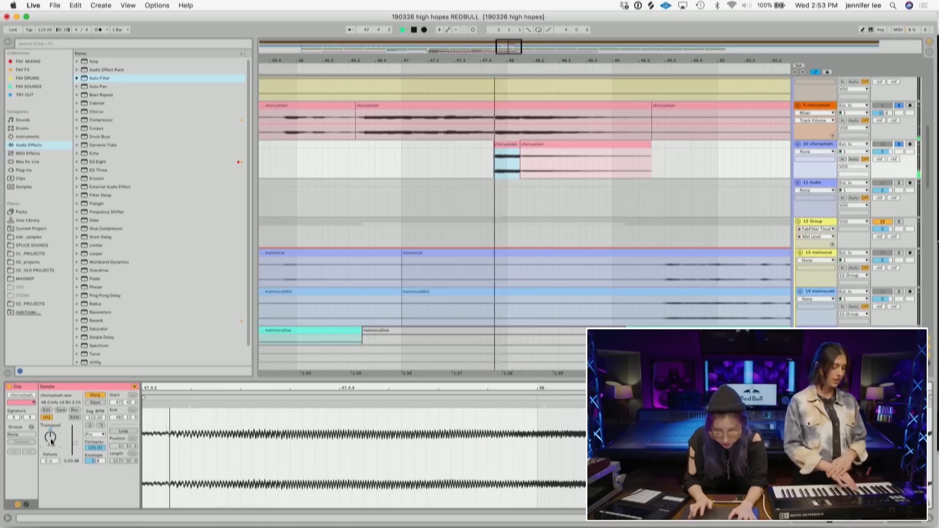
drag(51, 438, 73, 452)
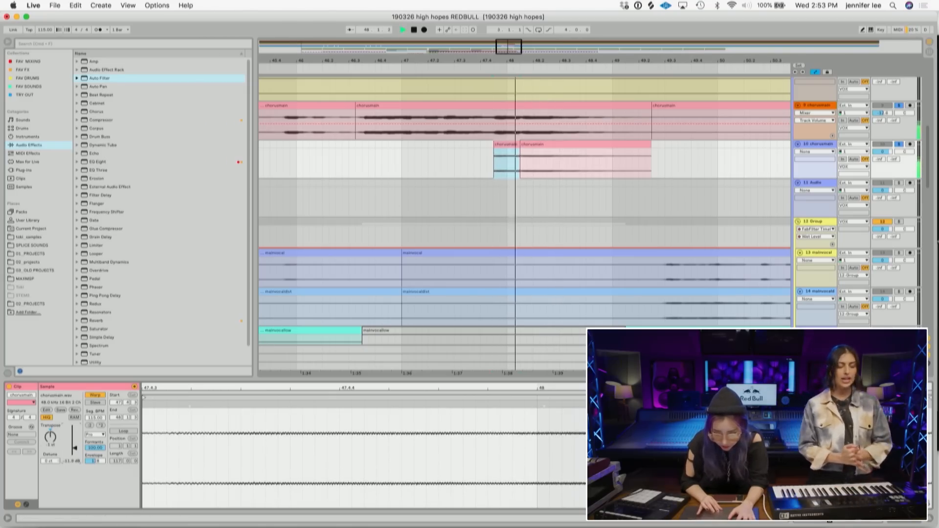
- Unsolo the chorusmain track and play the chorus section back
click(901, 105)
key(space)
click(882, 152)
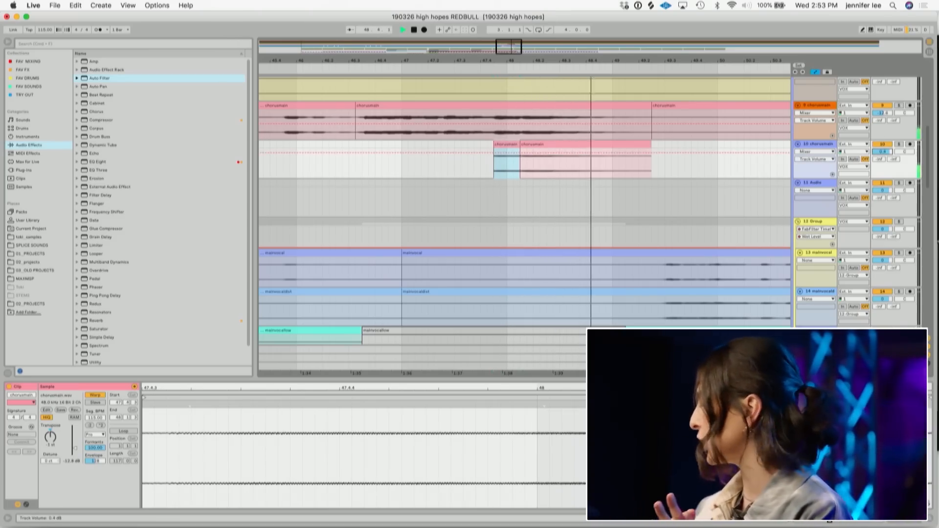
- Delete a short section from the three memovocal tracks just after the chorus break near bar 49
click(384, 134)
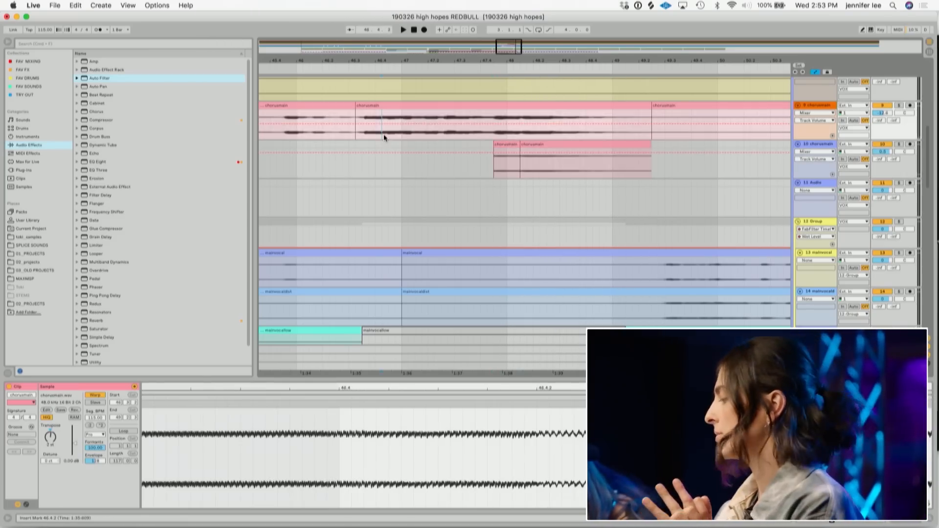
key(minus)
key(minus)
drag(527, 60, 527, 53)
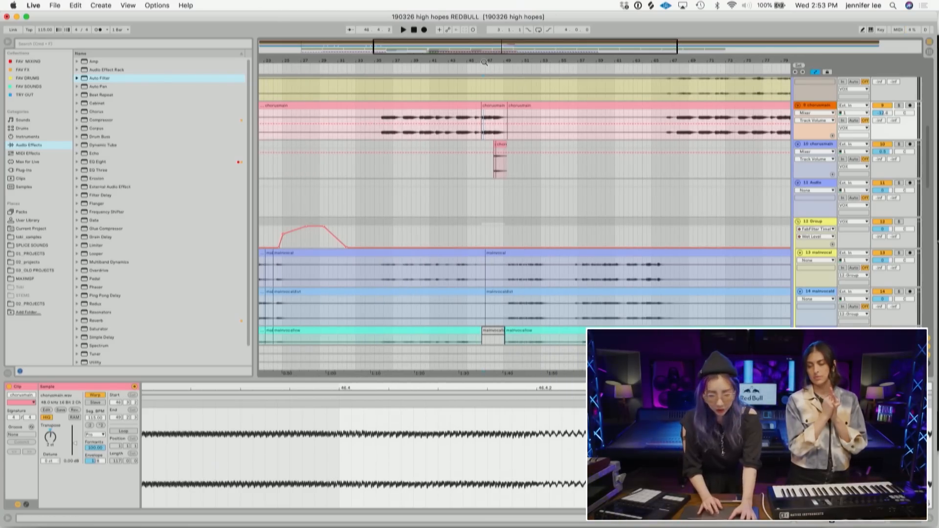
drag(468, 61, 480, 83)
key(space)
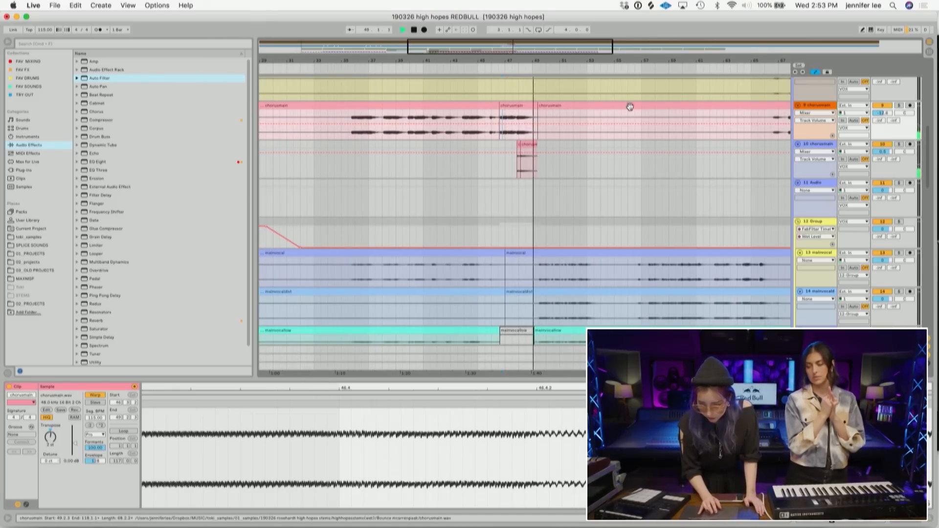
scroll(565, 198, down, 5)
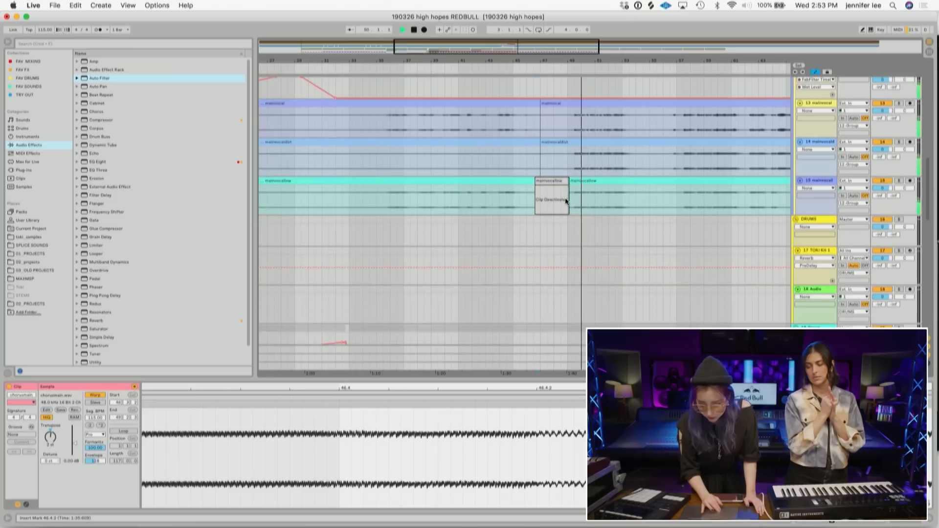
key(space)
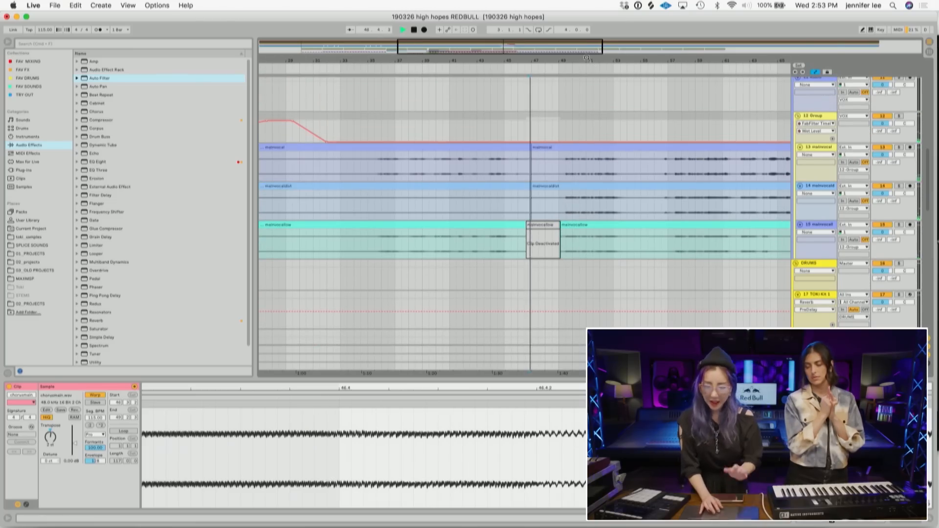
key(space)
drag(586, 57, 473, 58)
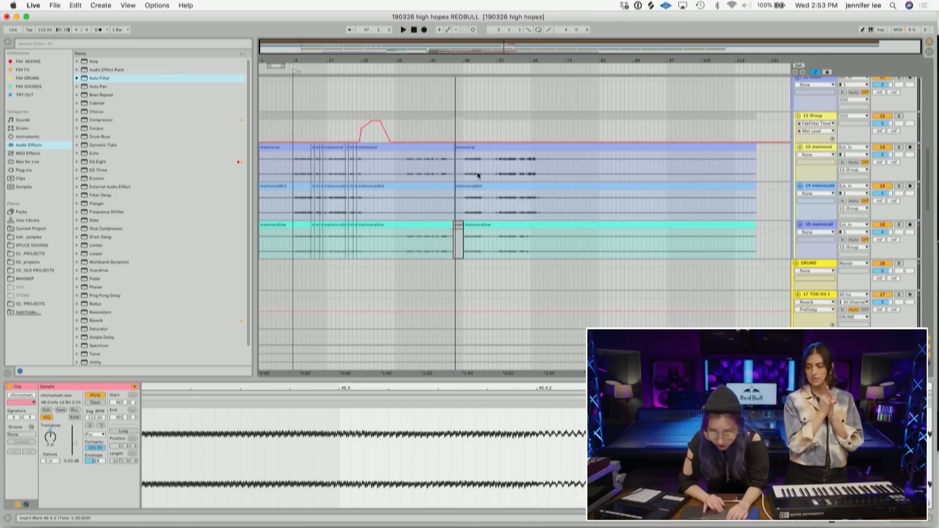
scroll(478, 204, up, 5)
scroll(478, 204, down, 5)
drag(489, 208, 462, 104)
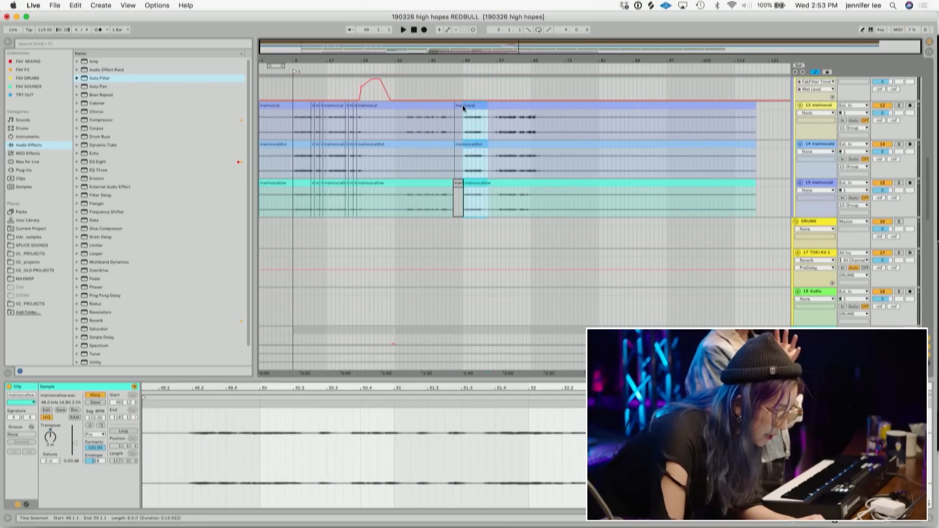
key(Delete)
- Draw a rising ramp in the vocal group's effect automation just before the break near bar 48
scroll(447, 125, up, 2)
scroll(447, 125, up, 7)
scroll(447, 125, down, 10)
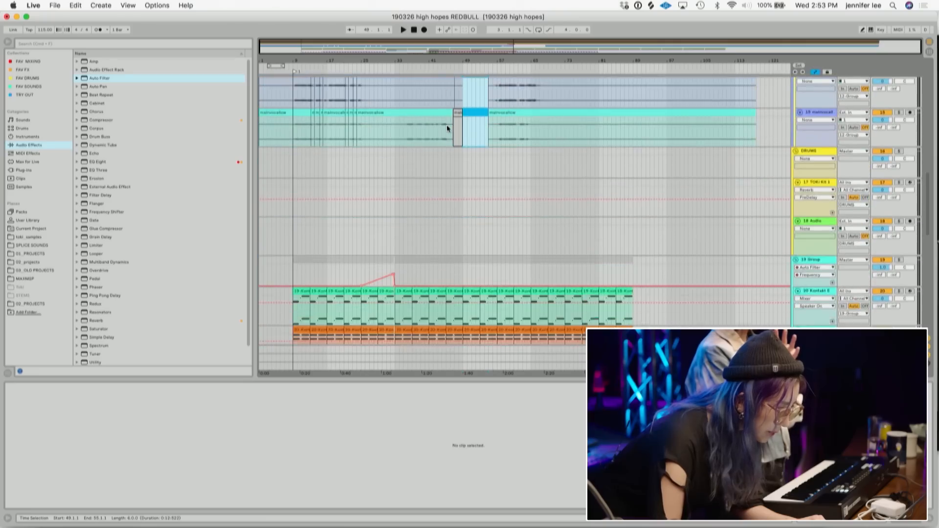
scroll(447, 125, up, 4)
click(432, 110)
key(space)
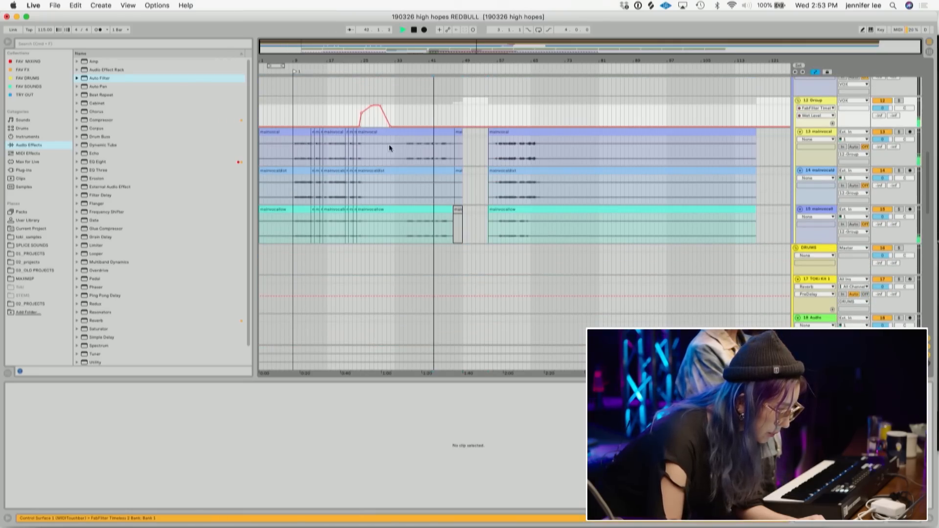
drag(395, 106, 360, 101)
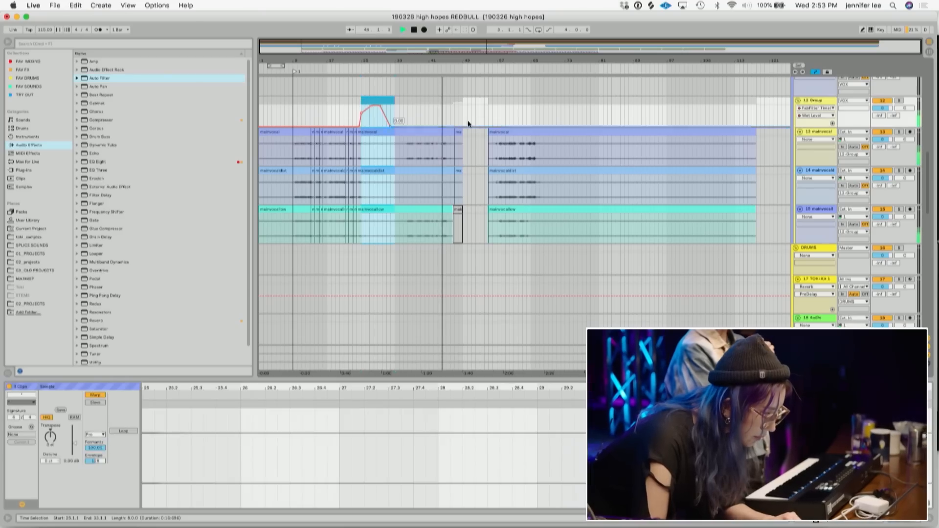
click(457, 113)
click(447, 126)
drag(455, 127, 455, 108)
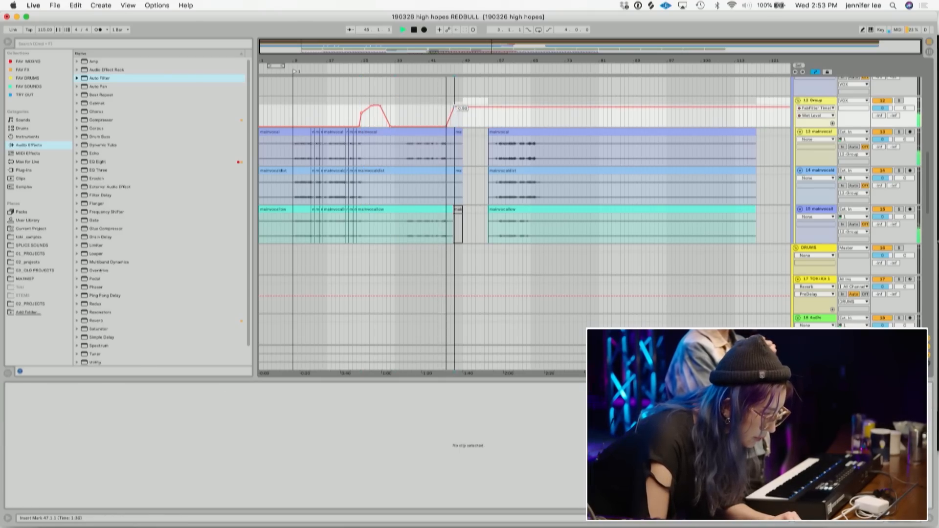
- Add a falling ramp that brings the vocal group's effect automation back down after the break
drag(467, 63, 449, 105)
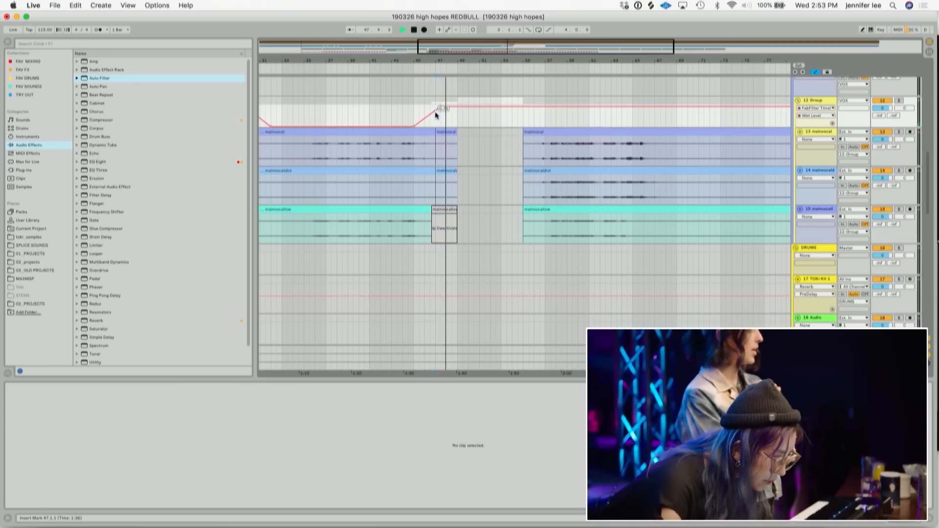
click(490, 106)
drag(512, 106, 512, 127)
- Scroll through the tracks to review the arrangement around the break
scroll(455, 192, up, 8)
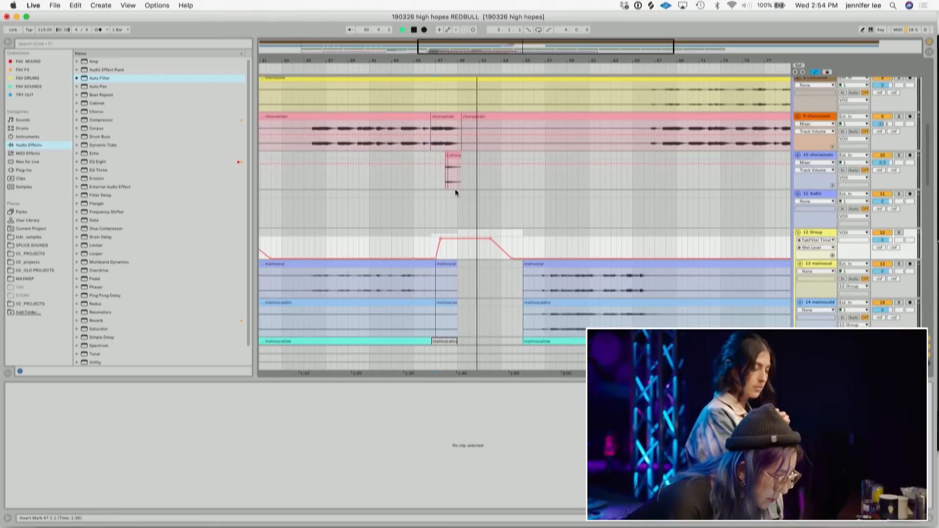
scroll(456, 193, down, 1)
scroll(455, 191, down, 4)
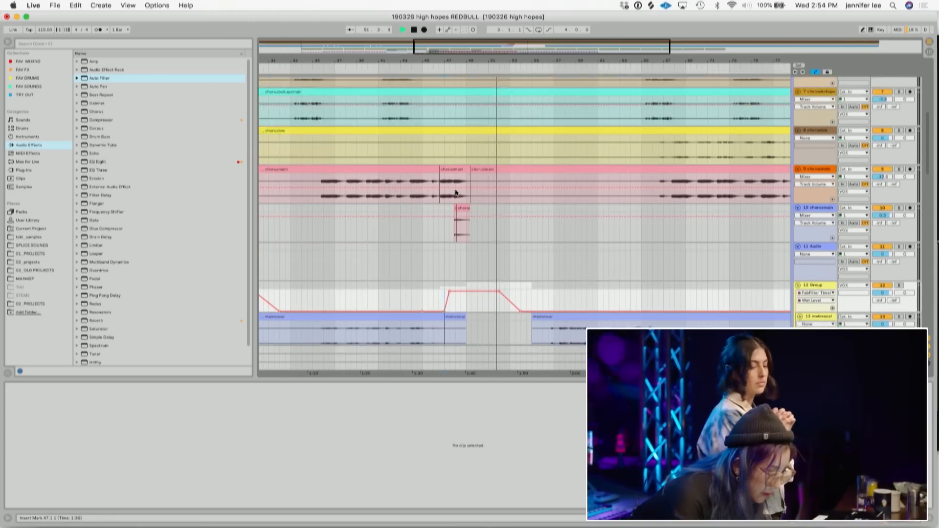
drag(822, 82, 813, 223)
click(441, 219)
scroll(442, 219, down, 10)
scroll(441, 219, up, 10)
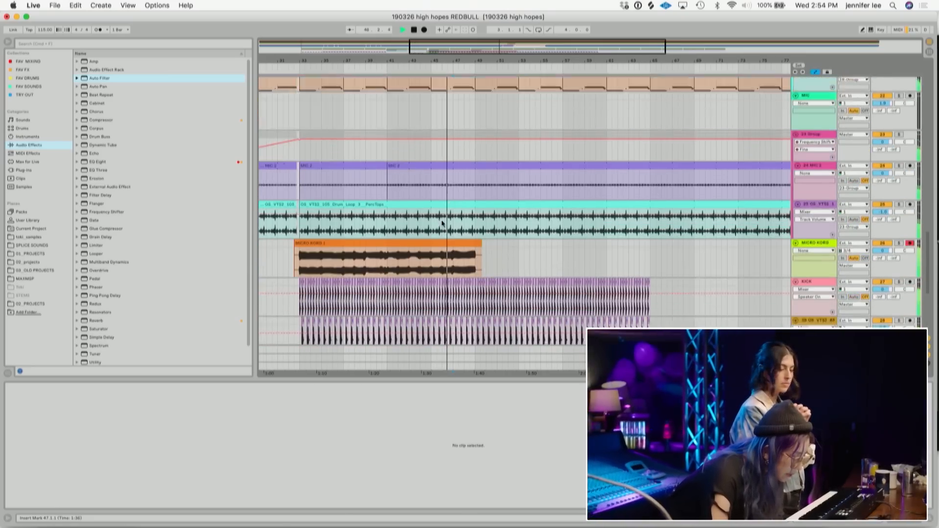
scroll(442, 223, down, 8)
scroll(442, 224, up, 3)
scroll(442, 224, up, 5)
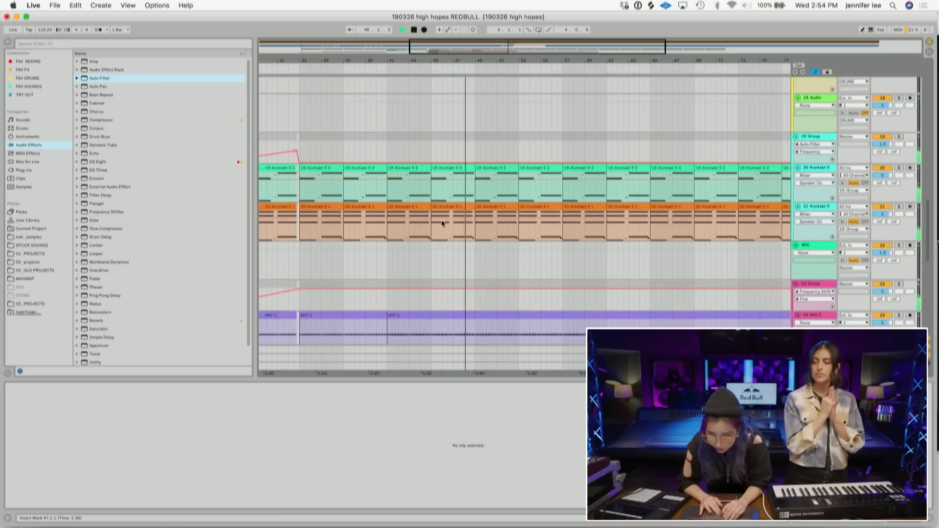
- Deactivate the two orange Kontakt clips on track 21 during the break around bars 49–51
drag(563, 232, 477, 168)
click(552, 205)
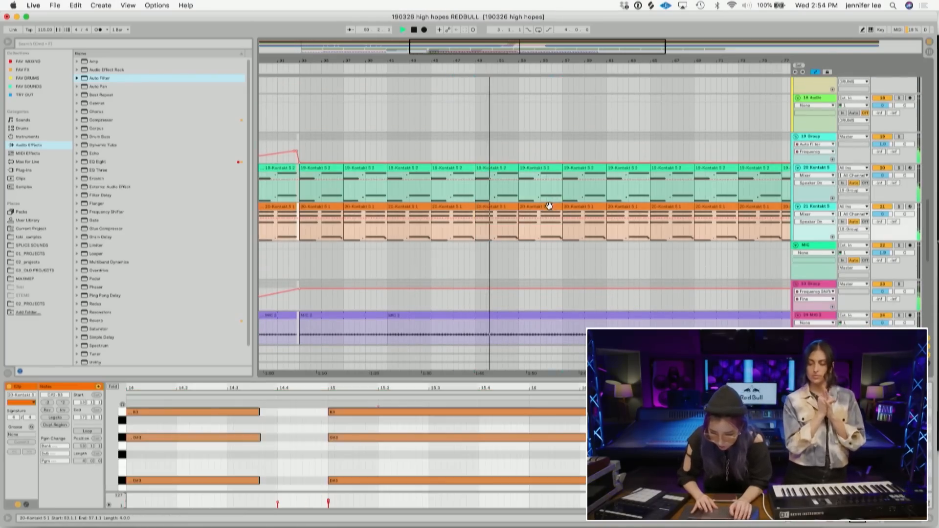
shift+click(486, 208)
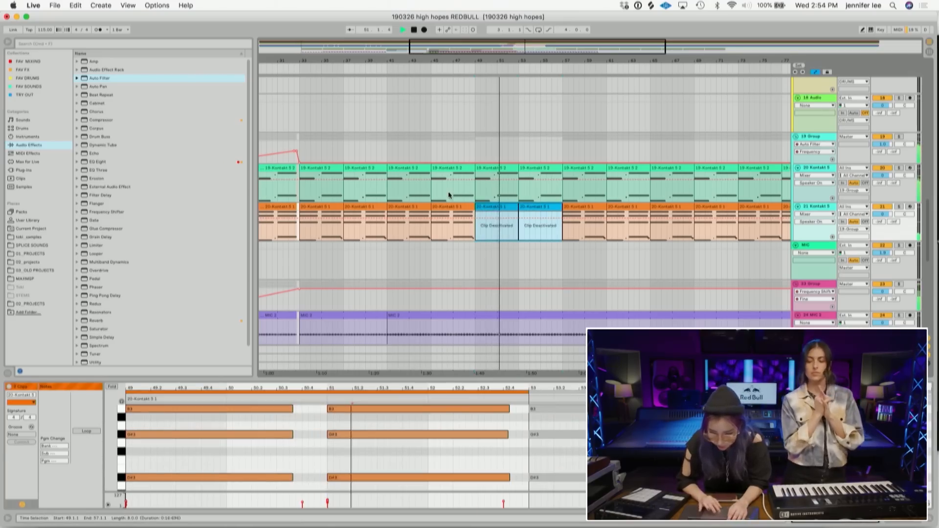
key(0)
- Duplicate the MICRO KORG clip directly after itself
click(451, 195)
double_click(469, 55)
scroll(454, 143, down, 10)
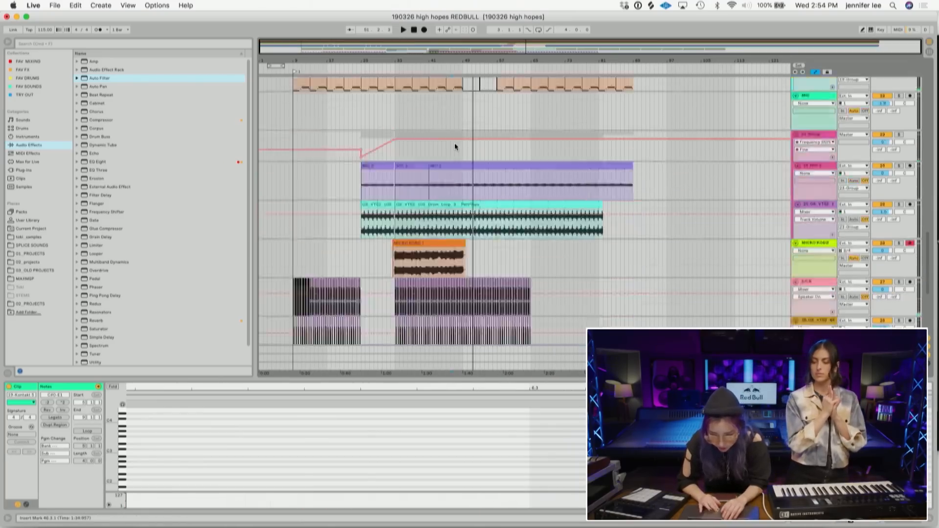
click(464, 87)
drag(459, 61, 345, 146)
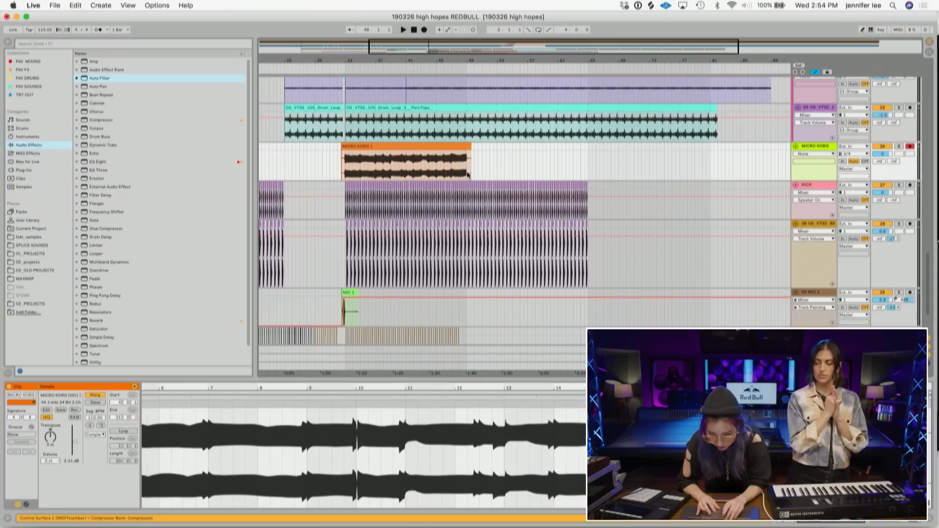
key(super+d)
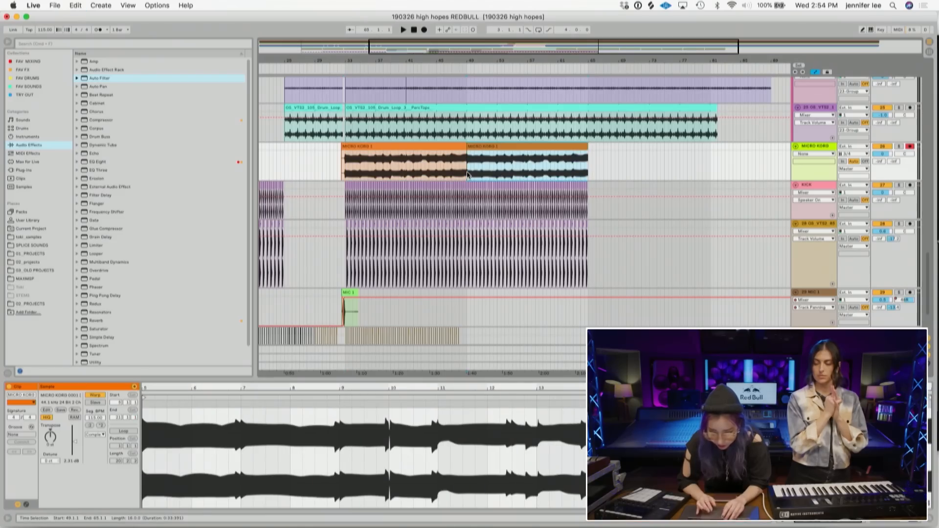
- Split out a short section of the MIC 2, drum loop and MICRO KORG clips just before bar 49
click(340, 174)
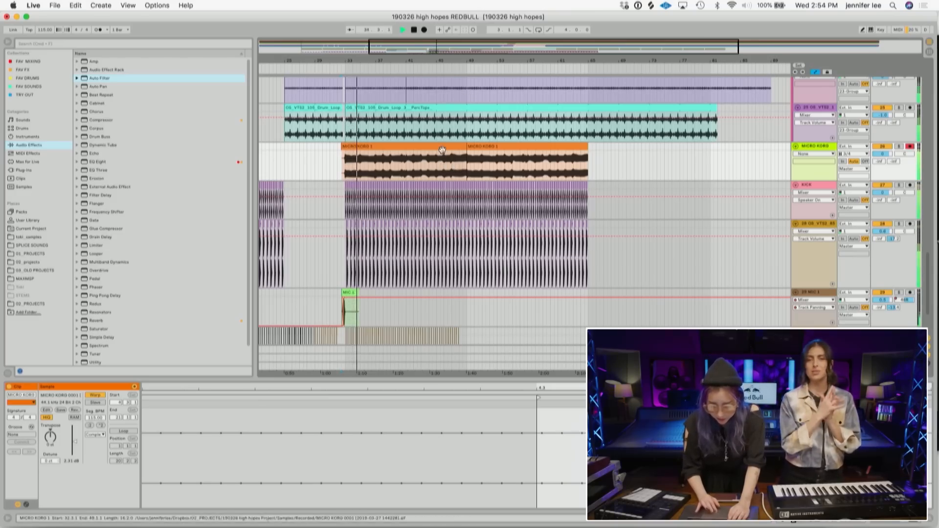
drag(460, 56, 460, 98)
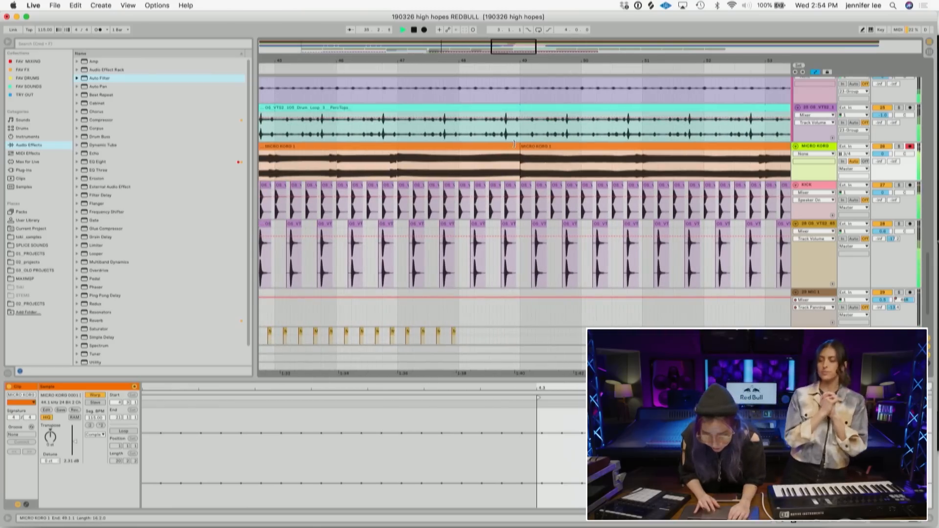
scroll(521, 171, up, 2)
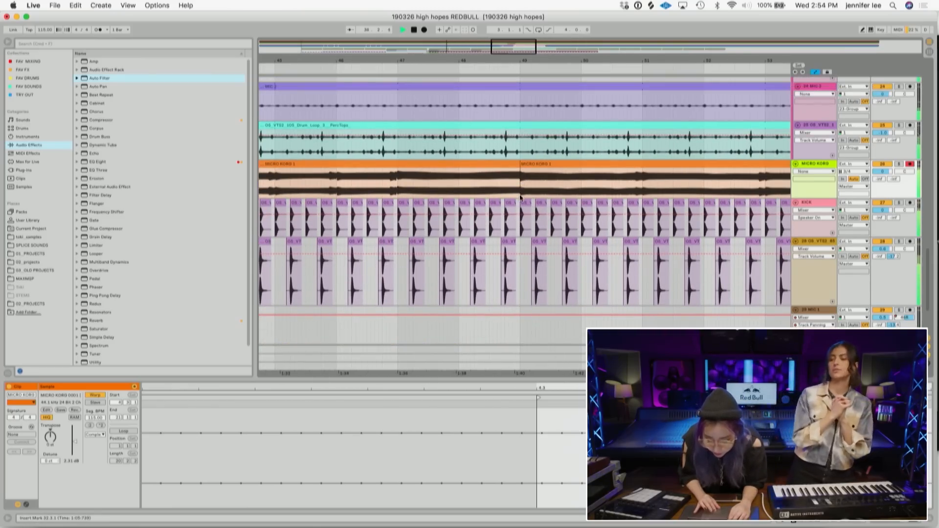
drag(521, 197, 513, 122)
key(super+e)
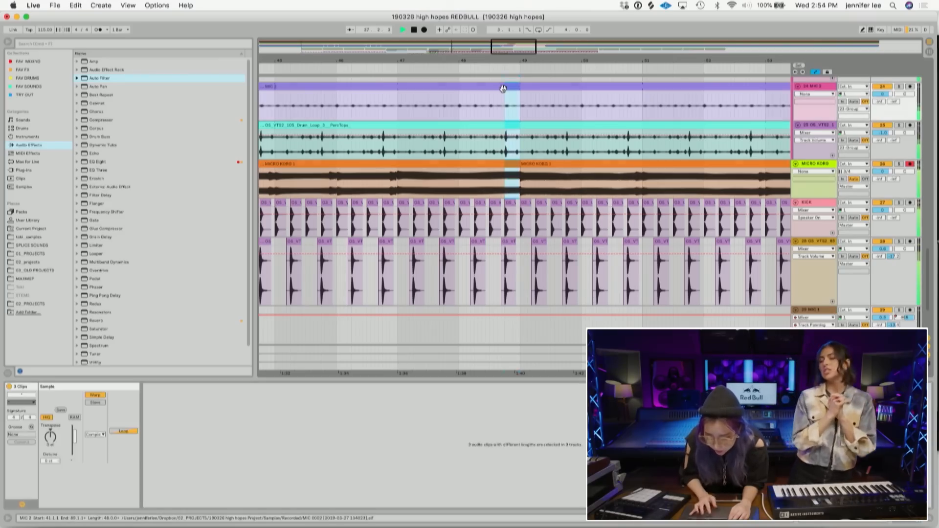
click(474, 116)
key(space)
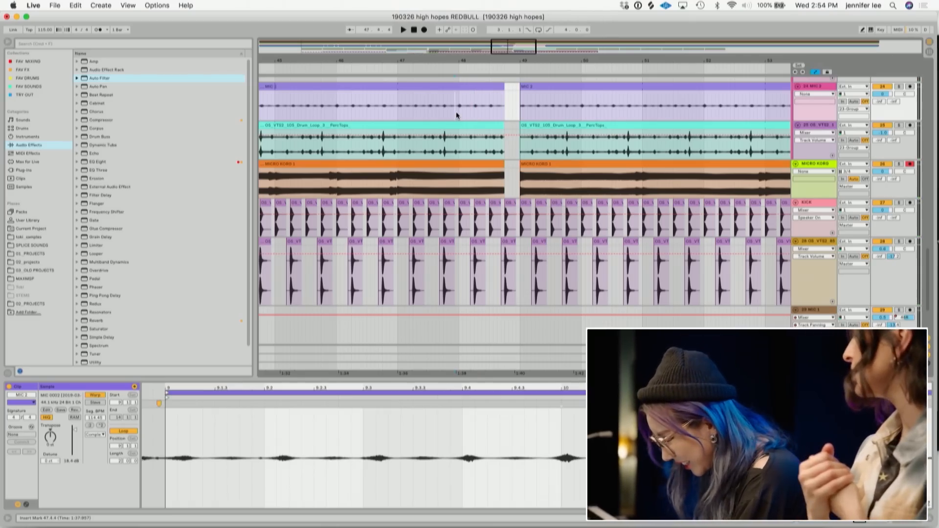
- Draw an automation block on the group track's ValhallaPlate parameter over the gap before bar 49
click(460, 113)
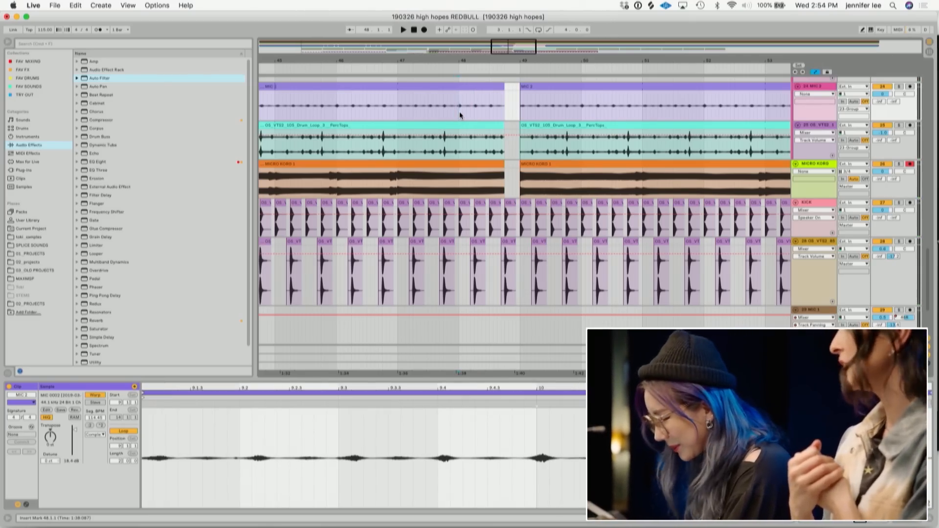
key(space)
scroll(483, 147, down, 4)
scroll(483, 147, up, 6)
key(space)
click(437, 157)
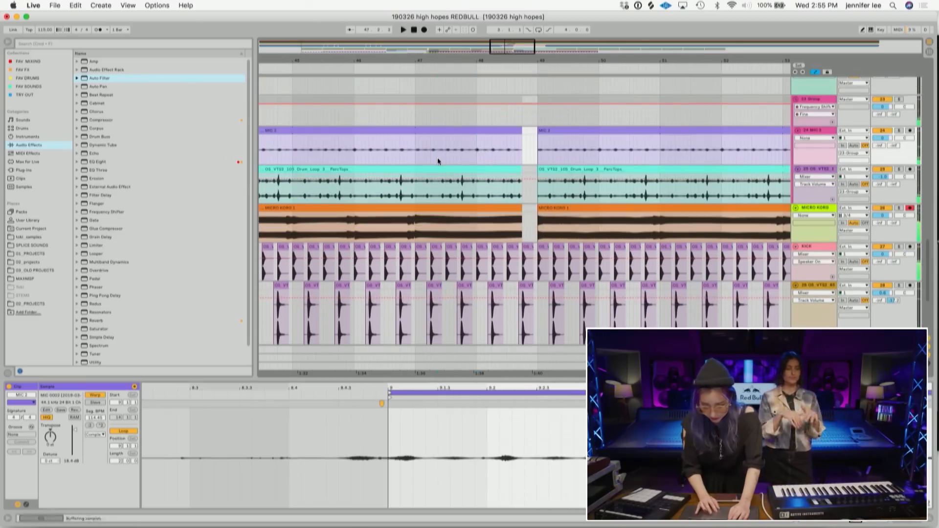
key(space)
key(b)
drag(522, 109, 537, 108)
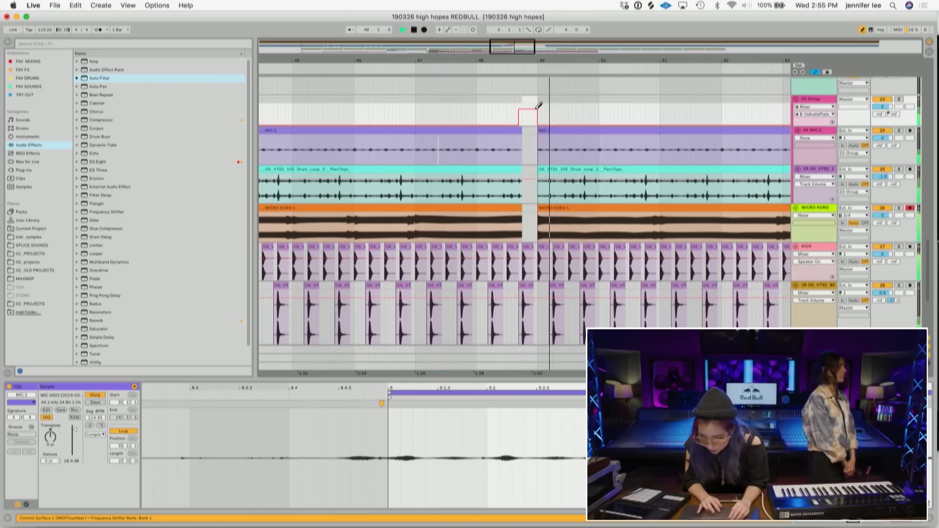
- Group the KICK and drum sample tracks into a new group track
scroll(724, 156, down, 4)
click(822, 168)
shift+click(818, 207)
key(super+g)
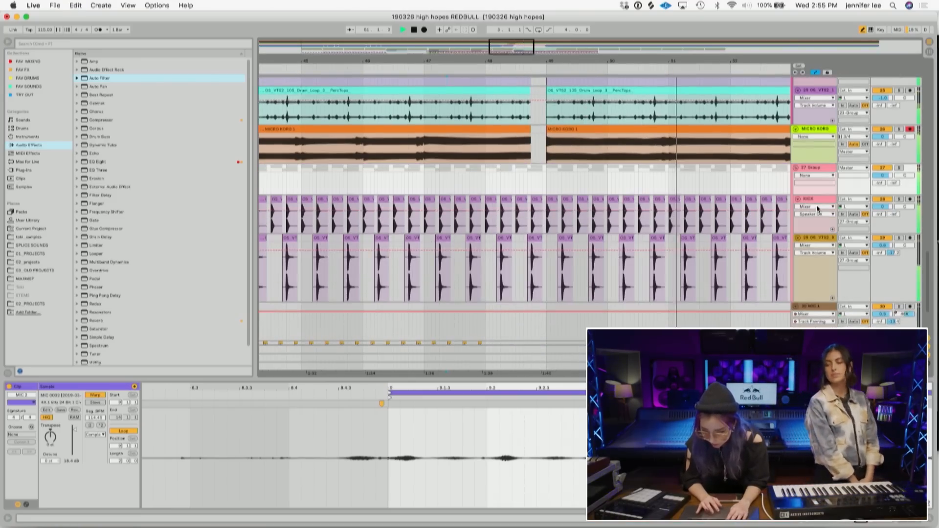
- Draw an automation pulse on the new group over the same gap and play it back
click(890, 184)
click(539, 171)
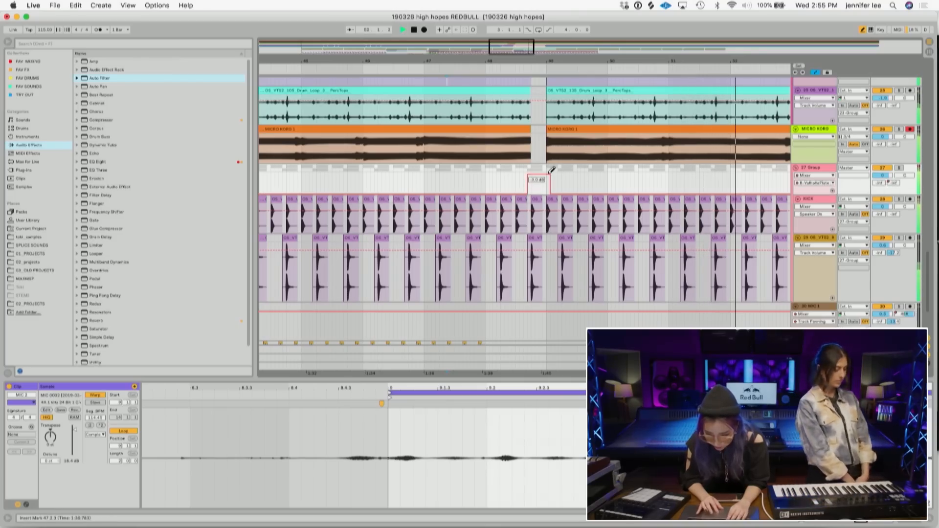
key(space)
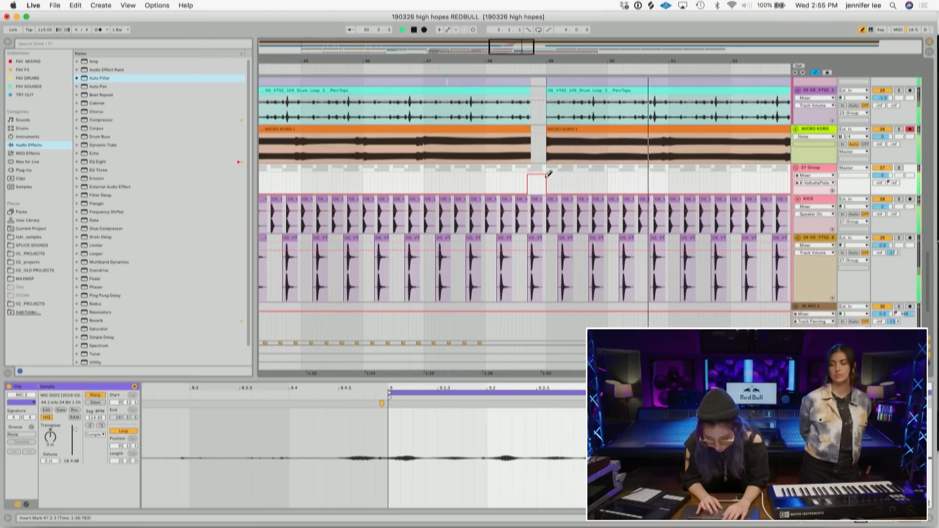
- Reshape the end of the group's automation pulse before bar 49 into a slight downward slope and play it back
click(516, 180)
key(space)
key(space)
drag(536, 184, 547, 182)
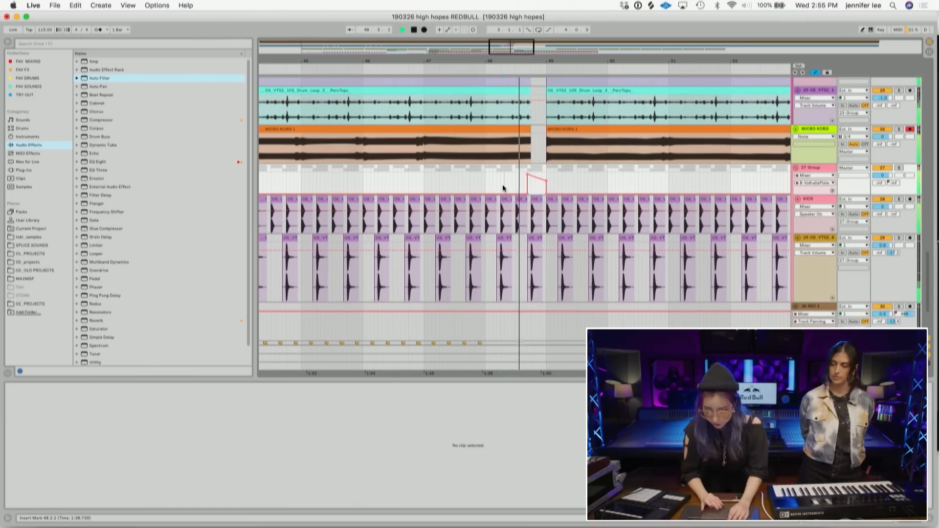
- Play back and inspect the tracks around the gap before bar 49, zooming in and scrolling through the arrangement
scroll(503, 184, up, 5)
key(space)
mouse_move(569, 48)
mouse_down()
mouse_move(569, 22)
mouse_move(569, 47)
mouse_up()
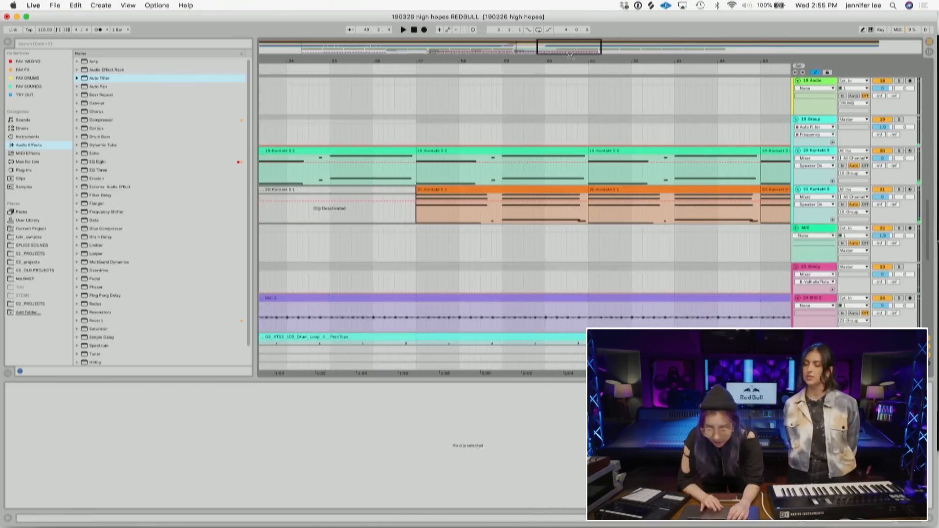
scroll(554, 169, down, 7)
scroll(554, 169, up, 6)
scroll(554, 170, down, 5)
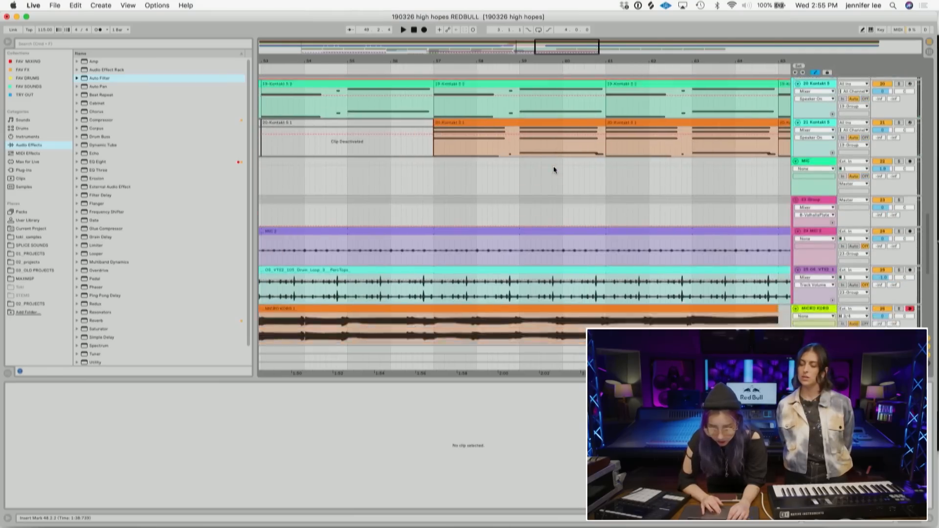
scroll(553, 169, up, 5)
key(space)
drag(559, 60, 553, 28)
key(space)
drag(488, 59, 486, 107)
key(space)
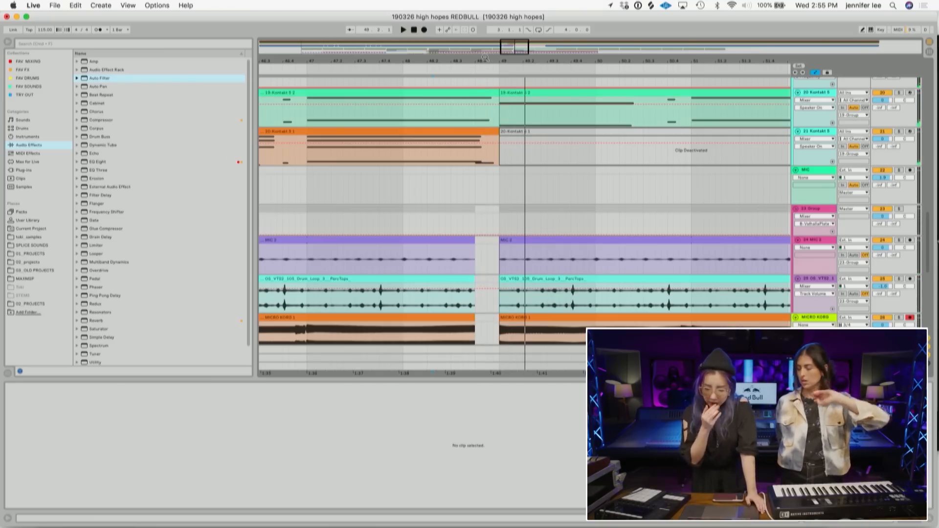
drag(485, 58, 485, 26)
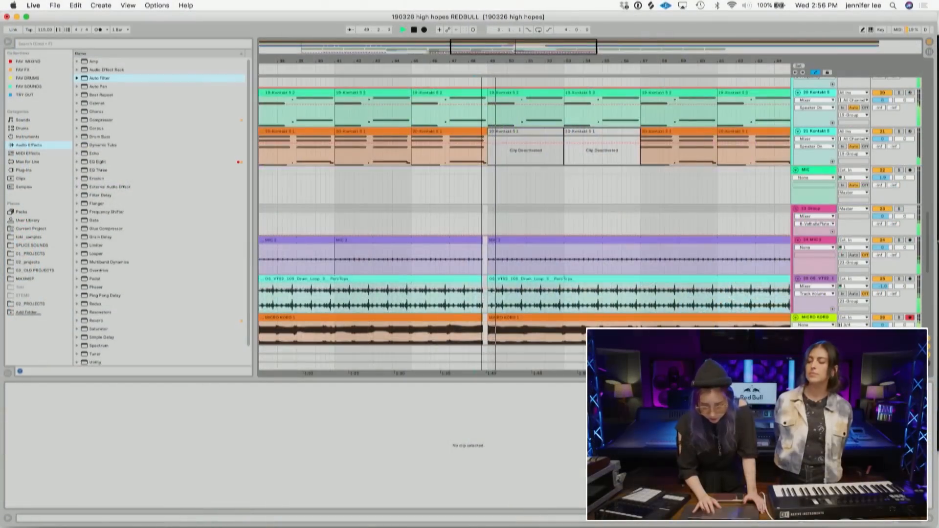
drag(482, 61, 482, 93)
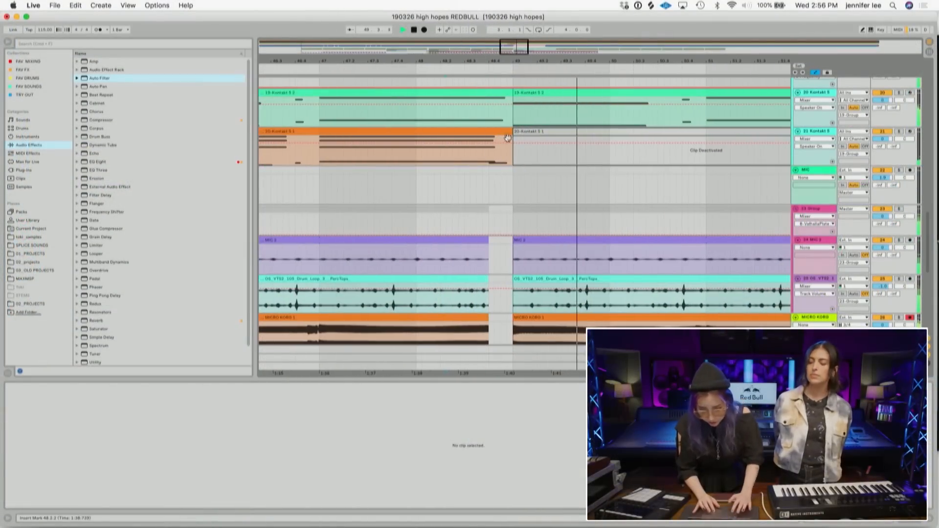
key(space)
drag(513, 154, 490, 100)
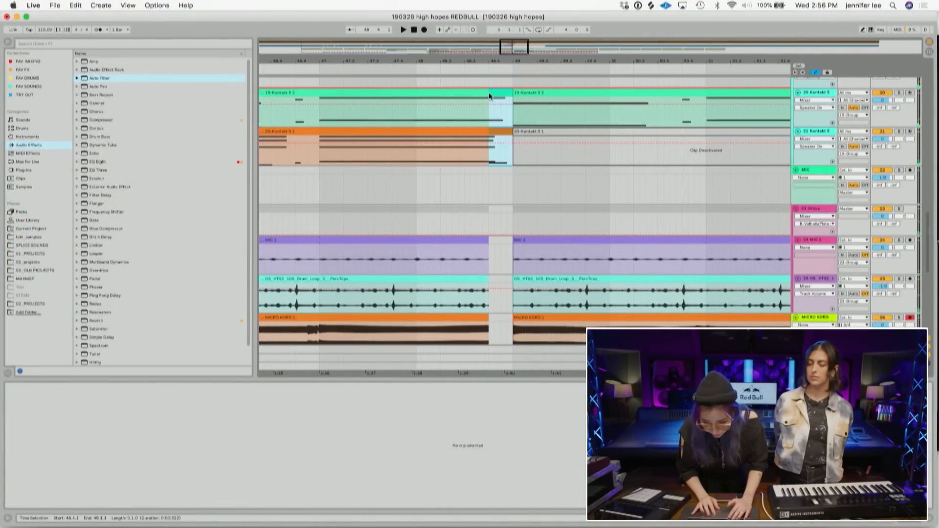
scroll(488, 92, down, 10)
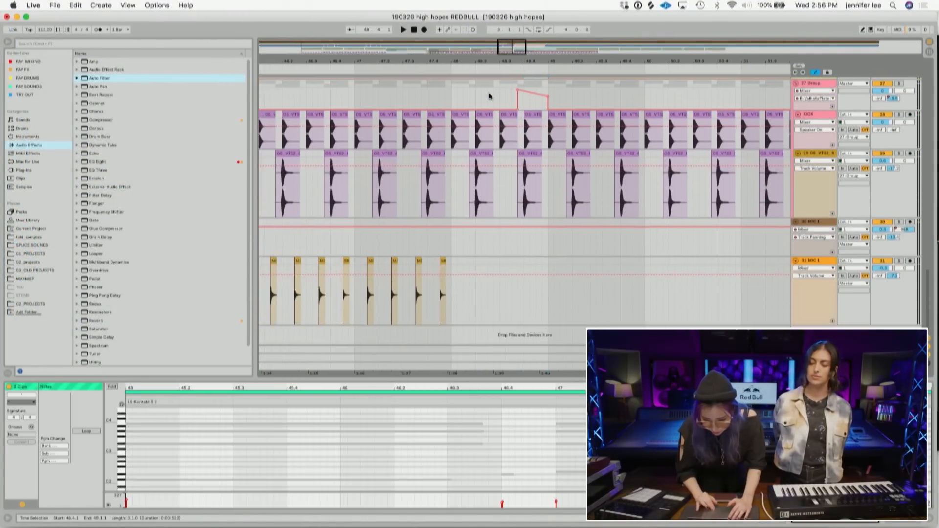
scroll(489, 92, up, 15)
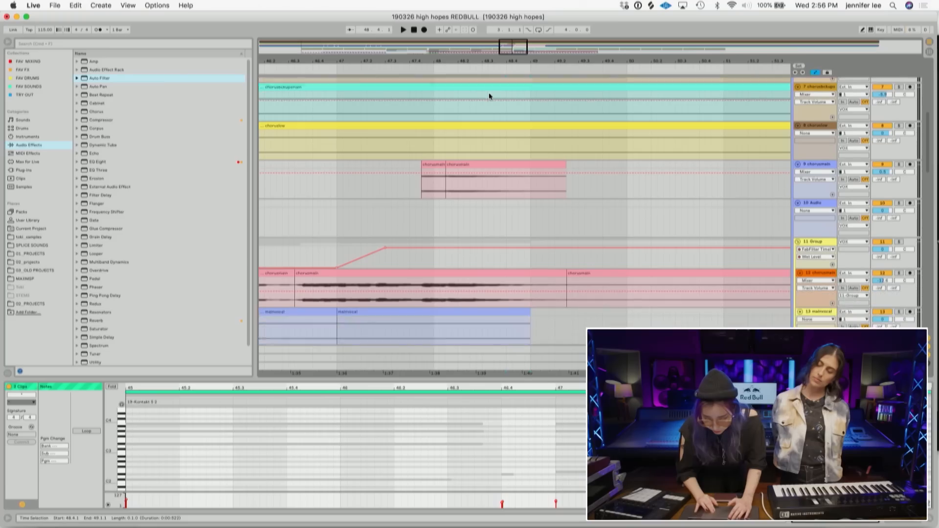
scroll(539, 160, up, 10)
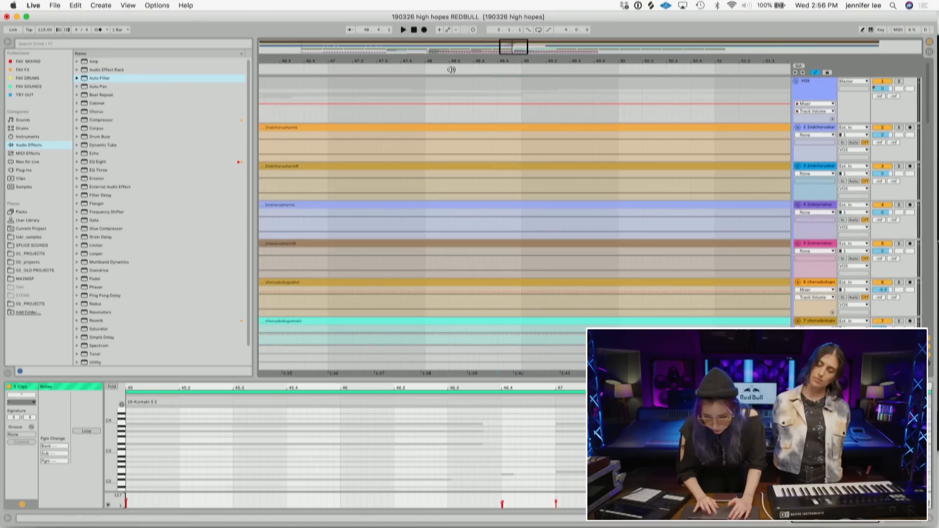
click(457, 69)
scroll(509, 164, down, 20)
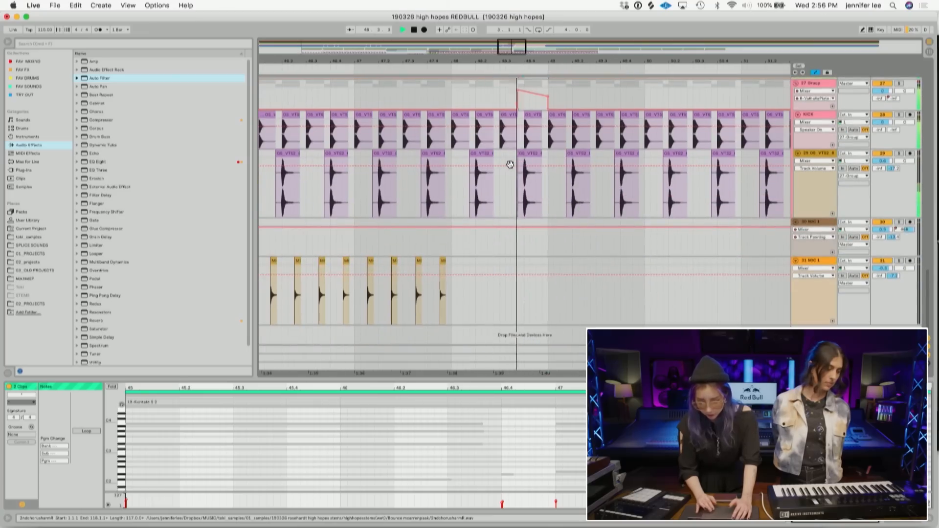
- Adjust the falling edge of the group's automation pulse into a short ramp down, then zoom back out
click(547, 96)
drag(537, 102, 543, 95)
click(509, 100)
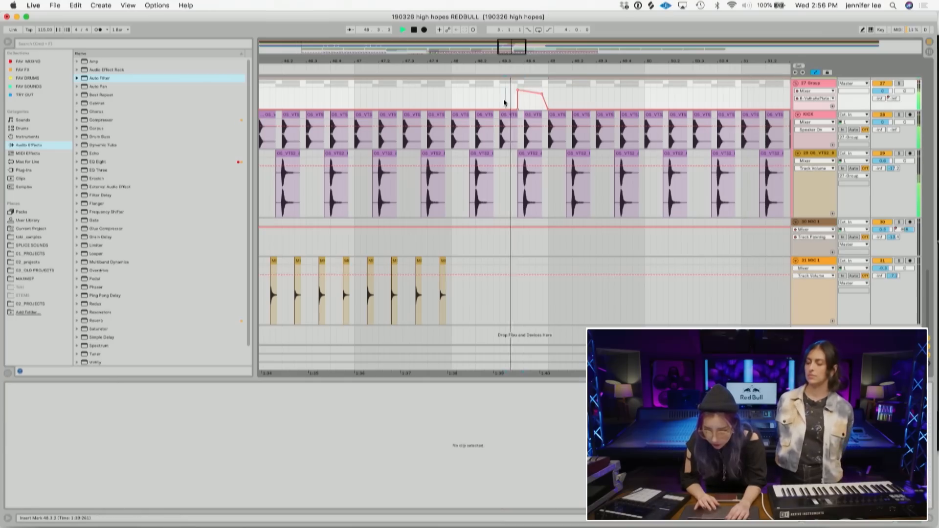
drag(552, 57, 462, 58)
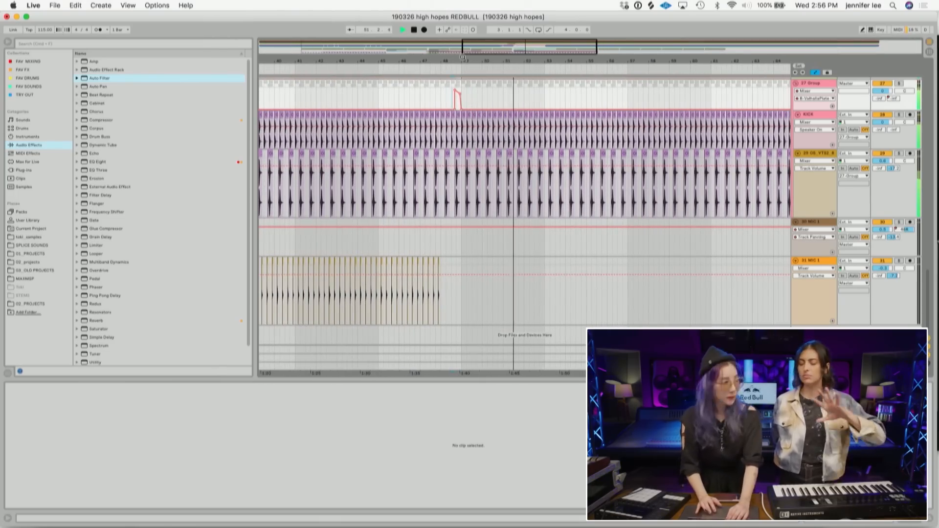
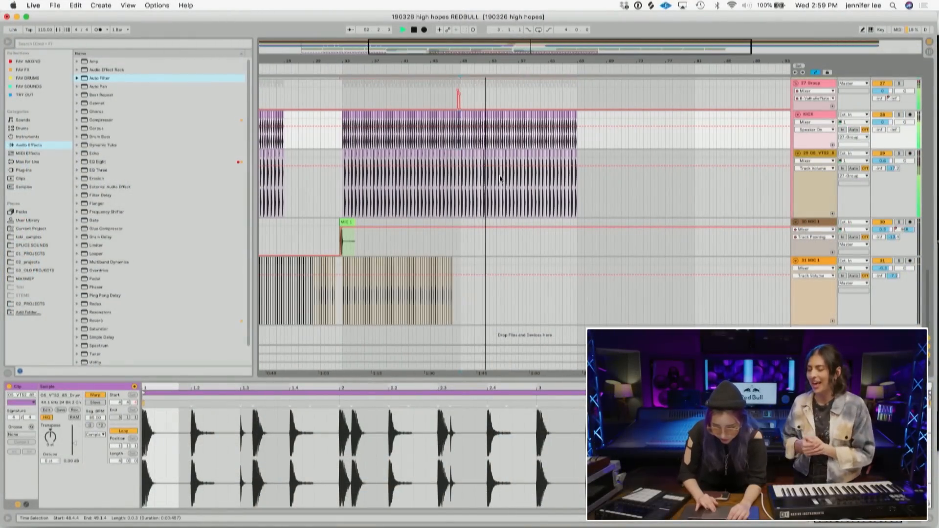
- Play back and scroll through the arrangement tracks around the gap before bar 49, zooming in and out
scroll(500, 179, up, 5)
key(space)
drag(493, 63, 492, 81)
scroll(483, 181, up, 10)
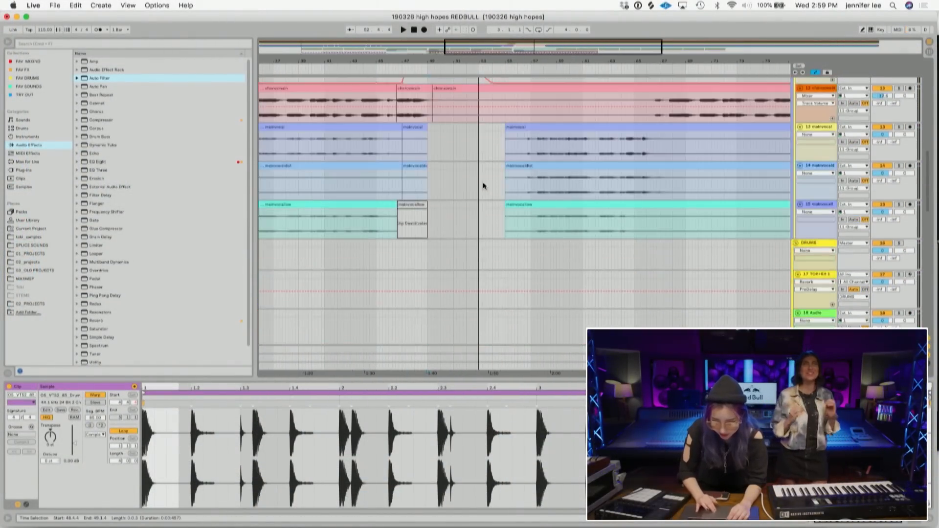
scroll(483, 181, up, 8)
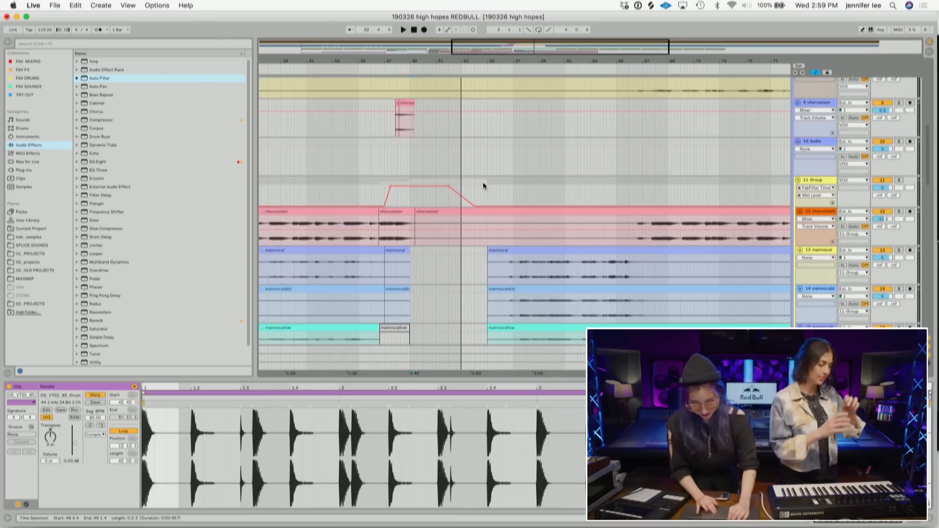
scroll(483, 186, up, 1)
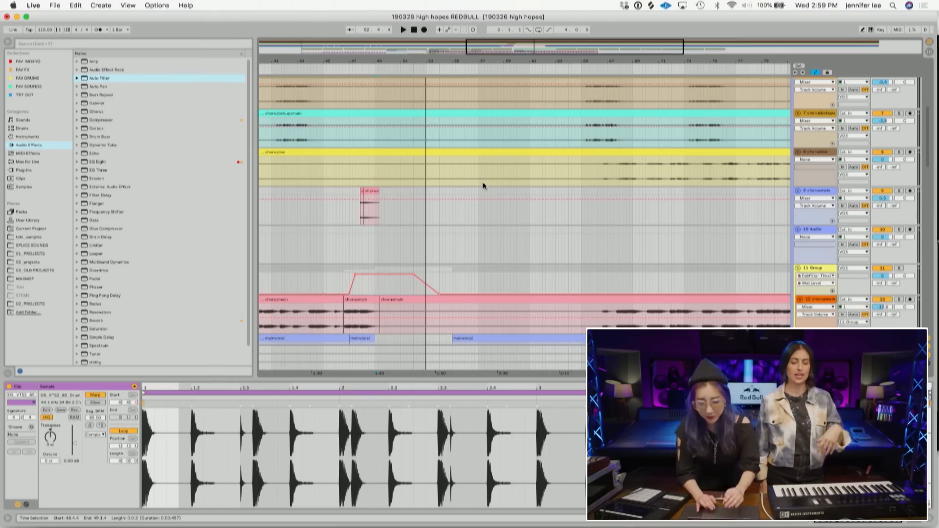
scroll(483, 204, down, 10)
scroll(492, 242, down, 5)
scroll(492, 242, left, 5)
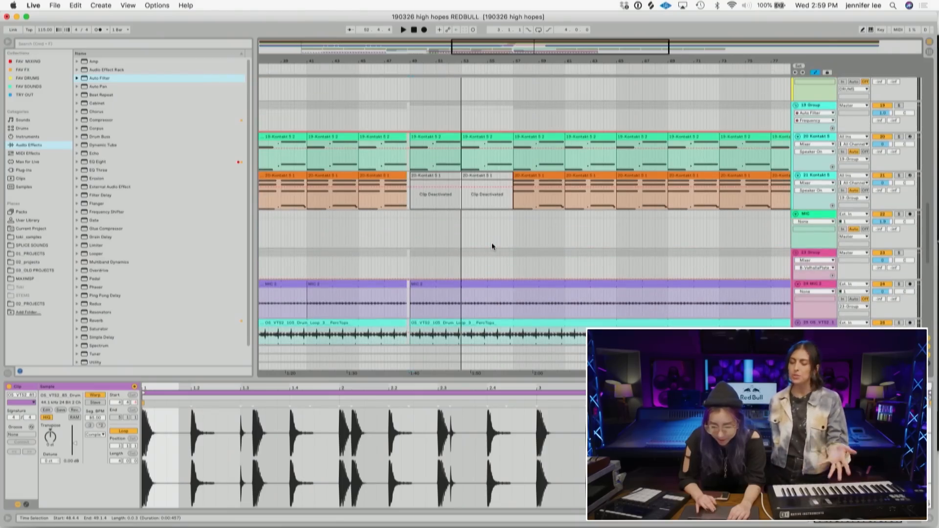
double_click(513, 48)
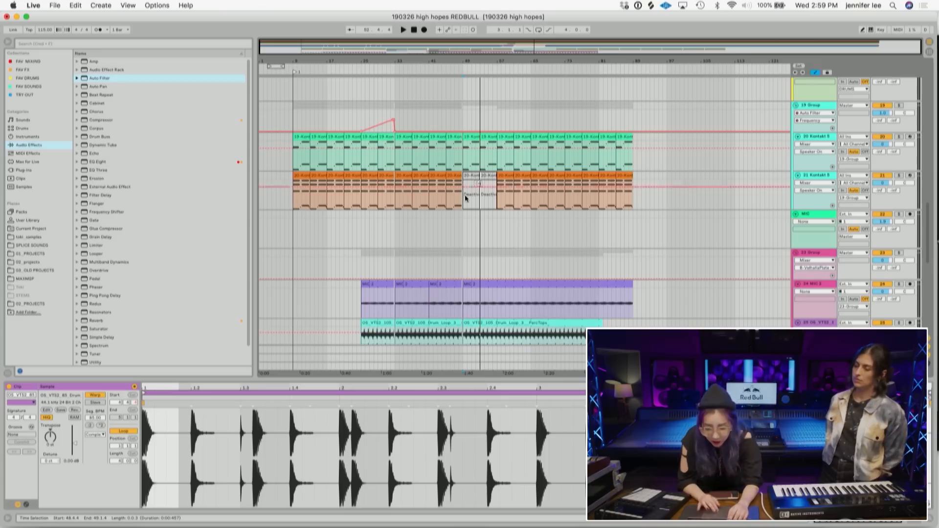
scroll(465, 199, down, 3)
scroll(465, 199, down, 1)
scroll(466, 199, up, 2)
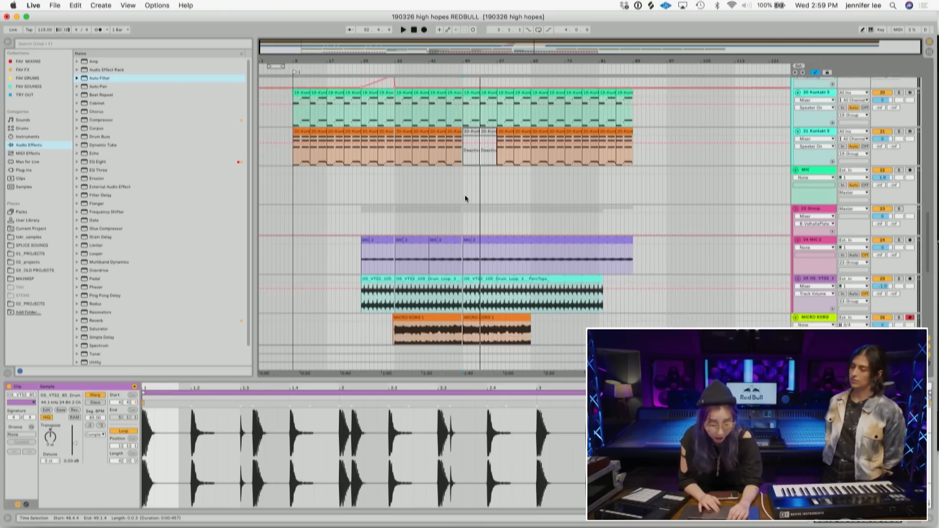
scroll(465, 199, down, 1)
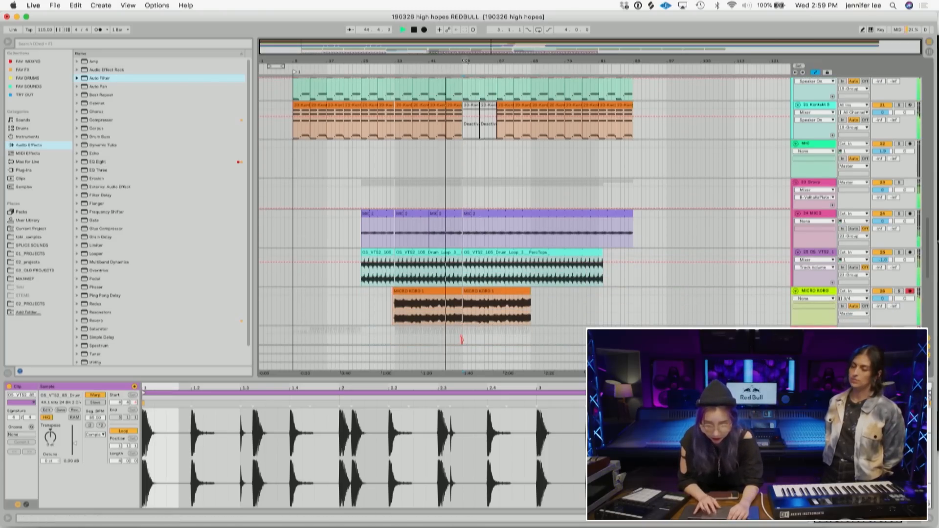
- Delete the MIC 2 and drum loop clip sections between bars 49 and 57
drag(449, 68, 463, 247)
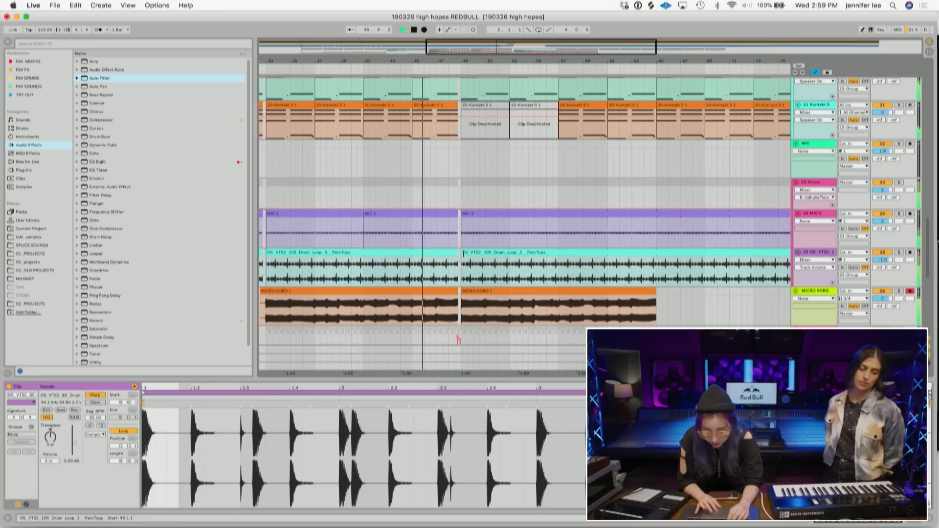
drag(532, 276, 435, 214)
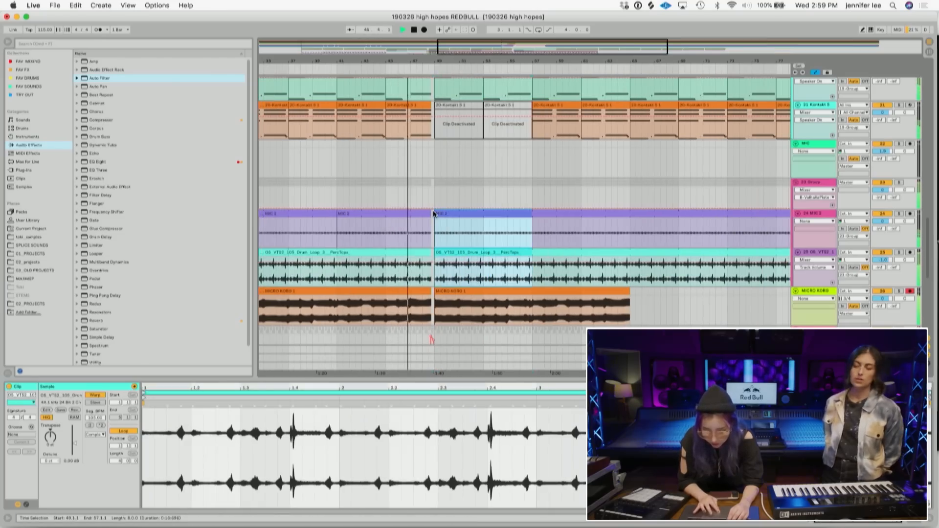
key(Delete)
scroll(434, 214, down, 6)
scroll(434, 214, down, 4)
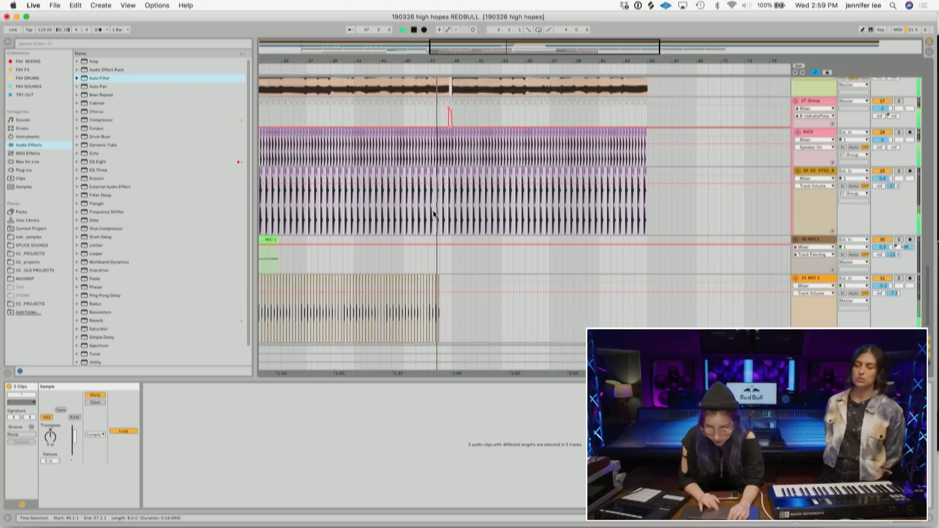
- Try deleting the end of the MIC 1 clip just before bar 49, undoing each attempt
drag(444, 314, 437, 277)
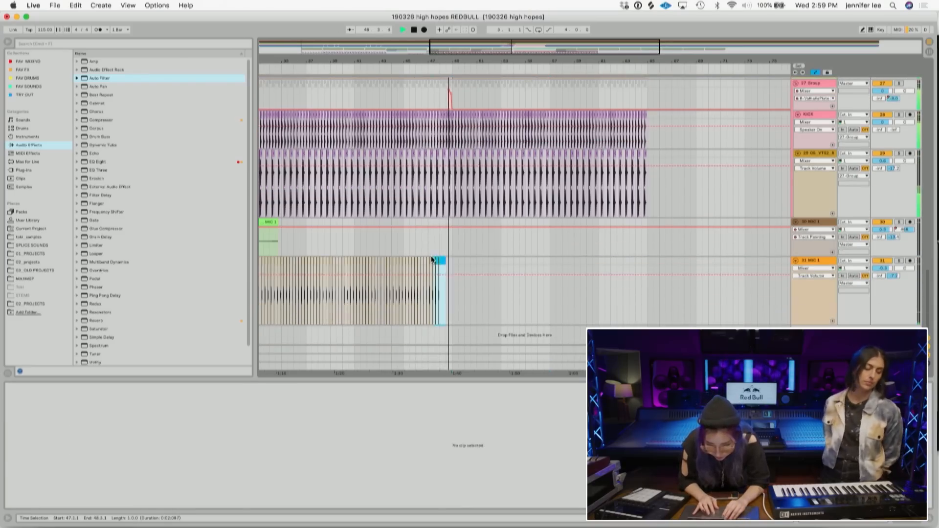
click(431, 262)
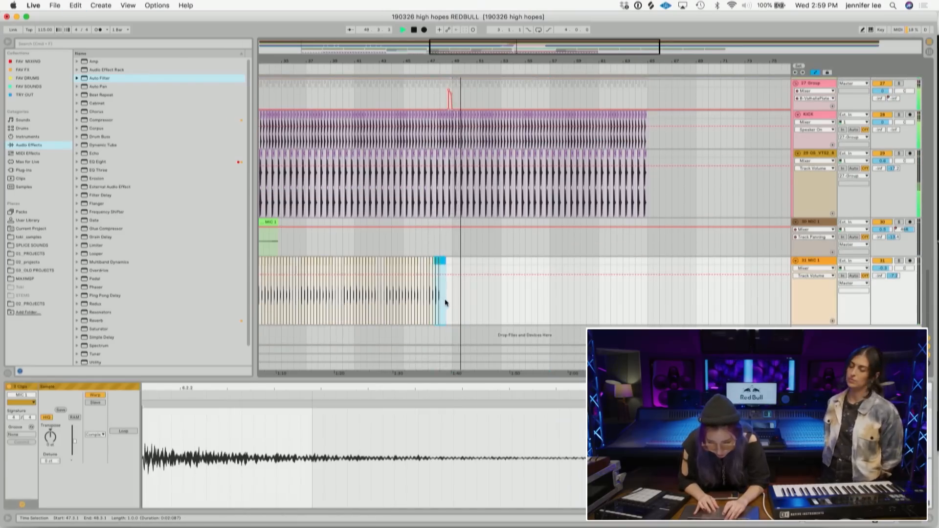
key(Delete)
key(super+z)
key(Delete)
key(super+z)
- Play back and inspect the MIC 1 clip end and surrounding tracks near bar 49, zooming and scrolling through the arrangement
key(space)
drag(440, 64, 441, 147)
click(531, 304)
drag(532, 307, 498, 260)
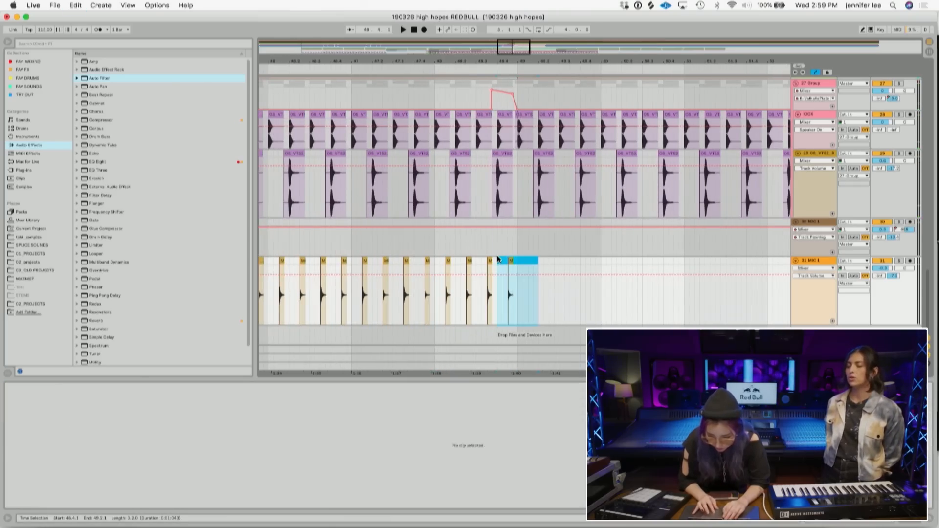
drag(448, 61, 444, 20)
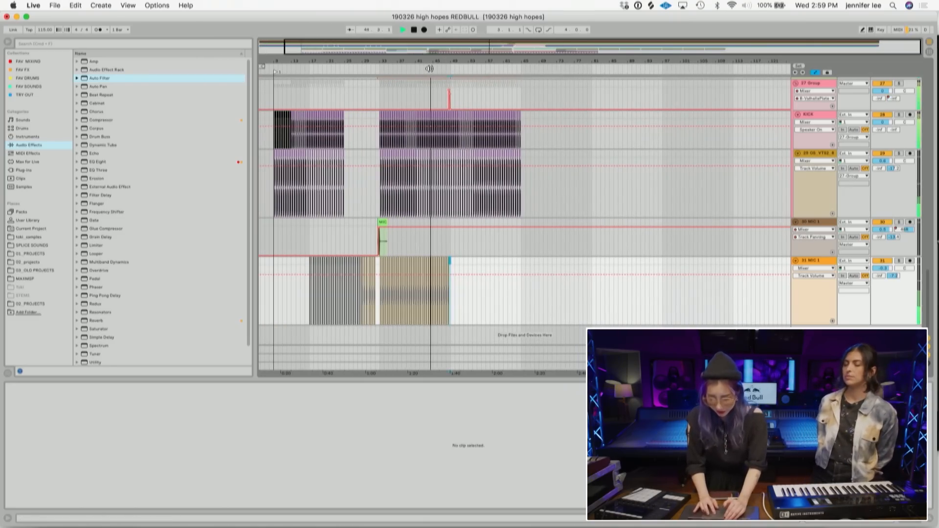
key(space)
drag(464, 63, 470, 214)
scroll(471, 214, up, 5)
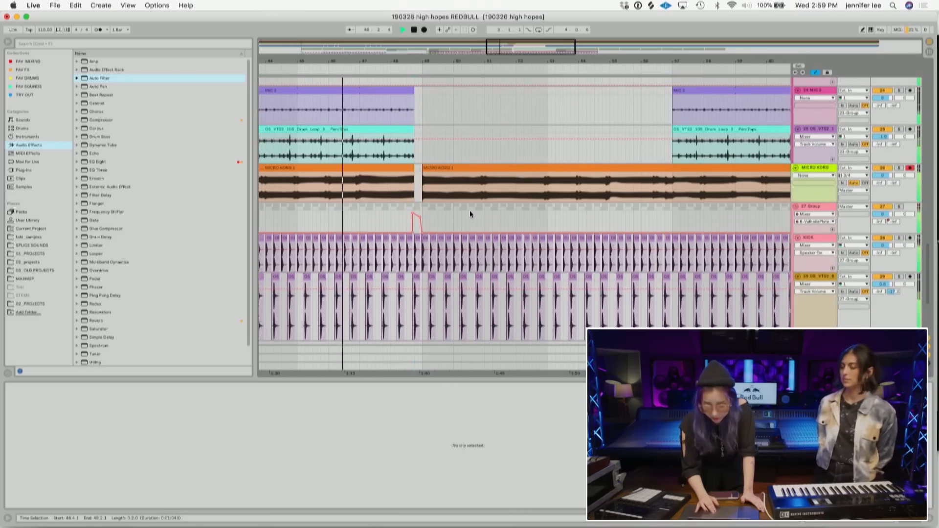
scroll(469, 210, up, 5)
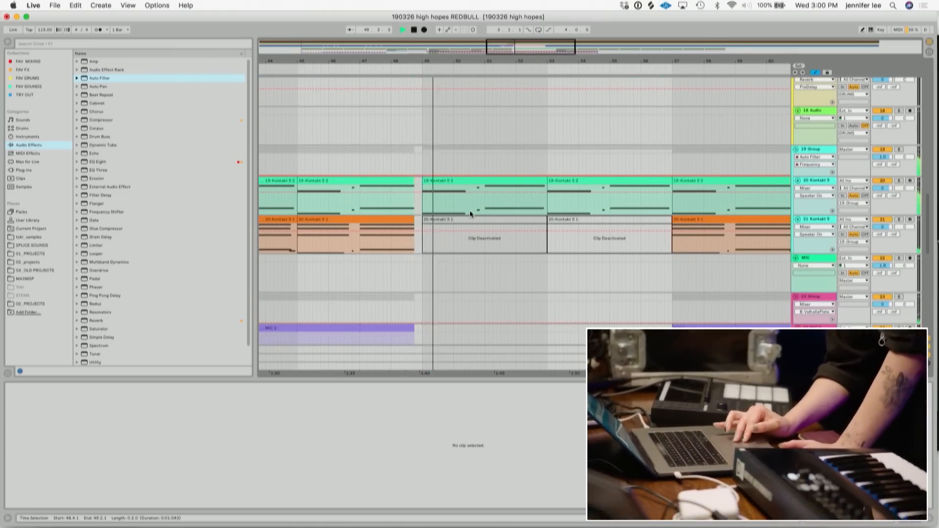
scroll(470, 214, up, 10)
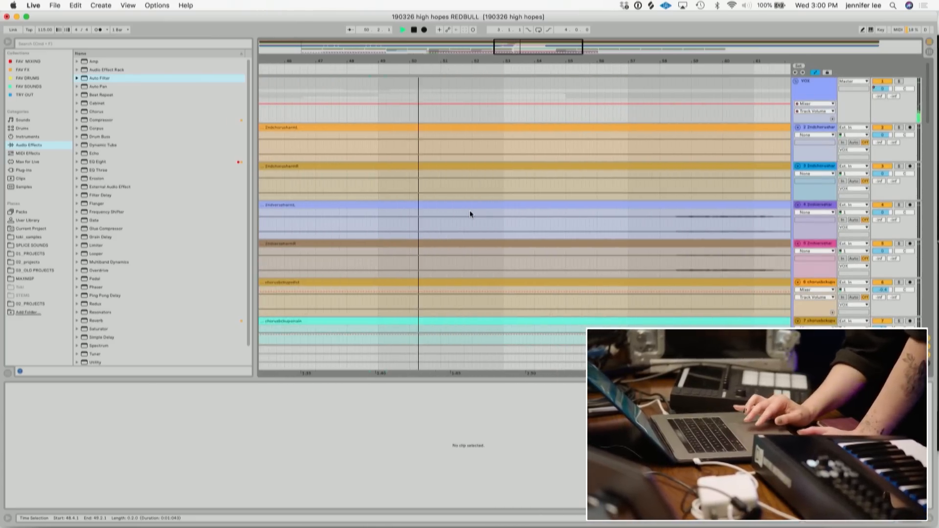
scroll(470, 210, down, 10)
scroll(470, 211, down, 10)
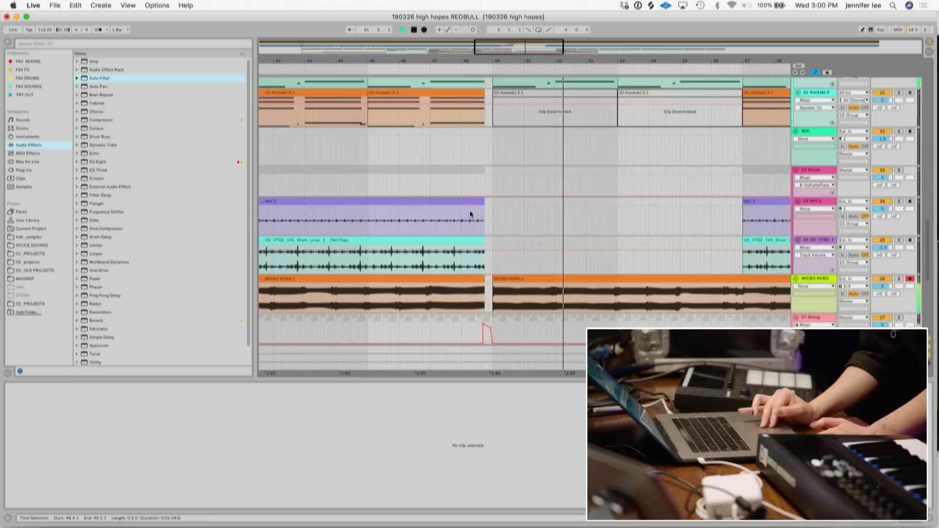
key(space)
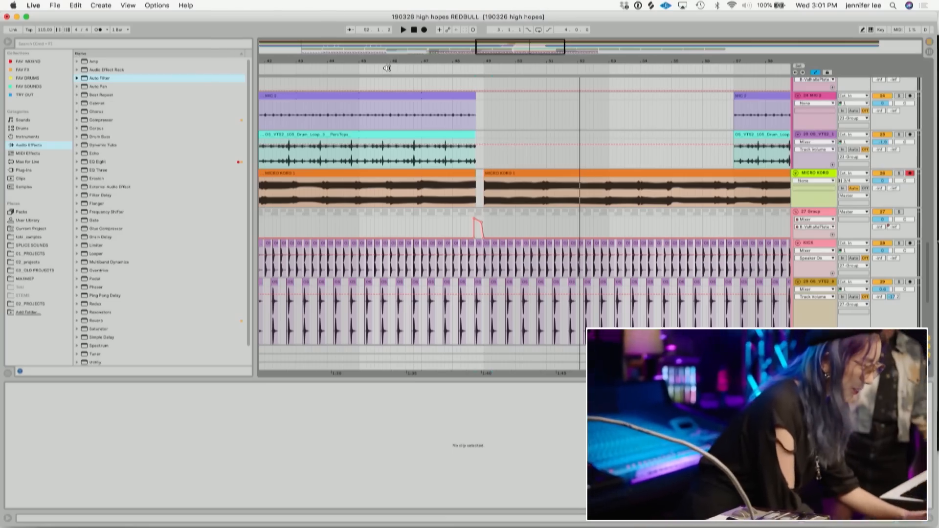
- Play back from the marker near bar 46, stop playback, and save the Live set
click(354, 70)
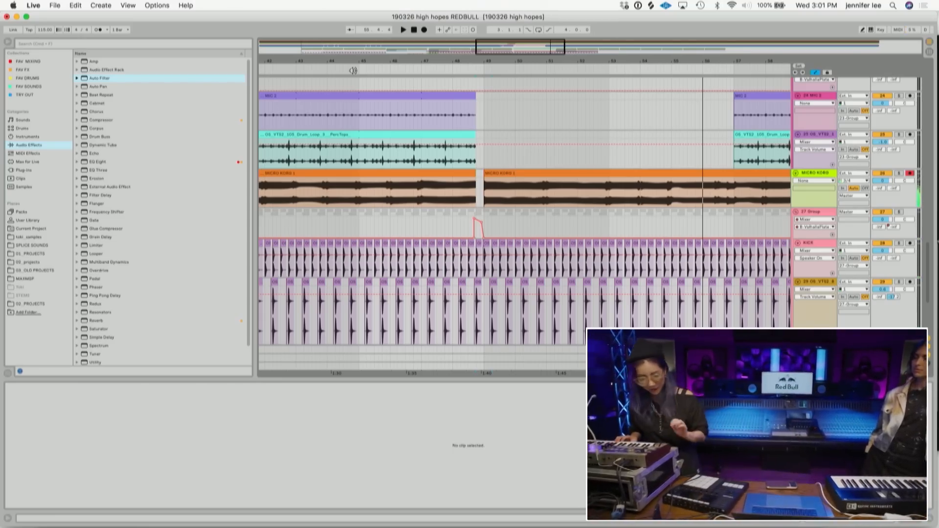
key(space)
right_click(354, 71)
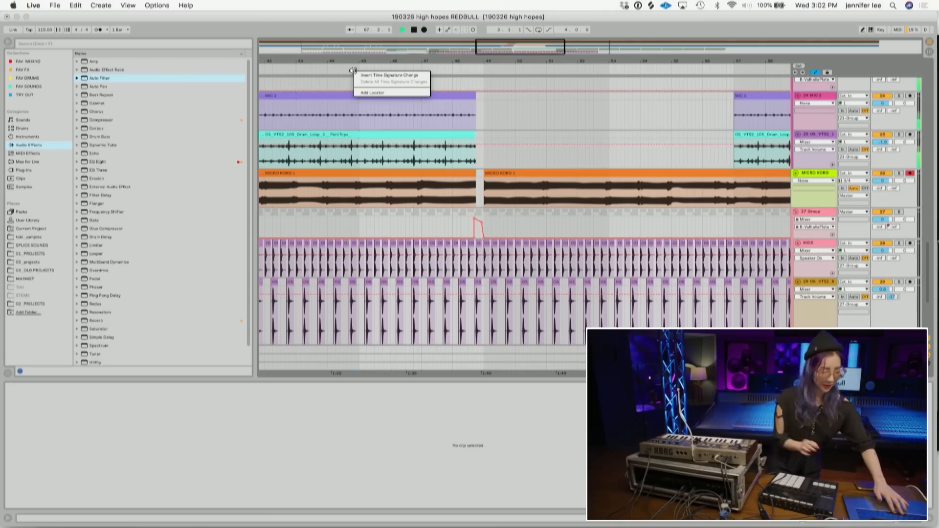
click(414, 30)
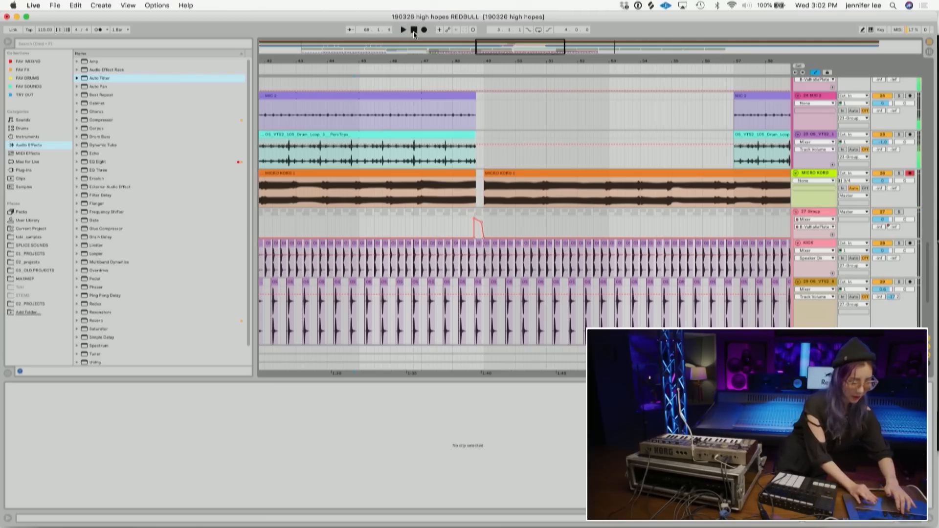
key(super+s)
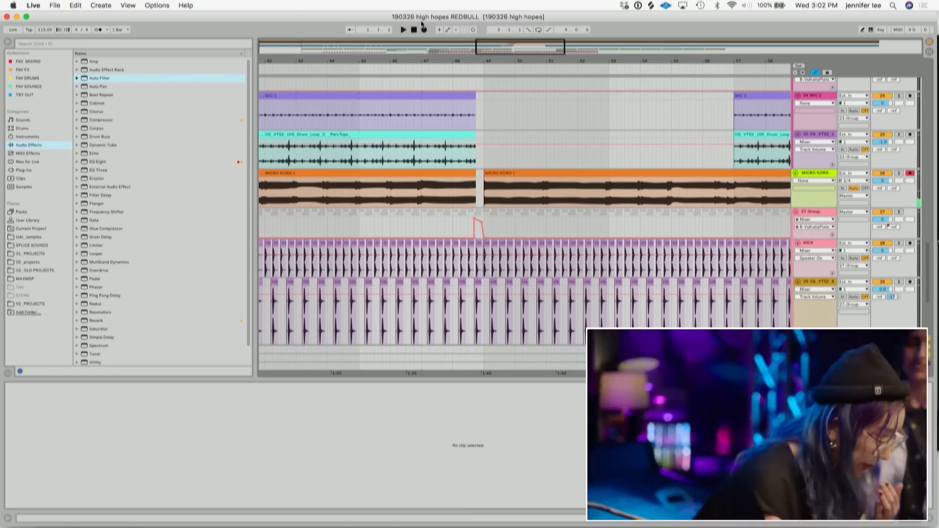
- Insert a new audio track below the MICRO KORG track
click(810, 174)
key(super+t)
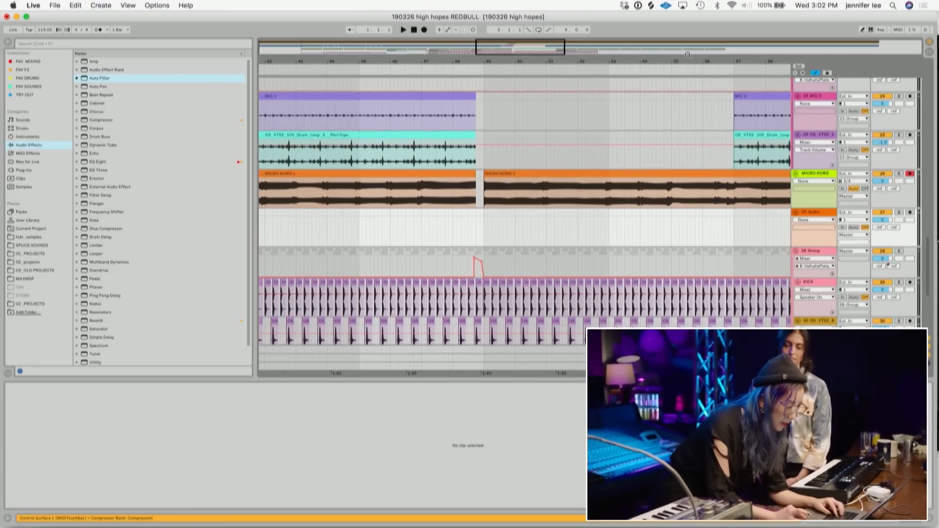
drag(658, 59, 595, 60)
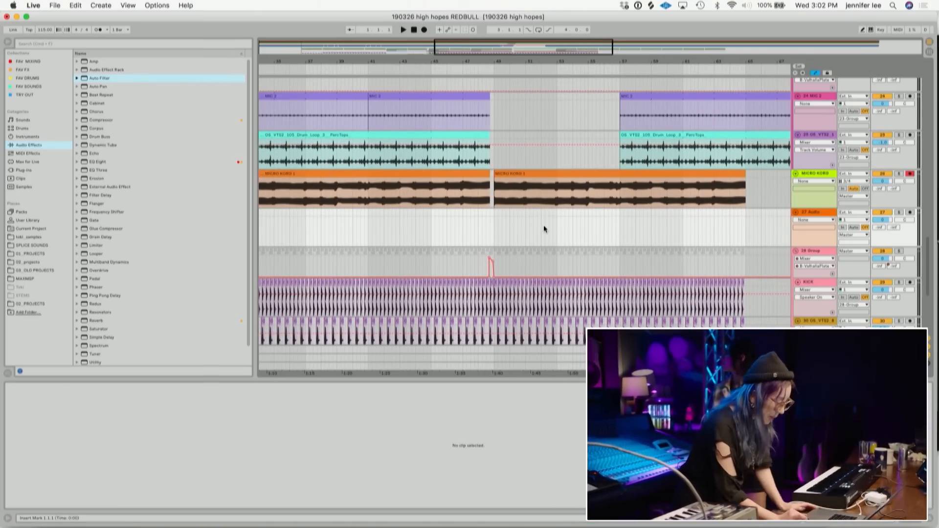
scroll(545, 225, left, 5)
scroll(544, 225, down, 1)
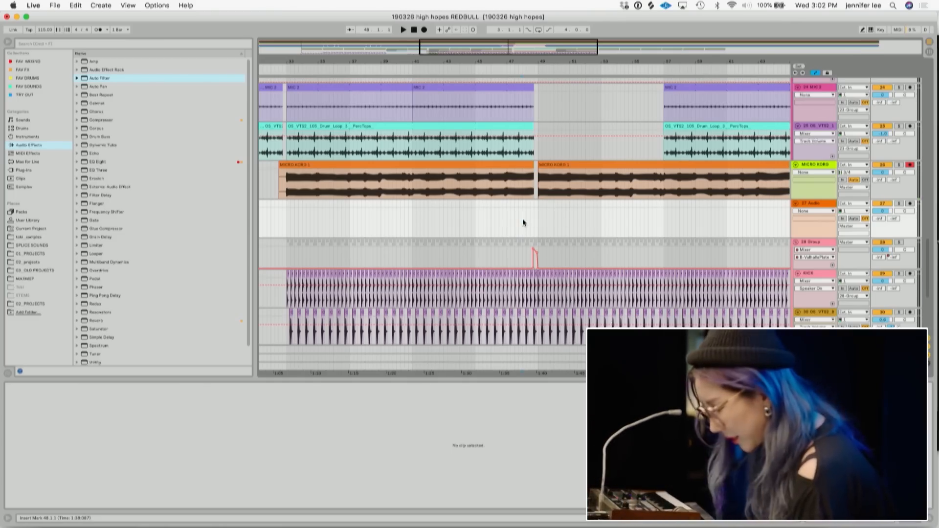
- Play back and scroll through the arrangement around bar 49, zooming out to the whole song
key(space)
scroll(571, 216, up, 6)
scroll(571, 216, down, 10)
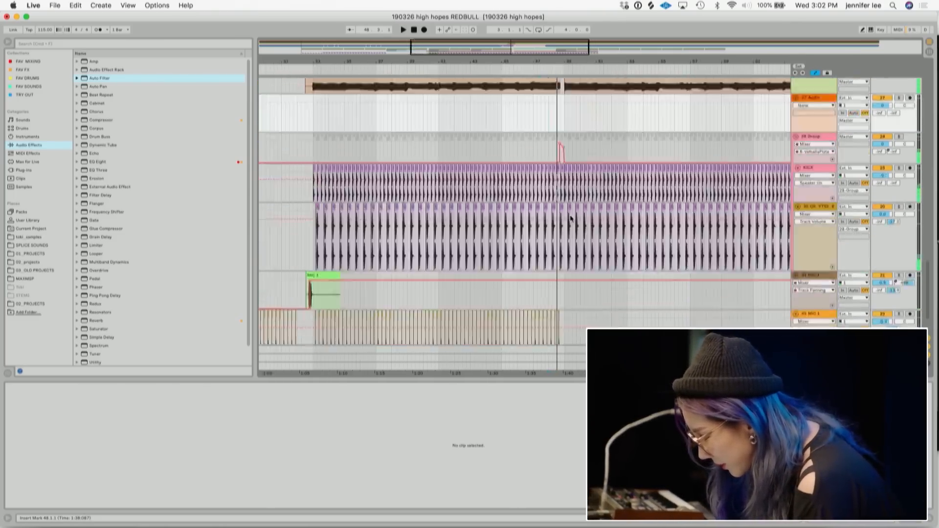
scroll(570, 215, down, 3)
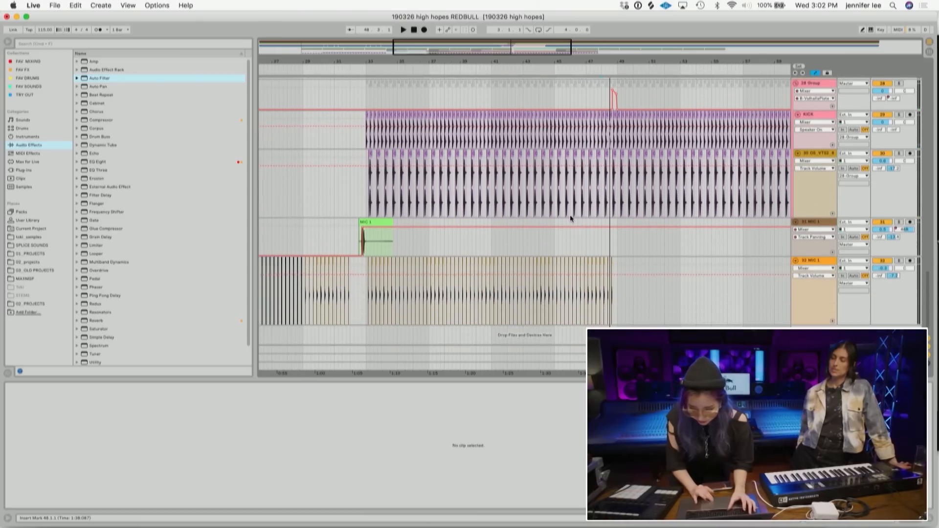
scroll(571, 215, up, 10)
scroll(571, 218, up, 1)
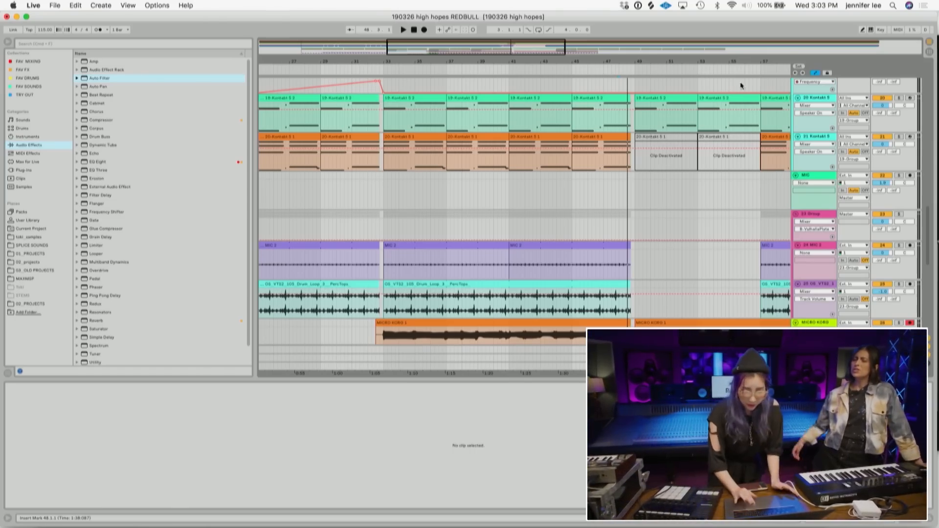
drag(694, 62, 480, 62)
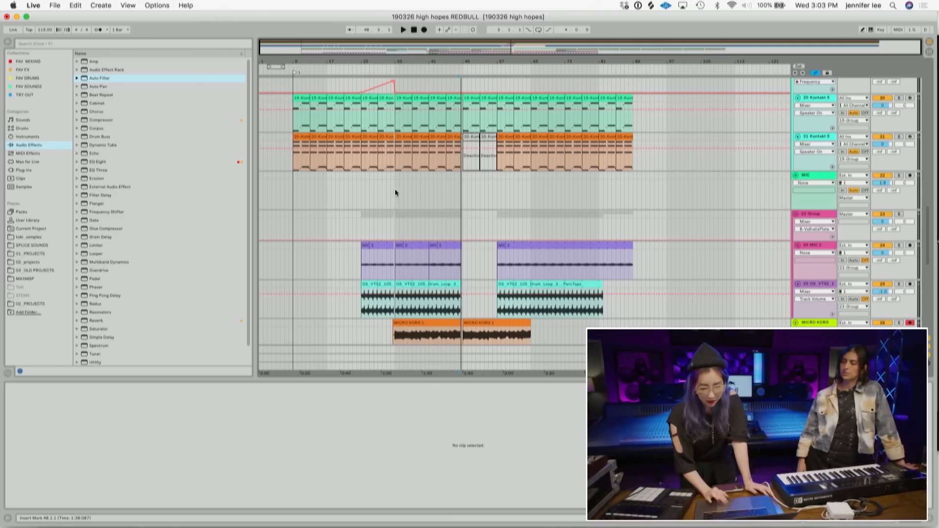
scroll(505, 127, down, 5)
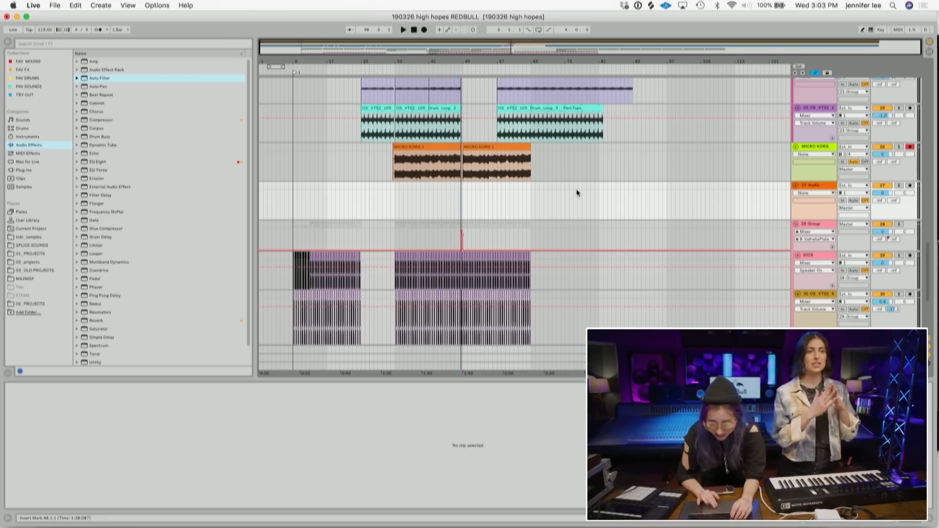
scroll(577, 191, down, 5)
scroll(576, 189, up, 15)
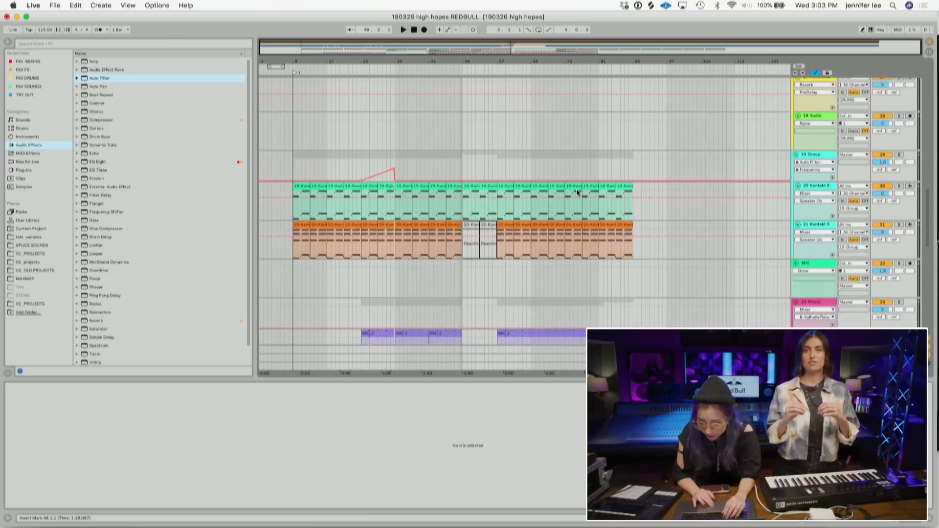
scroll(576, 189, down, 1)
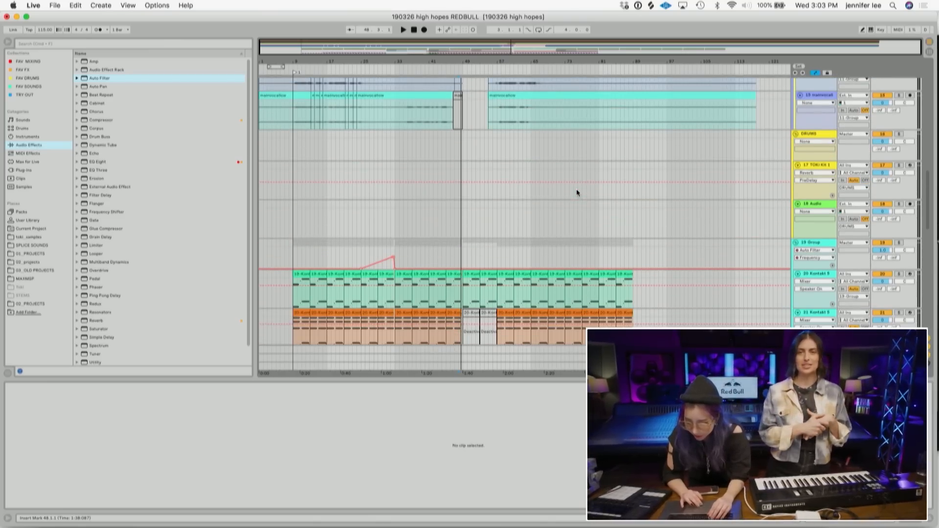
- Delete the empty DRUMS track
click(827, 135)
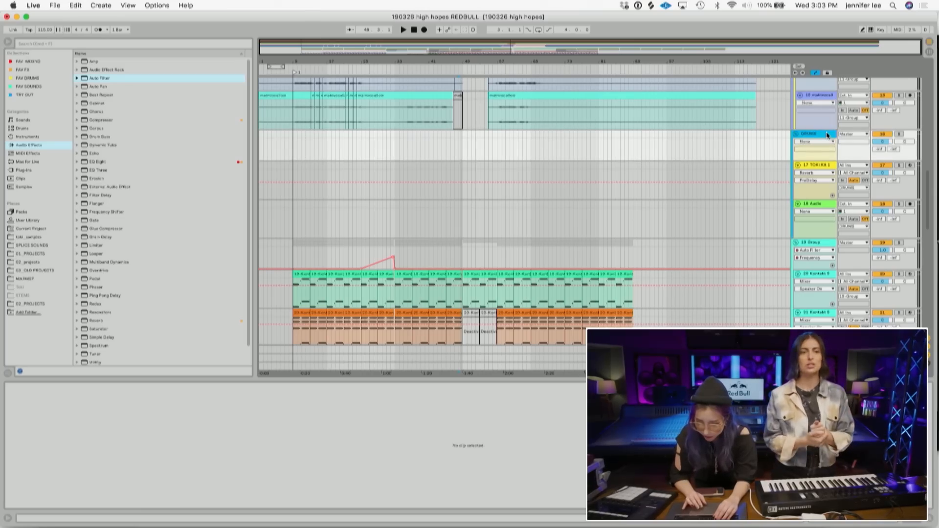
key(Delete)
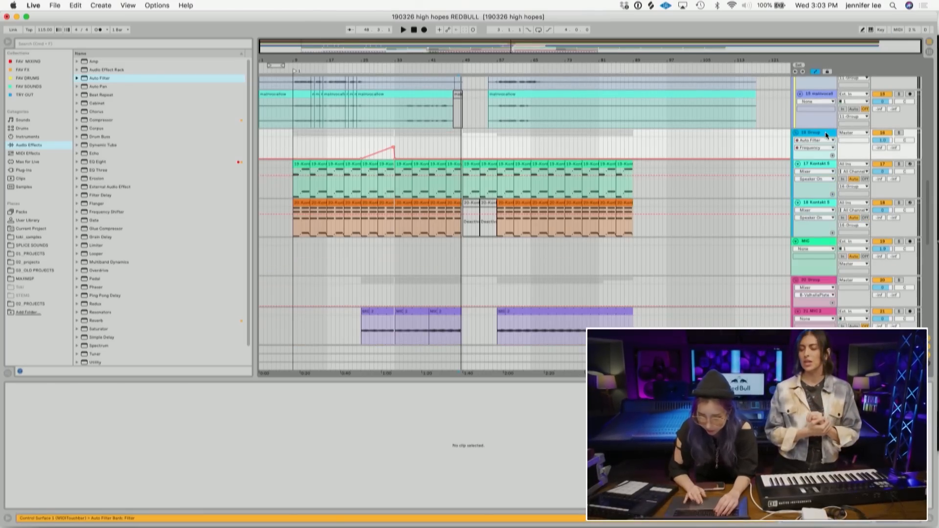
- Duplicate the MICRO KORG track
scroll(693, 178, down, 3)
scroll(693, 177, down, 6)
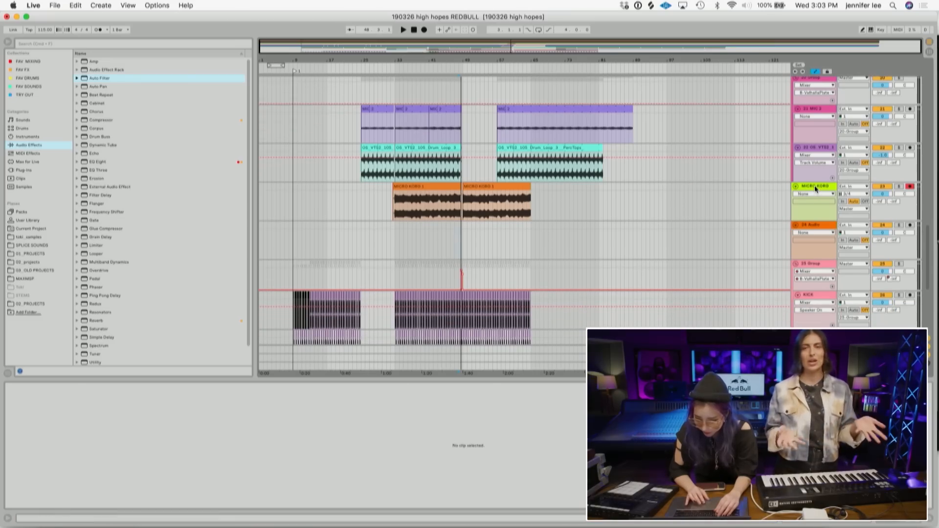
click(815, 186)
key(super+d)
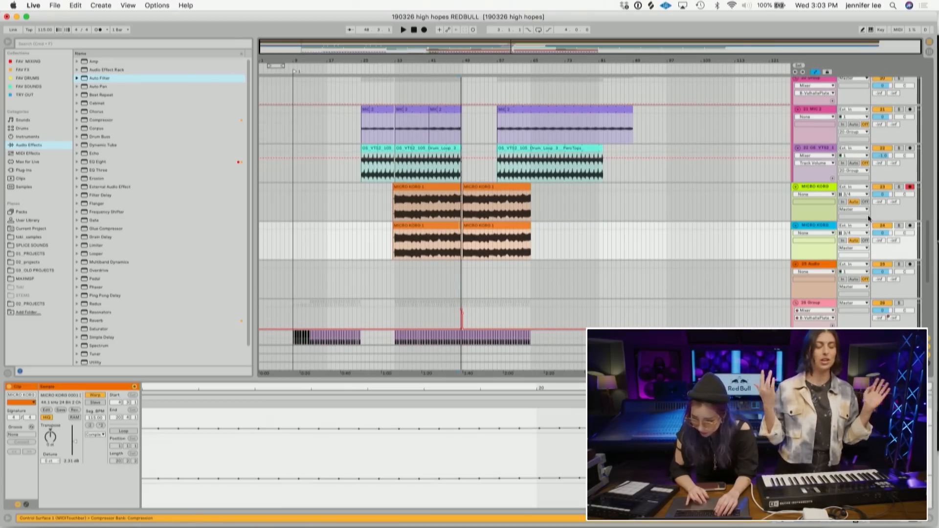
- Delete all clips on the duplicated MICRO KORG track and arm it for recording
click(577, 248)
drag(577, 249, 387, 247)
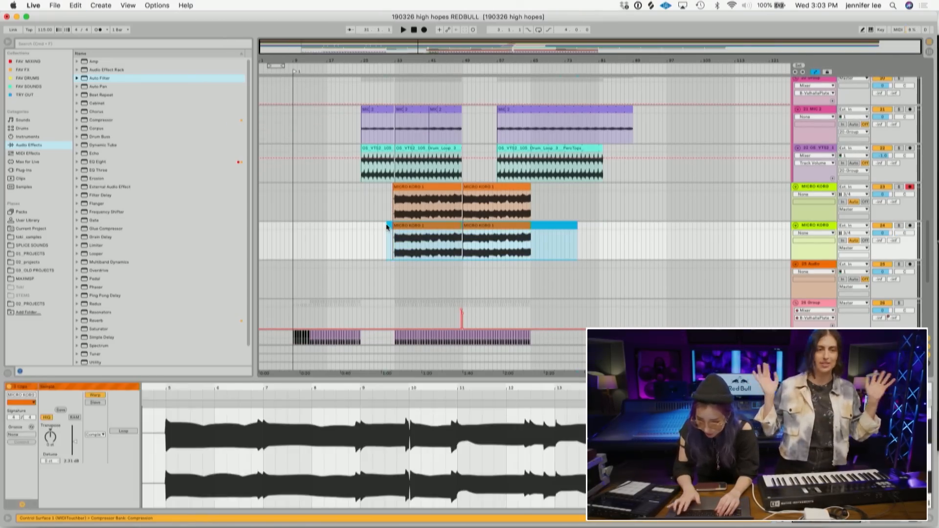
key(Delete)
click(910, 225)
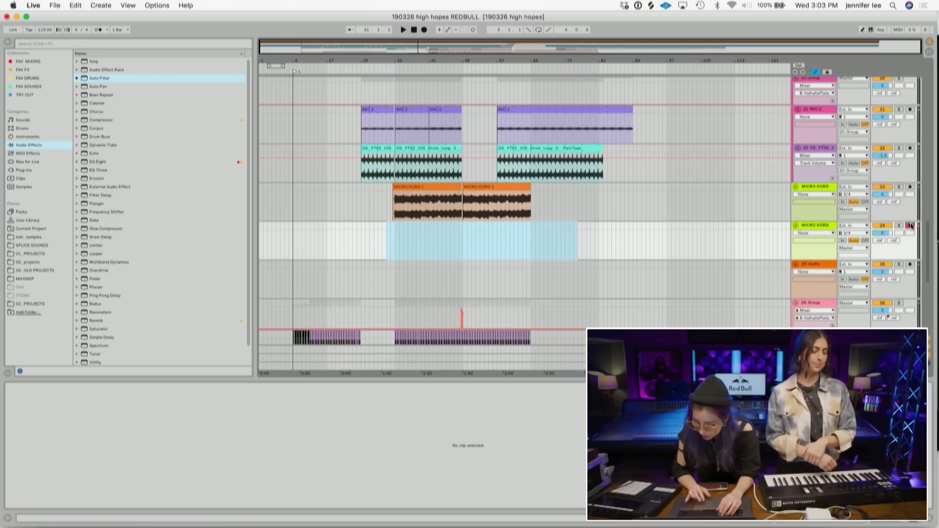
- Record a Micro Korg take onto the new track starting around bar 48
click(451, 255)
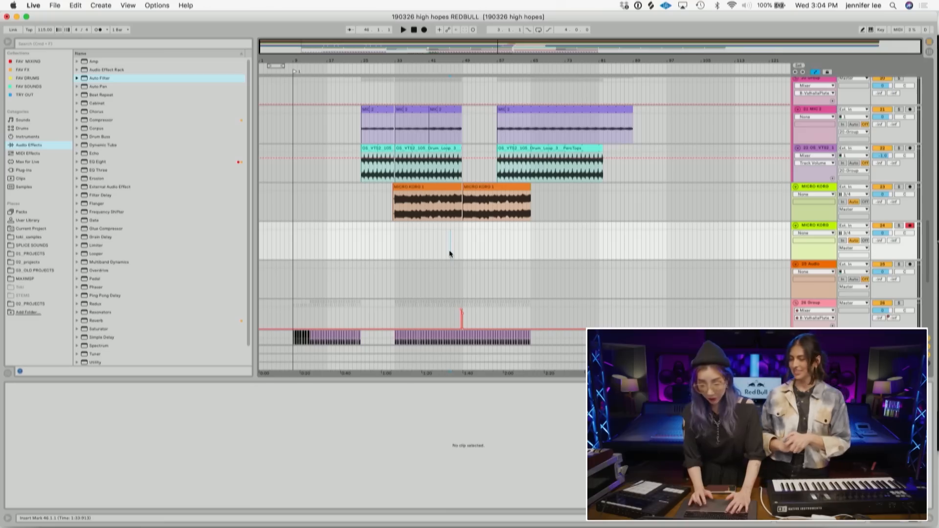
key(space)
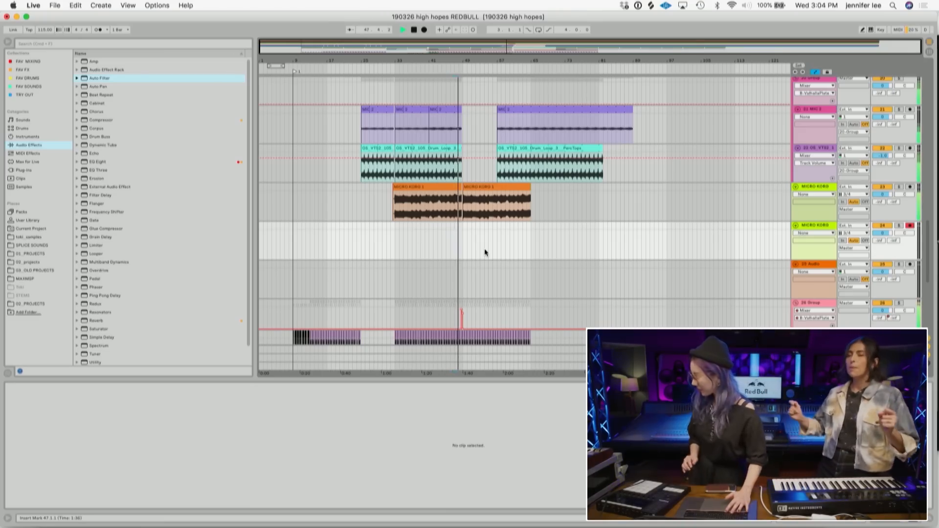
click(424, 31)
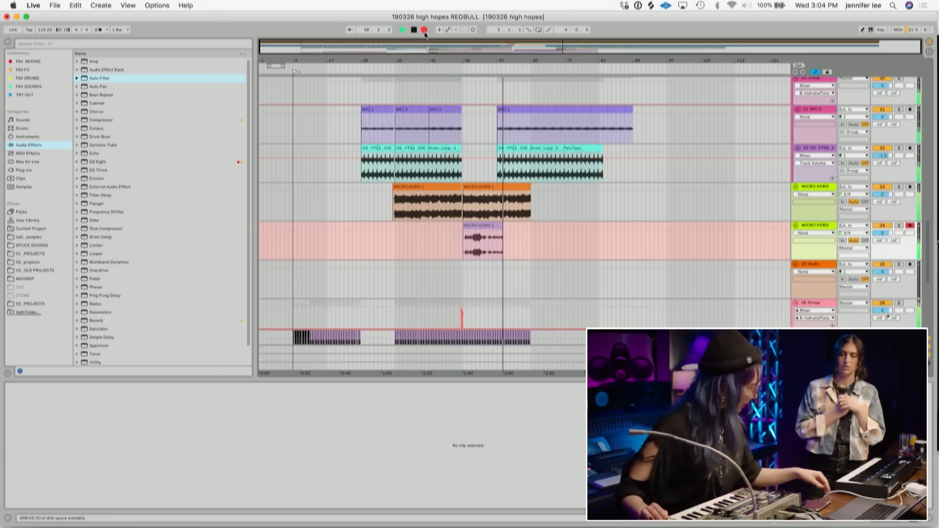
key(space)
- Delete the recorded take from the new track
click(484, 232)
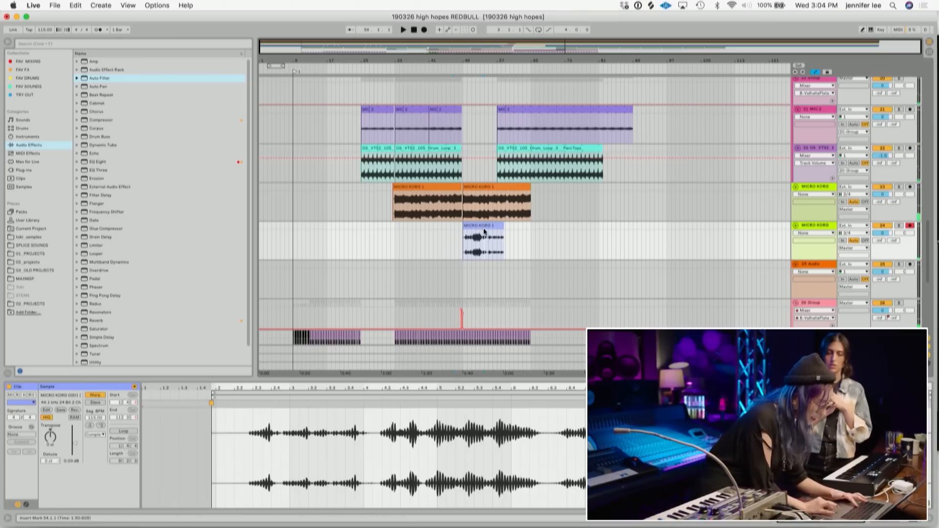
click(484, 227)
key(Delete)
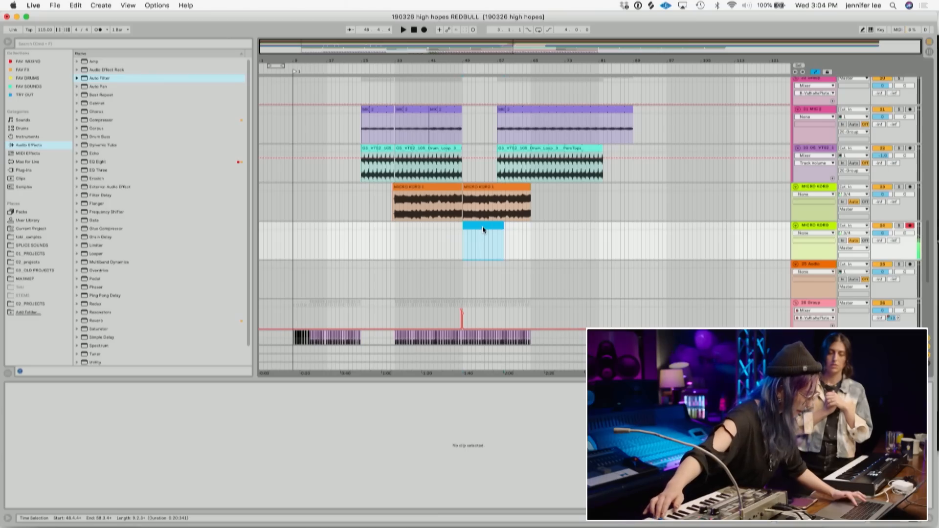
- Play and stop the arrangement around bar 48 to rehearse the part
key(space)
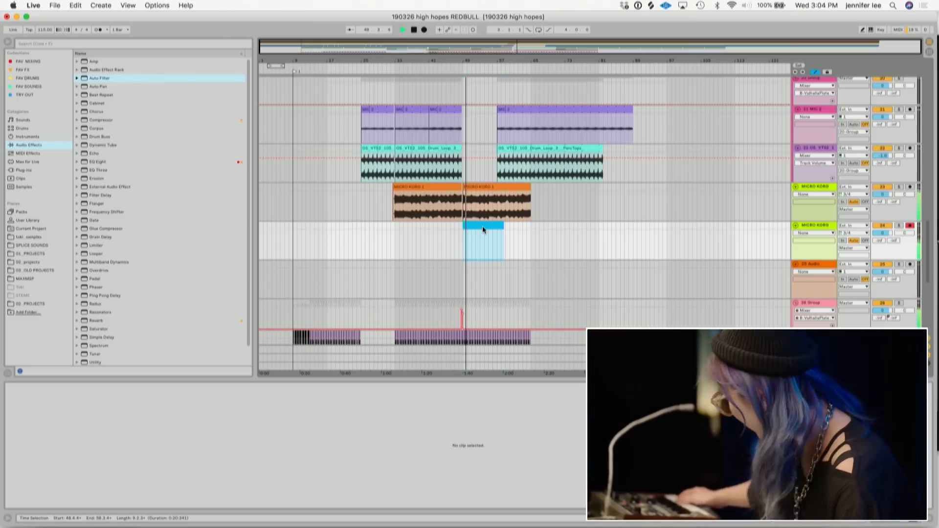
key(space)
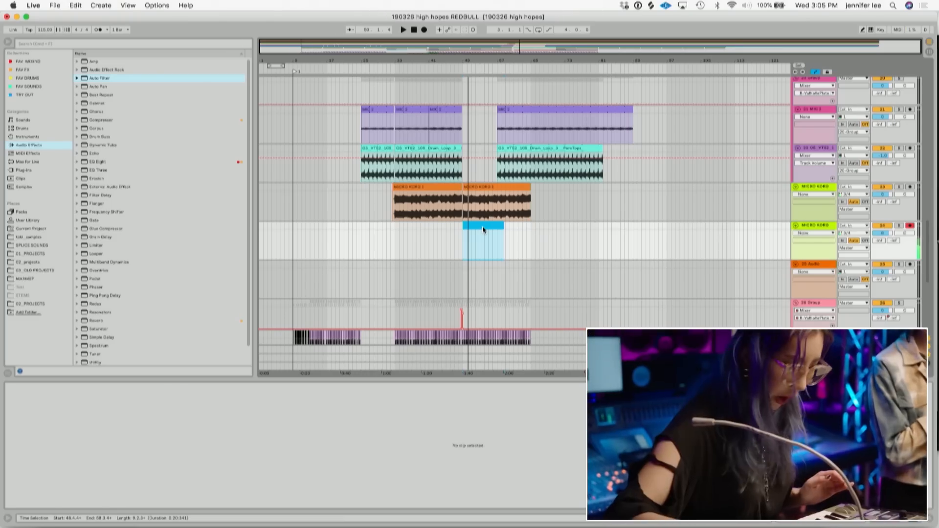
key(space)
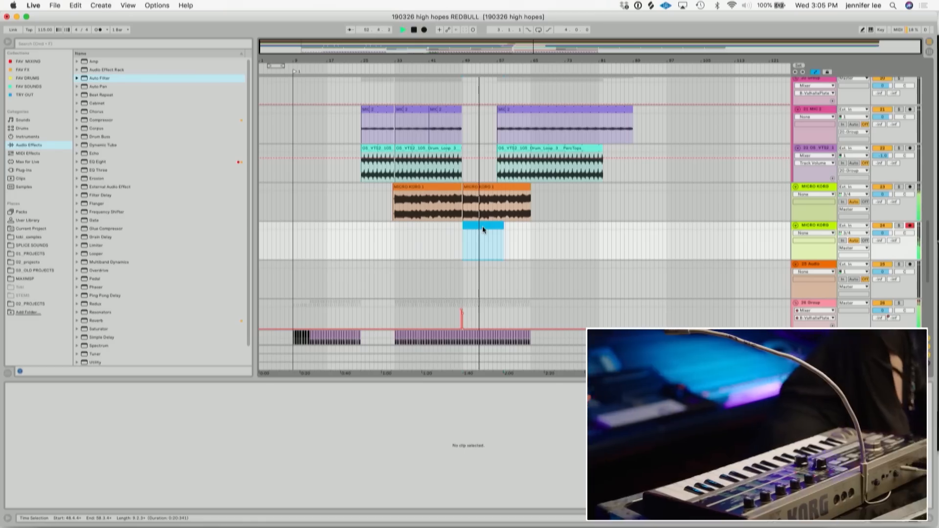
key(space)
click(459, 247)
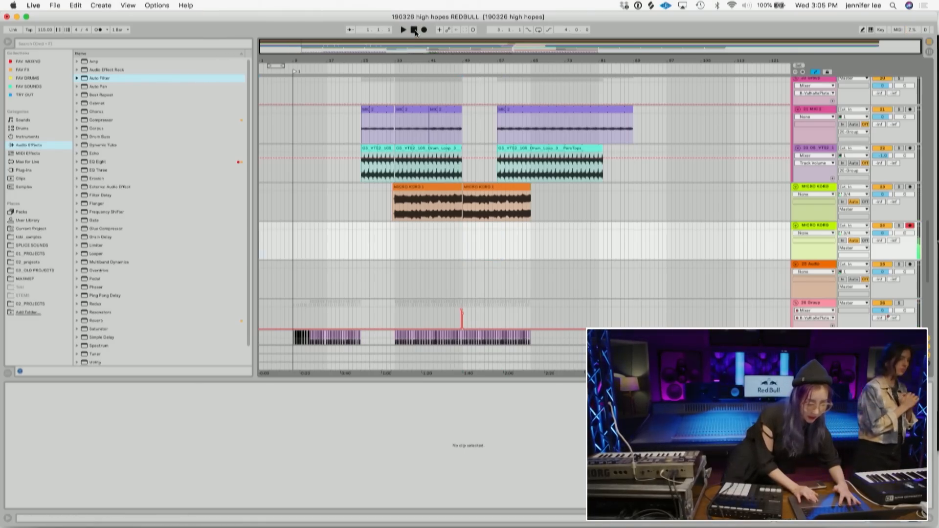
click(425, 30)
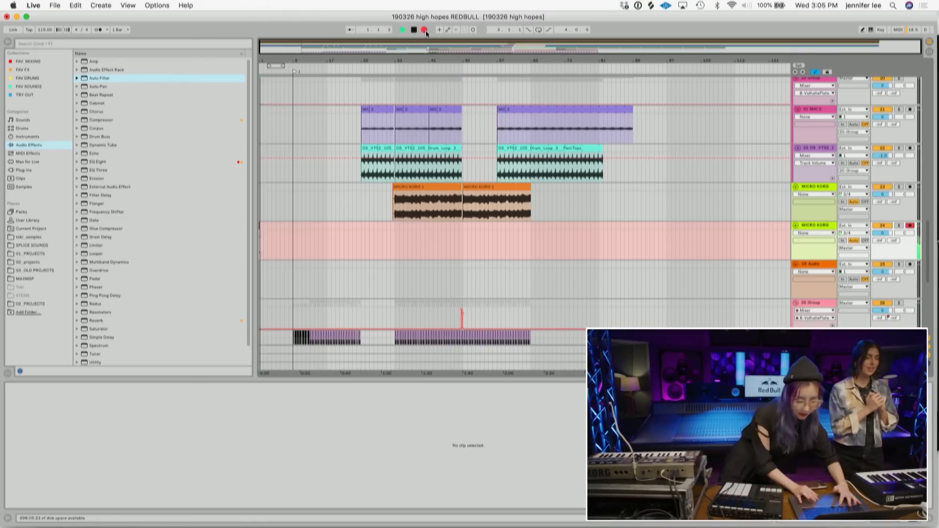
click(416, 32)
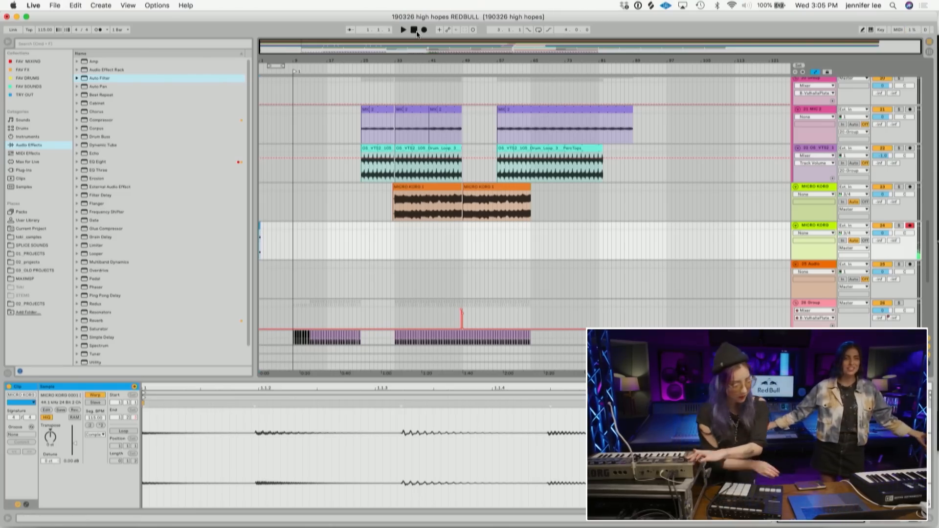
- Record a new Micro Korg take onto the duplicated track starting near bar 48
click(459, 245)
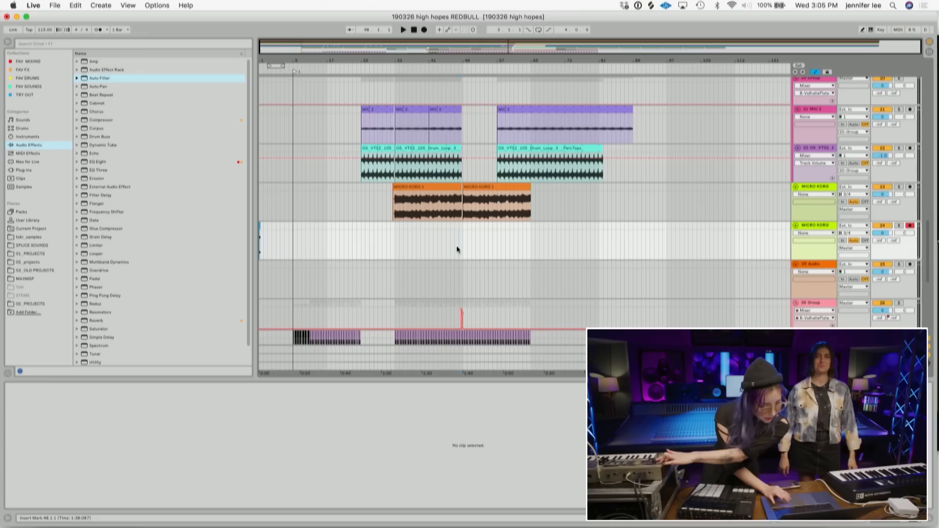
click(423, 31)
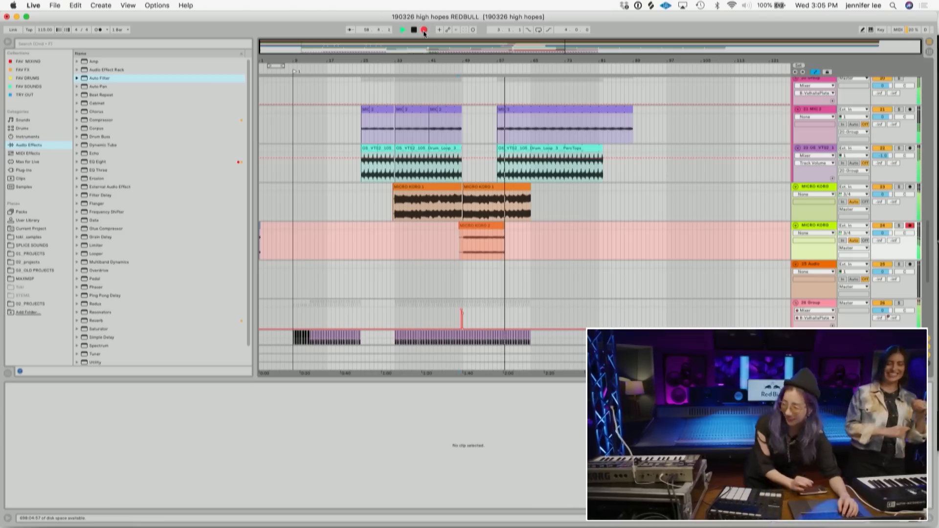
key(space)
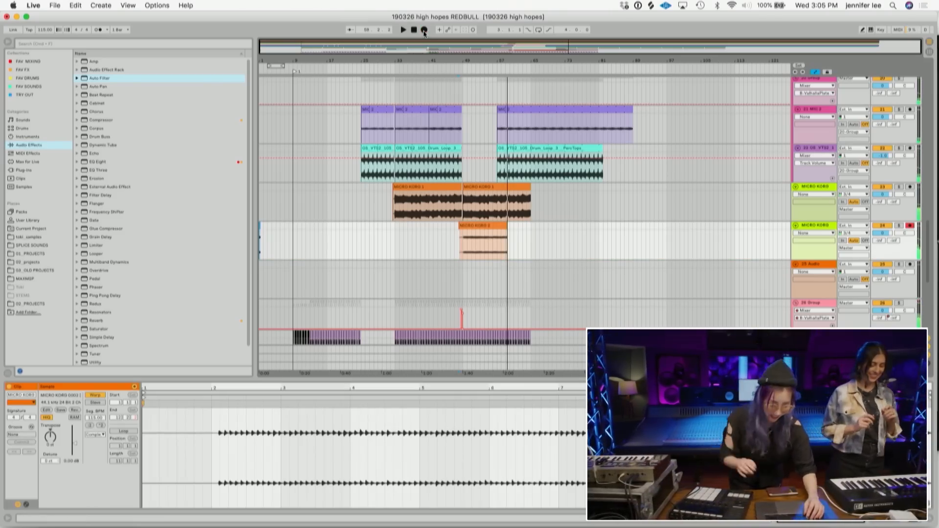
- Trim the start of the recorded clip to bar 49
drag(485, 61, 484, 116)
drag(310, 227, 339, 228)
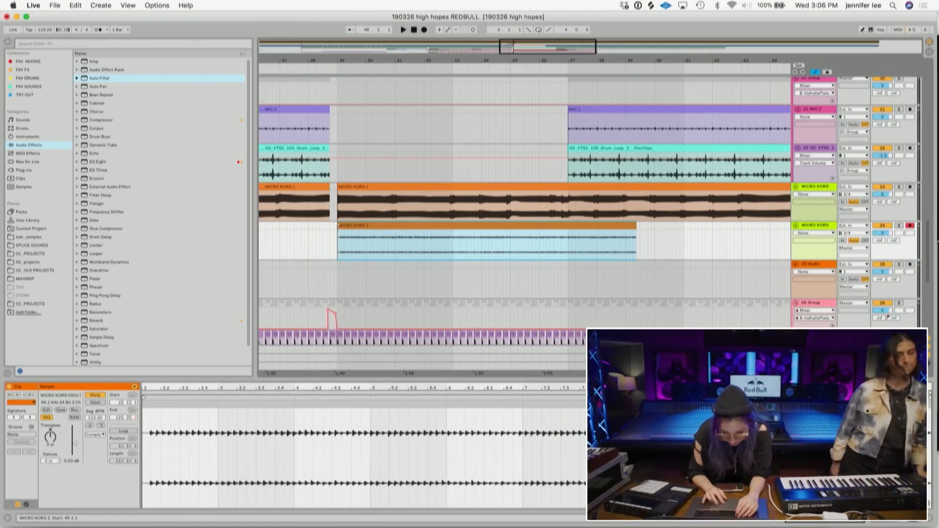
- Play the new take, select a two-bar section, and paste it at bar 49
click(366, 242)
key(space)
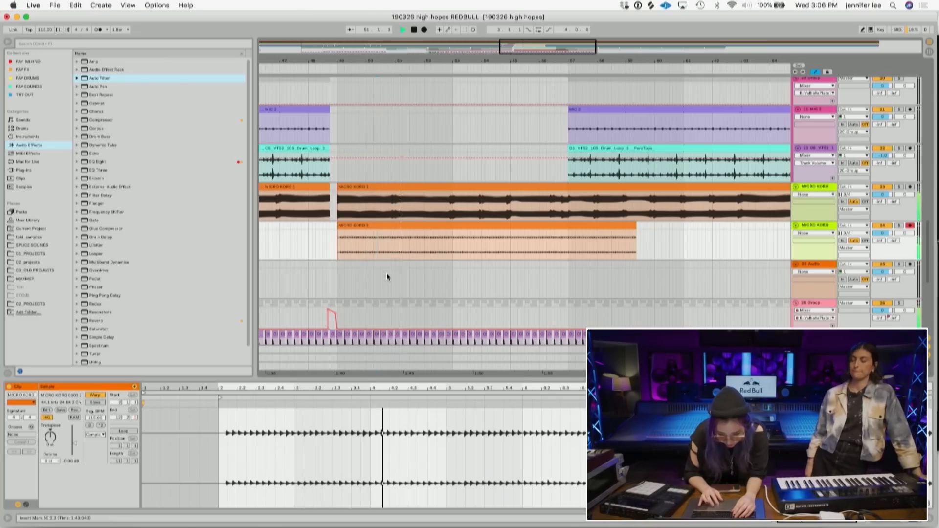
click(394, 248)
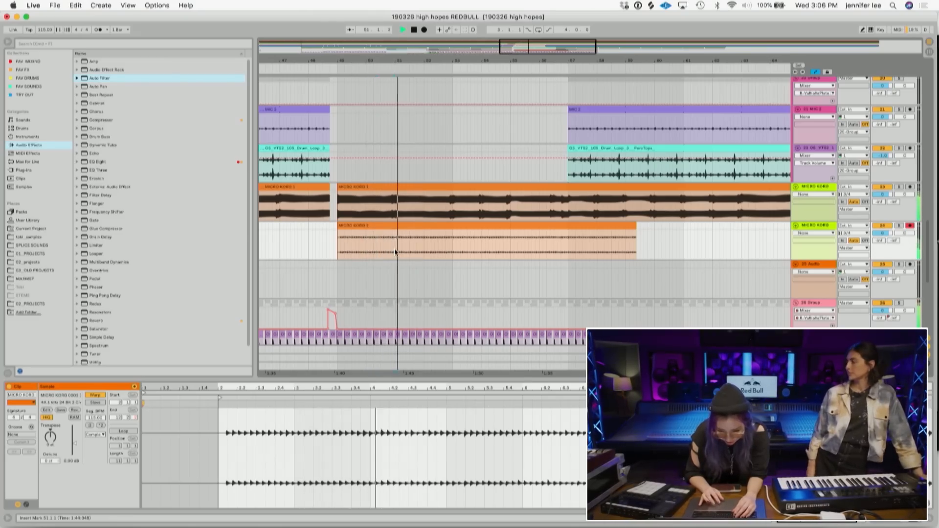
drag(453, 256, 394, 226)
key(space)
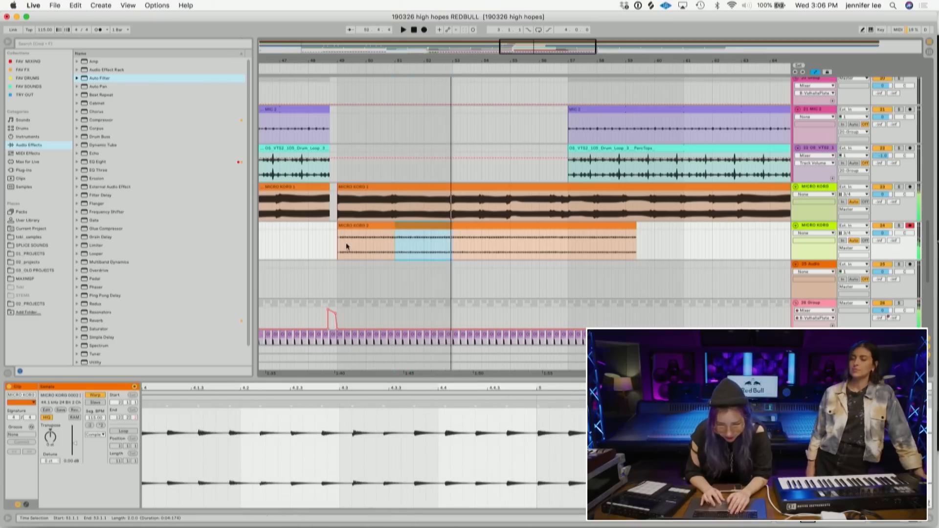
click(339, 251)
key(super+v)
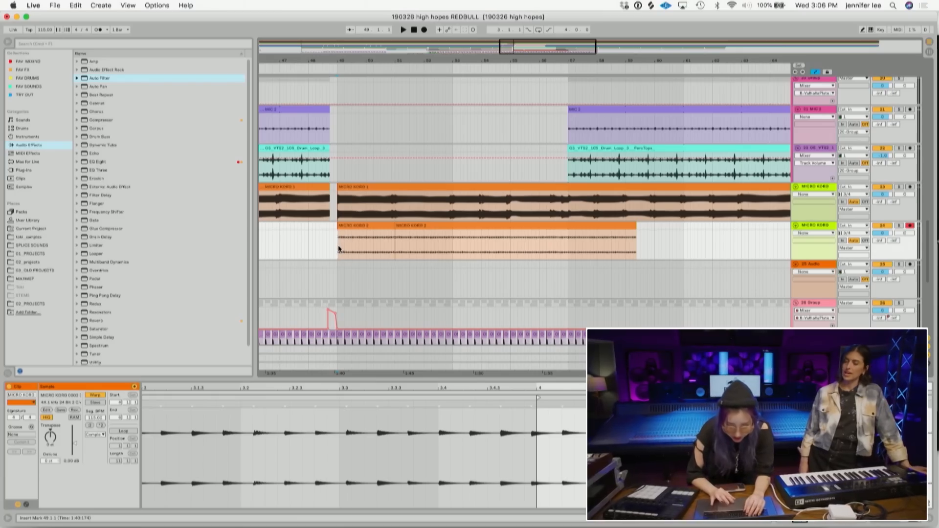
key(space)
- Repeat the two-bar phrase from bar 49 to fill through bar 57, deleting the leftover tail
drag(453, 251, 338, 226)
key(super+c)
click(452, 257)
key(super+v)
click(595, 226)
key(Delete)
drag(574, 245, 338, 248)
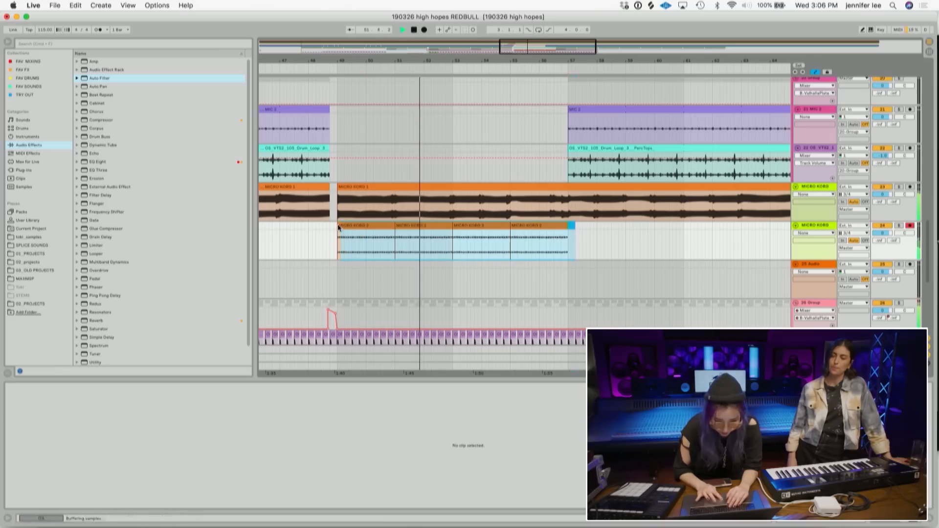
- Raise the gain of the selected Micro Korg clips
drag(72, 448, 74, 438)
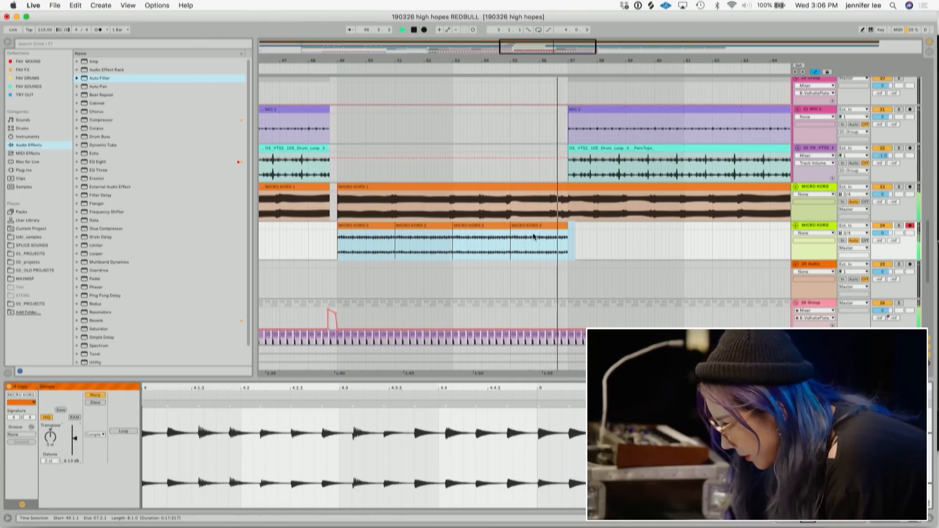
- Add warp markers to the first repeated Micro Korg clip to tighten its timing
click(381, 228)
key(space)
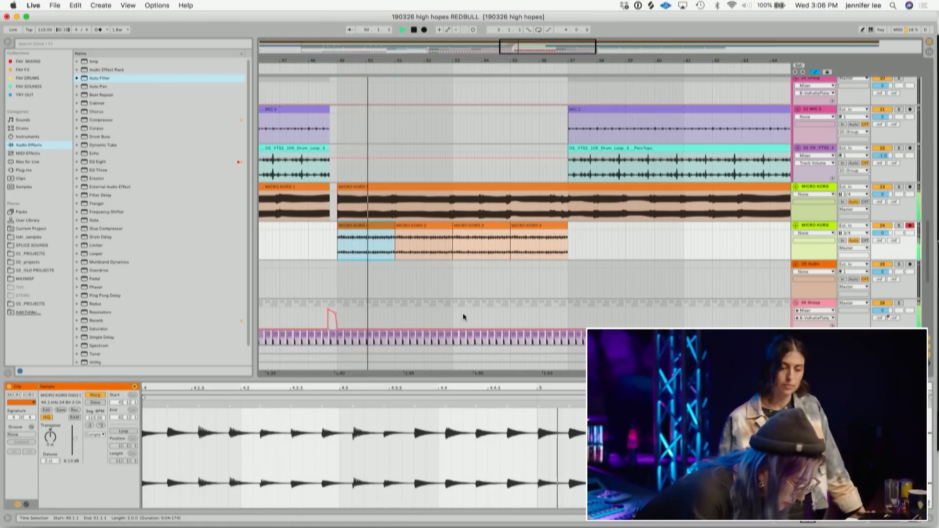
click(309, 415)
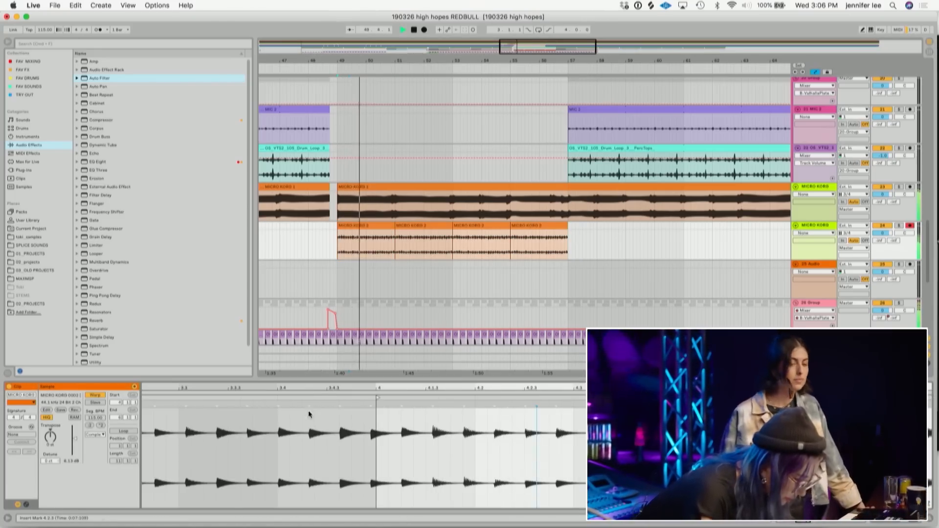
click(383, 226)
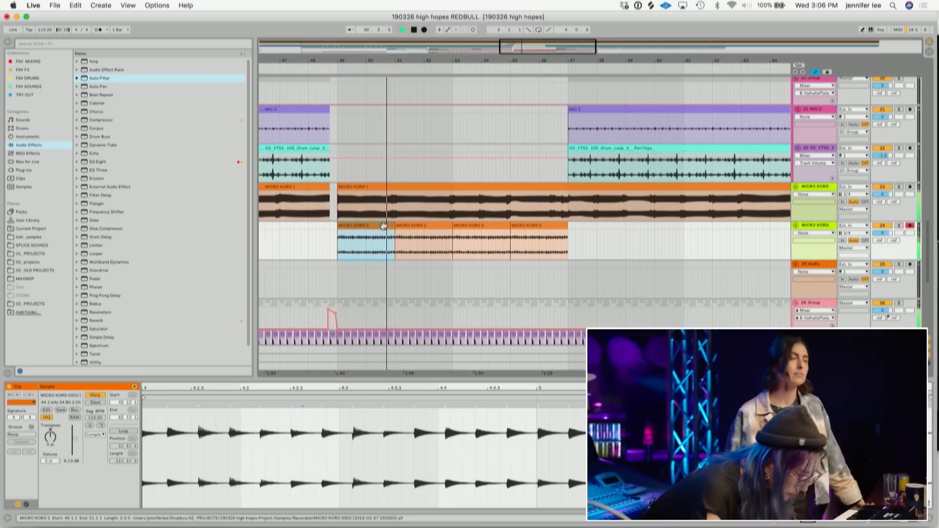
drag(403, 390, 384, 379)
key(space)
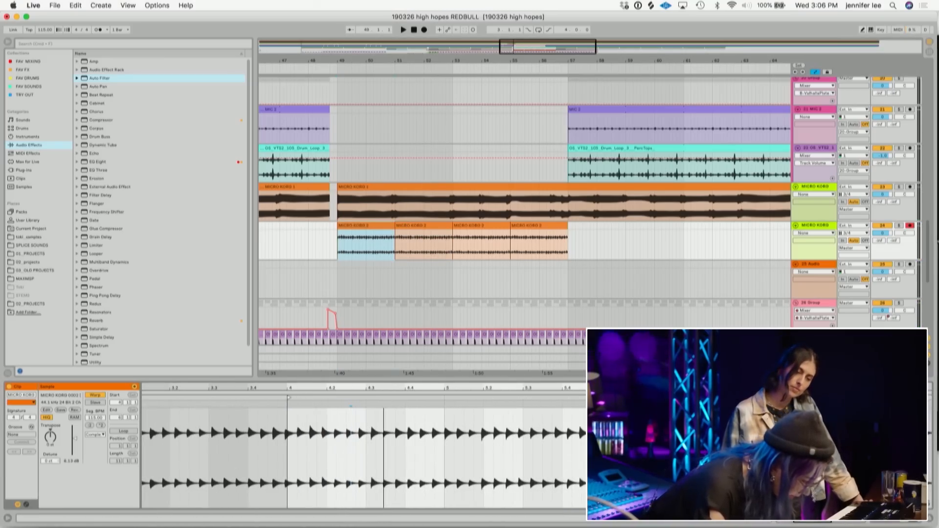
click(288, 405)
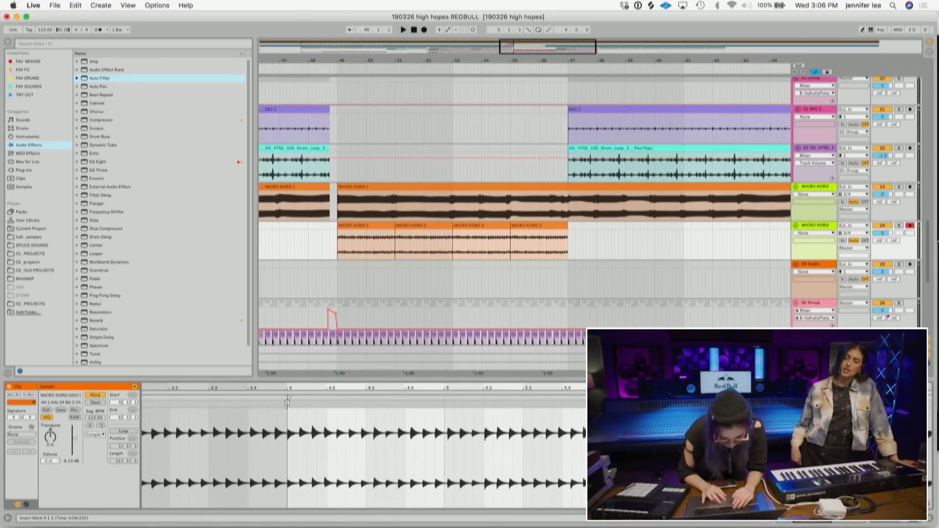
drag(361, 404, 365, 404)
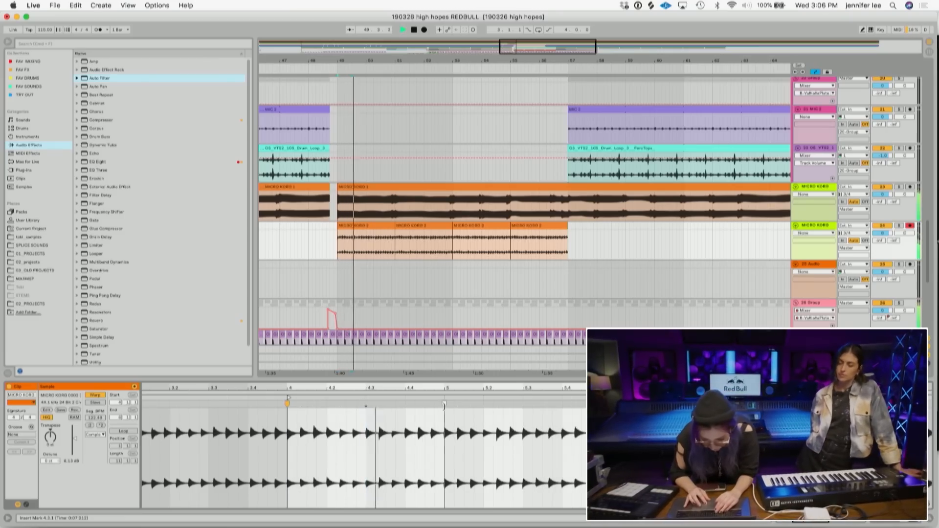
double_click(523, 405)
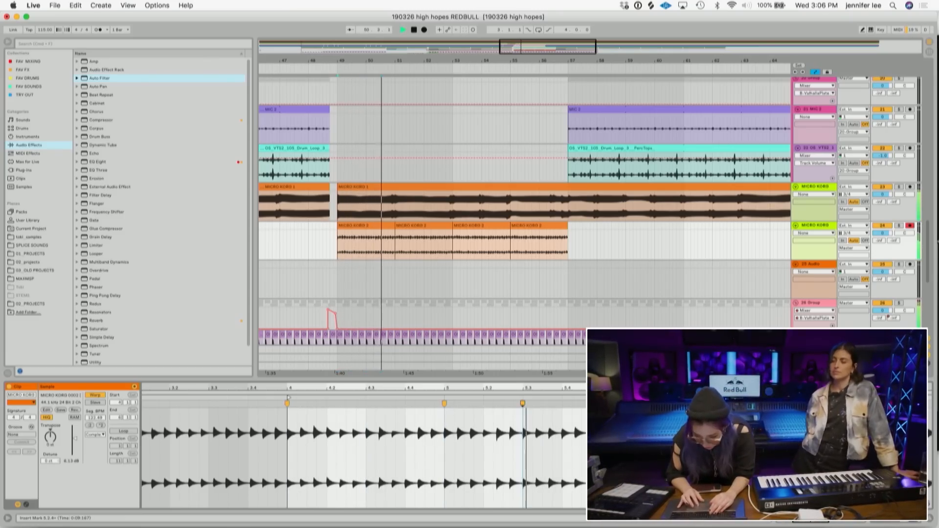
- Duplicate the four Micro Korg clips from bars 49 to 57 so they continue from bar 57
click(374, 227)
click(405, 227)
click(467, 230)
click(470, 227)
click(540, 225)
drag(543, 59, 449, 56)
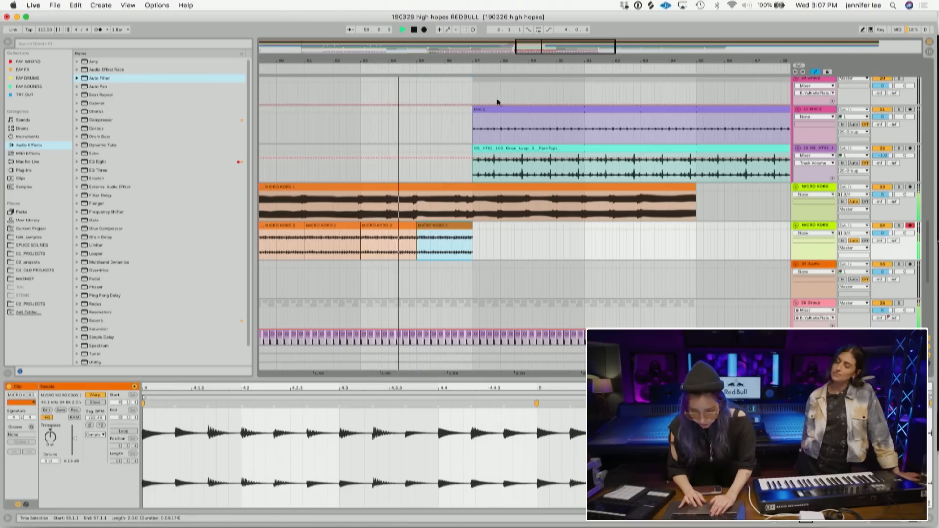
drag(494, 59, 493, 41)
drag(490, 243, 375, 230)
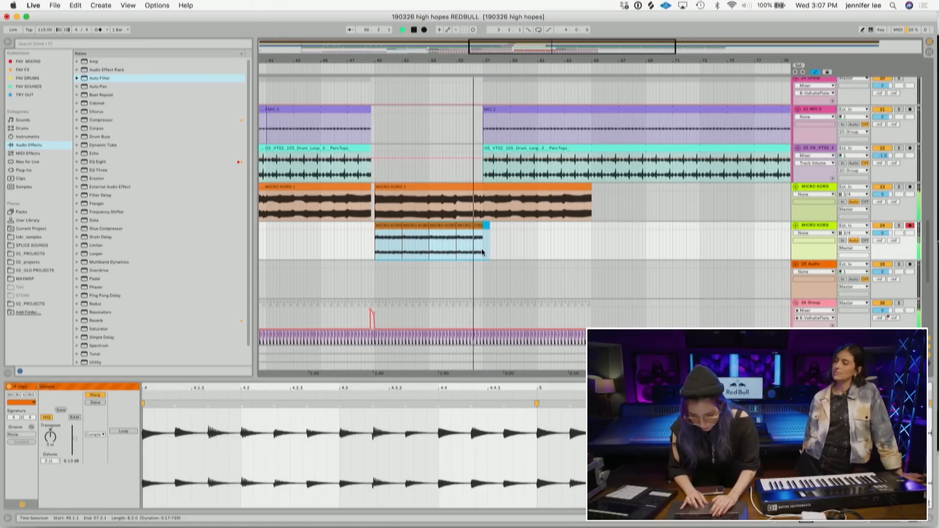
key(super+d)
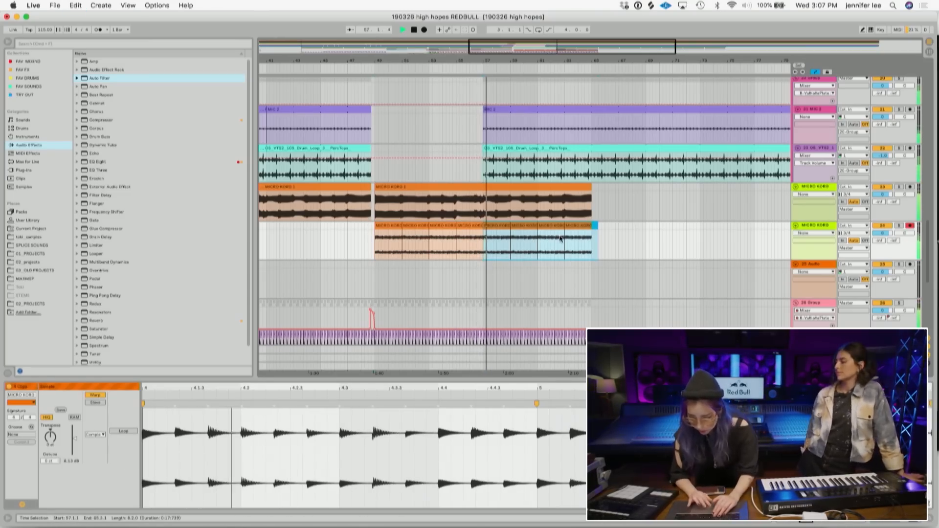
- Try to rename the second Micro Korg track
click(821, 226)
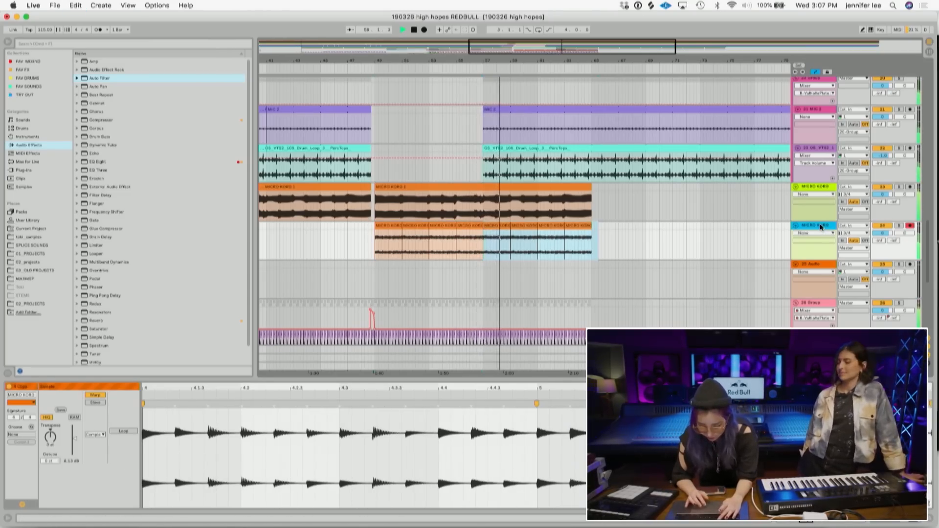
key(super+r)
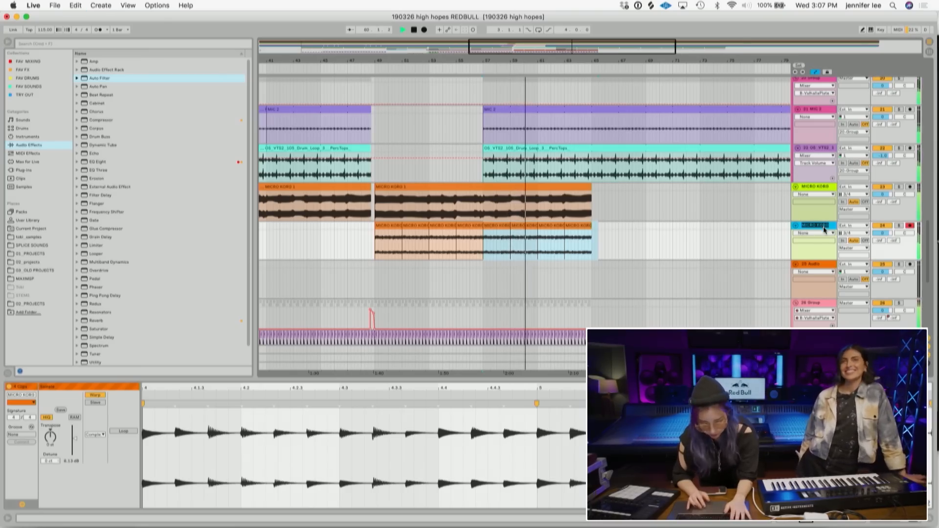
key(Right)
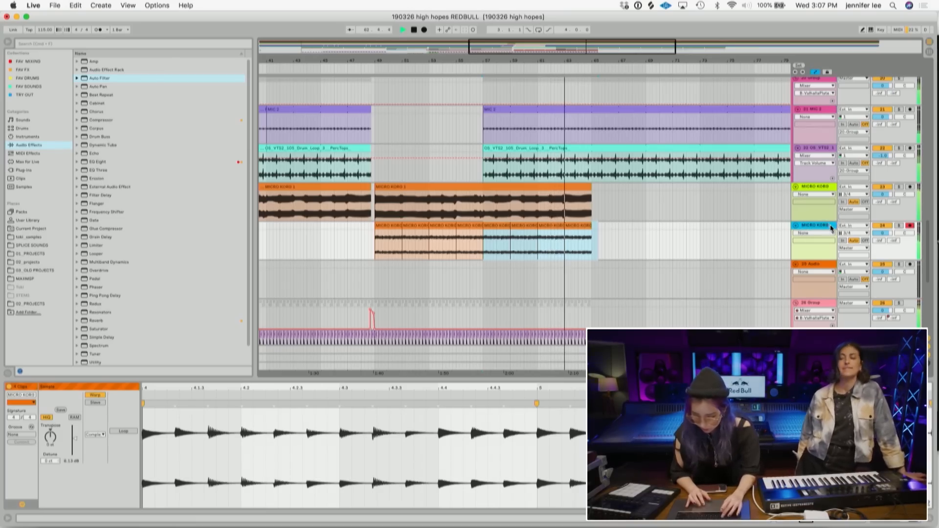
key(super+t)
key(space)
- Move to the vocal tracks and play back from the main vocal section
scroll(592, 242, up, 10)
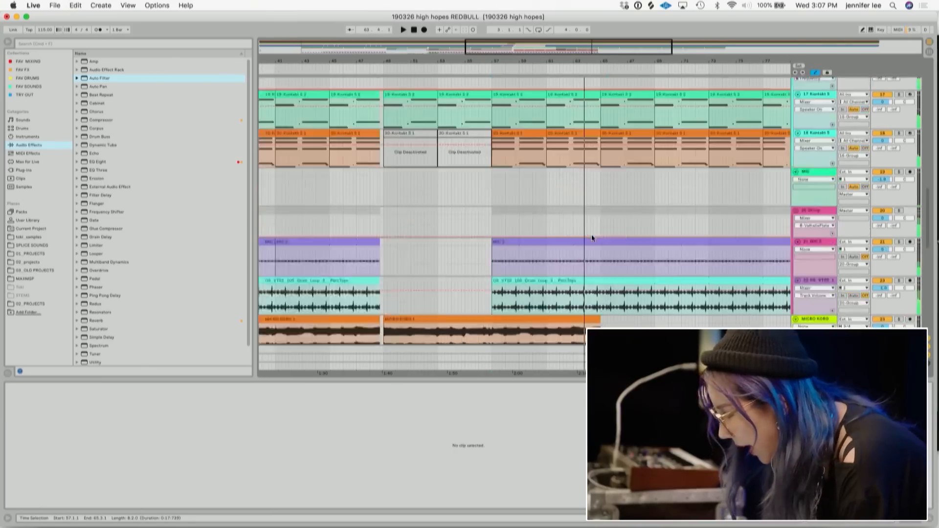
scroll(591, 234, down, 2)
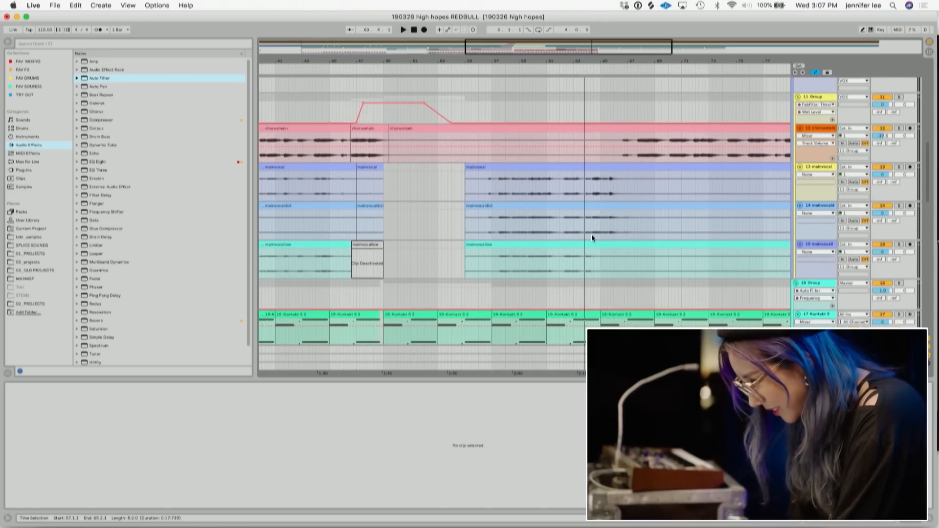
drag(480, 59, 482, 108)
click(554, 183)
key(space)
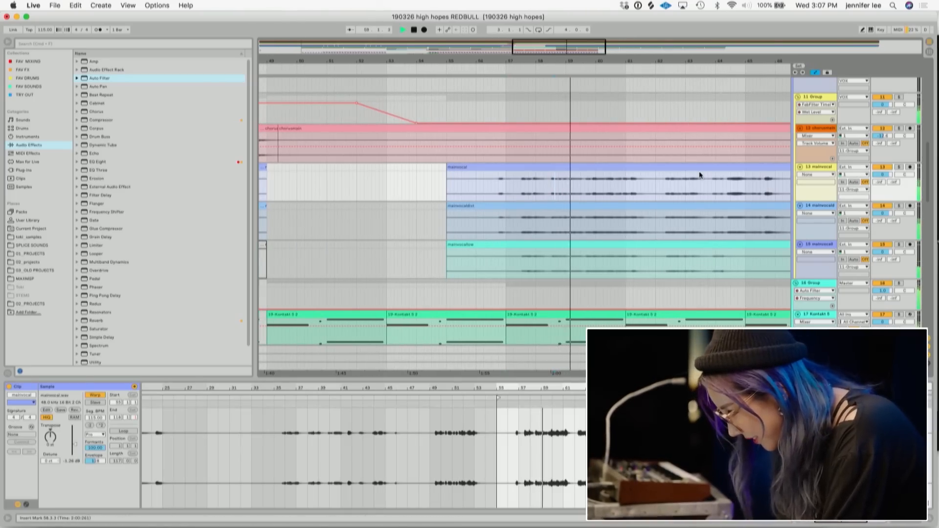
- Split the three main vocal tracks' clips around bar 63 to isolate a short section
scroll(699, 171, down, 2)
scroll(699, 172, right, 3)
drag(657, 61, 648, 105)
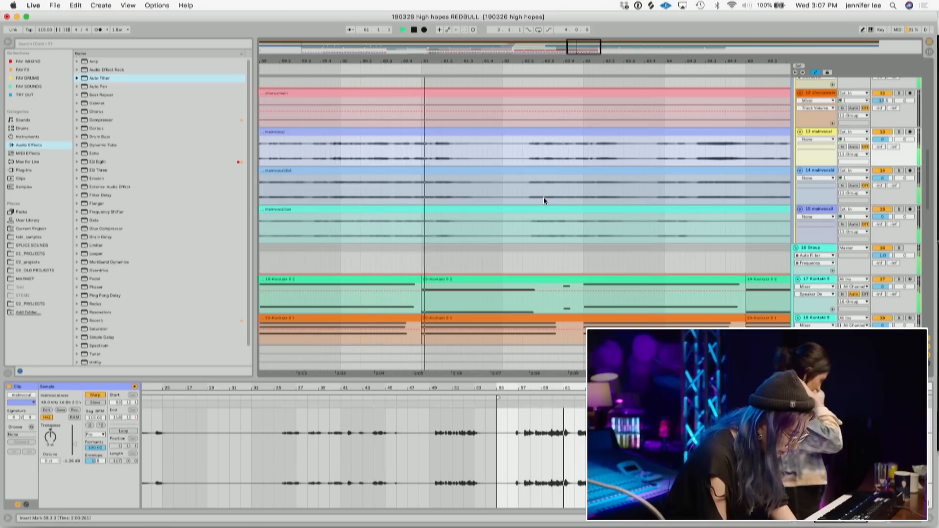
drag(638, 230, 589, 131)
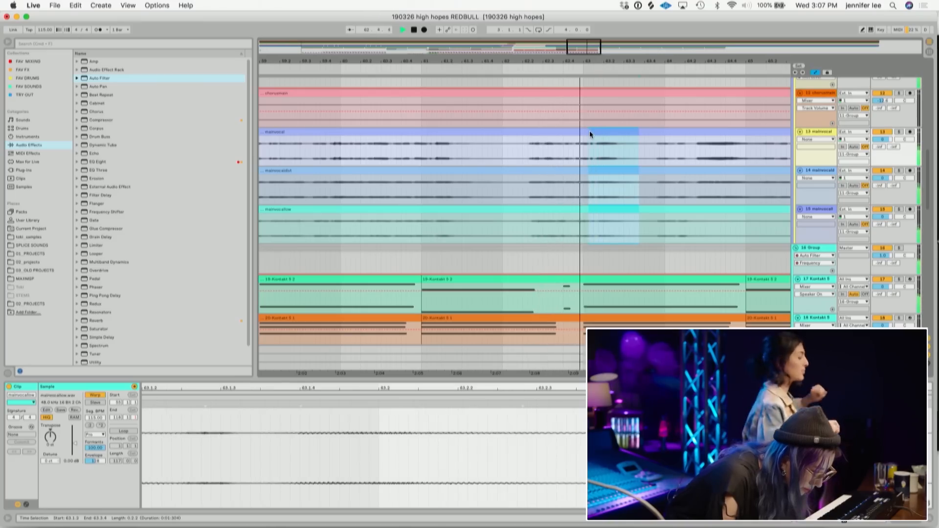
key(super+e)
key(space)
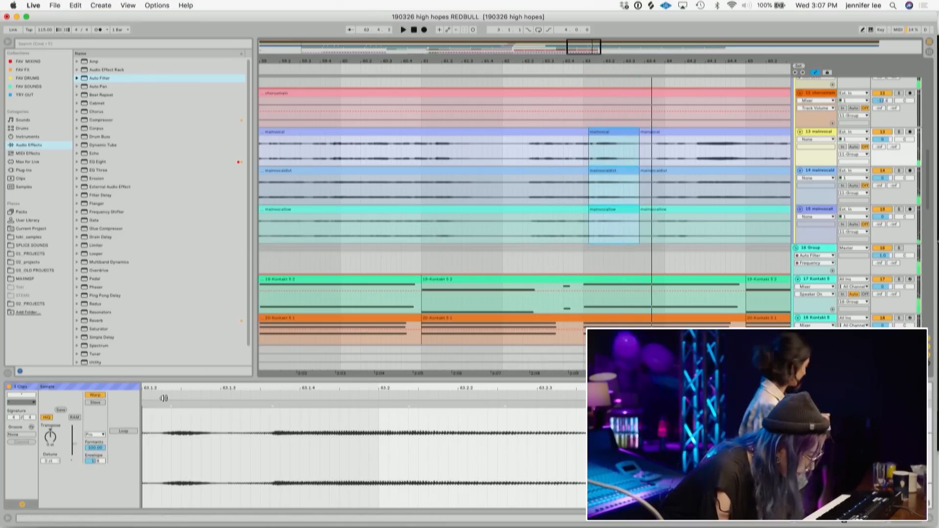
- Select and play the split main vocal clip sections one by one to audition them
click(53, 438)
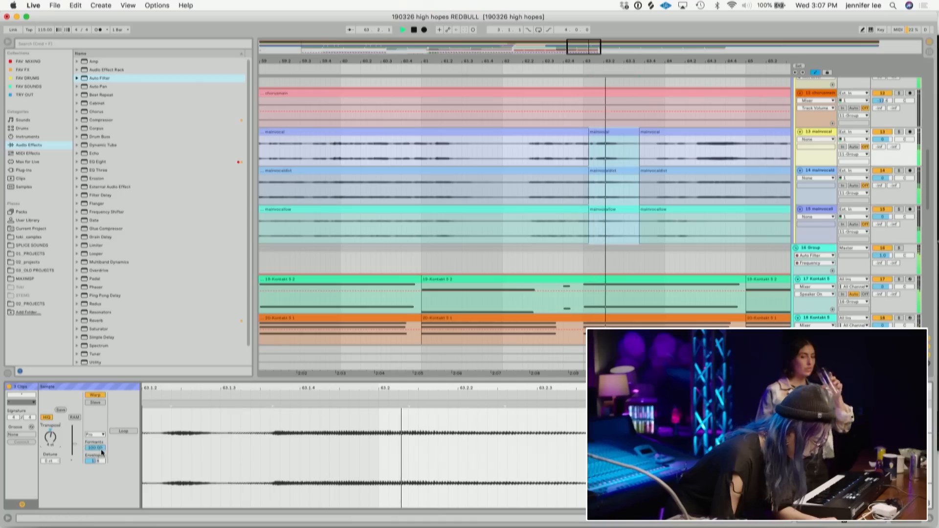
drag(542, 153, 525, 153)
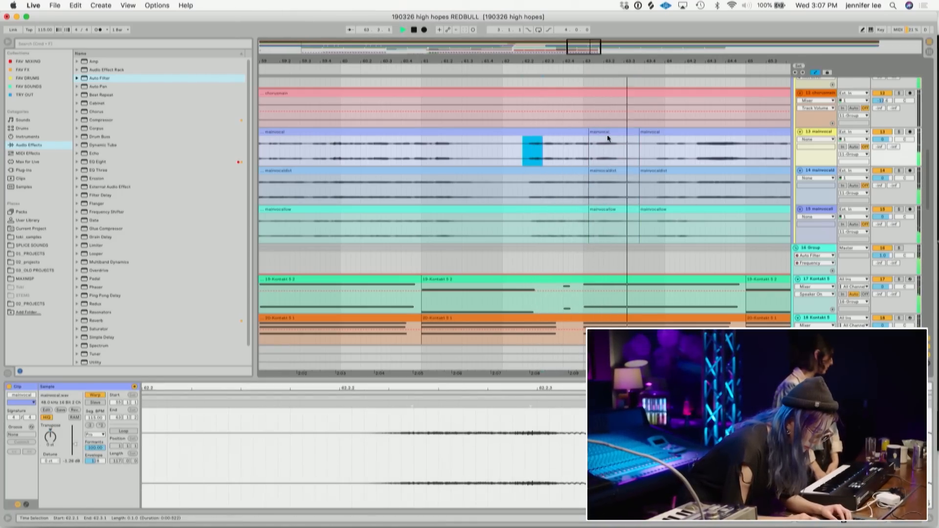
key(space)
click(609, 209)
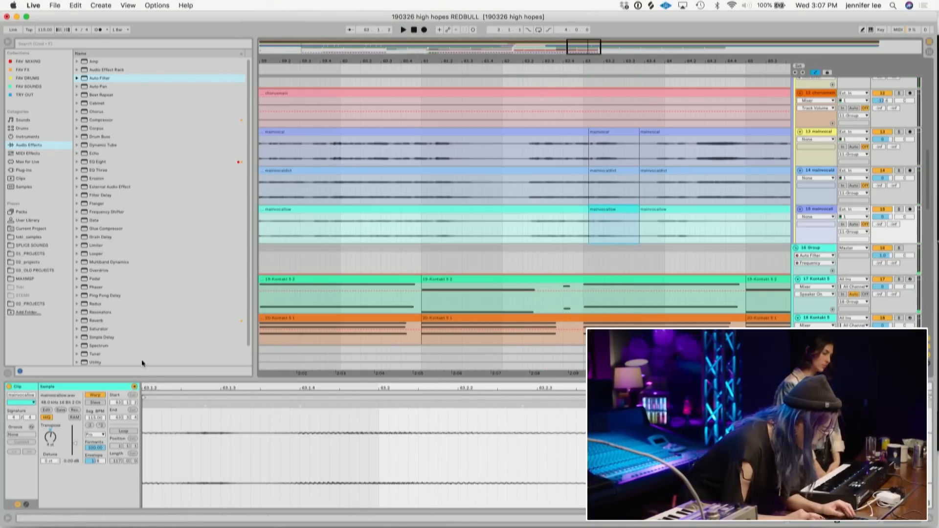
key(space)
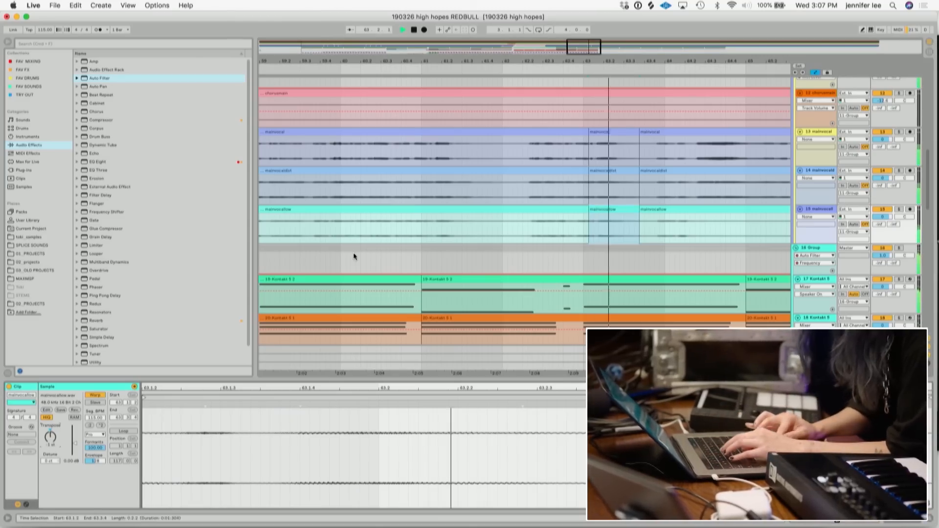
click(532, 158)
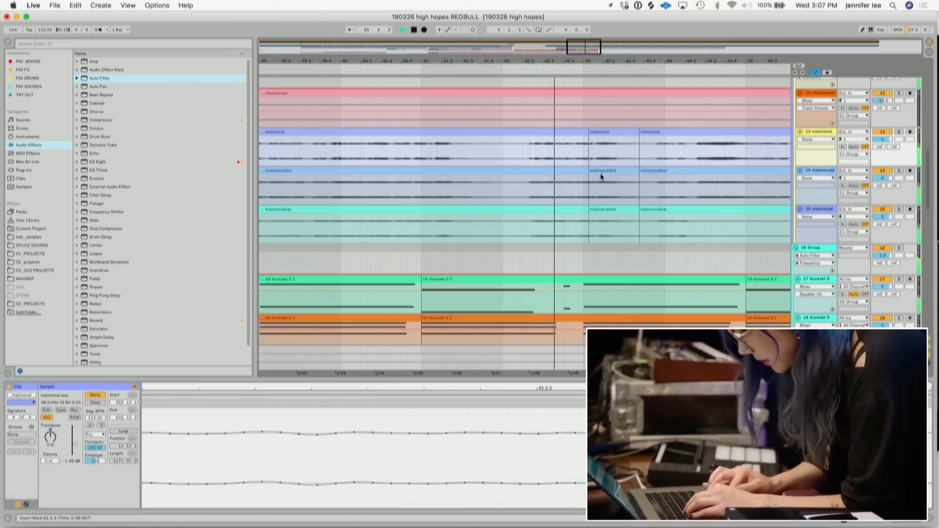
click(598, 132)
key(space)
shift+click(613, 206)
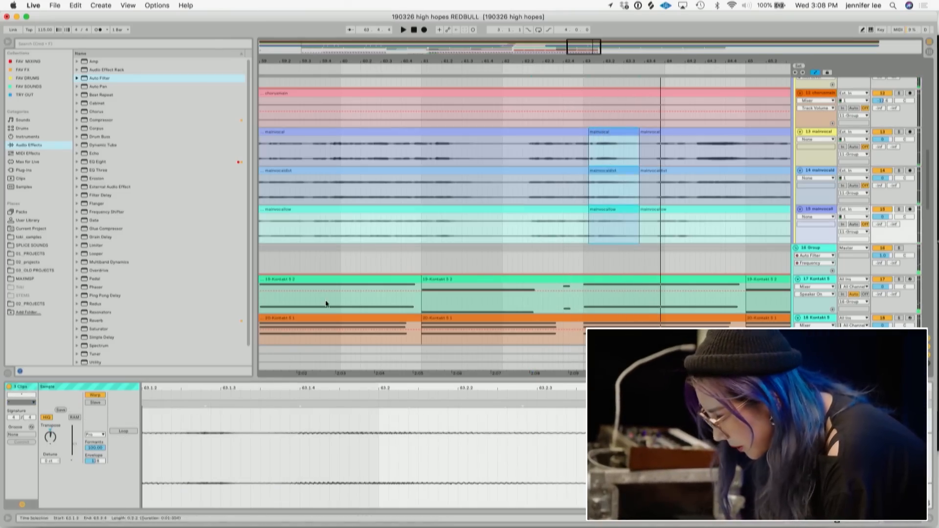
key(space)
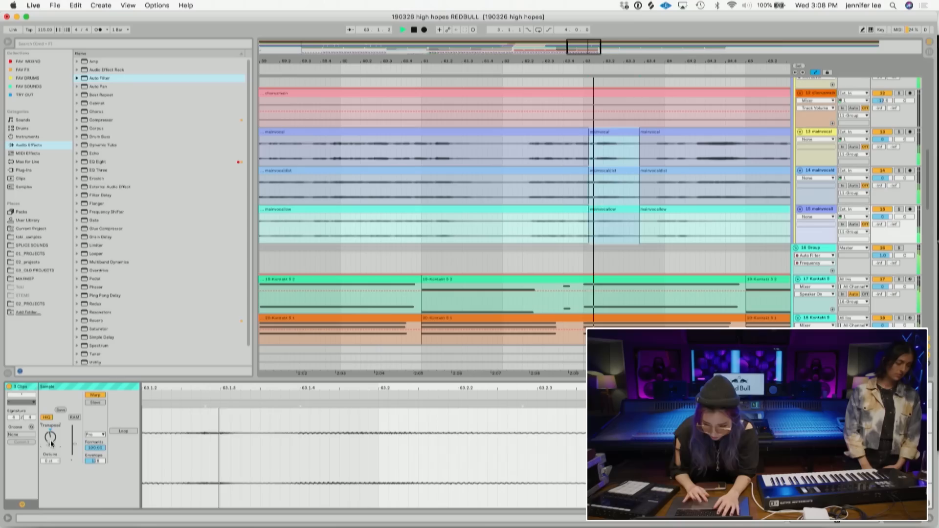
click(528, 152)
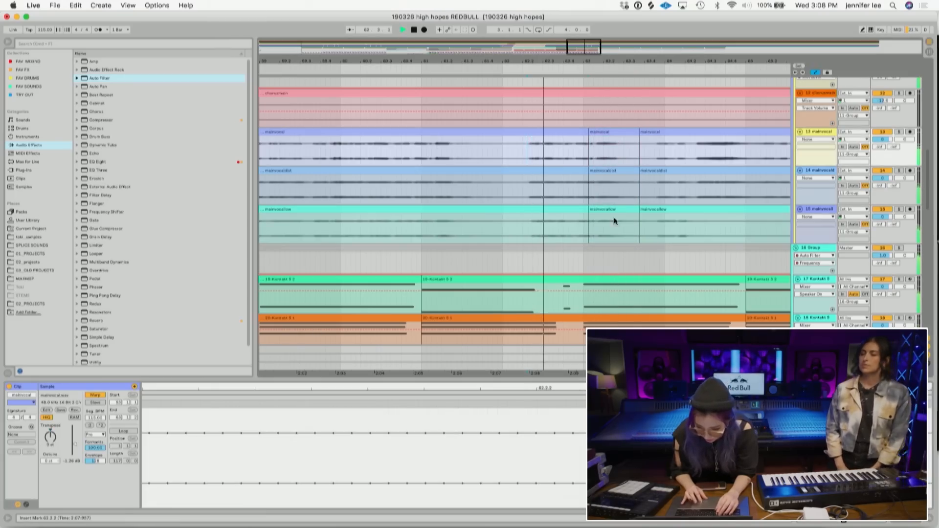
click(618, 170)
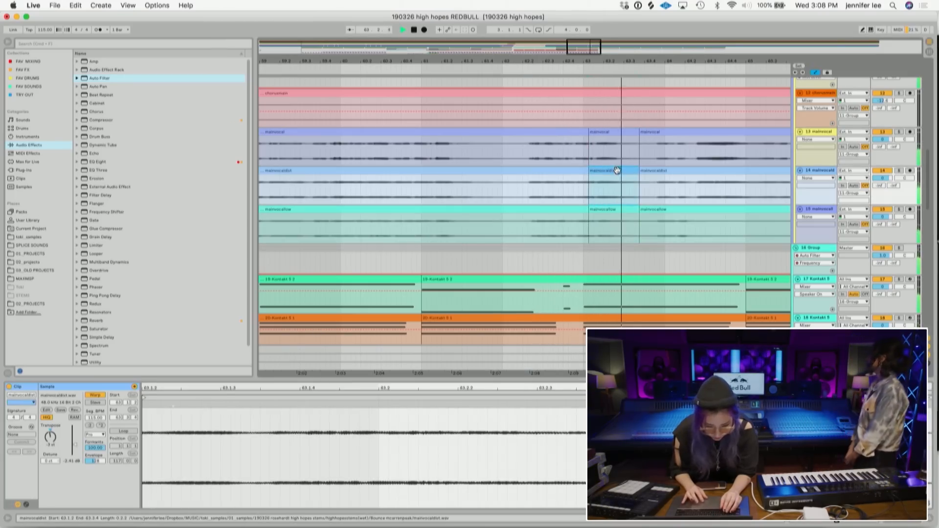
click(617, 134)
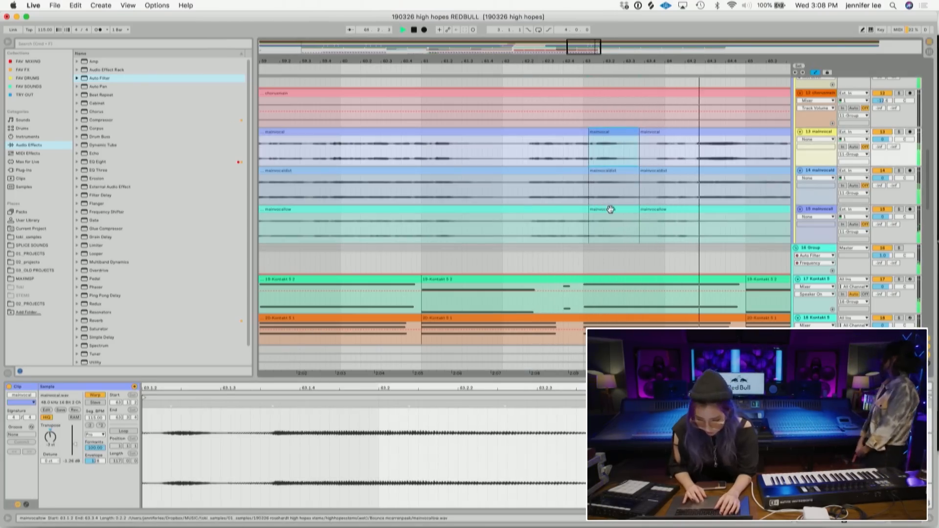
- Zoom out and scroll through the whole arrangement to review the tracks
scroll(609, 213, up, 5)
scroll(610, 214, up, 8)
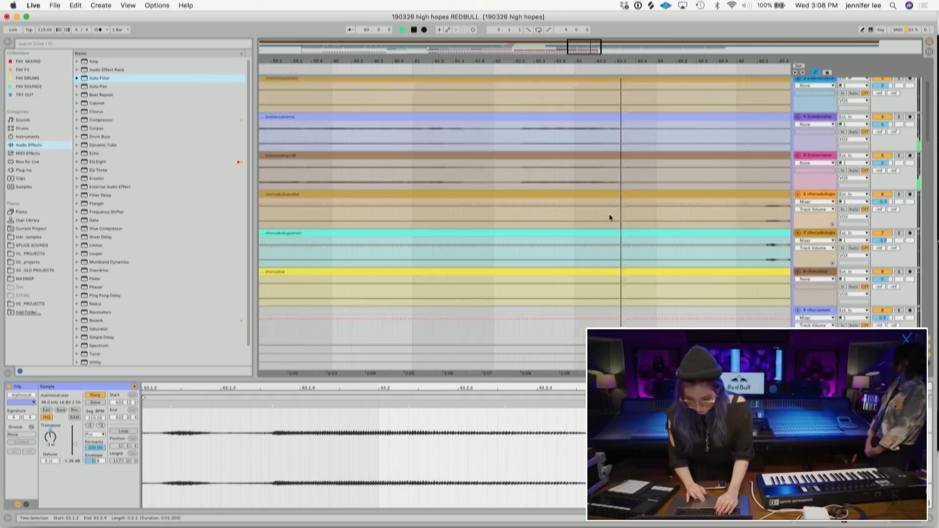
key(space)
drag(663, 198, 514, 134)
key(space)
scroll(513, 131, down, 15)
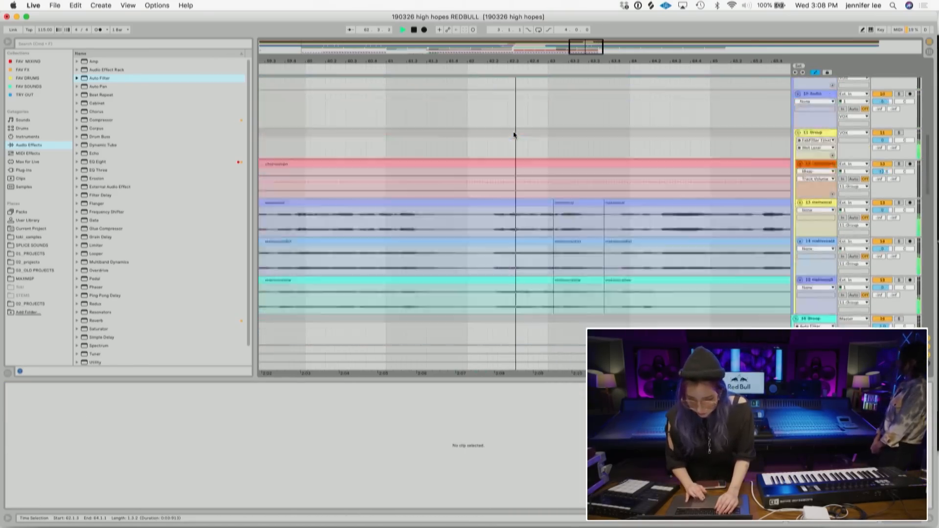
scroll(513, 131, up, 3)
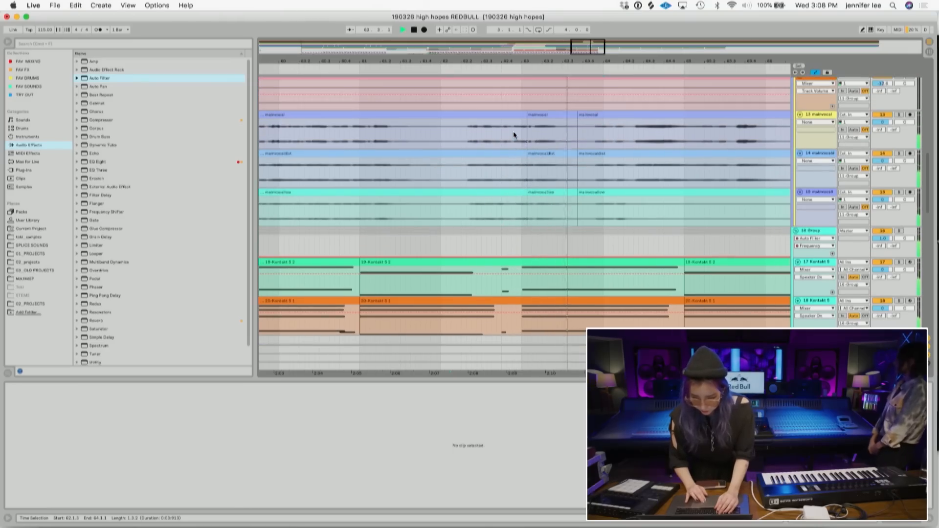
scroll(465, 139, right, 5)
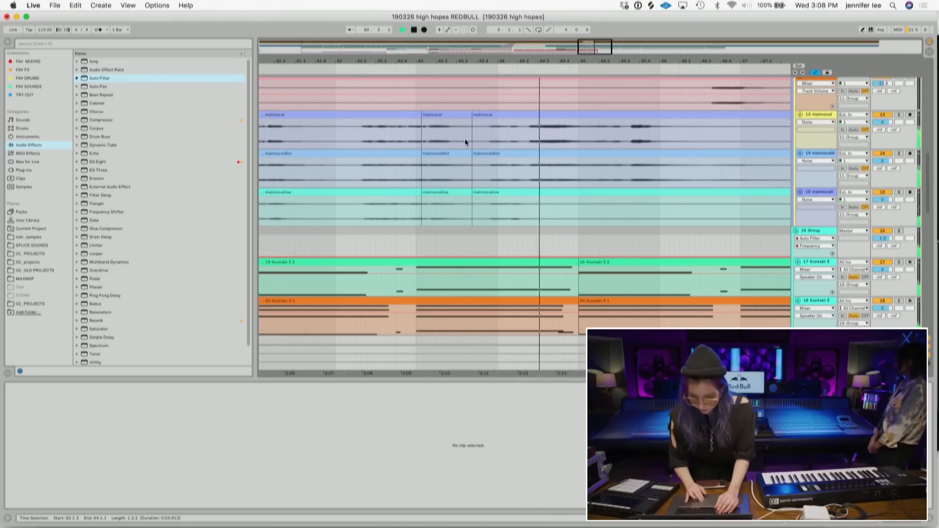
scroll(465, 139, down, 3)
scroll(465, 139, up, 3)
scroll(465, 139, right, 2)
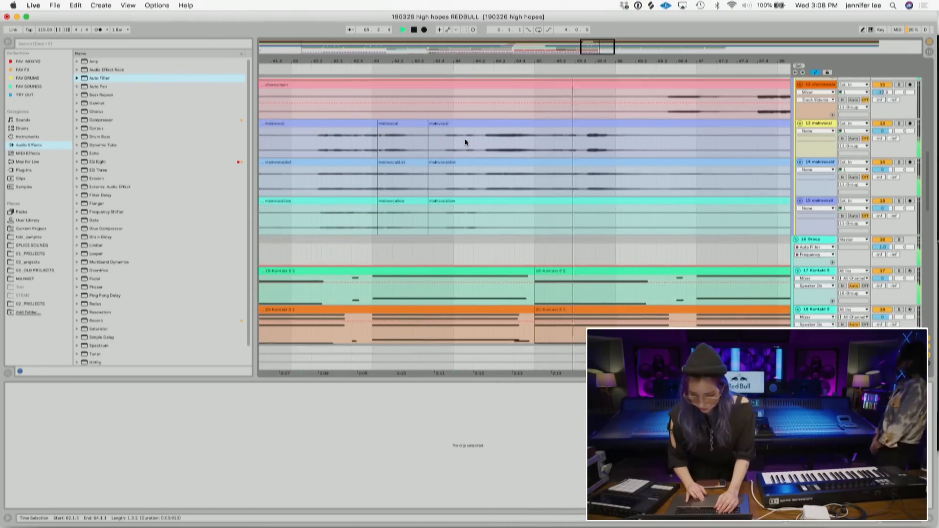
scroll(465, 139, down, 3)
drag(553, 46, 554, 88)
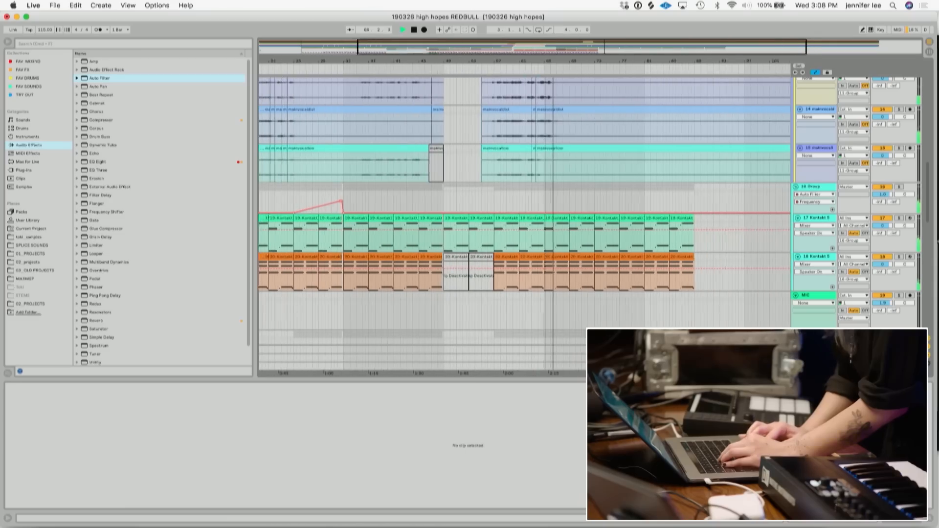
scroll(556, 111, down, 15)
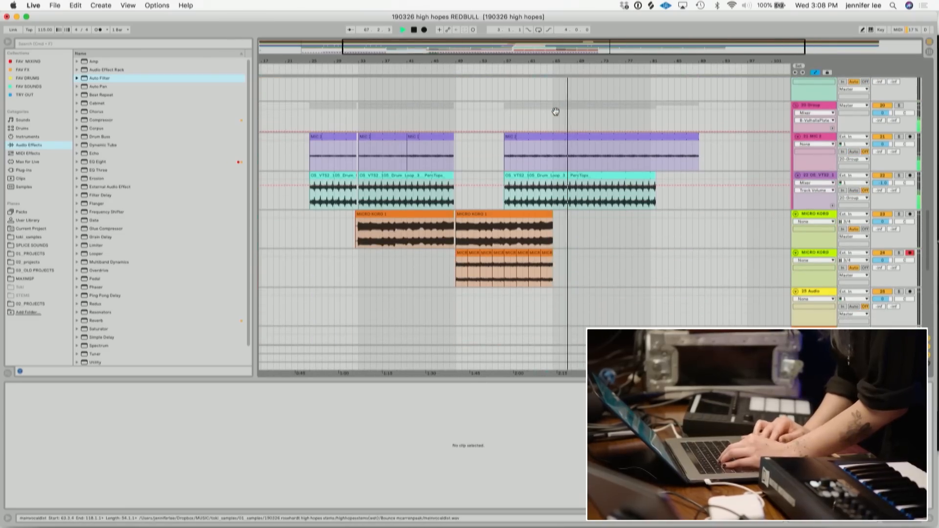
scroll(577, 142, down, 3)
scroll(577, 140, down, 5)
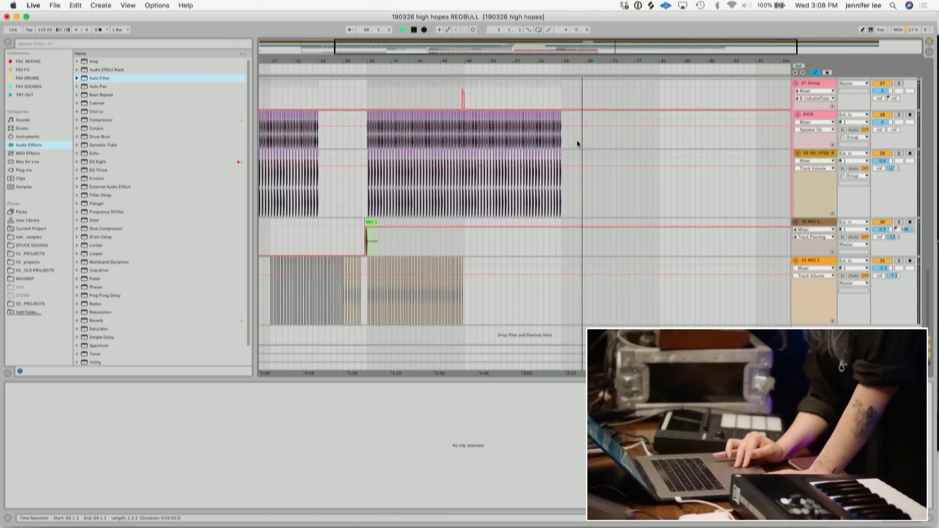
scroll(577, 140, up, 15)
scroll(577, 140, up, 6)
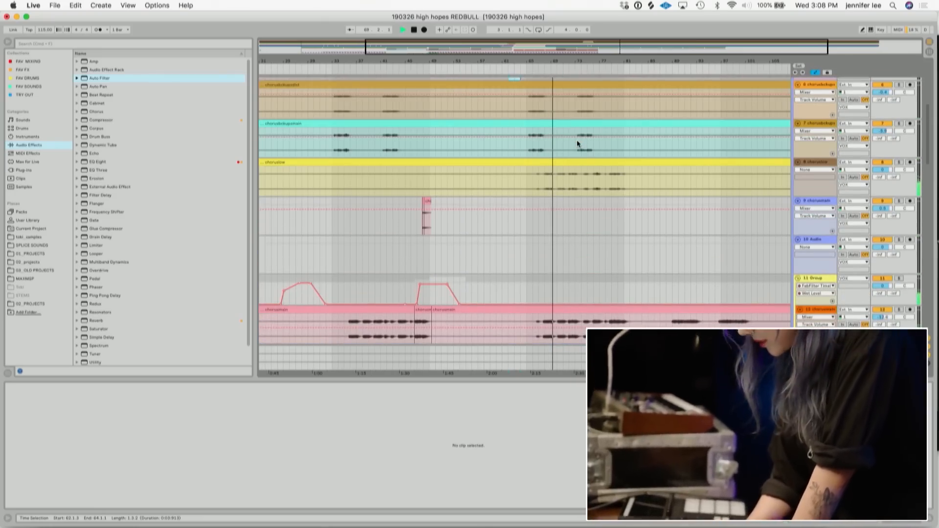
scroll(587, 157, down, 1)
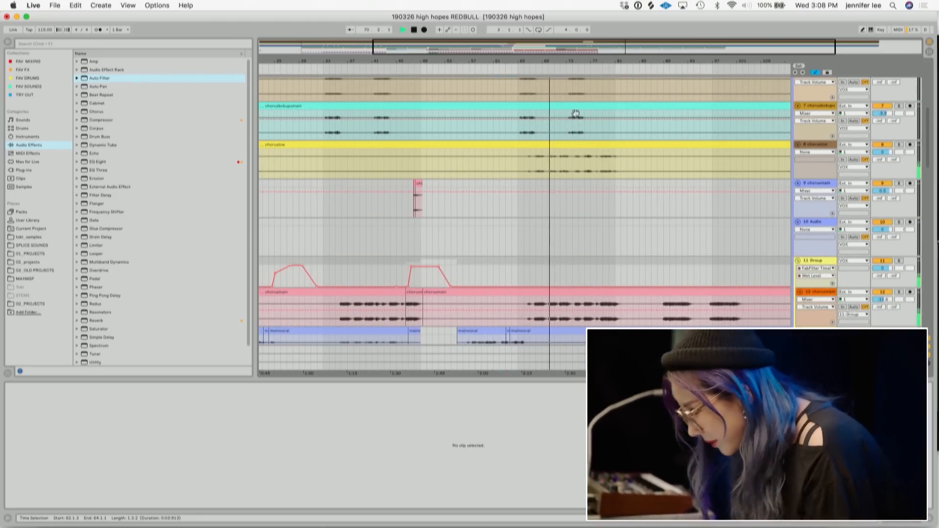
- Delete all clips after bar 73 across the vocal tracks
click(563, 92)
drag(565, 89, 768, 288)
key(Delete)
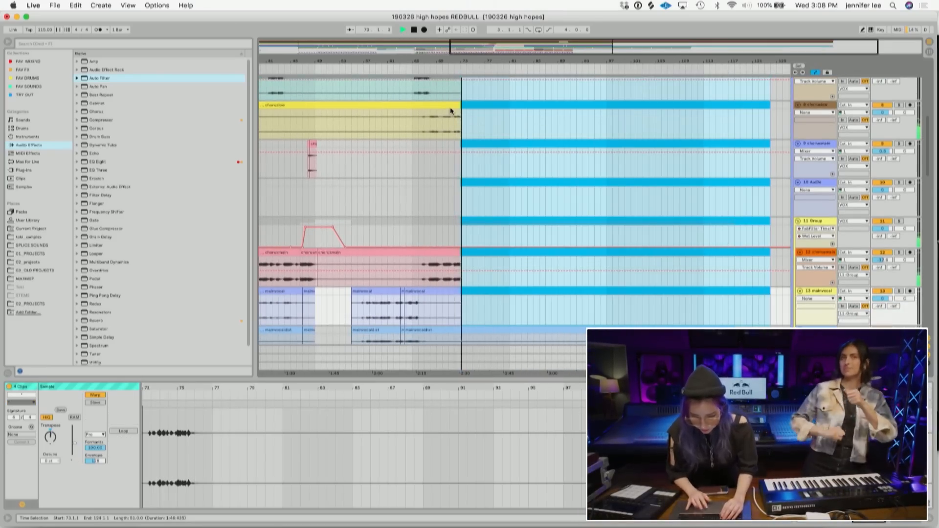
- Extend the chorusmain clip so it ends at bar 87, and play it back
click(458, 252)
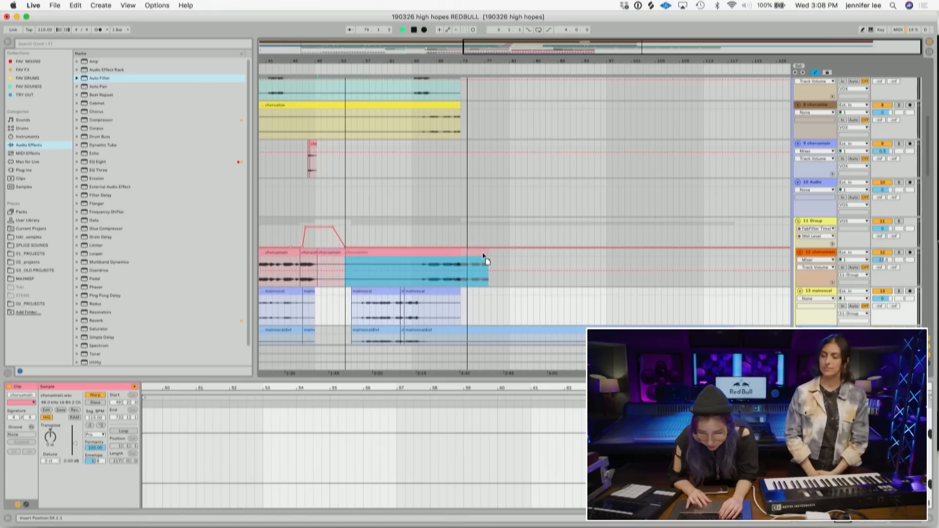
drag(459, 252, 538, 252)
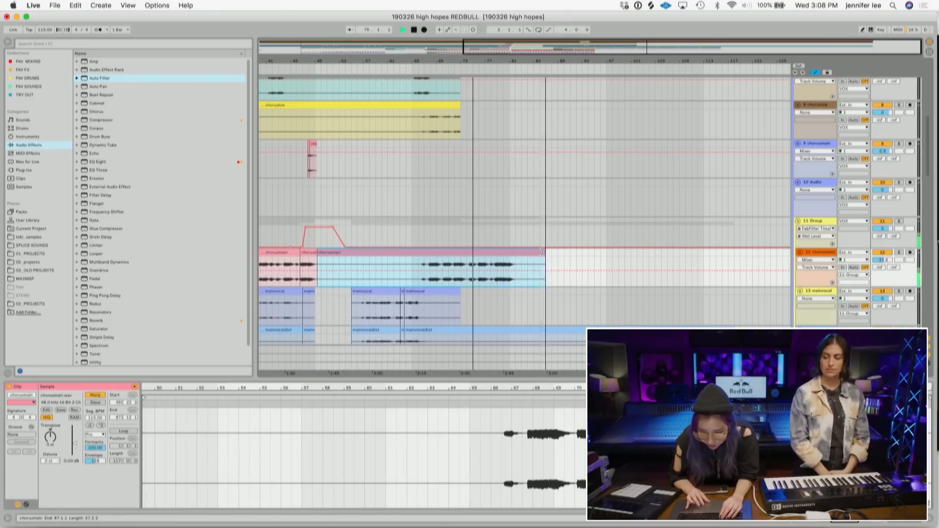
scroll(530, 238, up, 5)
key(space)
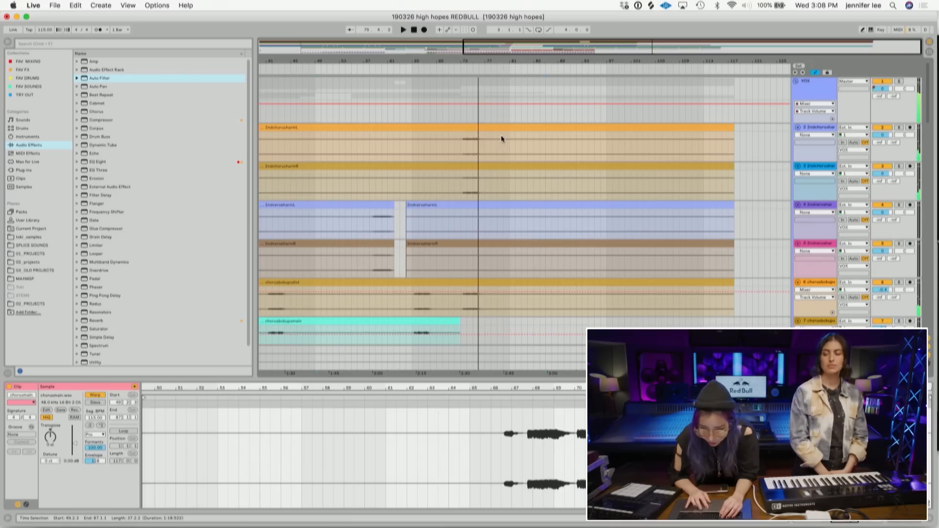
- Select the backing vocal harmony clips in turn to inspect them
click(484, 133)
click(386, 205)
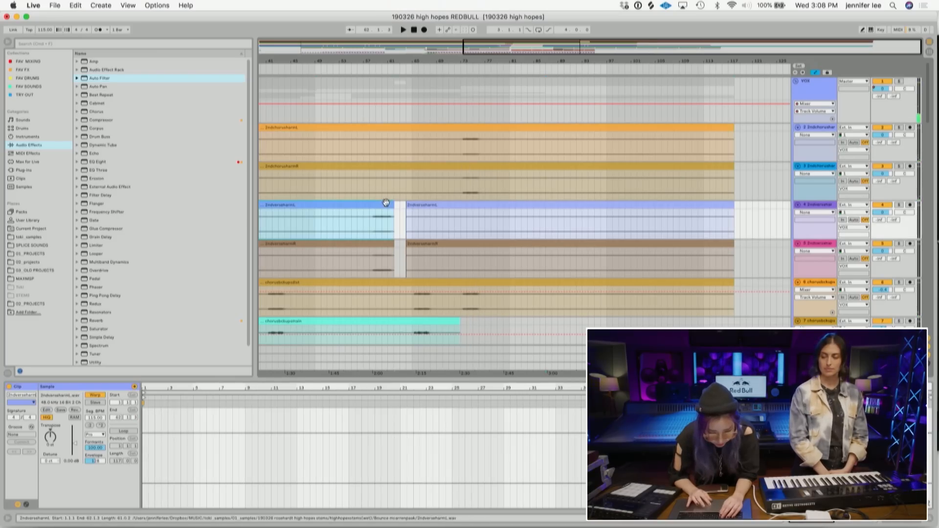
click(379, 244)
click(368, 268)
scroll(368, 268, left, 10)
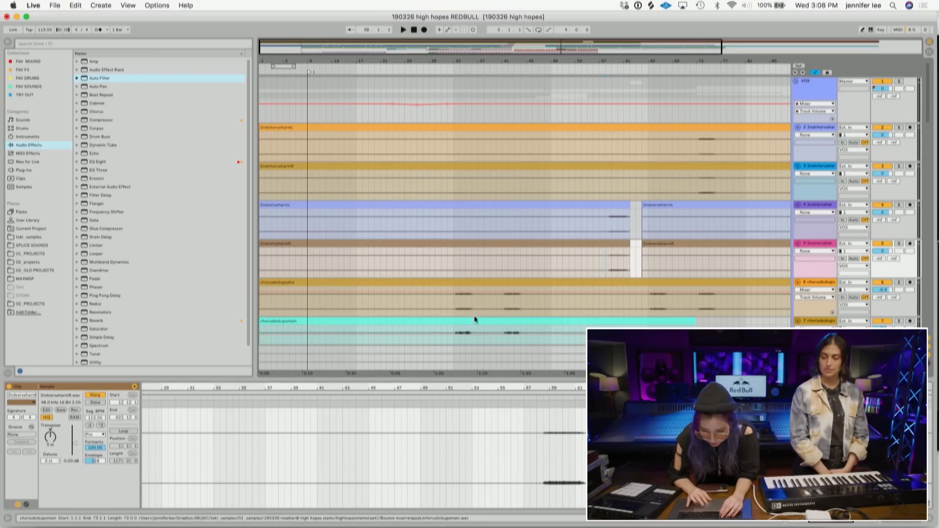
- Transpose the two backing harmony clips up two semitones and play them back
click(456, 304)
scroll(665, 144, right, 3)
click(655, 128)
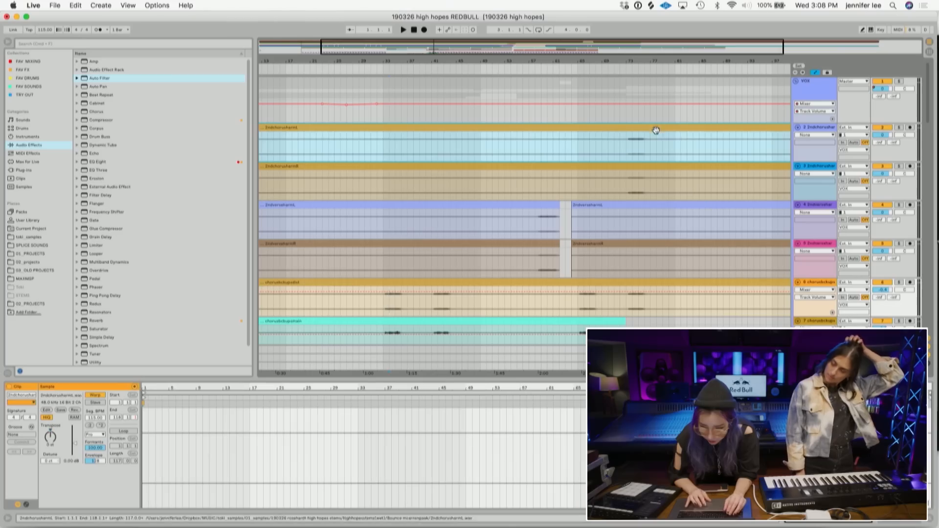
shift+click(640, 165)
click(51, 437)
key(Up)
key(Up)
key(space)
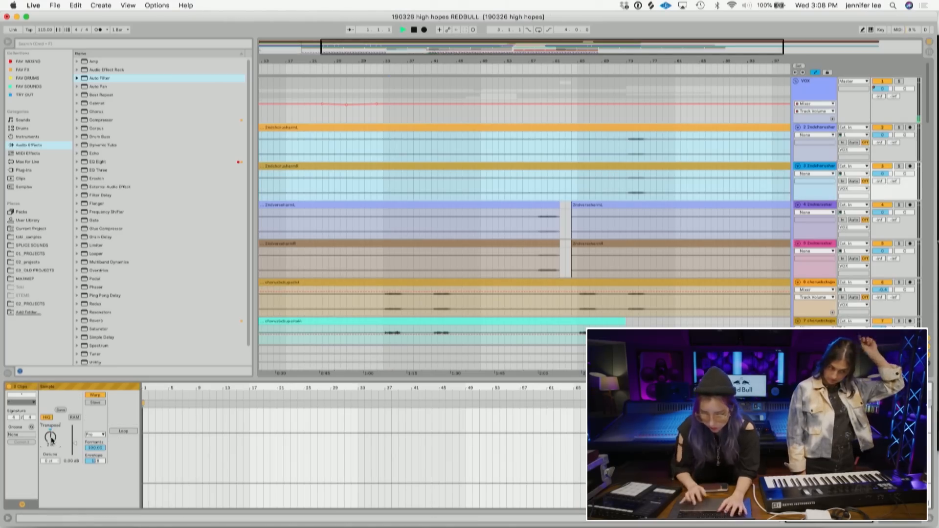
click(620, 145)
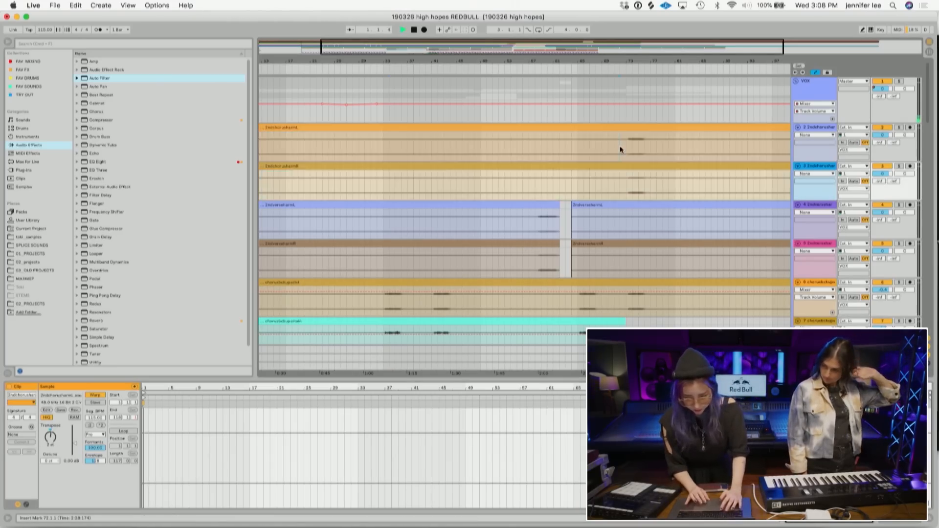
key(space)
- Nudge the second MICRO KORG track's volume and raise the gain of its clips to about 10.5 dB
scroll(587, 145, down, 10)
scroll(587, 145, down, 8)
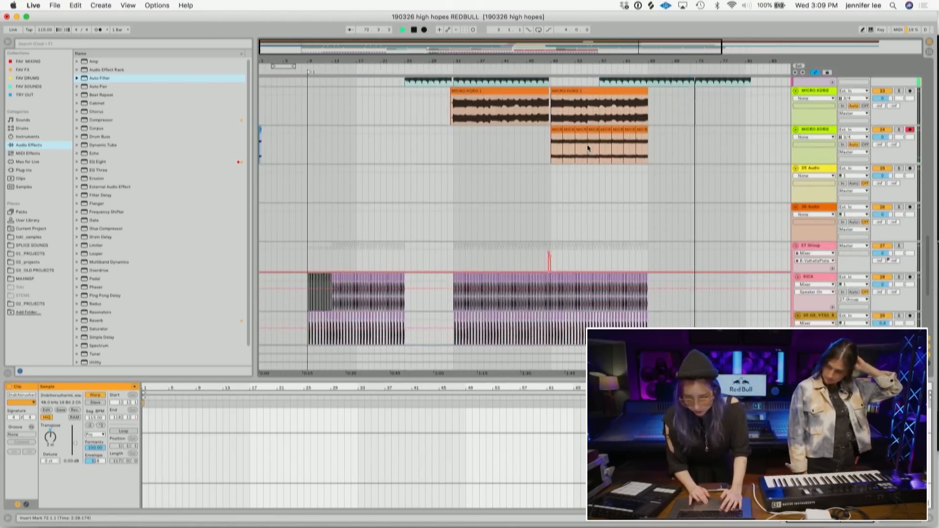
click(542, 172)
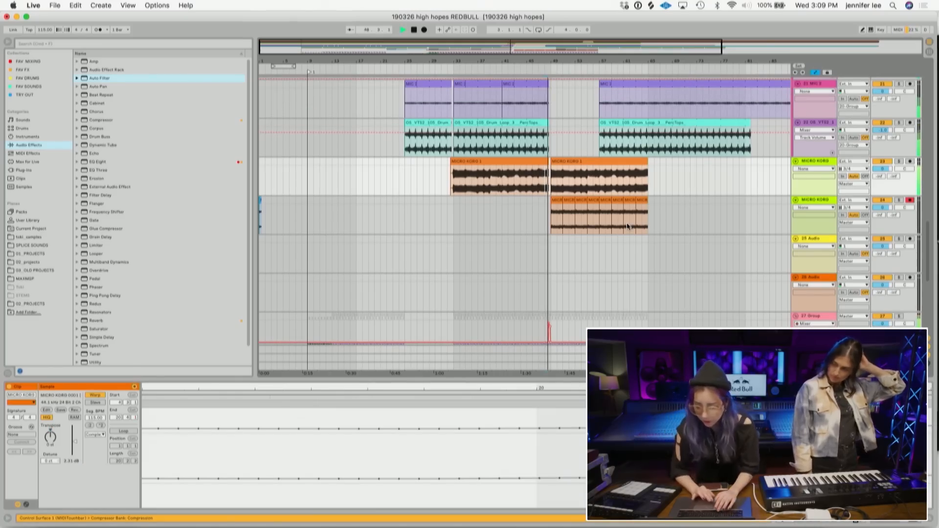
click(812, 202)
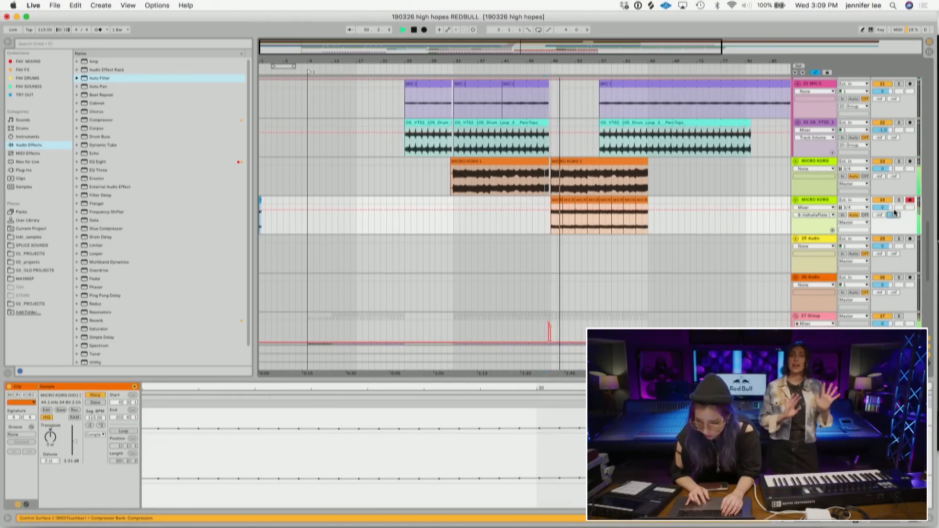
drag(882, 207, 883, 205)
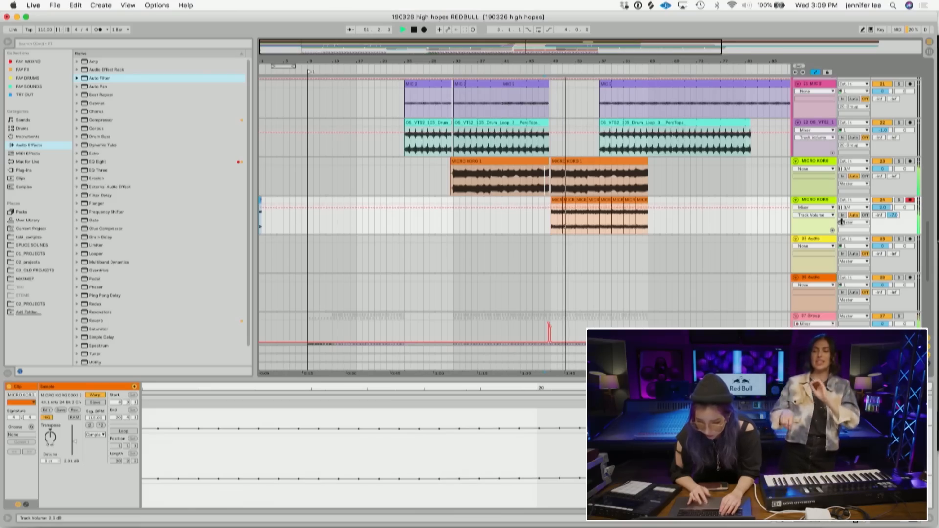
drag(684, 222, 545, 215)
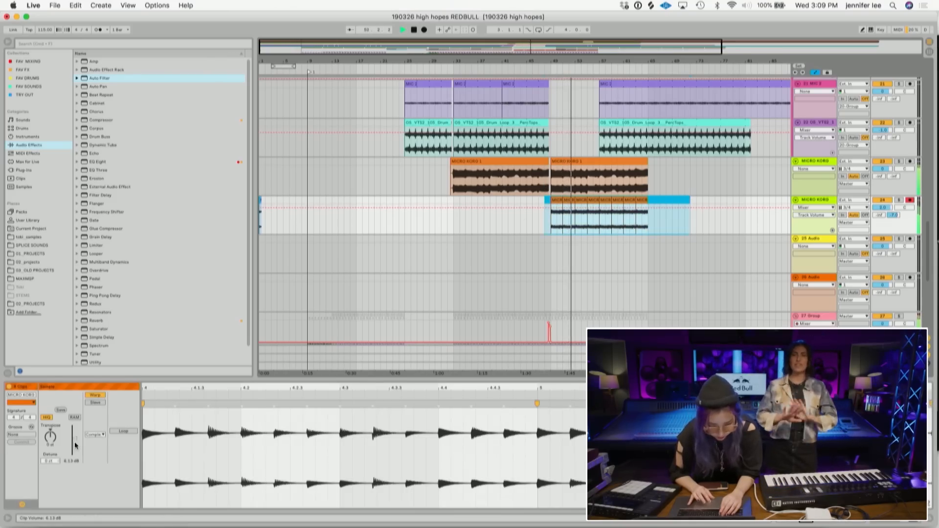
drag(72, 445, 73, 435)
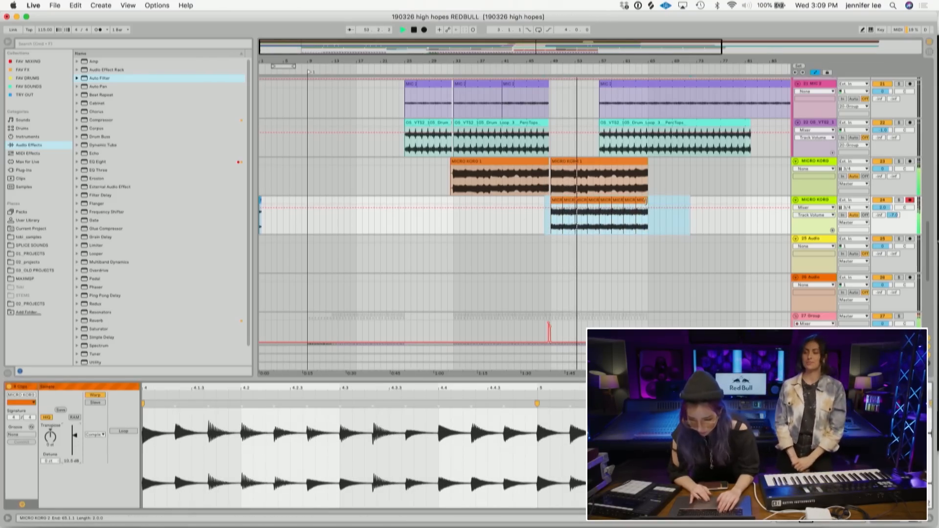
- Delete a short slice at bar 66 across both MICRO KORG tracks
scroll(548, 215, right, 2)
drag(568, 61, 568, 106)
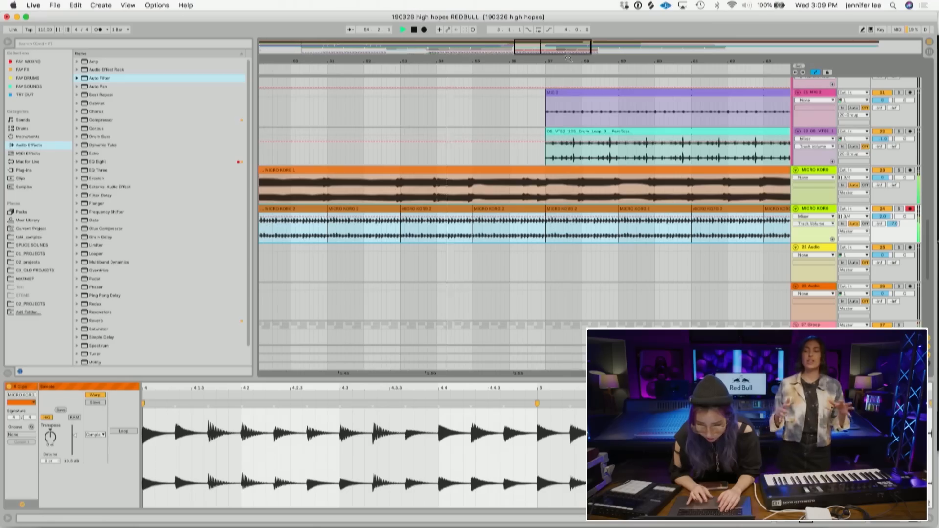
click(545, 238)
drag(545, 237, 536, 192)
key(Delete)
- Review the MICRO KORG edit across the tracks and adjust the second MICRO KORG track's mixer level
scroll(534, 195, down, 6)
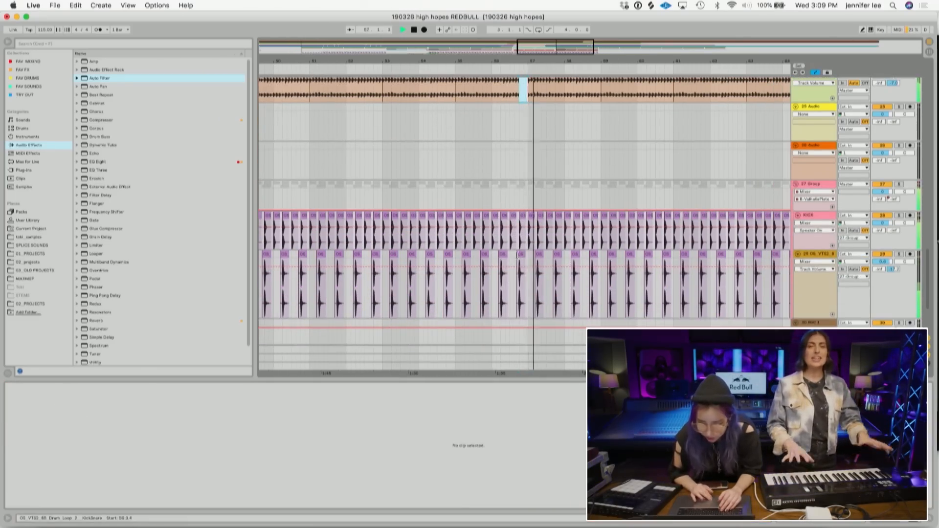
scroll(518, 256, up, 10)
scroll(518, 256, down, 4)
scroll(517, 256, up, 4)
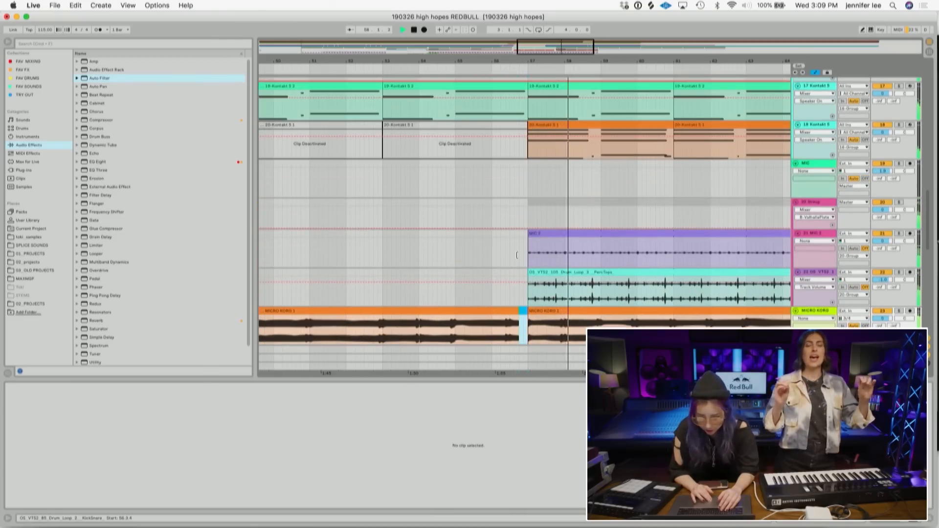
scroll(517, 256, down, 4)
scroll(518, 255, up, 1)
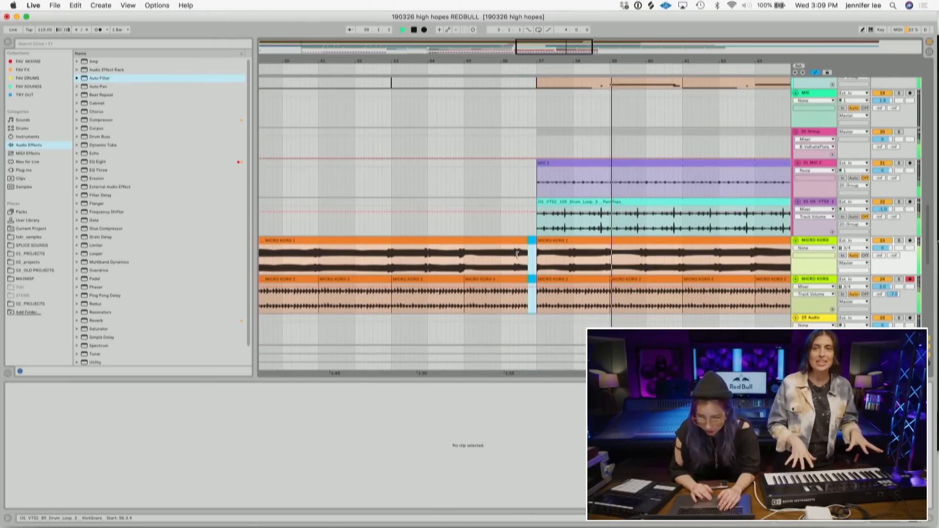
key(w)
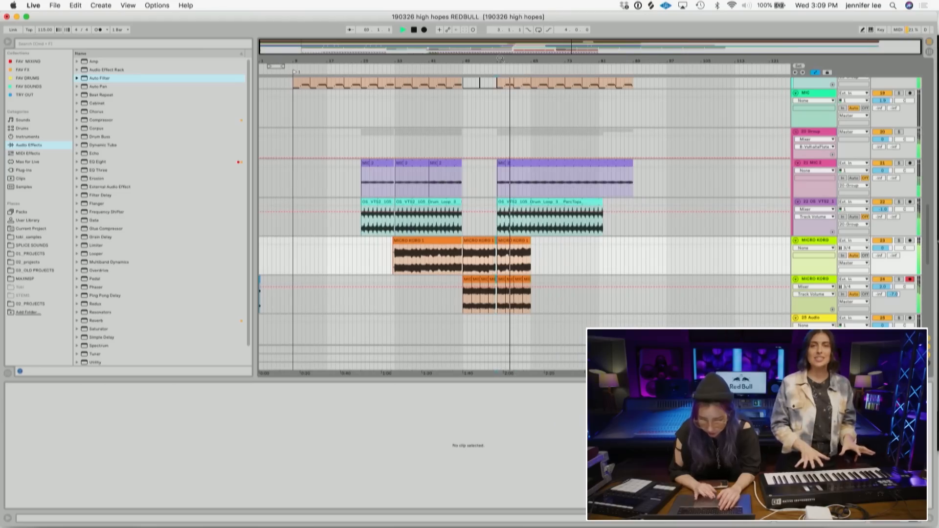
scroll(513, 118, down, 3)
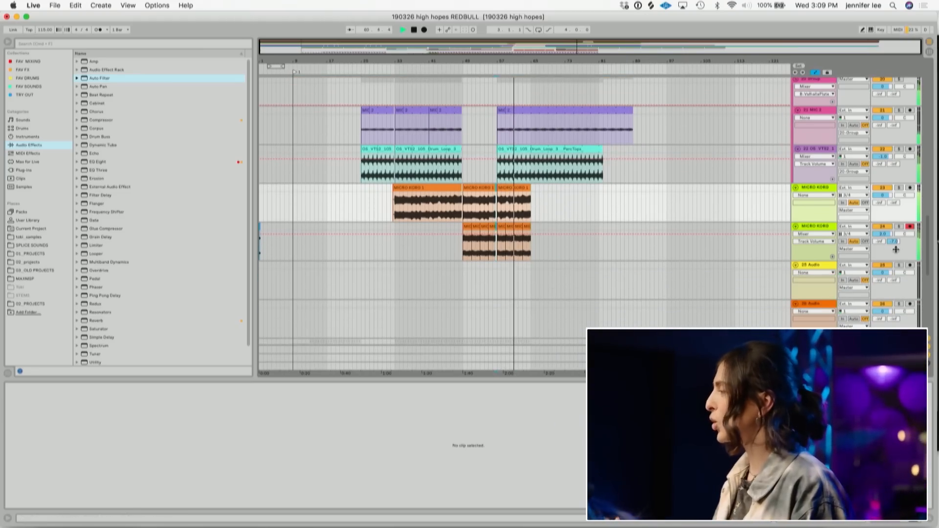
drag(894, 241, 894, 231)
click(883, 234)
- Copy the MIC 1 section from bar 33 to bar 51 and paste it at bar 57
scroll(683, 236, down, 10)
drag(468, 295, 395, 259)
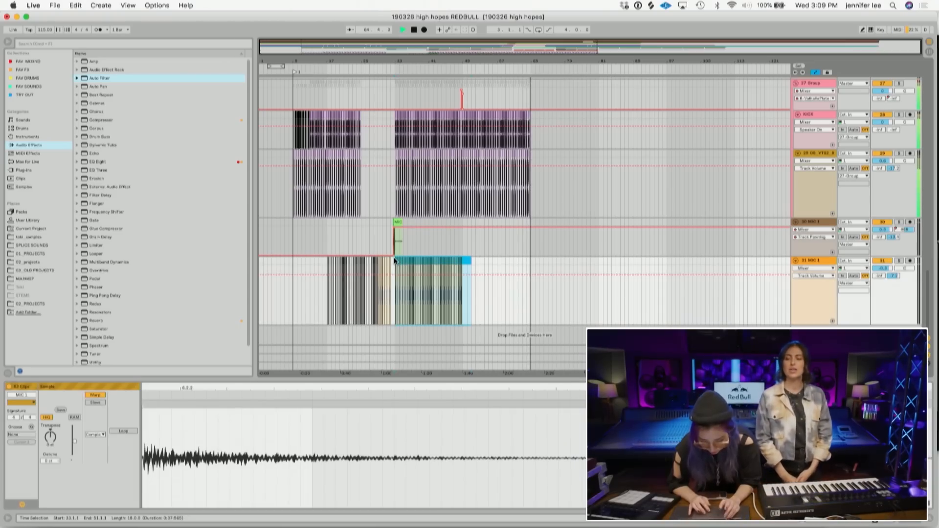
drag(505, 72, 500, 237)
scroll(447, 165, up, 3)
scroll(447, 169, up, 5)
scroll(447, 169, left, 2)
scroll(447, 168, down, 7)
click(437, 297)
key(super+v)
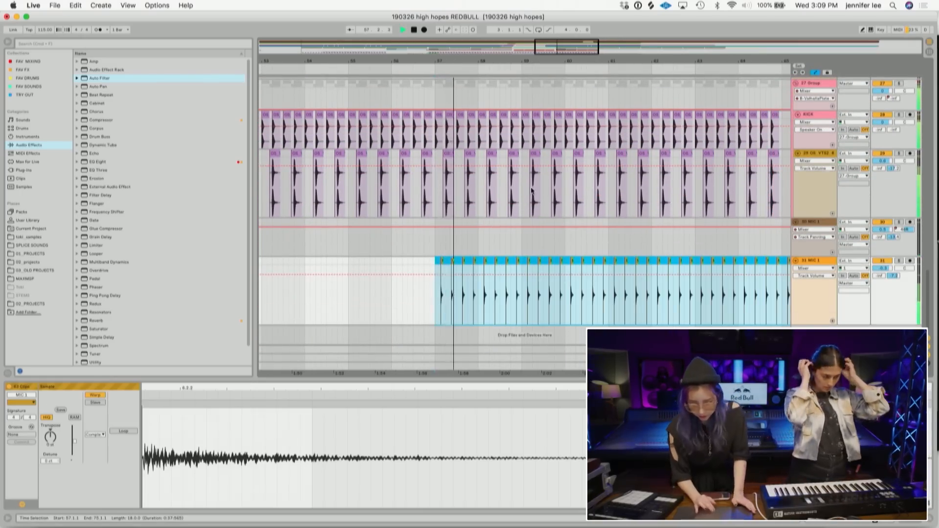
- Duplicate the last MICRO KORG 1 clip to extend the part
scroll(532, 192, up, 10)
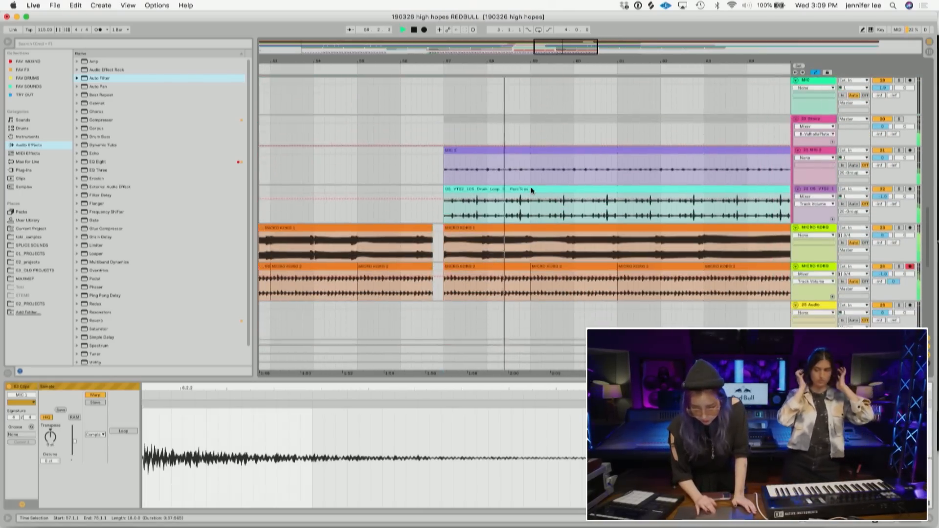
scroll(530, 186, down, 2)
click(465, 240)
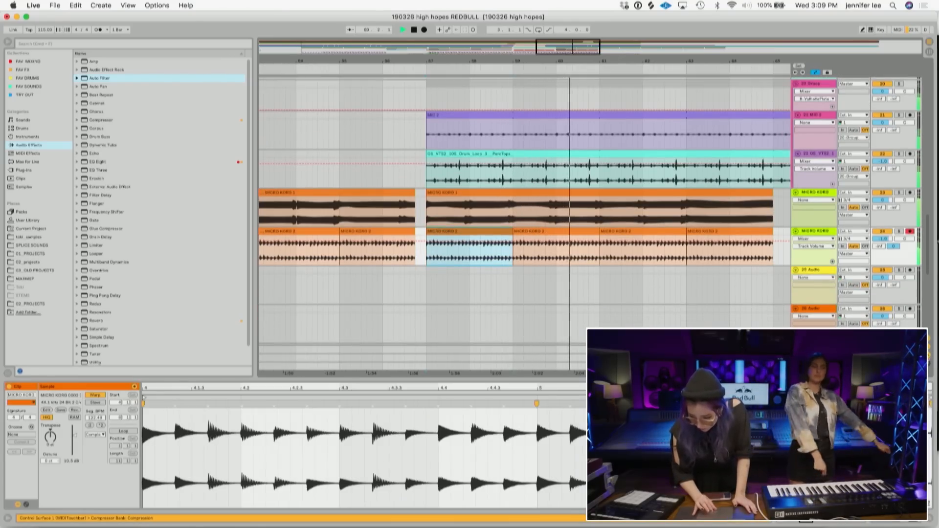
click(928, 365)
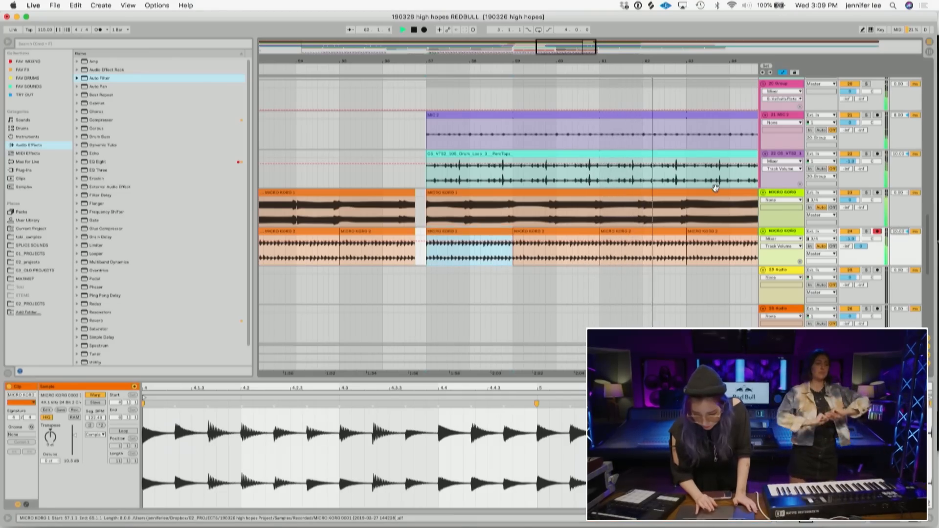
drag(610, 61, 538, 19)
scroll(581, 173, up, 8)
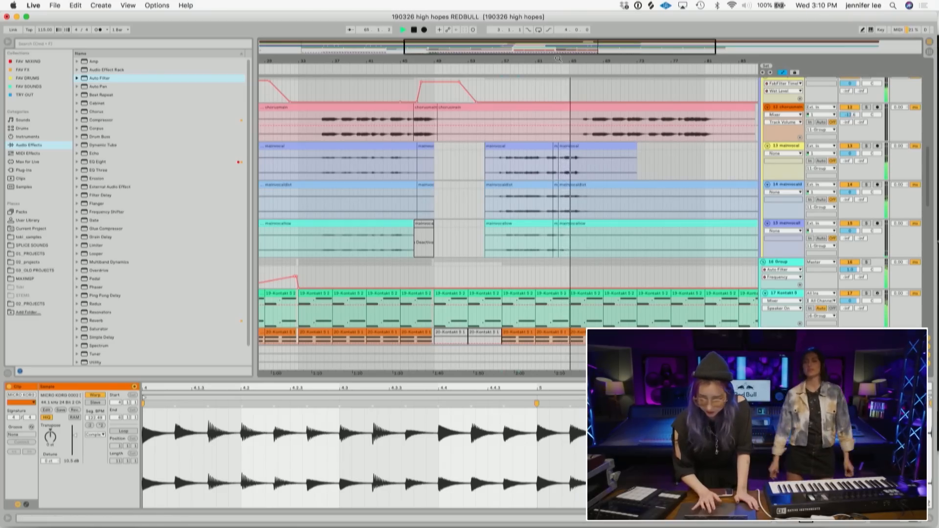
scroll(626, 190, down, 10)
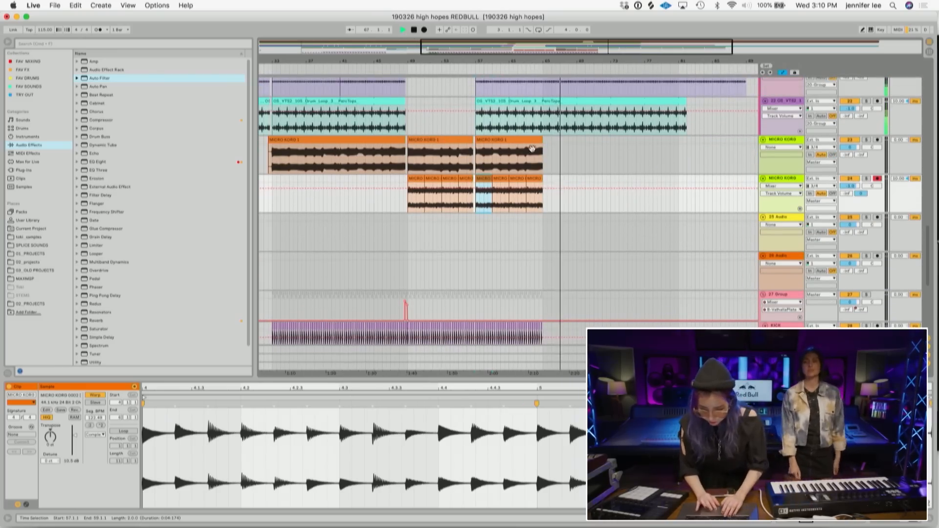
click(529, 138)
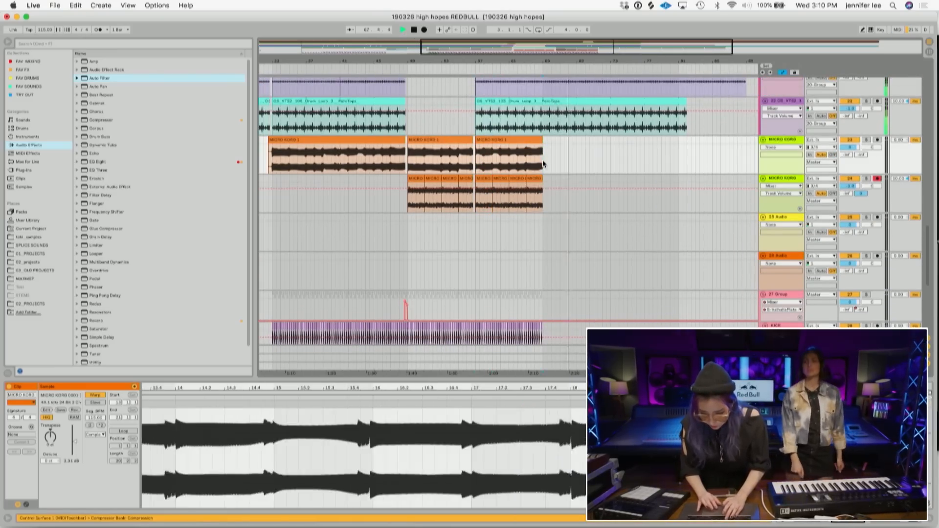
key(super+d)
- Duplicate the MICRO KORG 1 clip once more so the part runs to about bar 81
scroll(608, 164, up, 4)
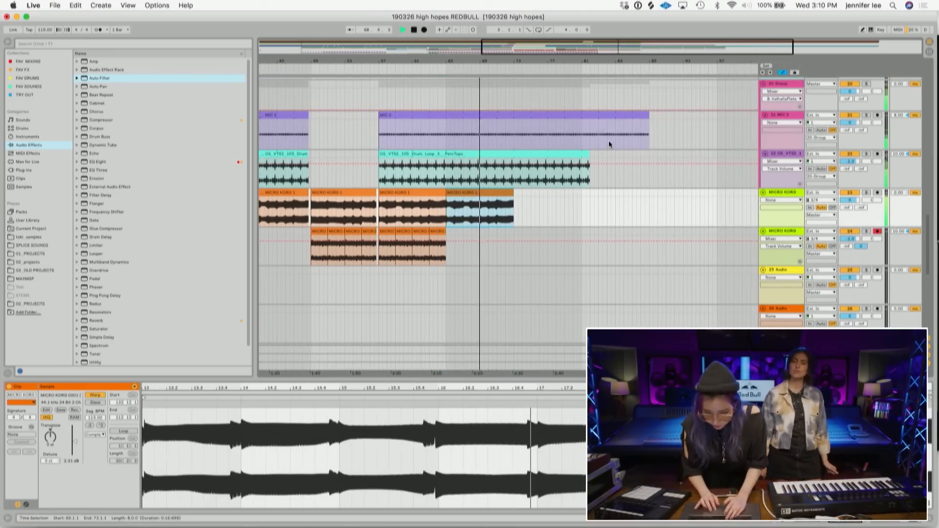
scroll(609, 140, up, 4)
scroll(608, 140, down, 1)
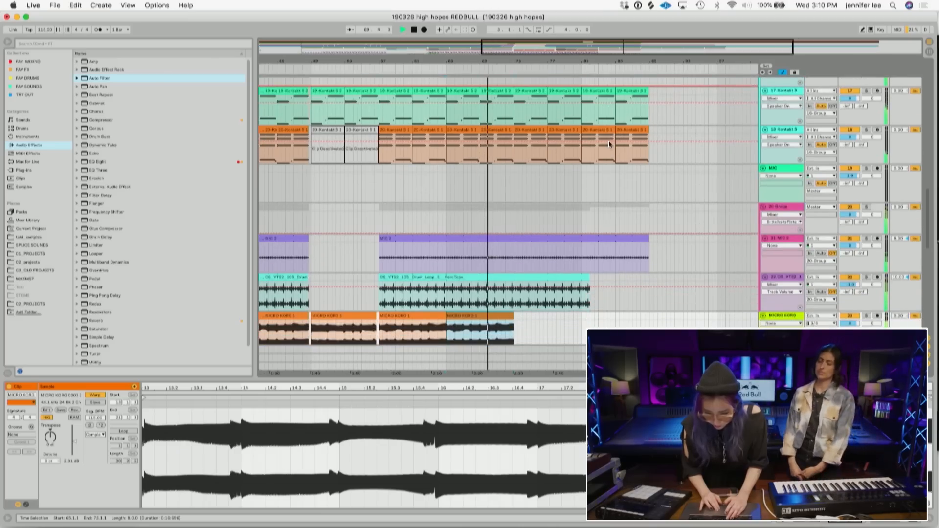
scroll(609, 140, down, 4)
scroll(612, 161, down, 2)
scroll(617, 186, up, 2)
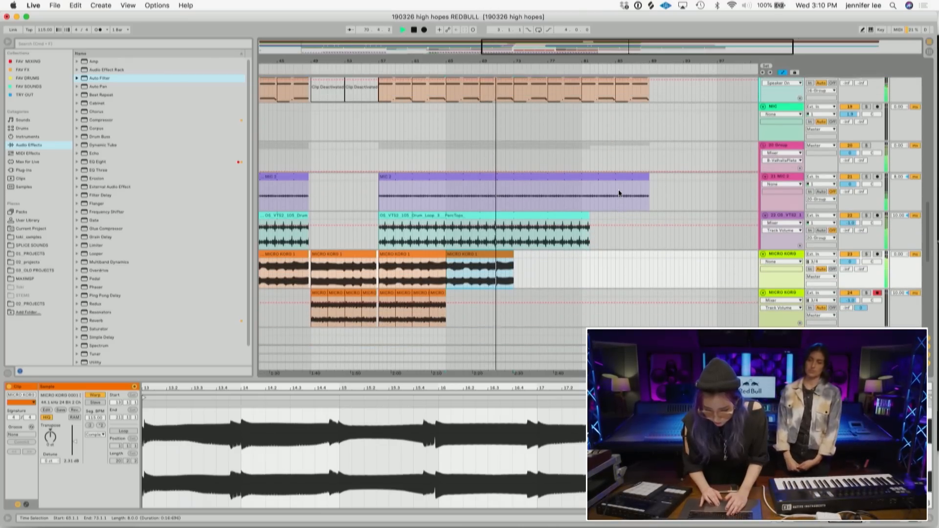
scroll(538, 276, up, 1)
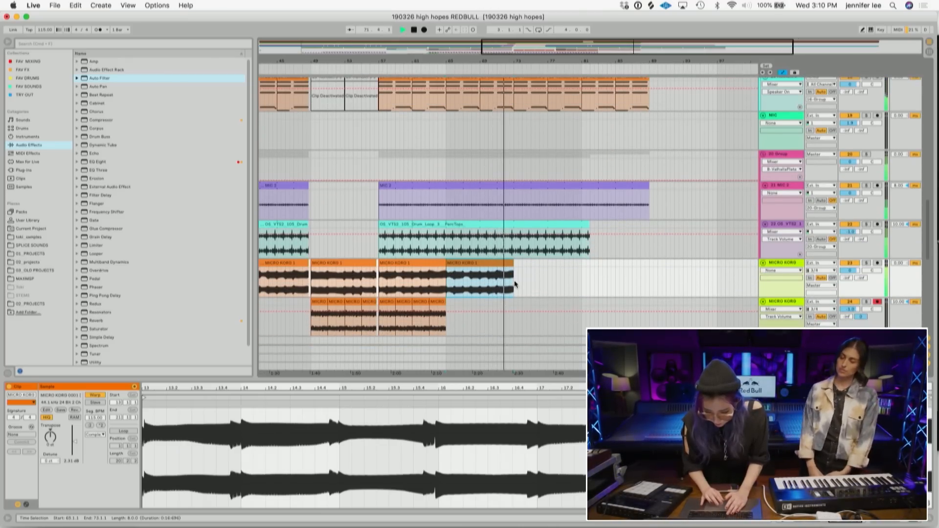
key(super+d)
- Delete the MIC 2 and drum loop clips from bar 73 onward
drag(660, 245, 513, 188)
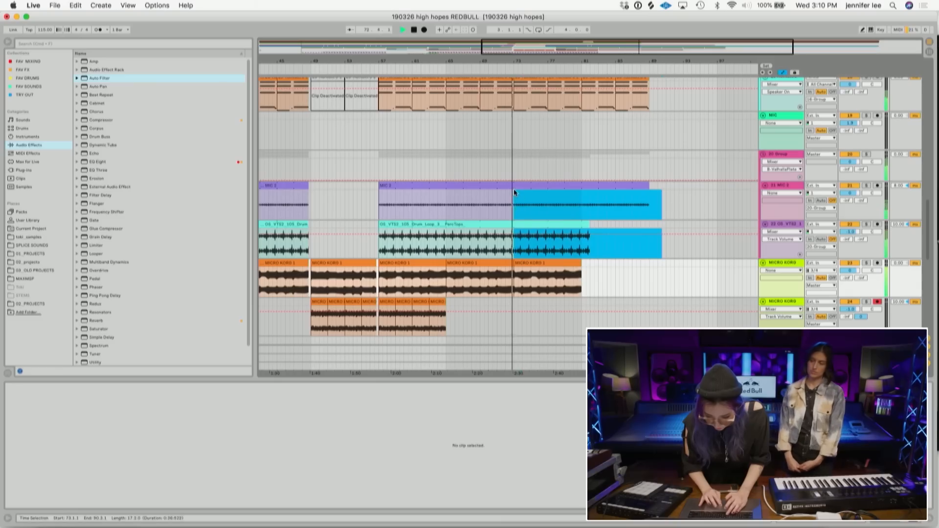
key(Delete)
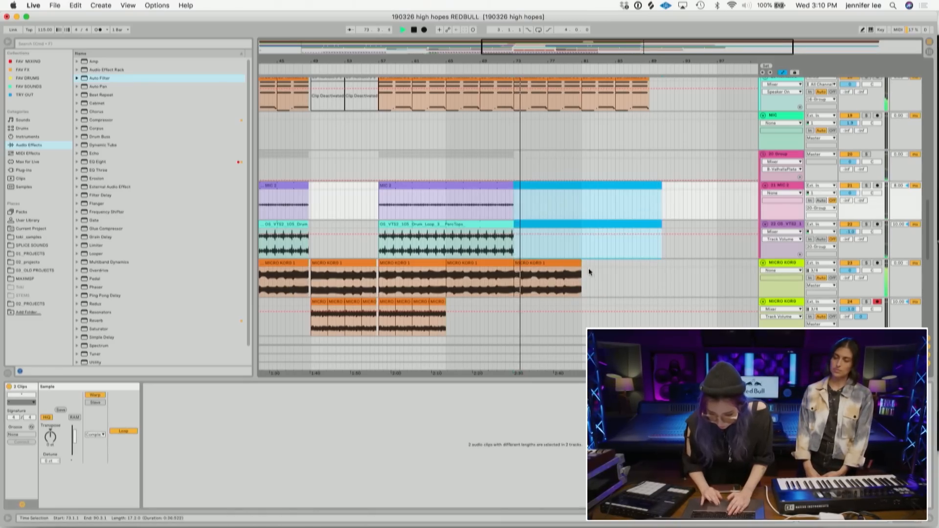
- Scroll through the vocal tracks to review the chorus clips around bars 70 to 80
scroll(587, 272, up, 15)
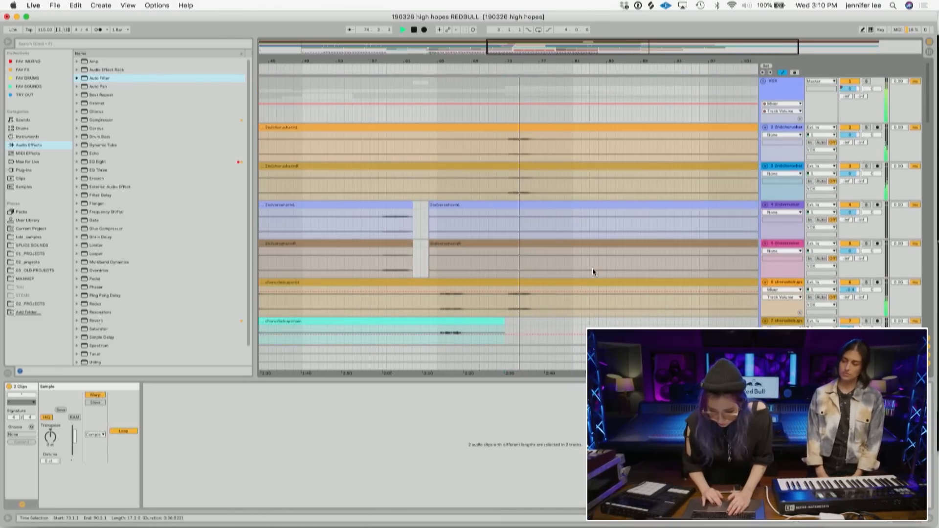
scroll(593, 272, down, 1)
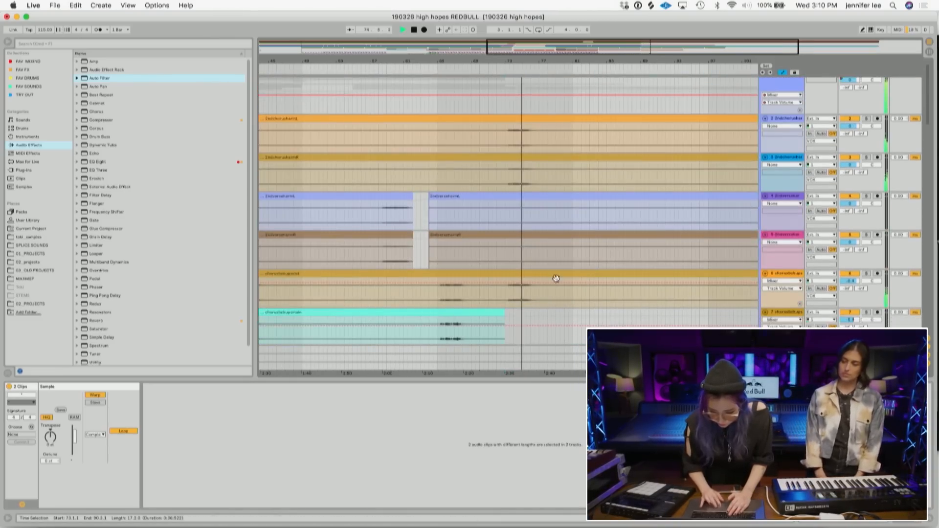
click(510, 276)
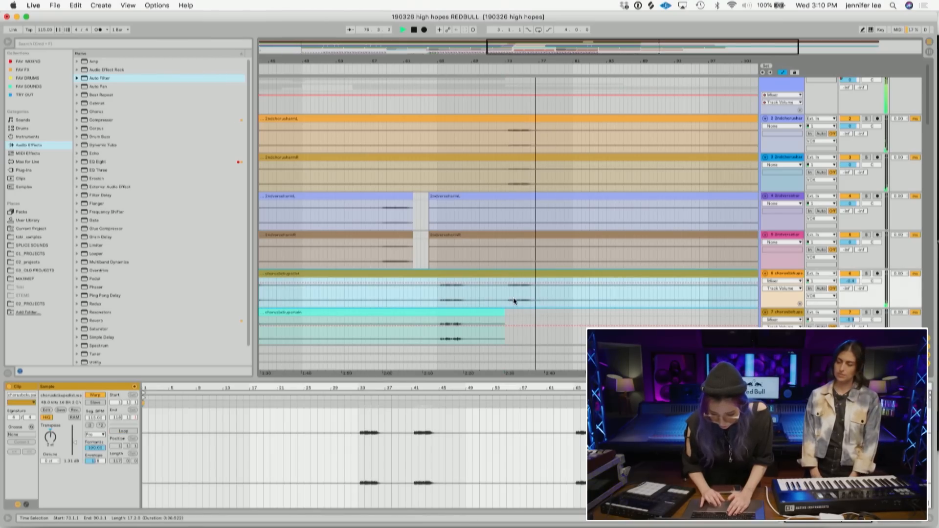
drag(546, 301, 494, 118)
scroll(494, 118, down, 8)
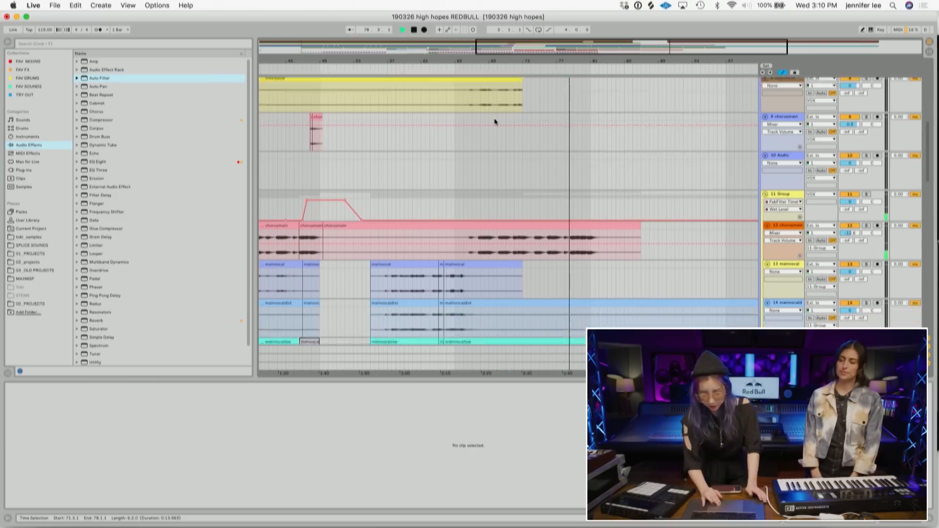
scroll(494, 118, down, 3)
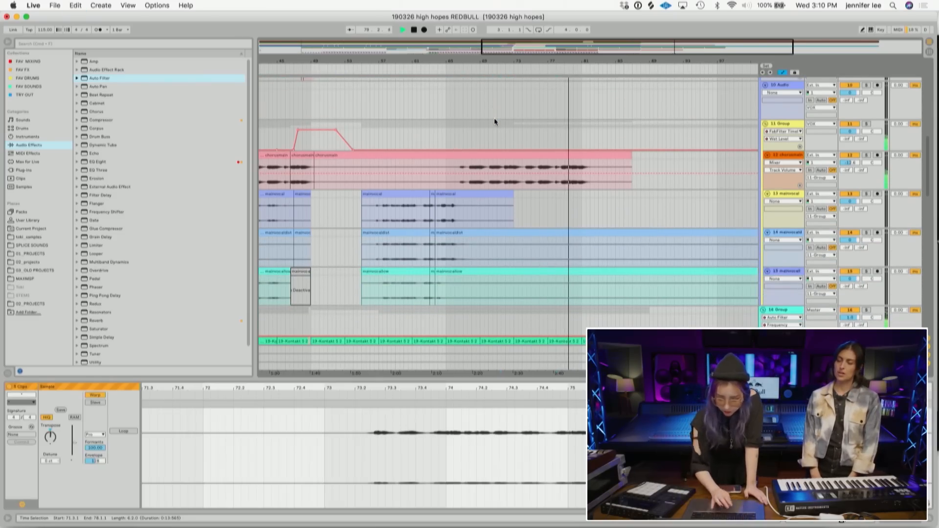
scroll(537, 201, up, 10)
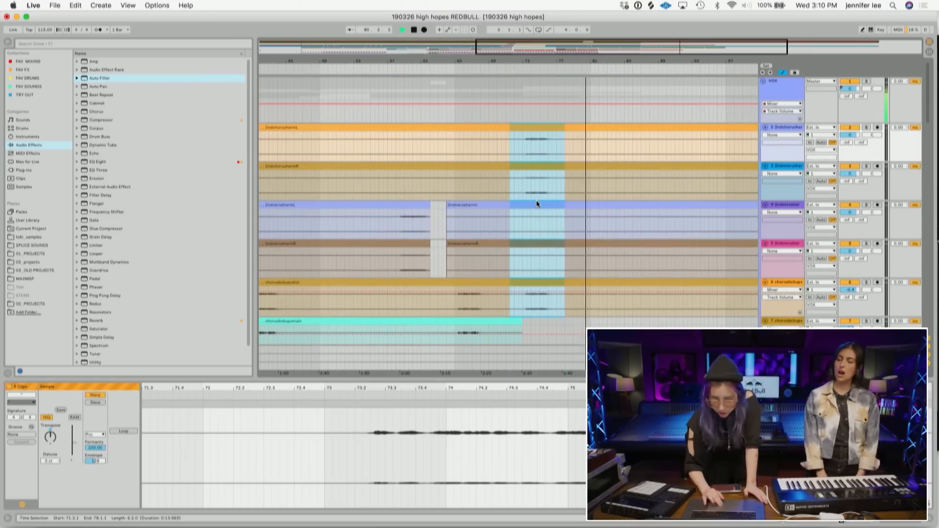
click(489, 150)
- Shorten the chorusmain clip so it ends at about bar 73
scroll(521, 230, down, 6)
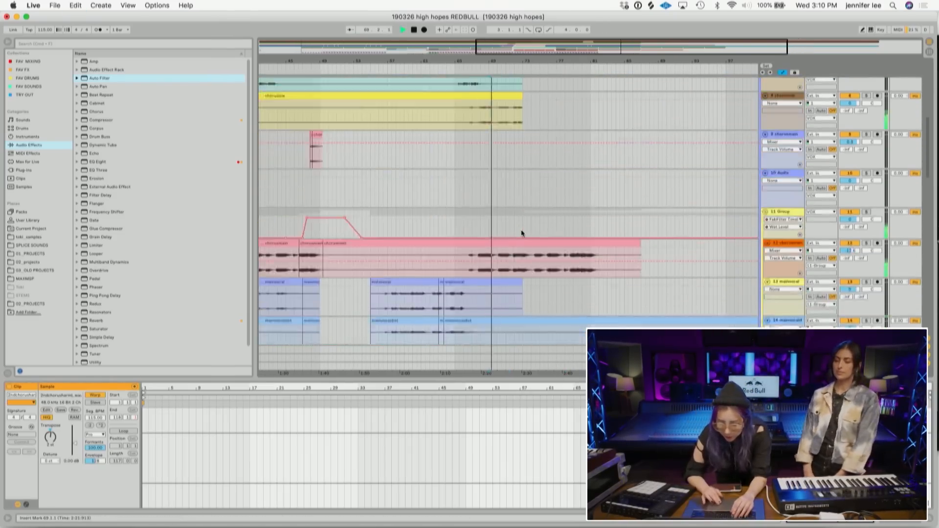
scroll(521, 230, down, 4)
drag(639, 135, 512, 137)
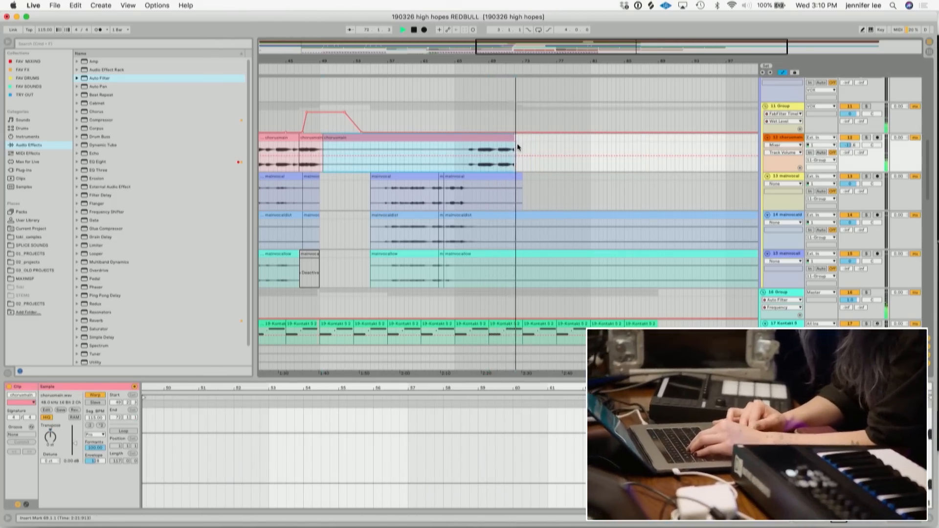
- Extend the chorusvibe clip so it runs to about bar 84
scroll(517, 143, up, 8)
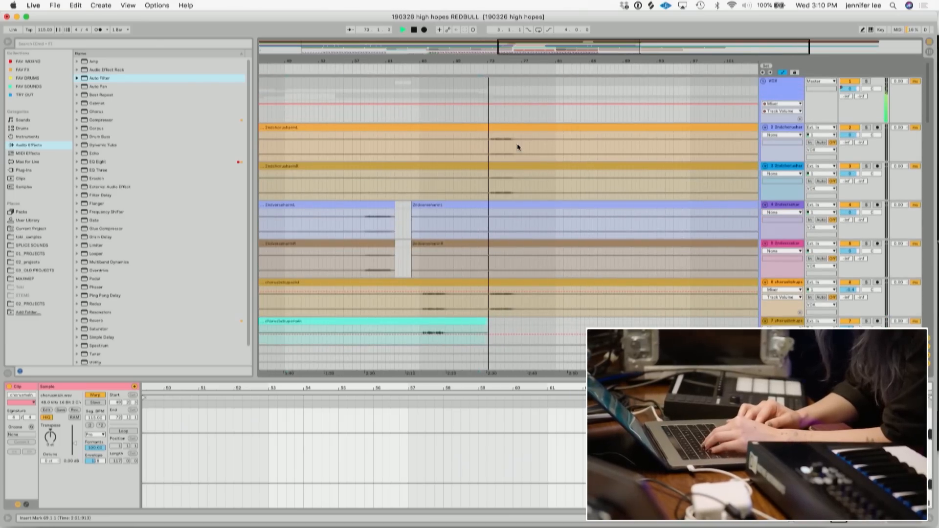
scroll(518, 143, down, 4)
drag(496, 182, 592, 179)
scroll(568, 171, up, 3)
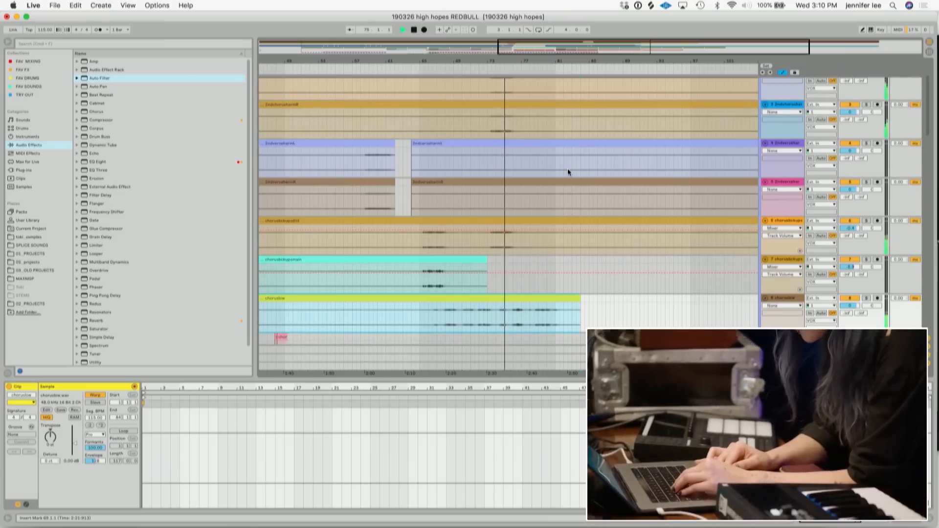
scroll(567, 172, up, 3)
- Play back the chorus while switching the top two chorus harmony tracks off and on to compare
key(space)
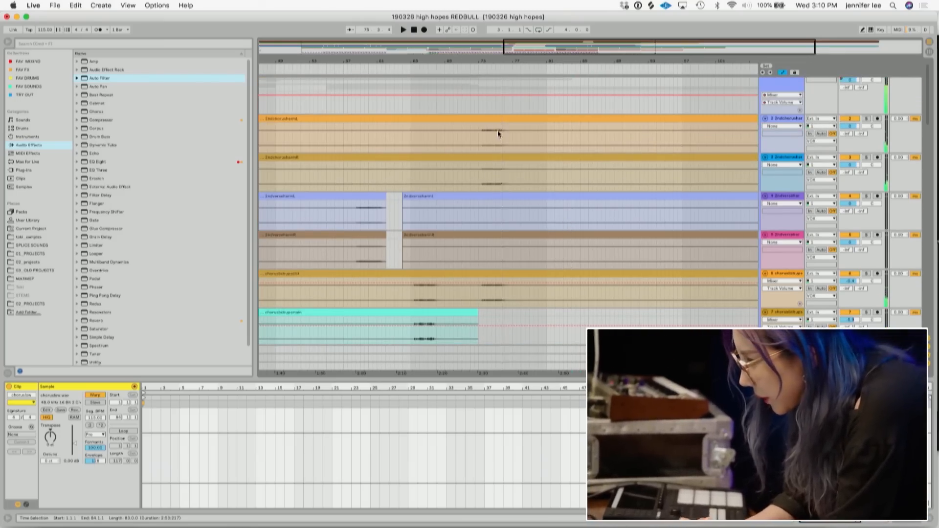
click(481, 138)
click(866, 119)
key(space)
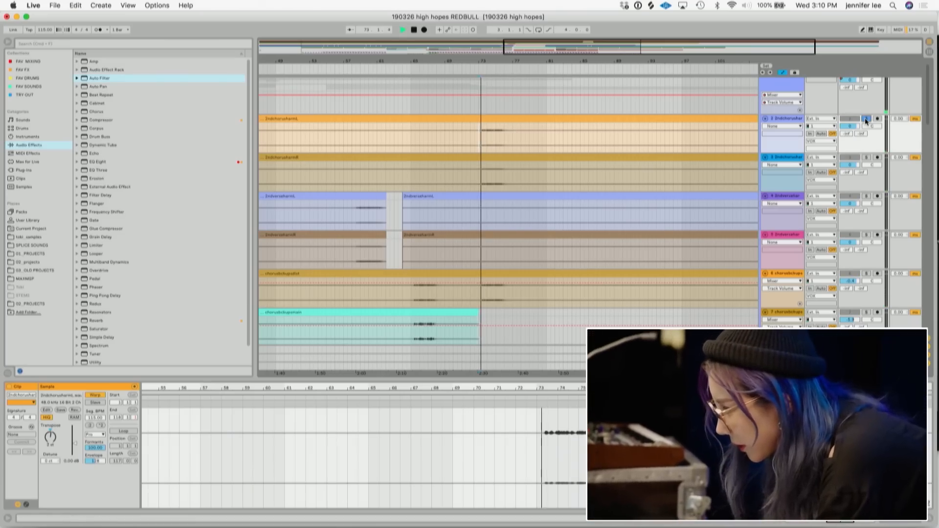
click(867, 157)
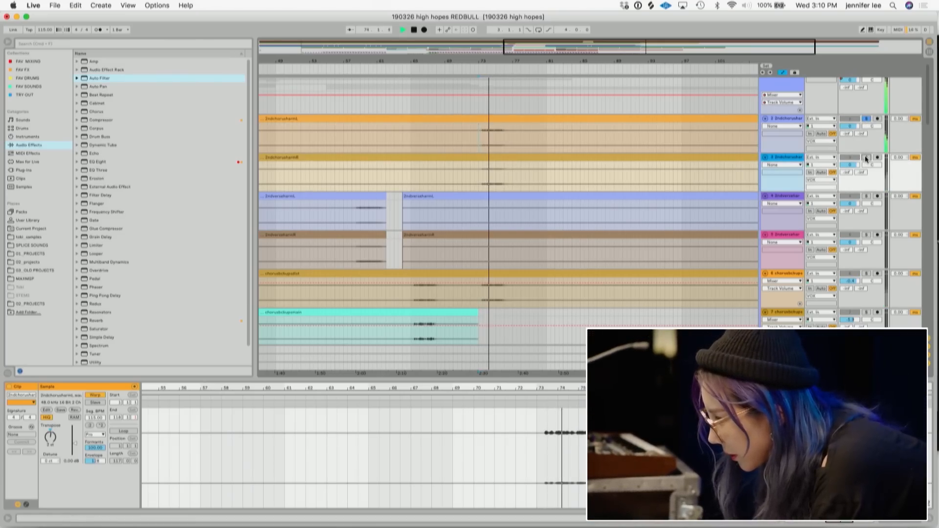
key(space)
click(488, 118)
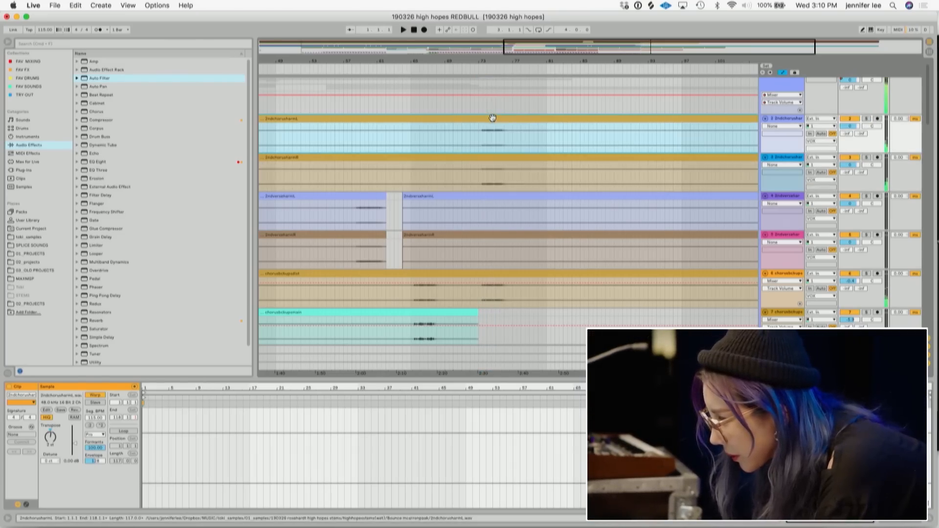
shift+click(489, 157)
click(50, 436)
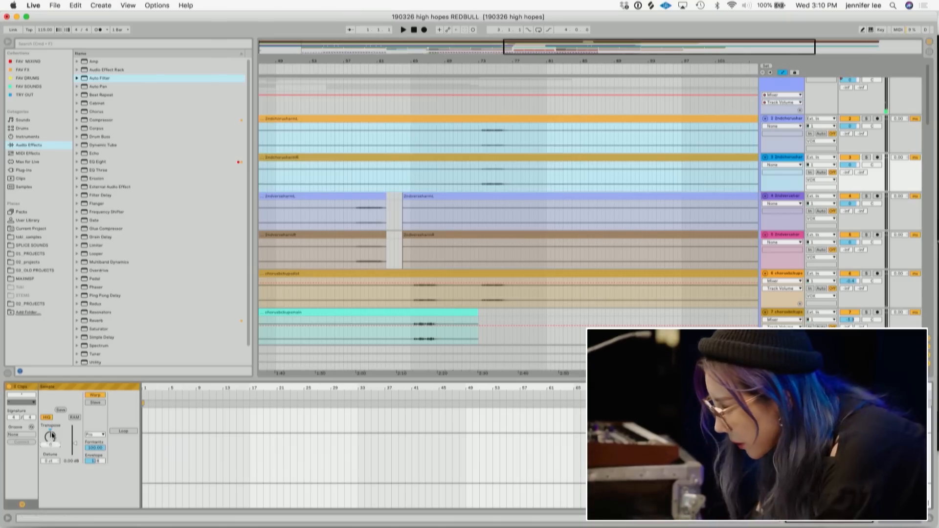
click(478, 141)
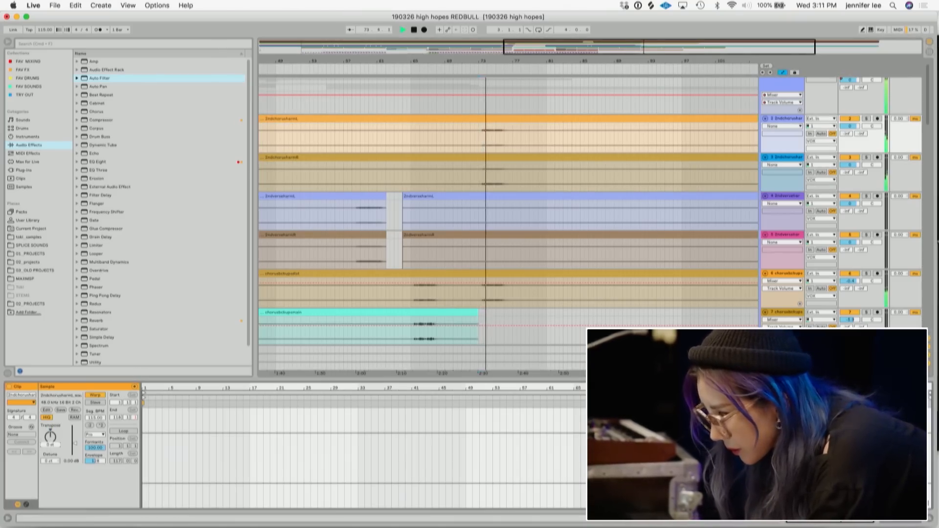
- Try lengthening and then shortening the chorusmain clip while playing back the chorus
click(500, 296)
drag(517, 294, 475, 283)
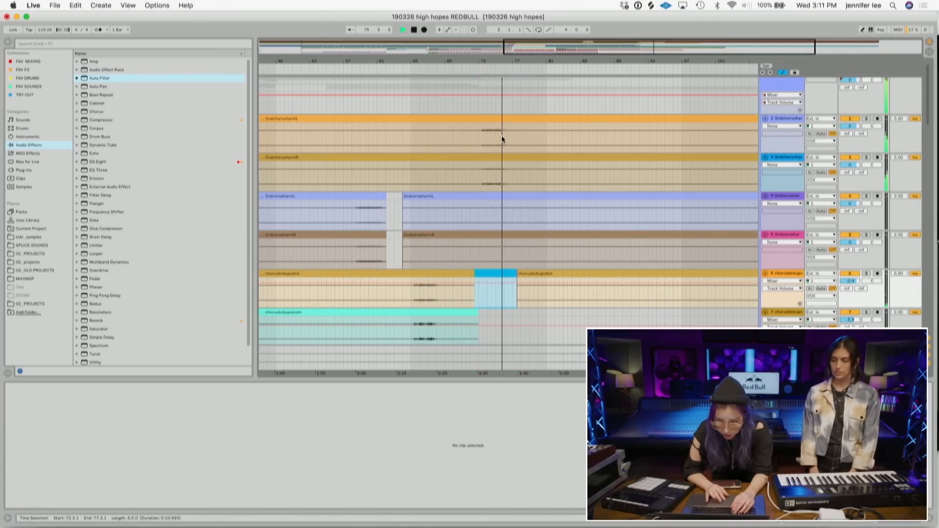
scroll(511, 193, down, 8)
scroll(512, 192, up, 3)
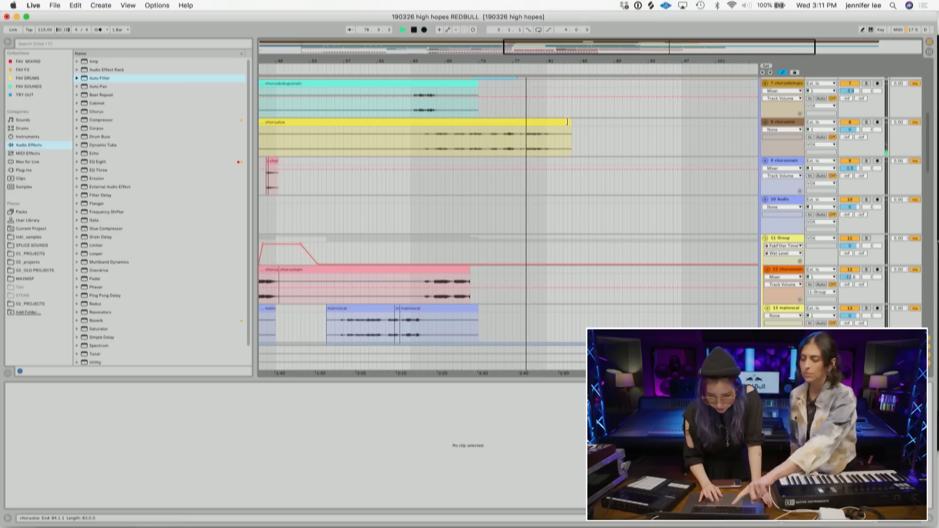
drag(466, 268, 562, 268)
key(space)
click(424, 288)
key(space)
drag(437, 61, 437, 86)
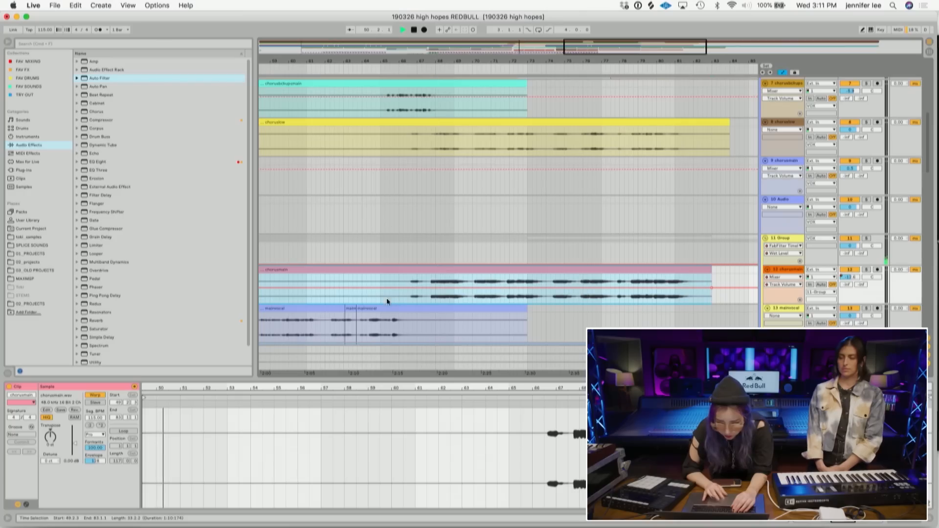
click(369, 298)
drag(711, 270, 398, 287)
- Split the chorusvibe clip at about bar 65 and slightly raise the gain of its second part
click(391, 141)
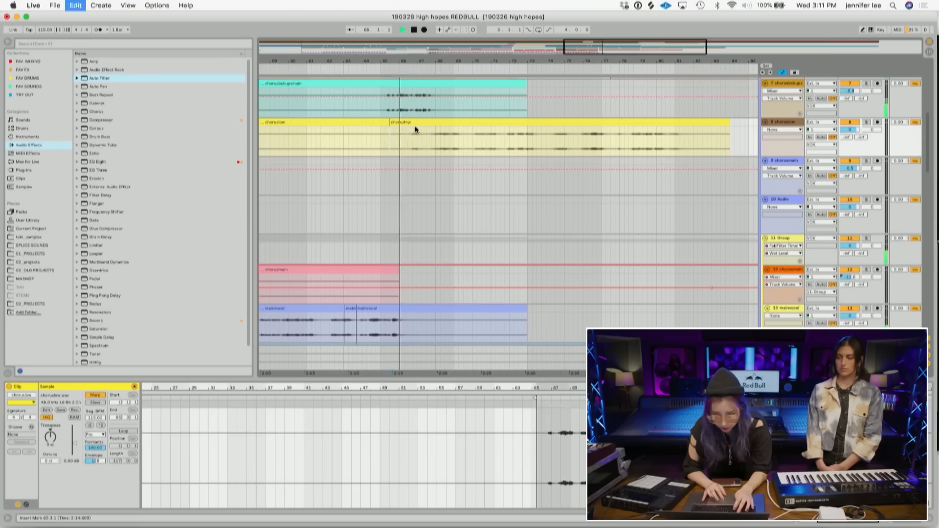
key(super+e)
drag(75, 443, 75, 437)
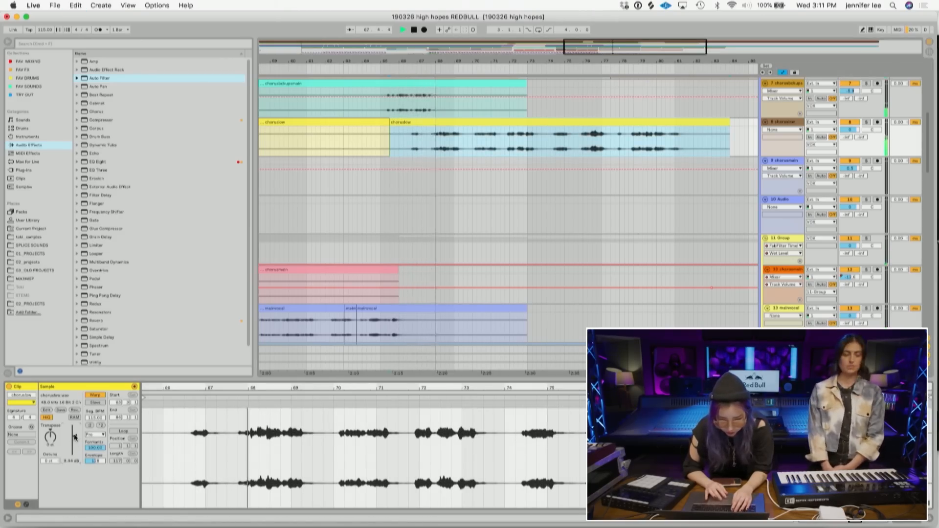
drag(75, 437, 75, 440)
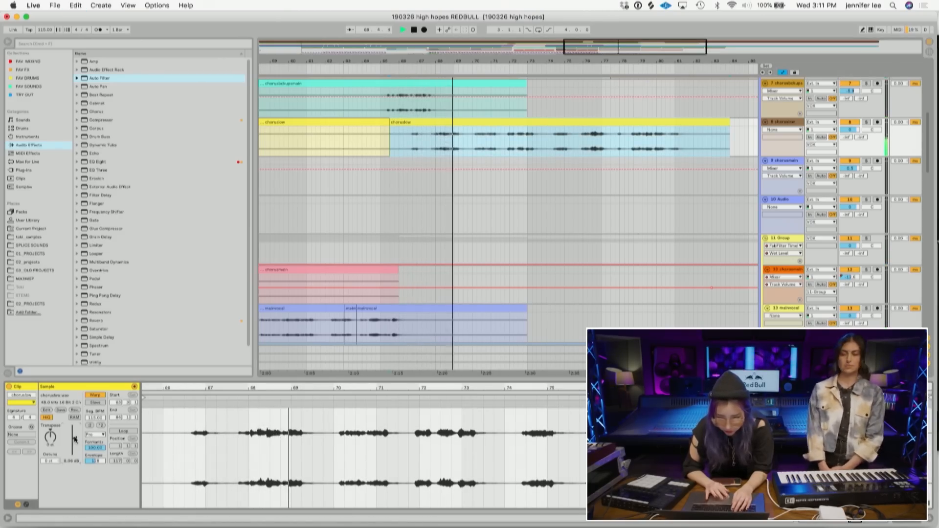
- Set the chorusmain clip's end so it runs just past the chorusdubpodmain clip
drag(396, 268, 697, 258)
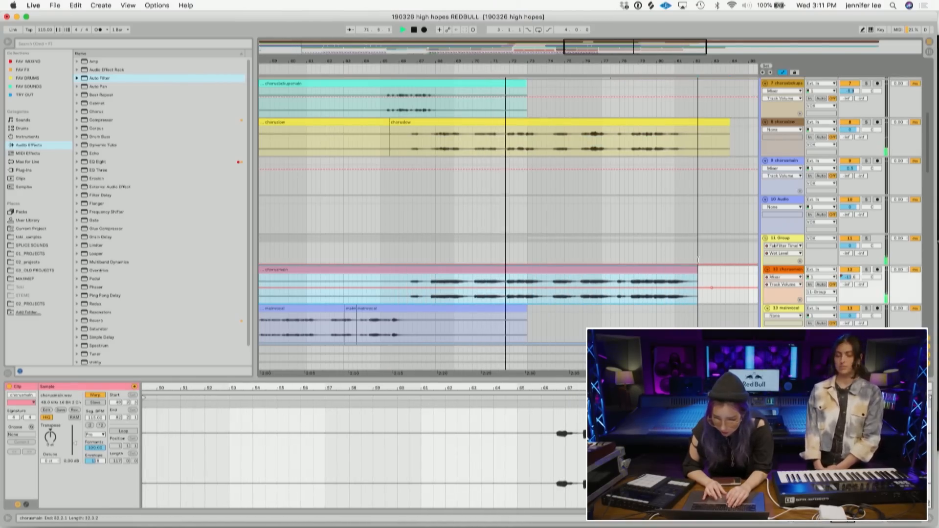
drag(699, 259, 551, 246)
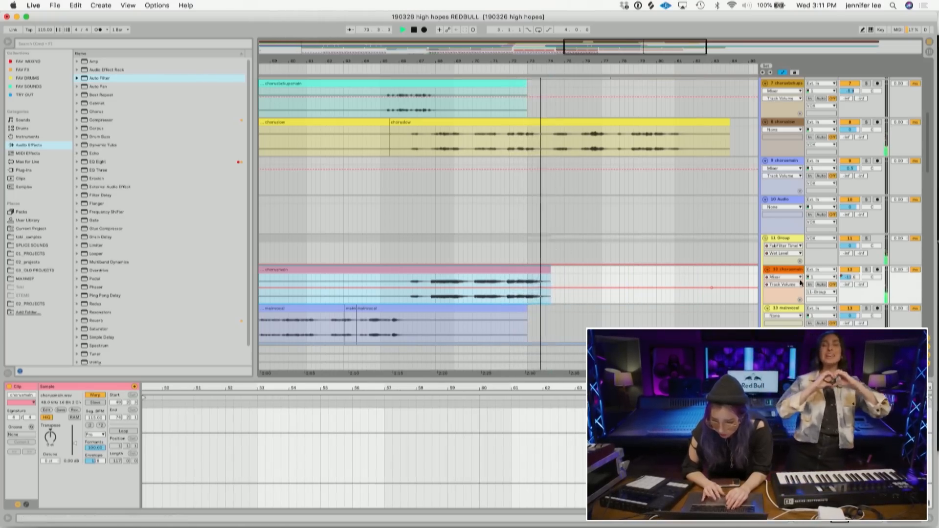
- Add a Reverb to the vocal group track after FabFilter Timeless and adjust its Dry/Wet amount
double_click(789, 270)
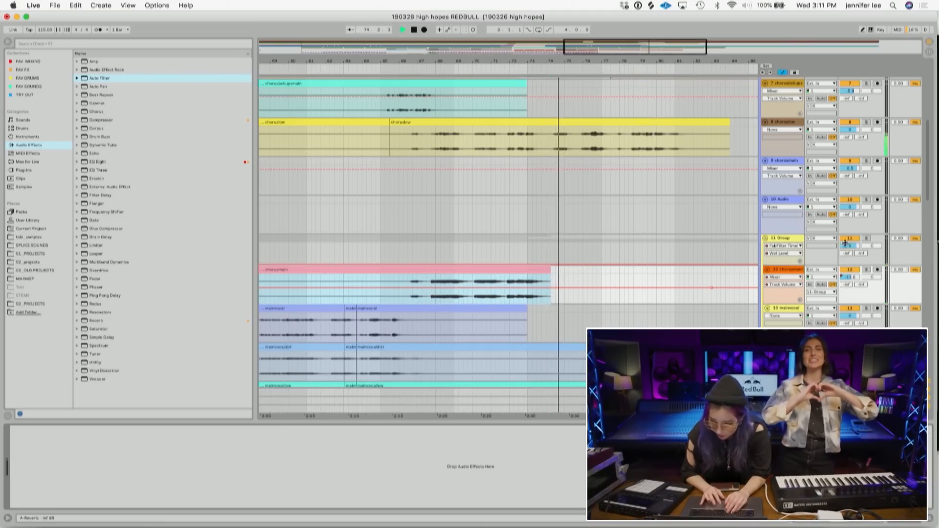
click(786, 237)
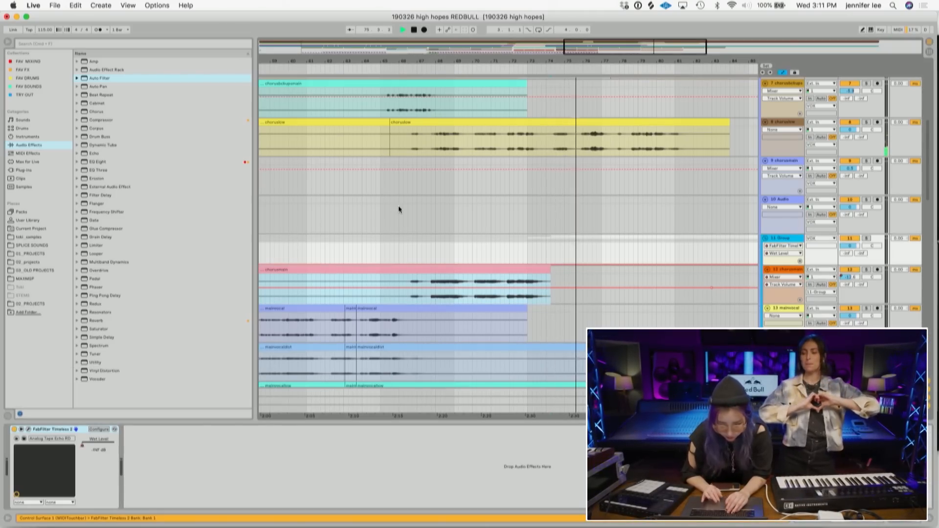
double_click(96, 321)
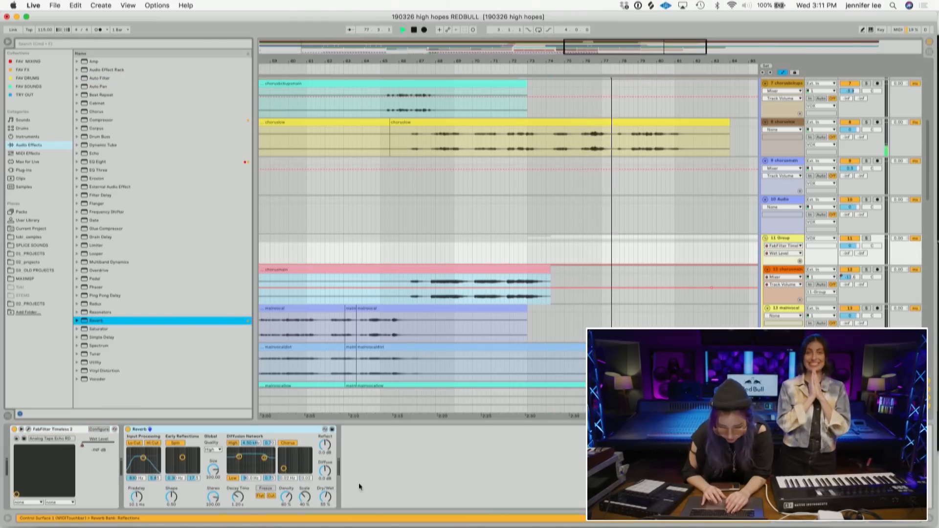
drag(325, 497, 326, 517)
- Draw Dry/Wet automation on the vocal group track that ramps up near the end of the chorus
click(523, 261)
drag(530, 262, 570, 243)
drag(515, 263, 515, 267)
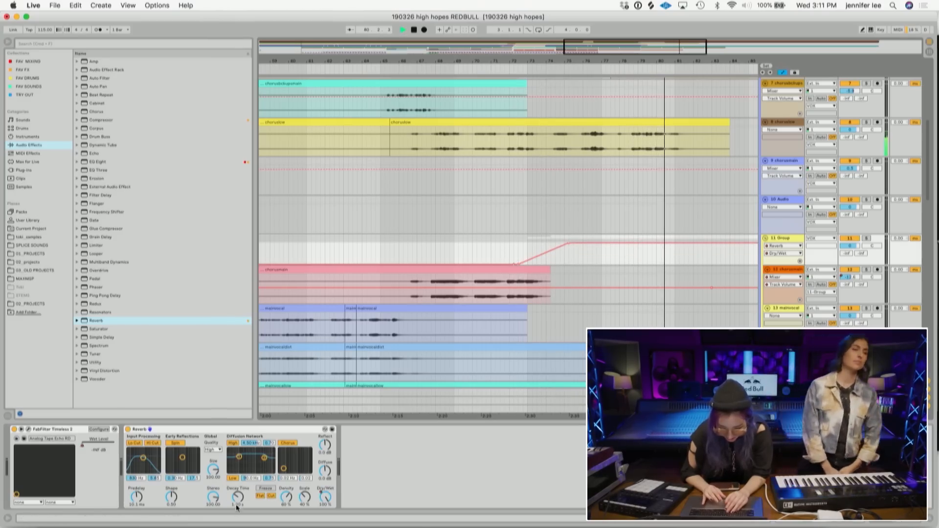
- Lengthen the reverb's Decay Time and audition the end of the chorus
drag(236, 506, 239, 501)
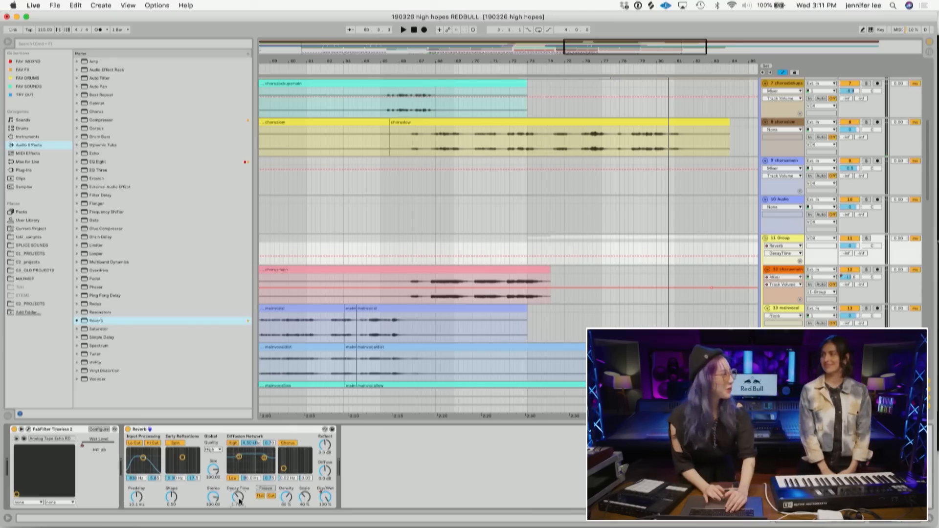
click(393, 254)
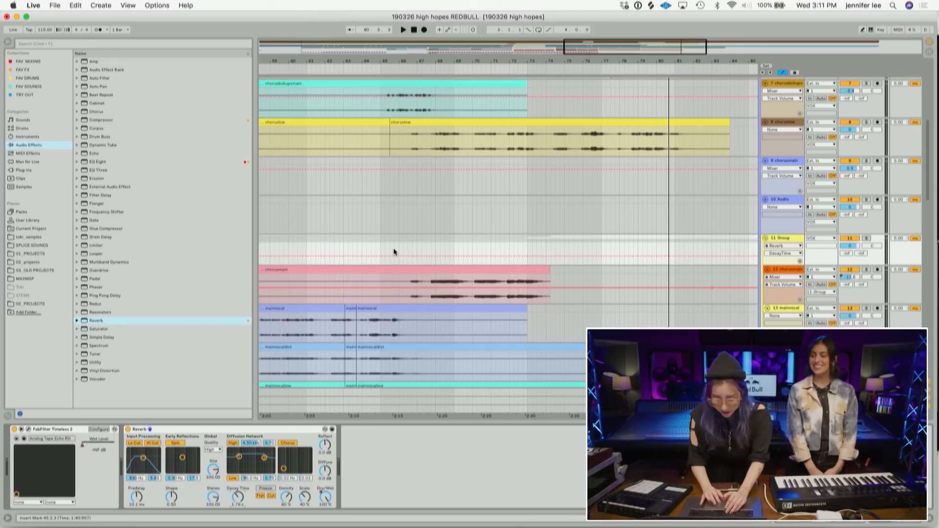
key(space)
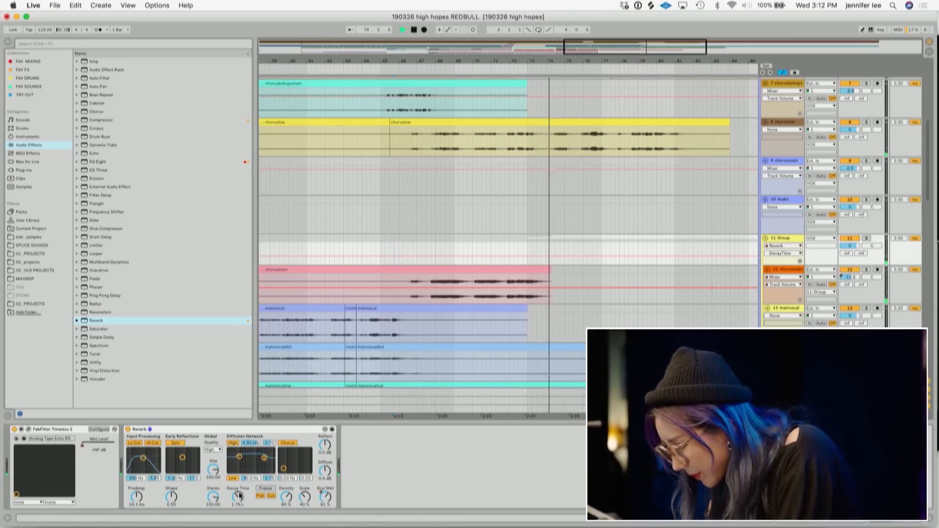
drag(238, 497, 239, 482)
key(space)
click(514, 296)
key(space)
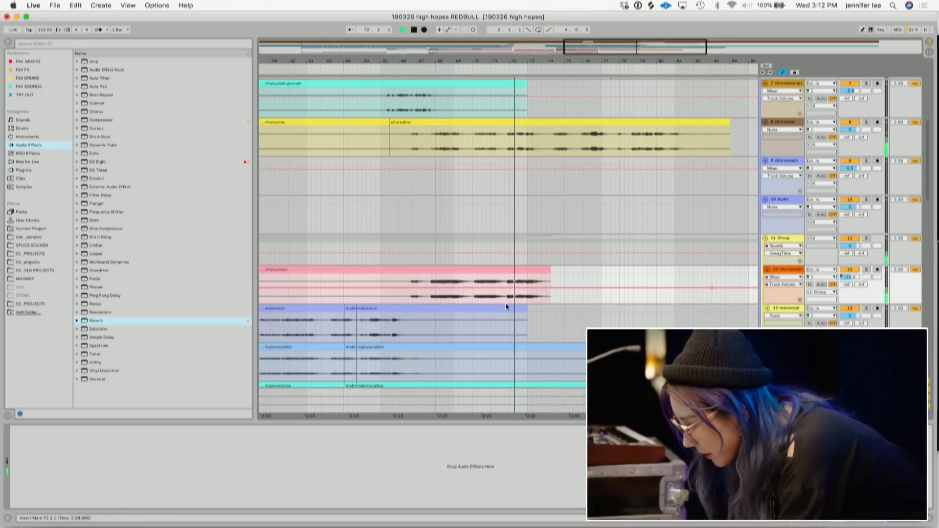
- Move the top point of the Dry/Wet automation ramp earlier and play it back
click(784, 239)
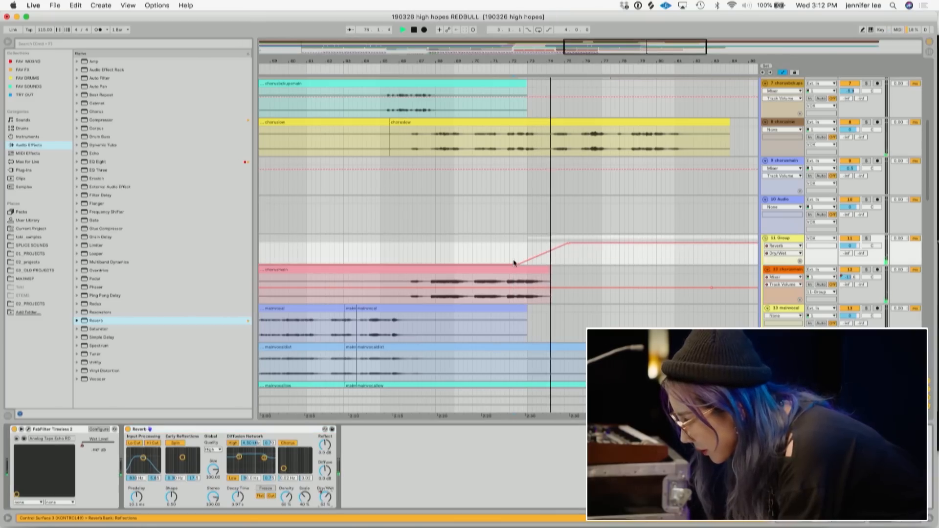
drag(568, 244, 533, 245)
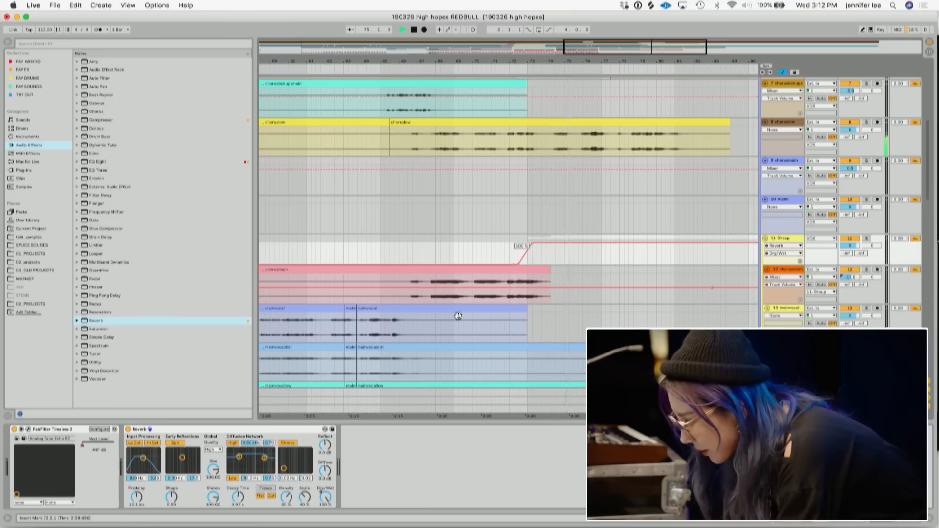
key(space)
key(space)
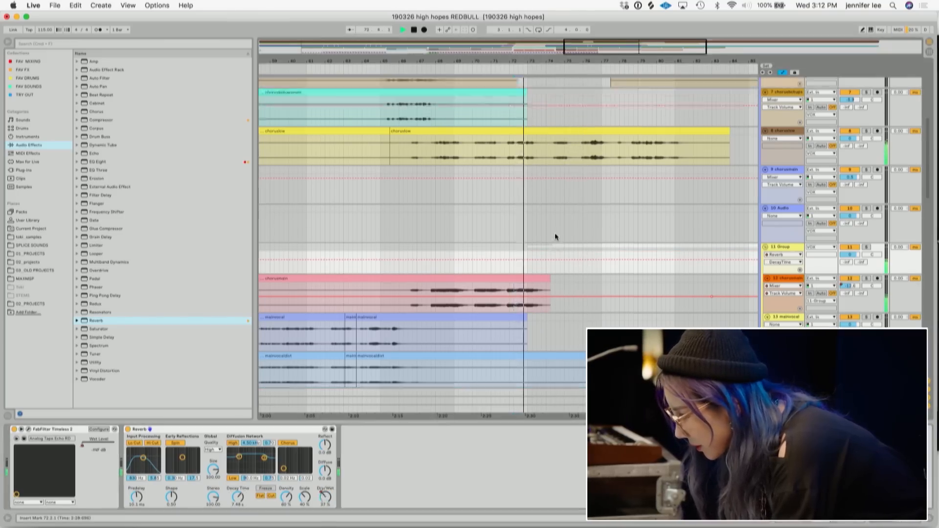
- Load FabFilter Timeless 2 onto the chorusvlow track, close its window, and switch the device off
scroll(555, 233, up, 5)
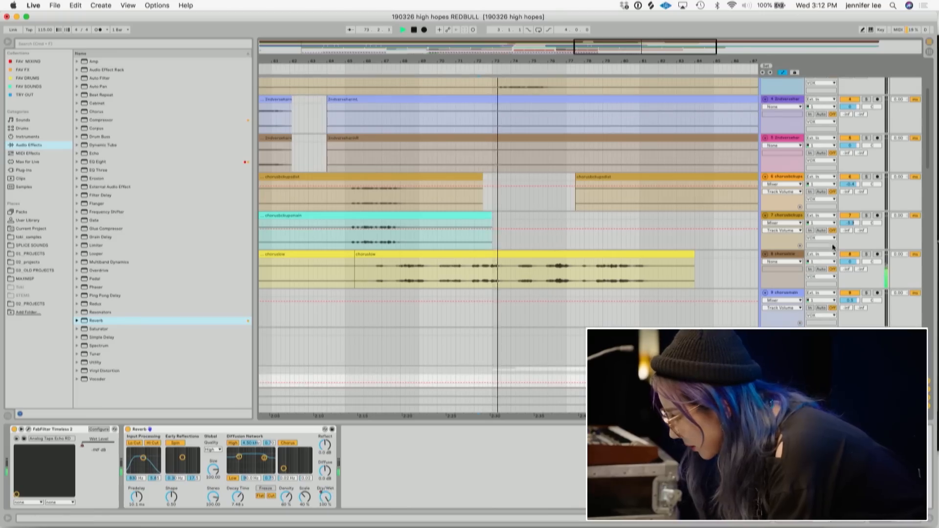
click(794, 253)
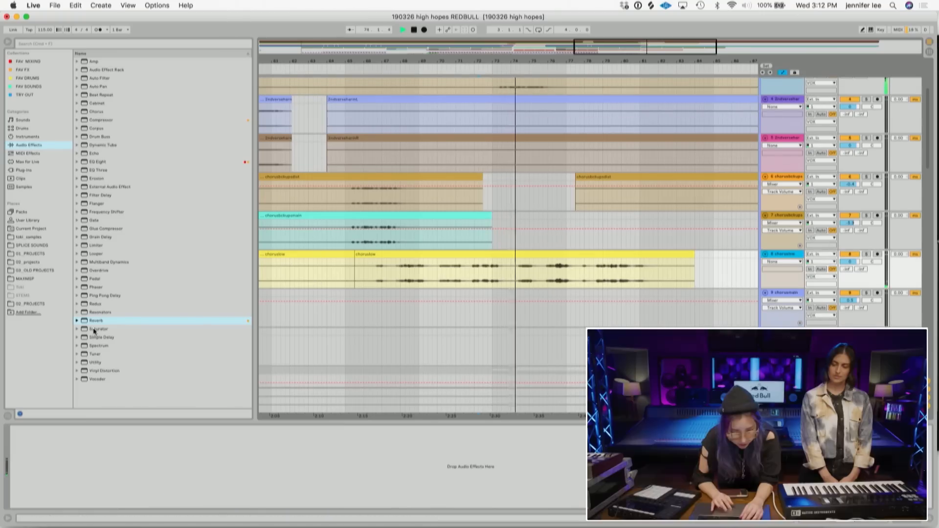
click(41, 70)
double_click(110, 95)
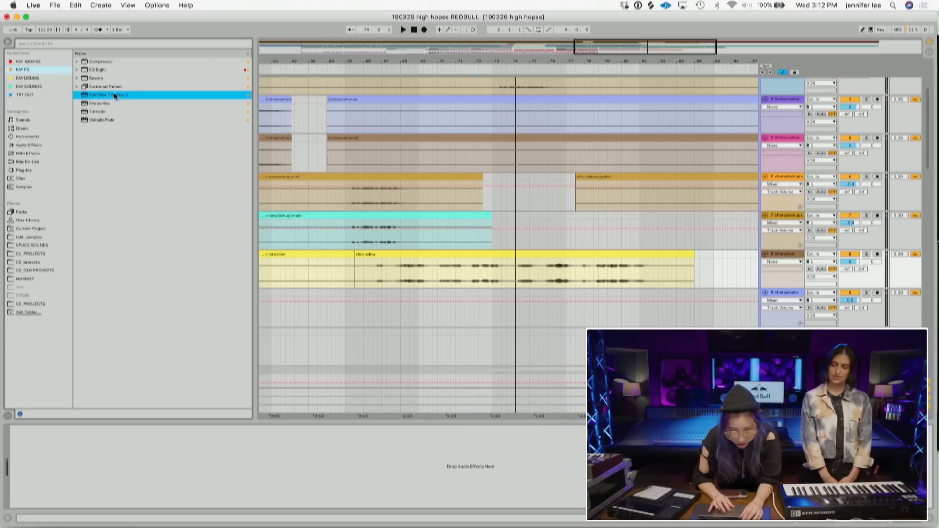
click(351, 321)
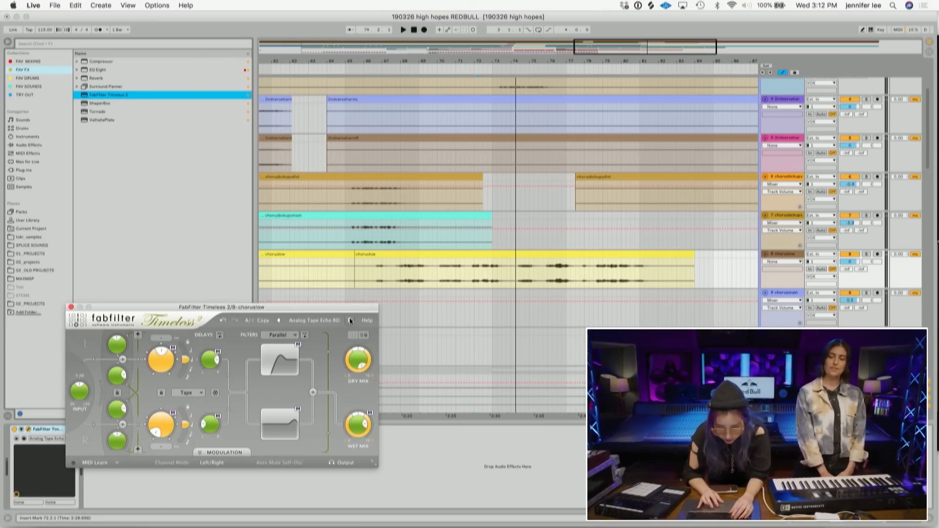
click(71, 308)
click(13, 432)
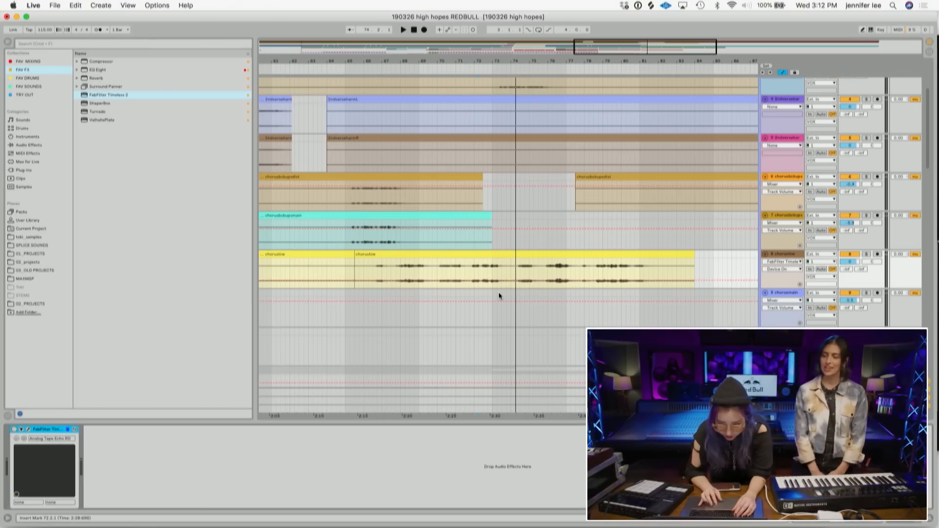
- Automate the Timeless device on the chorusvlow track to switch on partway through the chorus, moving the switch point earlier
click(517, 280)
key(space)
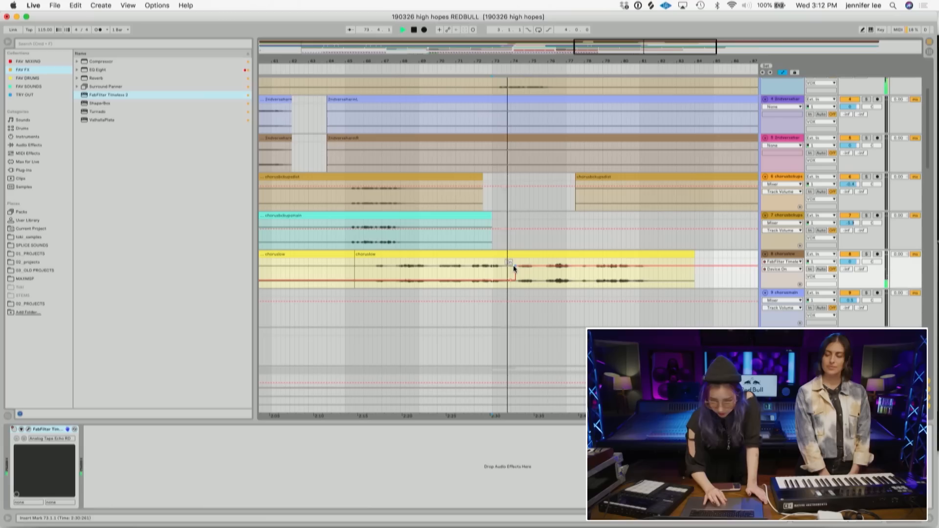
drag(497, 265, 469, 266)
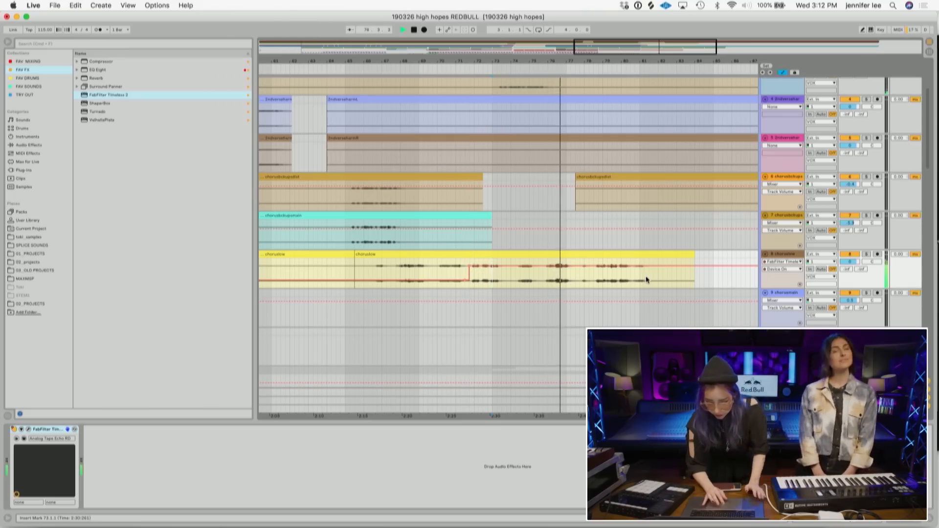
- Add EQ Eight to the chorusvlow track and set its first band to a 48 dB high-pass filter
click(779, 254)
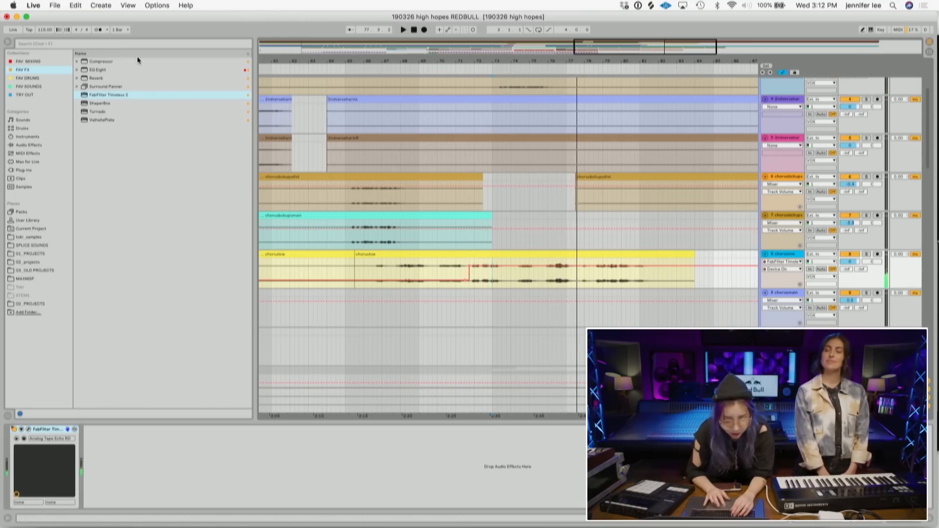
double_click(97, 70)
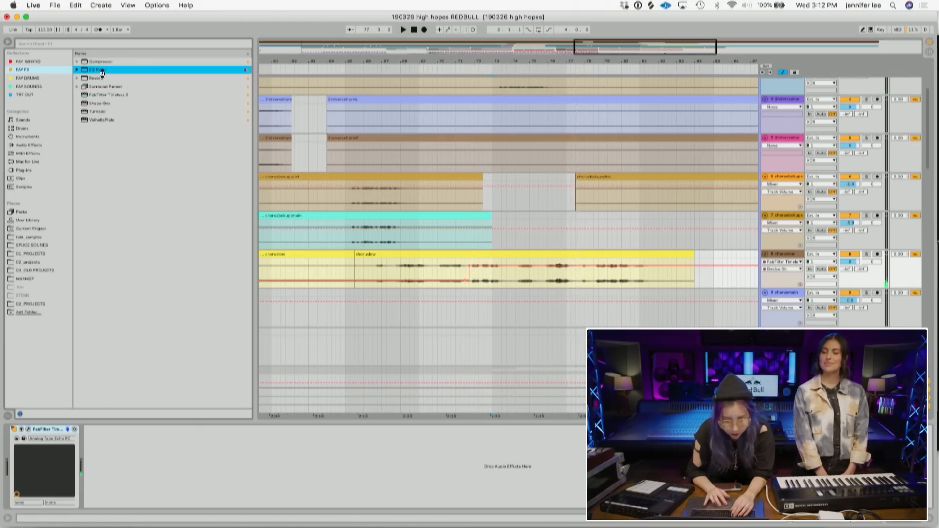
key(space)
drag(171, 462, 201, 469)
click(115, 498)
click(116, 456)
- Add ValhallaPlate to the chorusvlow track and lower its Mix to about 19%
click(117, 120)
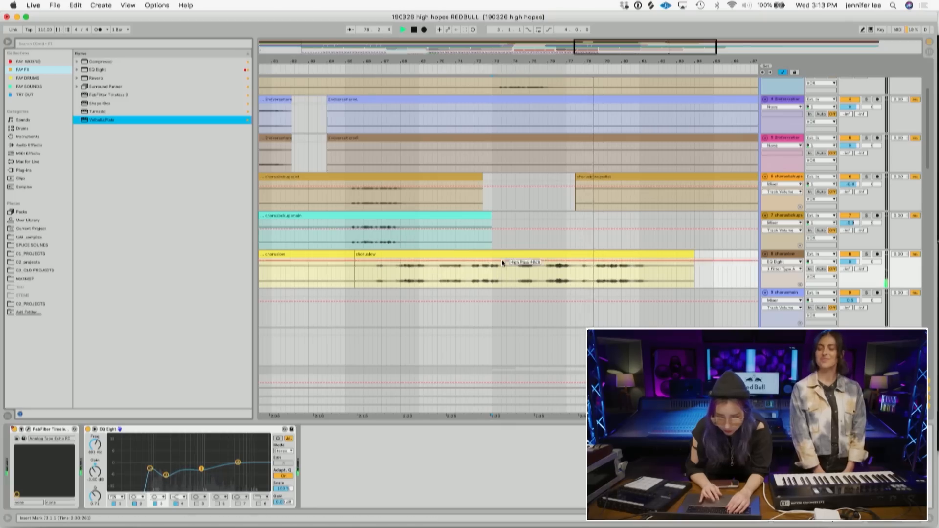
double_click(113, 120)
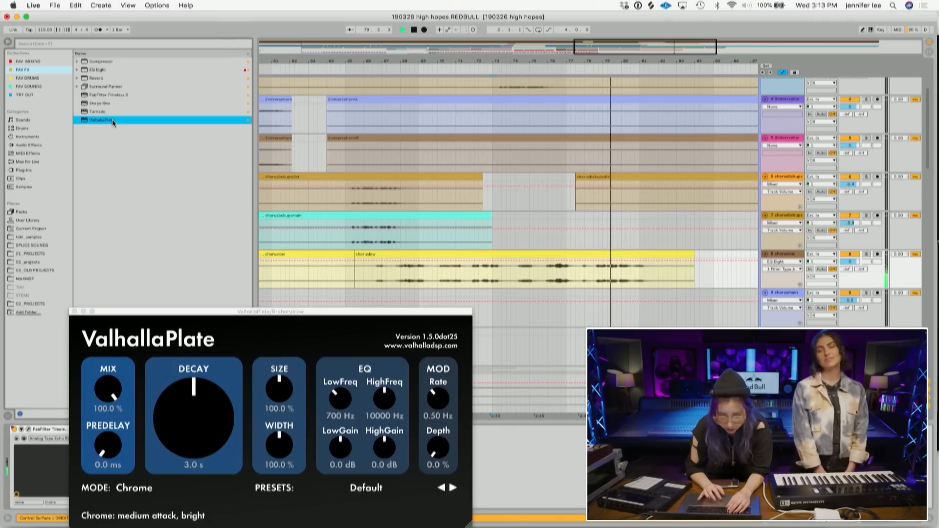
drag(108, 374, 118, 489)
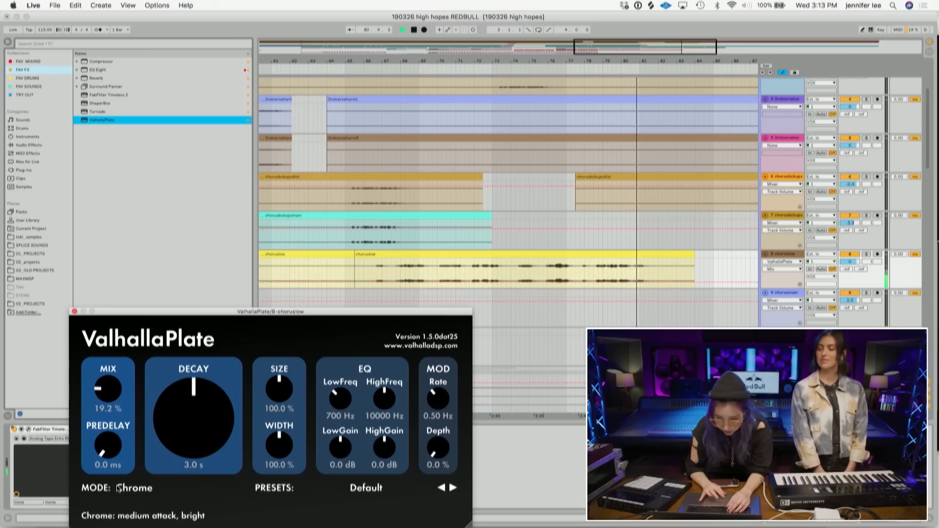
- Raise the ValhallaPlate Mix automation at the end of the chorus, set Decay to 3.9 s, and close the plugin
click(635, 283)
drag(644, 283, 644, 259)
click(206, 423)
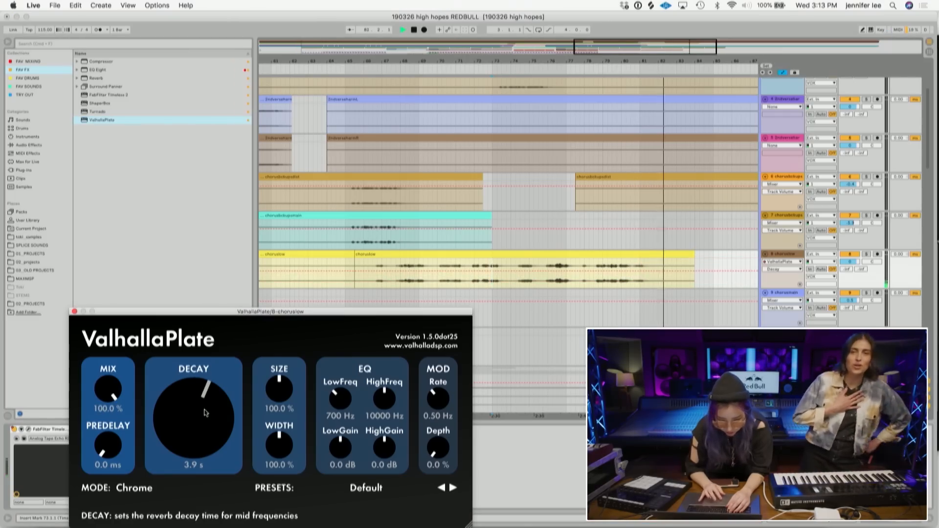
click(74, 311)
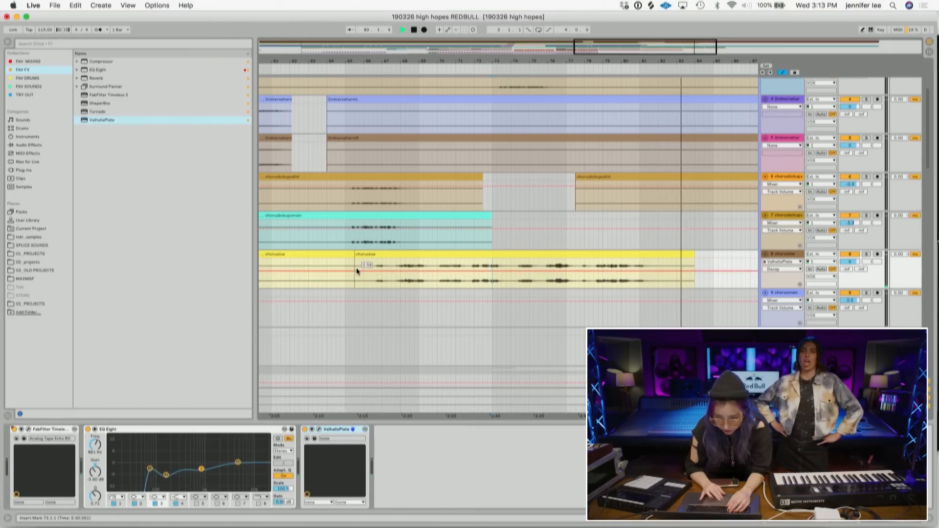
- Delete the last clips on both Kontakt 5 tracks after bar 85 and zoom out over the arrangement
scroll(357, 268, down, 10)
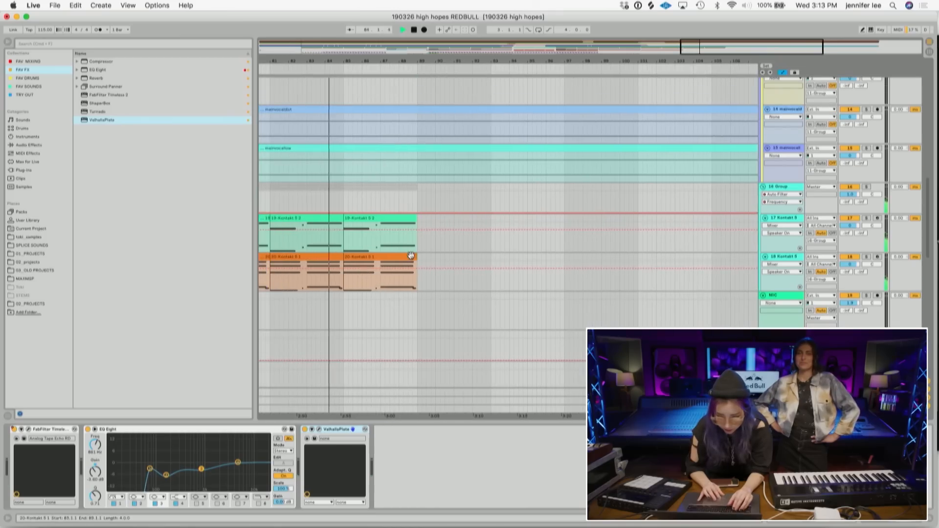
click(410, 257)
shift+click(401, 218)
key(Delete)
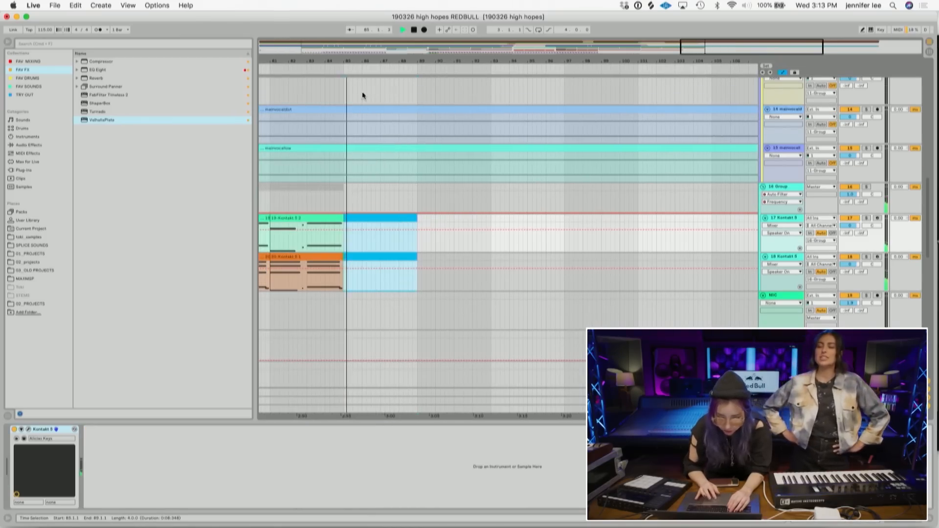
drag(345, 62, 382, 156)
drag(398, 261, 343, 261)
drag(424, 59, 596, 61)
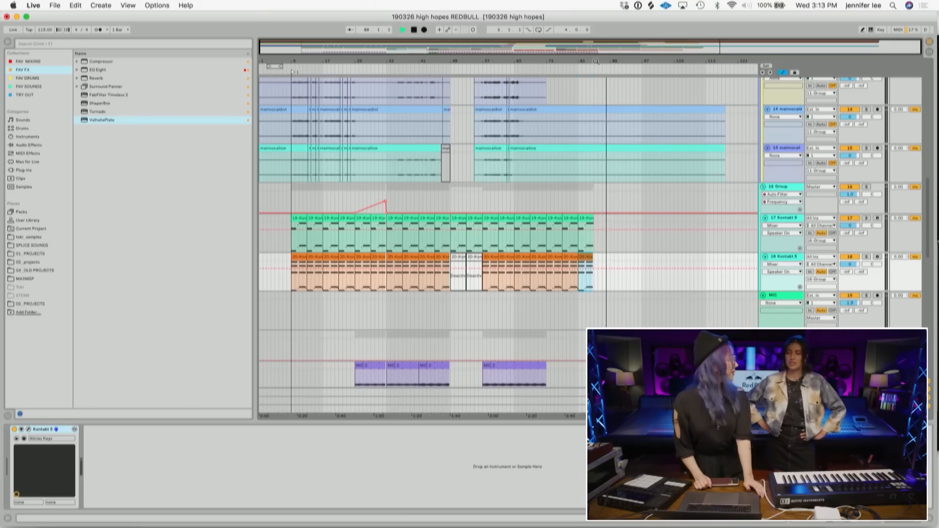
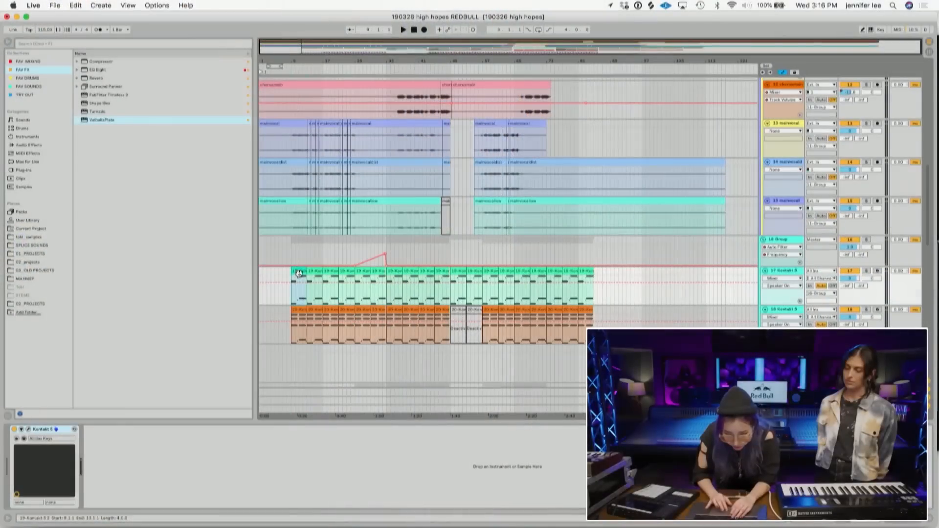
- Drag the start of the Kontakt clips back to the beginning of the arrangement
shift+click(300, 310)
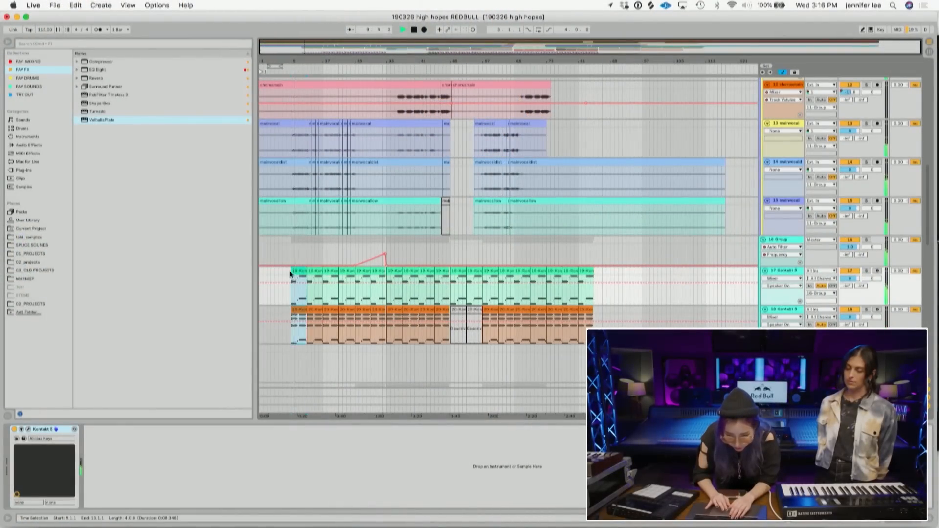
drag(292, 274, 276, 293)
click(259, 296)
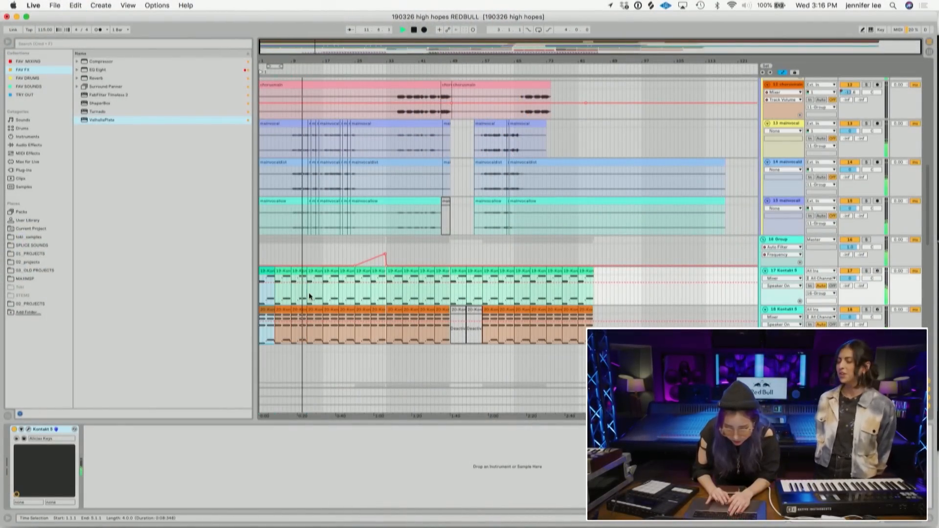
- Nudge the volume of track 29 slightly upward in its mixer strip
scroll(318, 301, down, 15)
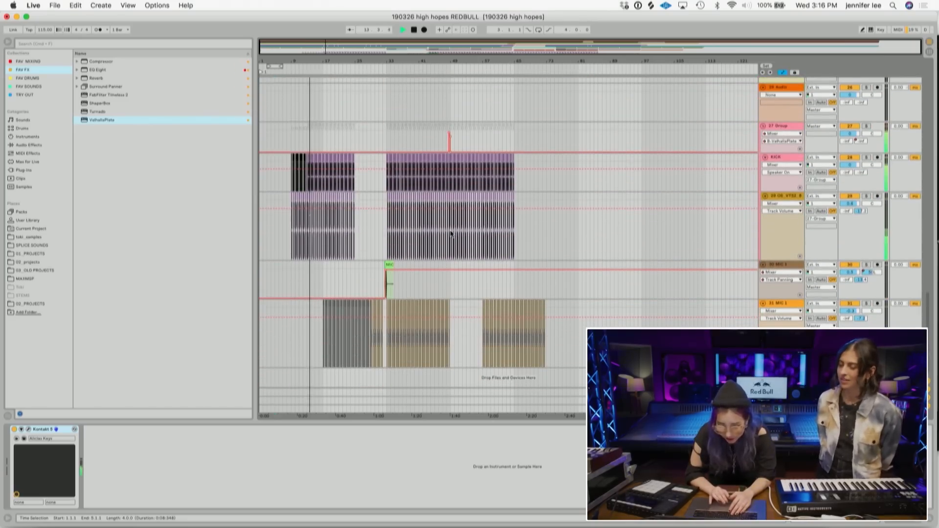
drag(290, 62, 320, 87)
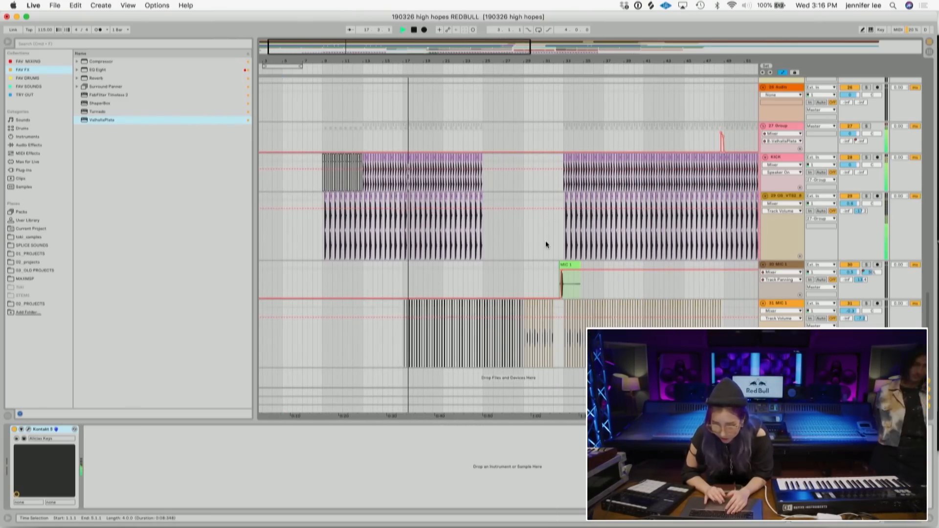
scroll(546, 243, up, 5)
scroll(546, 243, down, 5)
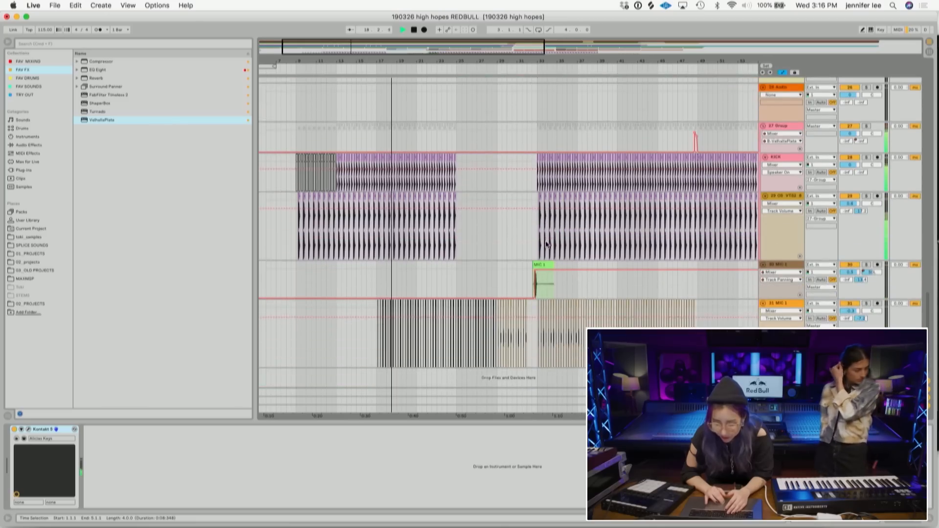
scroll(546, 243, left, 1)
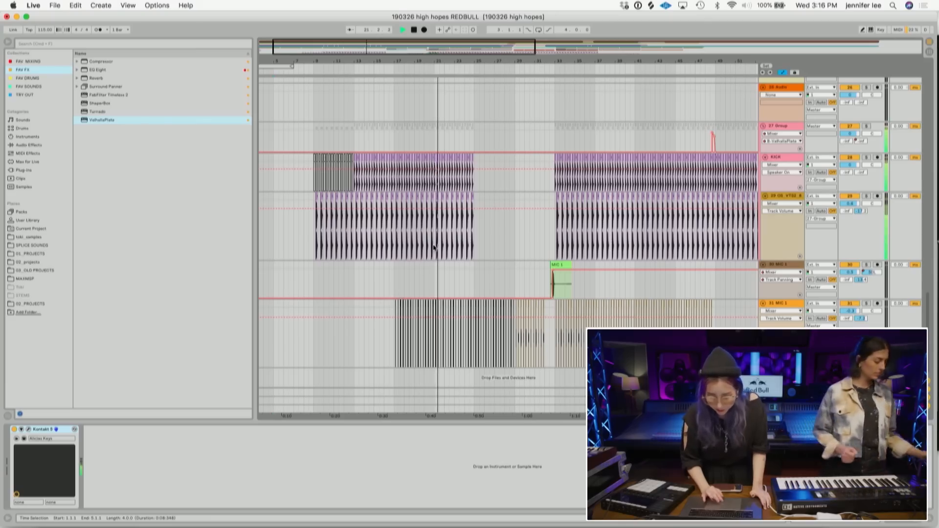
mouse_move(853, 204)
mouse_down()
mouse_move(860, 215)
mouse_move(856, 205)
mouse_up()
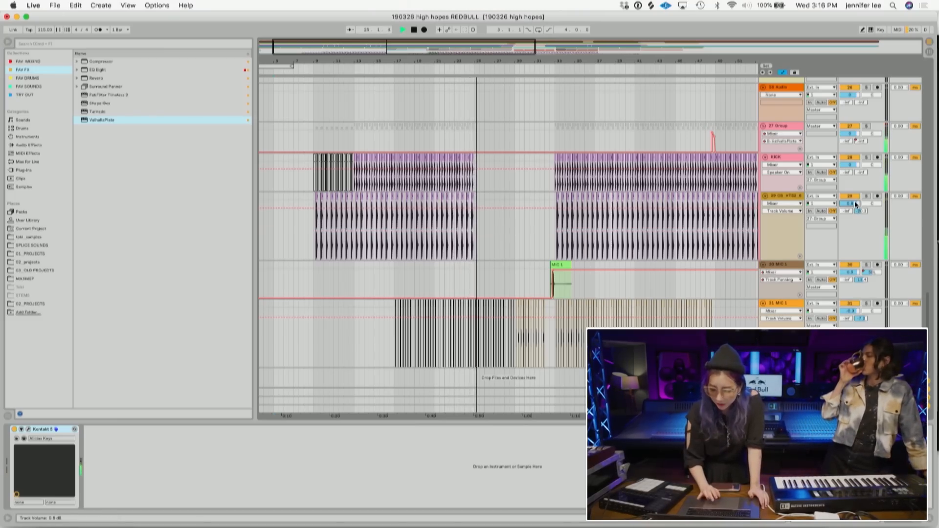
- Add a breakpoint to the VOX group's track volume automation line near the playhead
scroll(578, 239, up, 15)
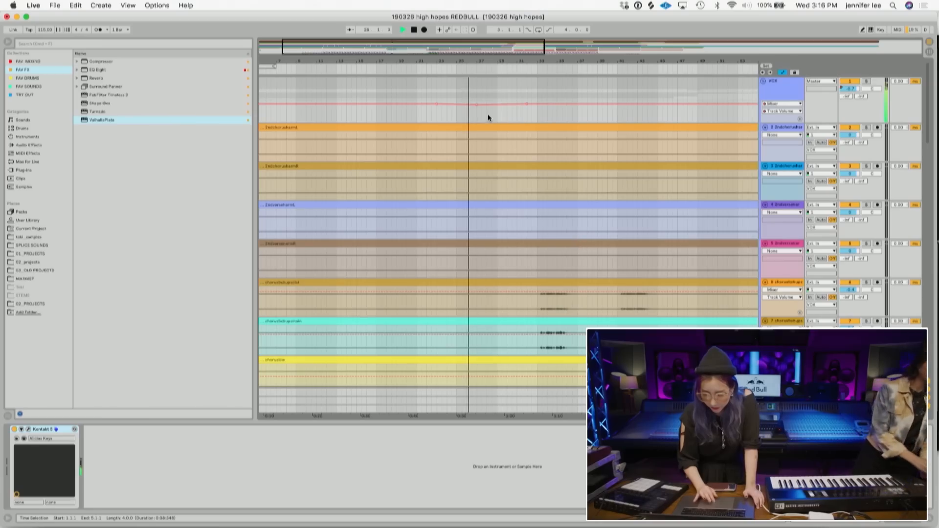
click(452, 105)
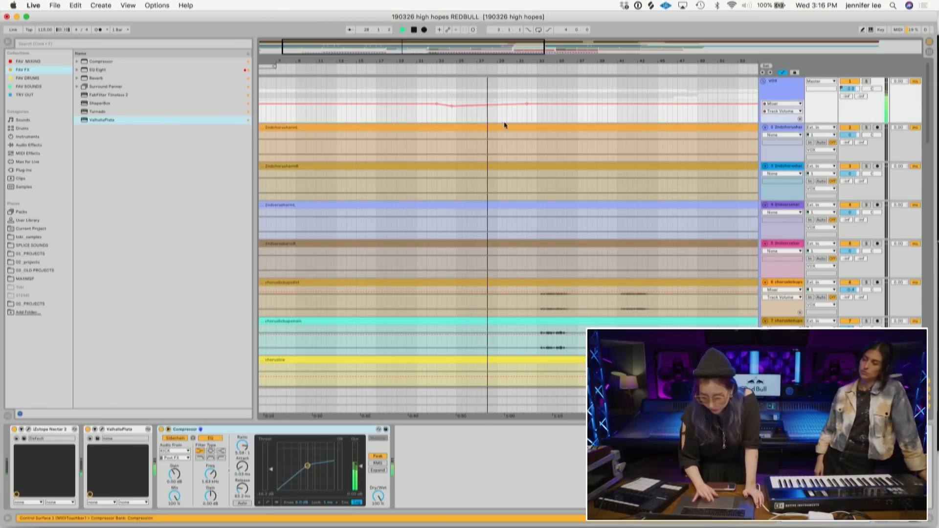
- Load a Compressor onto track 29 from the favourite effects collection
scroll(542, 155, down, 15)
scroll(542, 154, up, 3)
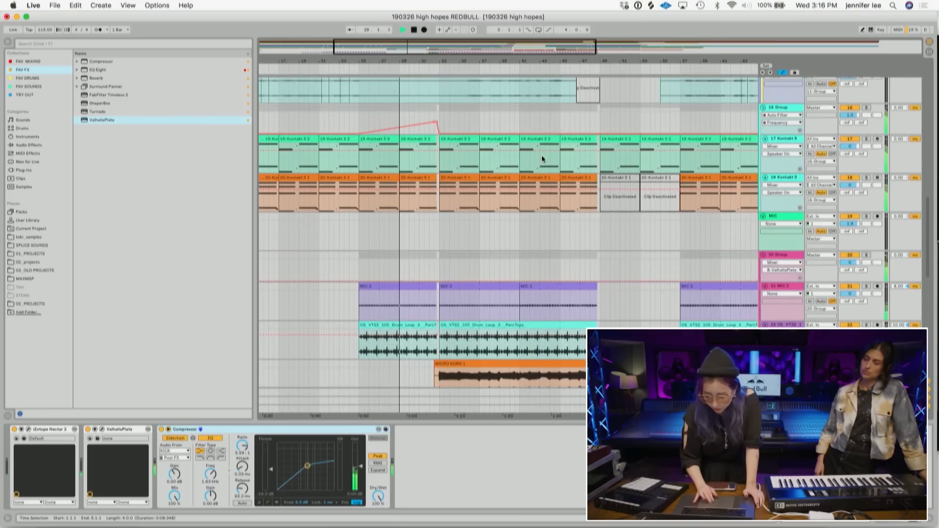
scroll(614, 237, down, 5)
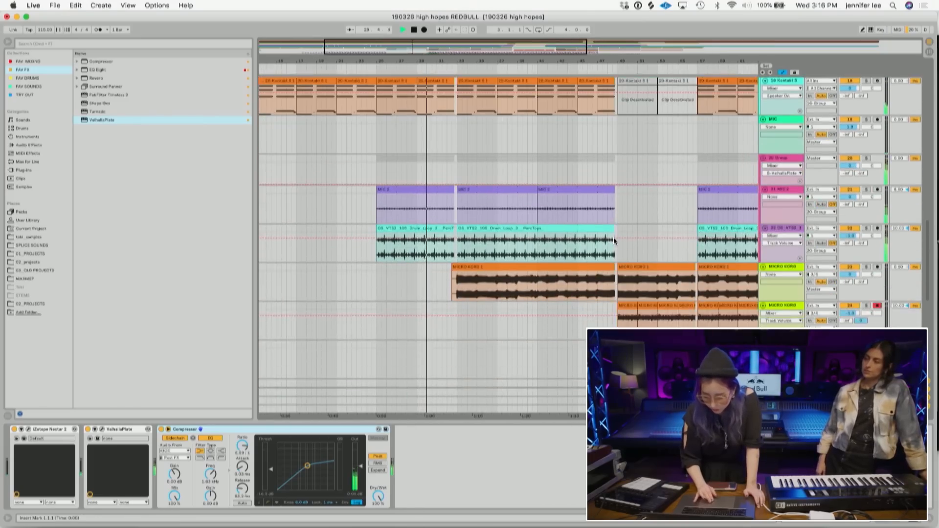
scroll(614, 239, down, 3)
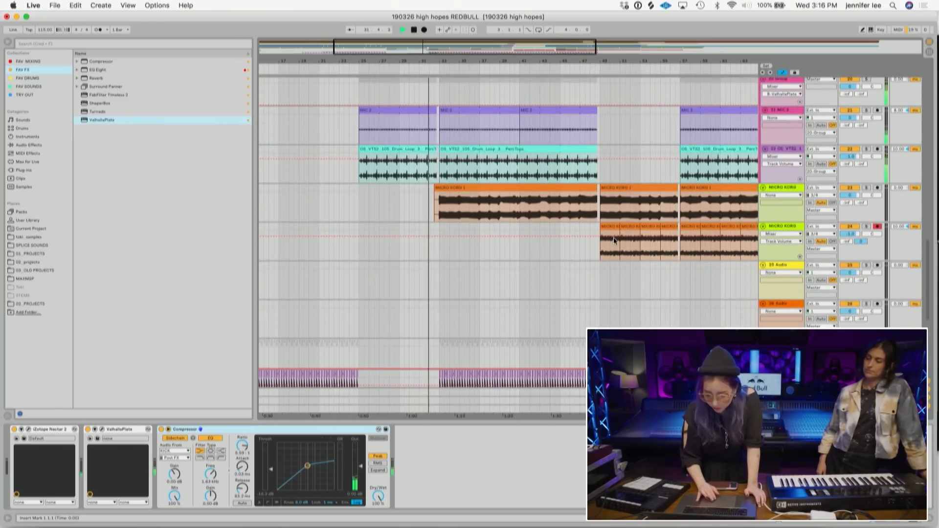
double_click(447, 58)
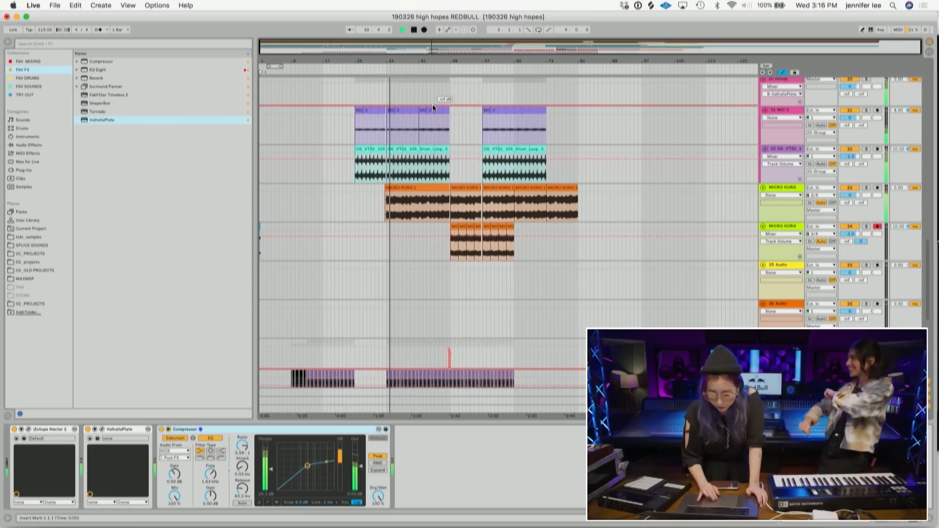
scroll(433, 104, down, 9)
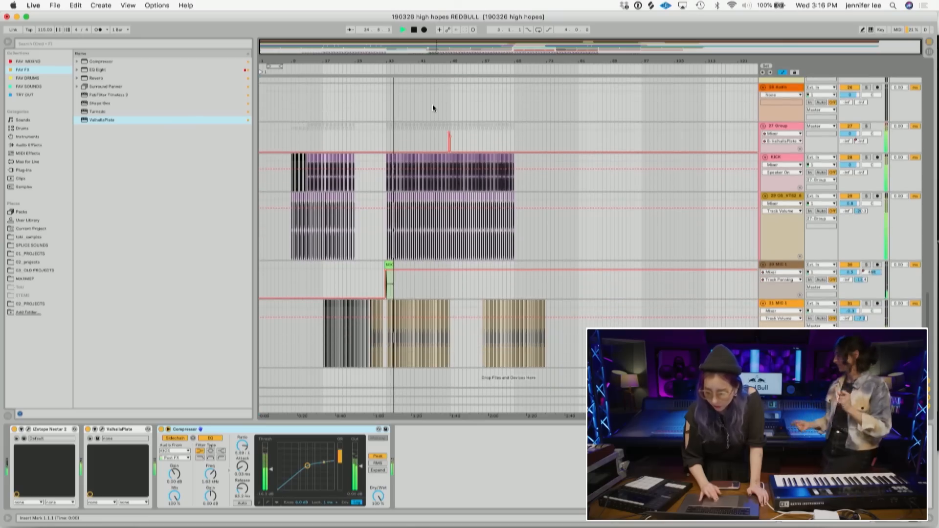
click(789, 195)
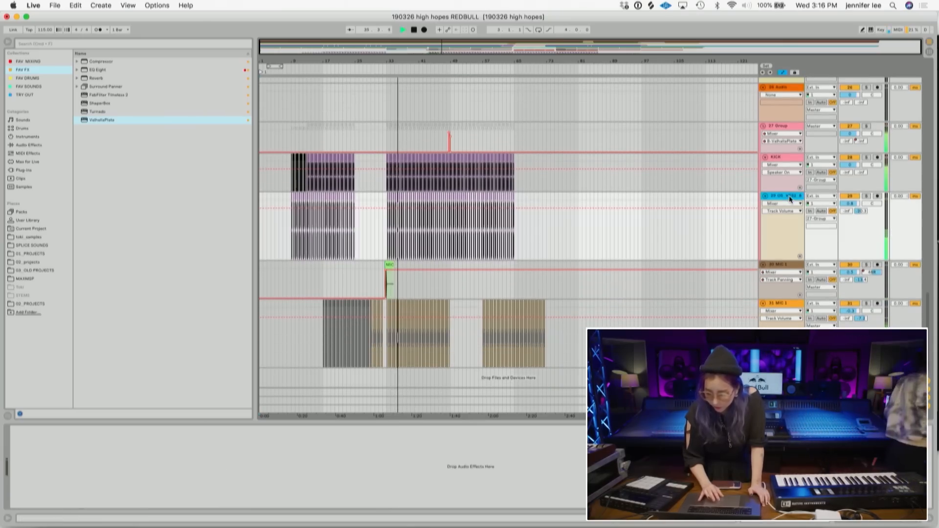
double_click(174, 60)
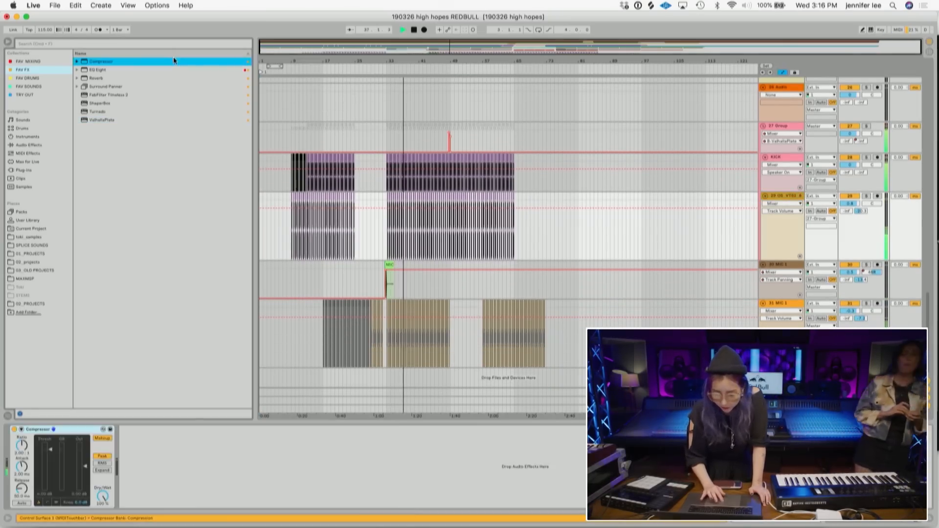
- Expand the Compressor, switch it to its transfer-curve view, and lower its threshold
click(22, 429)
click(128, 501)
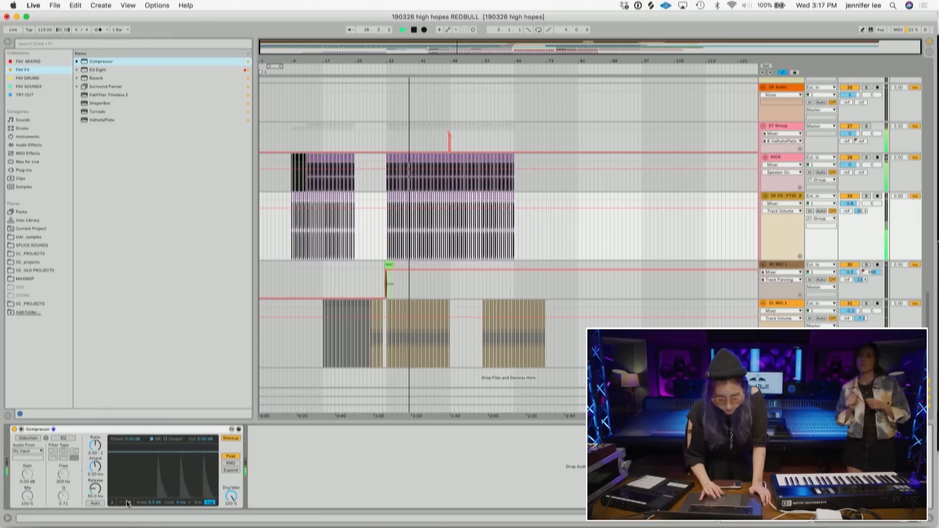
click(120, 502)
drag(175, 455, 161, 456)
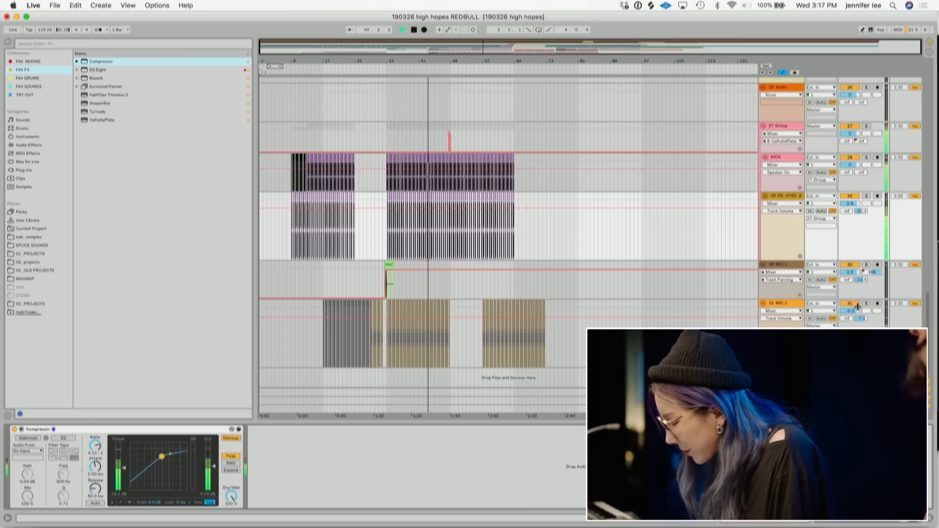
- Add an Auto Filter to the second MICRO KORG track from the audio effects list
scroll(592, 263, up, 15)
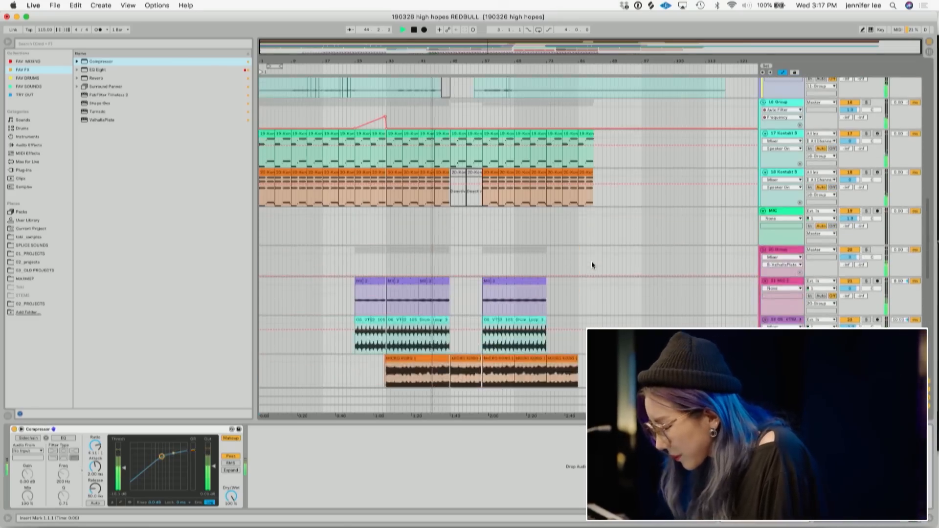
scroll(592, 264, down, 10)
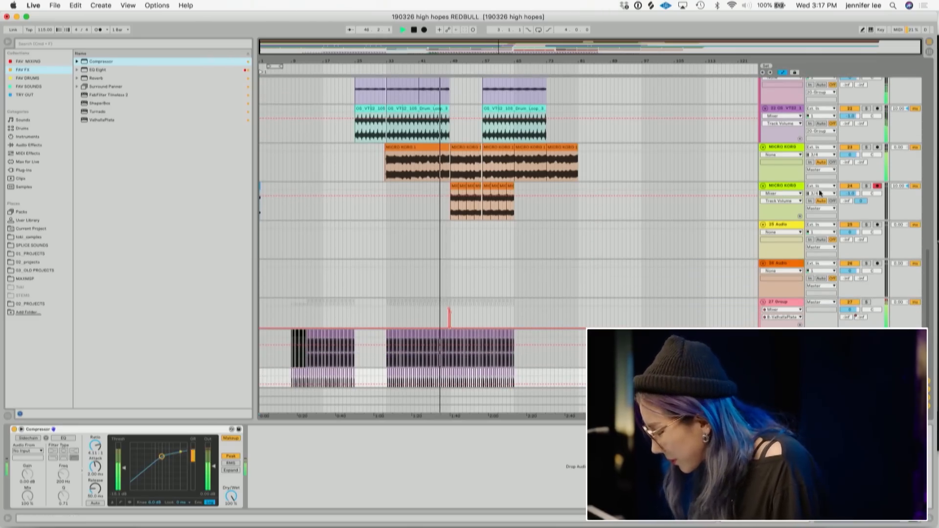
click(794, 185)
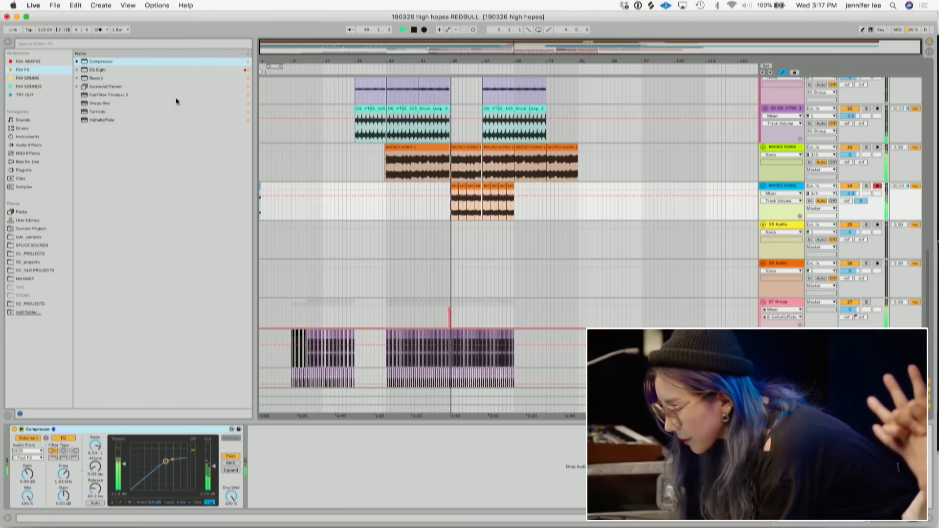
click(30, 145)
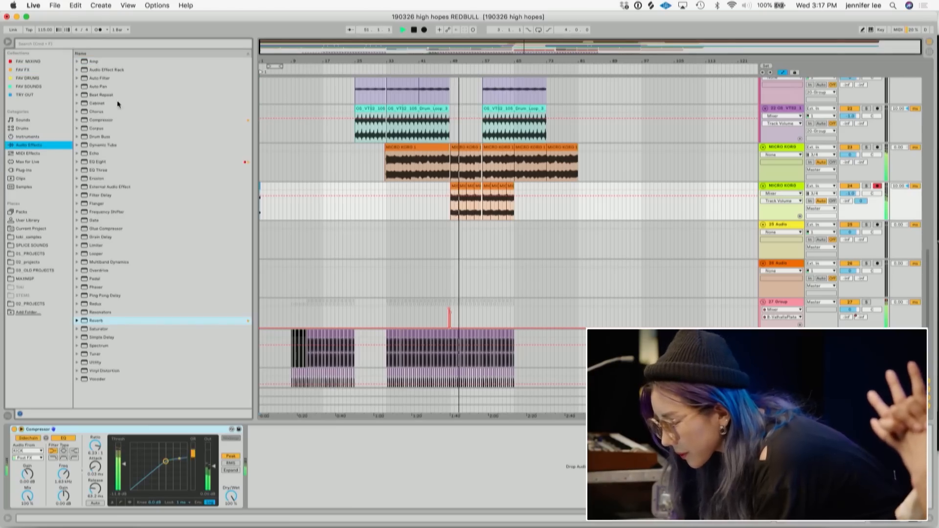
double_click(110, 77)
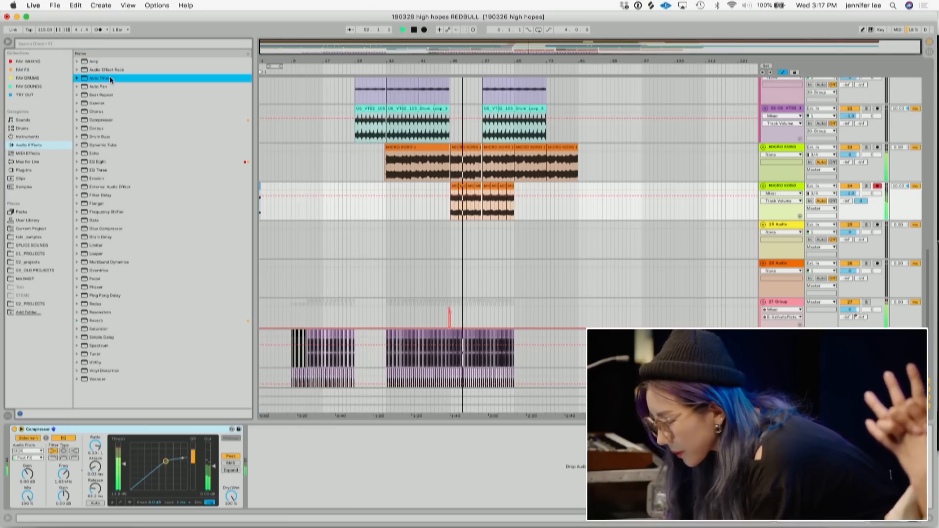
- Adjust the Auto Filter's filter shape and cutoff point in its display
click(287, 488)
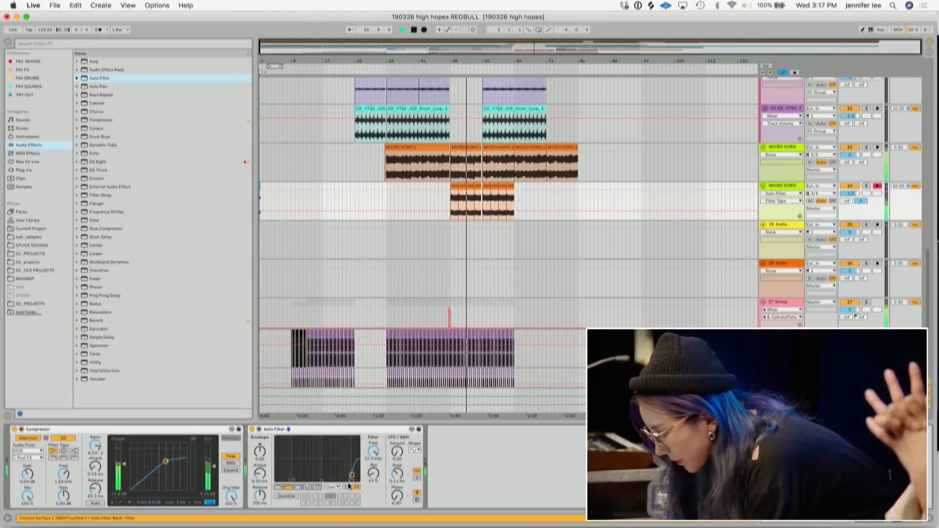
click(451, 211)
mouse_move(462, 211)
mouse_down()
mouse_move(461, 201)
mouse_move(462, 213)
mouse_up()
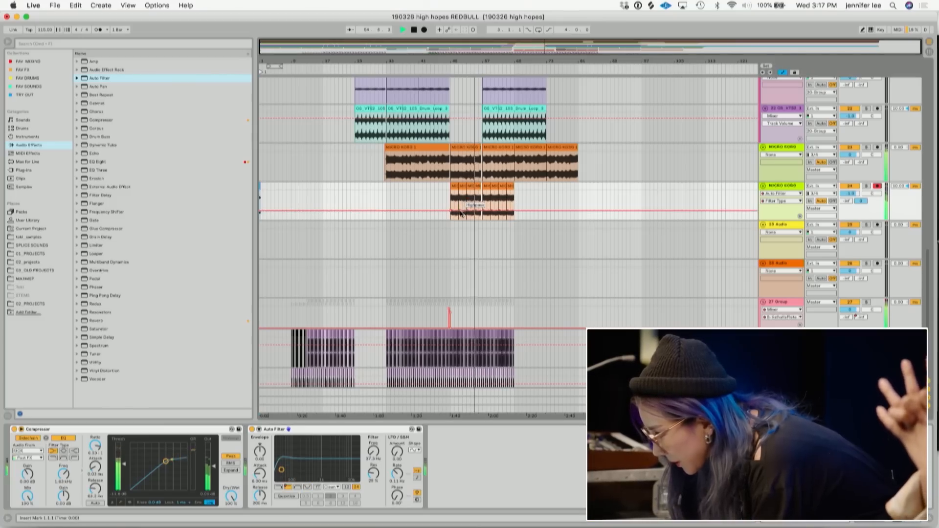
drag(281, 470, 287, 467)
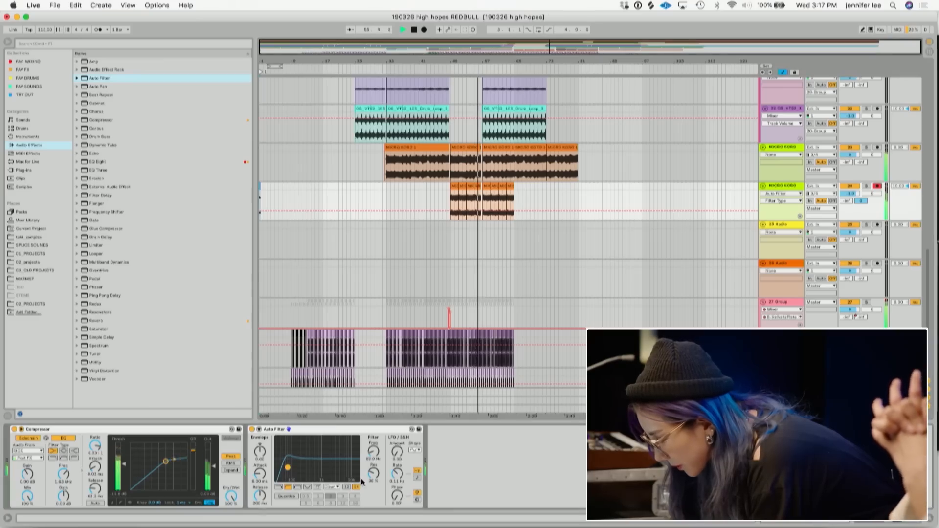
- Deactivate the later MICRO KORG 2 clips on the second MICRO KORG track
drag(474, 61, 487, 33)
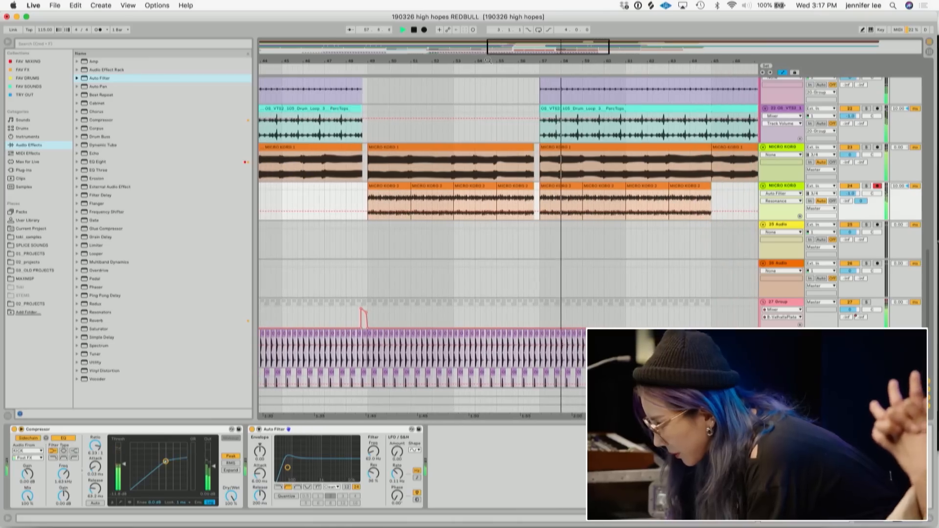
click(553, 193)
shift+click(685, 188)
key(0)
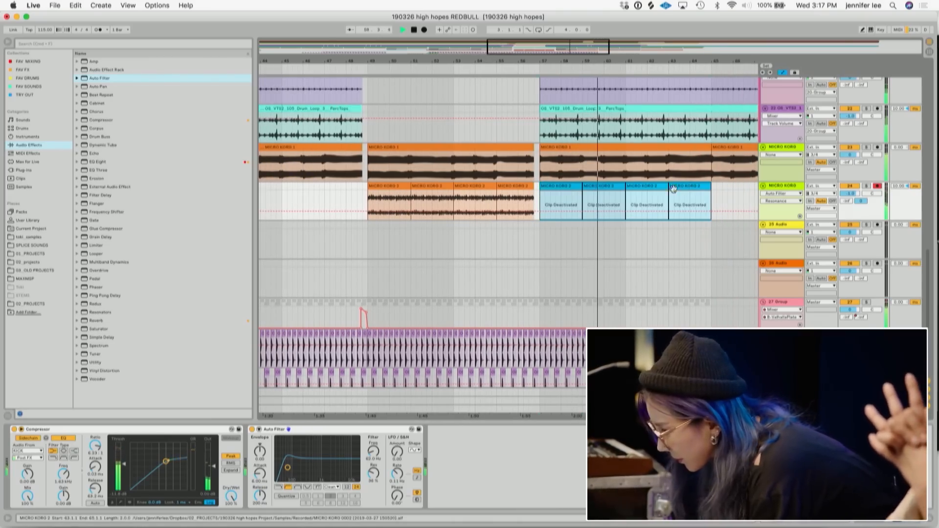
- Draw a rising and falling resonance automation across the first group of MICRO KORG 2 clips
click(369, 213)
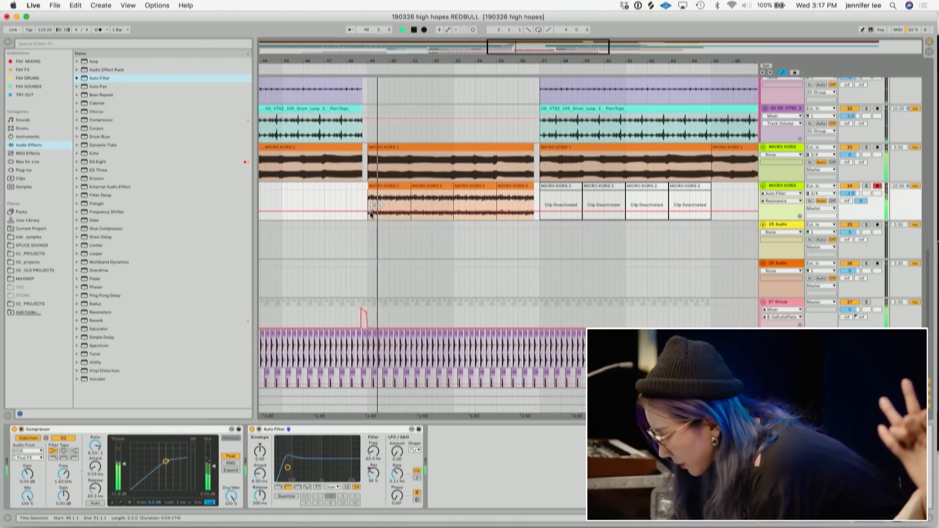
drag(369, 213, 452, 198)
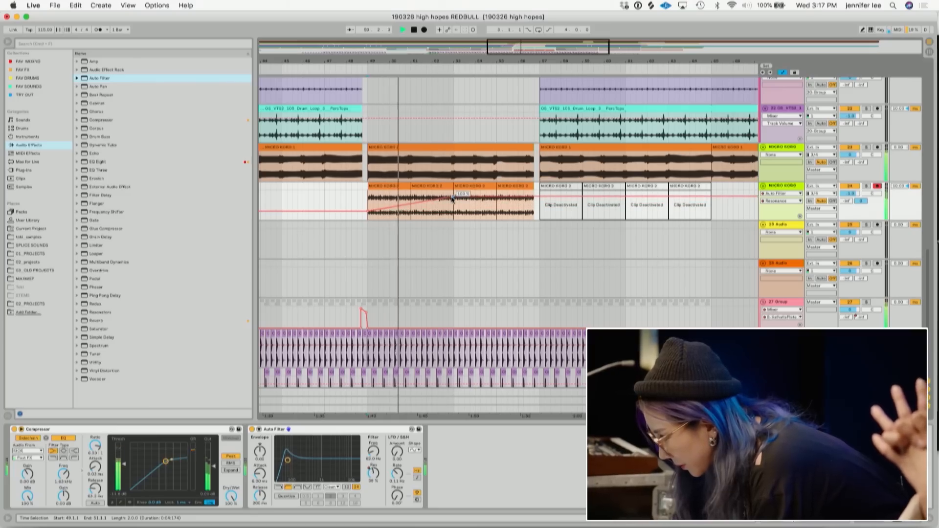
drag(502, 197, 491, 210)
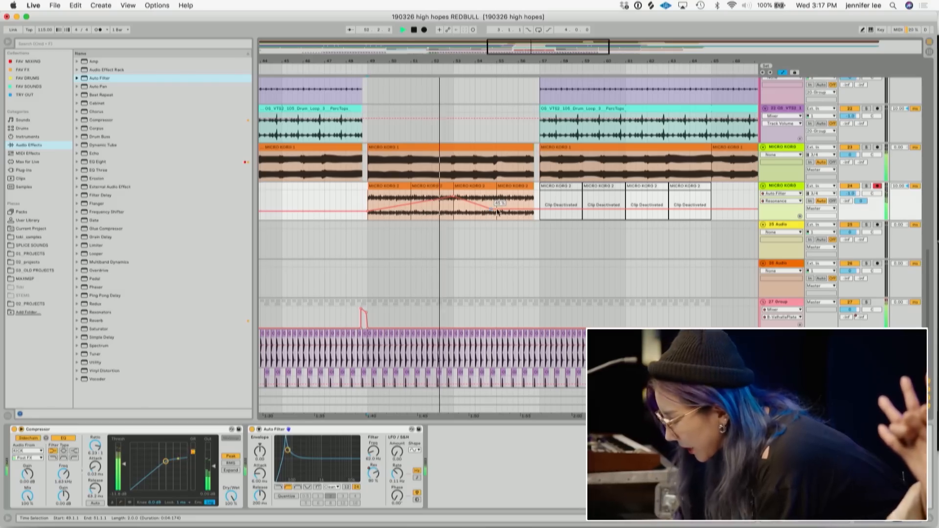
drag(535, 210, 536, 194)
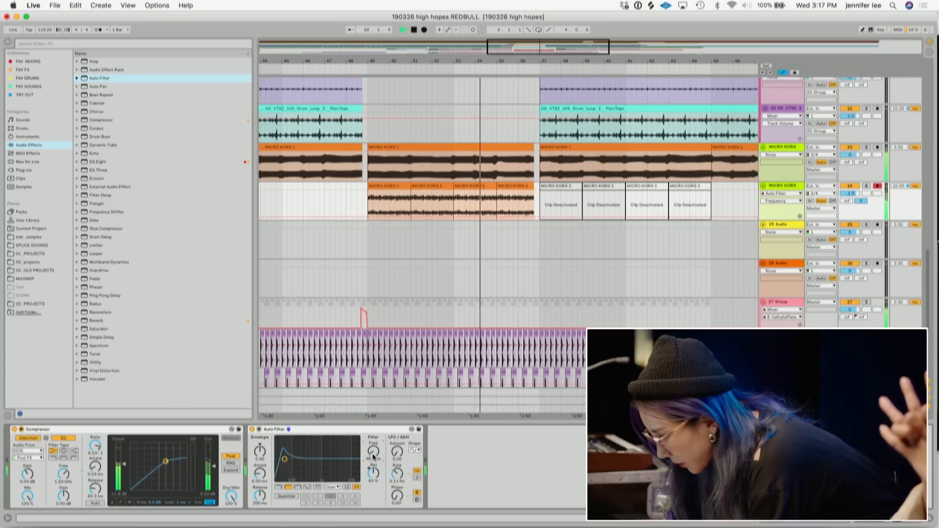
- Delete the Auto Filter's resonance automation
right_click(375, 476)
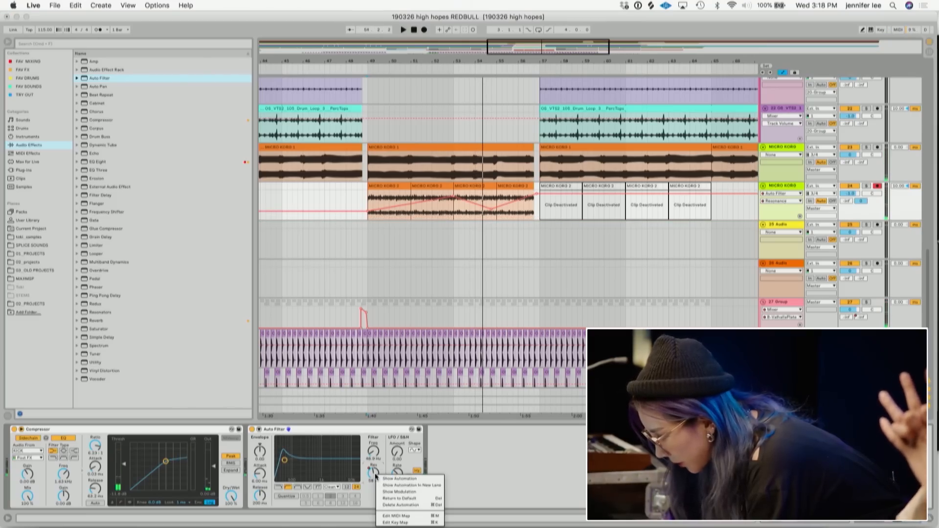
click(396, 505)
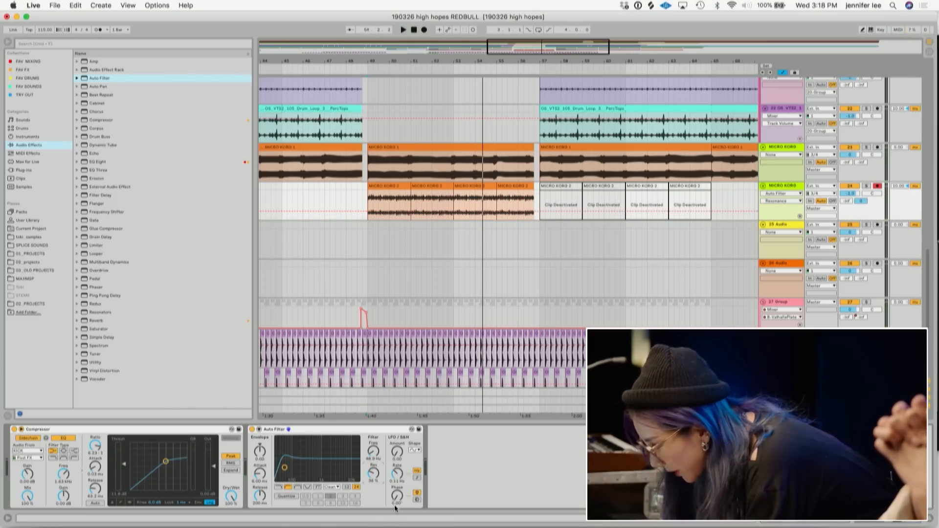
- Draw Auto Filter frequency automation that rises and falls across the first group of MICRO KORG 2 clips
click(374, 449)
click(372, 215)
key(space)
drag(429, 215, 445, 197)
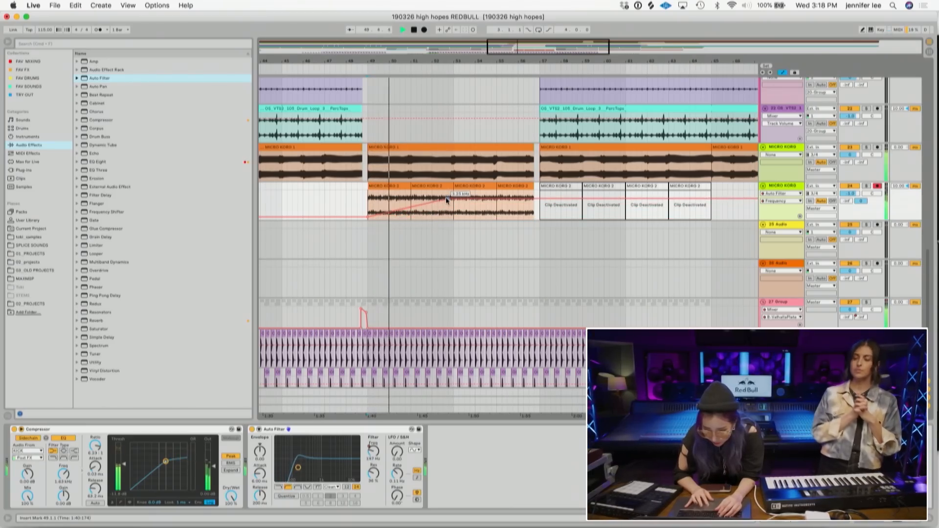
mouse_move(536, 199)
mouse_down()
mouse_move(541, 211)
mouse_move(539, 195)
mouse_up()
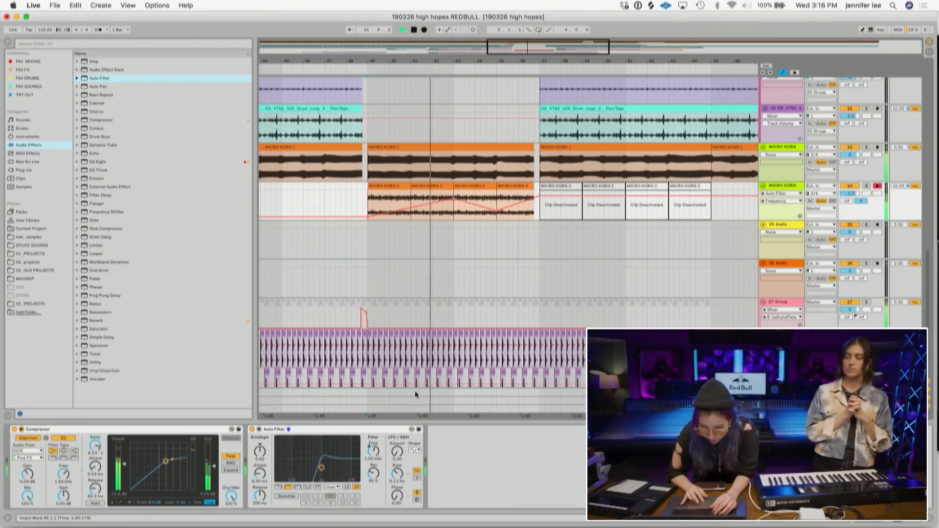
key(space)
click(453, 215)
key(space)
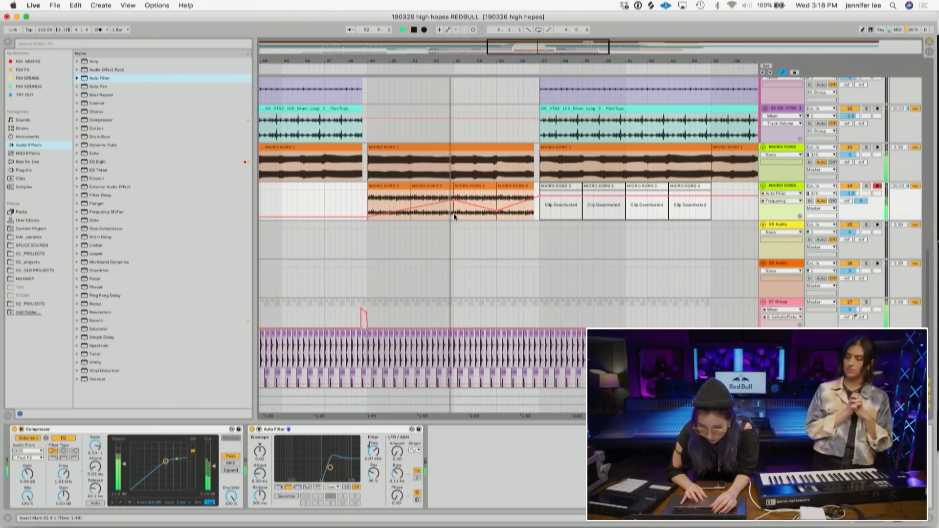
- Adjust the time selection on the second MICRO KORG track and delete the selected material twice
key(shift+Left)
key(Delete)
key(shift+Up)
key(Delete)
- Play back the arrangement, zoom out over the whole song and show the automation lanes
key(space)
key(space)
drag(460, 61, 458, 122)
drag(420, 149, 394, 156)
key(space)
key(space)
drag(417, 65, 417, 62)
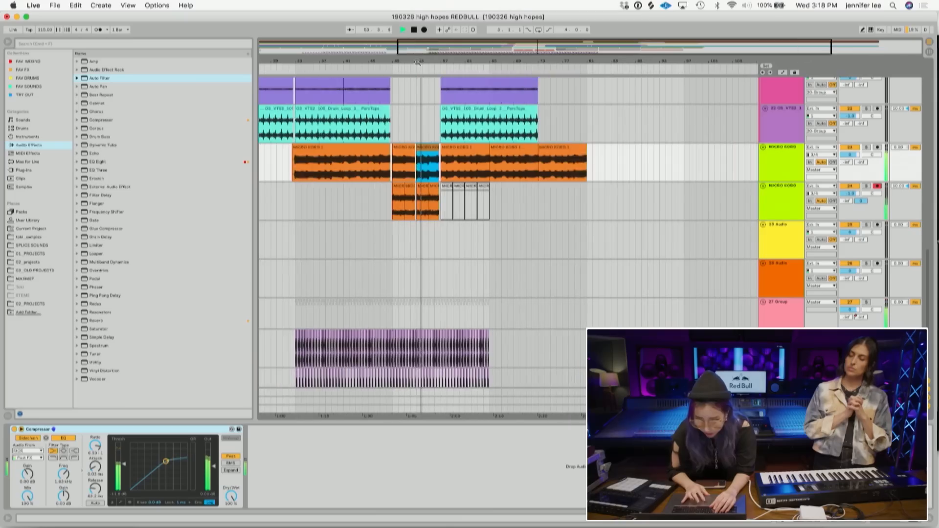
key(a)
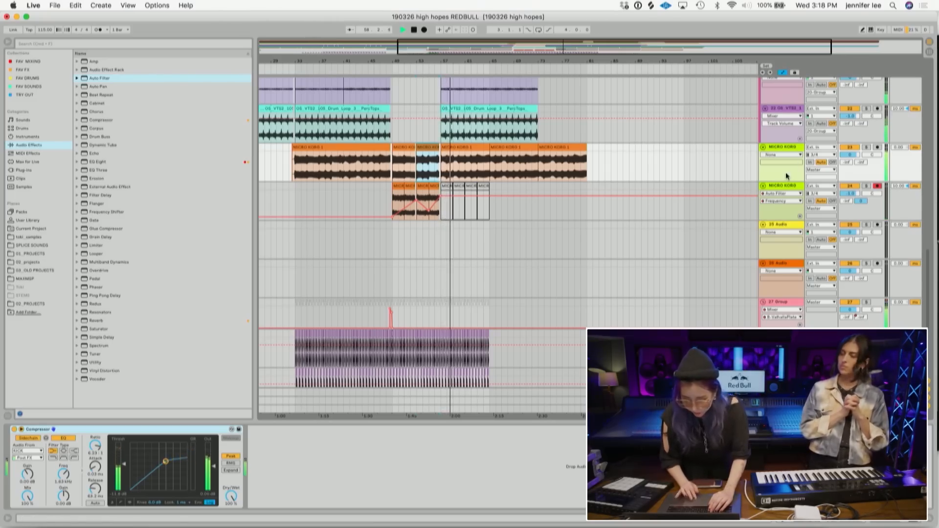
- Audition sections of the chorus and main vocal tracks by selecting ranges and playing them
scroll(465, 234, up, 15)
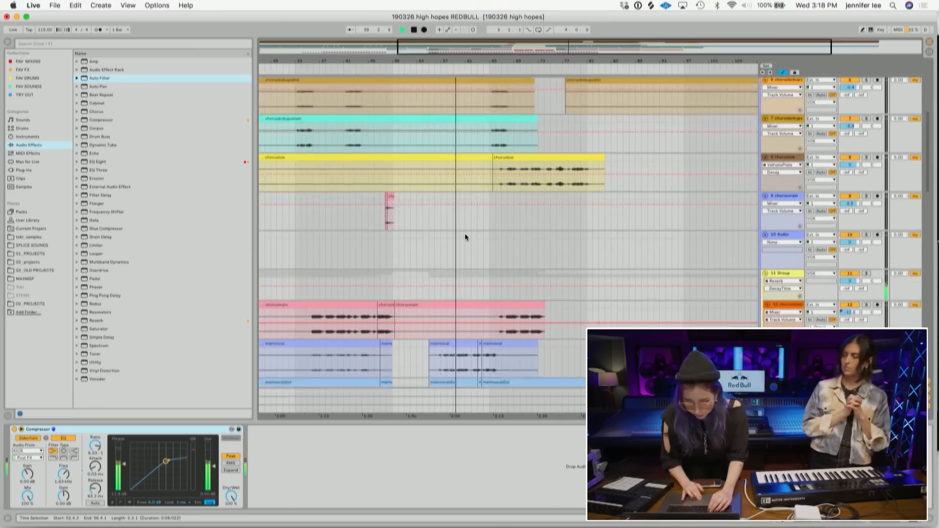
scroll(465, 233, down, 8)
scroll(465, 233, left, 2)
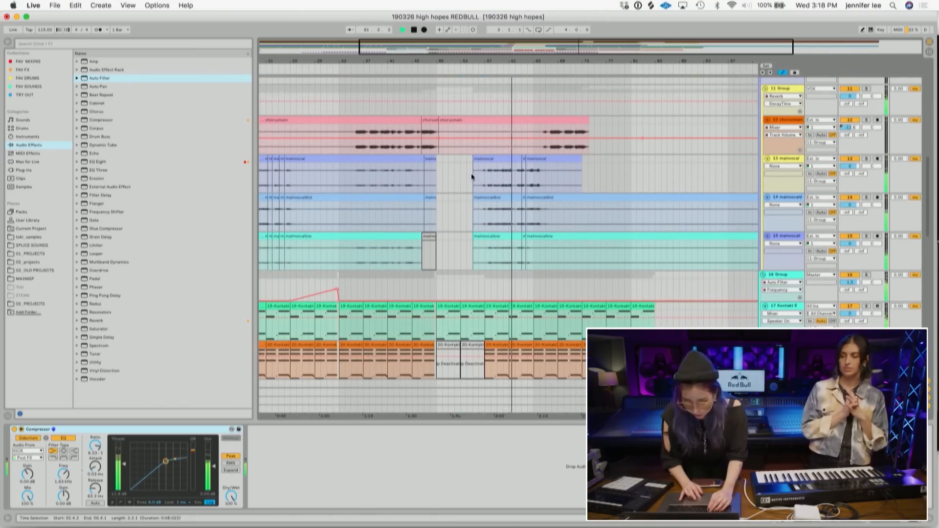
click(355, 149)
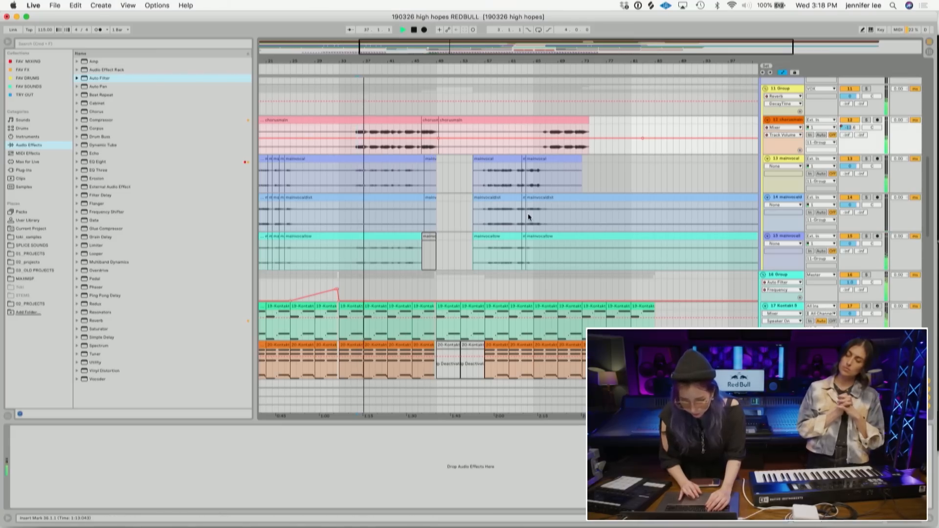
key(space)
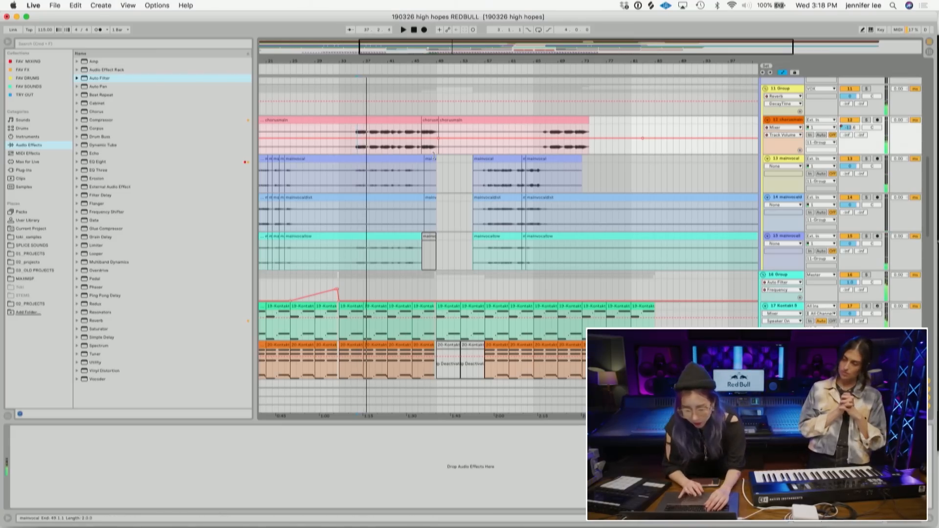
click(481, 262)
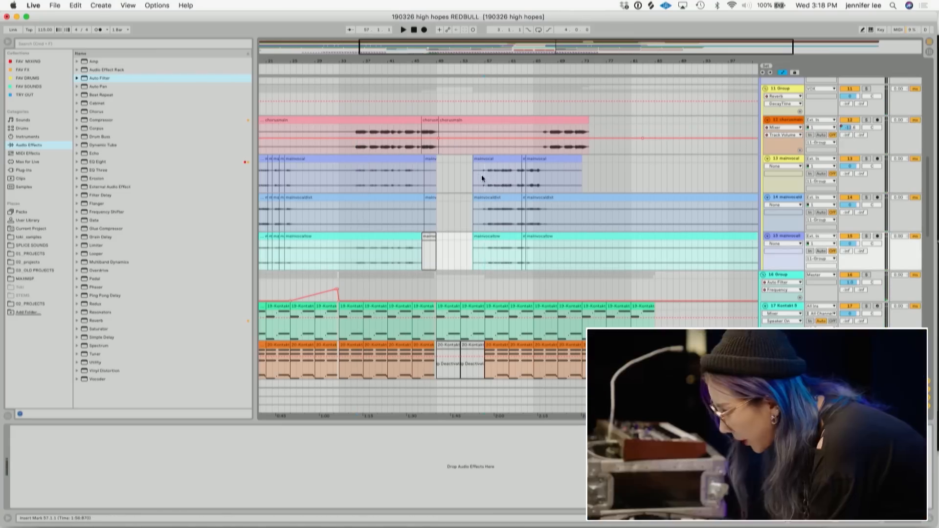
click(481, 174)
drag(551, 263, 473, 153)
click(474, 161)
key(space)
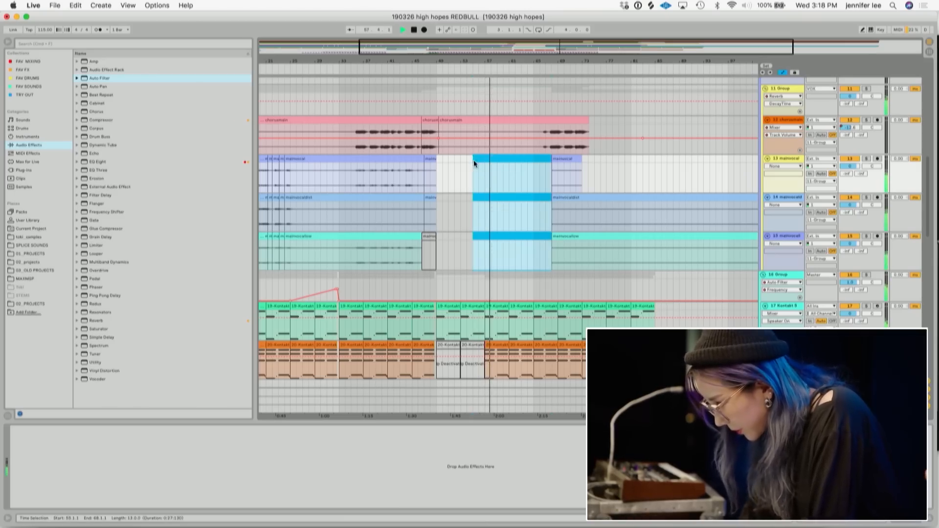
key(space)
click(340, 149)
- Copy the chorus backup vocal section and paste it at bar 57 on both chorus backup tracks
scroll(340, 147, up, 8)
scroll(340, 145, up, 3)
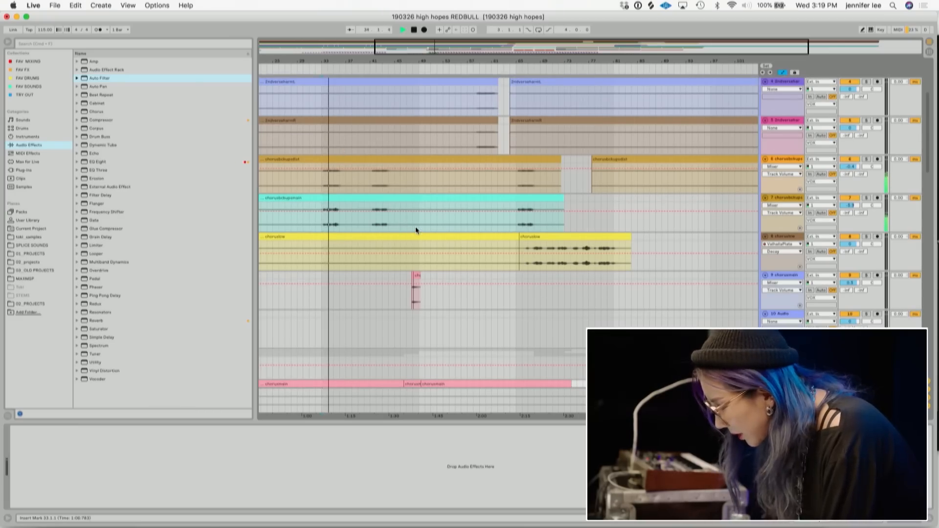
drag(416, 227, 320, 157)
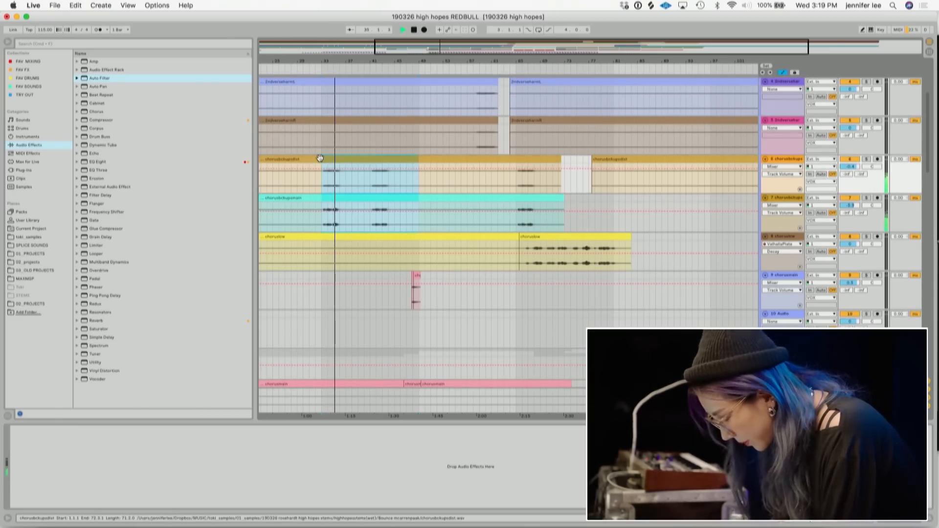
click(485, 228)
key(space)
key(space)
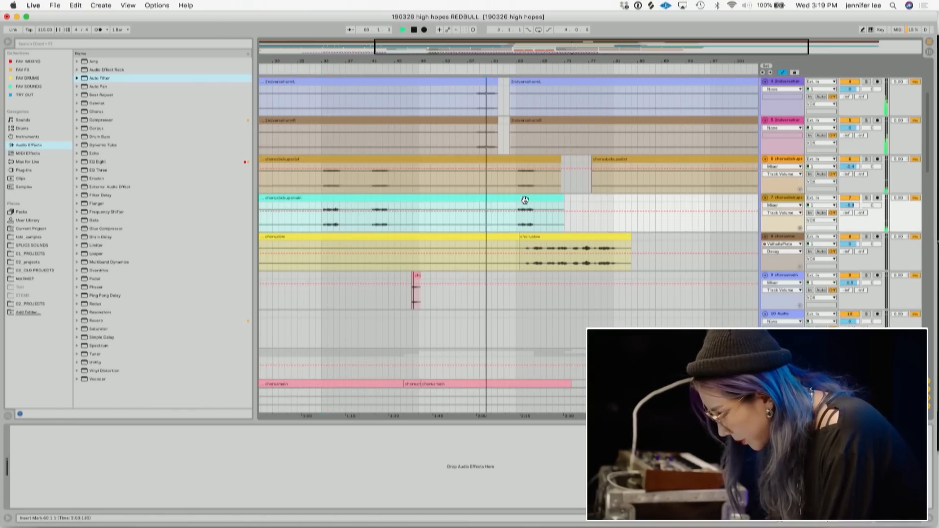
scroll(525, 201, down, 7)
scroll(524, 201, up, 5)
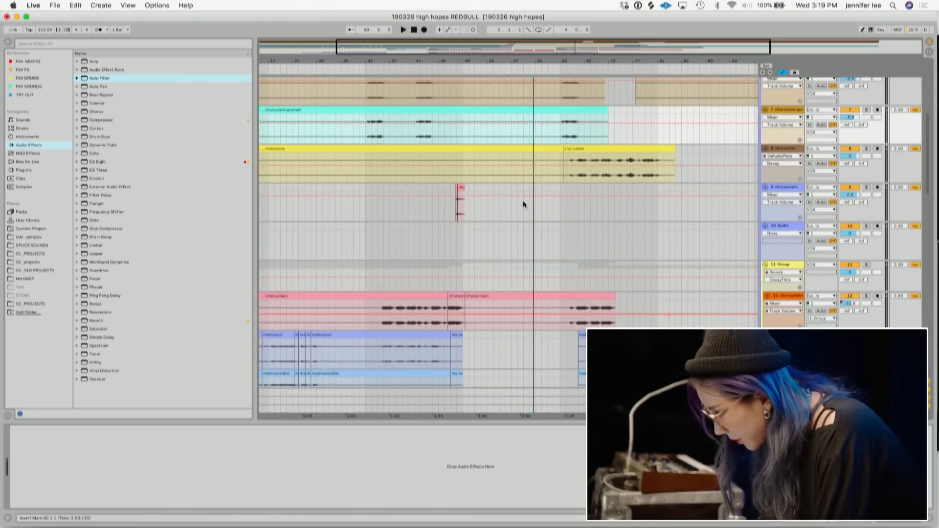
click(498, 174)
scroll(499, 174, up, 3)
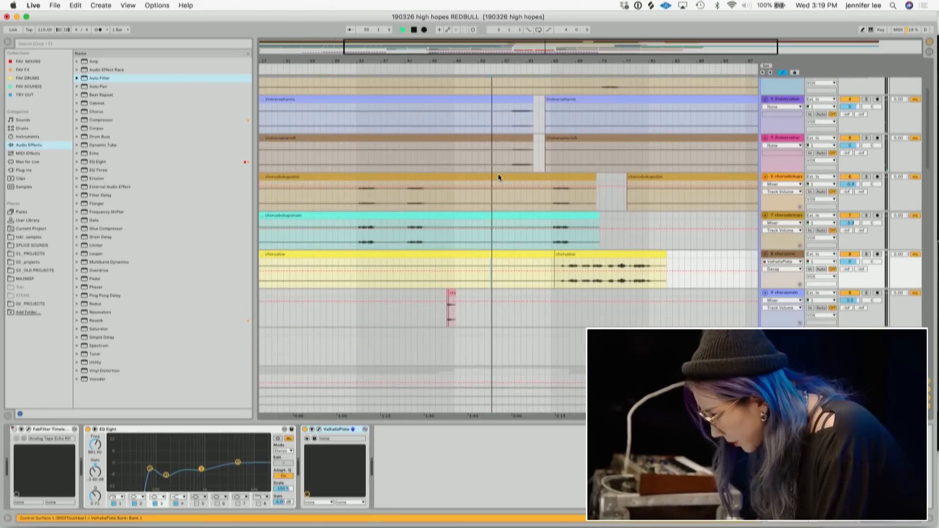
click(503, 124)
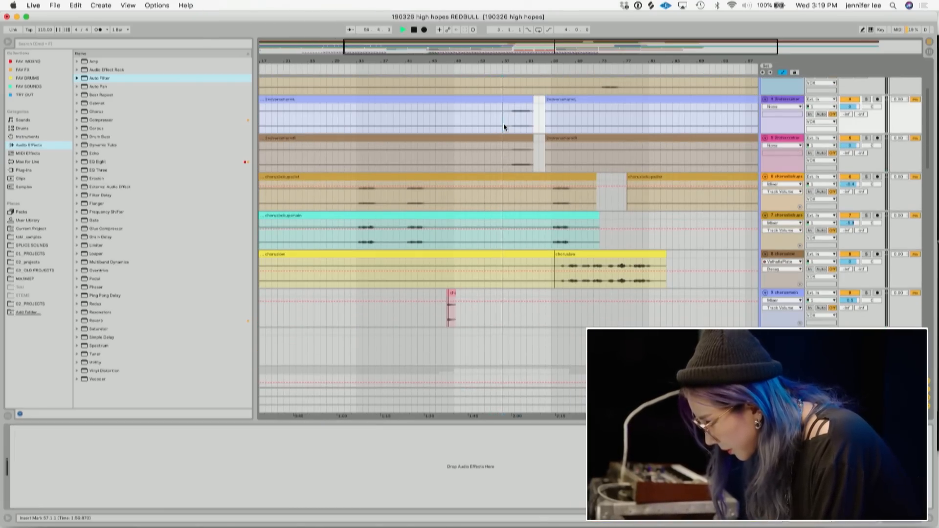
scroll(504, 124, down, 1)
scroll(503, 124, right, 2)
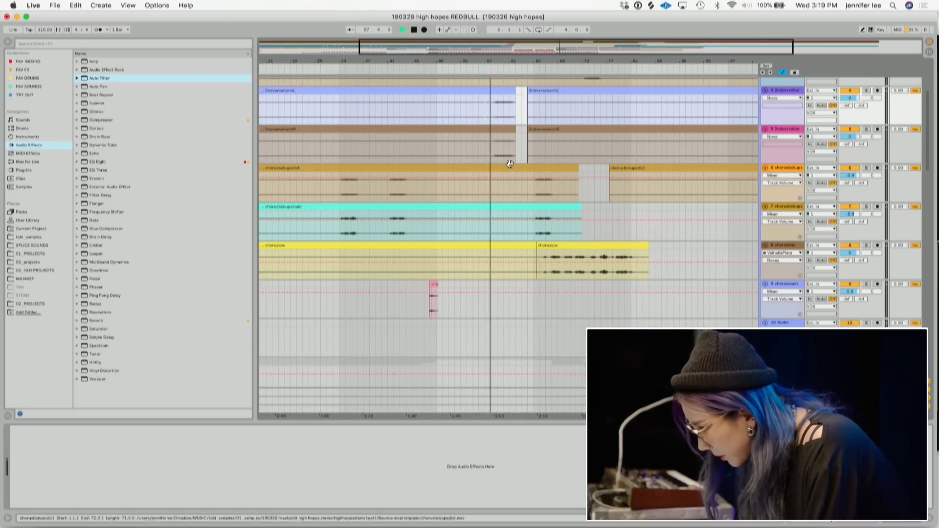
key(super+v)
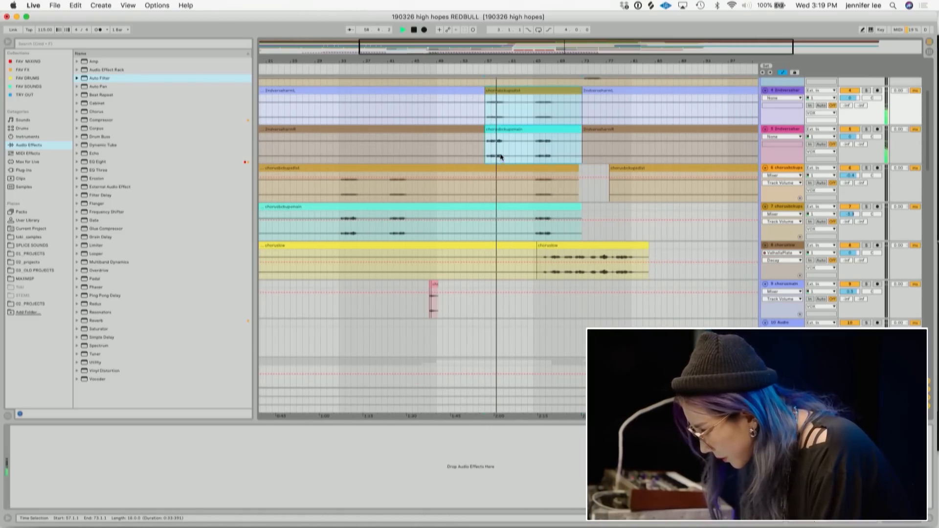
key(super+z)
key(super+v)
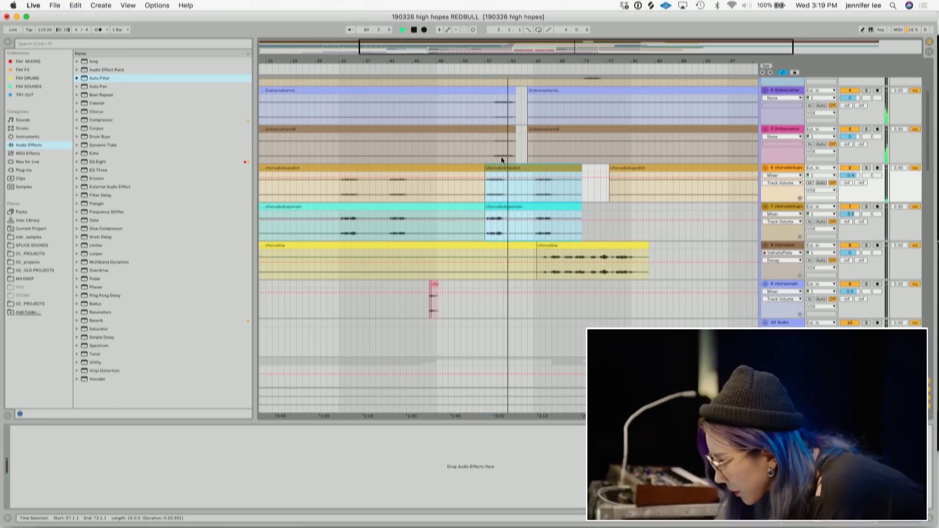
- Move the five-bar section of both harmony vocal tracks so it starts at bar 60
click(485, 153)
drag(518, 155, 495, 87)
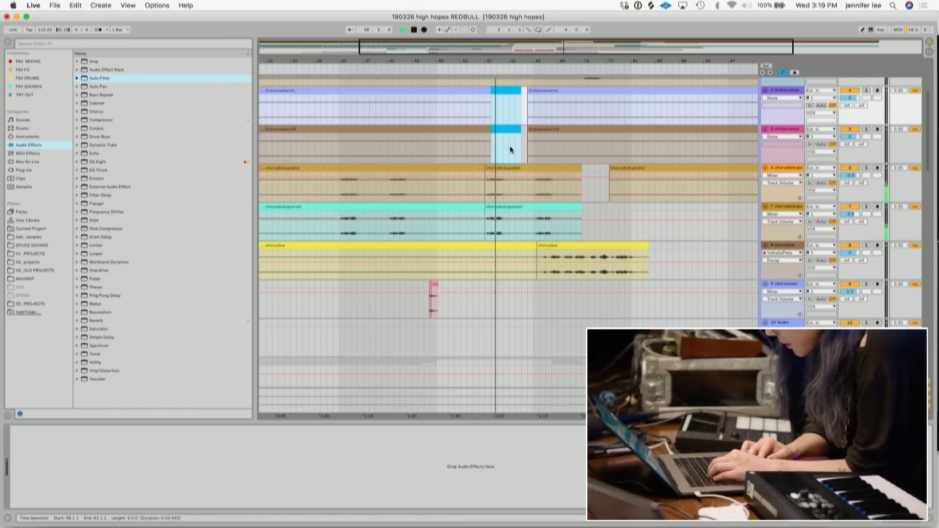
scroll(510, 146, down, 5)
scroll(510, 146, up, 6)
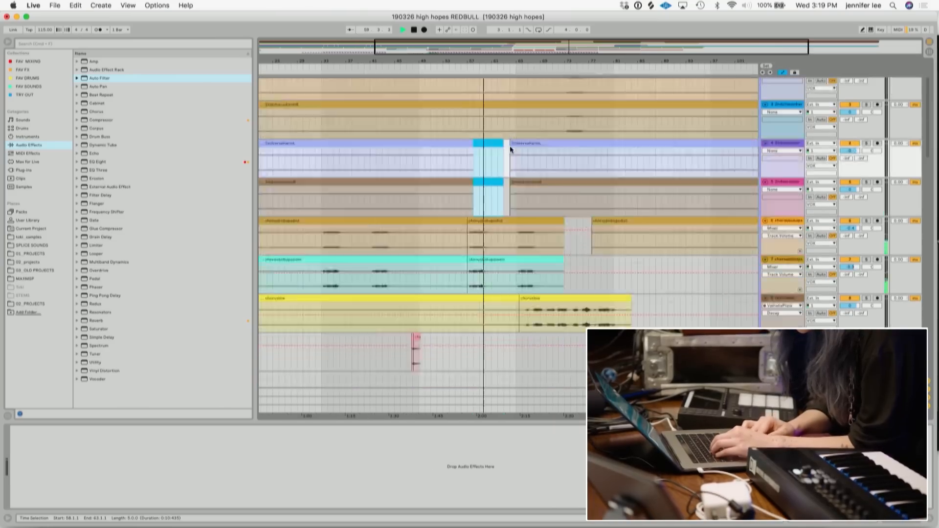
key(super+c)
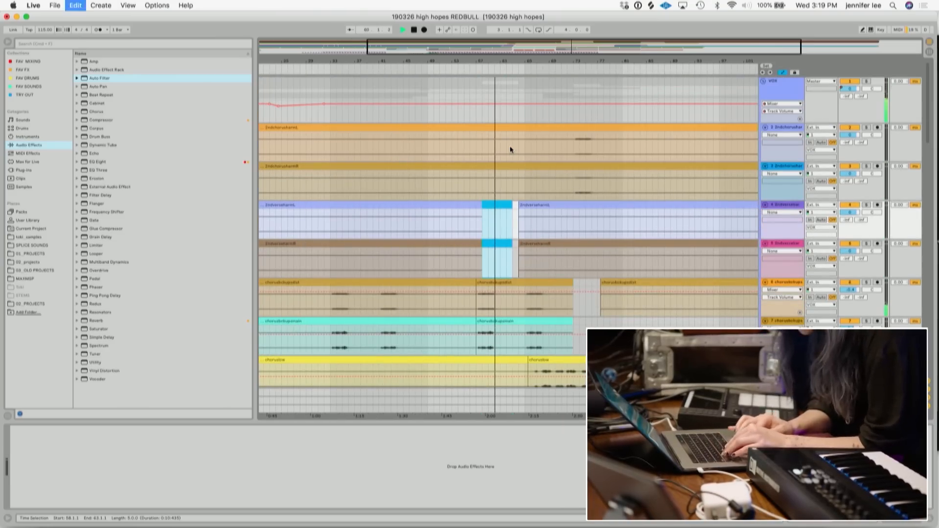
click(495, 206)
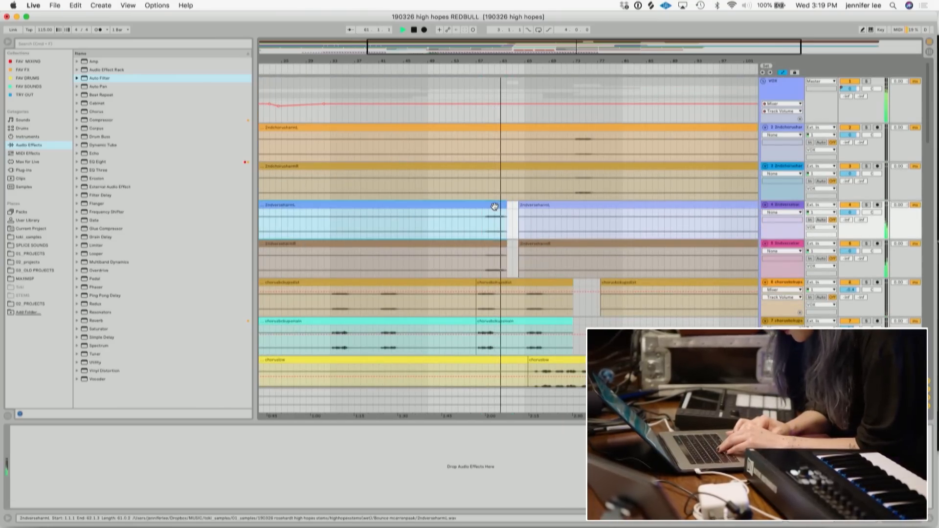
click(466, 223)
drag(511, 266, 485, 204)
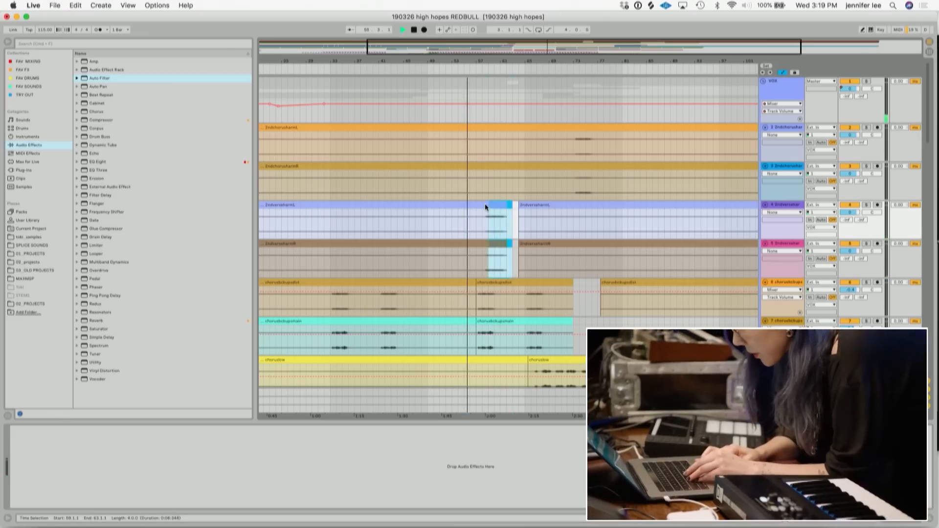
key(Delete)
key(super+v)
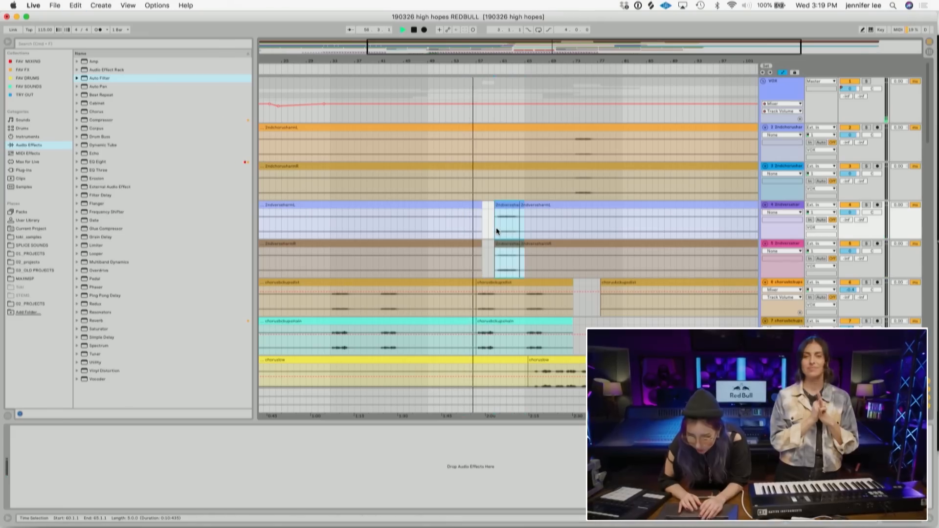
scroll(490, 230, down, 10)
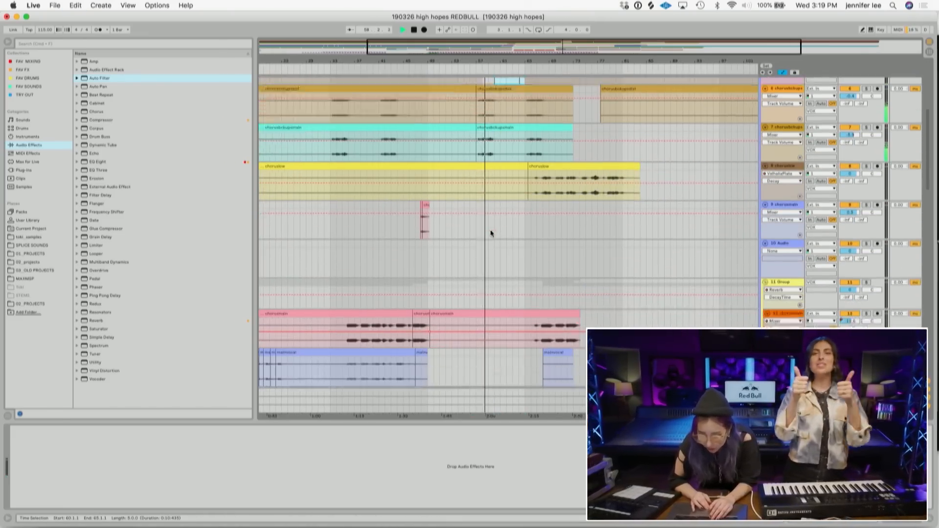
scroll(490, 230, down, 7)
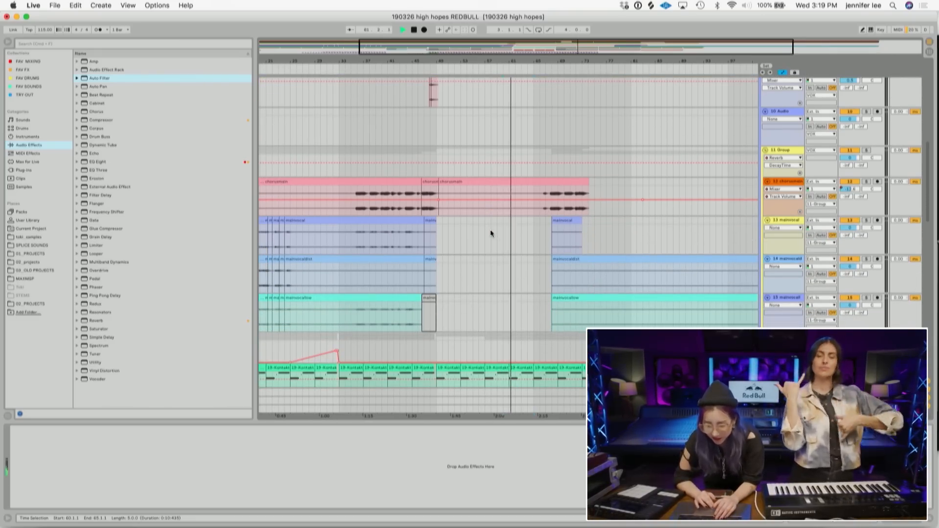
scroll(490, 230, up, 10)
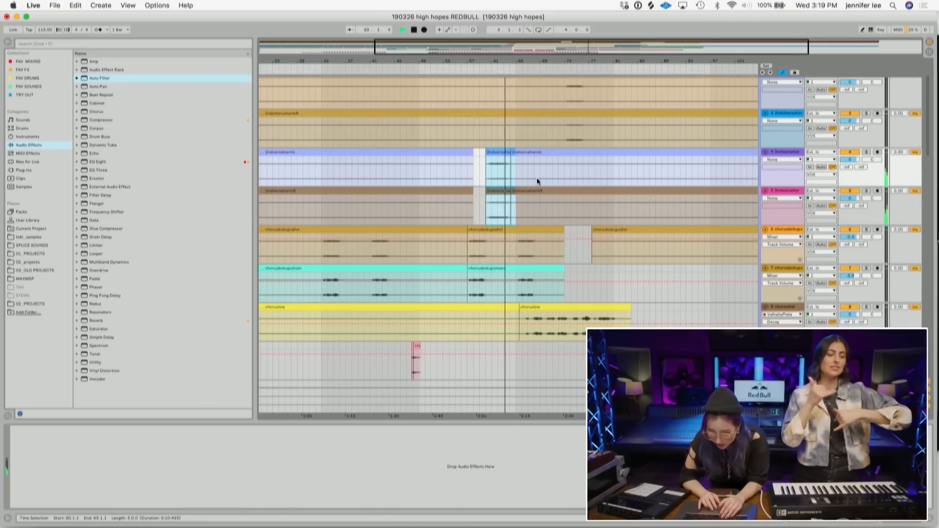
scroll(537, 180, up, 2)
scroll(537, 179, down, 4)
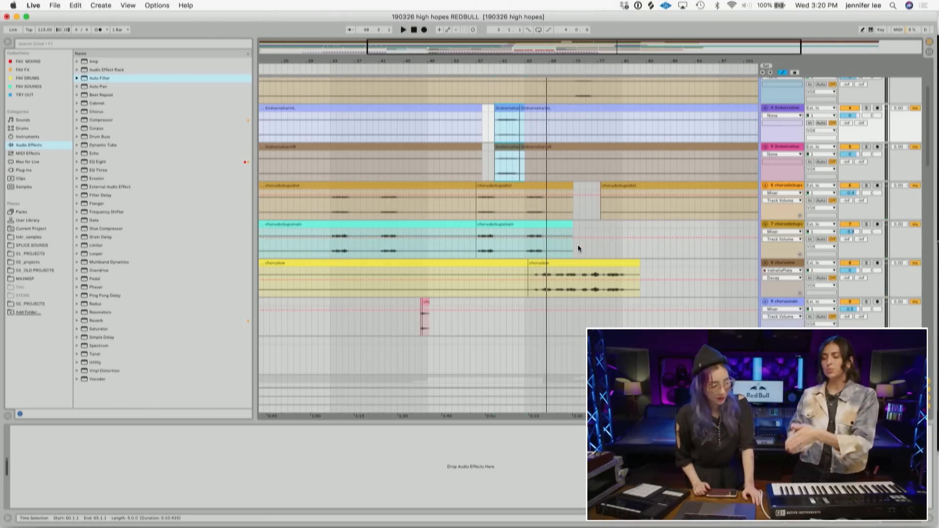
click(783, 409)
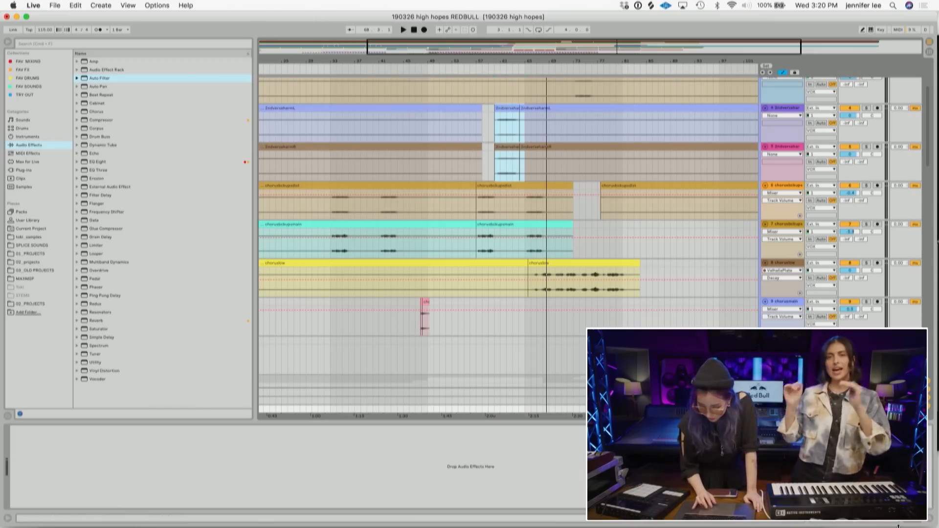
scroll(777, 264, down, 10)
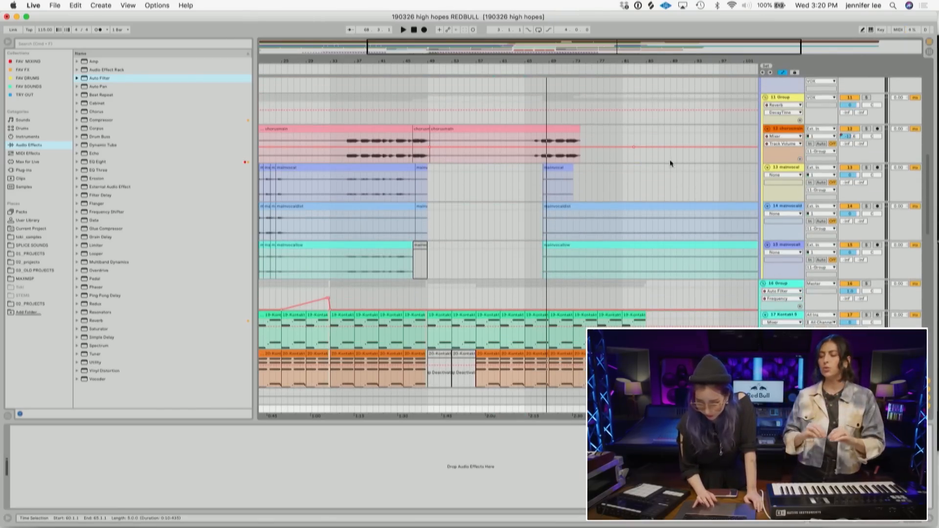
- Select the range from bar 68 to the end on both lower main vocal tracks
drag(661, 64, 626, 66)
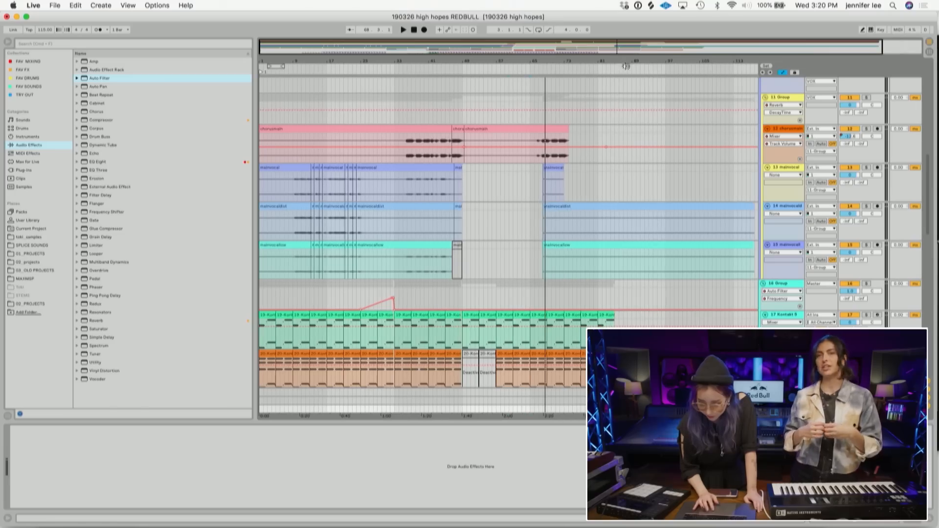
click(608, 207)
shift+click(608, 246)
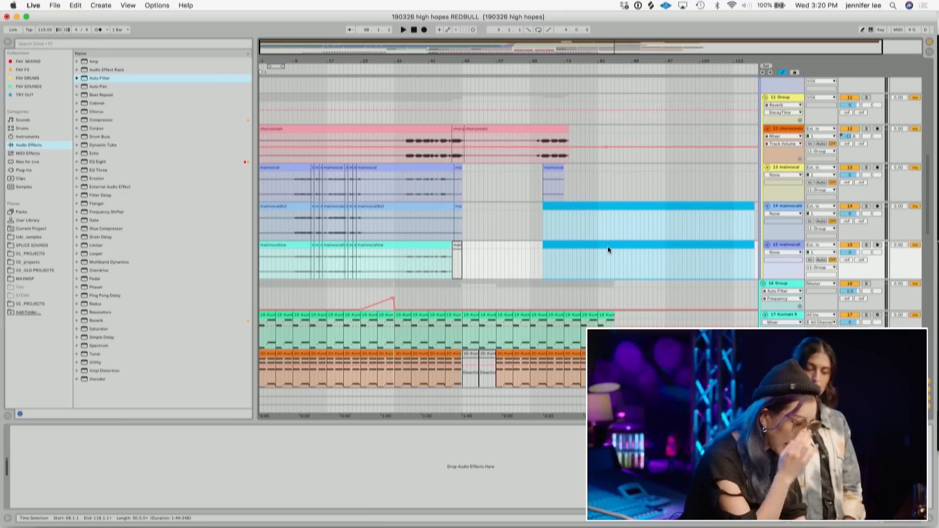
scroll(636, 210, down, 10)
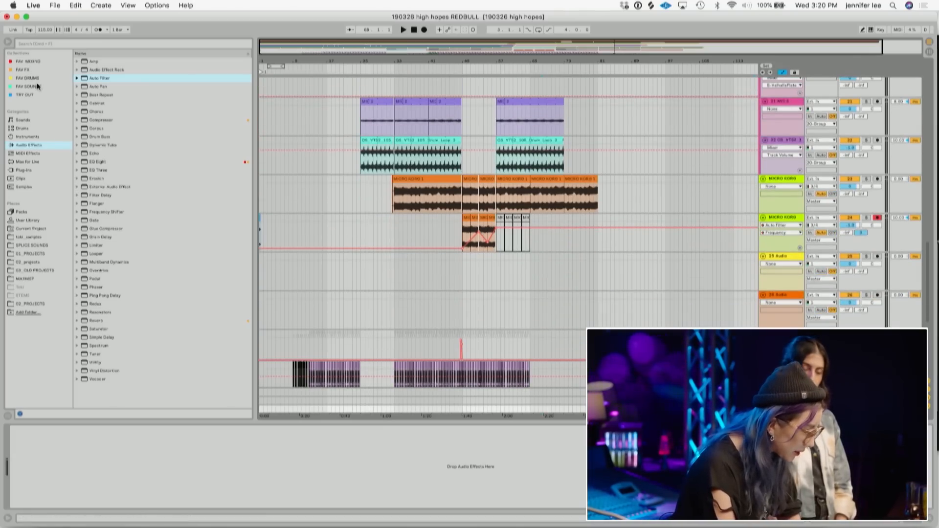
- Load iZotope Ozone 7 Maximizer from the FAV MIXING collection onto the Master track and close its preset manager
click(29, 62)
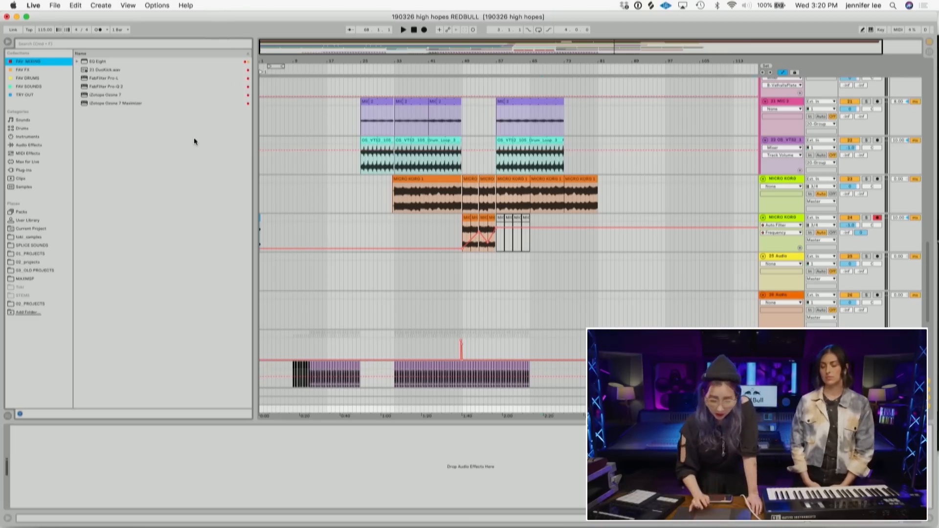
double_click(129, 103)
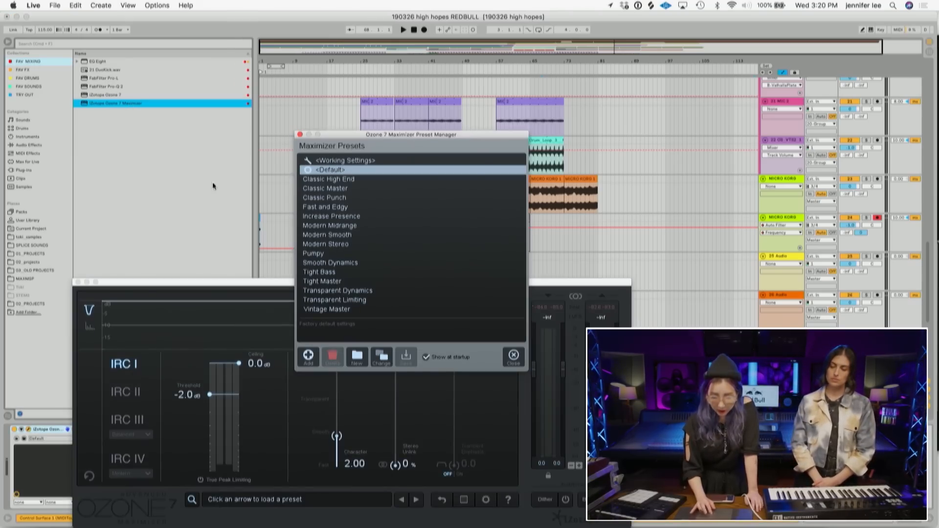
click(514, 358)
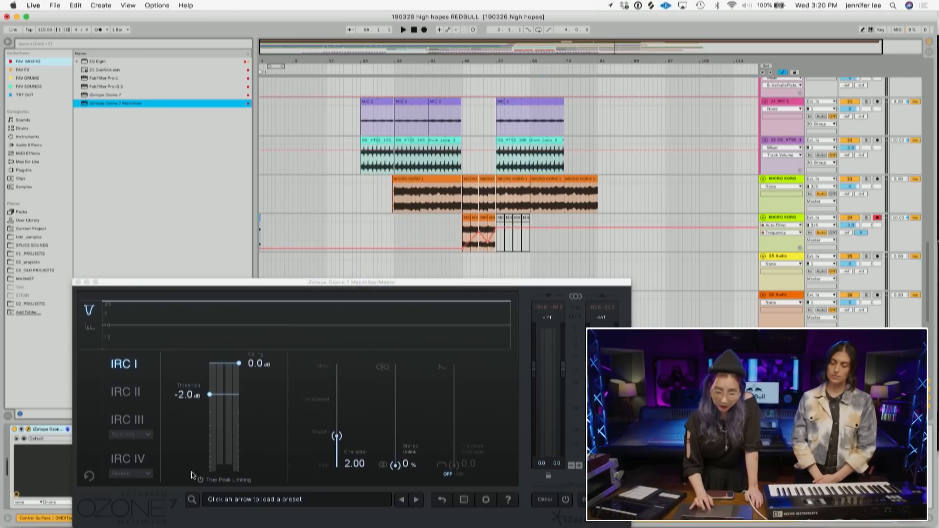
- Switch the maximizer to IRC IV in Transient mode and enable Transient Emphasis
click(142, 460)
click(136, 474)
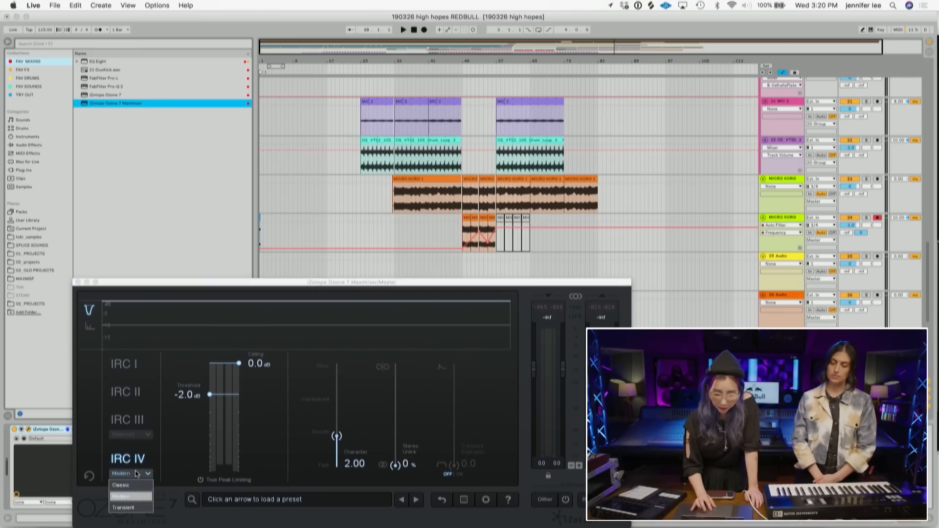
click(123, 508)
drag(363, 284, 364, 186)
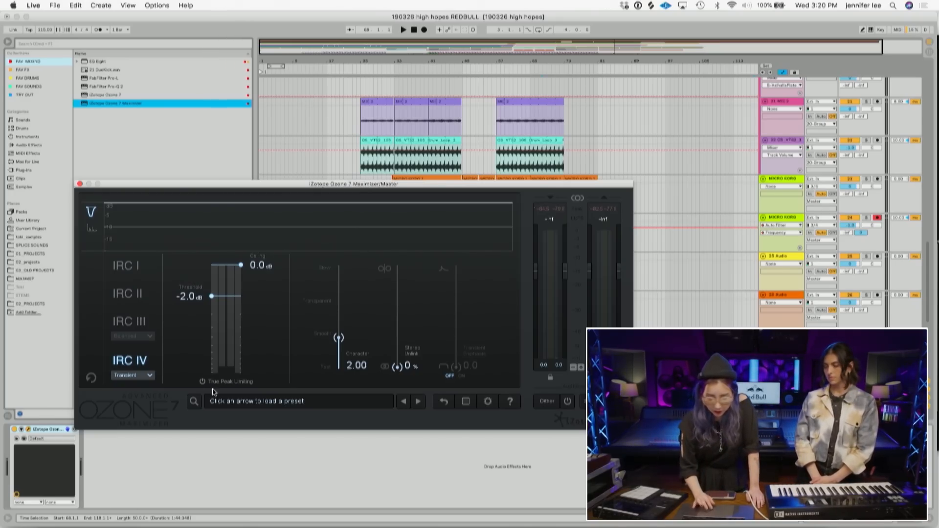
click(462, 375)
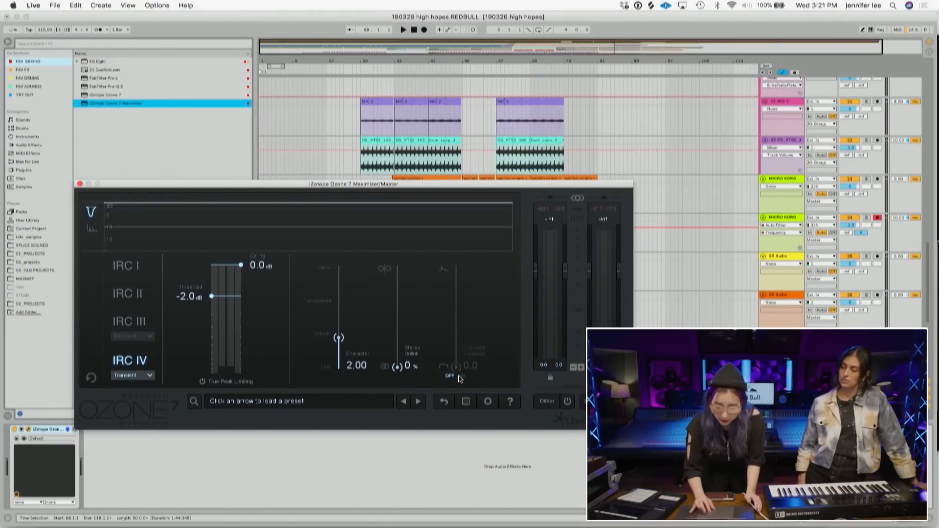
- Set Transient Emphasis to 89.3 and play back the song briefly to audition the maximizer
drag(456, 367, 459, 297)
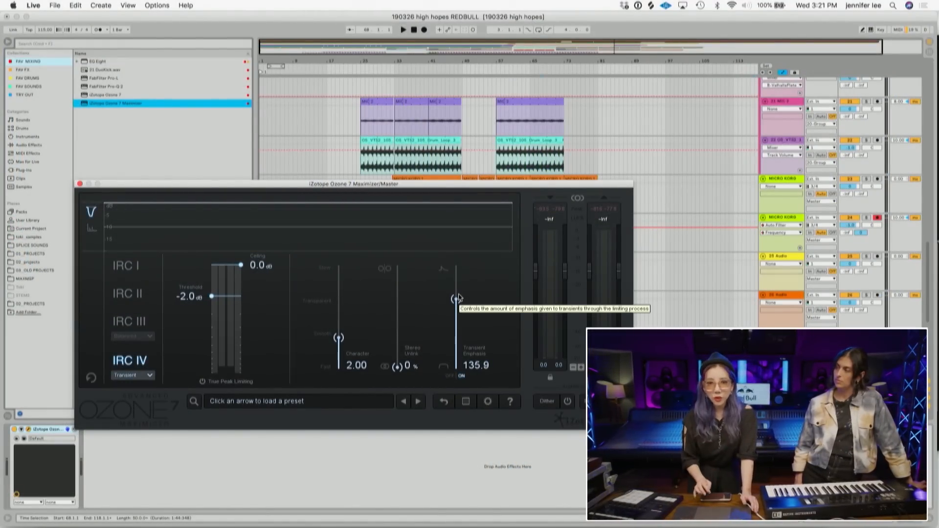
drag(458, 298, 456, 323)
key(space)
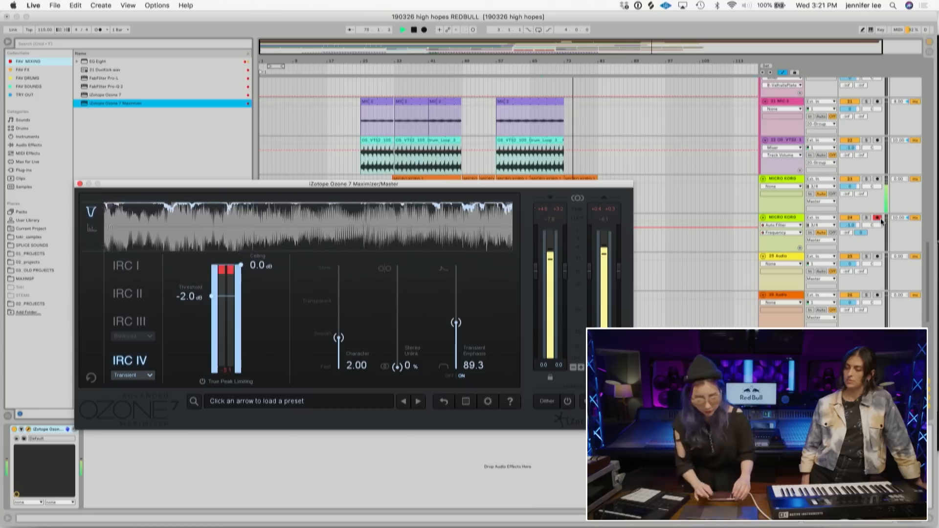
key(space)
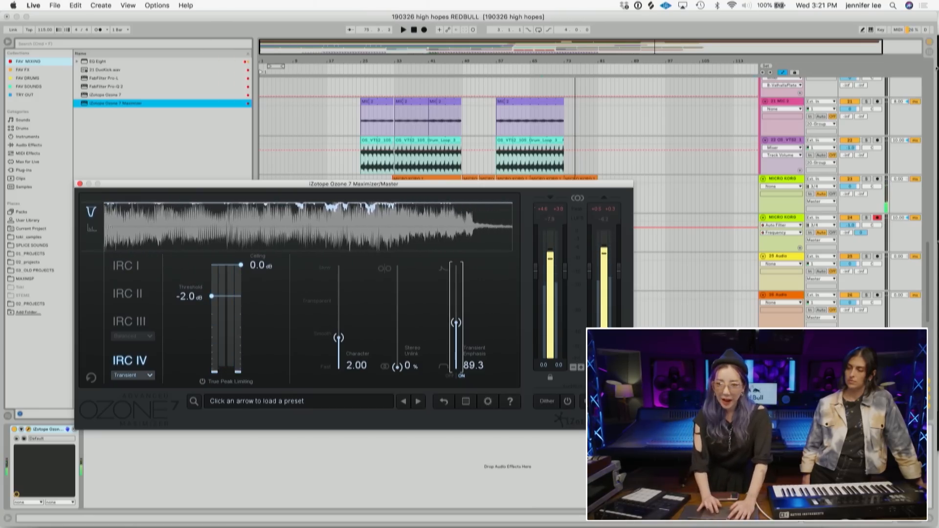